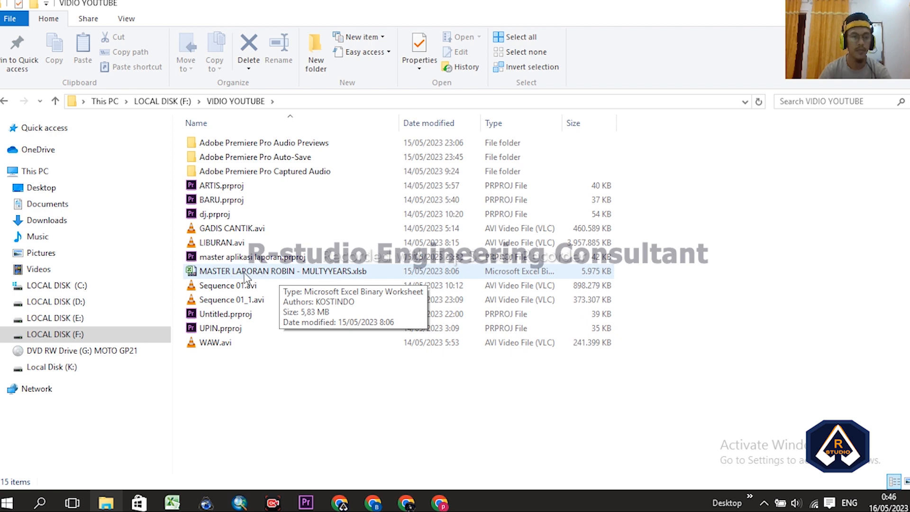
- Open the MULTYYEARS .xlsb workbook, enable its content and dismiss the Office activation notice
{"action": "double_click", "coordinate": [245, 274]}
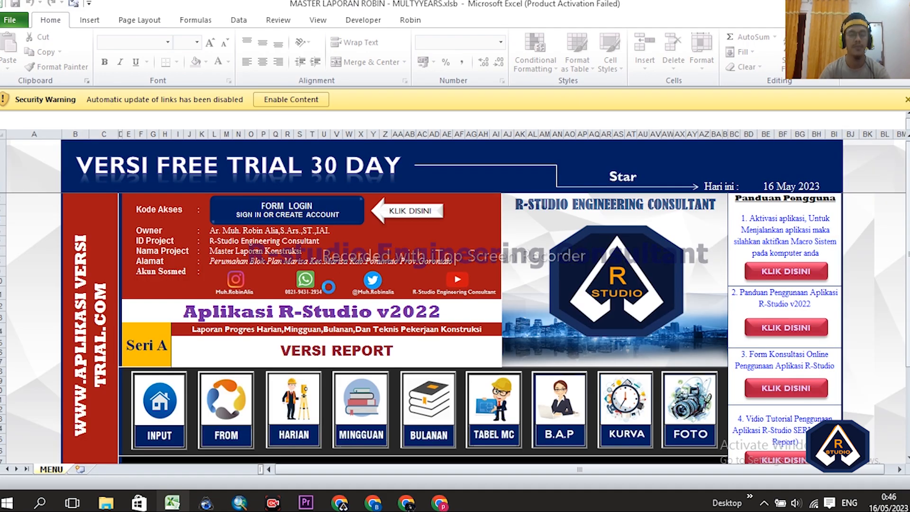
{"action": "left_click", "coordinate": [282, 99]}
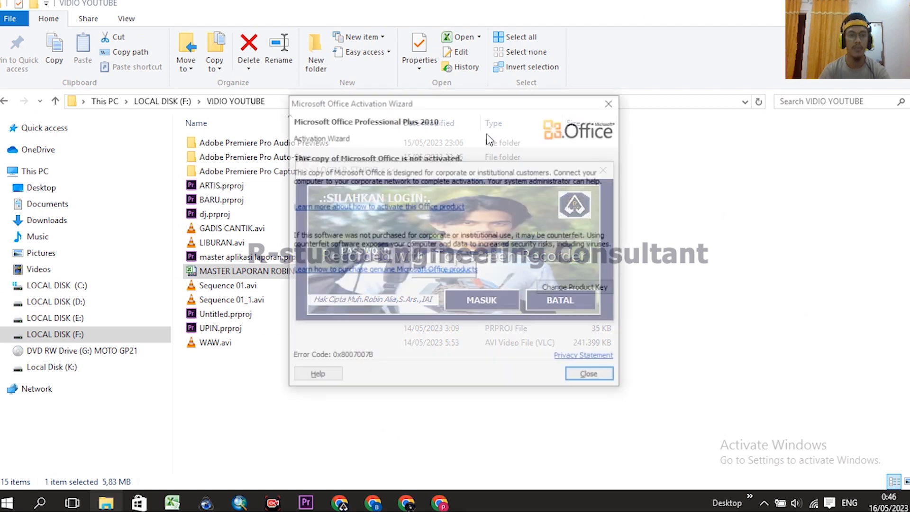
{"action": "left_click", "coordinate": [597, 382]}
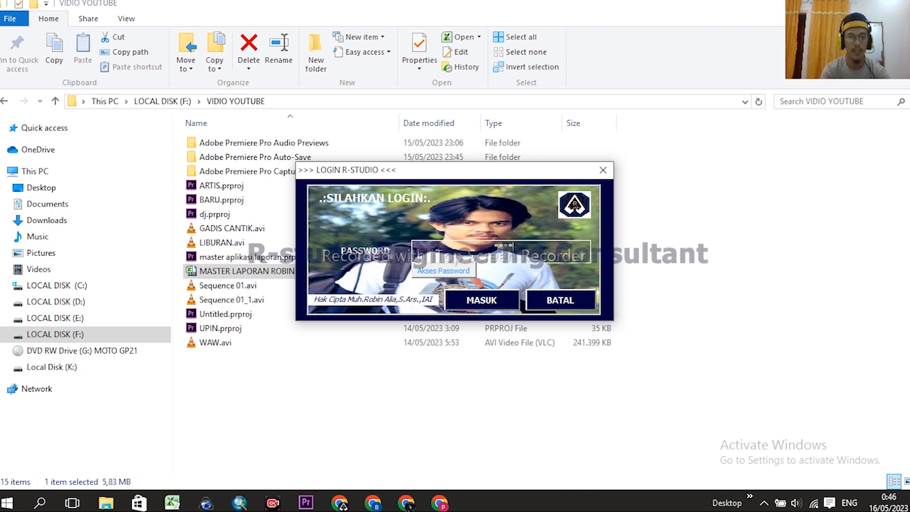
- Submit the access password with MASUK, then acknowledge the Login Sukses and trial-days messages
{"action": "left_click", "coordinate": [507, 301]}
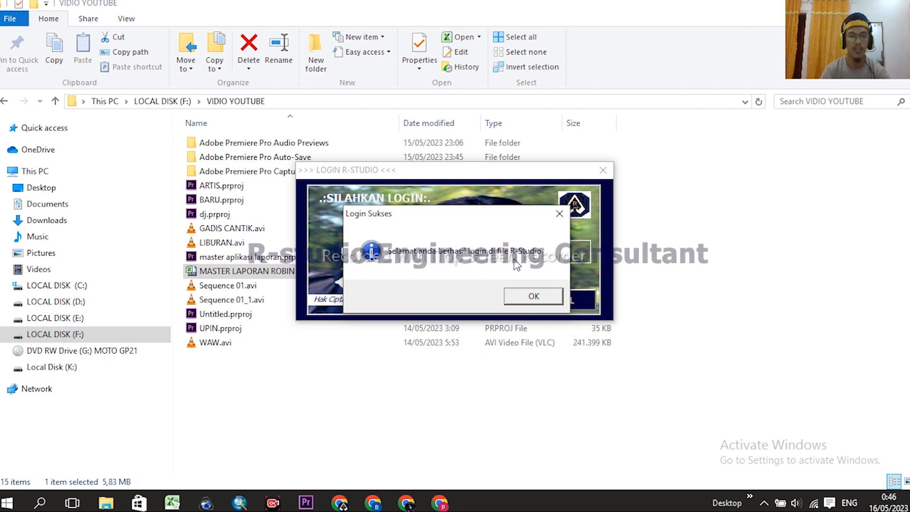
{"action": "left_click", "coordinate": [531, 300]}
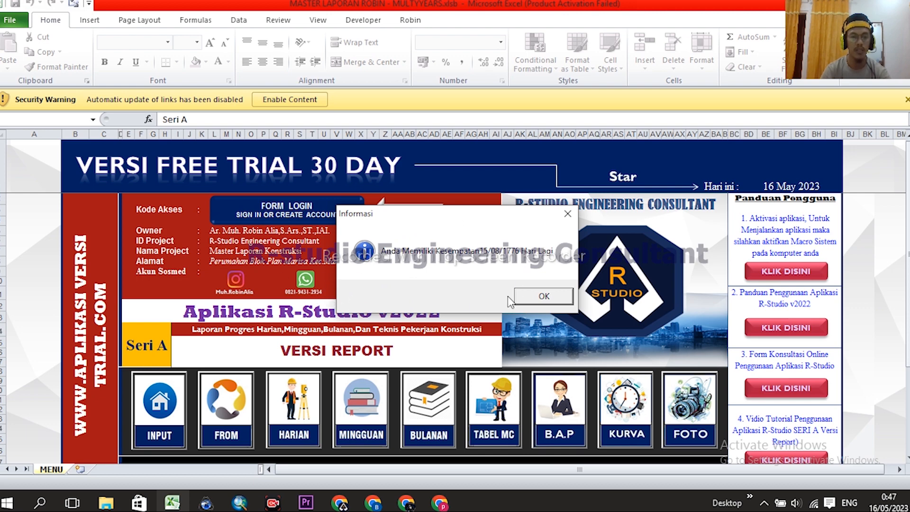
{"action": "left_click", "coordinate": [545, 296]}
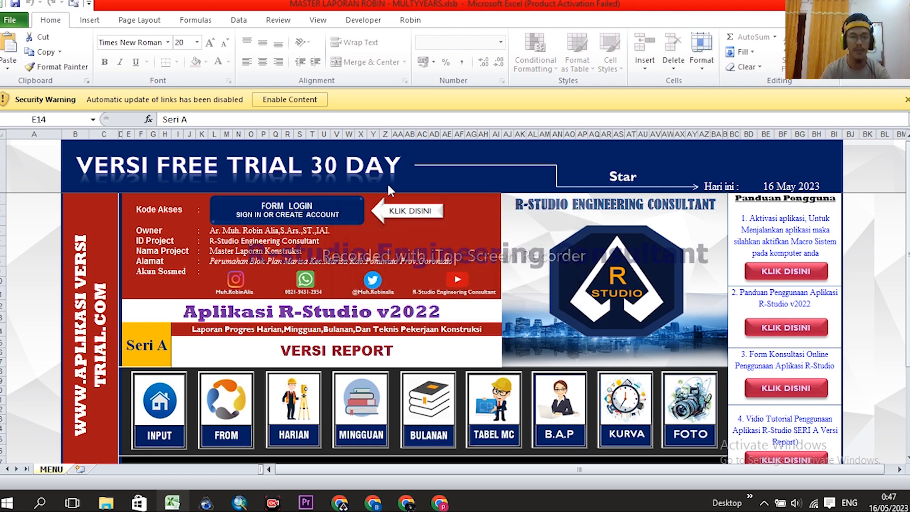
- Enable the workbook's content, continue without updating links, and look over the MENU dashboard
{"action": "left_click", "coordinate": [304, 101]}
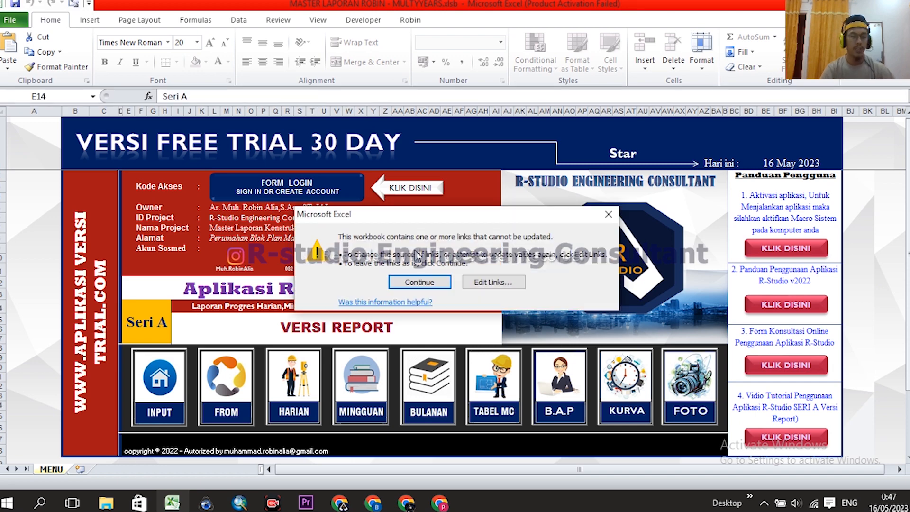
{"action": "left_click", "coordinate": [420, 282]}
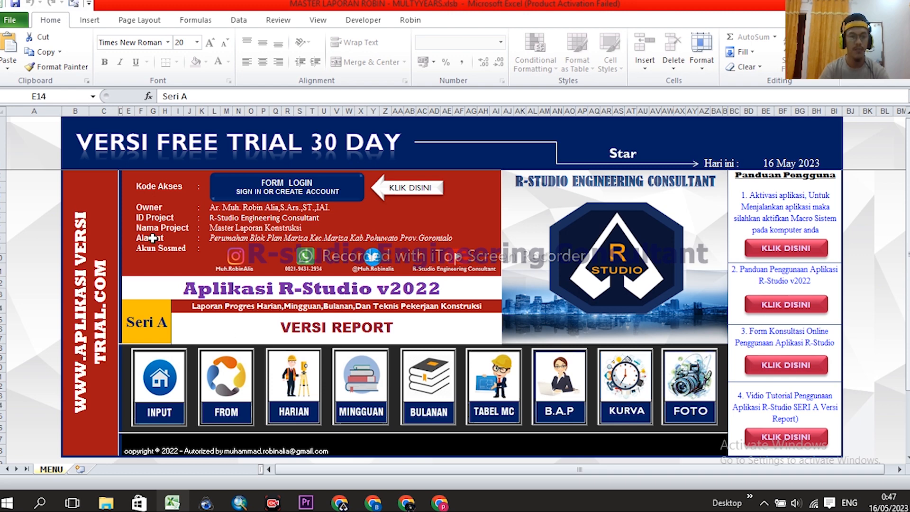
{"action": "scroll", "coordinate": [344, 275], "scroll_direction": "down", "scroll_amount": 1}
{"action": "scroll", "coordinate": [341, 275], "scroll_direction": "up", "scroll_amount": 1}
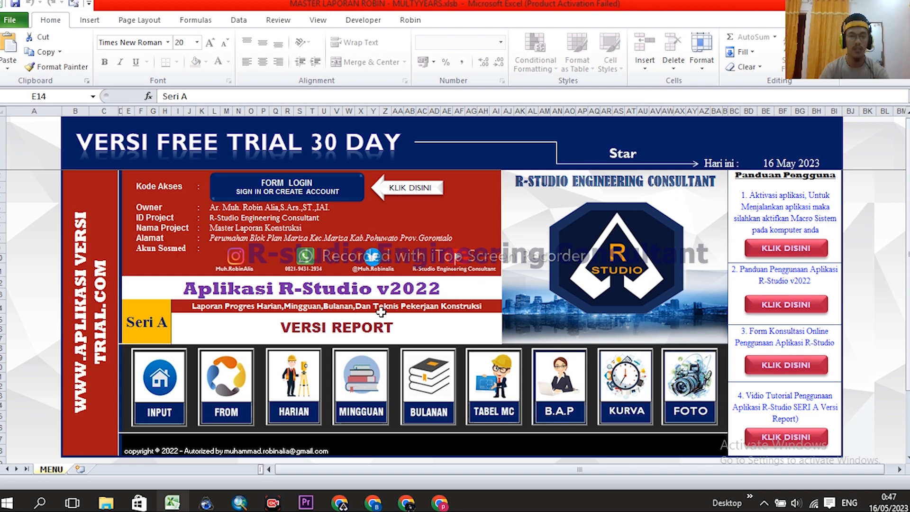
{"action": "scroll", "coordinate": [362, 261], "scroll_direction": "down", "scroll_amount": 1}
{"action": "scroll", "coordinate": [362, 270], "scroll_direction": "up", "scroll_amount": 1}
{"action": "scroll", "coordinate": [406, 214], "scroll_direction": "down", "scroll_amount": 1}
{"action": "scroll", "coordinate": [438, 210], "scroll_direction": "up", "scroll_amount": 1}
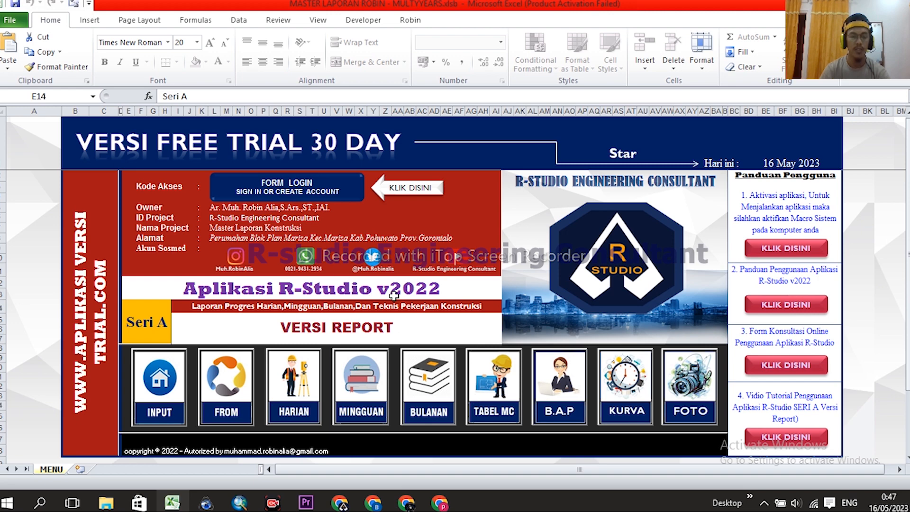
{"action": "scroll", "coordinate": [377, 301], "scroll_direction": "down", "scroll_amount": 1}
{"action": "scroll", "coordinate": [379, 308], "scroll_direction": "up", "scroll_amount": 1}
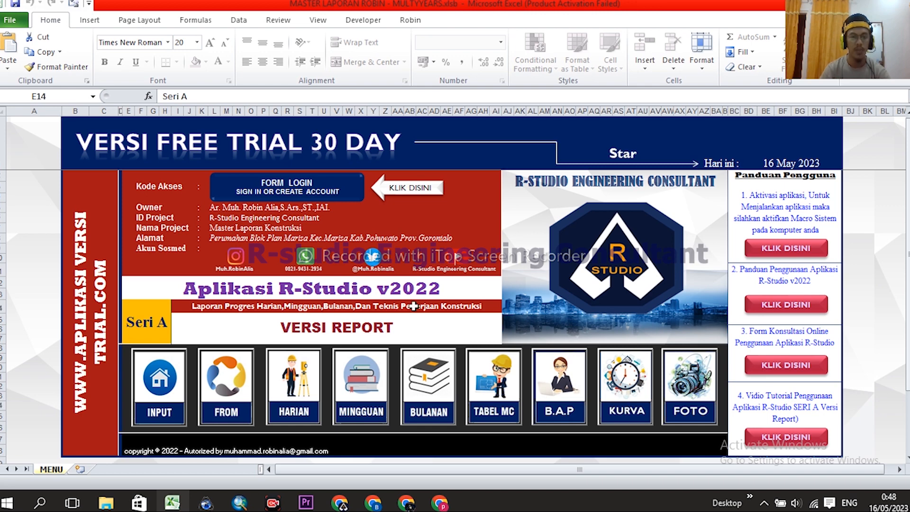
{"action": "scroll", "coordinate": [418, 299], "scroll_direction": "down", "scroll_amount": 1}
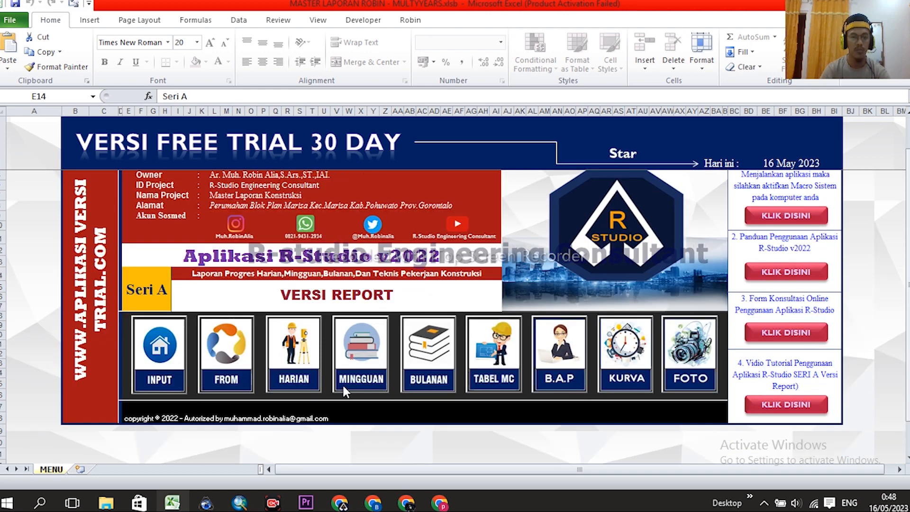
{"action": "scroll", "coordinate": [481, 303], "scroll_direction": "up", "scroll_amount": 1}
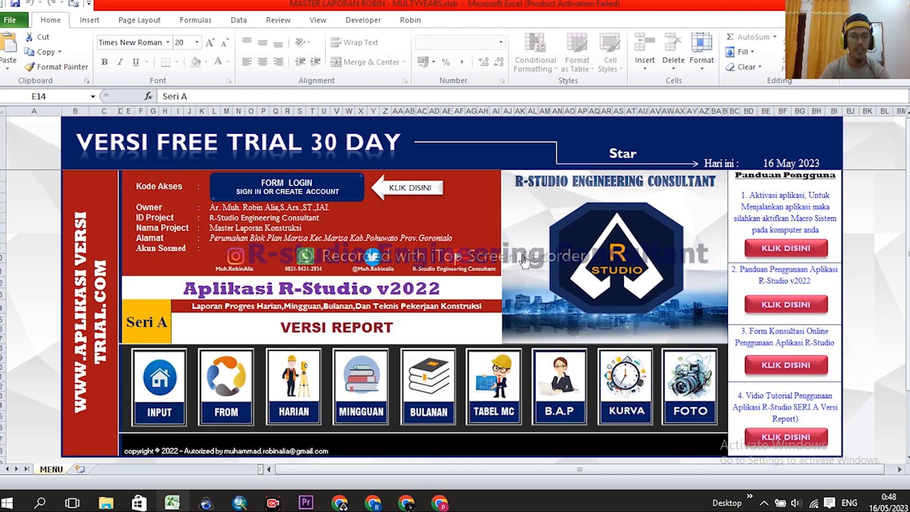
{"action": "scroll", "coordinate": [415, 317], "scroll_direction": "down", "scroll_amount": 1}
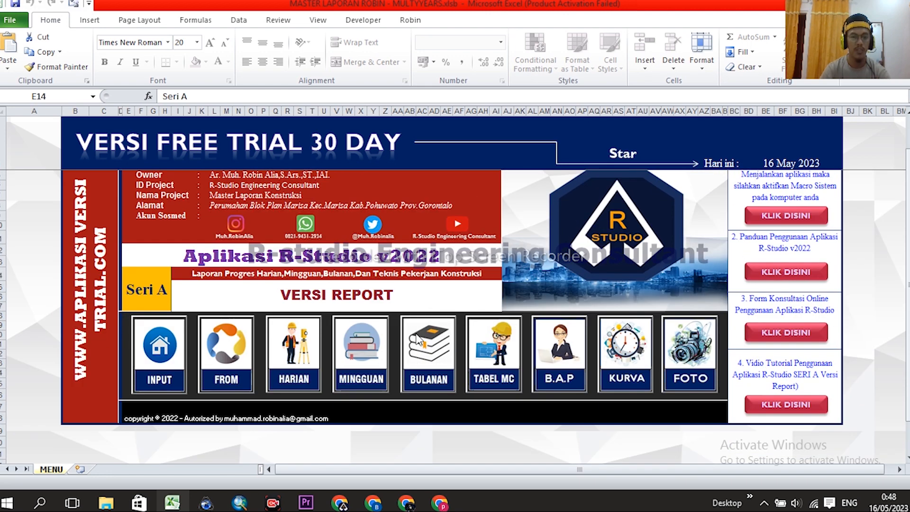
{"action": "scroll", "coordinate": [420, 356], "scroll_direction": "up", "scroll_amount": 1}
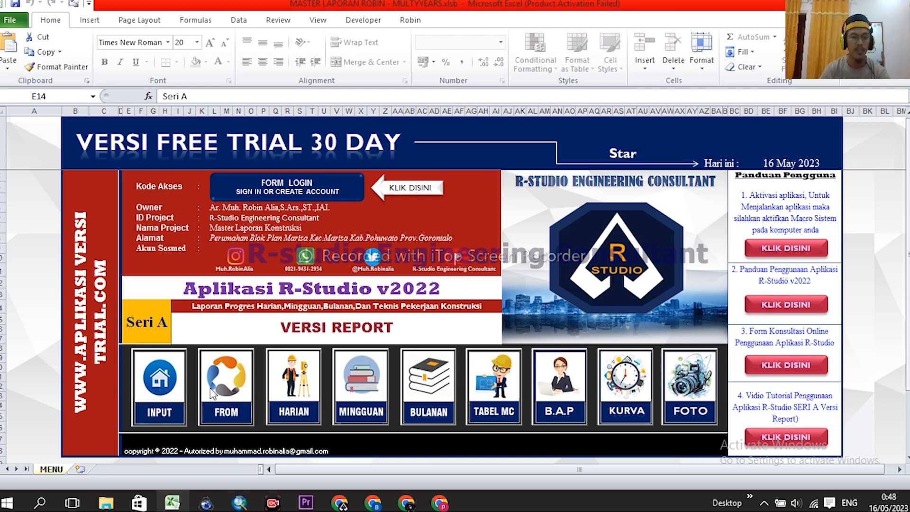
{"action": "left_click", "coordinate": [161, 379]}
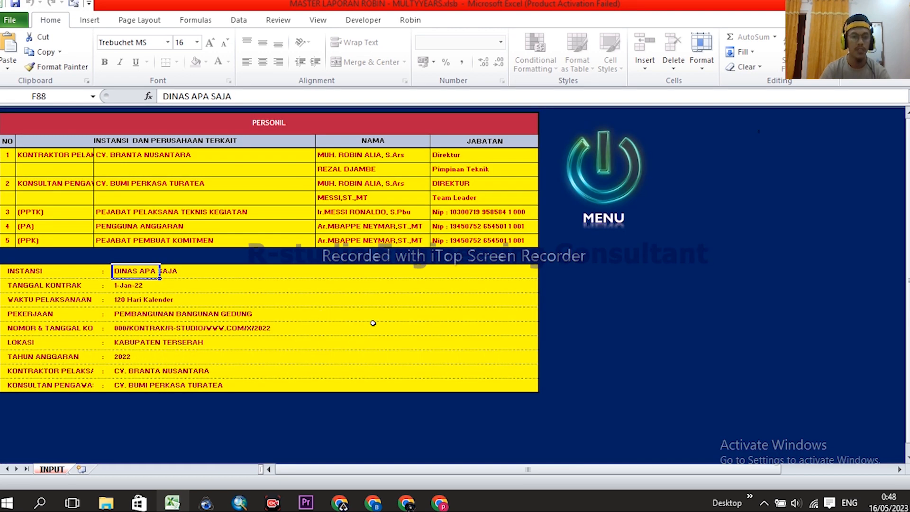
{"action": "left_click", "coordinate": [108, 155]}
{"action": "left_click", "coordinate": [108, 184]}
{"action": "left_click", "coordinate": [106, 213]}
{"action": "left_click", "coordinate": [107, 227]}
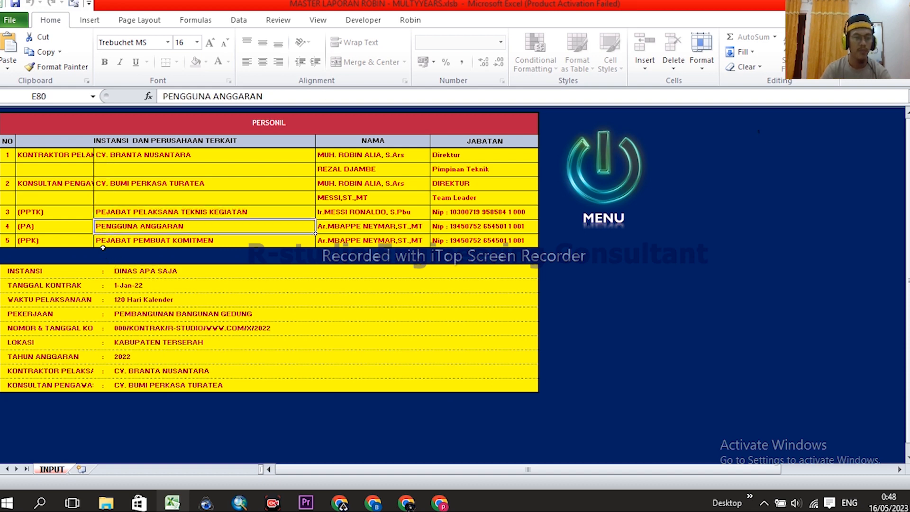
{"action": "left_click", "coordinate": [102, 241]}
{"action": "left_click", "coordinate": [104, 156]}
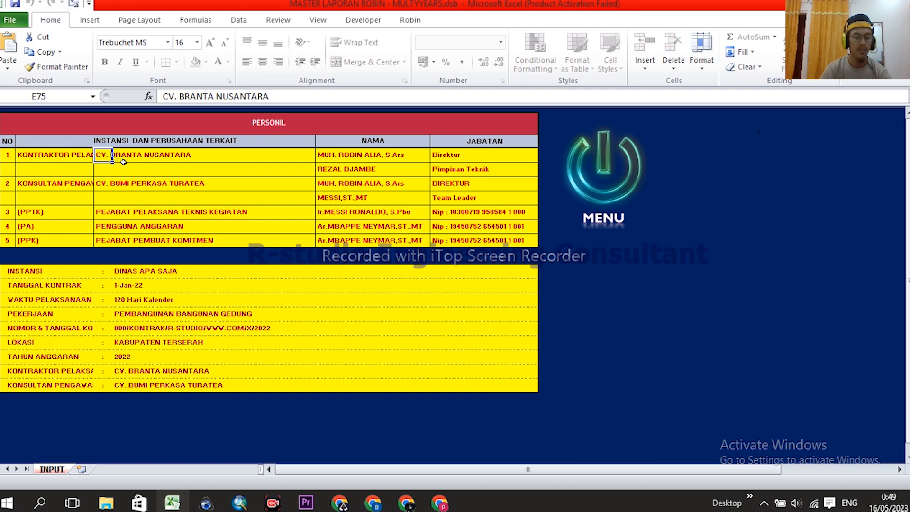
{"action": "left_click", "coordinate": [109, 186]}
{"action": "left_click", "coordinate": [106, 158]}
{"action": "left_click_drag", "start_coordinate": [362, 157], "coordinate": [364, 195]}
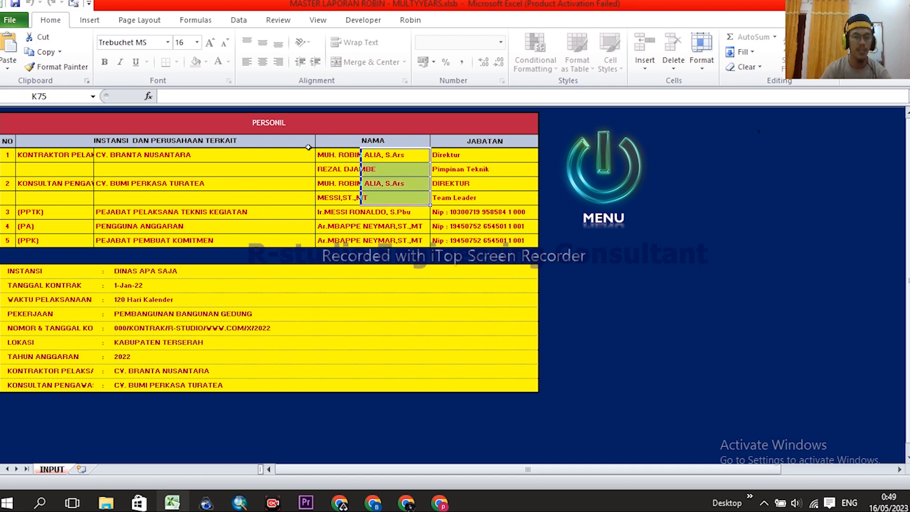
{"action": "left_click", "coordinate": [319, 153]}
{"action": "left_click_drag", "start_coordinate": [319, 153], "coordinate": [326, 186]}
{"action": "left_click_drag", "start_coordinate": [119, 155], "coordinate": [123, 241]}
{"action": "left_click_drag", "start_coordinate": [355, 152], "coordinate": [401, 212]}
{"action": "left_click_drag", "start_coordinate": [443, 153], "coordinate": [446, 239]}
{"action": "left_click_drag", "start_coordinate": [124, 269], "coordinate": [125, 385]}
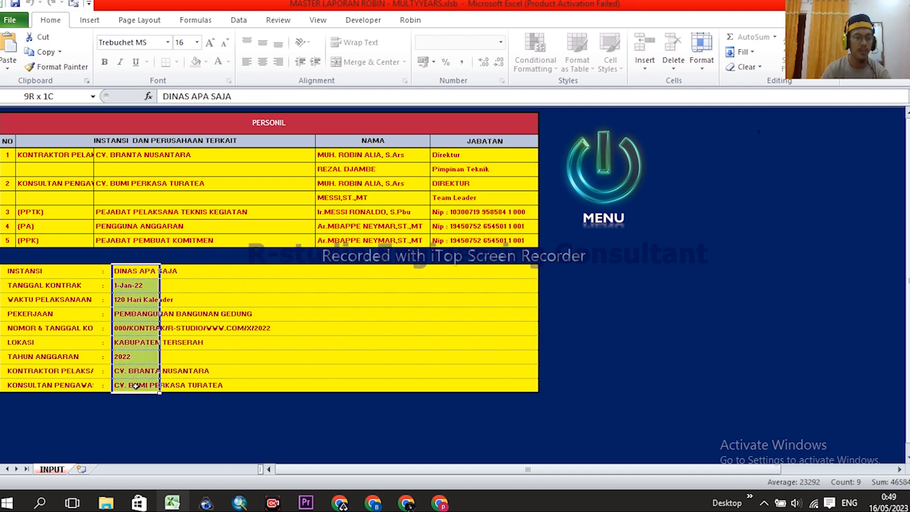
{"action": "left_click", "coordinate": [104, 155]}
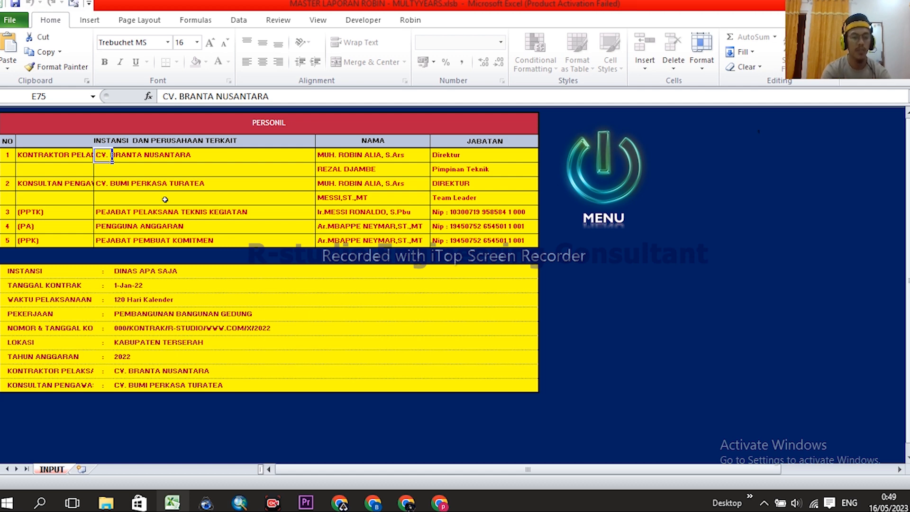
{"action": "double_click", "coordinate": [165, 199]}
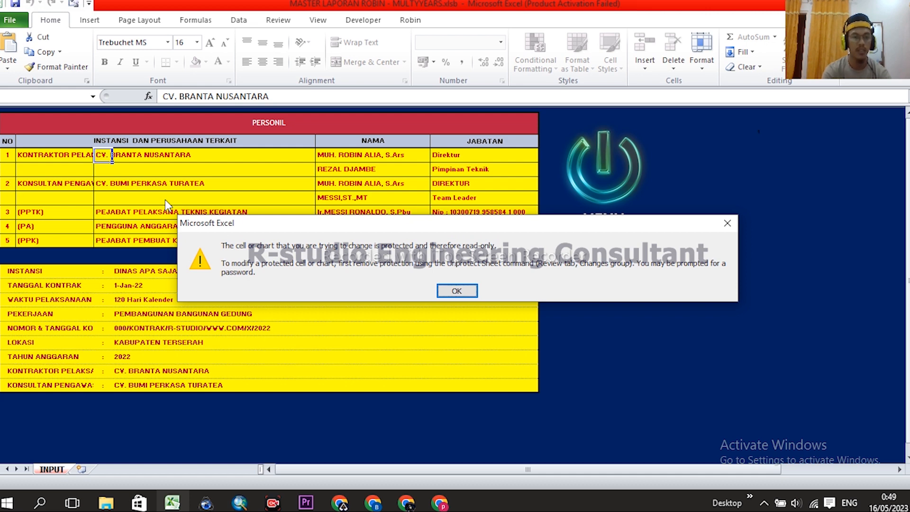
{"action": "key", "text": "Return"}
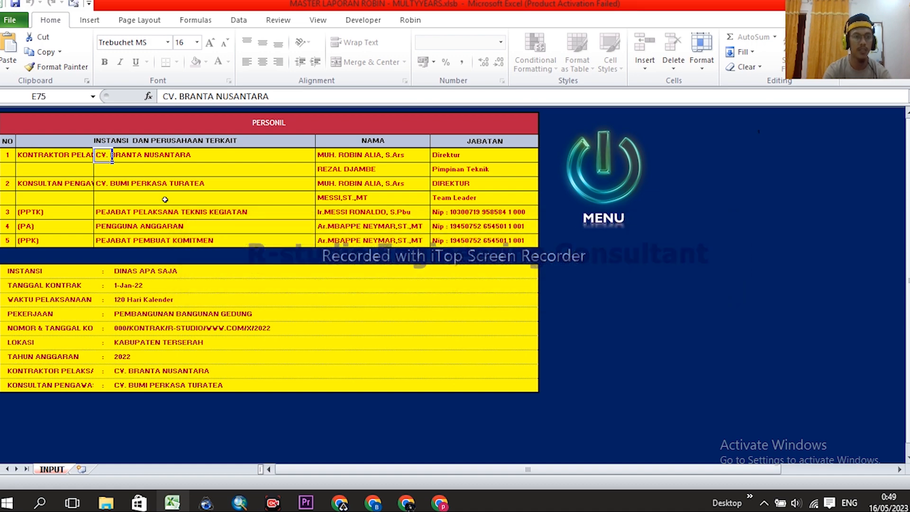
{"action": "left_click", "coordinate": [613, 178]}
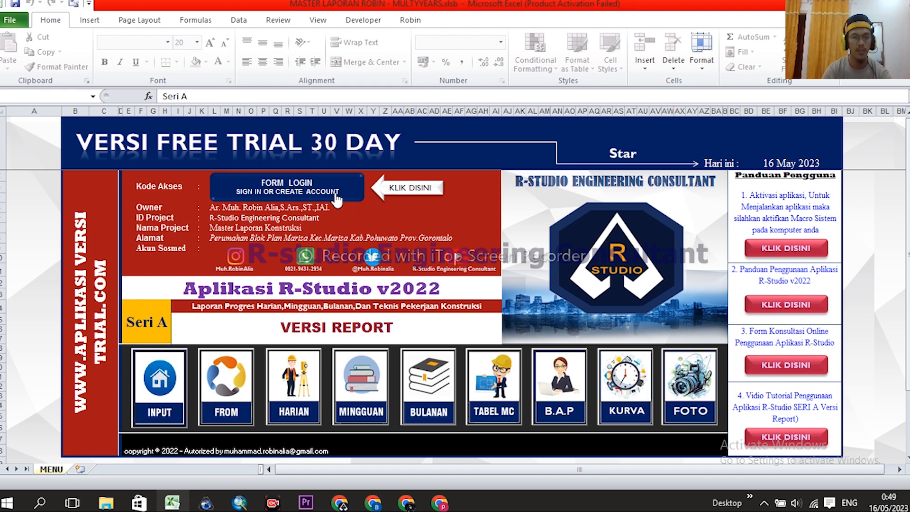
- Open FORM LOGIN, close the R-Studio YouTube channel tab and return to Excel
{"action": "left_click", "coordinate": [349, 189]}
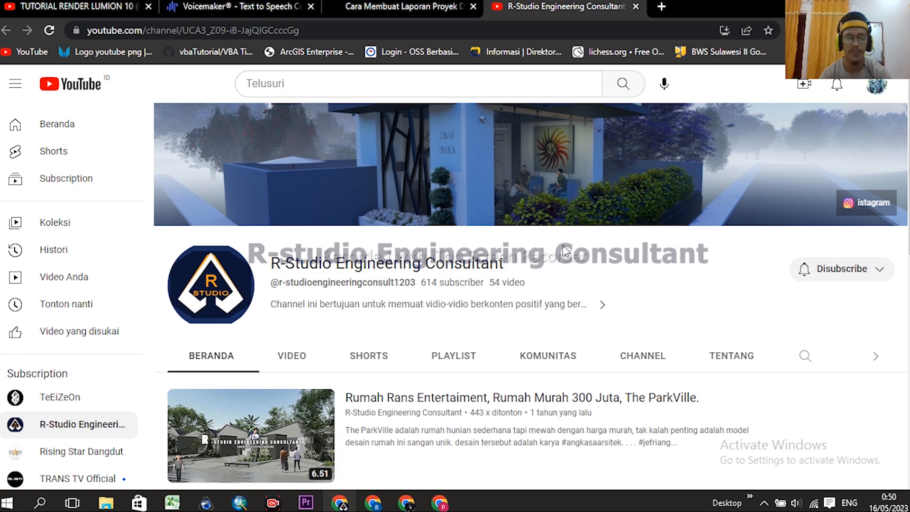
{"action": "scroll", "coordinate": [571, 326], "scroll_direction": "down", "scroll_amount": 4}
{"action": "scroll", "coordinate": [502, 274], "scroll_direction": "up", "scroll_amount": 4}
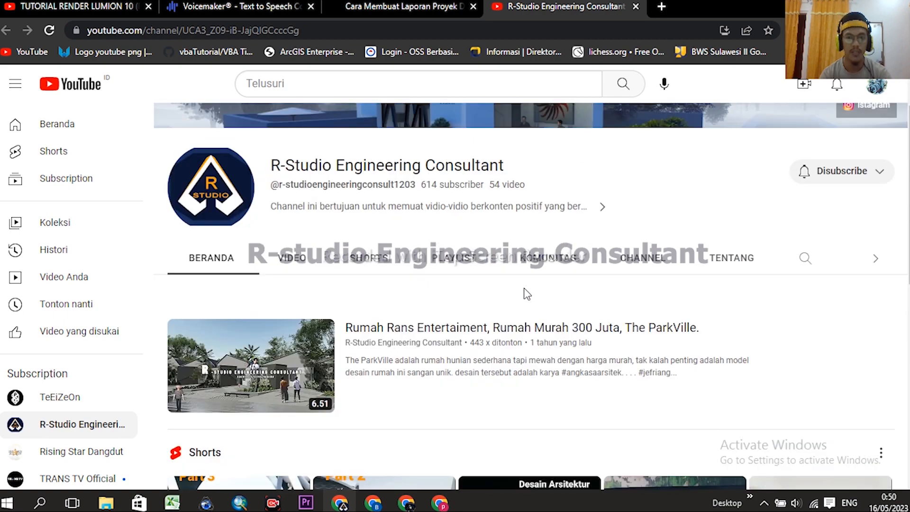
{"action": "left_click", "coordinate": [637, 6]}
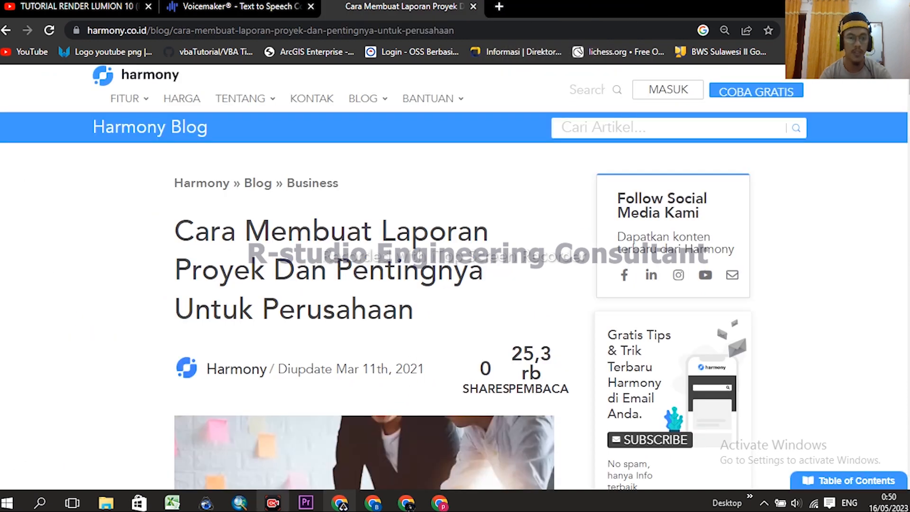
{"action": "left_click", "coordinate": [171, 503]}
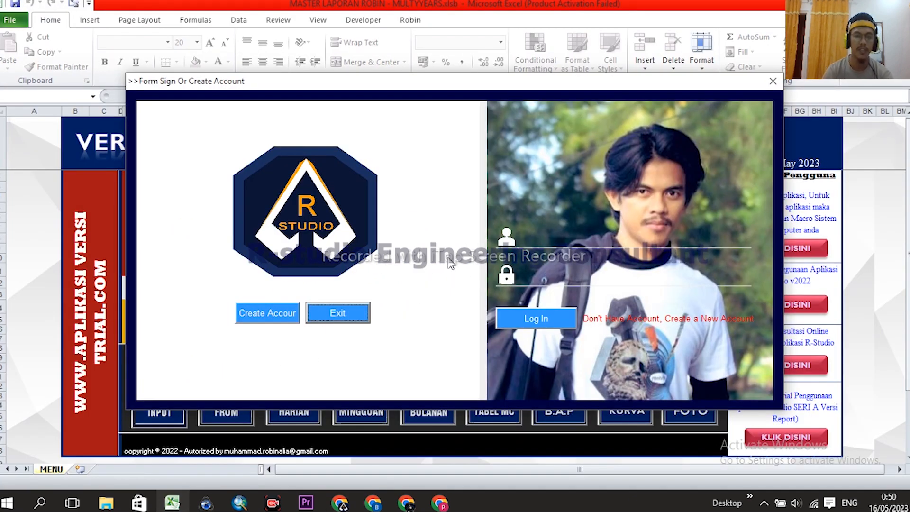
- Move the sign-in form aside and enter the access code to open Create Account registration
{"action": "left_click_drag", "start_coordinate": [531, 81], "coordinate": [517, 51]}
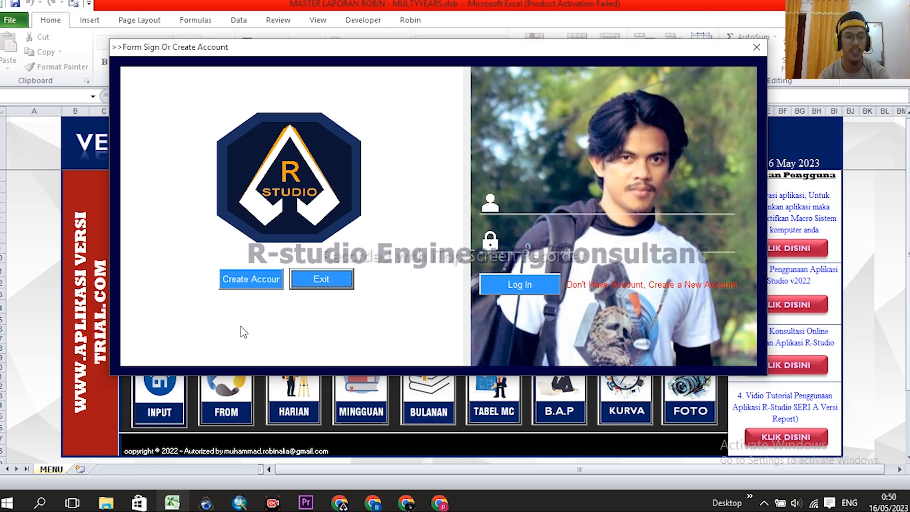
{"action": "left_click", "coordinate": [255, 288]}
{"action": "type", "text": "***"}
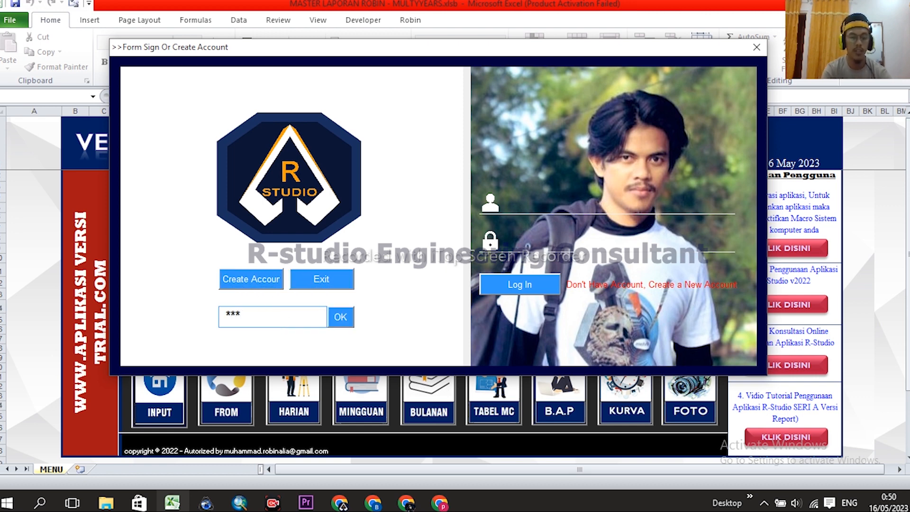
{"action": "type", "text": "**"}
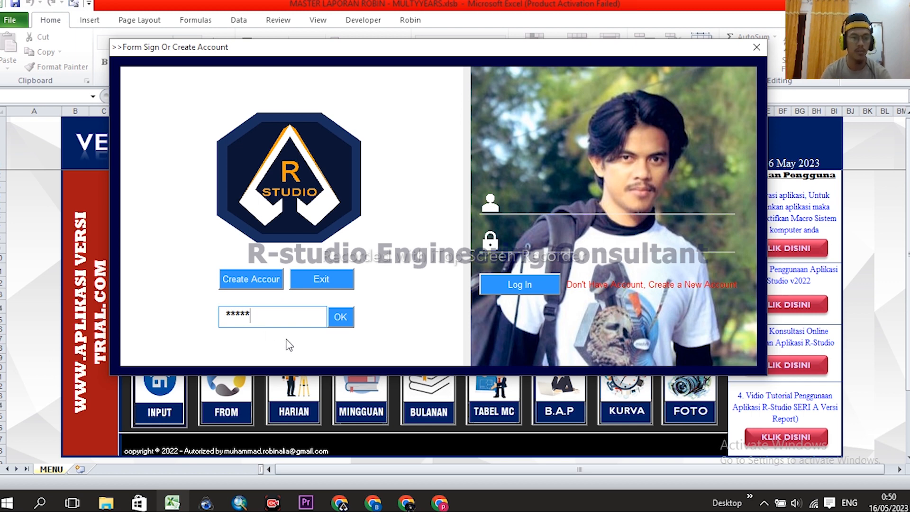
{"action": "left_click", "coordinate": [337, 321]}
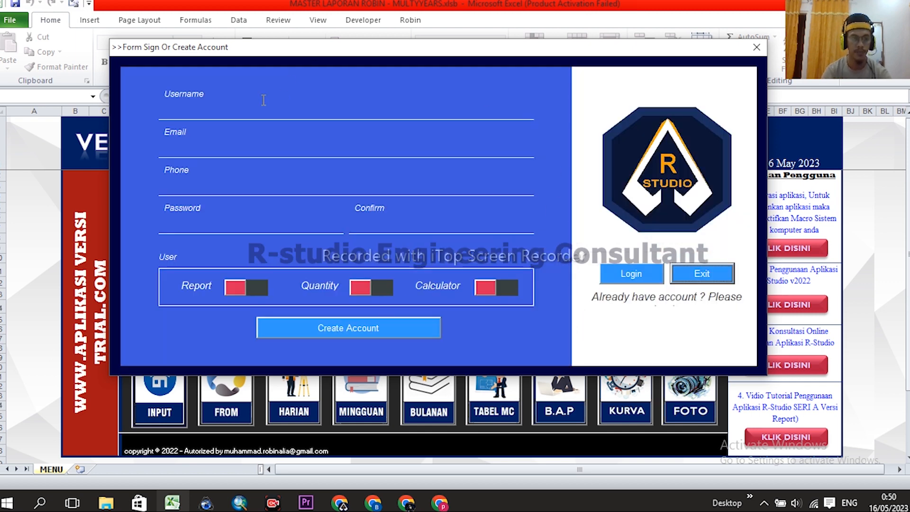
- Enter username USER plus the account's e-mail address and phone number
{"action": "left_click", "coordinate": [219, 113]}
{"action": "type", "text": "U"}
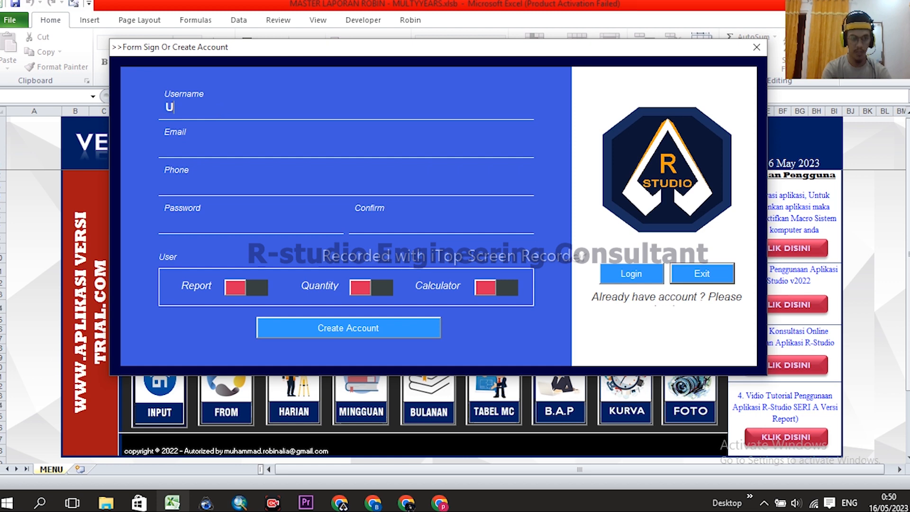
{"action": "type", "text": "SER"}
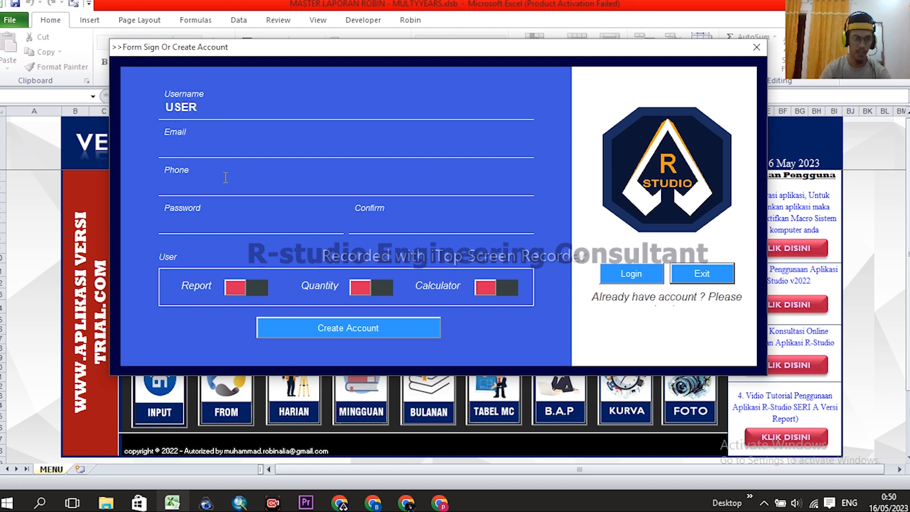
{"action": "left_click", "coordinate": [204, 151]}
{"action": "type", "text": "M"}
{"action": "key", "text": "BackSpace"}
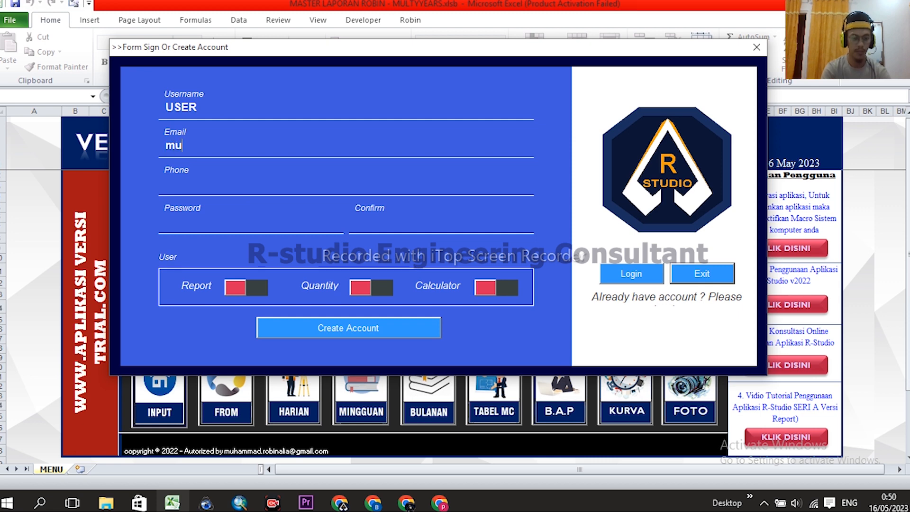
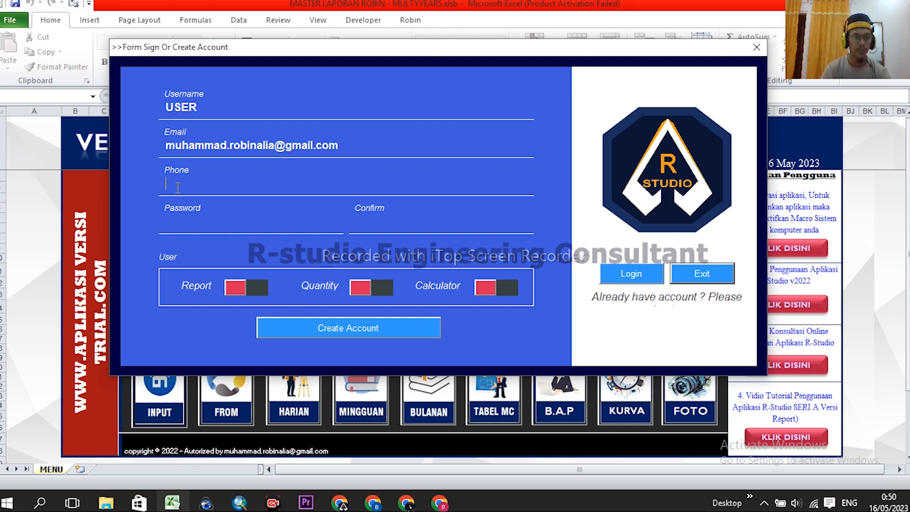
{"action": "left_click", "coordinate": [178, 188]}
{"action": "type", "text": "082133"}
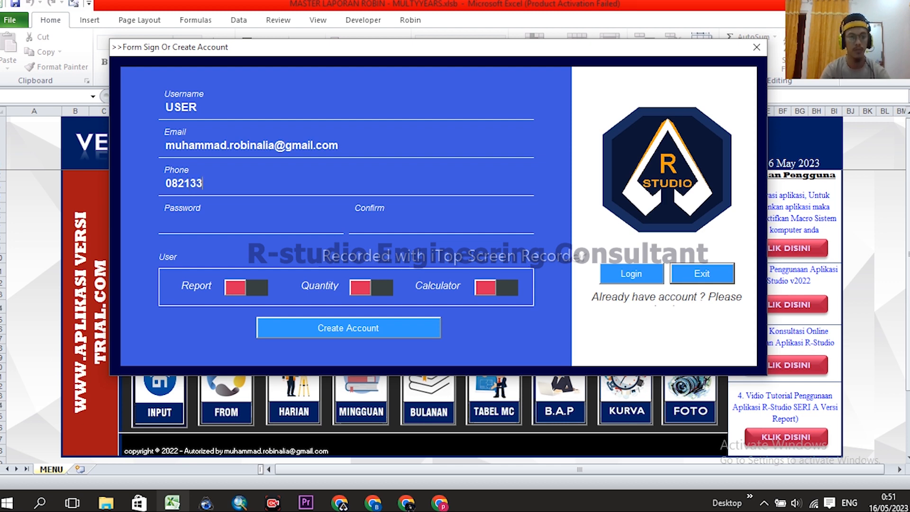
{"action": "key", "text": "BackSpace"}
{"action": "key", "text": "BackSpace"}
{"action": "type", "text": "##"}
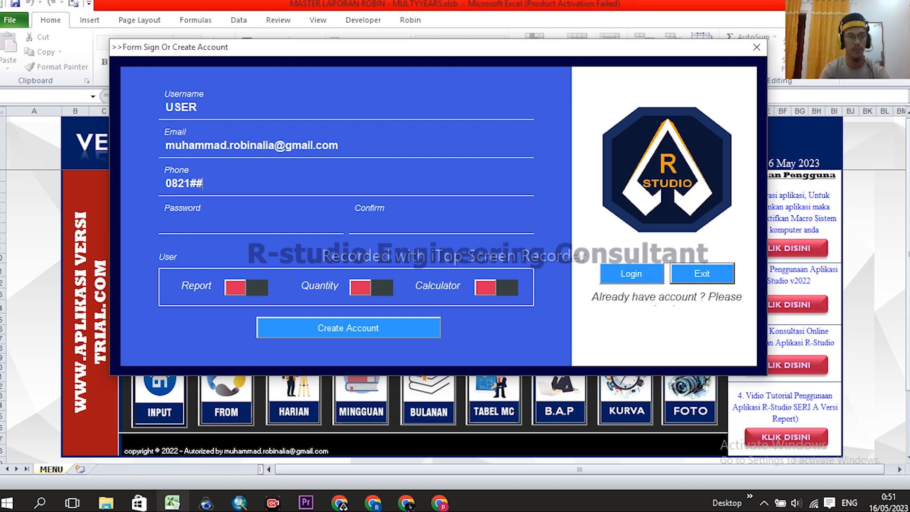
{"action": "type", "text": "#####"}
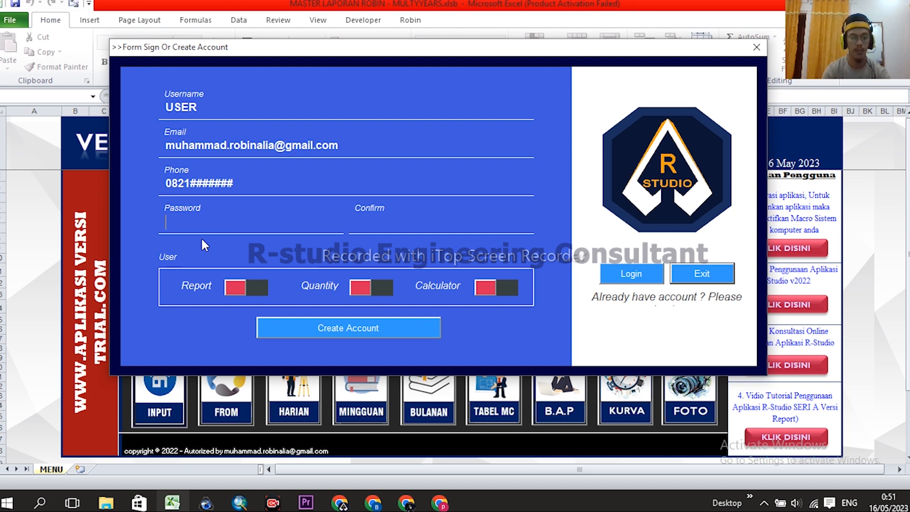
- Set and confirm the account password, and grant Quantity and Calculator access
{"action": "type", "text": "****"}
{"action": "left_click", "coordinate": [375, 223]}
{"action": "type", "text": "****"}
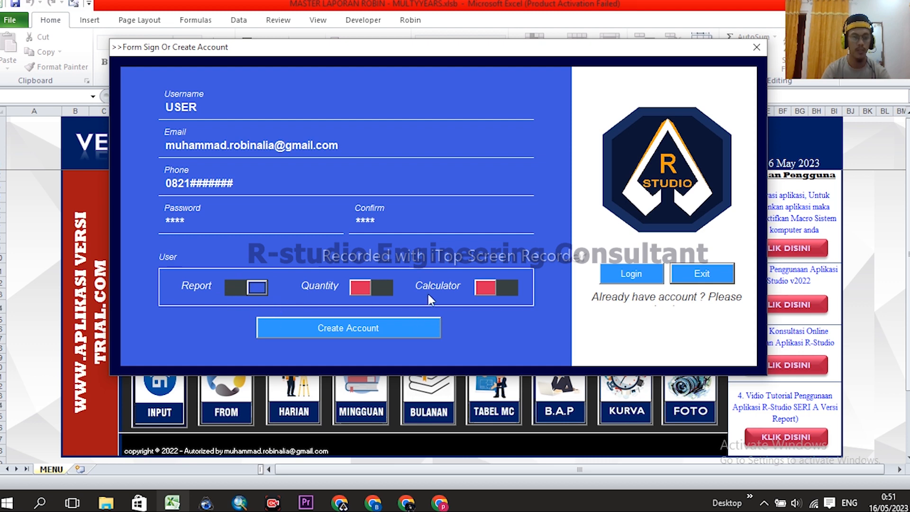
{"action": "left_click", "coordinate": [364, 287]}
{"action": "left_click", "coordinate": [496, 289]}
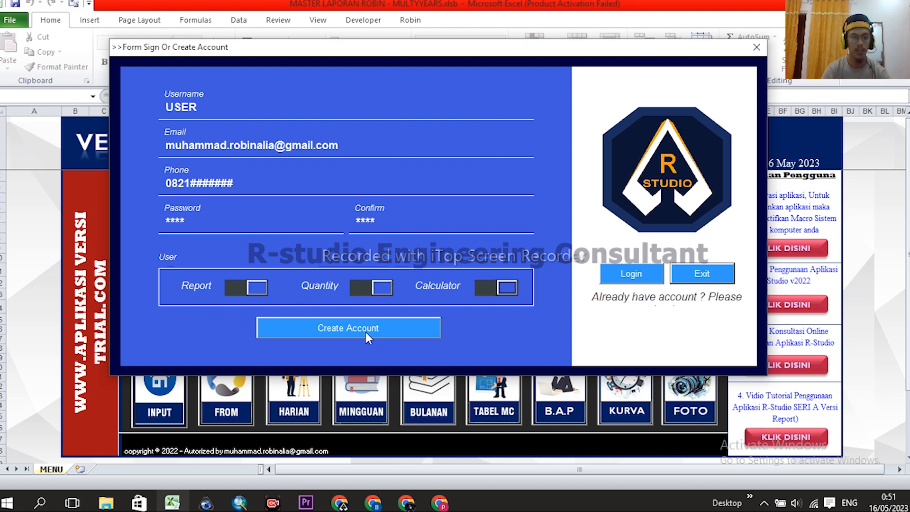
- Create the account, dismiss the user-added confirmation, and return to the login panel
{"action": "left_click", "coordinate": [337, 329]}
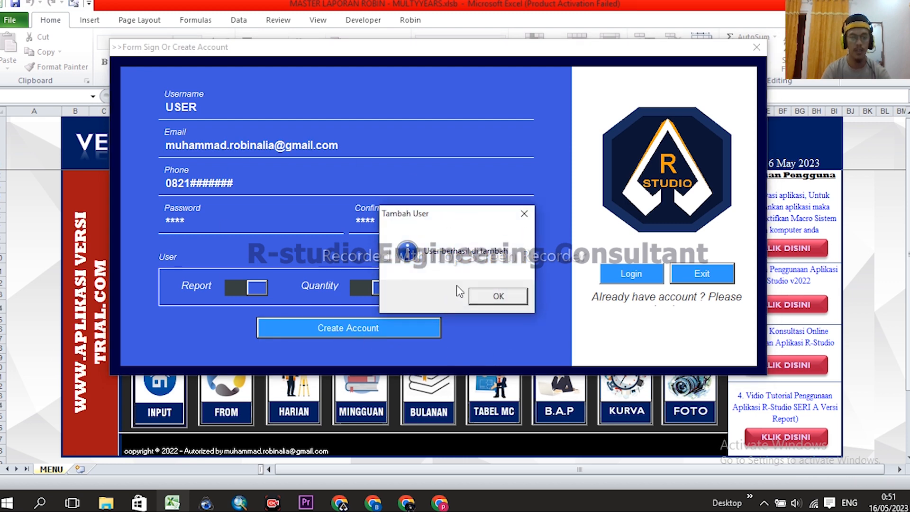
{"action": "left_click_drag", "start_coordinate": [439, 214], "coordinate": [426, 168]}
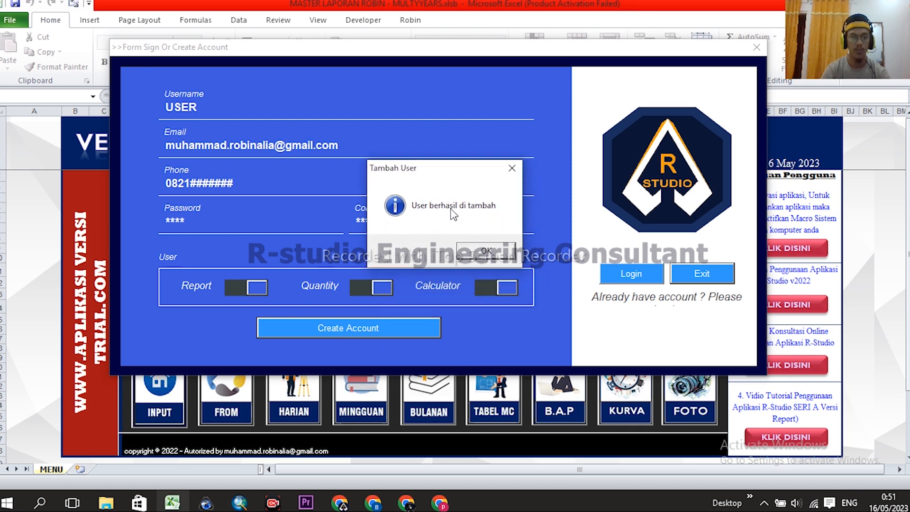
{"action": "left_click", "coordinate": [486, 252]}
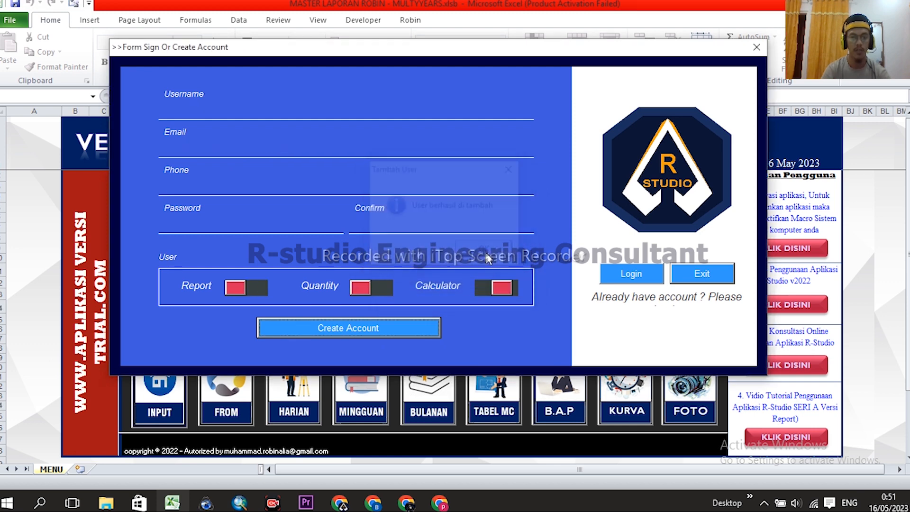
{"action": "left_click", "coordinate": [636, 278]}
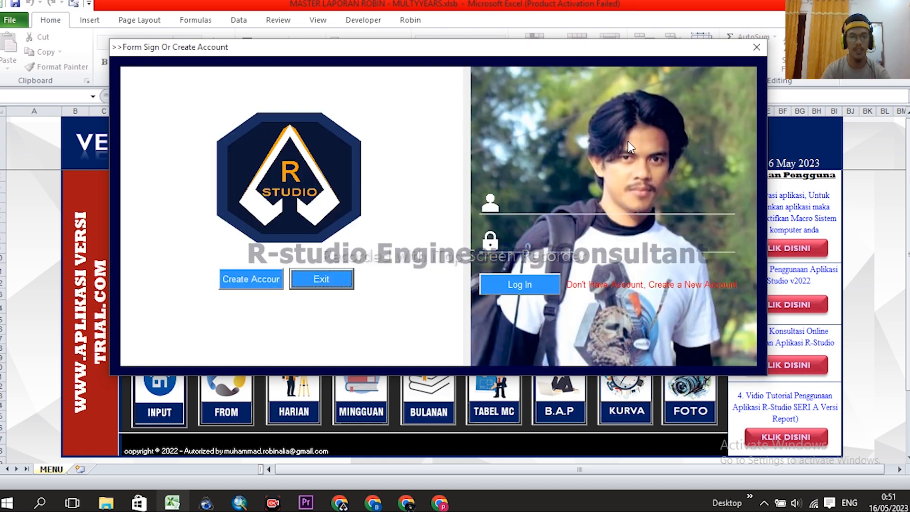
- Enter username USER and a first password, which is rejected with a login error
{"action": "left_click", "coordinate": [535, 206]}
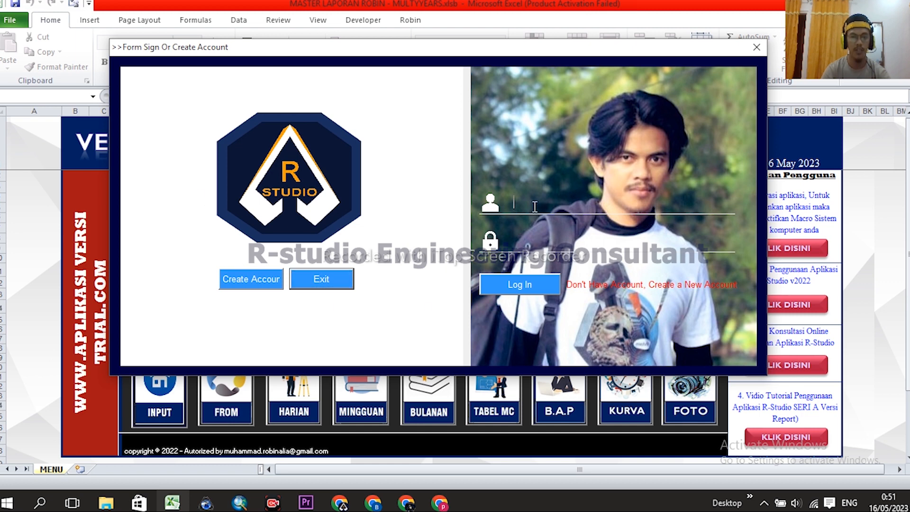
{"action": "type", "text": "u"}
{"action": "key", "text": "BackSpace"}
{"action": "type", "text": "USER"}
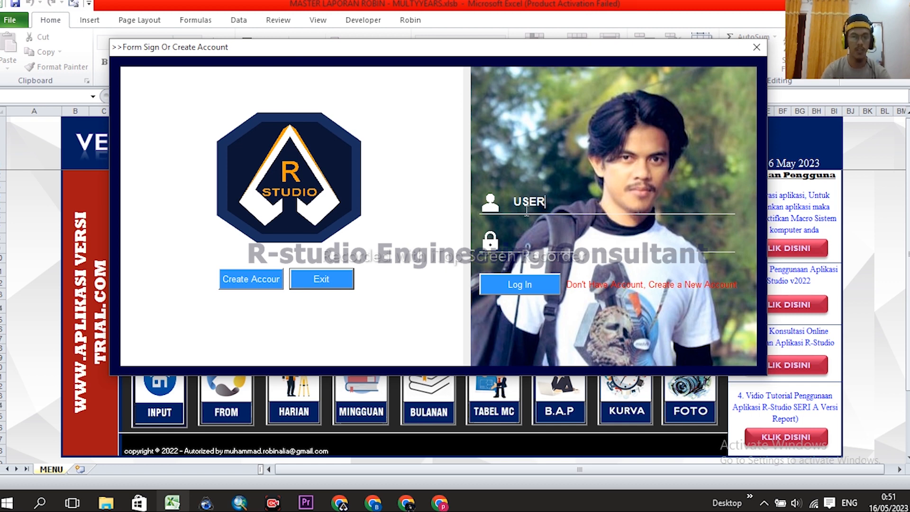
{"action": "key", "text": "Tab"}
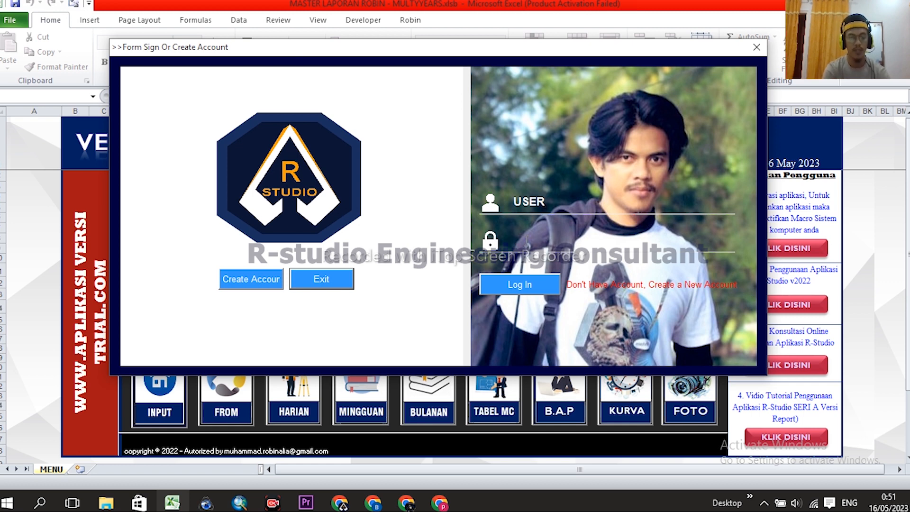
{"action": "type", "text": "12"}
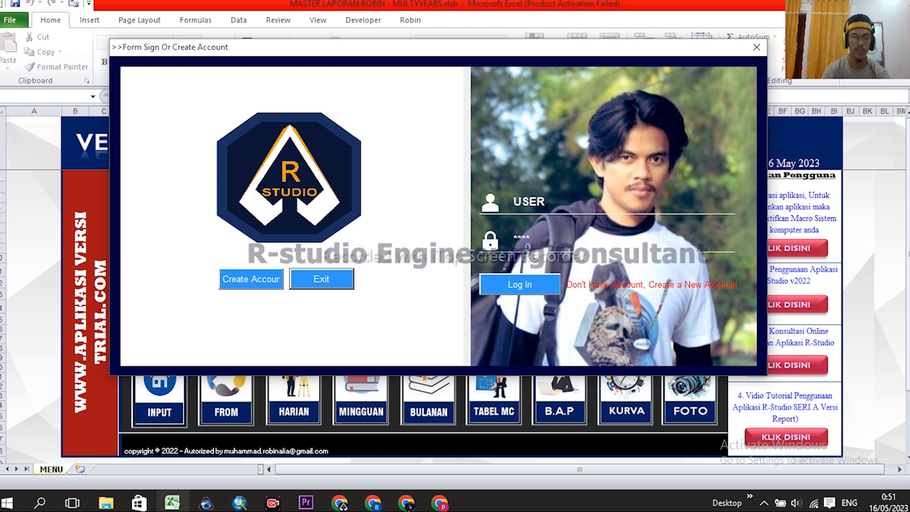
{"action": "left_click", "coordinate": [515, 283]}
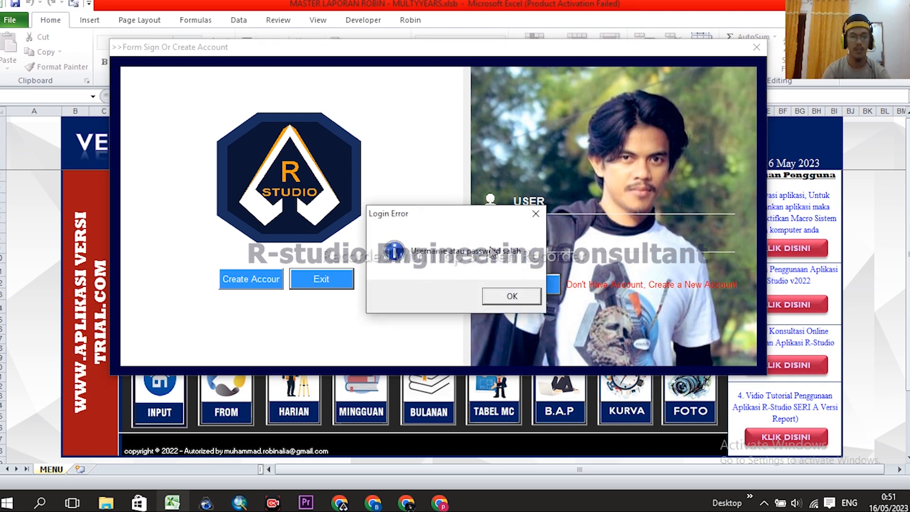
{"action": "left_click", "coordinate": [512, 295]}
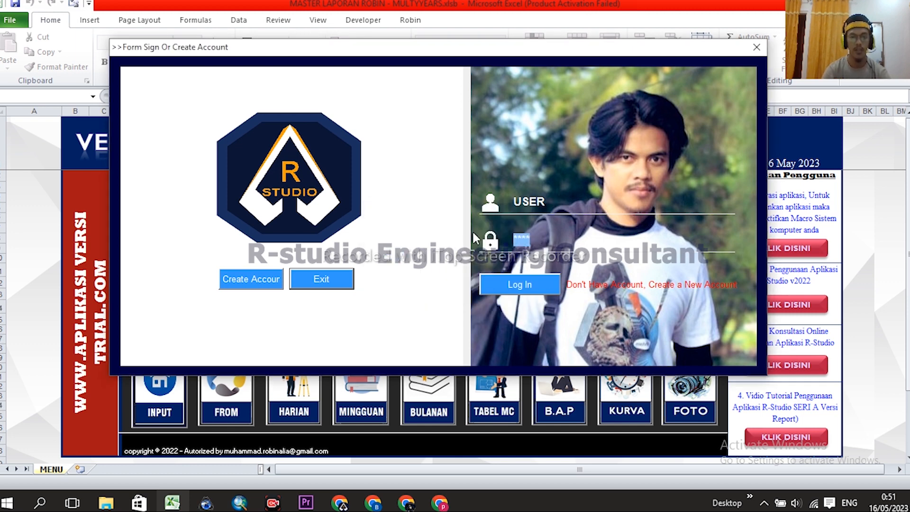
- Retry other passwords after each login error until signing in as USER
{"action": "type", "text": "****"}
{"action": "left_click", "coordinate": [511, 289]}
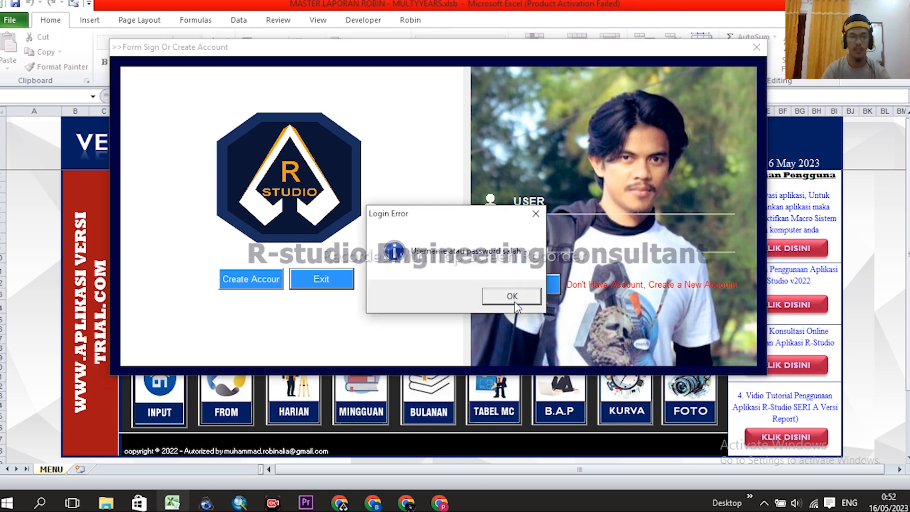
{"action": "left_click", "coordinate": [513, 298]}
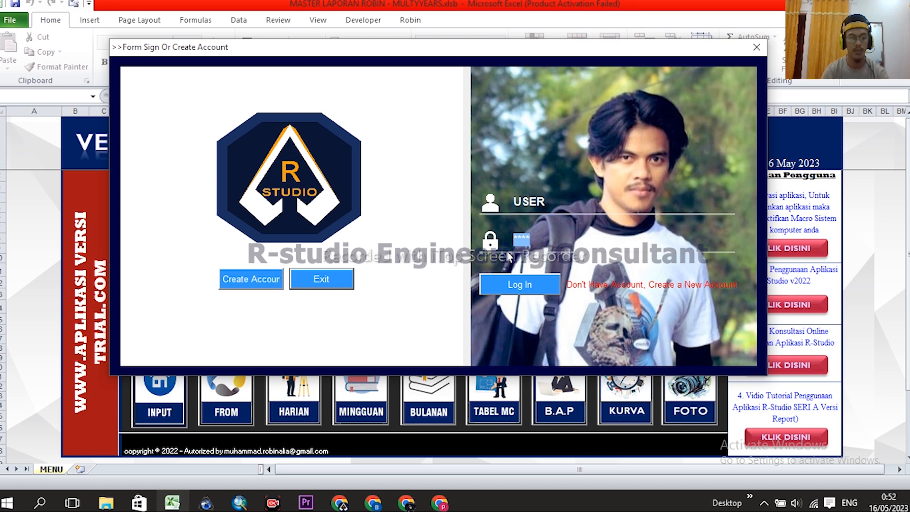
{"action": "type", "text": "**"}
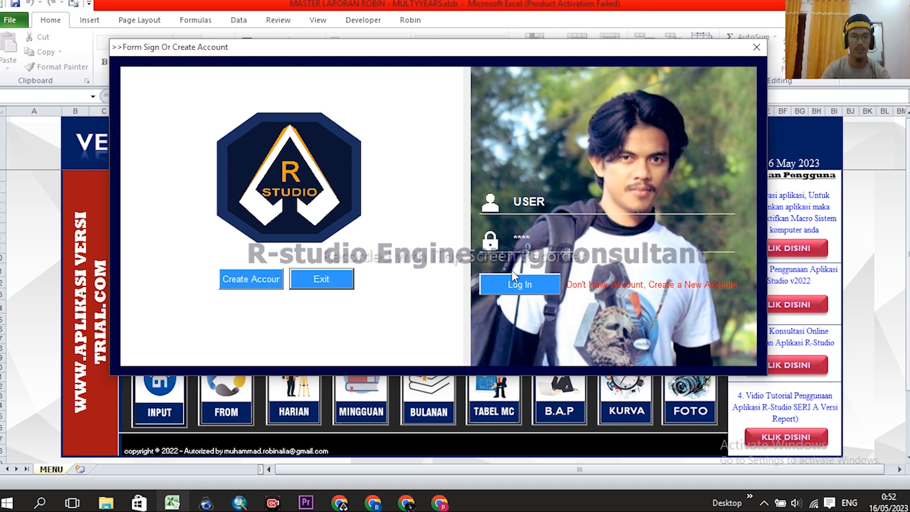
{"action": "left_click", "coordinate": [524, 281]}
{"action": "left_click", "coordinate": [521, 296]}
{"action": "left_click_drag", "start_coordinate": [538, 242], "coordinate": [473, 239]}
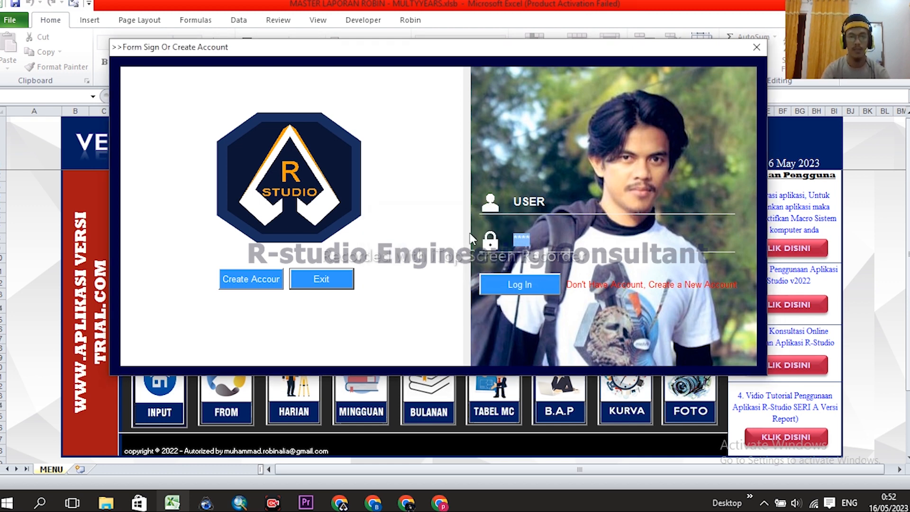
{"action": "type", "text": "*****"}
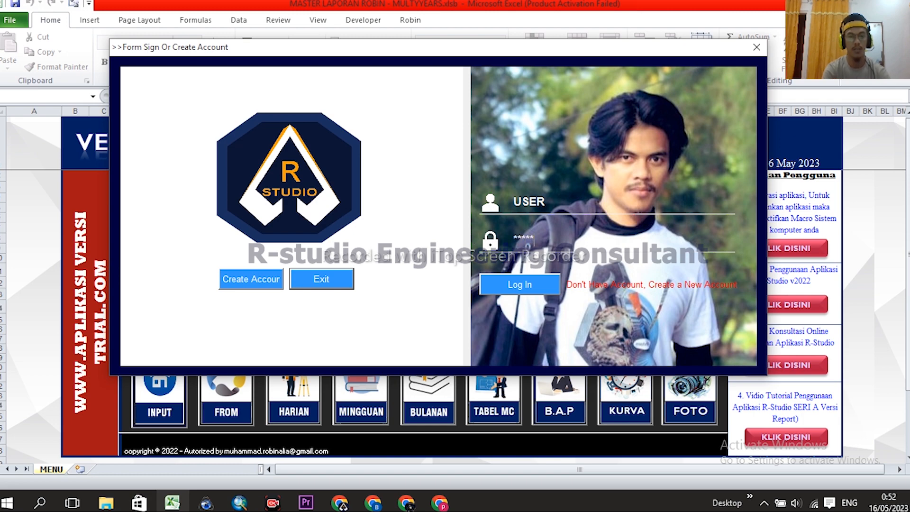
{"action": "left_click", "coordinate": [519, 282]}
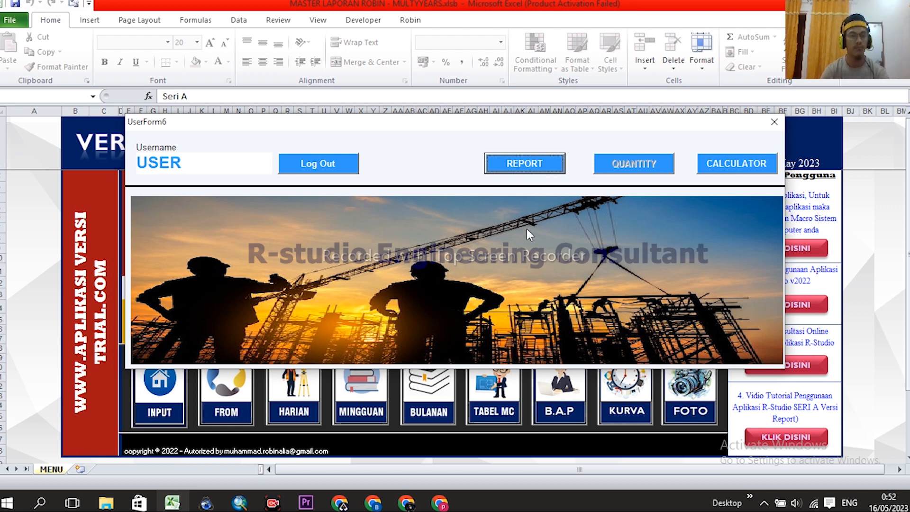
- Open the REPORT module from the USER panel
{"action": "left_click", "coordinate": [530, 167]}
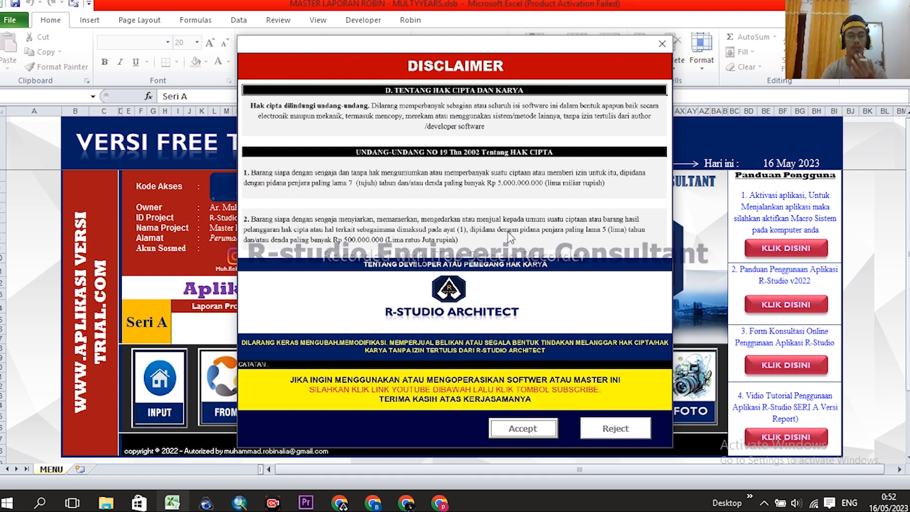
- Accept the copyright disclaimer and close the Login Akses welcome message
{"action": "left_click", "coordinate": [520, 430]}
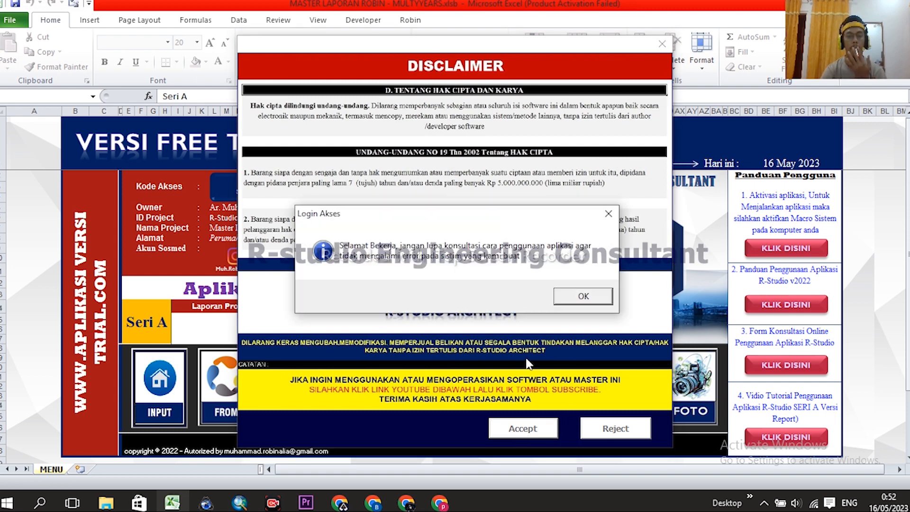
{"action": "left_click", "coordinate": [582, 297]}
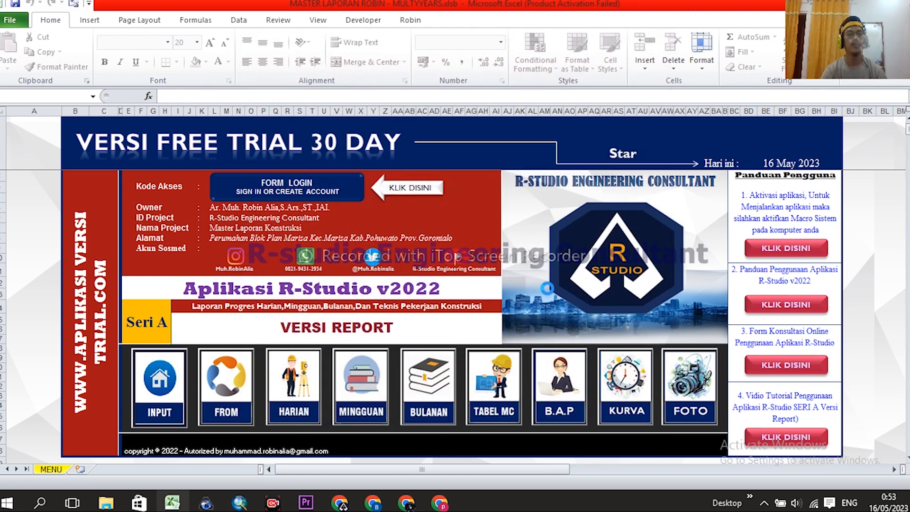
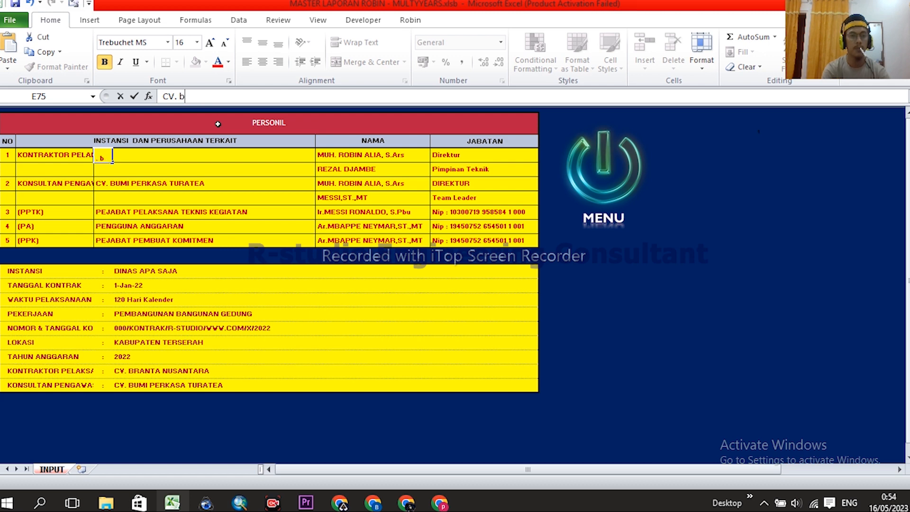
- Enter CV. BUMI PERKASA as the first contractor's company, dropping the suggested TURATEA completion
{"action": "type", "text": "bumi"}
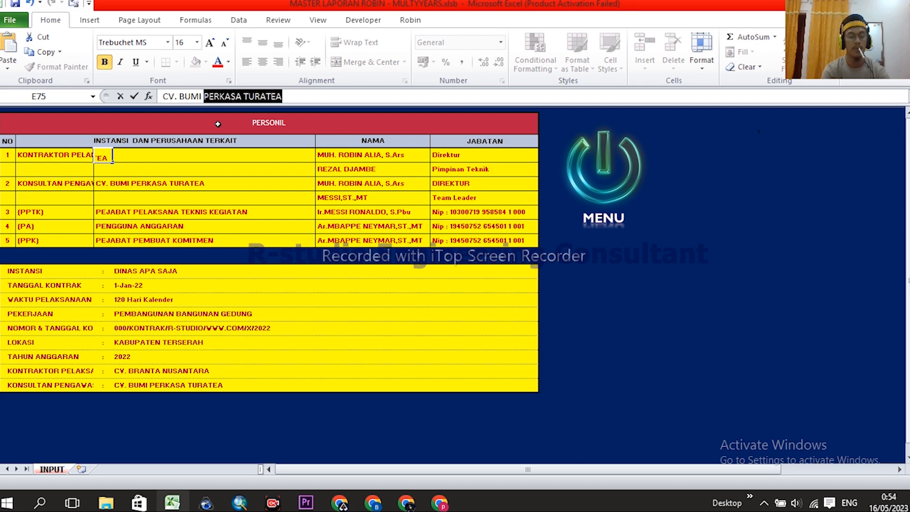
{"action": "type", "text": "PERKASA"}
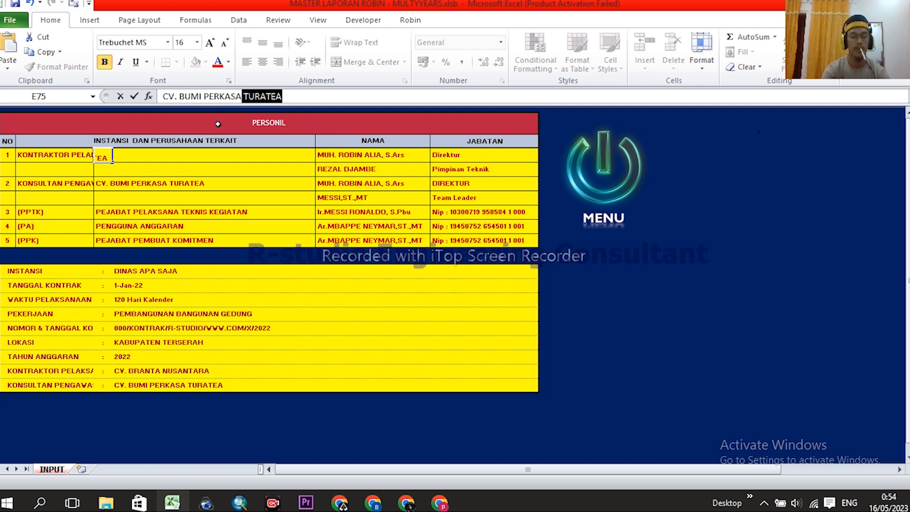
{"action": "key", "text": "BackSpace"}
{"action": "key", "text": "Return"}
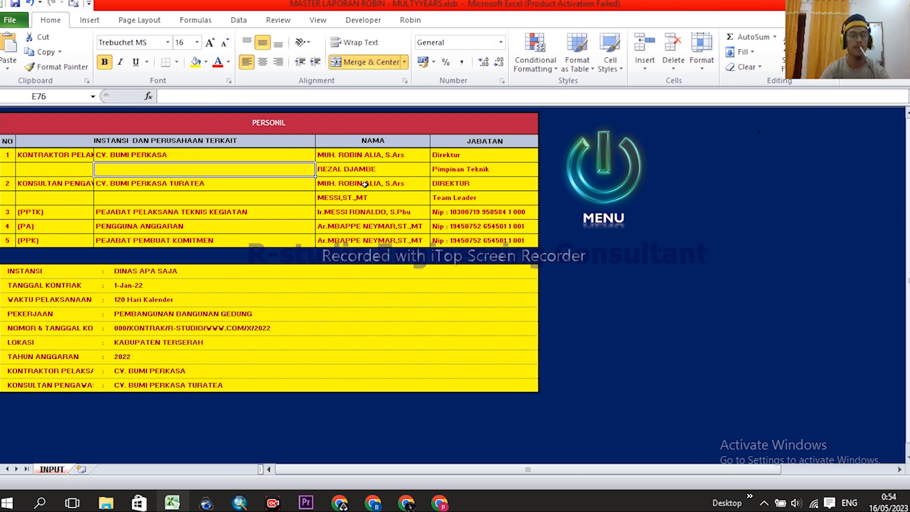
- Check the first two NAMA and JABATAN entries of the personnel table
{"action": "left_click", "coordinate": [373, 156]}
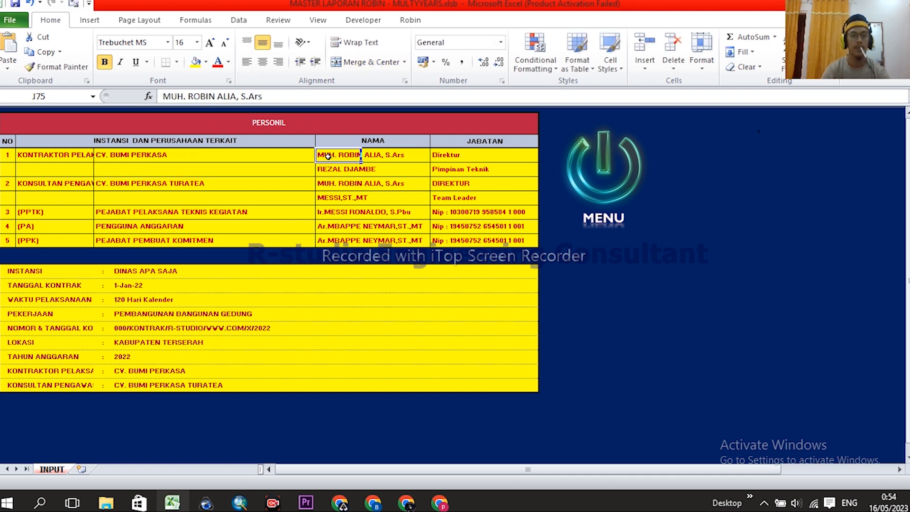
{"action": "left_click", "coordinate": [450, 154]}
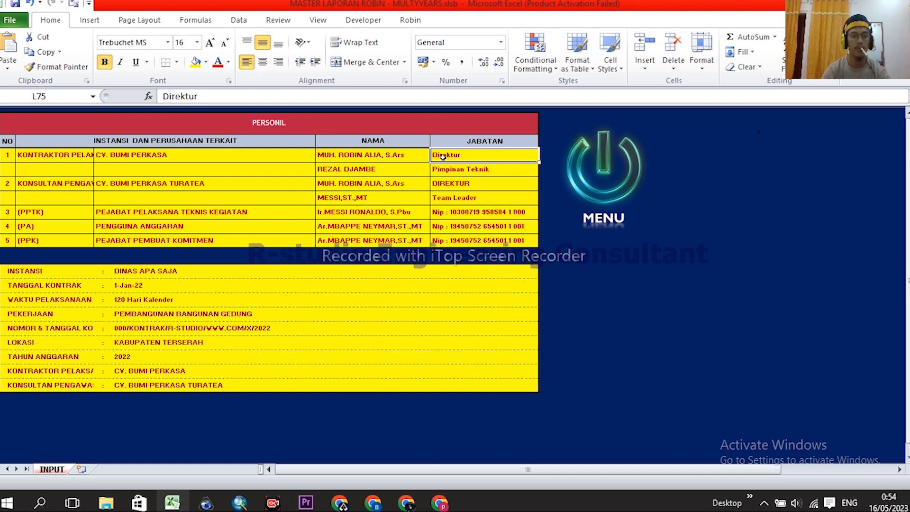
{"action": "left_click", "coordinate": [337, 156]}
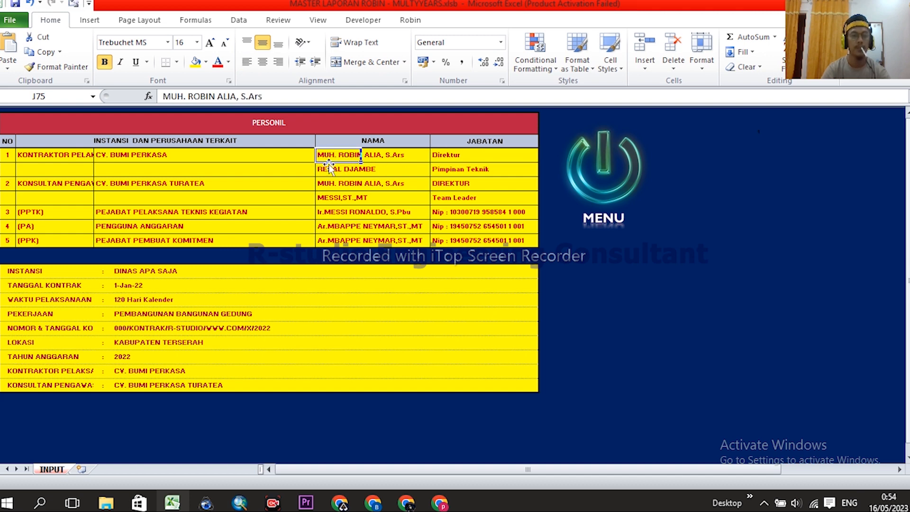
{"action": "left_click_drag", "start_coordinate": [330, 162], "coordinate": [332, 170]}
{"action": "left_click_drag", "start_coordinate": [441, 153], "coordinate": [439, 170]}
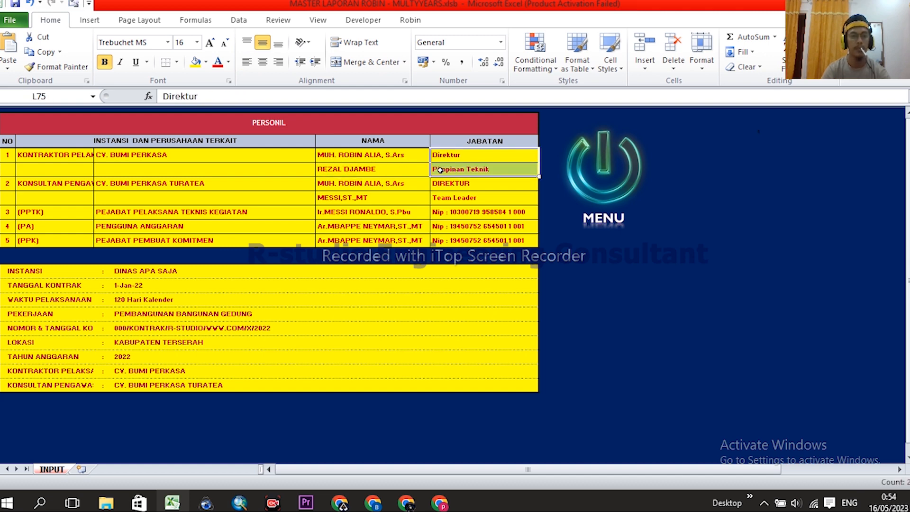
{"action": "left_click_drag", "start_coordinate": [324, 155], "coordinate": [327, 170]}
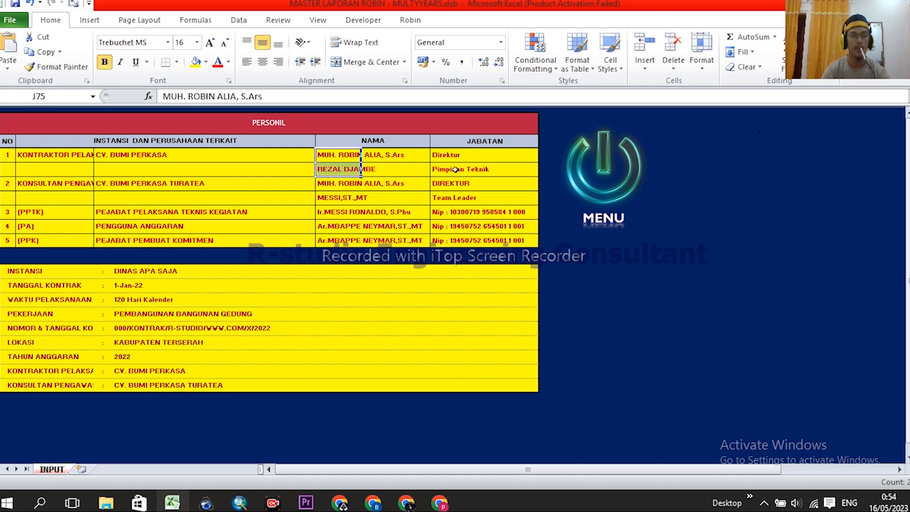
- Review the personnel table's role, company, NAMA and JABATAN columns, including KONSULTAN PENGAWAS
{"action": "left_click", "coordinate": [108, 186]}
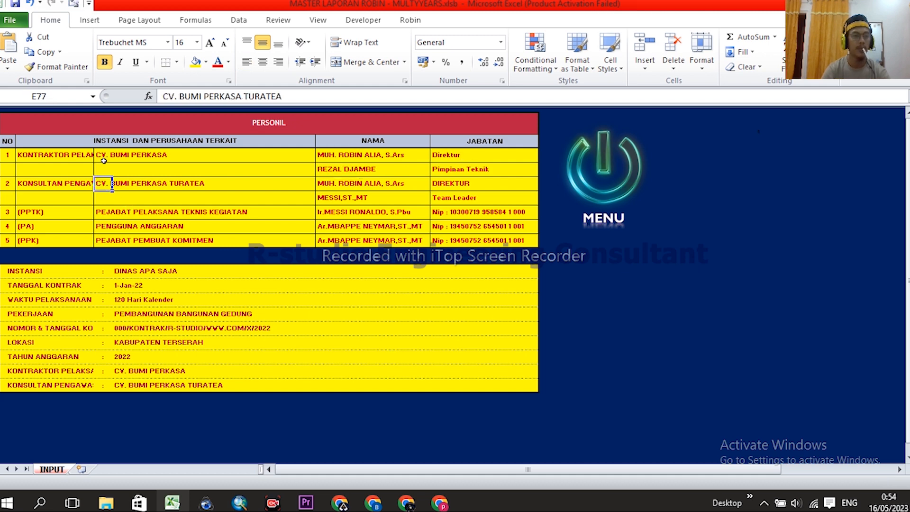
{"action": "left_click", "coordinate": [29, 185]}
{"action": "key", "text": "Right"}
{"action": "left_click", "coordinate": [26, 184]}
{"action": "left_click_drag", "start_coordinate": [34, 154], "coordinate": [47, 236]}
{"action": "left_click_drag", "start_coordinate": [109, 156], "coordinate": [115, 238]}
{"action": "left_click_drag", "start_coordinate": [359, 154], "coordinate": [365, 240]}
{"action": "left_click_drag", "start_coordinate": [443, 155], "coordinate": [450, 239]}
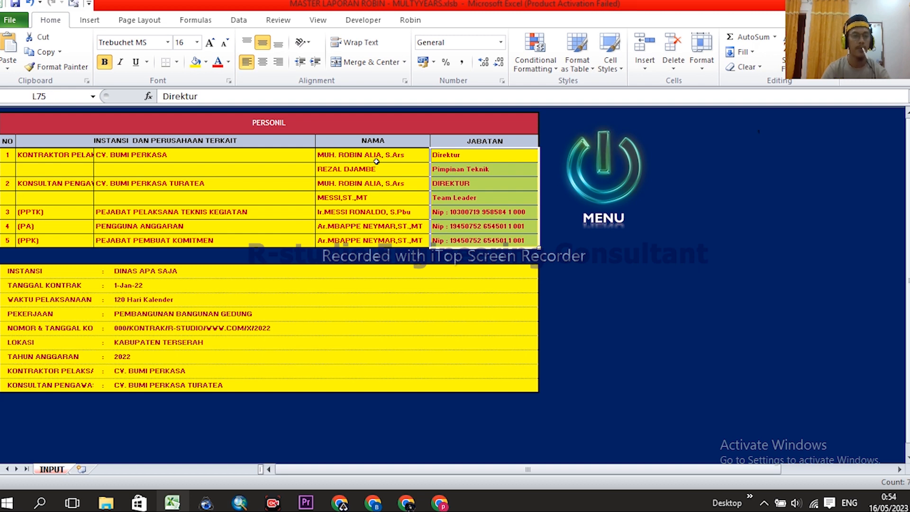
- Set the INSTANSI value to DINAS PEKERJAAN UMUM KABUPATEN APA SAJA
{"action": "scroll", "coordinate": [233, 183], "scroll_direction": "down", "scroll_amount": 1}
{"action": "left_click", "coordinate": [127, 243]}
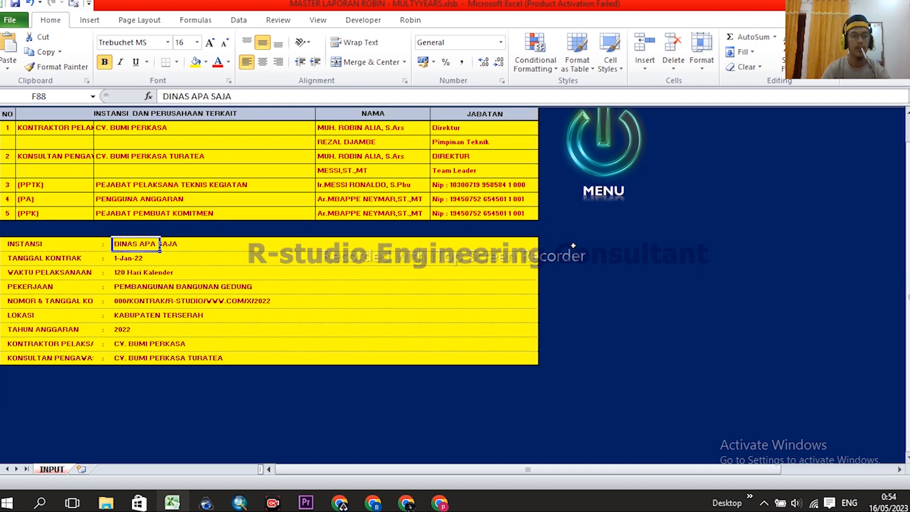
{"action": "scroll", "coordinate": [185, 222], "scroll_direction": "down", "scroll_amount": 1}
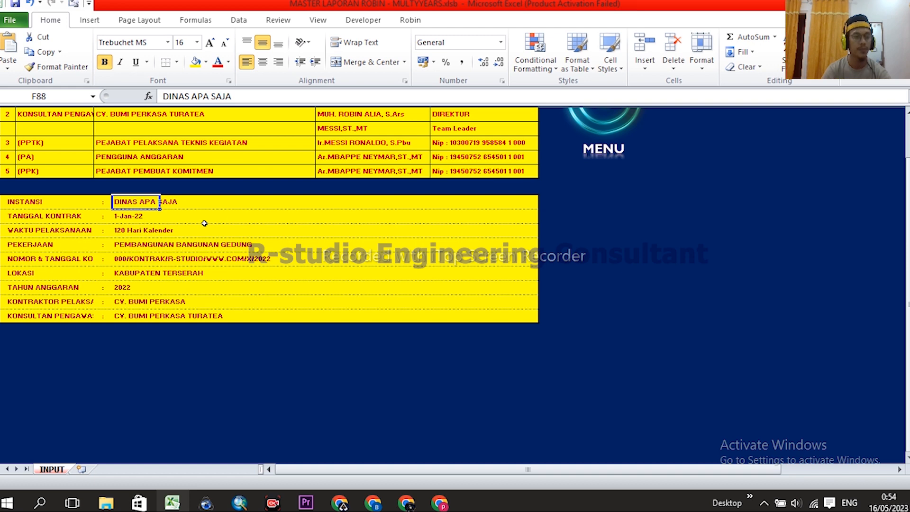
{"action": "left_click", "coordinate": [123, 217]}
{"action": "left_click", "coordinate": [120, 203]}
{"action": "type", "text": "DI"}
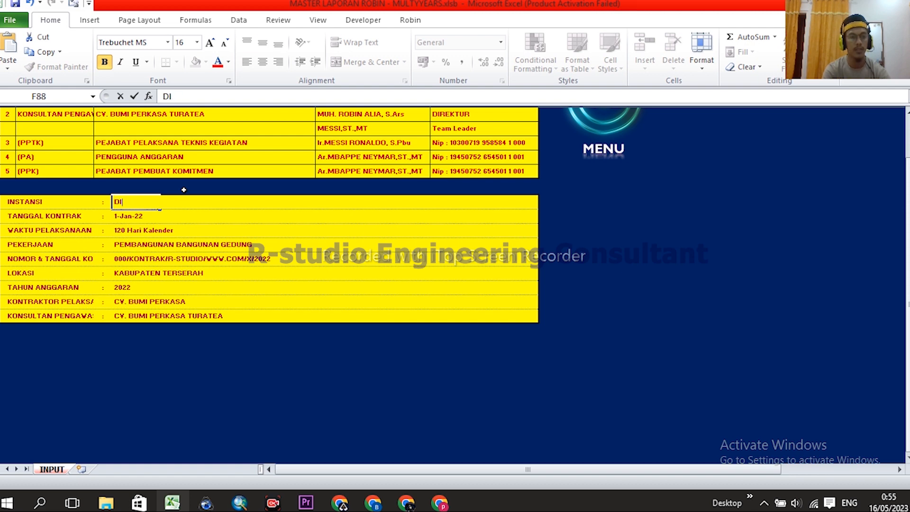
{"action": "type", "text": "NAS PEKER"}
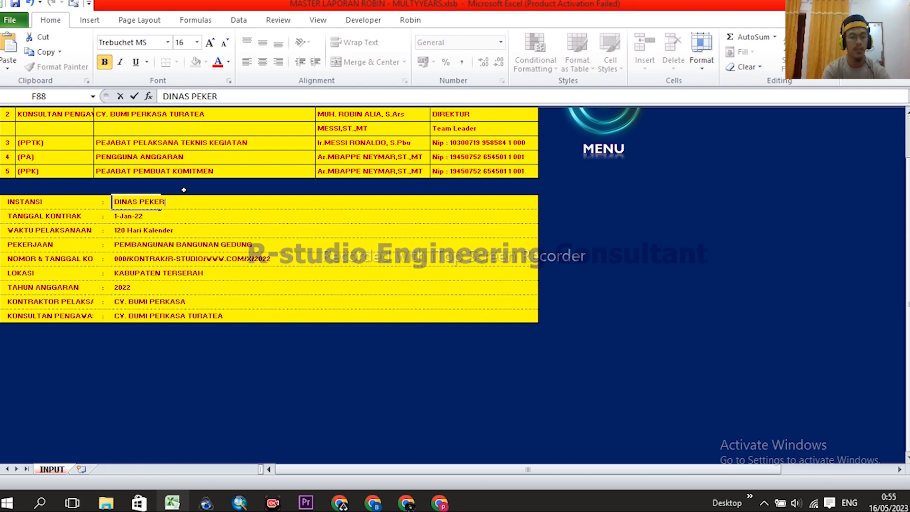
{"action": "type", "text": "JAAN UMUM"}
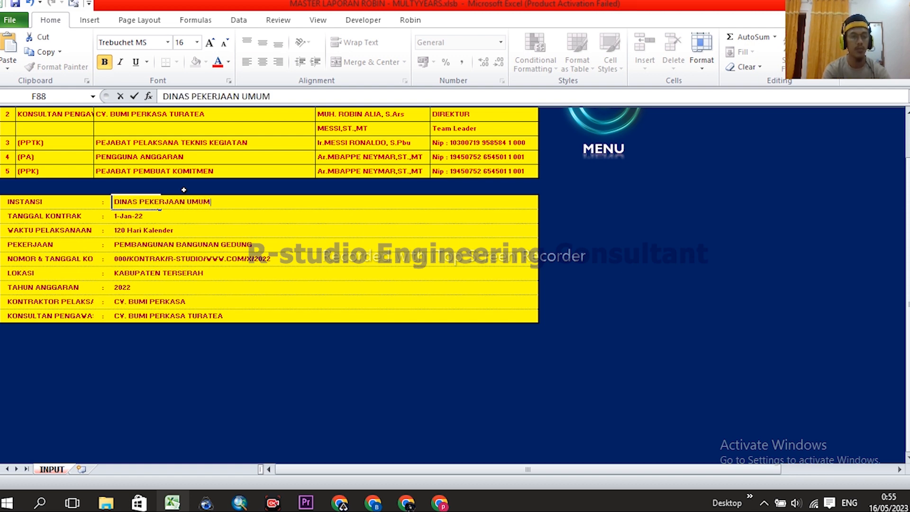
{"action": "type", "text": " KABUPATEN"}
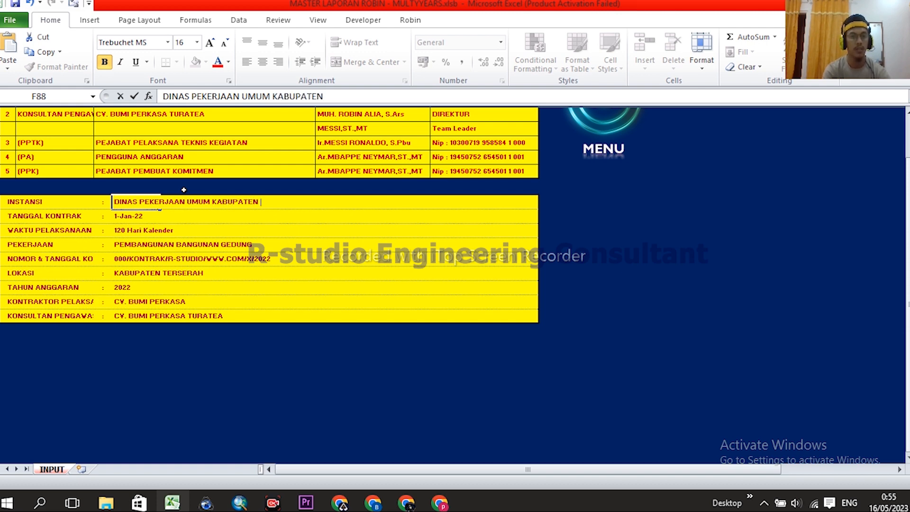
{"action": "type", "text": " APA SAJA"}
{"action": "key", "text": "Return"}
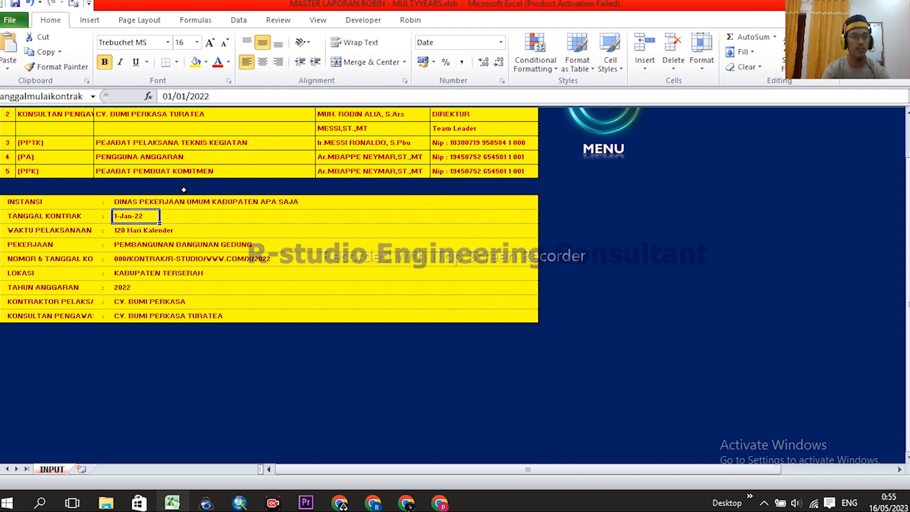
- Change the contract date to 01/01/2023
{"action": "left_click", "coordinate": [217, 96]}
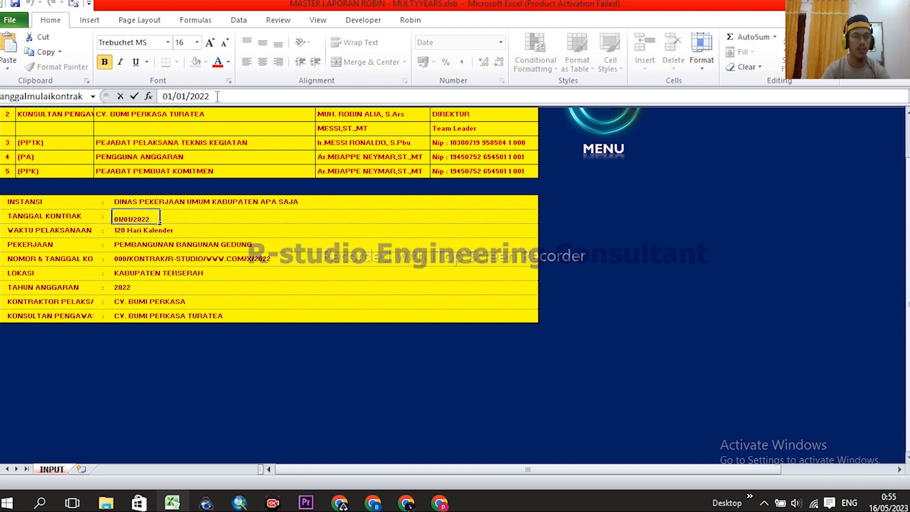
{"action": "key", "text": "BackSpace"}
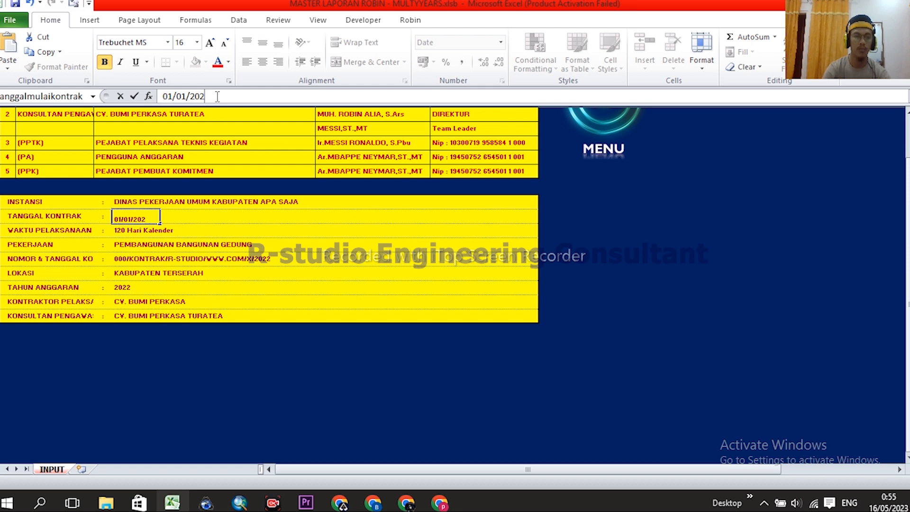
{"action": "type", "text": "3"}
{"action": "key", "text": "Return"}
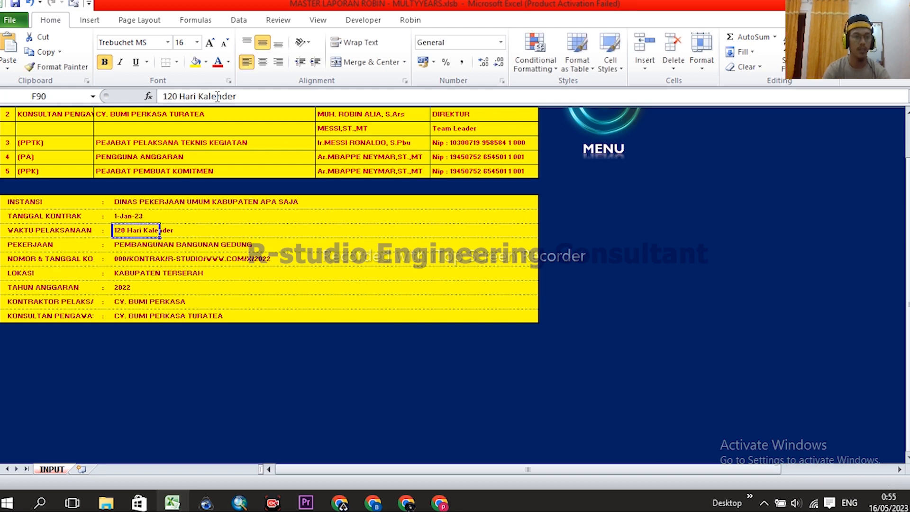
- Change the implementation period from 120 to 150 Hari Kalender
{"action": "left_click", "coordinate": [14, 233]}
{"action": "left_click", "coordinate": [124, 231]}
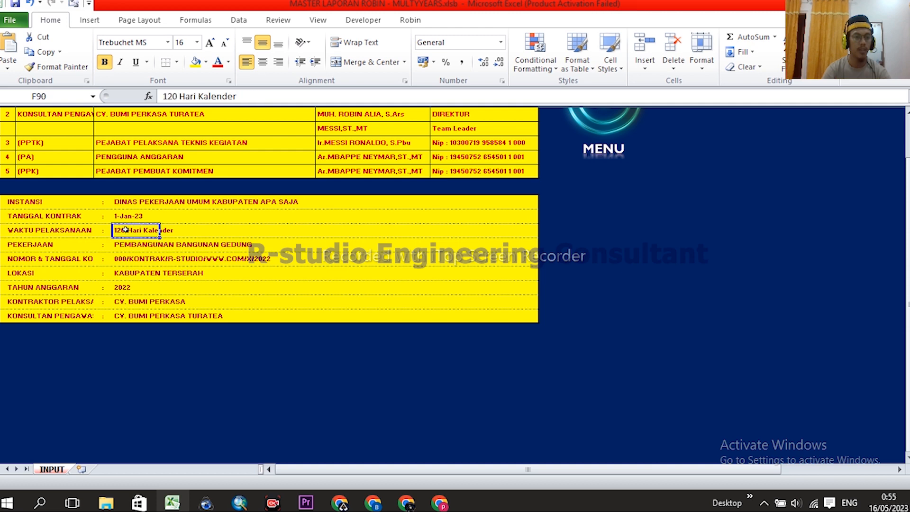
{"action": "double_click", "coordinate": [176, 96]}
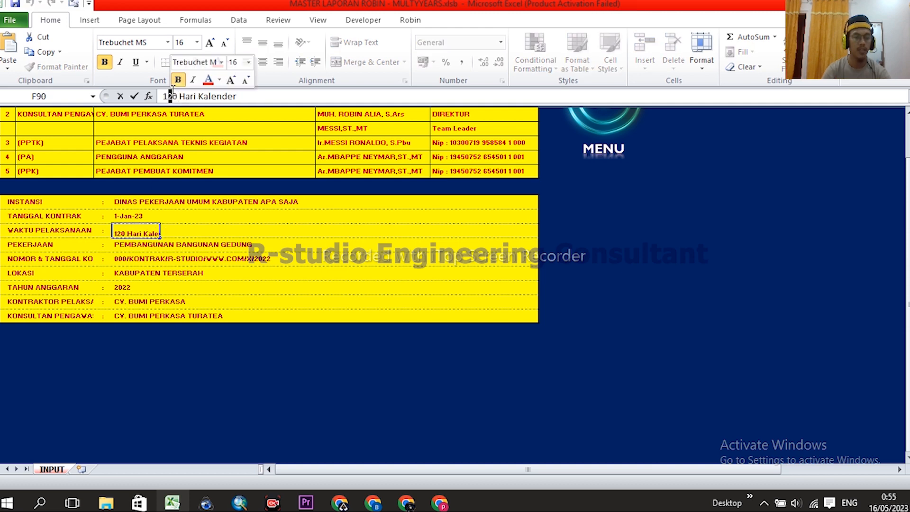
{"action": "type", "text": "5"}
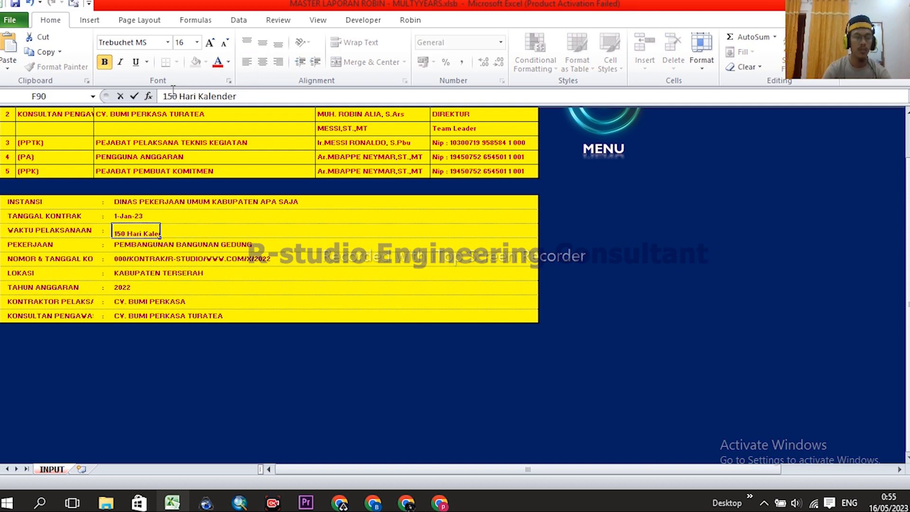
{"action": "key", "text": "Return"}
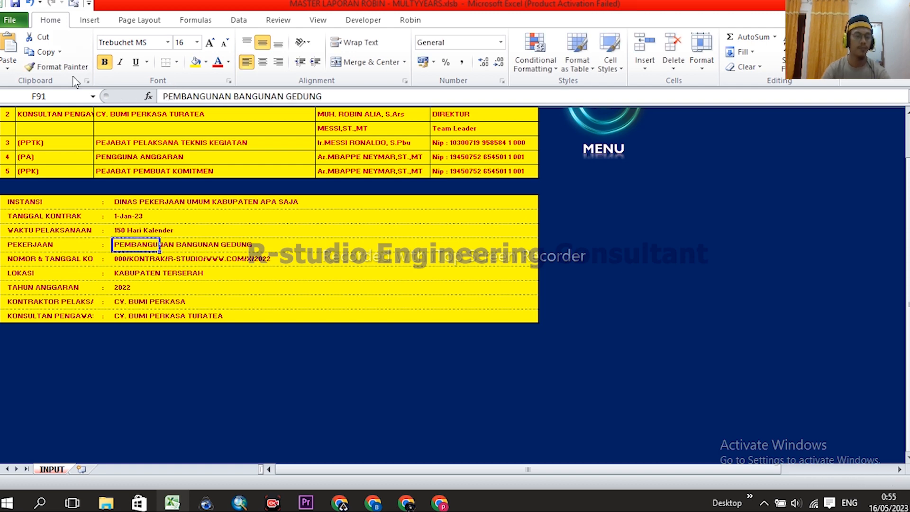
- Revert the implementation period to 120 Hari Kalender
{"action": "left_click", "coordinate": [135, 231]}
{"action": "left_click_drag", "start_coordinate": [173, 96], "coordinate": [169, 96]}
{"action": "type", "text": "2"}
{"action": "key", "text": "Return"}
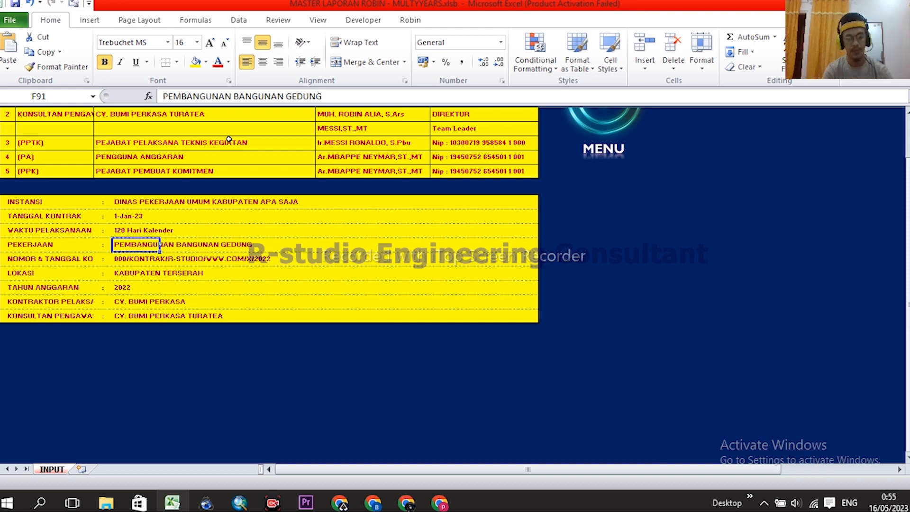
- Set the work name to PEMBANGUNAN RUMAH TIPE 36
{"action": "type", "text": "PEMBN"}
{"action": "key", "text": "BackSpace"}
{"action": "type", "text": "ANGUNAN"}
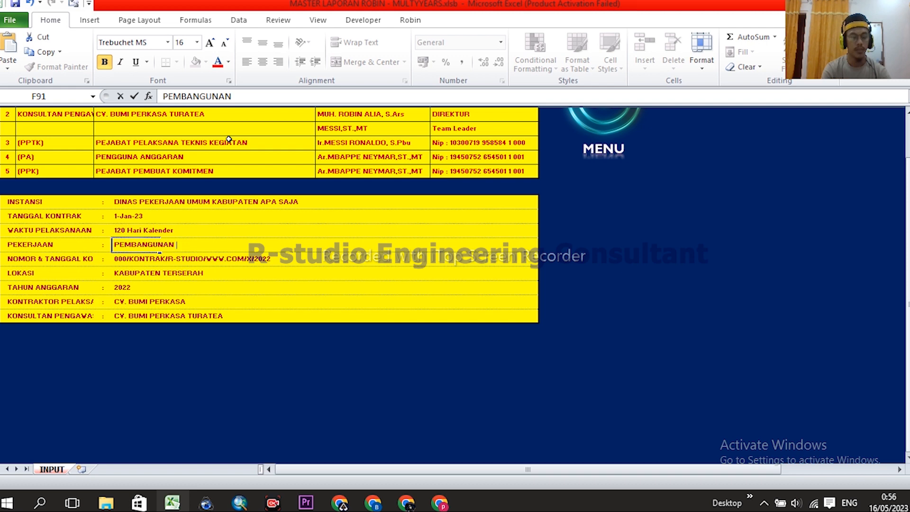
{"action": "type", "text": "RUMAH SEDERHANA"}
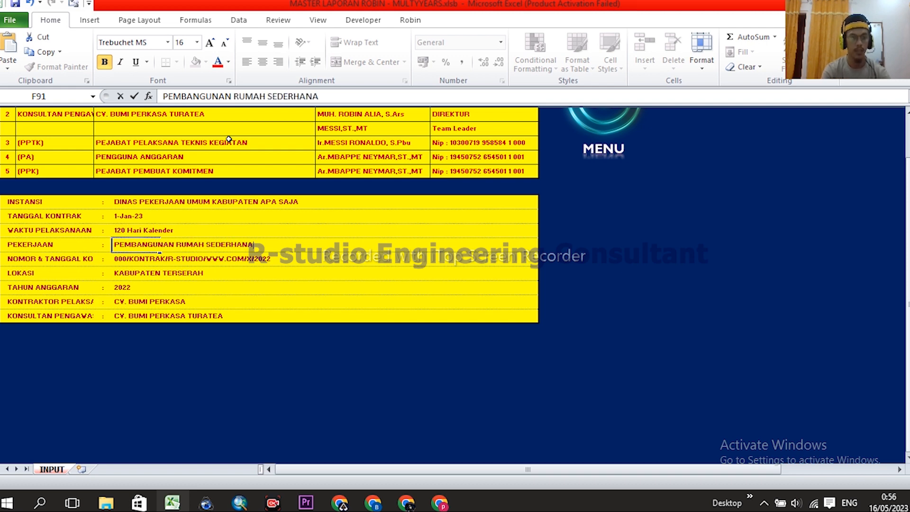
{"action": "key", "text": "BackSpace"}
{"action": "key", "text": "BackSpace"}
{"action": "key", "text": "BackSpace"}
{"action": "key", "text": "BackSpace"}
{"action": "key", "text": "BackSpace"}
{"action": "key", "text": "BackSpace"}
{"action": "key", "text": "BackSpace"}
{"action": "type", "text": "TIPE"}
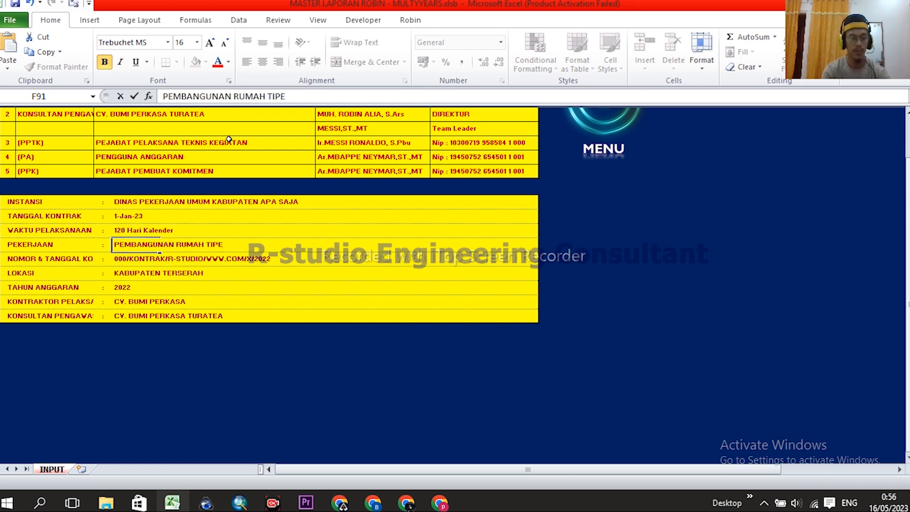
{"action": "type", "text": " 36"}
{"action": "key", "text": "Return"}
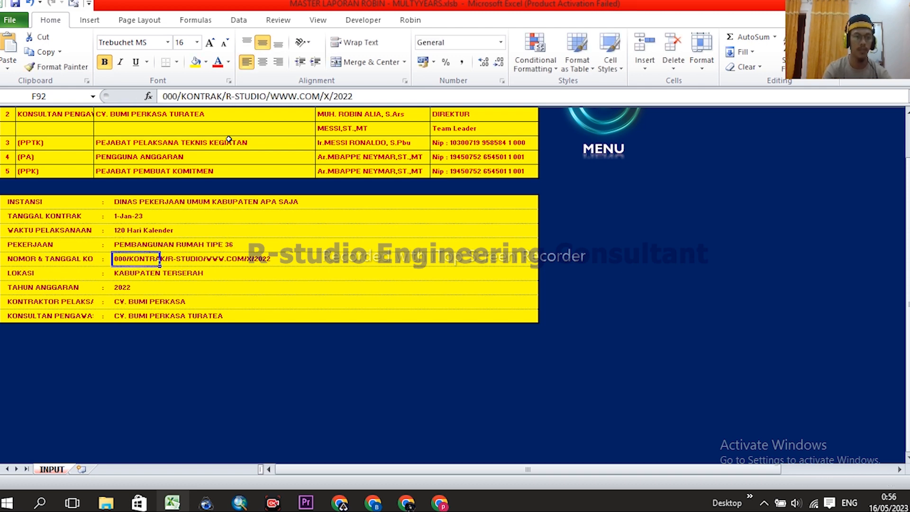
- Change the contract number's year ending from 2022 to 2023
{"action": "left_click", "coordinate": [176, 96]}
{"action": "double_click", "coordinate": [369, 91]}
{"action": "left_click", "coordinate": [369, 93]}
{"action": "key", "text": "BackSpace"}
{"action": "type", "text": "3"}
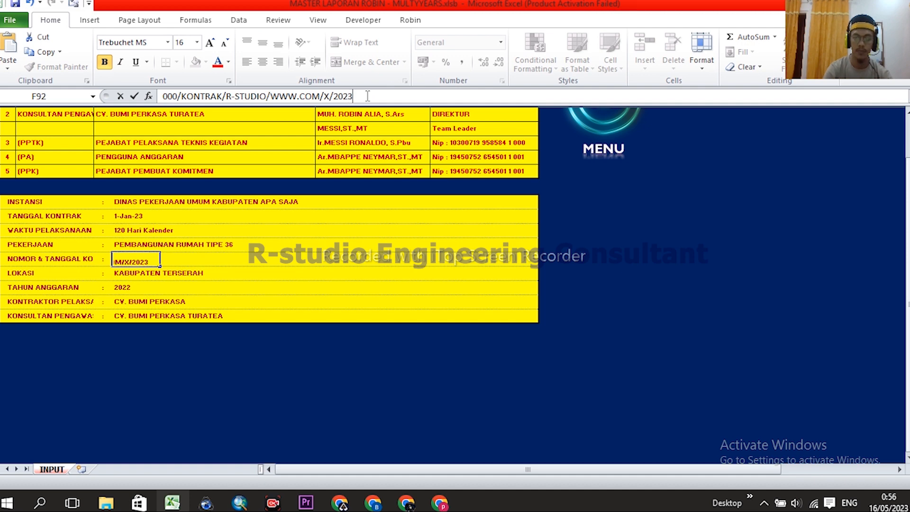
{"action": "key", "text": "Return"}
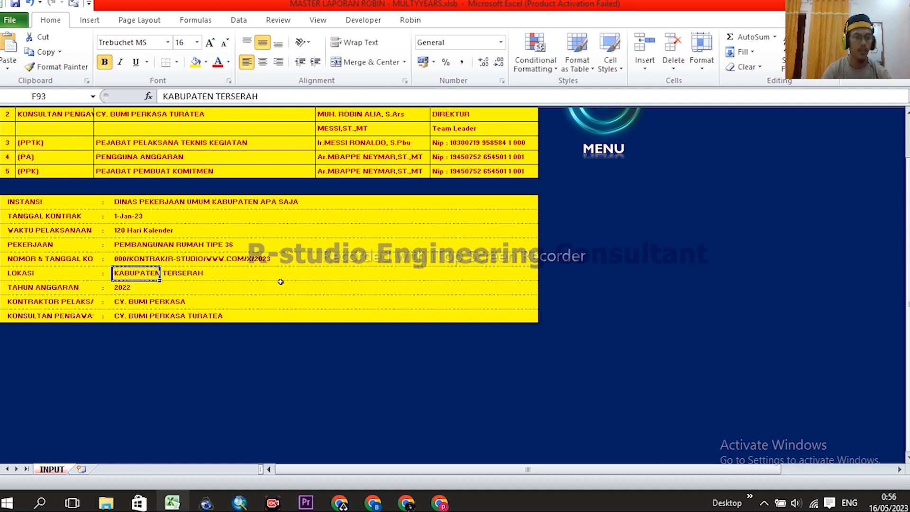
- Change the Tahun Anggaran value from 2022 to 2023
{"action": "left_click", "coordinate": [122, 289]}
{"action": "left_click", "coordinate": [182, 95]}
{"action": "key", "text": "BackSpace"}
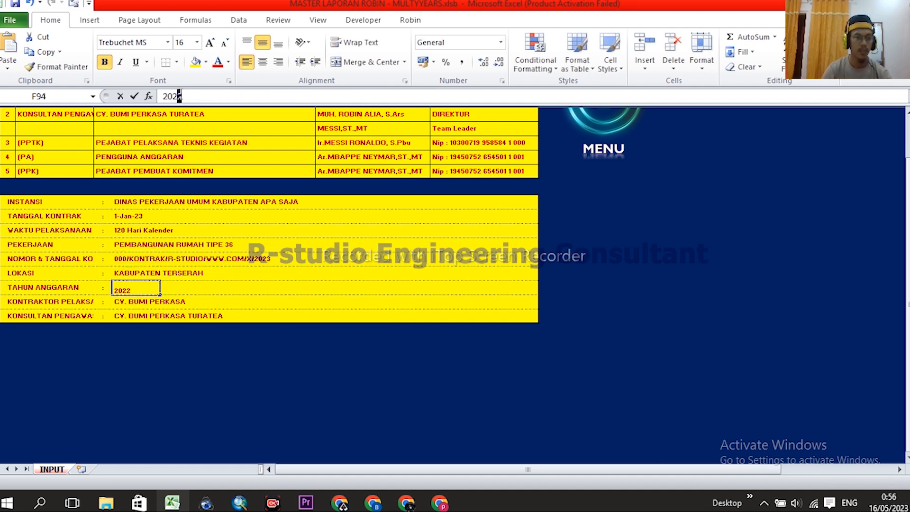
{"action": "type", "text": "3"}
{"action": "key", "text": "Return"}
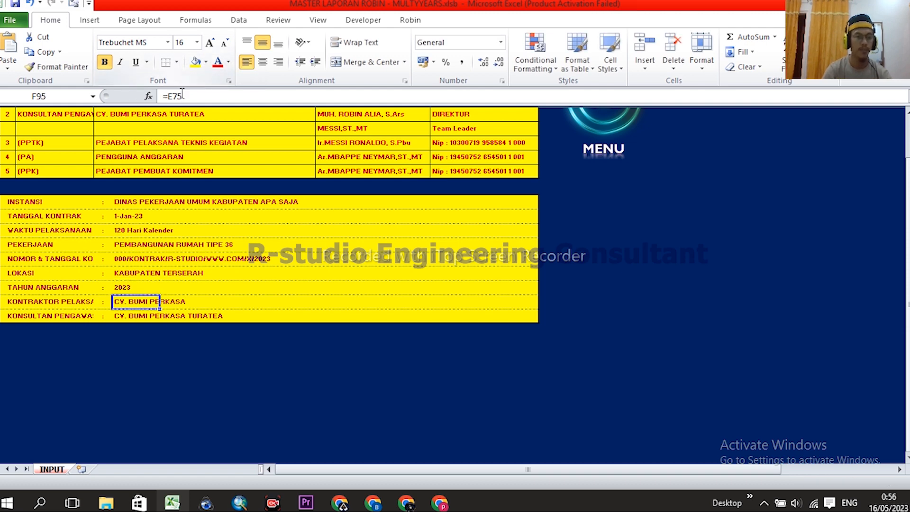
- Check that the contractor and consultant entries link to the PERSONIL table names
{"action": "key", "text": "Return"}
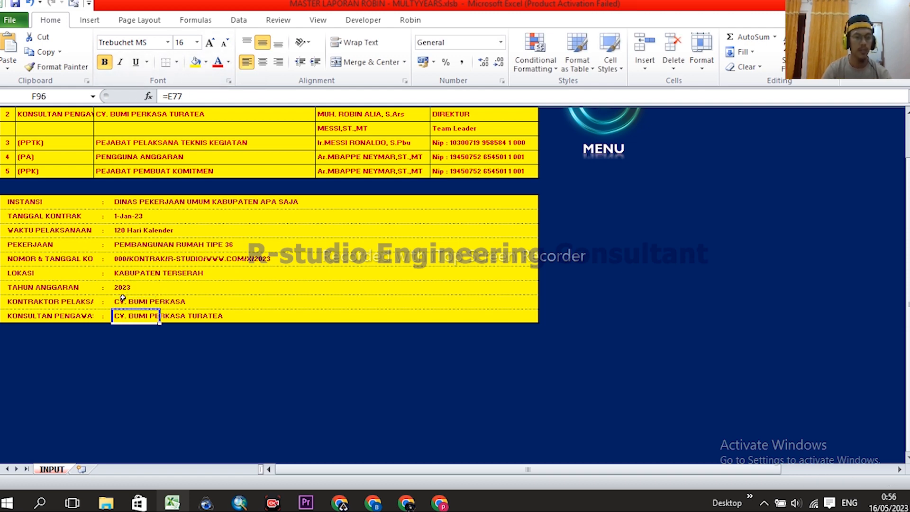
{"action": "left_click", "coordinate": [124, 302]}
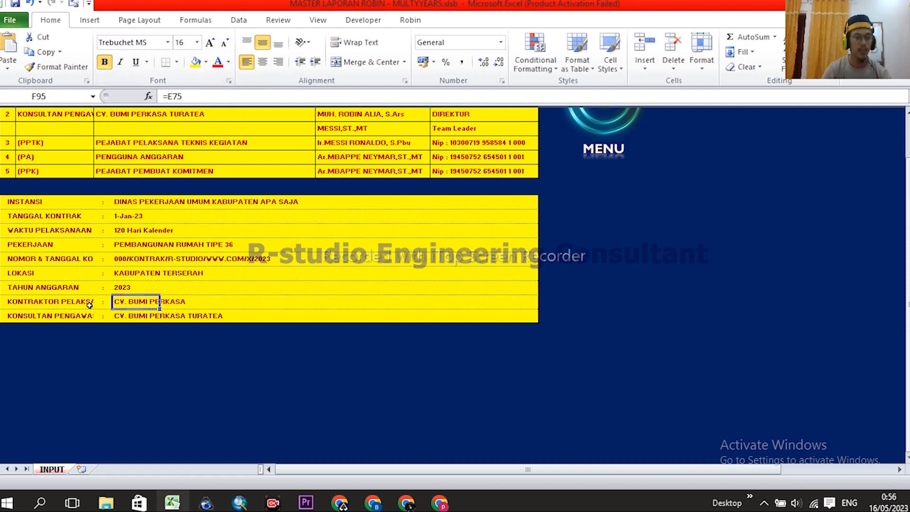
{"action": "left_click", "coordinate": [122, 316]}
{"action": "left_click_drag", "start_coordinate": [124, 302], "coordinate": [125, 314]}
{"action": "left_click", "coordinate": [133, 317]}
{"action": "scroll", "coordinate": [156, 283], "scroll_direction": "up", "scroll_amount": 2}
{"action": "left_click_drag", "start_coordinate": [104, 155], "coordinate": [101, 183]}
{"action": "left_click", "coordinate": [647, 275]}
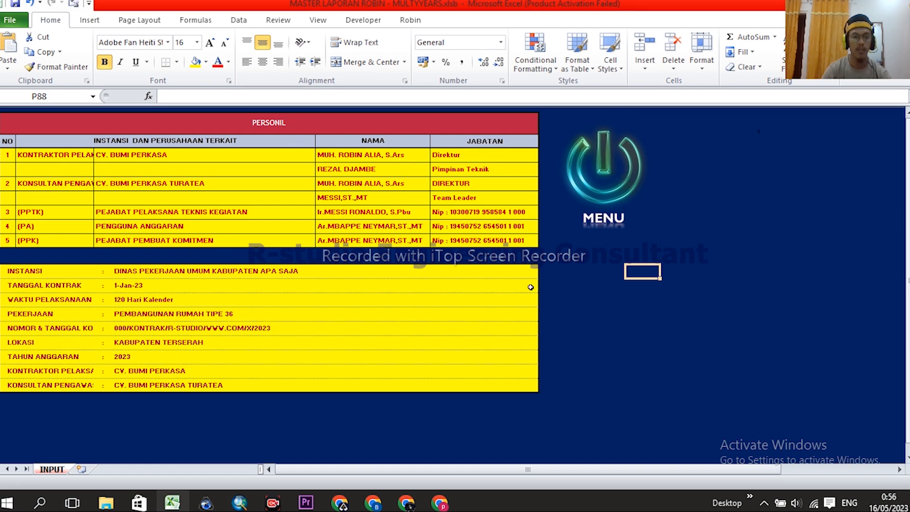
- Return to the MENU dashboard and open the HARIAN daily report sheet
{"action": "left_click", "coordinate": [621, 166]}
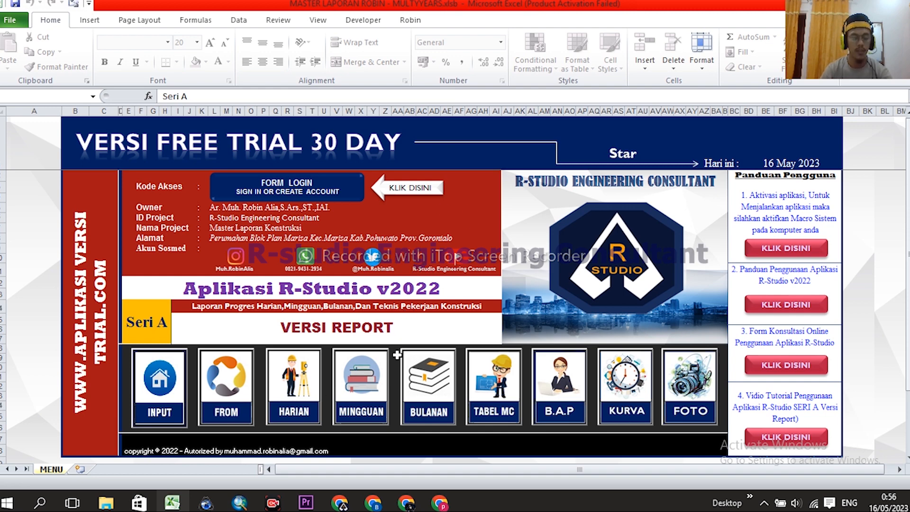
{"action": "scroll", "coordinate": [447, 313], "scroll_direction": "down", "scroll_amount": 1}
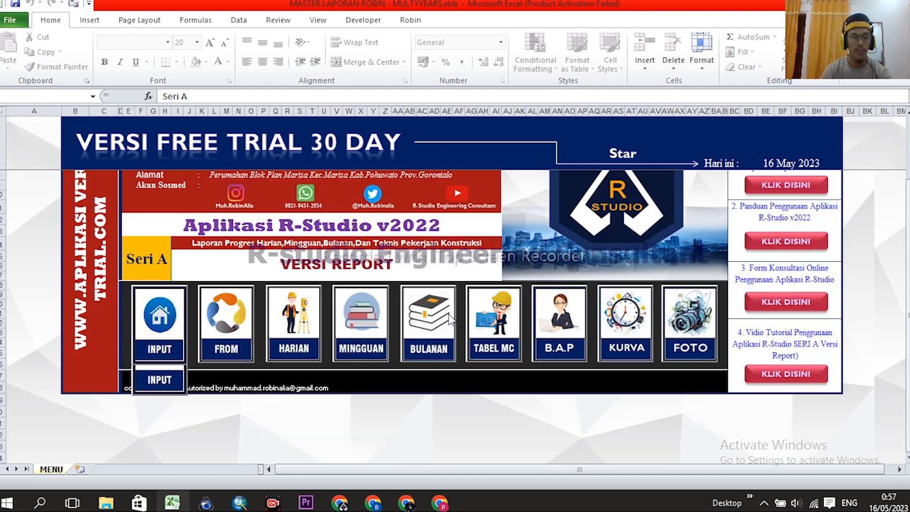
{"action": "scroll", "coordinate": [448, 313], "scroll_direction": "up", "scroll_amount": 1}
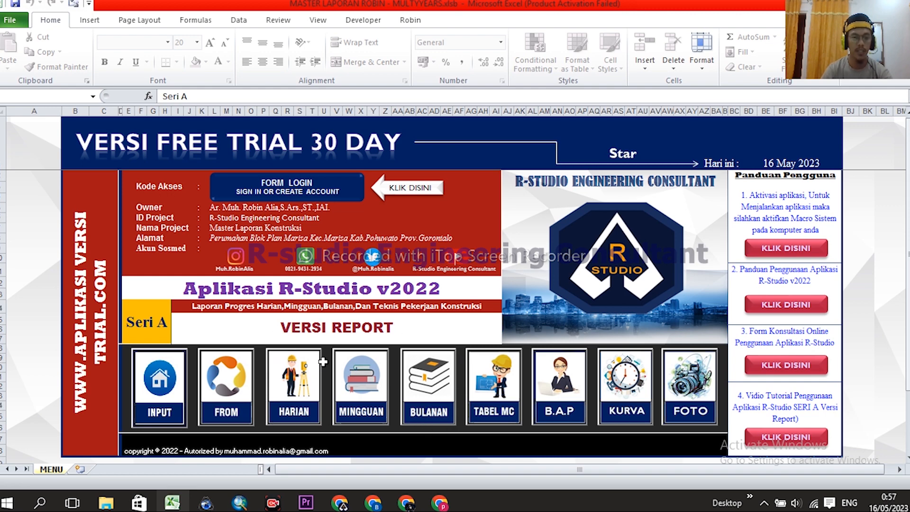
{"action": "left_click", "coordinate": [304, 397]}
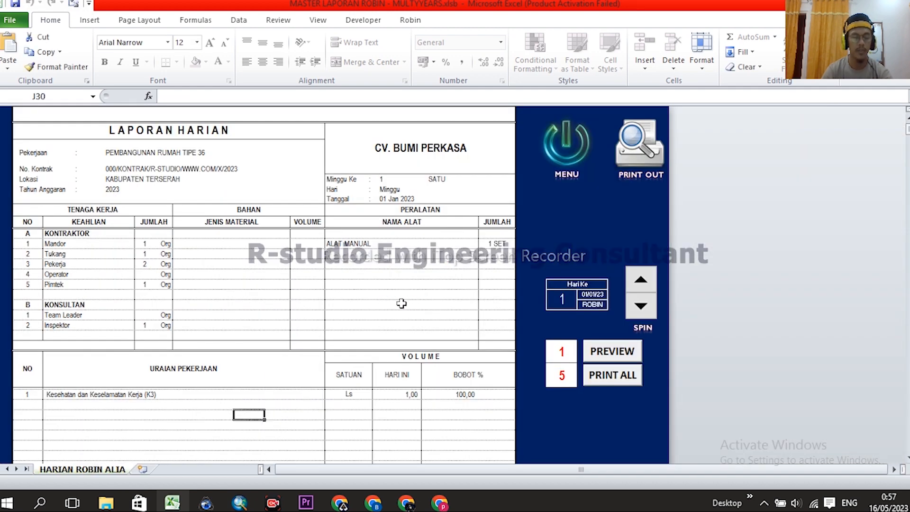
{"action": "scroll", "coordinate": [394, 309], "scroll_direction": "down", "scroll_amount": 3}
{"action": "scroll", "coordinate": [396, 308], "scroll_direction": "up", "scroll_amount": 3}
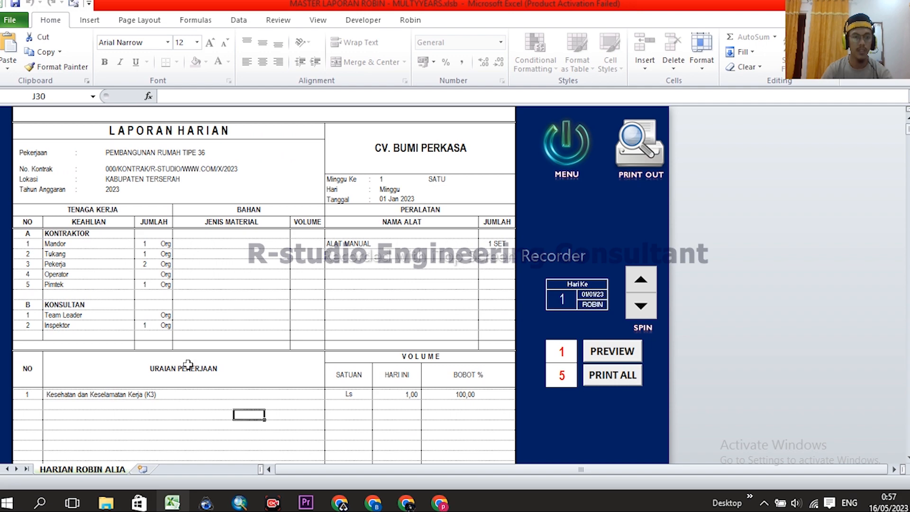
{"action": "scroll", "coordinate": [379, 279], "scroll_direction": "down", "scroll_amount": 3}
{"action": "scroll", "coordinate": [390, 292], "scroll_direction": "up", "scroll_amount": 3}
{"action": "scroll", "coordinate": [197, 378], "scroll_direction": "down", "scroll_amount": 3}
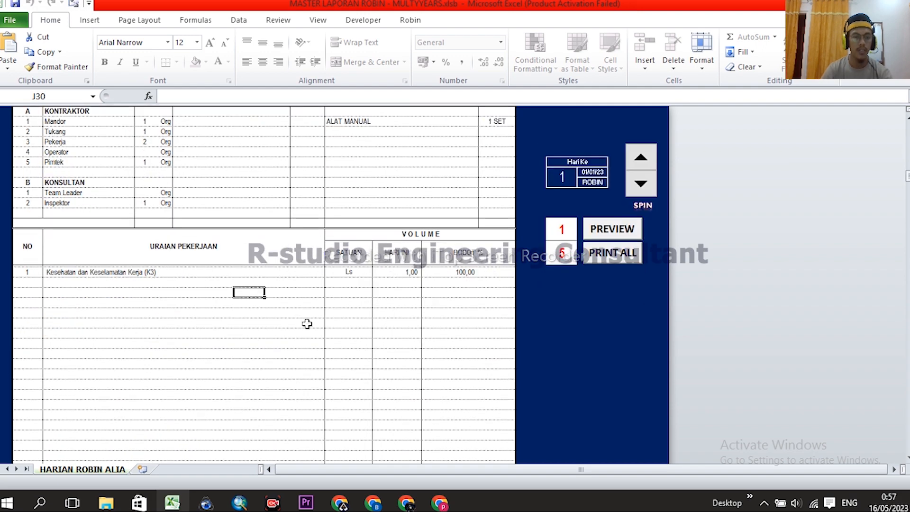
{"action": "scroll", "coordinate": [332, 332], "scroll_direction": "up", "scroll_amount": 2}
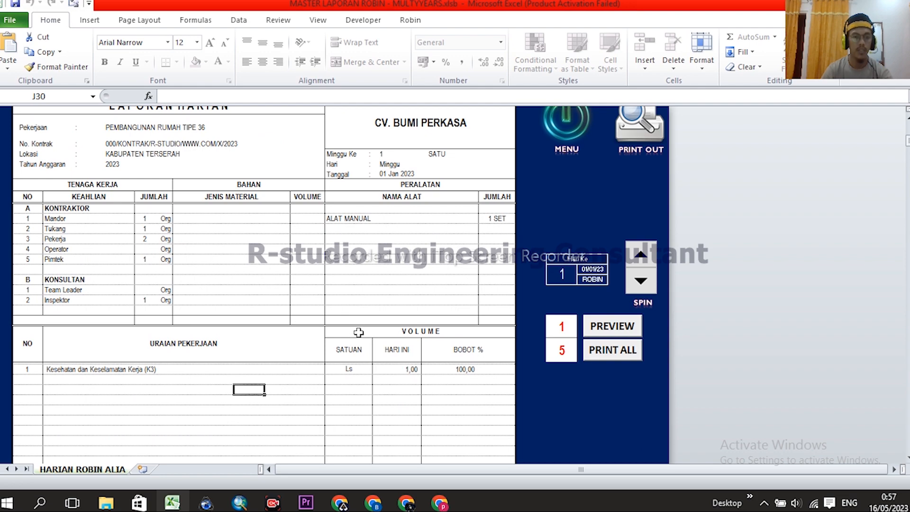
{"action": "scroll", "coordinate": [353, 333], "scroll_direction": "up", "scroll_amount": 1}
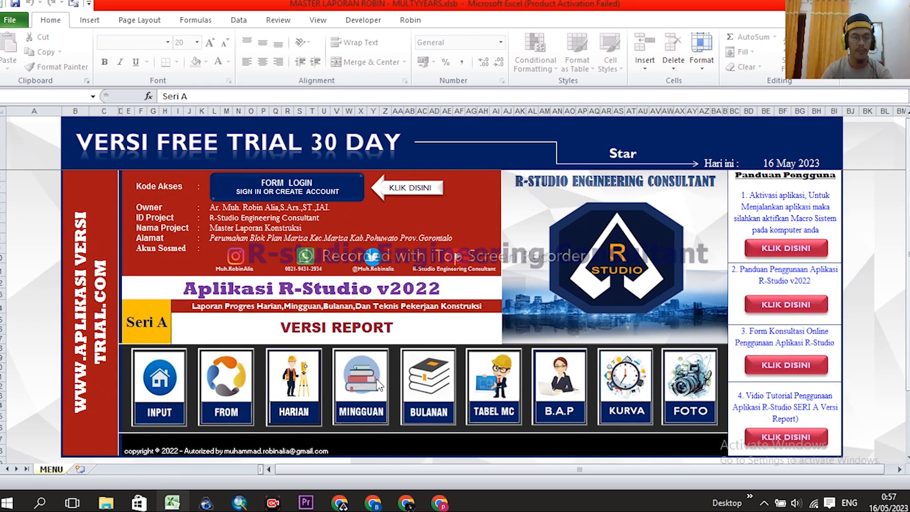
{"action": "left_click", "coordinate": [380, 386]}
{"action": "scroll", "coordinate": [463, 363], "scroll_direction": "down", "scroll_amount": 5}
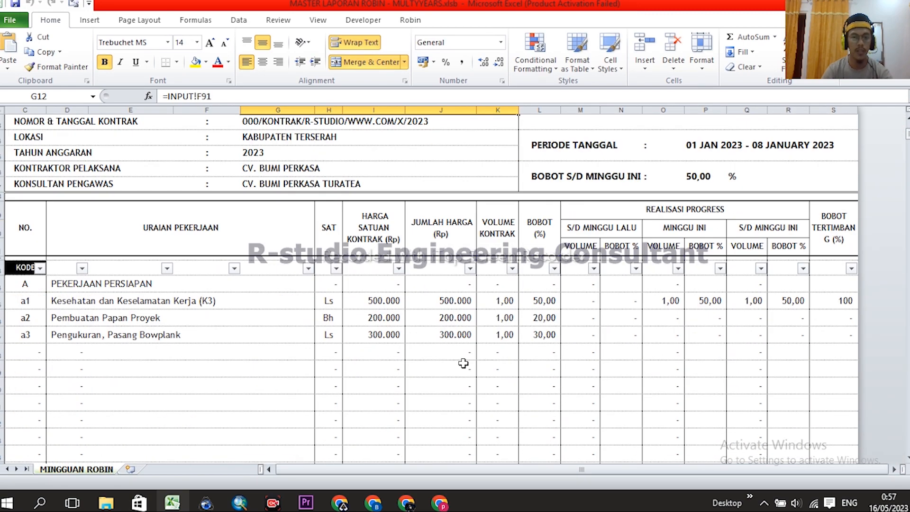
{"action": "scroll", "coordinate": [461, 365], "scroll_direction": "up", "scroll_amount": 4}
{"action": "scroll", "coordinate": [462, 364], "scroll_direction": "down", "scroll_amount": 5}
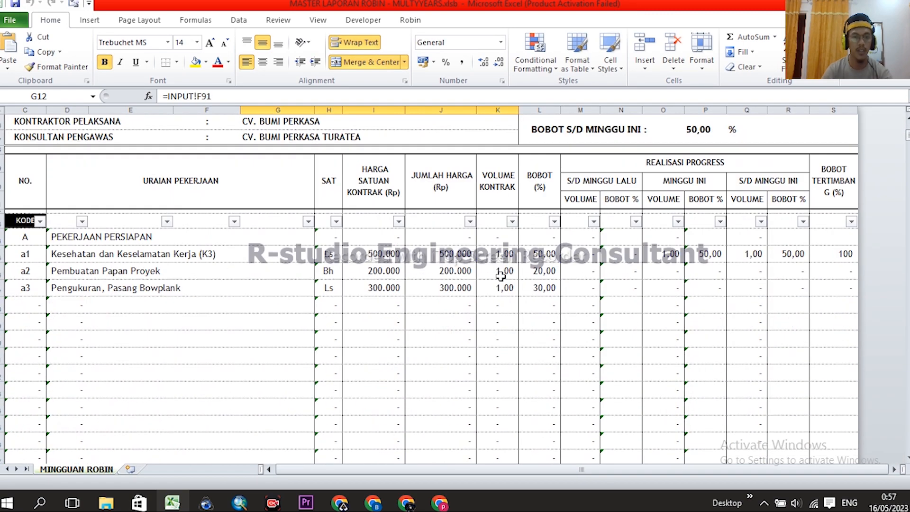
{"action": "scroll", "coordinate": [514, 345], "scroll_direction": "up", "scroll_amount": 5}
{"action": "scroll", "coordinate": [474, 345], "scroll_direction": "down", "scroll_amount": 3}
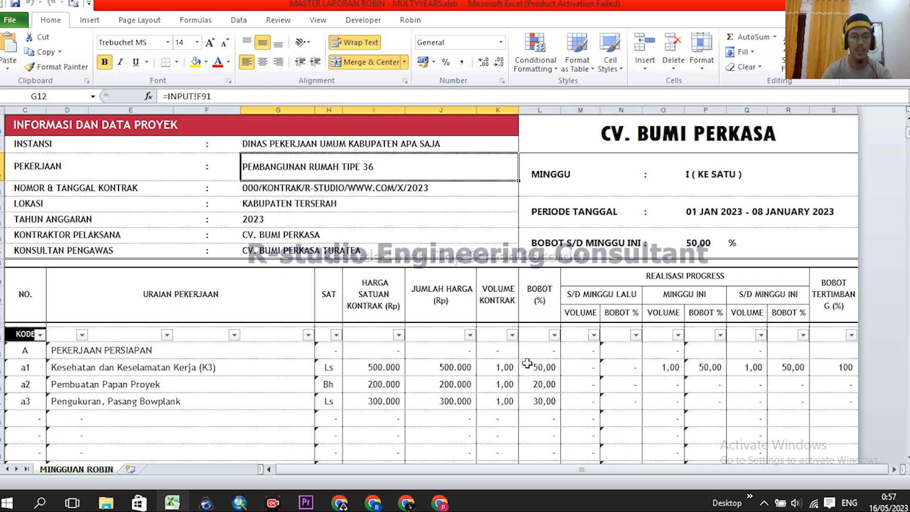
{"action": "scroll", "coordinate": [678, 320], "scroll_direction": "down", "scroll_amount": 2}
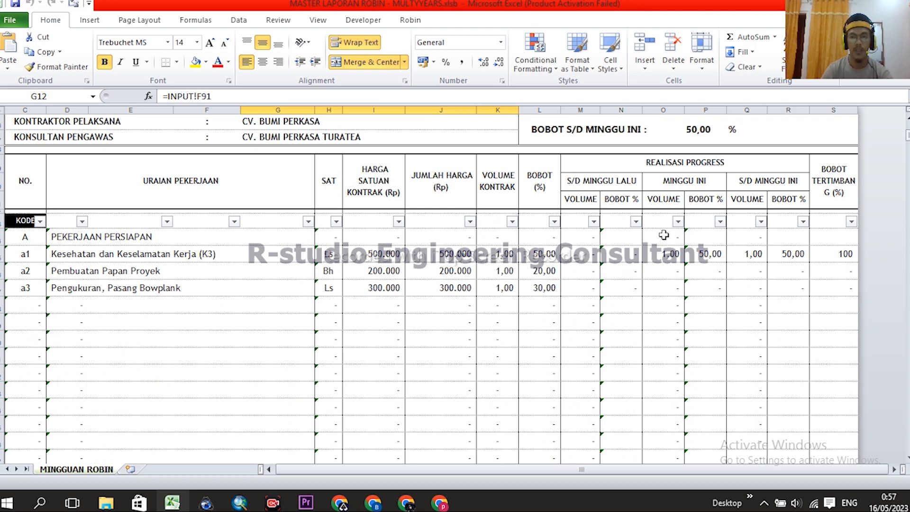
{"action": "left_click_drag", "start_coordinate": [665, 245], "coordinate": [664, 305]}
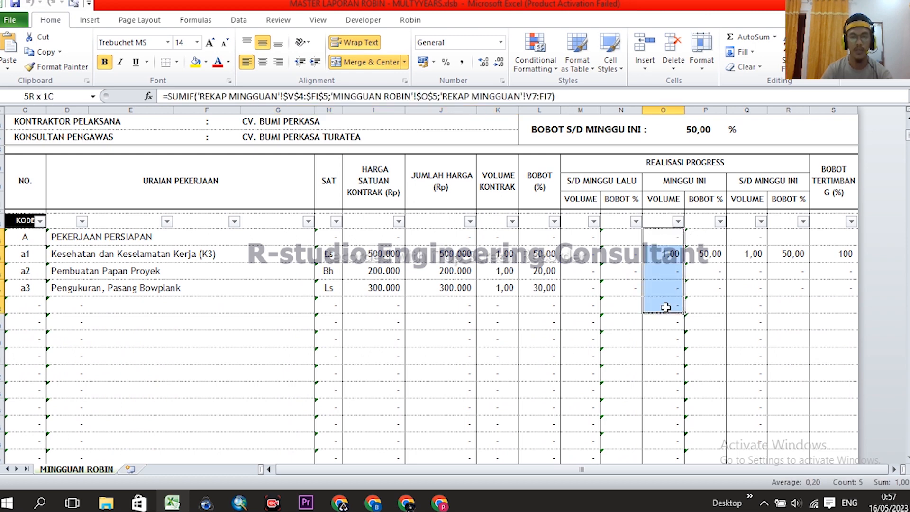
{"action": "left_click_drag", "start_coordinate": [440, 237], "coordinate": [443, 295]}
{"action": "left_click", "coordinate": [382, 237]}
{"action": "left_click_drag", "start_coordinate": [443, 237], "coordinate": [452, 288]}
{"action": "scroll", "coordinate": [517, 327], "scroll_direction": "up", "scroll_amount": 5}
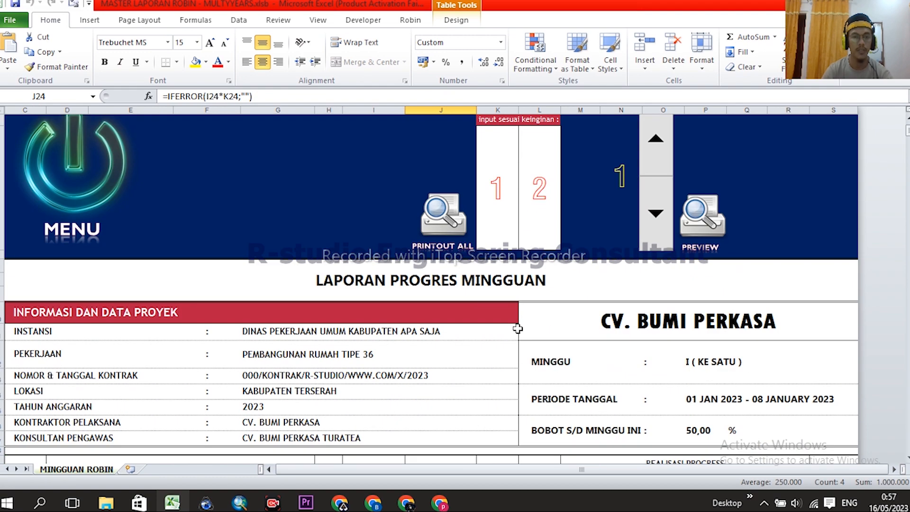
{"action": "left_click", "coordinate": [56, 163]}
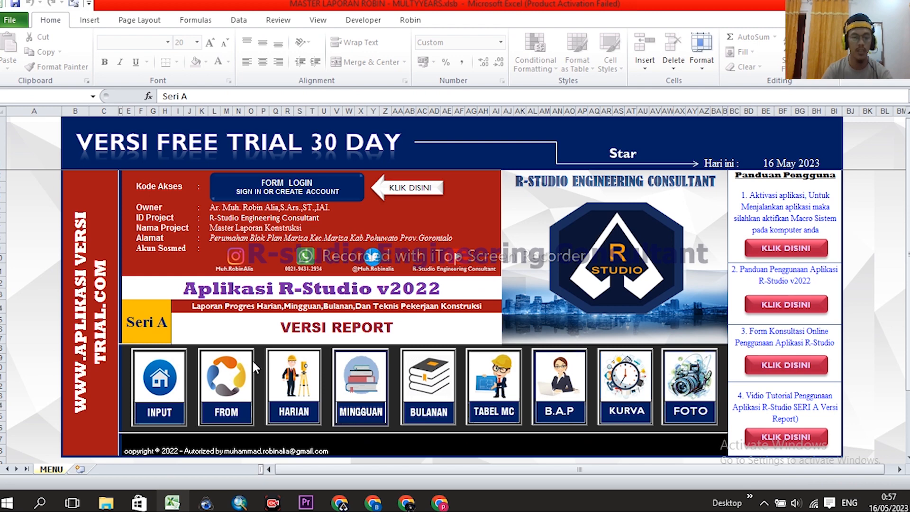
- Open FROM HARIAN and review the item numbers, descriptions, units and contract unit prices
{"action": "left_click", "coordinate": [233, 380]}
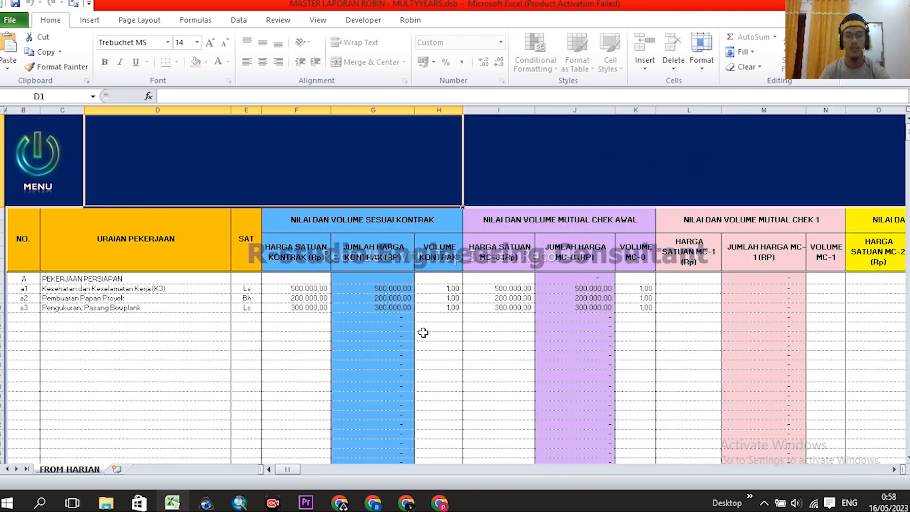
{"action": "left_click", "coordinate": [163, 327]}
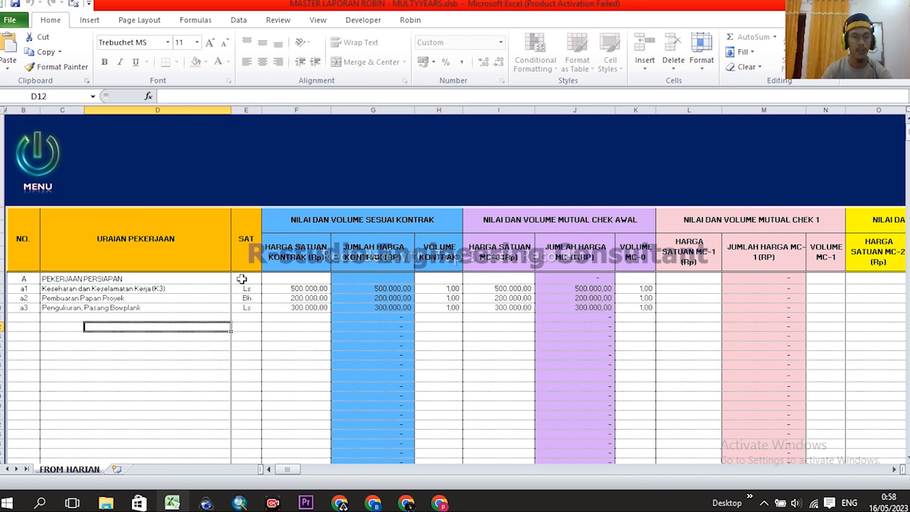
{"action": "scroll", "coordinate": [199, 293], "scroll_direction": "down", "scroll_amount": 1}
{"action": "scroll", "coordinate": [190, 291], "scroll_direction": "up", "scroll_amount": 1}
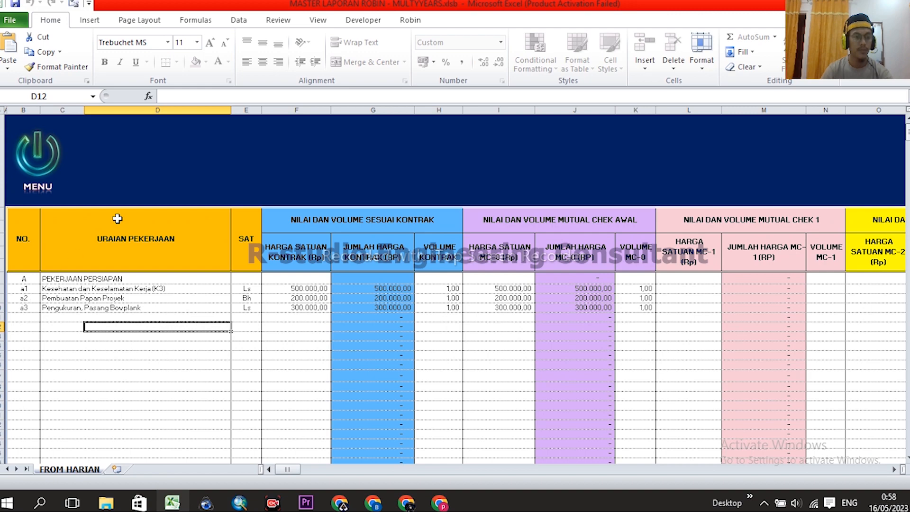
{"action": "scroll", "coordinate": [136, 206], "scroll_direction": "down", "scroll_amount": 1}
{"action": "left_click_drag", "start_coordinate": [21, 161], "coordinate": [30, 321]}
{"action": "left_click_drag", "start_coordinate": [56, 160], "coordinate": [65, 244]}
{"action": "left_click_drag", "start_coordinate": [25, 157], "coordinate": [62, 195]}
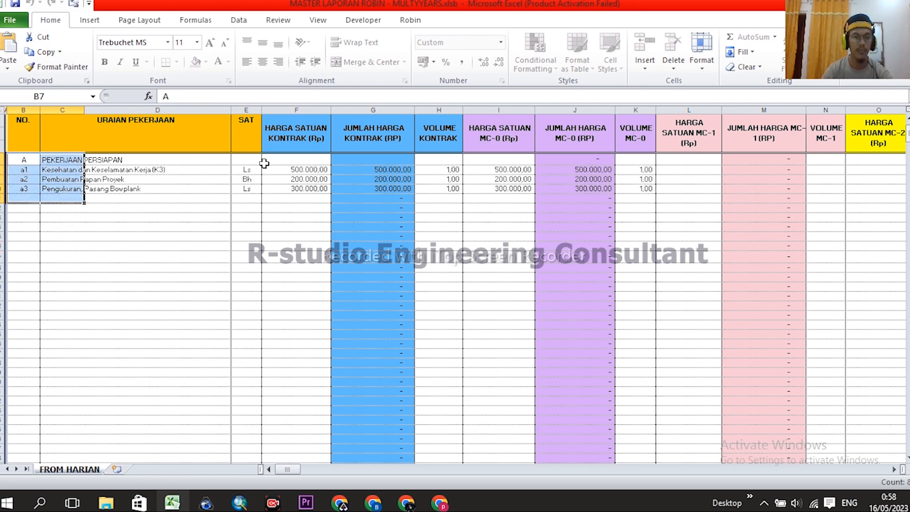
{"action": "left_click_drag", "start_coordinate": [247, 169], "coordinate": [251, 189]}
{"action": "left_click_drag", "start_coordinate": [297, 167], "coordinate": [297, 190]}
- Inspect the K3 item's description, unit, 500000 unit price and total price
{"action": "scroll", "coordinate": [391, 246], "scroll_direction": "up", "scroll_amount": 2}
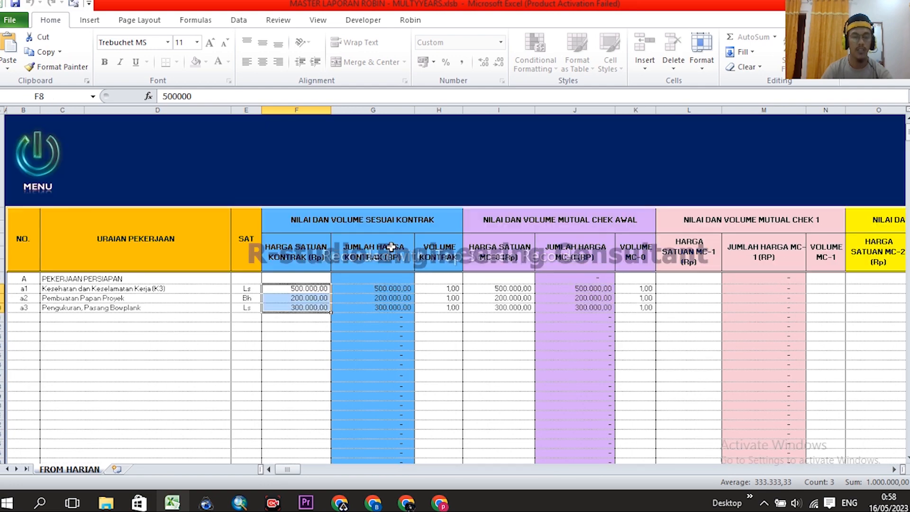
{"action": "left_click", "coordinate": [388, 288]}
{"action": "scroll", "coordinate": [406, 215], "scroll_direction": "down", "scroll_amount": 2}
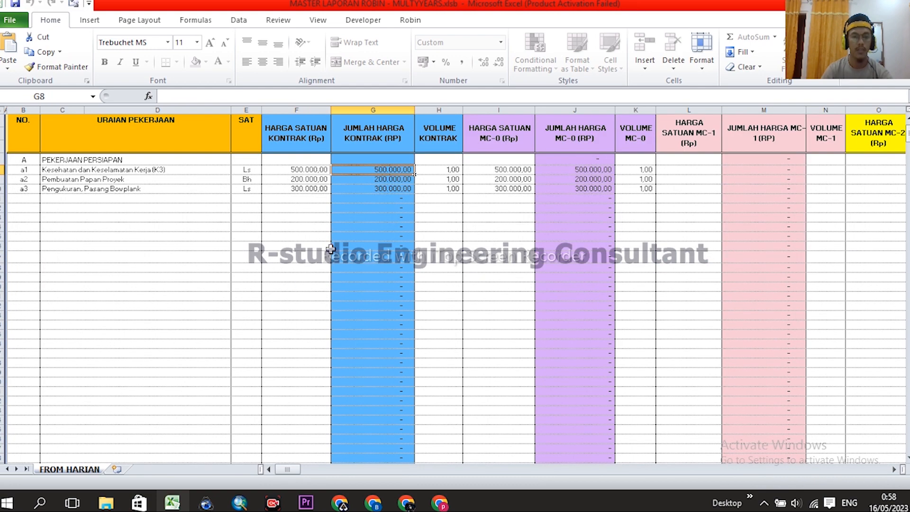
{"action": "left_click", "coordinate": [299, 170]}
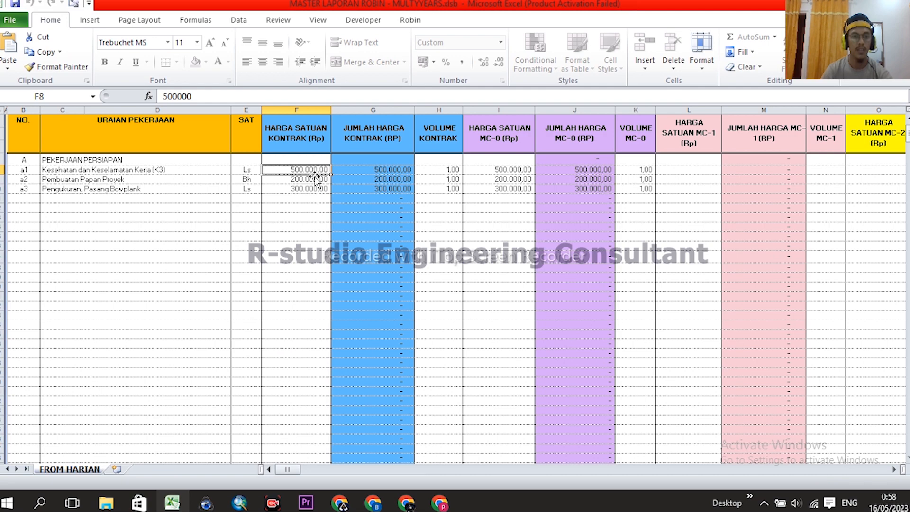
{"action": "left_click", "coordinate": [247, 171]}
{"action": "scroll", "coordinate": [282, 246], "scroll_direction": "up", "scroll_amount": 2}
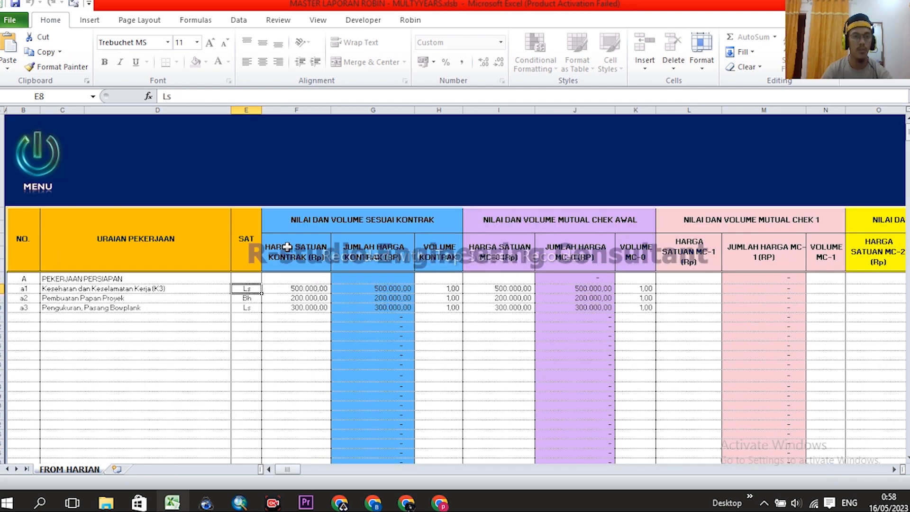
{"action": "scroll", "coordinate": [346, 273], "scroll_direction": "down", "scroll_amount": 2}
{"action": "scroll", "coordinate": [384, 246], "scroll_direction": "up", "scroll_amount": 2}
{"action": "left_click", "coordinate": [56, 289]}
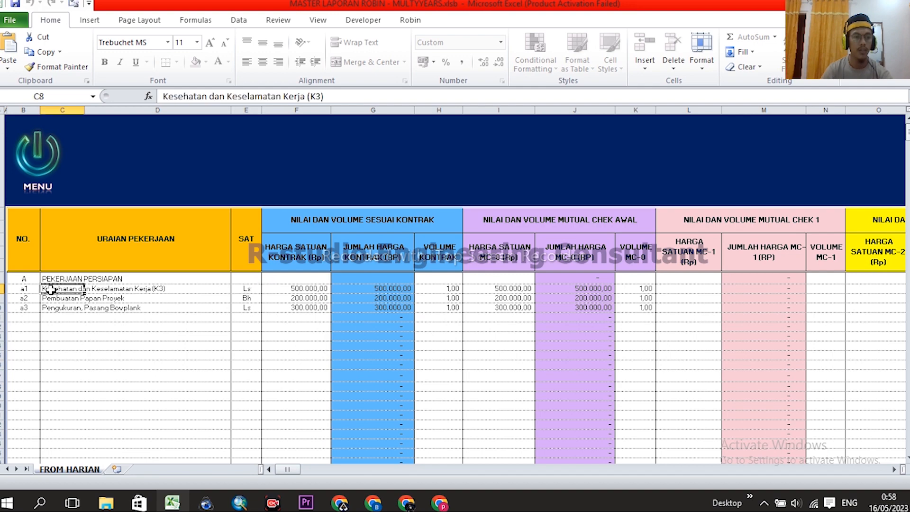
{"action": "left_click", "coordinate": [277, 290]}
{"action": "left_click", "coordinate": [379, 288]}
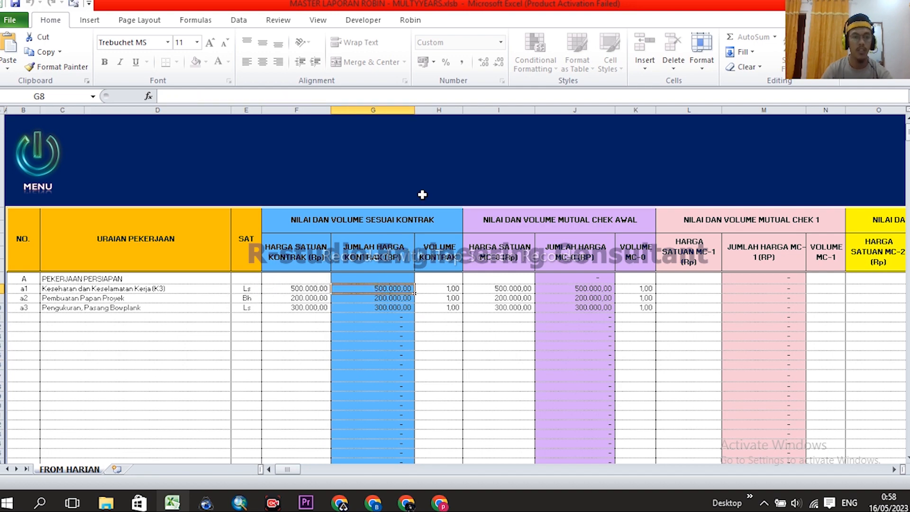
{"action": "scroll", "coordinate": [422, 194], "scroll_direction": "down", "scroll_amount": 2}
{"action": "scroll", "coordinate": [389, 182], "scroll_direction": "up", "scroll_amount": 2}
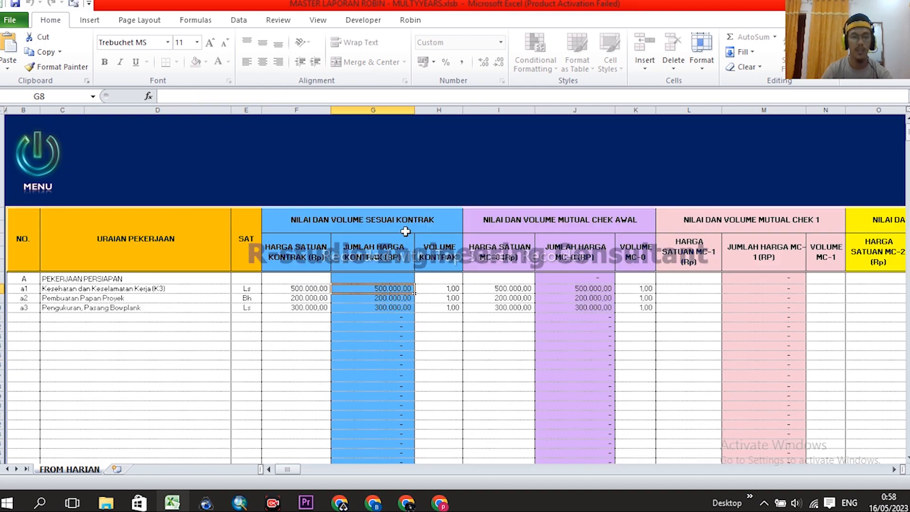
- Attempt to edit the K3 total price, which is read-only protected, then reselect it
{"action": "left_click", "coordinate": [394, 297]}
{"action": "left_click", "coordinate": [392, 305]}
{"action": "left_click", "coordinate": [392, 288]}
{"action": "double_click", "coordinate": [392, 290]}
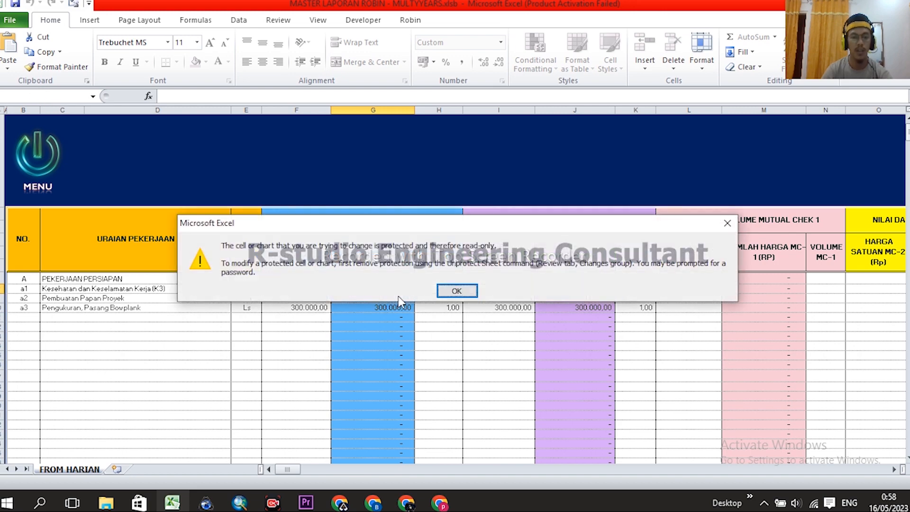
{"action": "left_click", "coordinate": [456, 291]}
{"action": "left_click", "coordinate": [393, 109]}
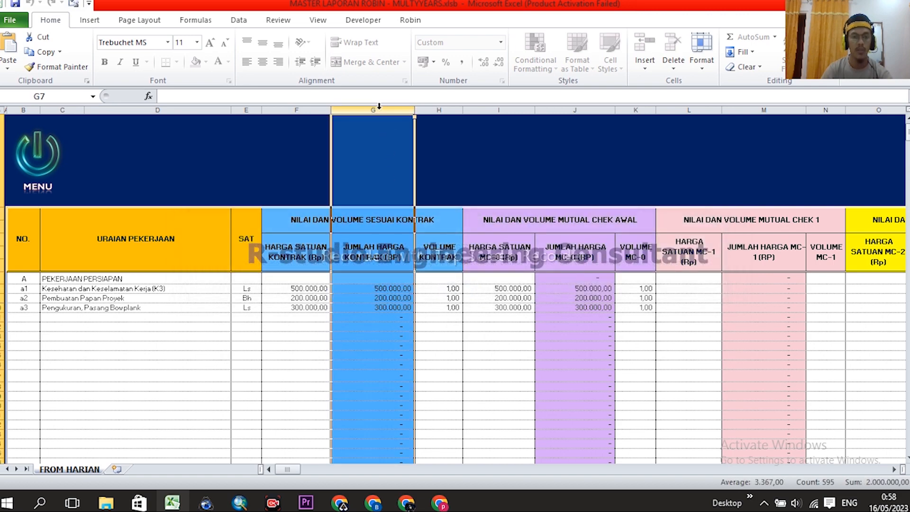
{"action": "left_click", "coordinate": [388, 289]}
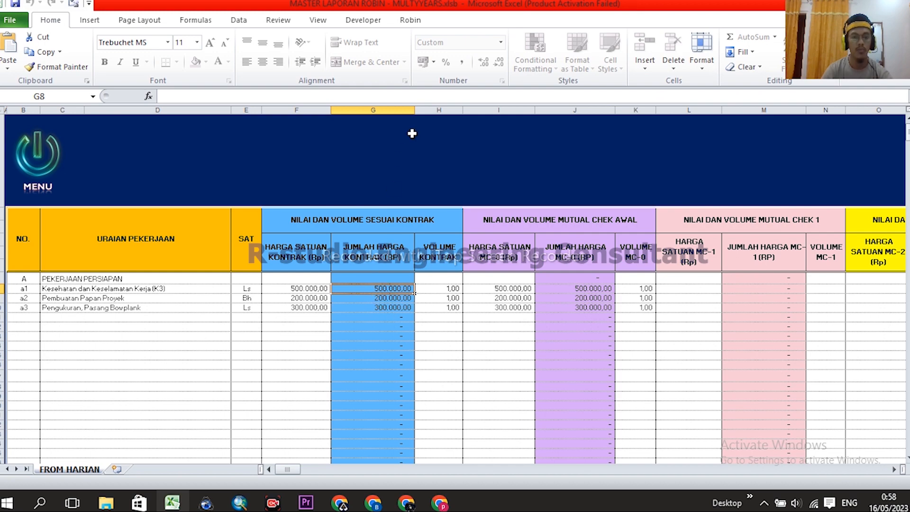
{"action": "scroll", "coordinate": [484, 308], "scroll_direction": "right", "scroll_amount": 1}
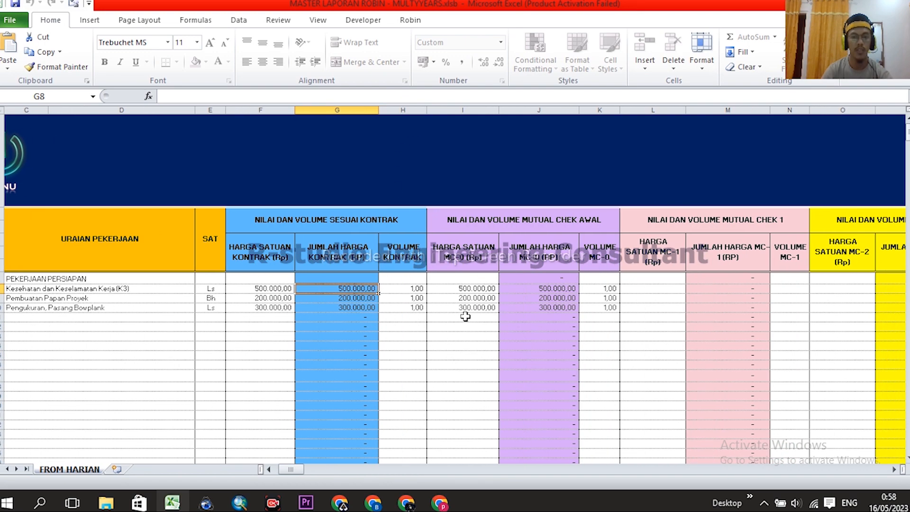
{"action": "scroll", "coordinate": [484, 308], "scroll_direction": "right", "scroll_amount": 1}
{"action": "left_click", "coordinate": [264, 222]}
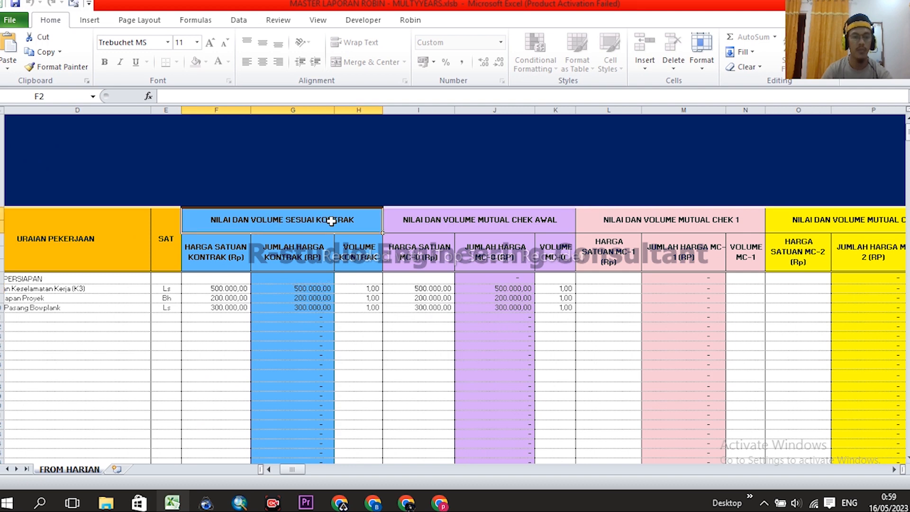
{"action": "left_click", "coordinate": [485, 220]}
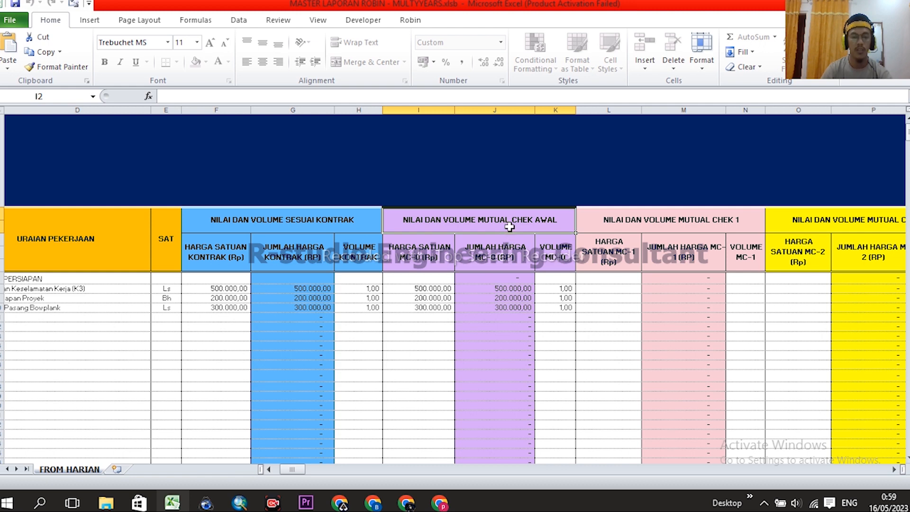
{"action": "left_click", "coordinate": [761, 220]}
{"action": "left_click", "coordinate": [831, 219]}
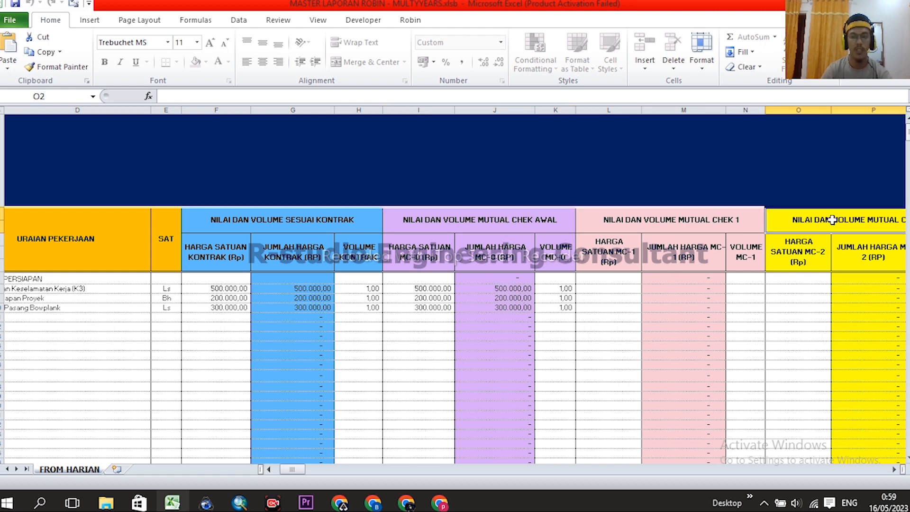
{"action": "left_click_drag", "start_coordinate": [295, 469], "coordinate": [299, 472]}
{"action": "left_click", "coordinate": [894, 469]}
{"action": "left_click", "coordinate": [893, 469]}
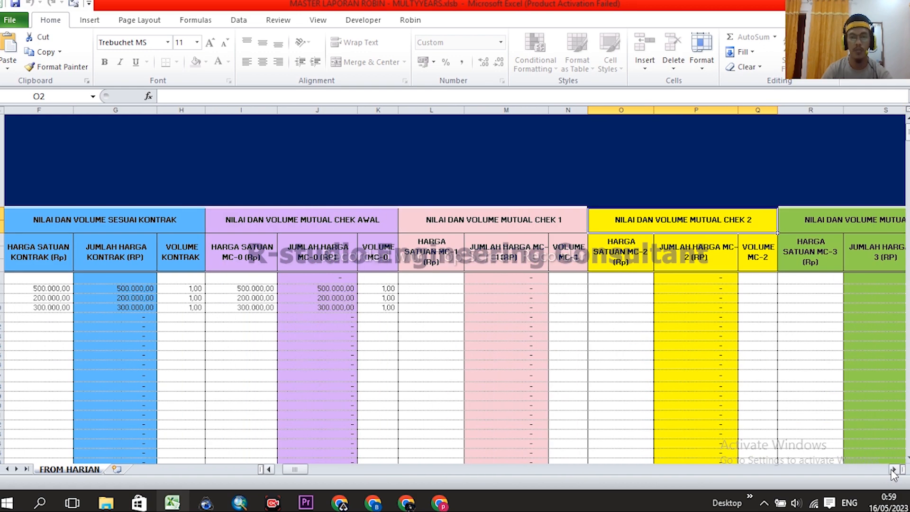
{"action": "left_click", "coordinate": [893, 469]}
{"action": "left_click", "coordinate": [893, 469]}
{"action": "left_click", "coordinate": [894, 469]}
{"action": "left_click", "coordinate": [893, 469]}
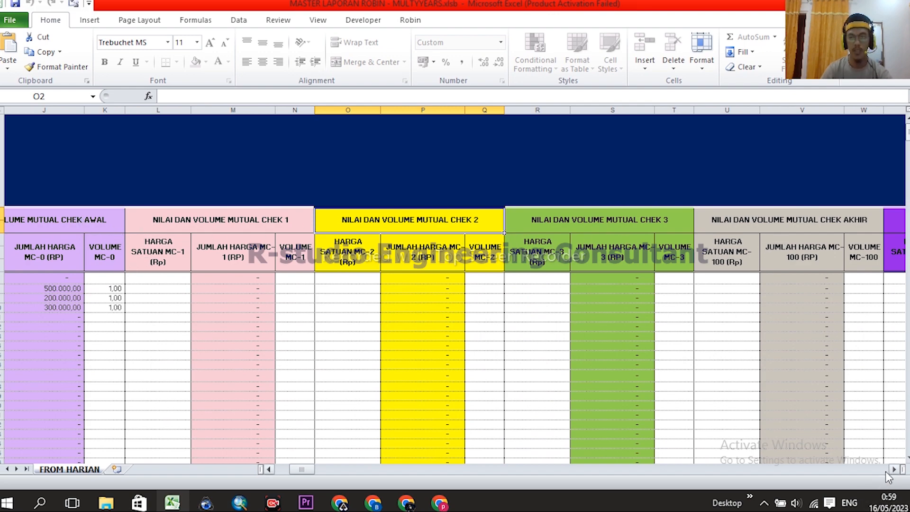
{"action": "scroll", "coordinate": [885, 473], "scroll_direction": "right", "scroll_amount": 4}
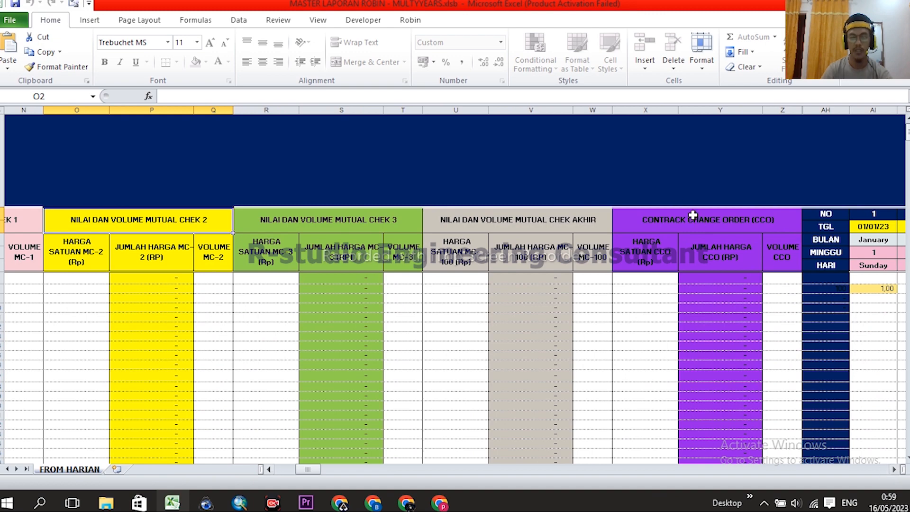
{"action": "left_click", "coordinate": [697, 225]}
{"action": "left_click", "coordinate": [654, 110]}
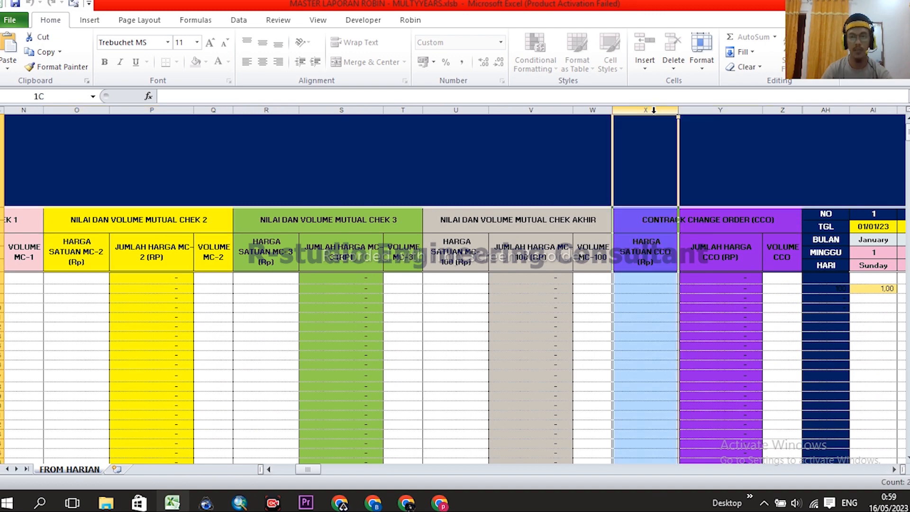
{"action": "left_click_drag", "start_coordinate": [654, 110], "coordinate": [764, 109]}
{"action": "left_click", "coordinate": [706, 219]}
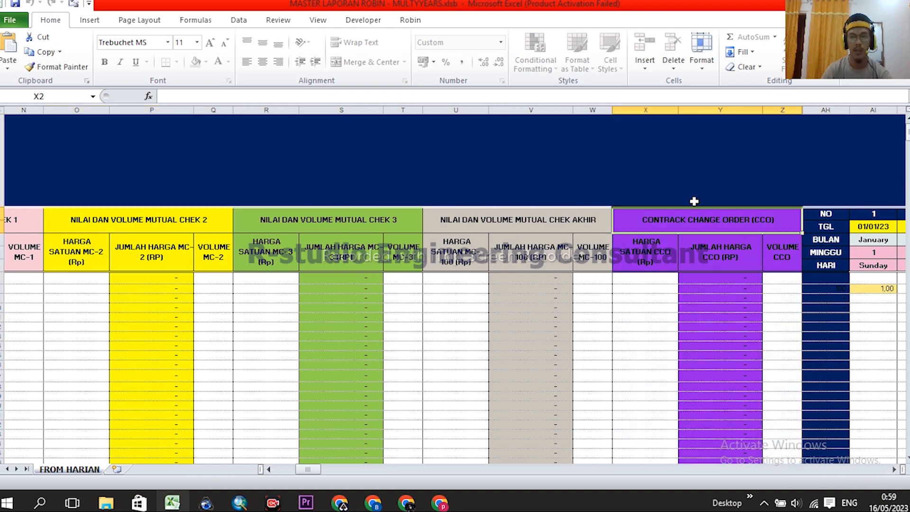
{"action": "scroll", "coordinate": [693, 194], "scroll_direction": "down", "scroll_amount": 1}
{"action": "scroll", "coordinate": [664, 222], "scroll_direction": "up", "scroll_amount": 1}
{"action": "left_click", "coordinate": [653, 290]}
{"action": "left_click_drag", "start_coordinate": [653, 279], "coordinate": [653, 377]}
{"action": "left_click", "coordinate": [696, 222]}
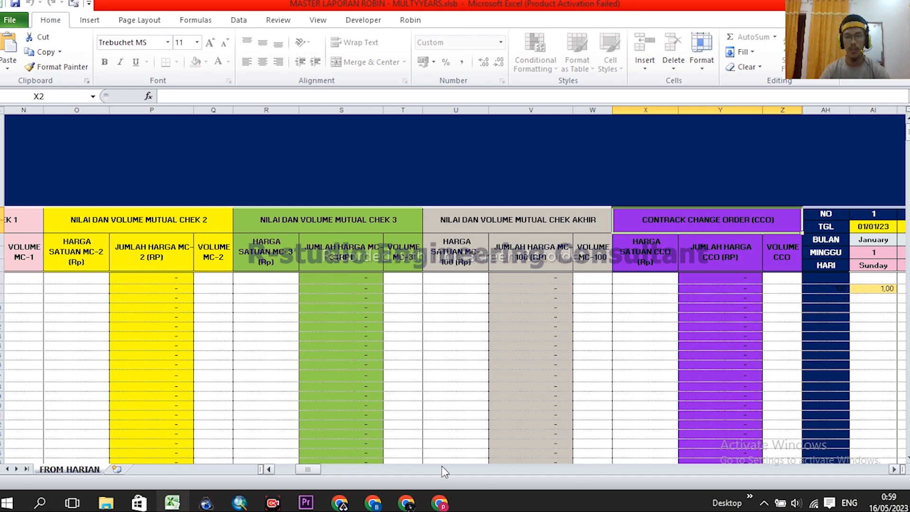
{"action": "left_click_drag", "start_coordinate": [314, 468], "coordinate": [285, 471]}
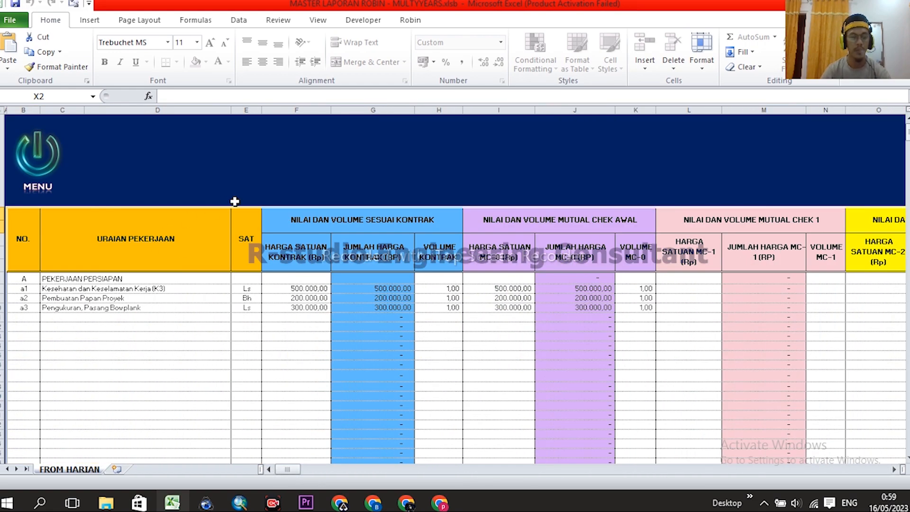
{"action": "scroll", "coordinate": [42, 227], "scroll_direction": "down", "scroll_amount": 2}
- Review the PEKERJAAN PERSIAPAN items and their three contract unit prices
{"action": "left_click_drag", "start_coordinate": [21, 192], "coordinate": [47, 182]}
{"action": "left_click", "coordinate": [60, 205]}
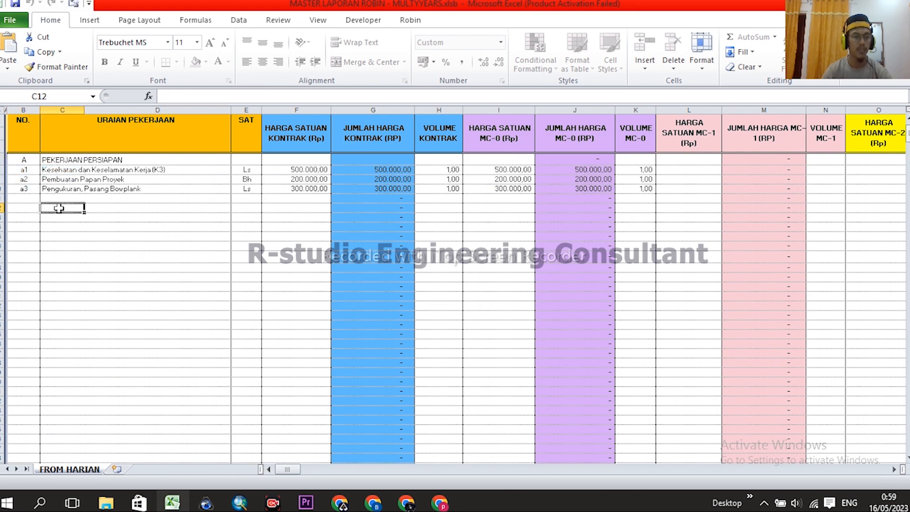
{"action": "left_click", "coordinate": [51, 161]}
{"action": "scroll", "coordinate": [119, 268], "scroll_direction": "up", "scroll_amount": 1}
{"action": "scroll", "coordinate": [163, 221], "scroll_direction": "down", "scroll_amount": 1}
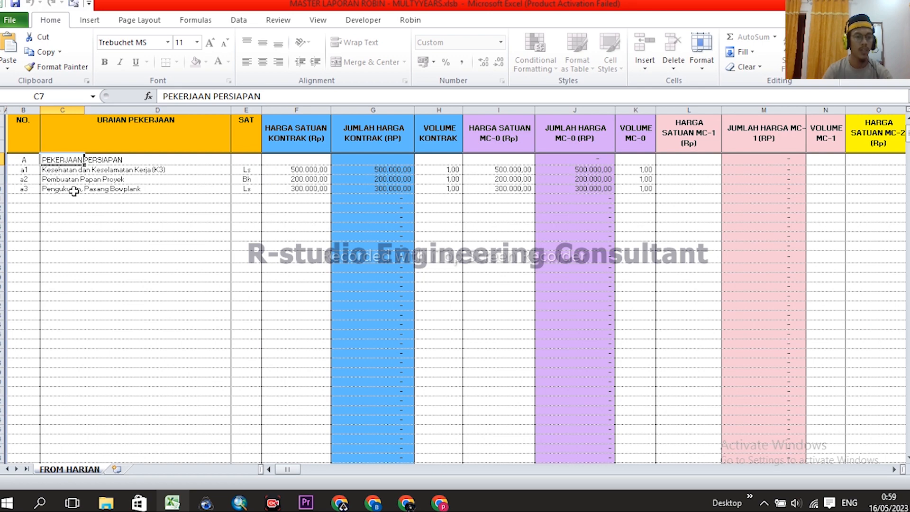
{"action": "left_click", "coordinate": [49, 170]}
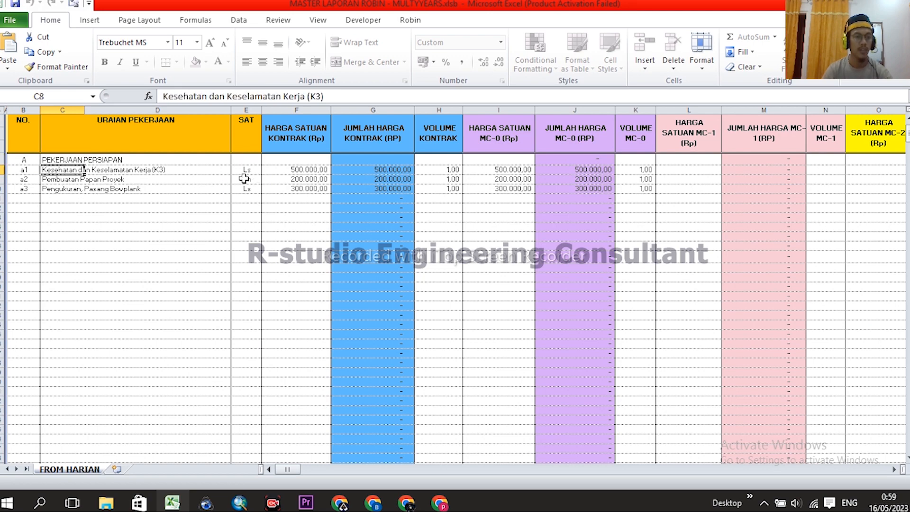
{"action": "left_click", "coordinate": [310, 171]}
{"action": "left_click", "coordinate": [312, 179]}
{"action": "left_click", "coordinate": [313, 189]}
- Add group B, Pekerjaan Tanah, below item a3
{"action": "left_click", "coordinate": [25, 199]}
{"action": "type", "text": "B"}
{"action": "key", "text": "Tab"}
{"action": "type", "text": "P"}
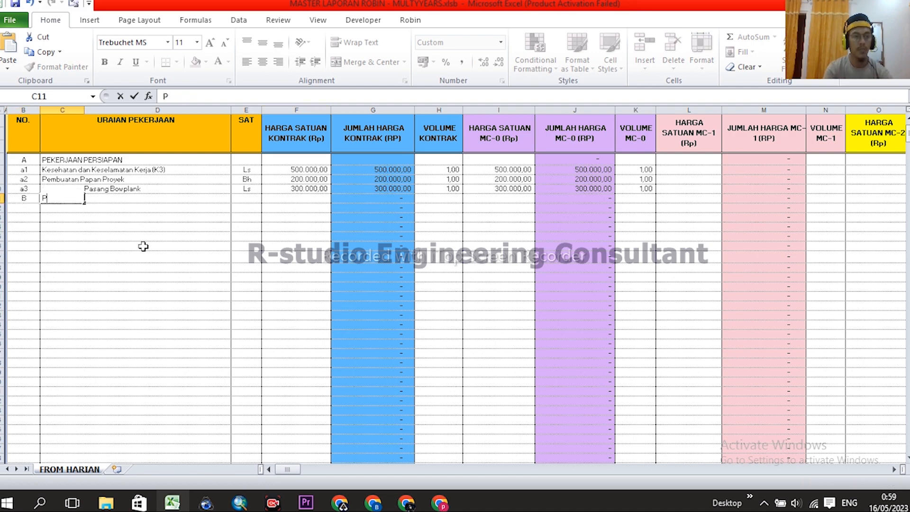
{"action": "type", "text": "ekerja"}
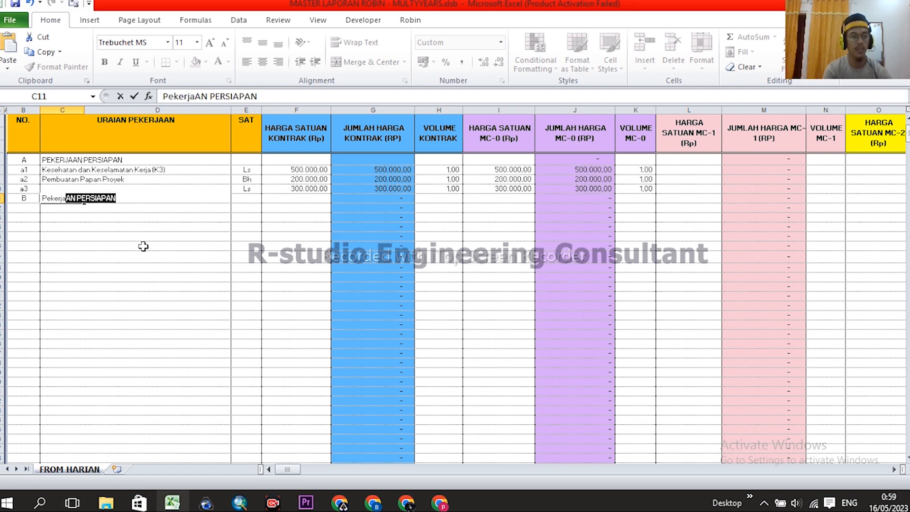
{"action": "type", "text": "an Tanah"}
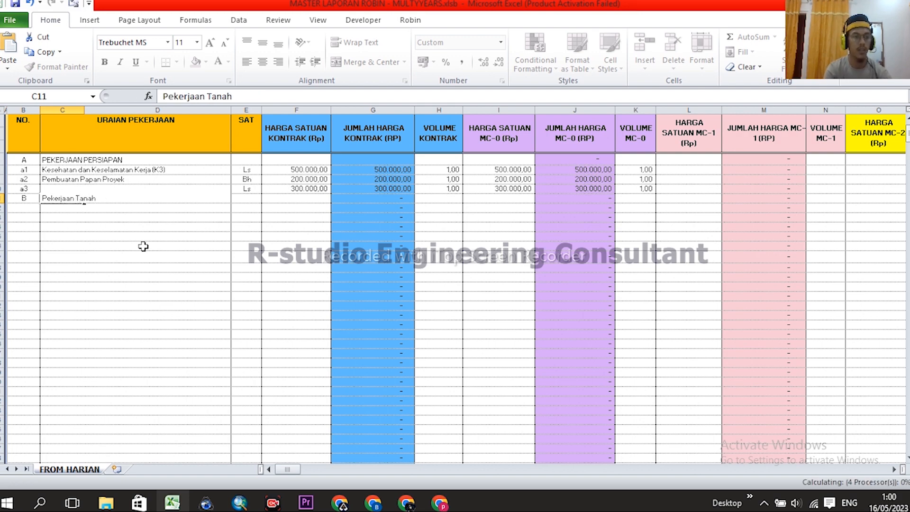
{"action": "key", "text": "Return"}
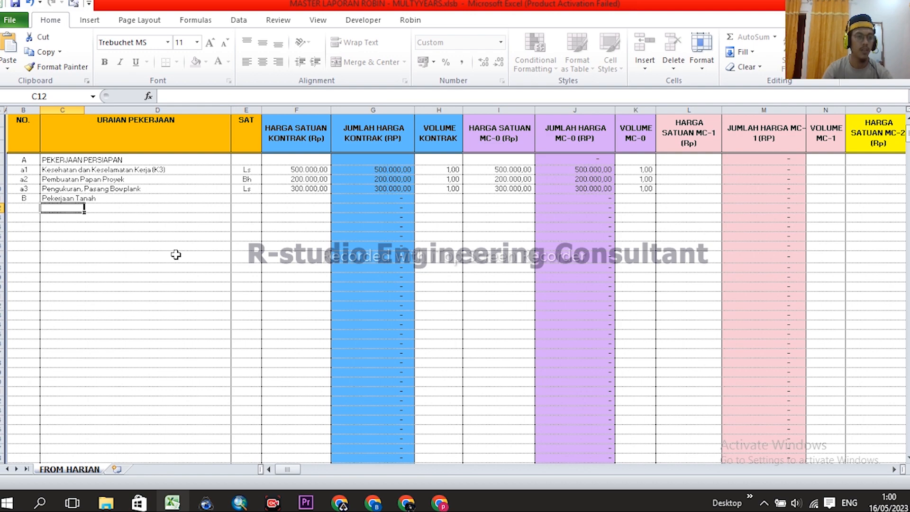
- Add item 1, pekerjaan galian tanah pondasi, with unit m3
{"action": "left_click", "coordinate": [30, 209]}
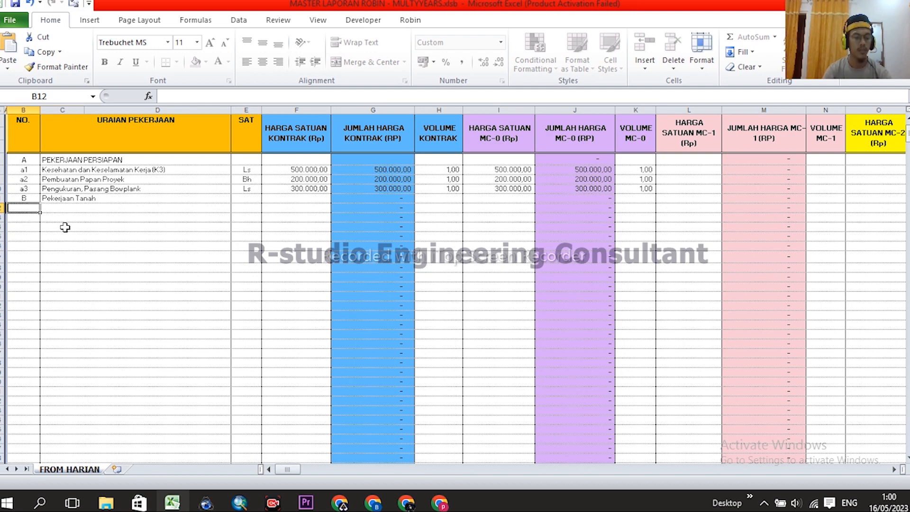
{"action": "type", "text": "b"}
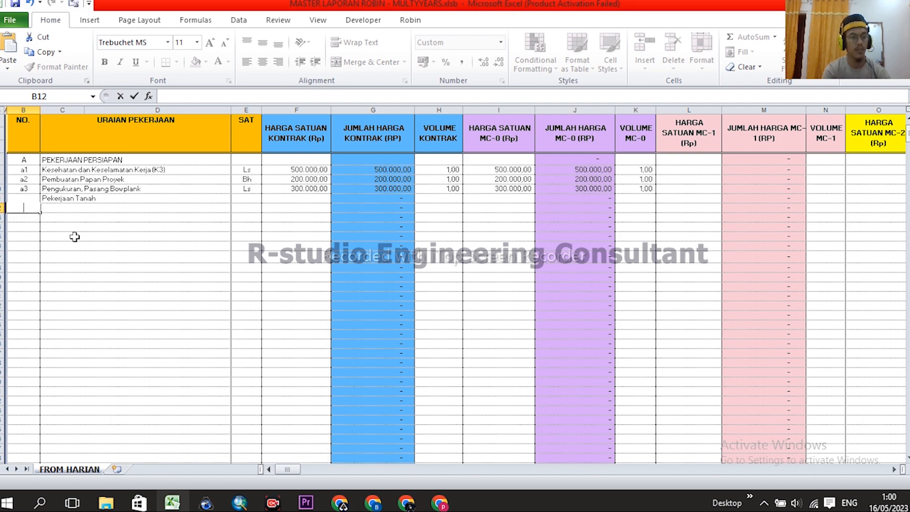
{"action": "key", "text": "Return"}
{"action": "left_click", "coordinate": [54, 208]}
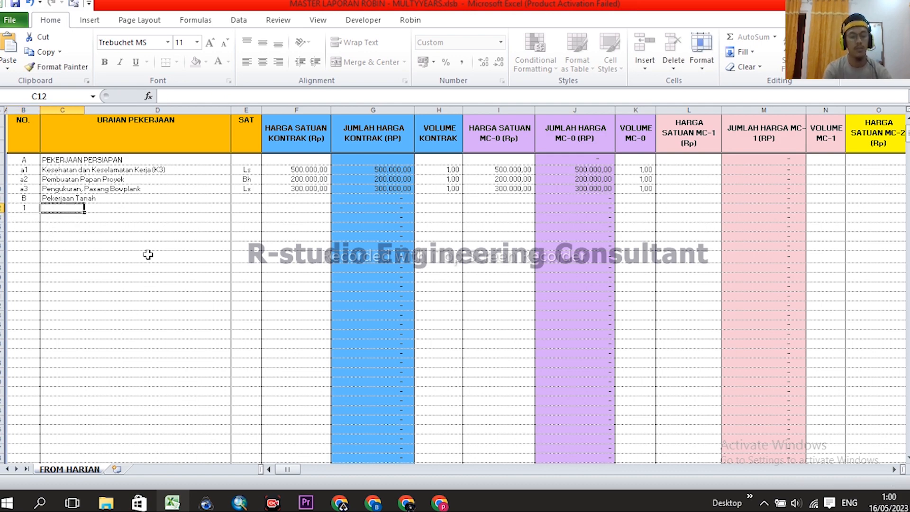
{"action": "type", "text": "pekerja"}
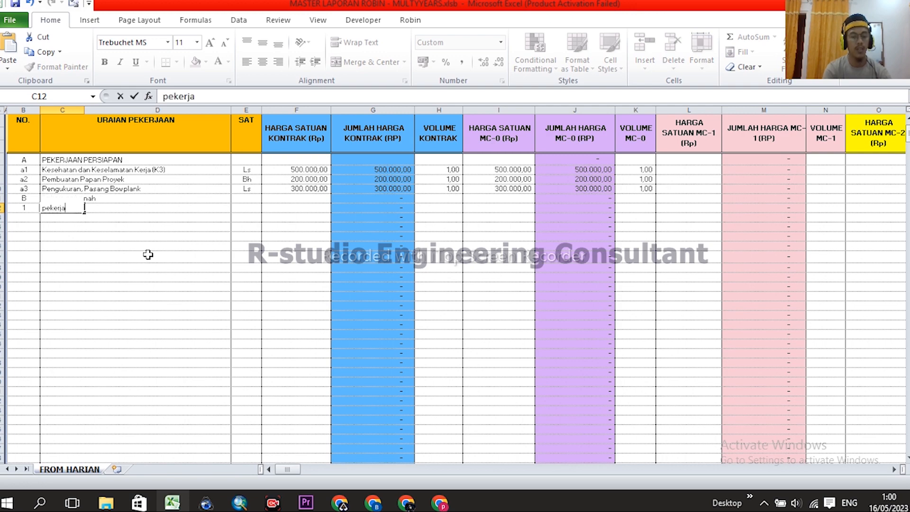
{"action": "type", "text": "an galian t"}
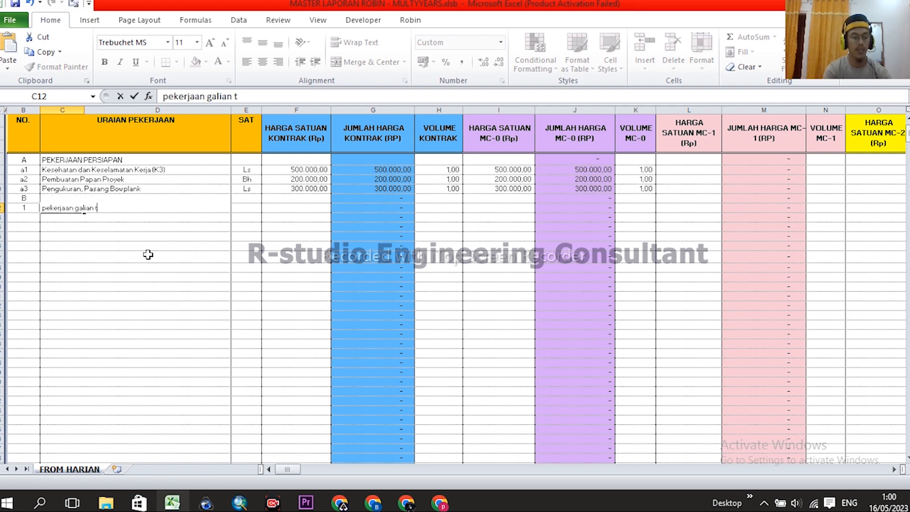
{"action": "type", "text": "anah pondasi"}
{"action": "key", "text": "Return"}
{"action": "left_click", "coordinate": [245, 207]}
{"action": "type", "text": "m3"}
{"action": "key", "text": "Tab"}
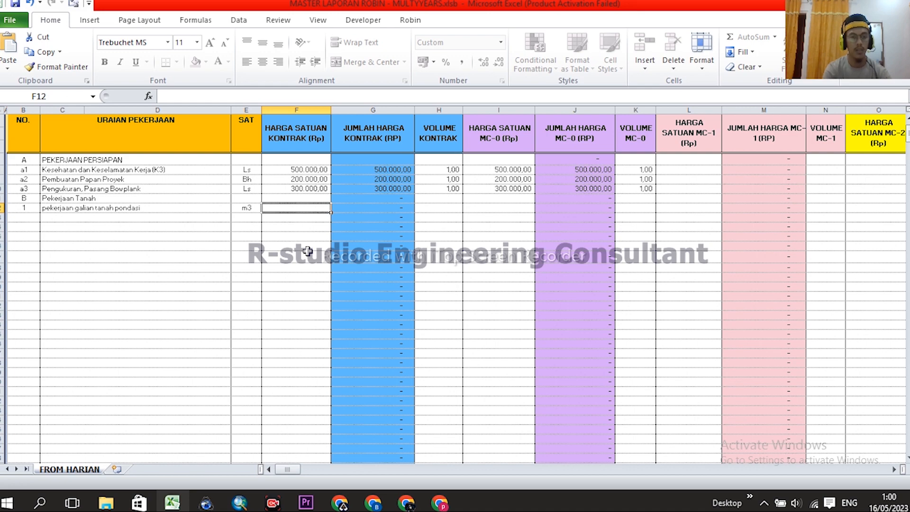
- Enter 40.000 as the excavation item's contract unit price in F12
{"action": "scroll", "coordinate": [307, 251], "scroll_direction": "up", "scroll_amount": 1}
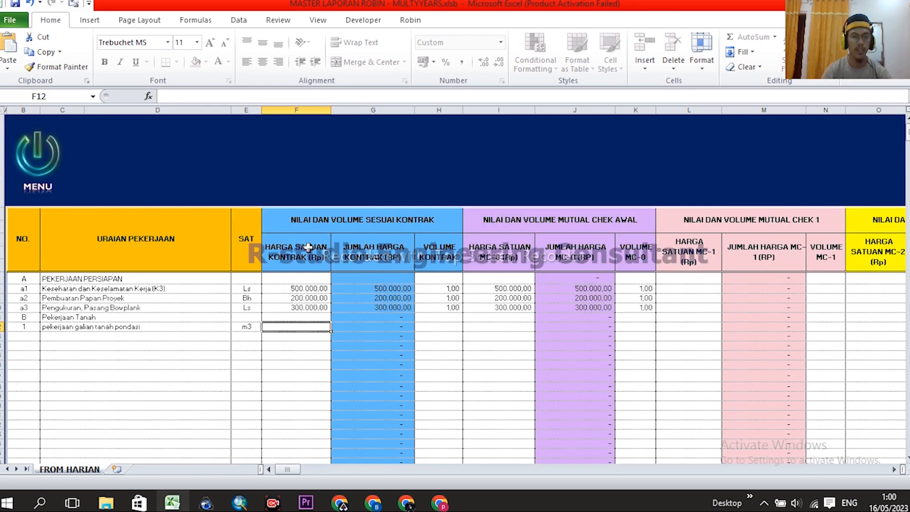
{"action": "left_click_drag", "start_coordinate": [299, 107], "coordinate": [427, 114]}
{"action": "scroll", "coordinate": [332, 216], "scroll_direction": "down", "scroll_amount": 1}
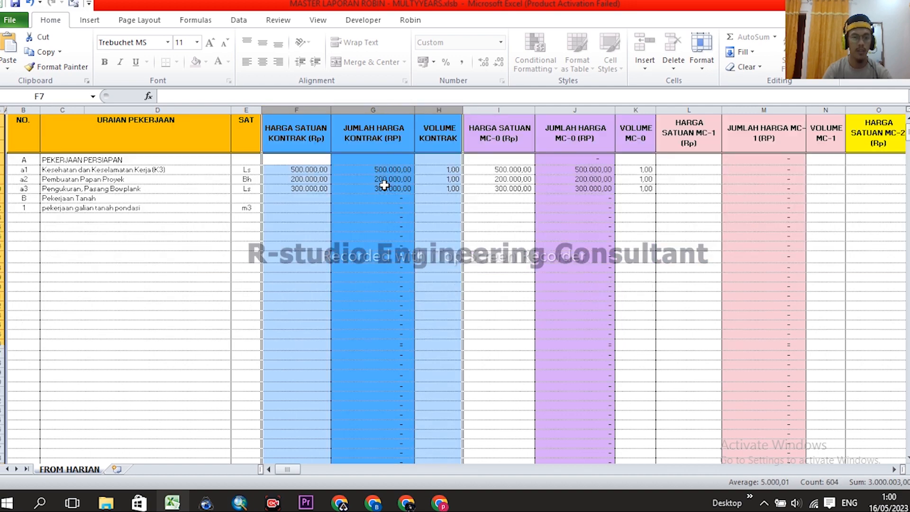
{"action": "scroll", "coordinate": [379, 209], "scroll_direction": "up", "scroll_amount": 1}
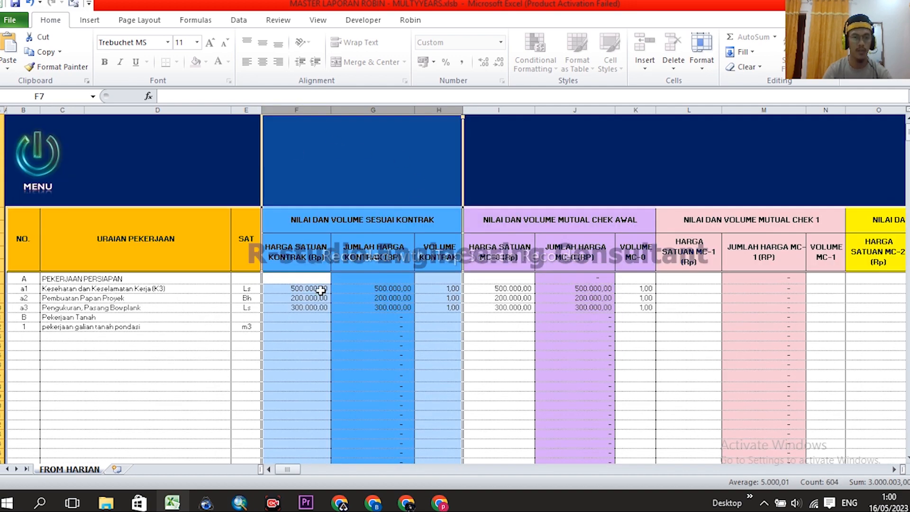
{"action": "left_click", "coordinate": [293, 335]}
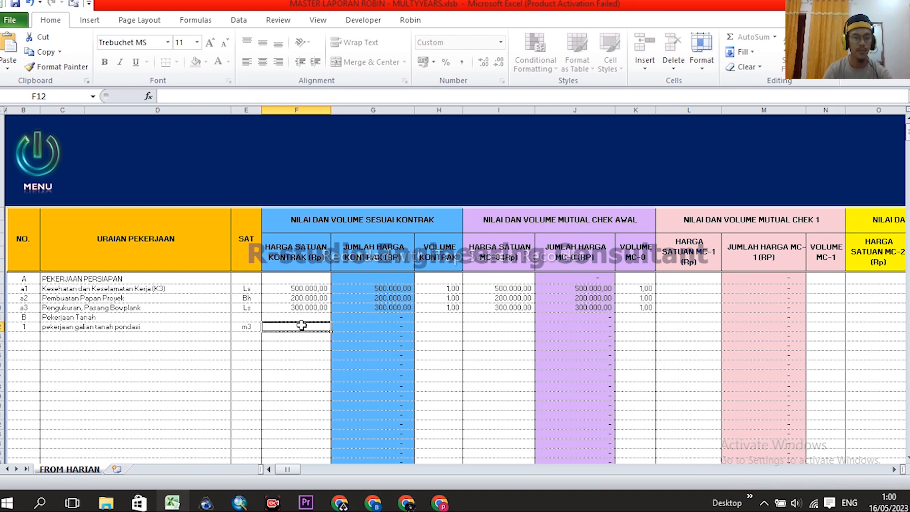
{"action": "scroll", "coordinate": [349, 299], "scroll_direction": "down", "scroll_amount": 1}
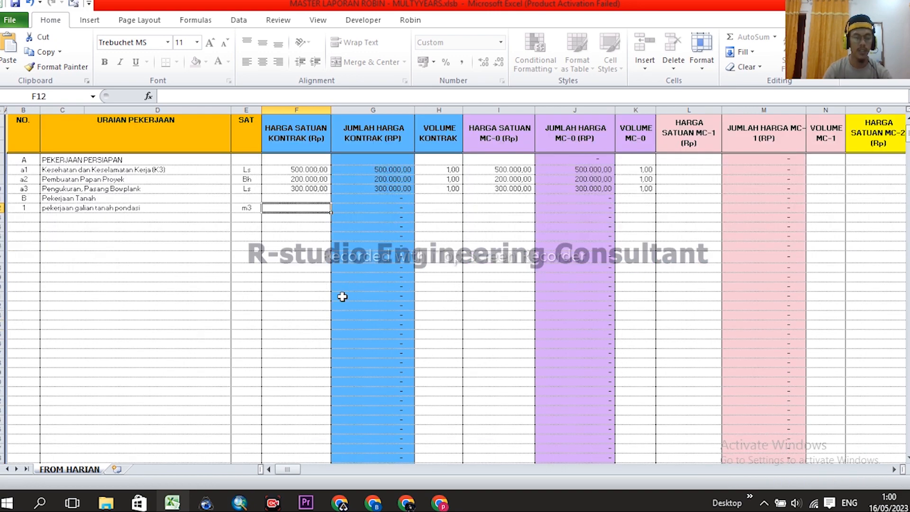
{"action": "type", "text": "40000"}
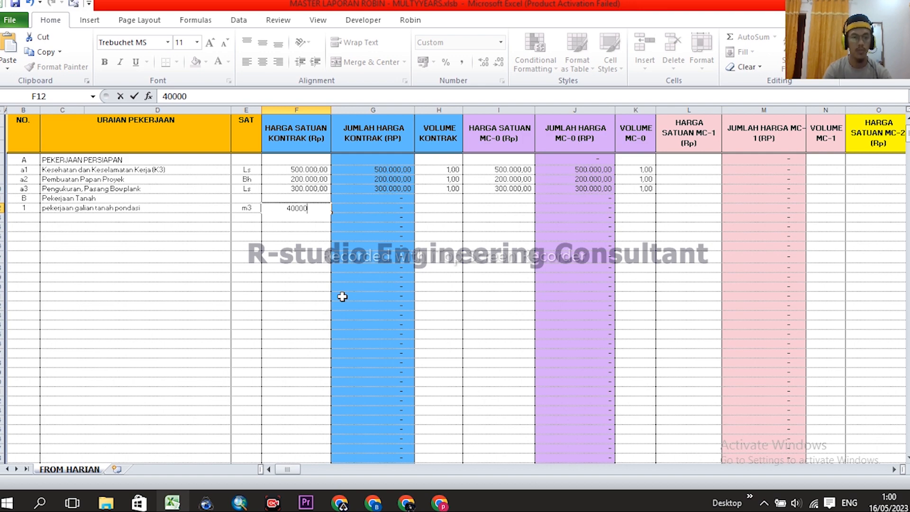
{"action": "key", "text": "Return"}
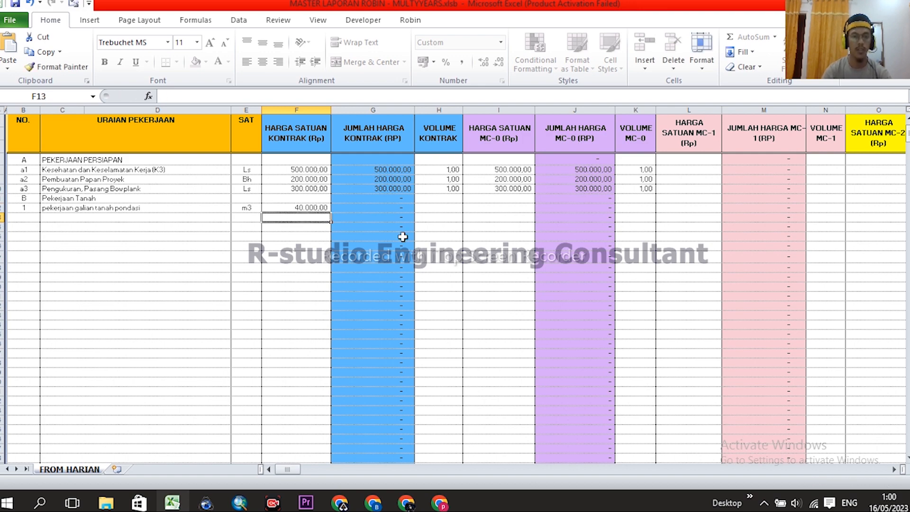
- Set the excavation item's contract volume to 5 and check the 200.000,00 total in row 12
{"action": "left_click", "coordinate": [449, 208]}
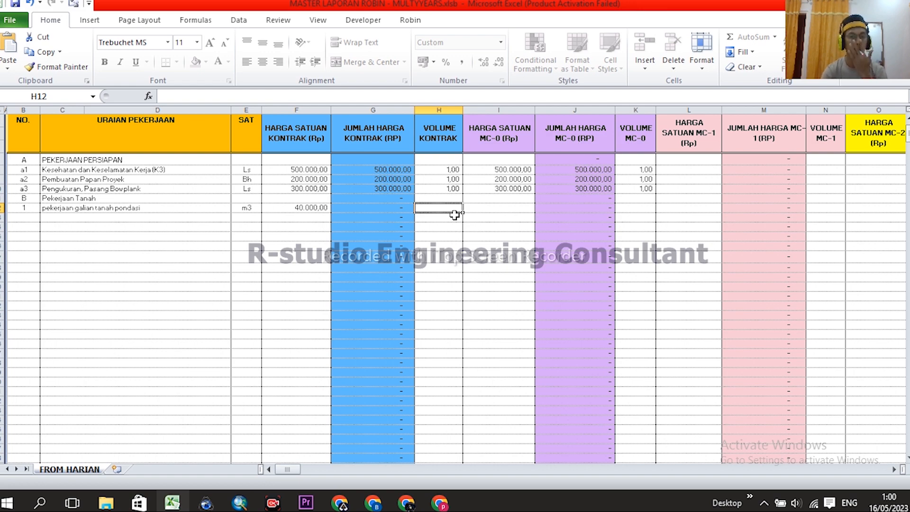
{"action": "type", "text": "5"}
{"action": "key", "text": "Return"}
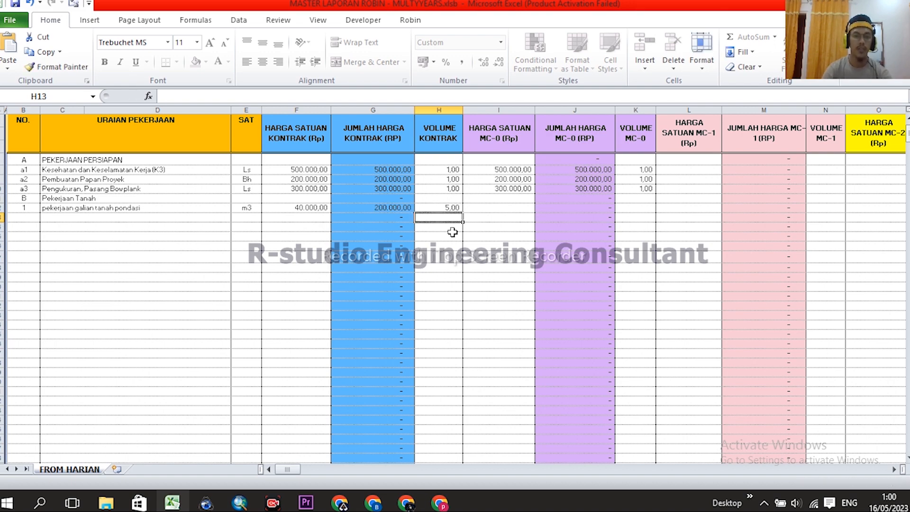
{"action": "left_click", "coordinate": [379, 207]}
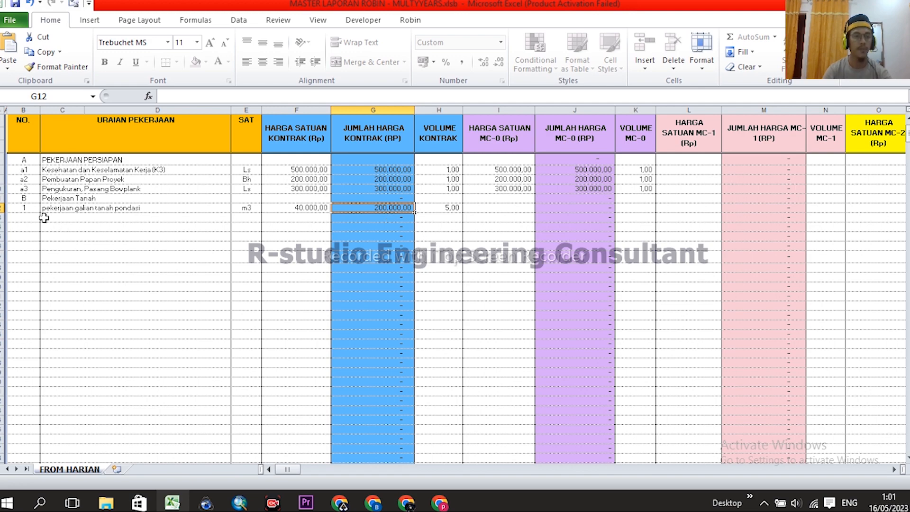
{"action": "left_click_drag", "start_coordinate": [30, 209], "coordinate": [429, 207]}
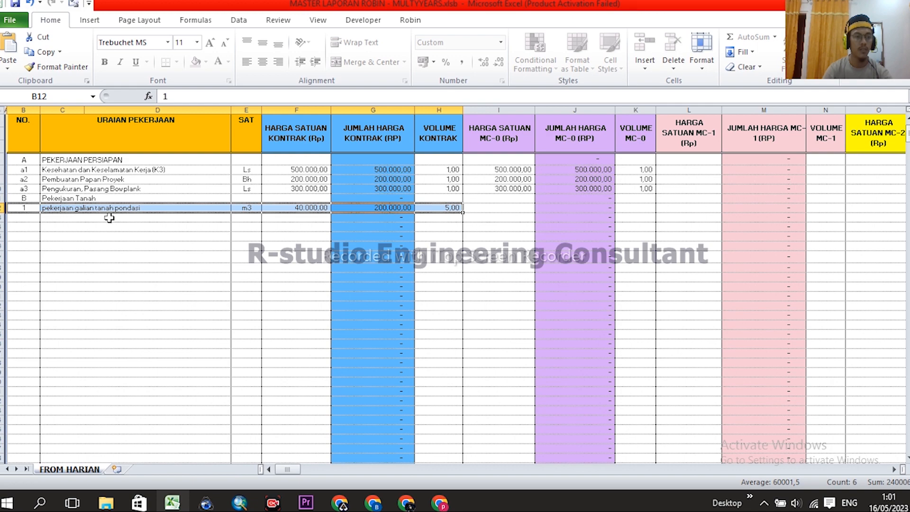
{"action": "left_click", "coordinate": [132, 236]}
- Review the excavation item's description, then move to B13 for the next item number
{"action": "left_click", "coordinate": [51, 217]}
{"action": "left_click", "coordinate": [55, 209]}
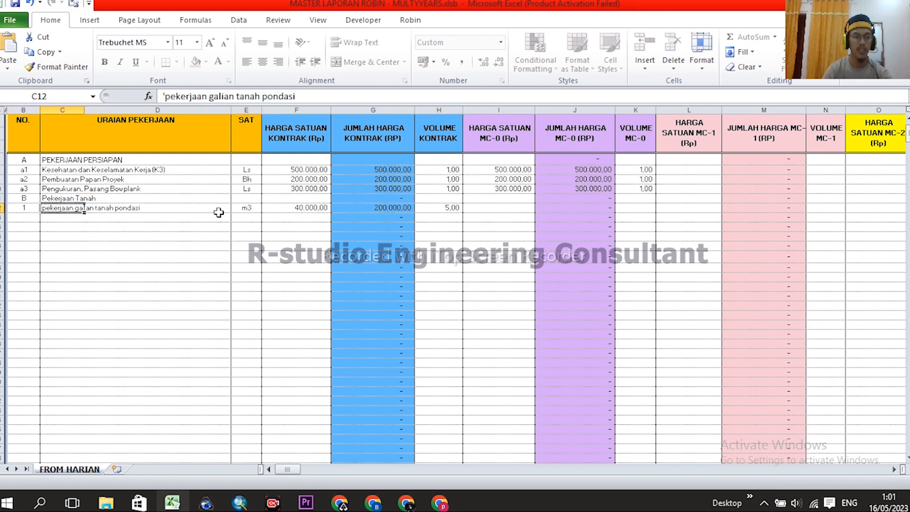
{"action": "left_click", "coordinate": [56, 217]}
{"action": "scroll", "coordinate": [75, 211], "scroll_direction": "down", "scroll_amount": 5}
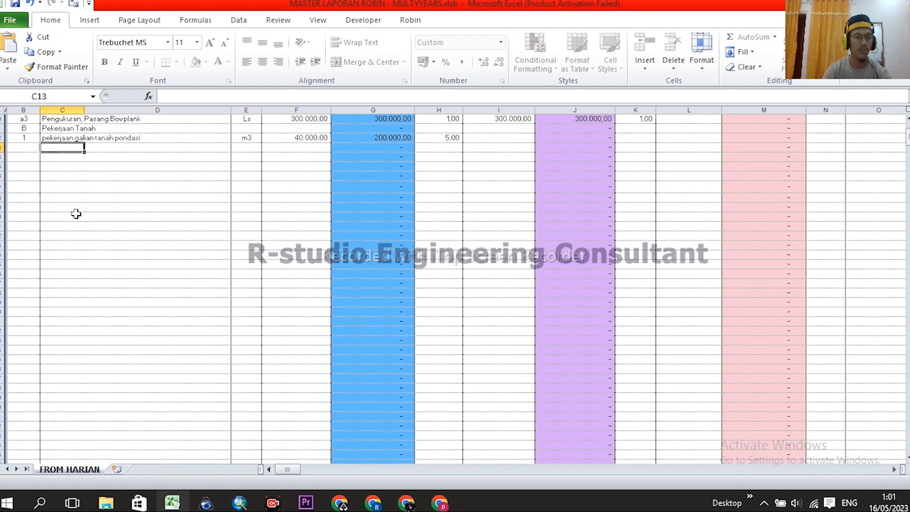
{"action": "scroll", "coordinate": [71, 256], "scroll_direction": "up", "scroll_amount": 5}
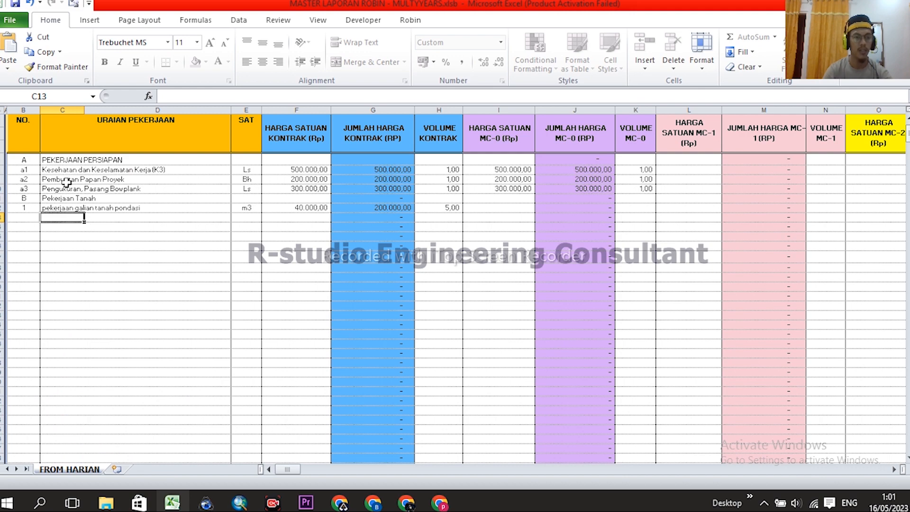
{"action": "scroll", "coordinate": [164, 216], "scroll_direction": "down", "scroll_amount": 2}
{"action": "scroll", "coordinate": [305, 244], "scroll_direction": "up", "scroll_amount": 2}
{"action": "scroll", "coordinate": [549, 157], "scroll_direction": "up", "scroll_amount": 1}
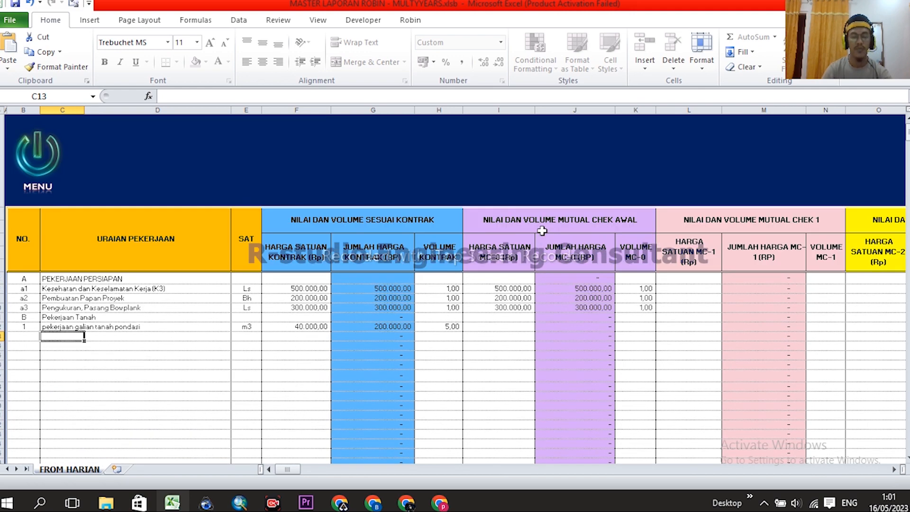
{"action": "scroll", "coordinate": [550, 230], "scroll_direction": "down", "scroll_amount": 3}
{"action": "scroll", "coordinate": [514, 249], "scroll_direction": "up", "scroll_amount": 3}
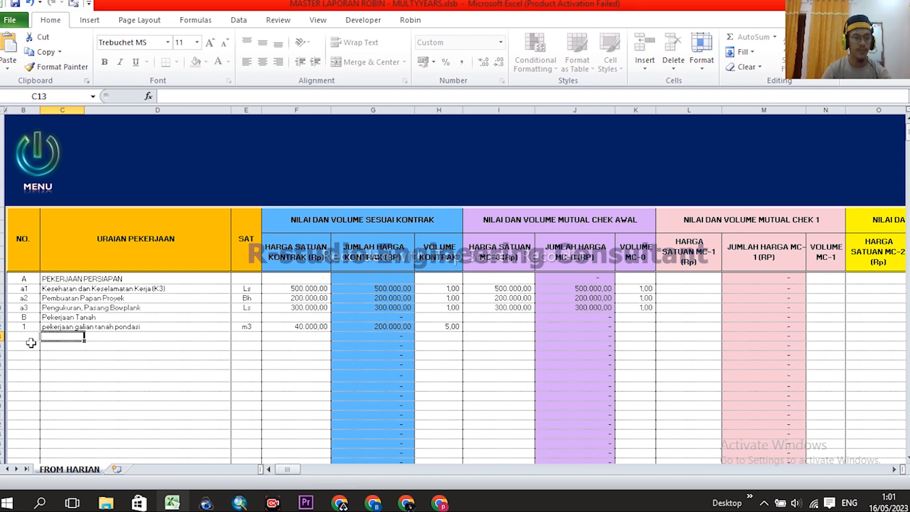
{"action": "scroll", "coordinate": [49, 339], "scroll_direction": "down", "scroll_amount": 3}
{"action": "left_click", "coordinate": [26, 219]}
- Number row 13 as item 2 with description 'pekerjaan urugan tanah kembali'
{"action": "type", "text": "2"}
{"action": "key", "text": "Return"}
{"action": "left_click", "coordinate": [48, 219]}
{"action": "type", "text": "pekerjaan"}
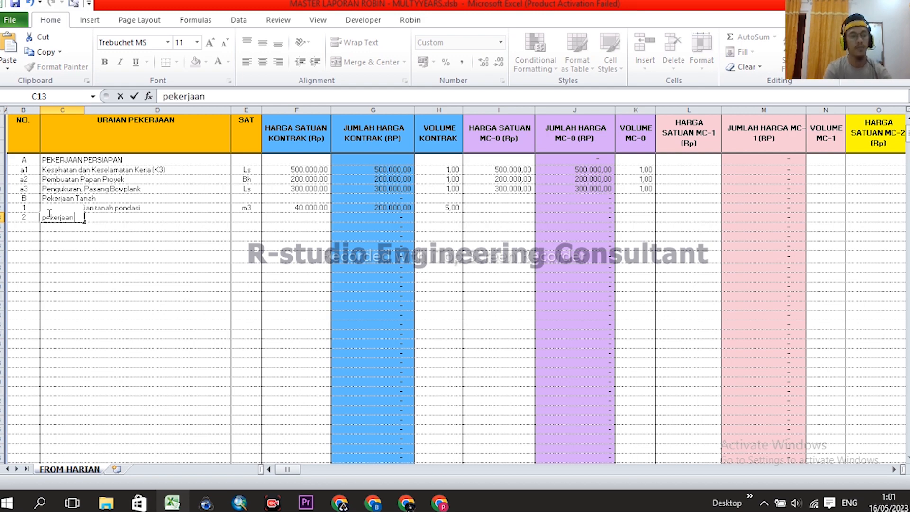
{"action": "type", "text": " uruga"}
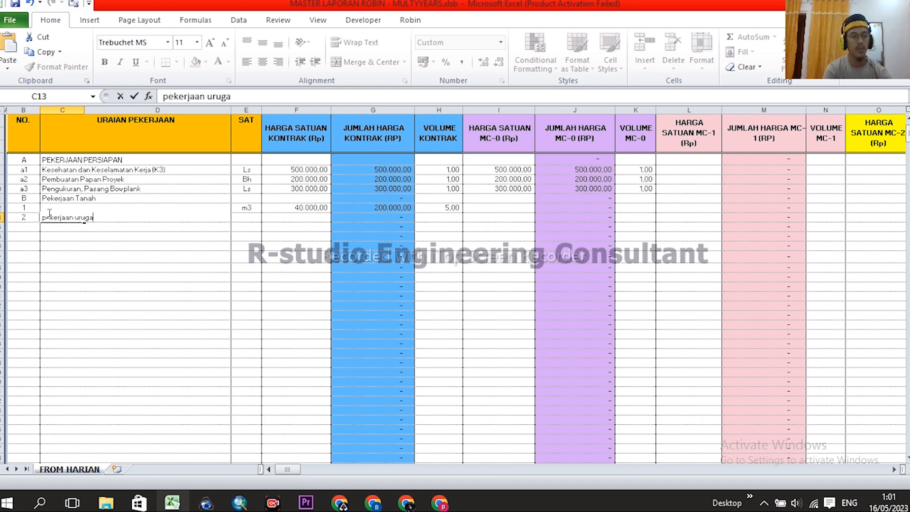
{"action": "type", "text": "n tanah kembal"}
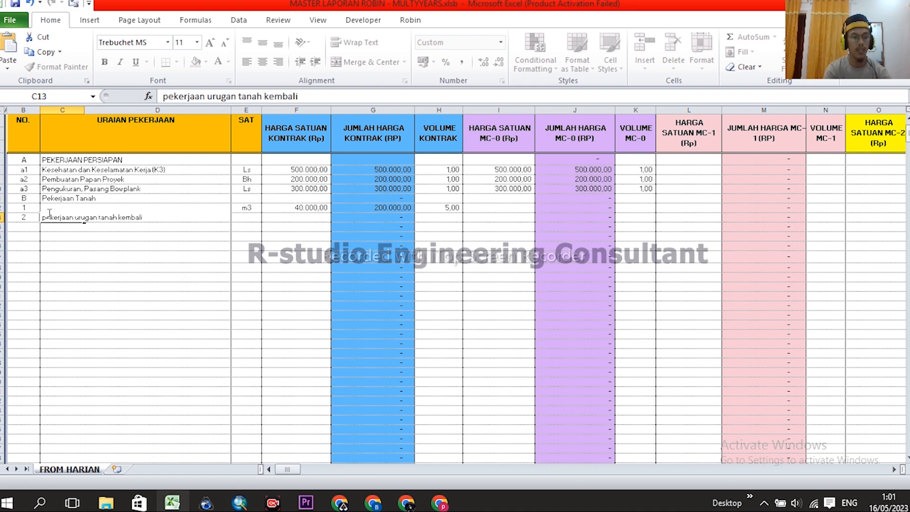
{"action": "type", "text": "i"}
{"action": "key", "text": "Return"}
- Give item 2 unit m3, unit price 20.000 and contract volume 1
{"action": "left_click", "coordinate": [252, 216]}
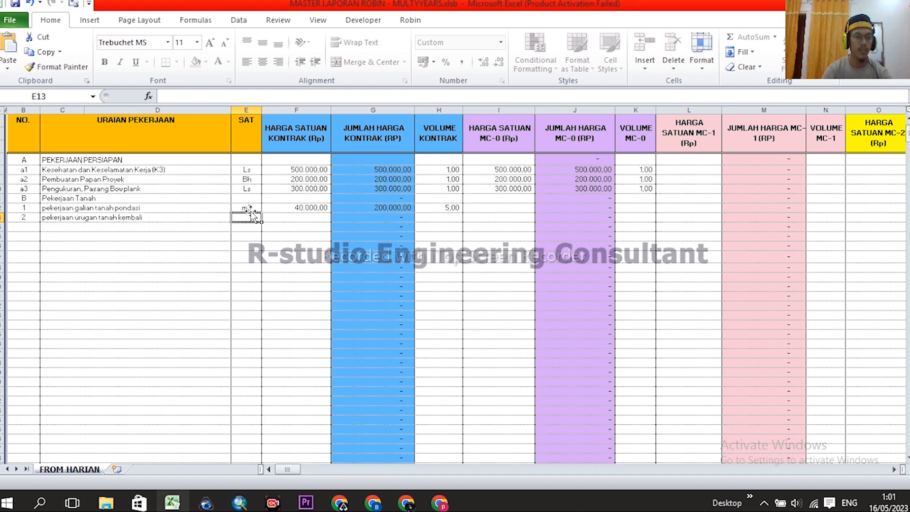
{"action": "type", "text": "m3"}
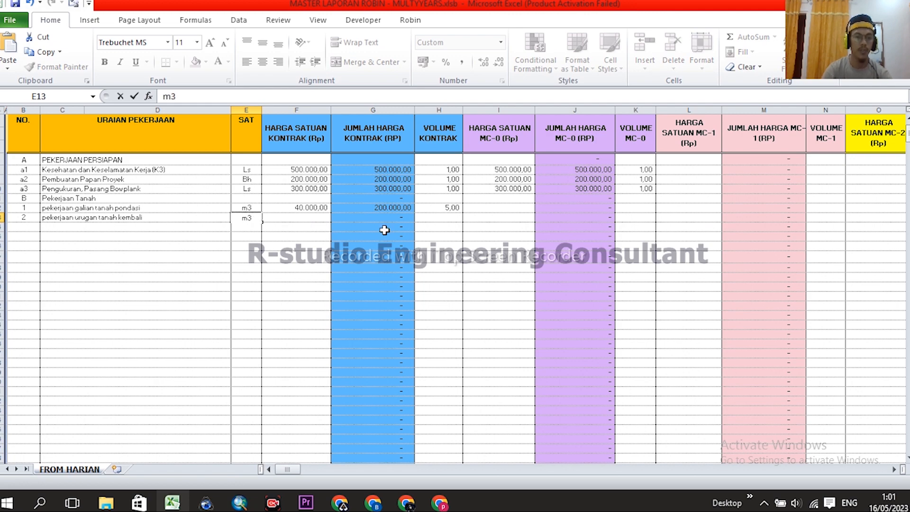
{"action": "left_click", "coordinate": [306, 220]}
{"action": "type", "text": "20"}
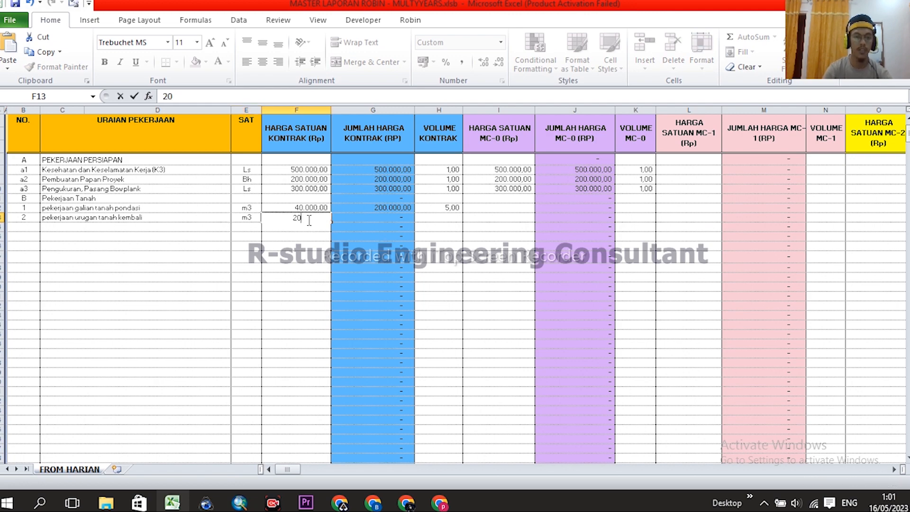
{"action": "type", "text": ".00000"}
{"action": "key", "text": "Return"}
{"action": "left_click", "coordinate": [441, 220]}
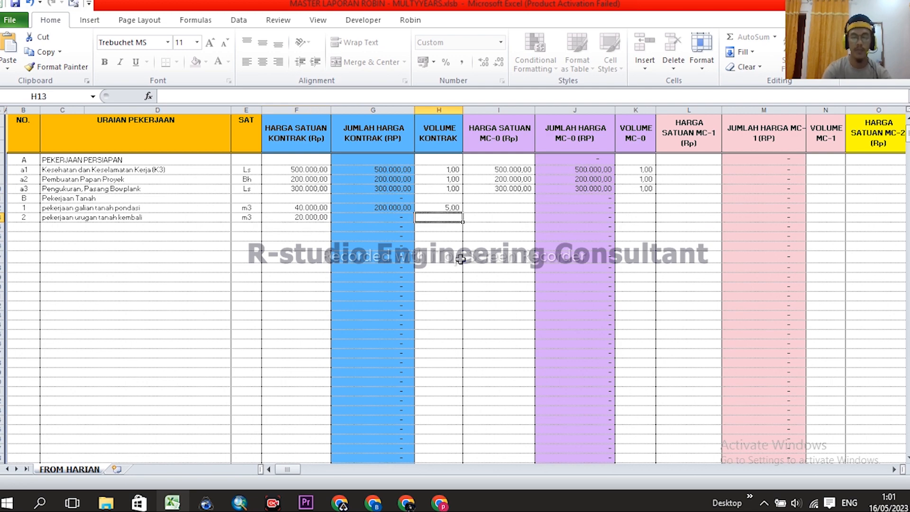
{"action": "type", "text": "1"}
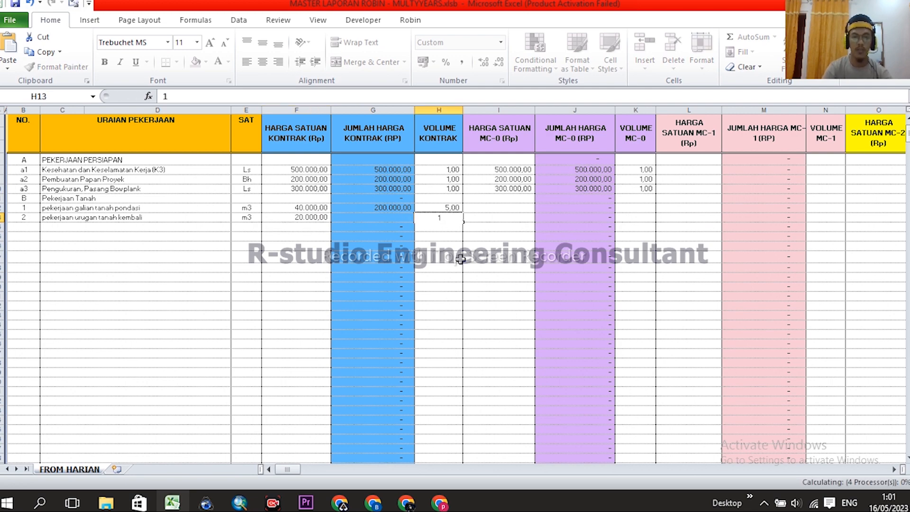
{"action": "key", "text": "Return"}
{"action": "left_click", "coordinate": [36, 226]}
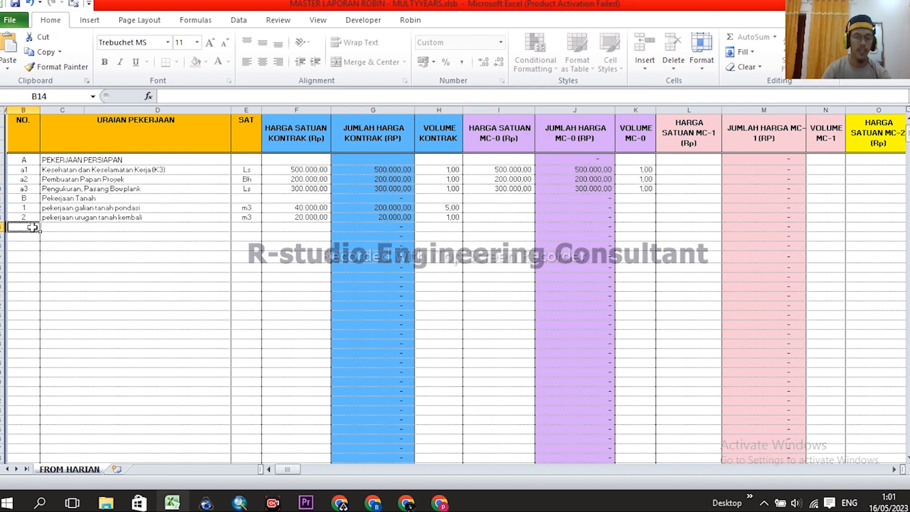
- Number row 14 as item 3 with description 'pekerjaan urugan tanah'
{"action": "type", "text": "3"}
{"action": "key", "text": "Return"}
{"action": "left_click", "coordinate": [51, 228]}
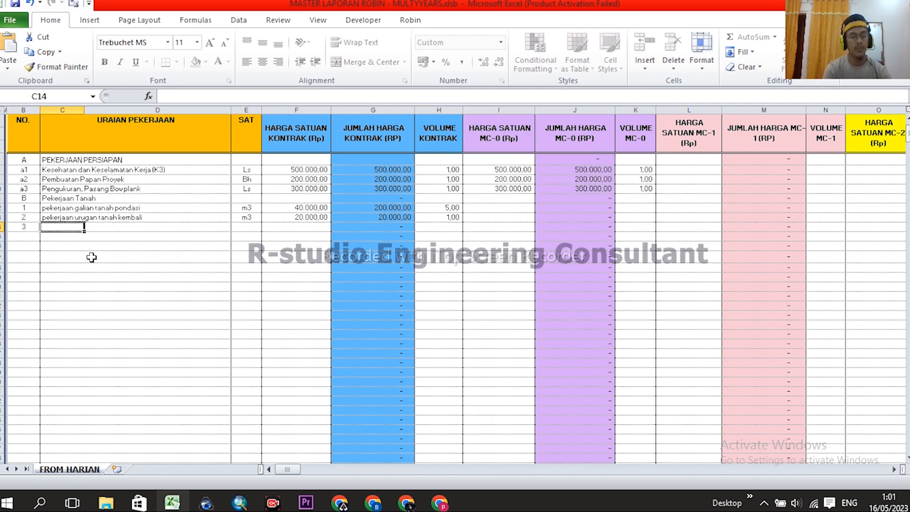
{"action": "type", "text": "pekerjaan"}
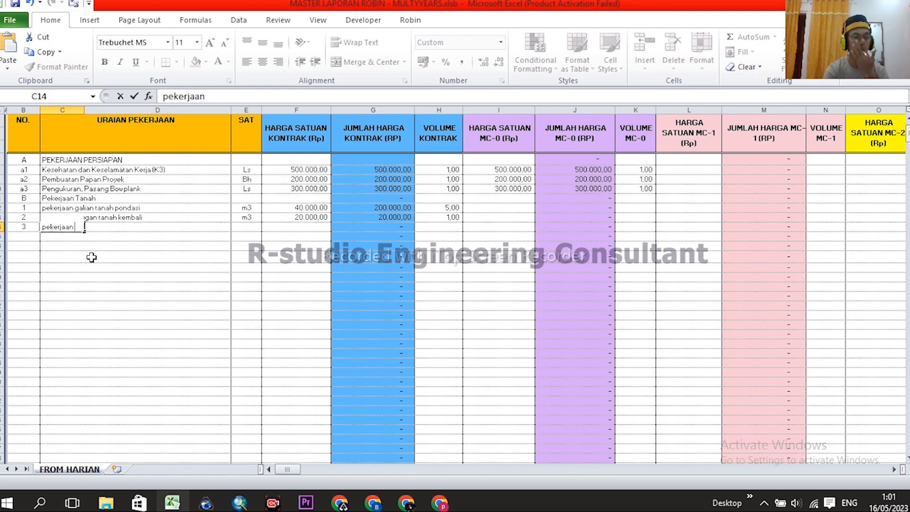
{"action": "type", "text": "uru"}
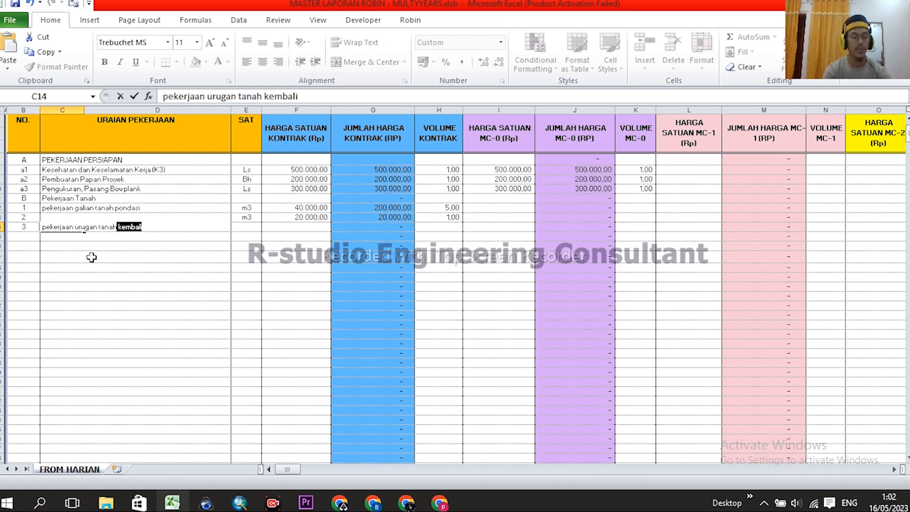
{"action": "type", "text": "gan tanah"}
{"action": "key", "text": "BackSpace"}
{"action": "key", "text": "Return"}
- Give item 3 unit m3, unit price 100.000 and contract volume 3
{"action": "left_click", "coordinate": [241, 227]}
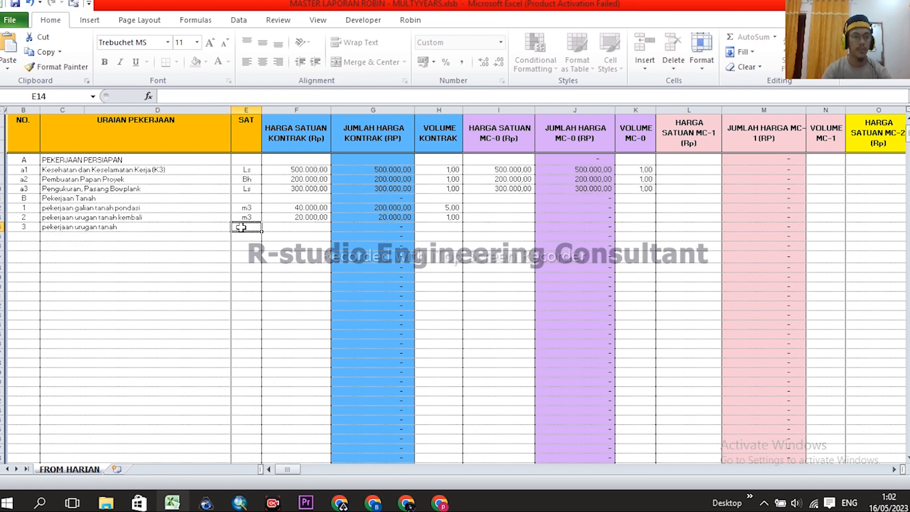
{"action": "type", "text": "m3"}
{"action": "left_click", "coordinate": [316, 229]}
{"action": "type", "text": "100000"}
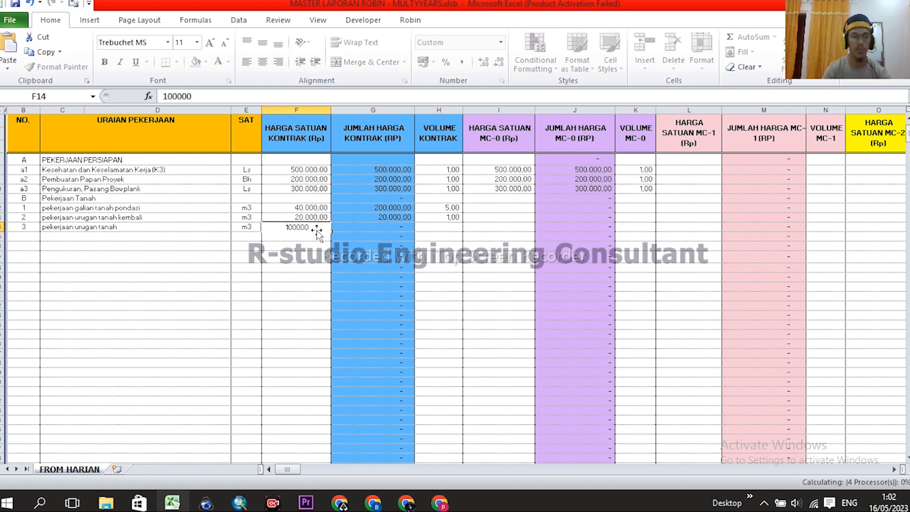
{"action": "key", "text": "Return"}
{"action": "left_click", "coordinate": [441, 229]}
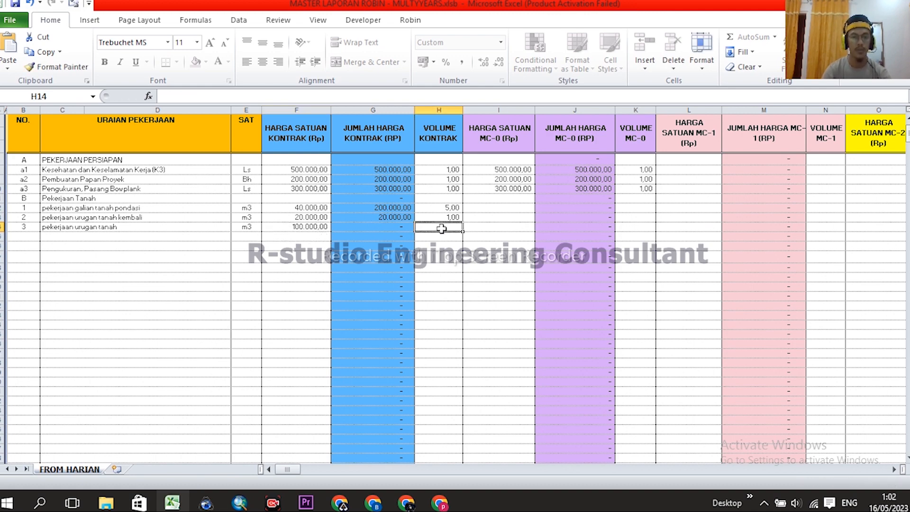
{"action": "type", "text": "3"}
{"action": "key", "text": "Return"}
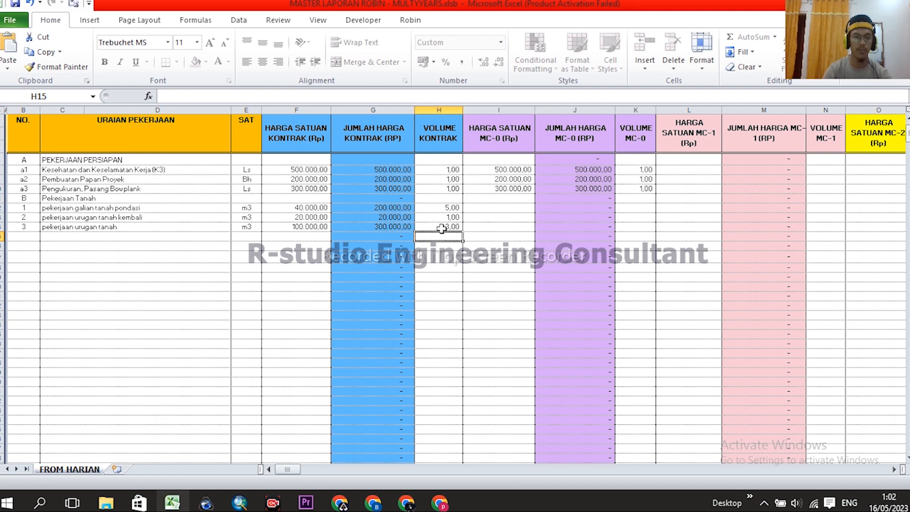
{"action": "left_click", "coordinate": [66, 236]}
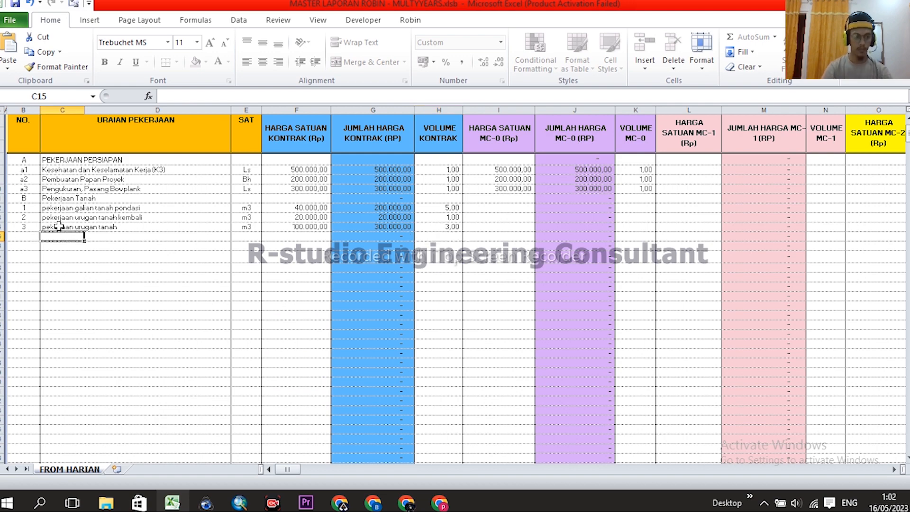
- Add section C PEKERJAAN PONDASI in row 15 and start foundation item 1 with its description
{"action": "left_click", "coordinate": [32, 237]}
{"action": "type", "text": "C"}
{"action": "left_click", "coordinate": [66, 240]}
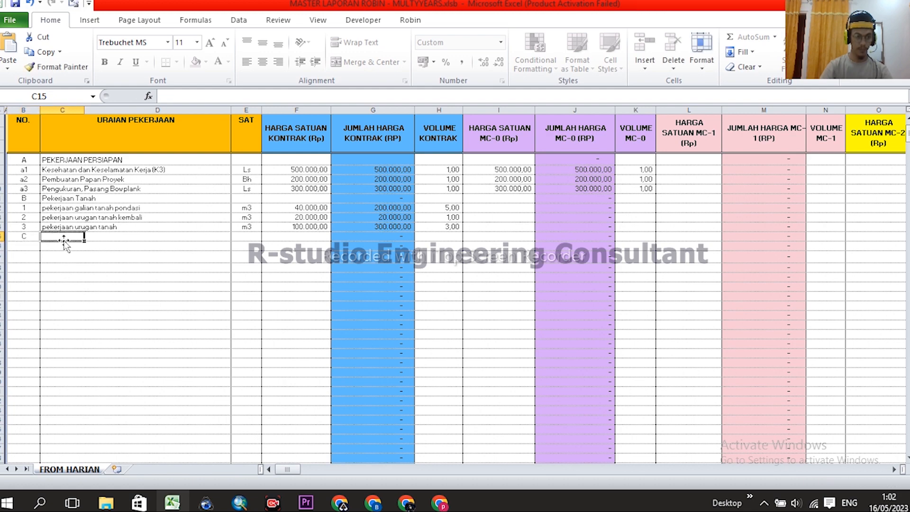
{"action": "type", "text": "PEKE"}
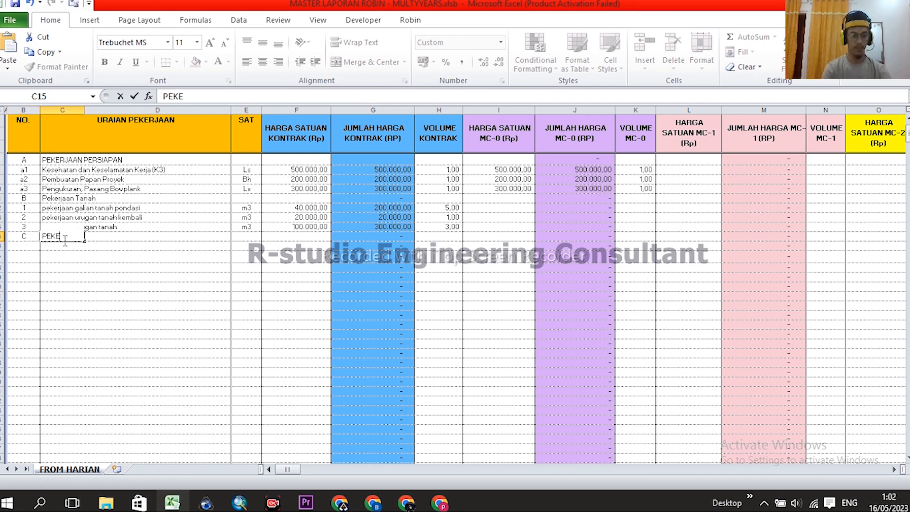
{"action": "type", "text": "RJAAN PONDASI"}
{"action": "key", "text": "Return"}
{"action": "left_click", "coordinate": [28, 245]}
{"action": "type", "text": "1"}
{"action": "key", "text": "Tab"}
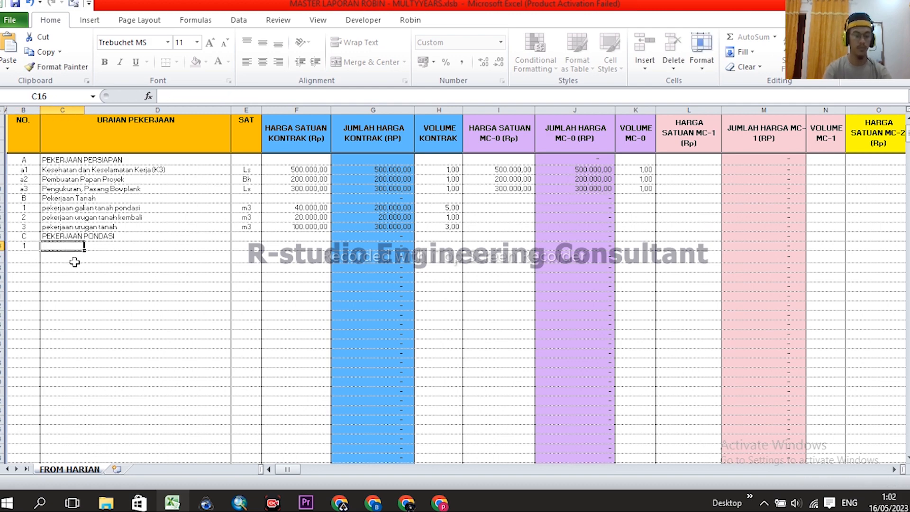
{"action": "type", "text": "Pekerjaan "}
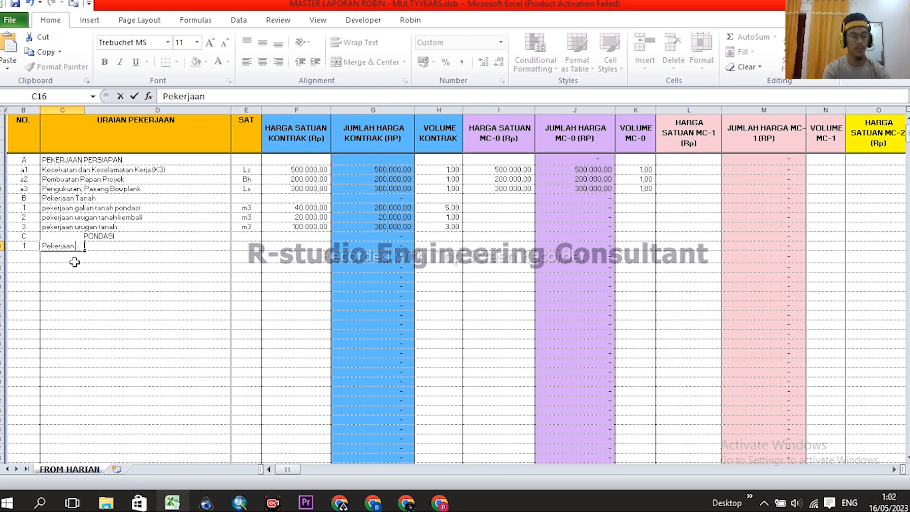
{"action": "type", "text": "Ba"}
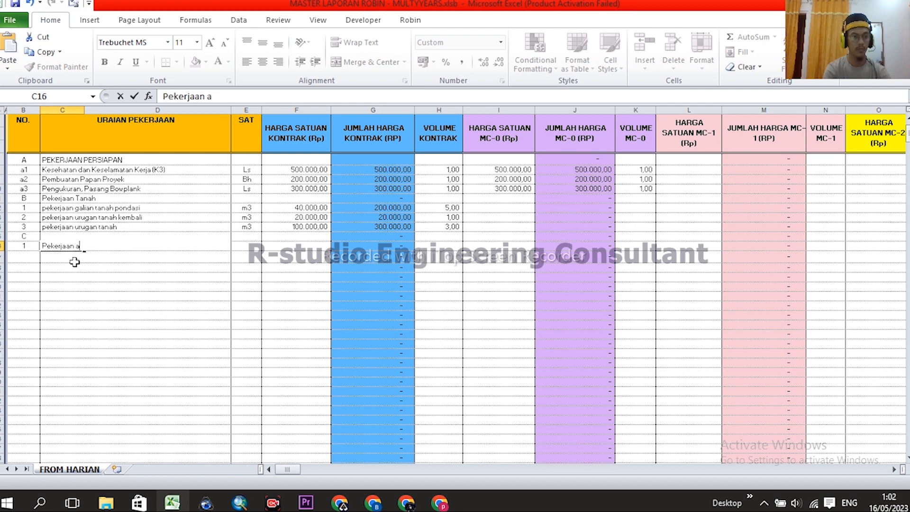
{"action": "type", "text": "mping"}
- Give the Pekerjaan anstamping row unit m3, unit price 50.000 and volume 5
{"action": "key", "text": "Return"}
{"action": "left_click", "coordinate": [241, 247]}
{"action": "type", "text": "m3"}
{"action": "key", "text": "Return"}
{"action": "left_click", "coordinate": [303, 246]}
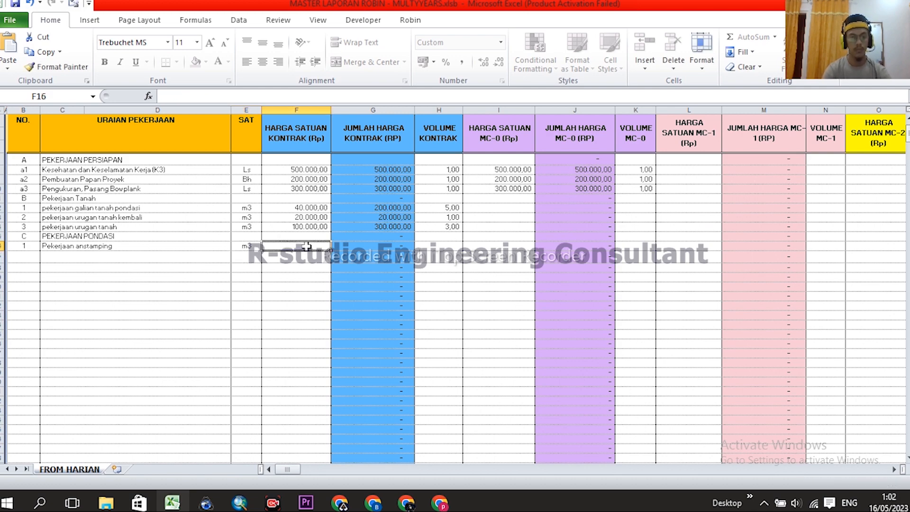
{"action": "type", "text": "50000"}
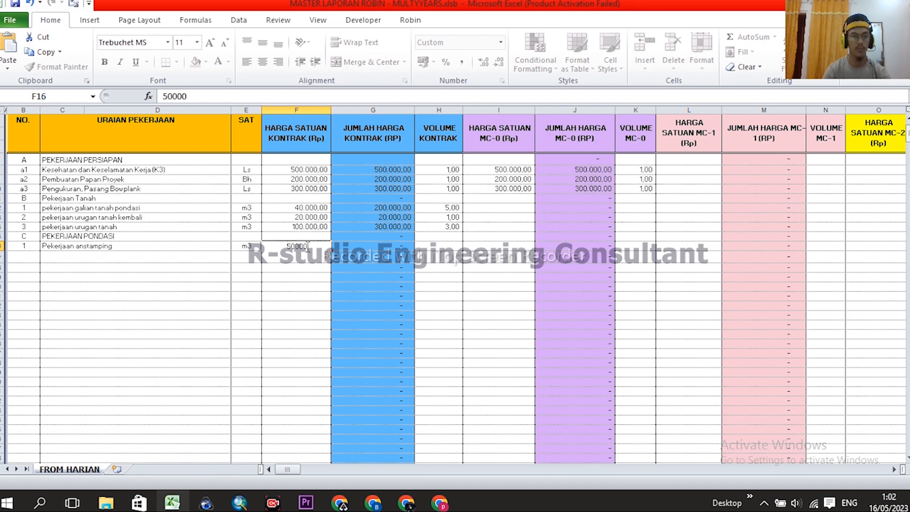
{"action": "key", "text": "Return"}
{"action": "left_click", "coordinate": [435, 246]}
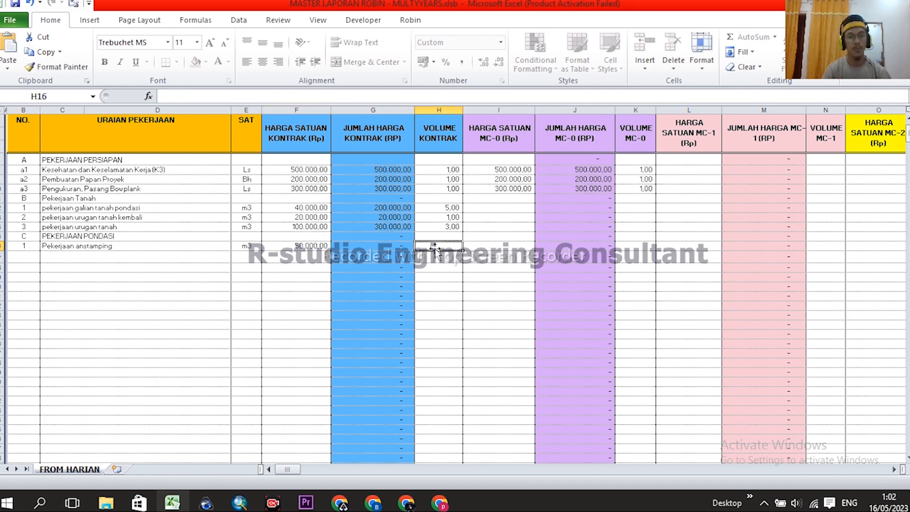
{"action": "type", "text": "5"}
{"action": "key", "text": "Return"}
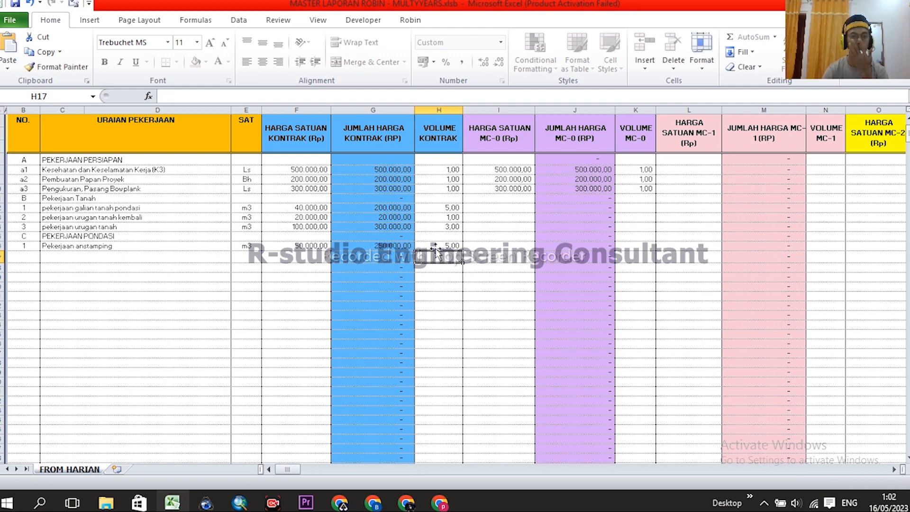
- Number row 17 as foundation item 2
{"action": "left_click", "coordinate": [30, 254]}
{"action": "type", "text": "2"}
{"action": "key", "text": "Return"}
{"action": "left_click", "coordinate": [55, 266]}
{"action": "left_click", "coordinate": [55, 254]}
- Fill row 17 with 'pekerjaan pas.pondasi mortan tipe.n', m3, 750.000 unit price and volume 15
{"action": "type", "text": "pekerjaan"}
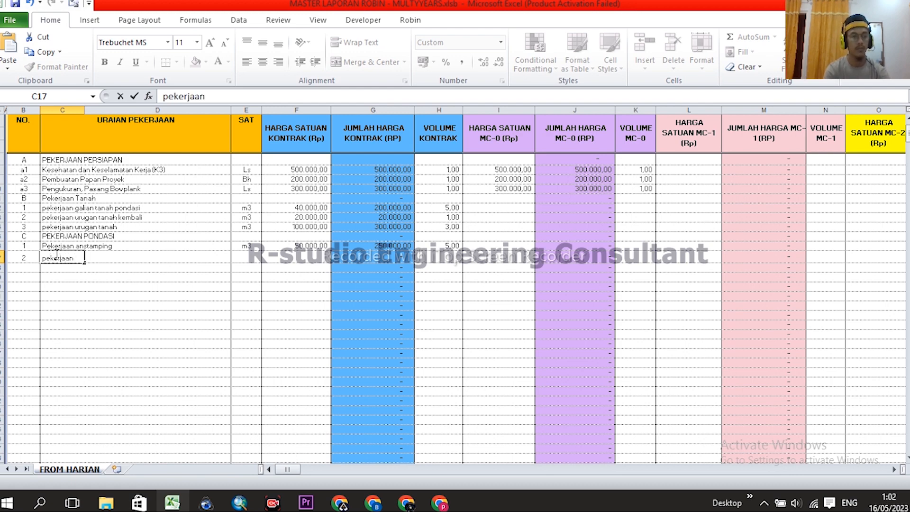
{"action": "type", "text": " pas.pondasi"}
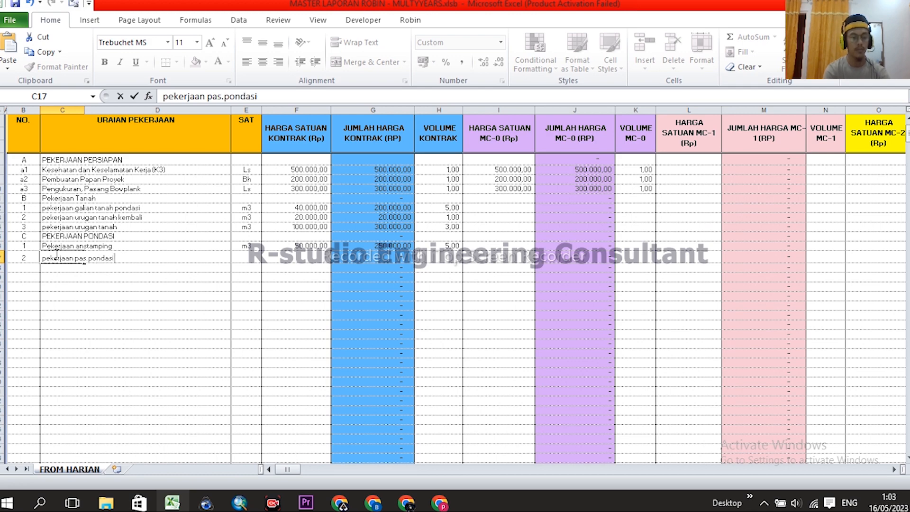
{"action": "key", "text": "BackSpace"}
{"action": "key", "text": "BackSpace"}
{"action": "type", "text": "an tipe.n"}
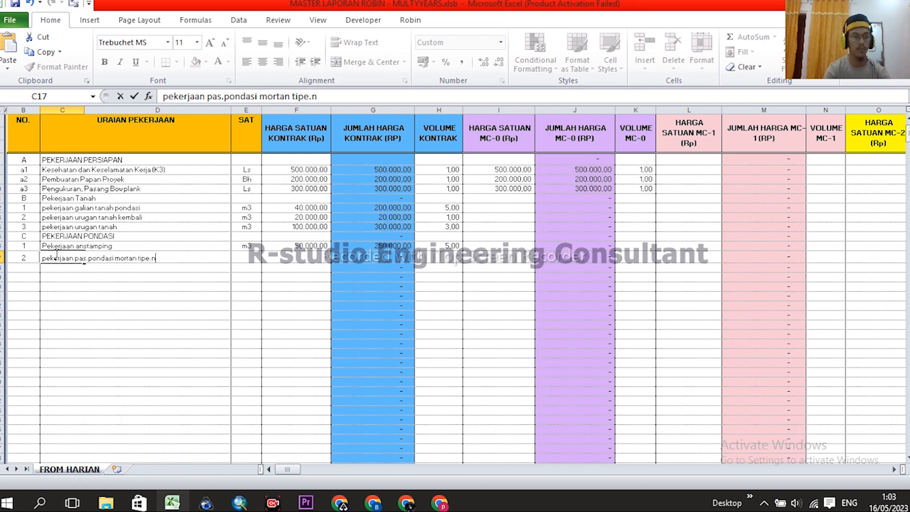
{"action": "left_click", "coordinate": [246, 258]}
{"action": "type", "text": "m3"}
{"action": "left_click", "coordinate": [309, 257]}
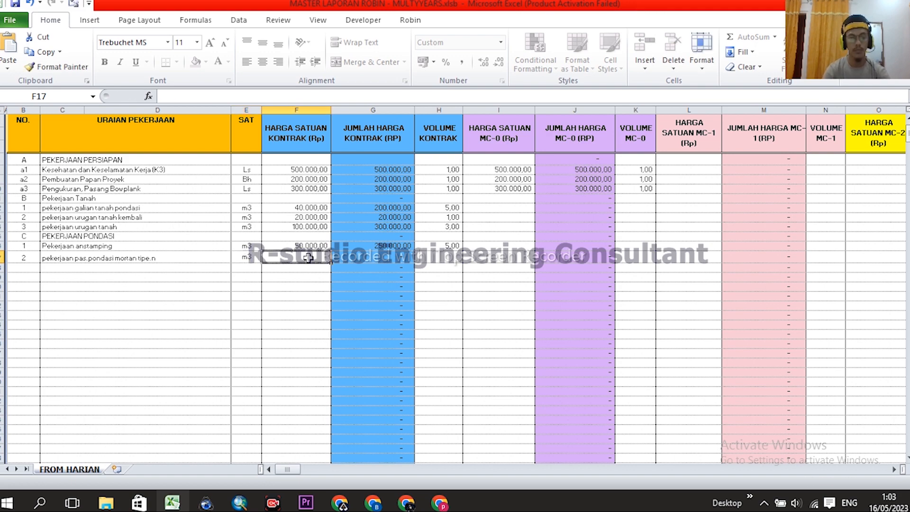
{"action": "type", "text": "750.000"}
{"action": "key", "text": "Return"}
{"action": "left_click", "coordinate": [424, 256]}
{"action": "type", "text": "1"}
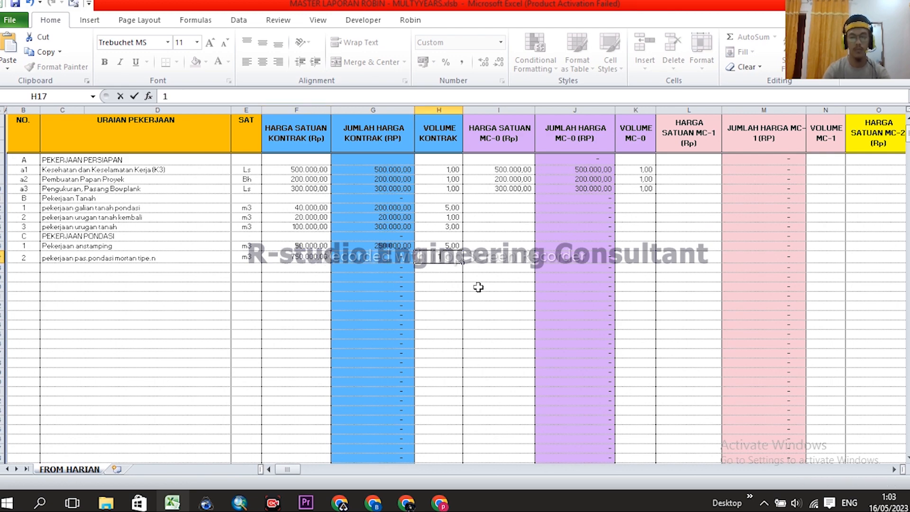
{"action": "type", "text": "5"}
{"action": "key", "text": "Return"}
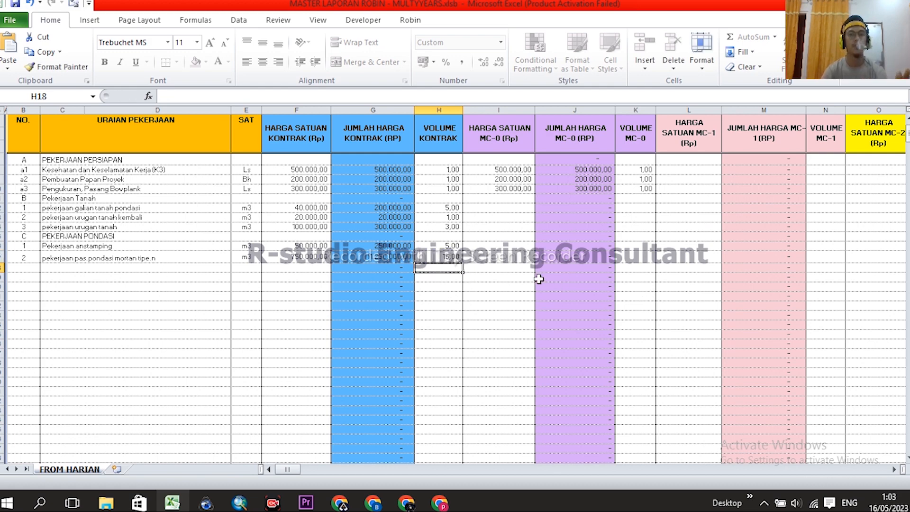
- Delete the MC-0 unit prices and volumes in I7:I10 and K7:K10 for the preparation items
{"action": "scroll", "coordinate": [499, 287], "scroll_direction": "up", "scroll_amount": 1}
{"action": "scroll", "coordinate": [517, 291], "scroll_direction": "down", "scroll_amount": 1}
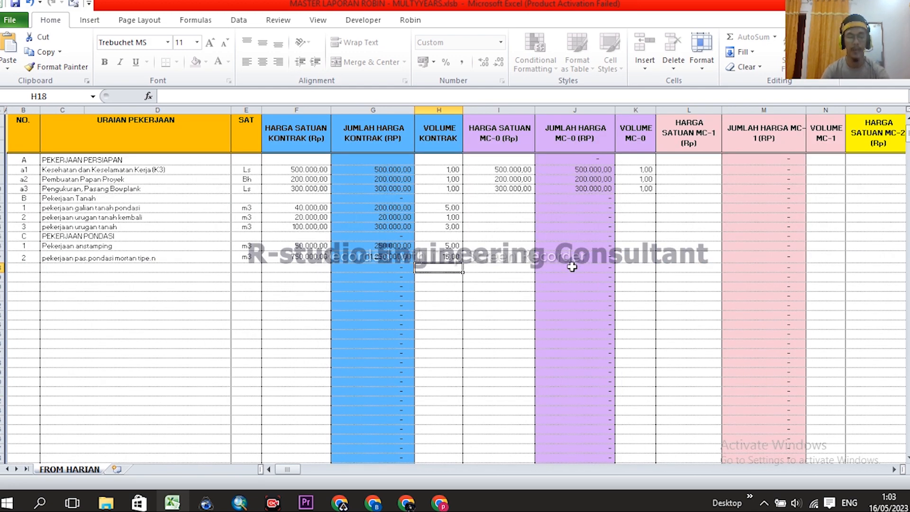
{"action": "scroll", "coordinate": [570, 259], "scroll_direction": "up", "scroll_amount": 1}
{"action": "scroll", "coordinate": [578, 253], "scroll_direction": "down", "scroll_amount": 1}
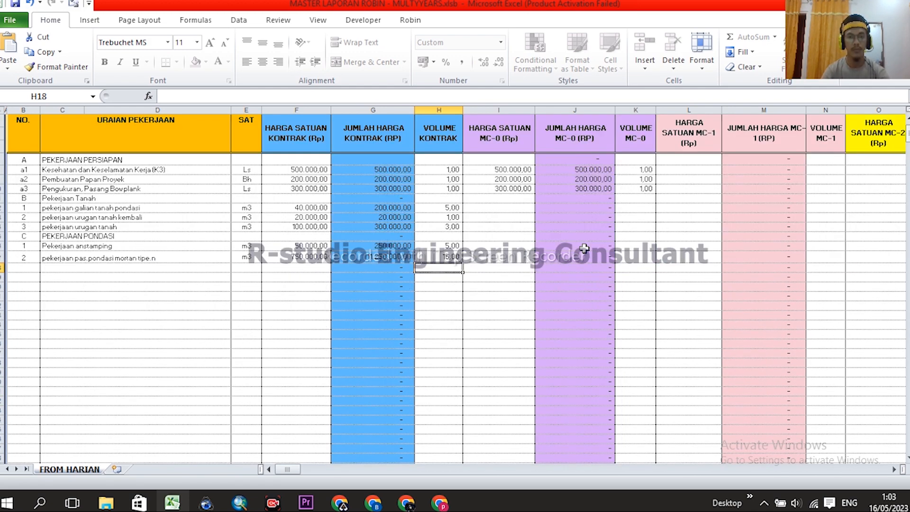
{"action": "scroll", "coordinate": [568, 264], "scroll_direction": "up", "scroll_amount": 1}
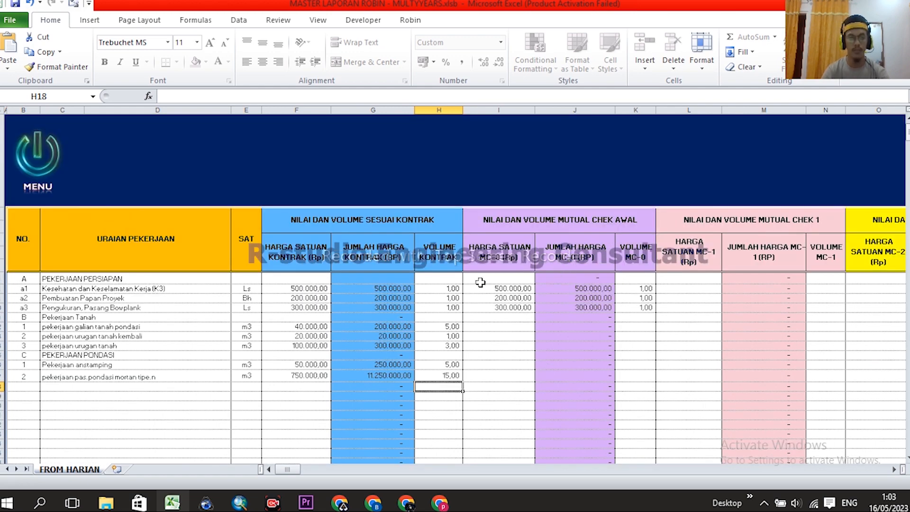
{"action": "scroll", "coordinate": [480, 285], "scroll_direction": "down", "scroll_amount": 1}
{"action": "scroll", "coordinate": [497, 310], "scroll_direction": "up", "scroll_amount": 1}
{"action": "scroll", "coordinate": [535, 254], "scroll_direction": "down", "scroll_amount": 1}
{"action": "left_click_drag", "start_coordinate": [502, 161], "coordinate": [645, 192]}
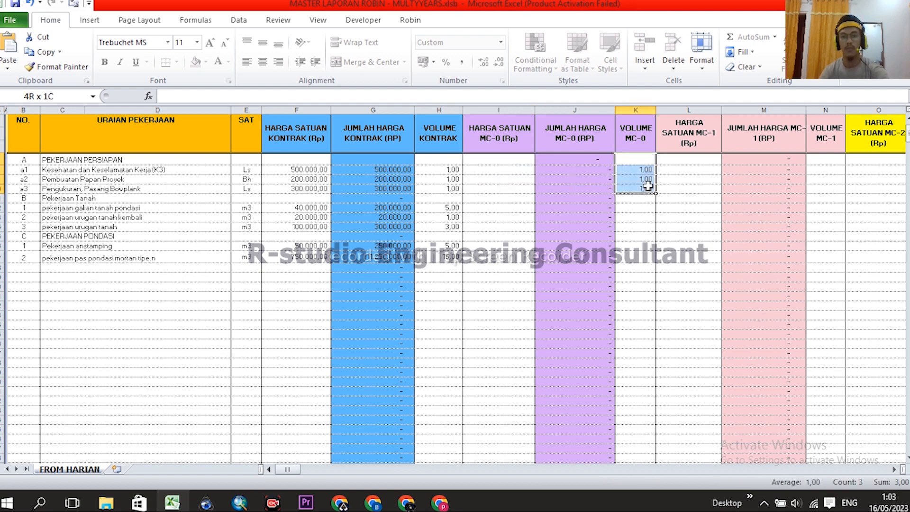
{"action": "left_click", "coordinate": [500, 240]}
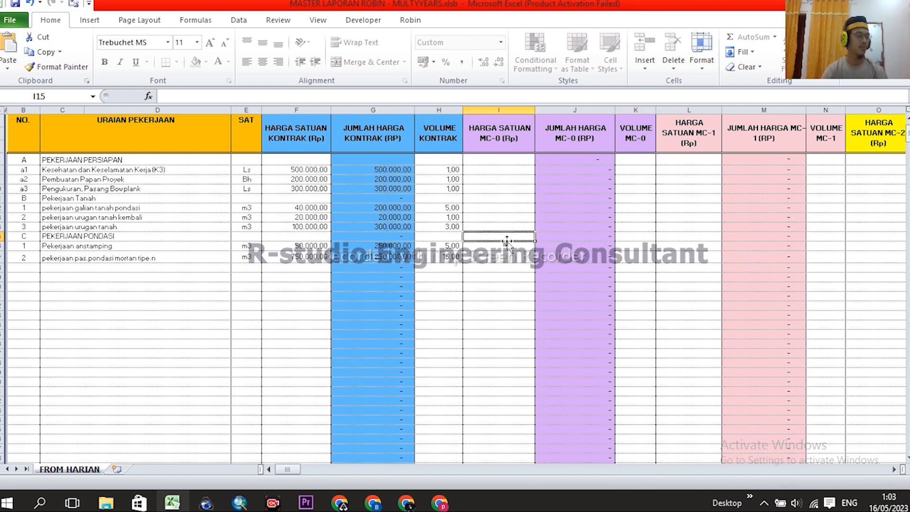
{"action": "scroll", "coordinate": [509, 249], "scroll_direction": "up", "scroll_amount": 1}
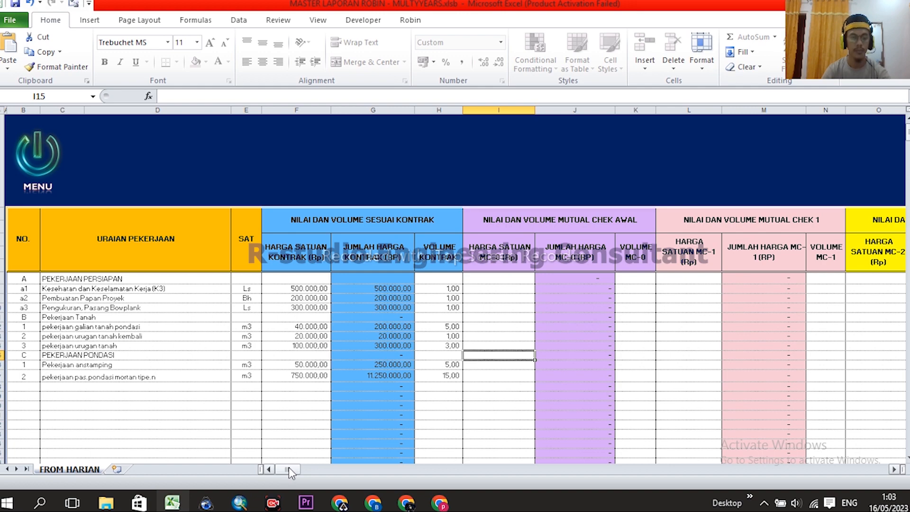
- Select the item number and description columns and the contract values header to inspect them
{"action": "scroll", "coordinate": [359, 309], "scroll_direction": "down", "scroll_amount": 1}
{"action": "scroll", "coordinate": [302, 329], "scroll_direction": "up", "scroll_amount": 1}
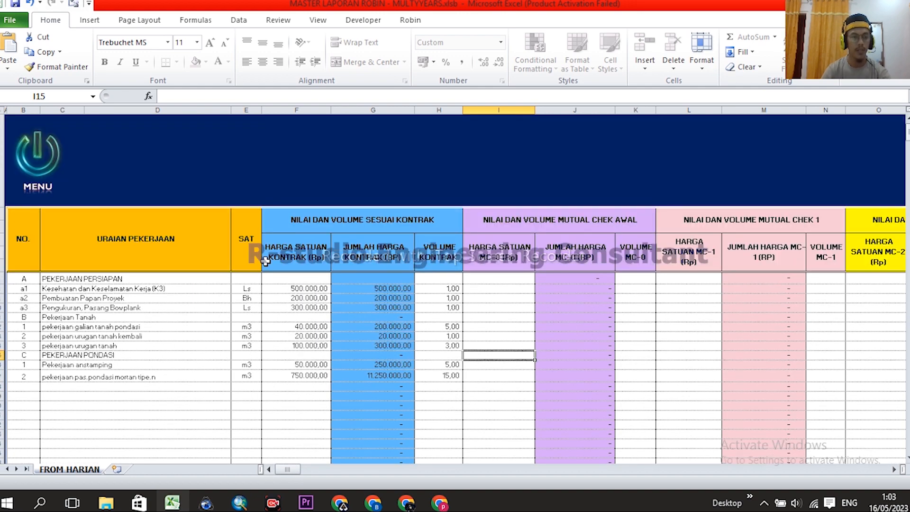
{"action": "scroll", "coordinate": [262, 251], "scroll_direction": "down", "scroll_amount": 1}
{"action": "left_click_drag", "start_coordinate": [24, 160], "coordinate": [138, 435]}
{"action": "scroll", "coordinate": [350, 252], "scroll_direction": "up", "scroll_amount": 1}
{"action": "left_click", "coordinate": [321, 217]}
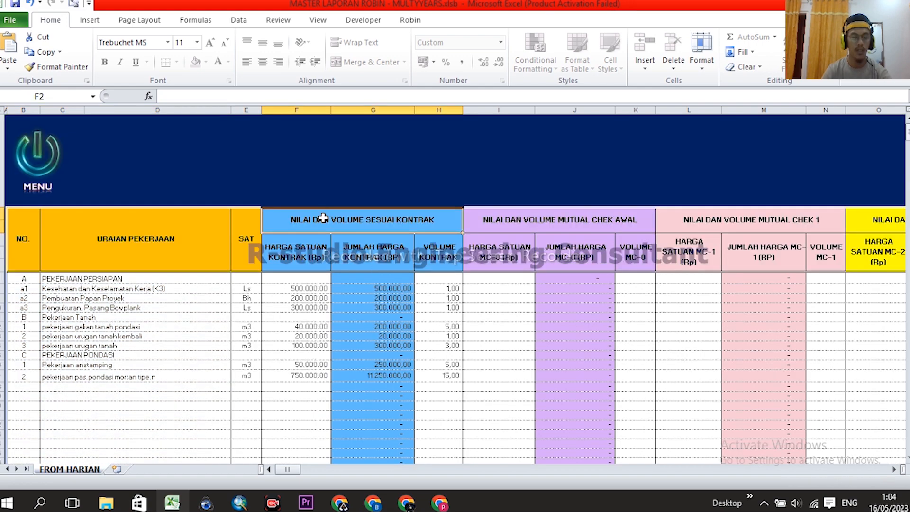
- Scroll right past the change-order columns to the daily dates starting 01/01/23
{"action": "scroll", "coordinate": [331, 215], "scroll_direction": "down", "scroll_amount": 1}
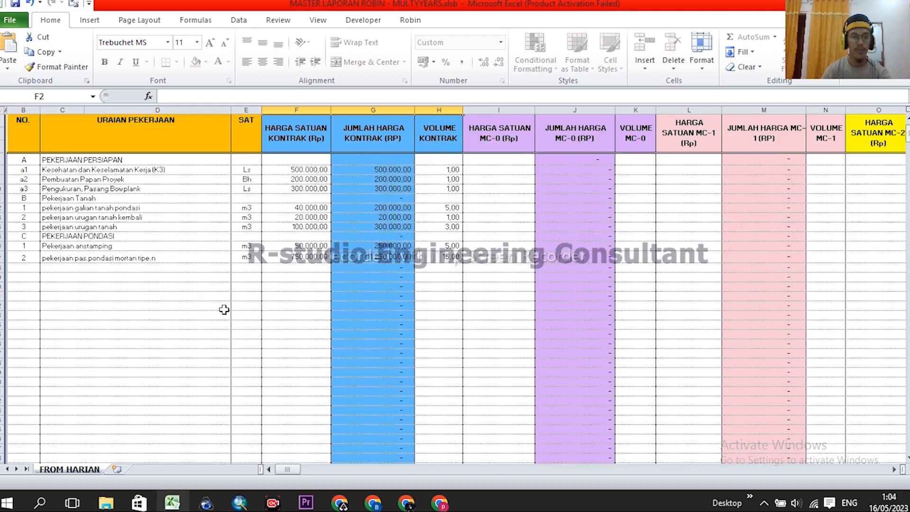
{"action": "scroll", "coordinate": [223, 309], "scroll_direction": "up", "scroll_amount": 1}
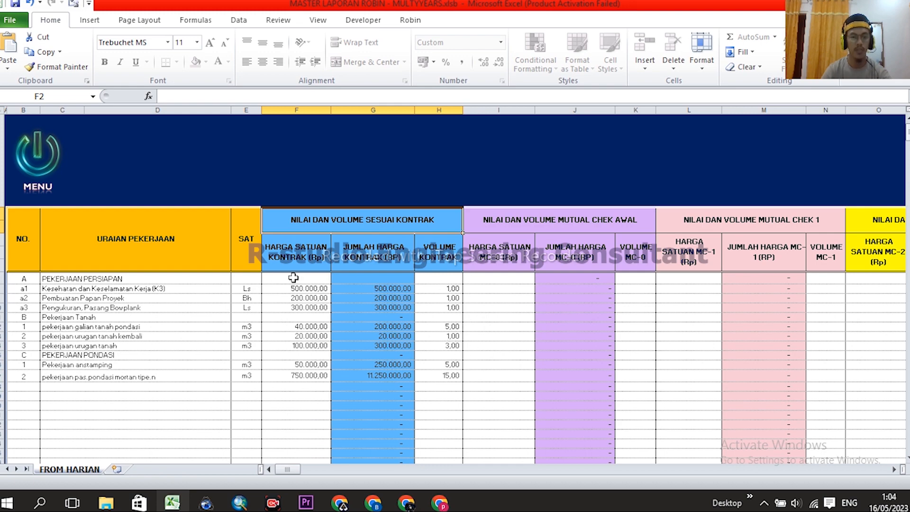
{"action": "mouse_move", "coordinate": [294, 469]}
{"action": "left_mouse_down"}
{"action": "mouse_move", "coordinate": [308, 469]}
{"action": "mouse_move", "coordinate": [289, 469]}
{"action": "left_mouse_up"}
{"action": "left_click_drag", "start_coordinate": [498, 109], "coordinate": [760, 105]}
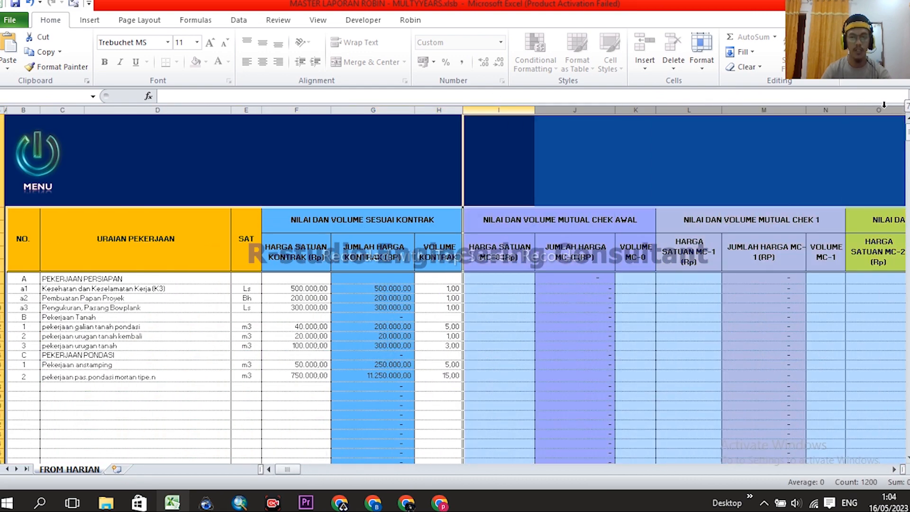
{"action": "left_click_drag", "start_coordinate": [289, 470], "coordinate": [315, 470]}
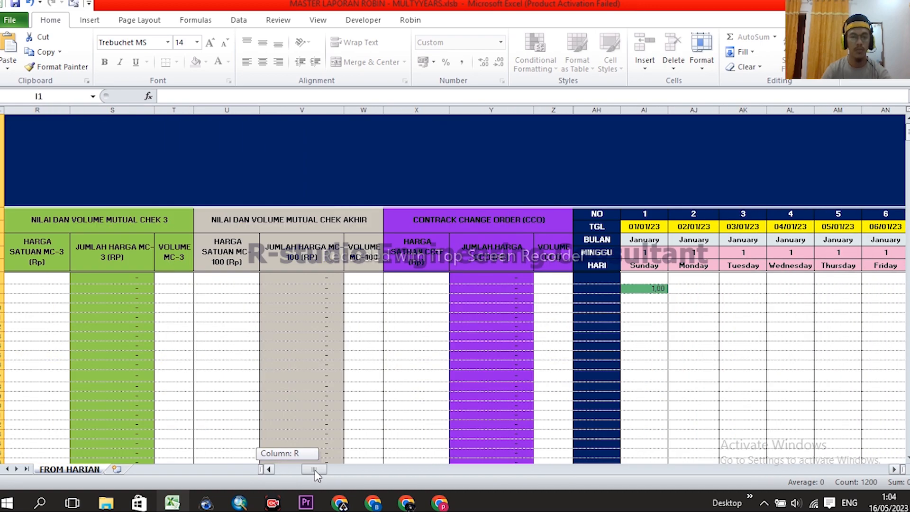
{"action": "left_click_drag", "start_coordinate": [315, 470], "coordinate": [294, 470]}
{"action": "left_click", "coordinate": [280, 290]}
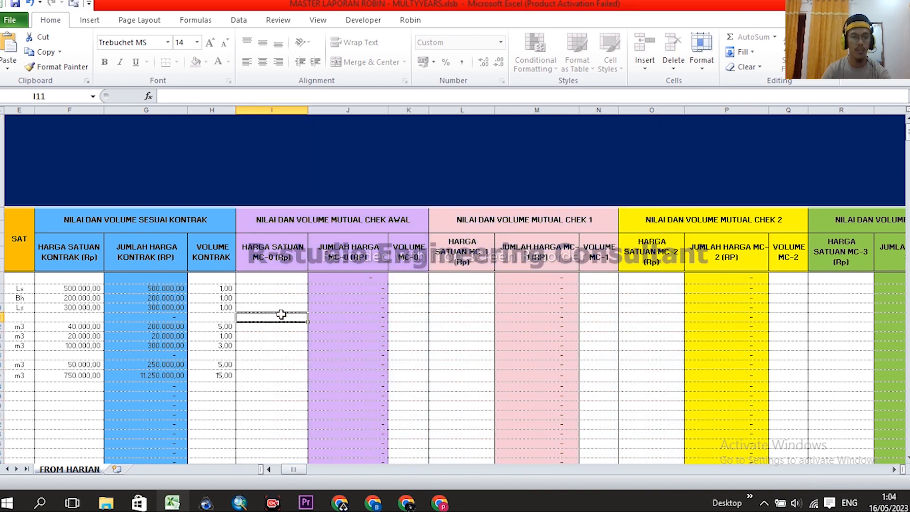
{"action": "left_click_drag", "start_coordinate": [279, 112], "coordinate": [404, 113]}
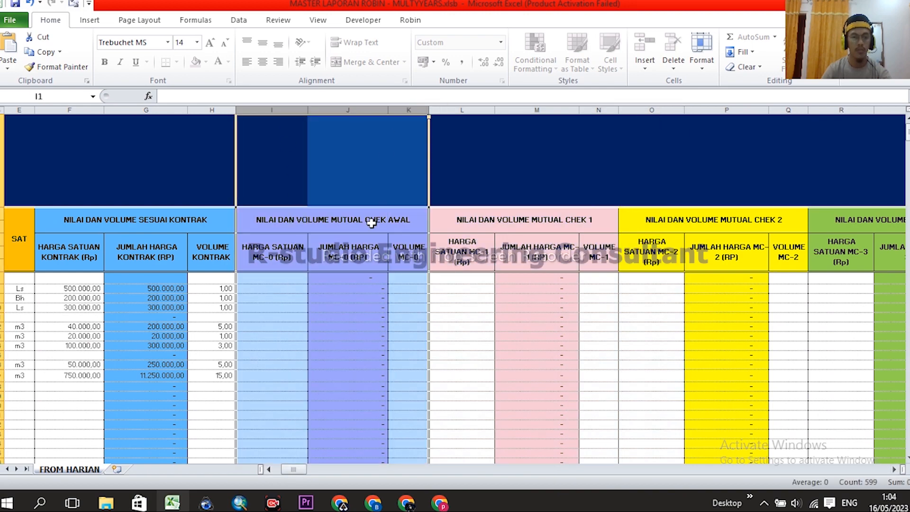
{"action": "left_click", "coordinate": [269, 279]}
{"action": "scroll", "coordinate": [376, 238], "scroll_direction": "down", "scroll_amount": 1}
{"action": "scroll", "coordinate": [355, 278], "scroll_direction": "up", "scroll_amount": 1}
{"action": "middle_click", "coordinate": [355, 288]}
{"action": "middle_click", "coordinate": [372, 312]}
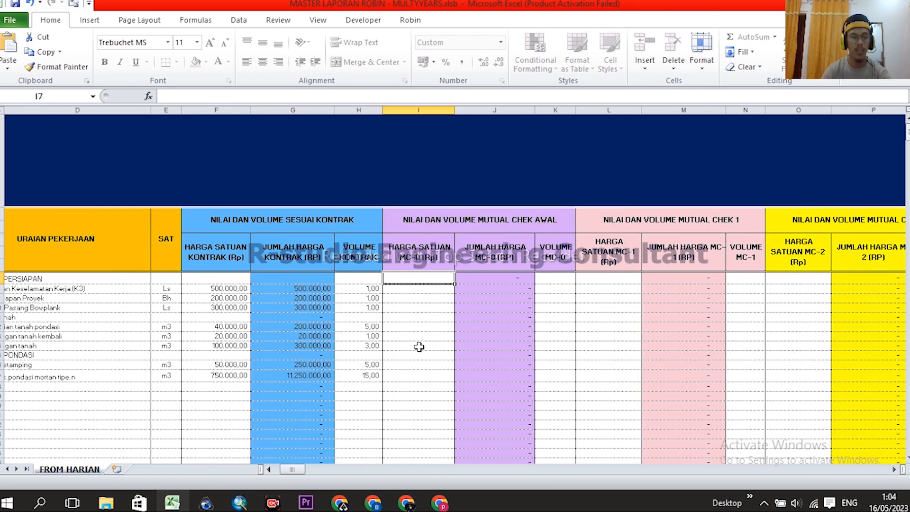
{"action": "left_click", "coordinate": [410, 288]}
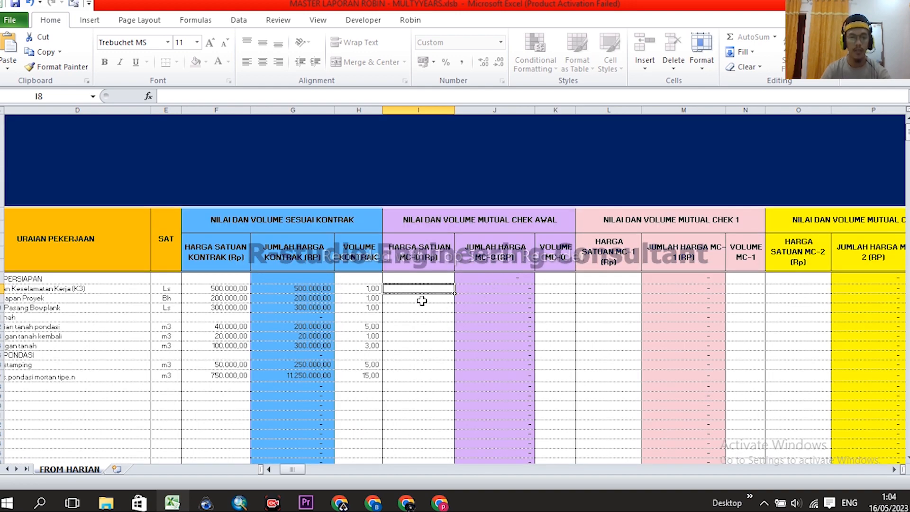
{"action": "left_click", "coordinate": [559, 290]}
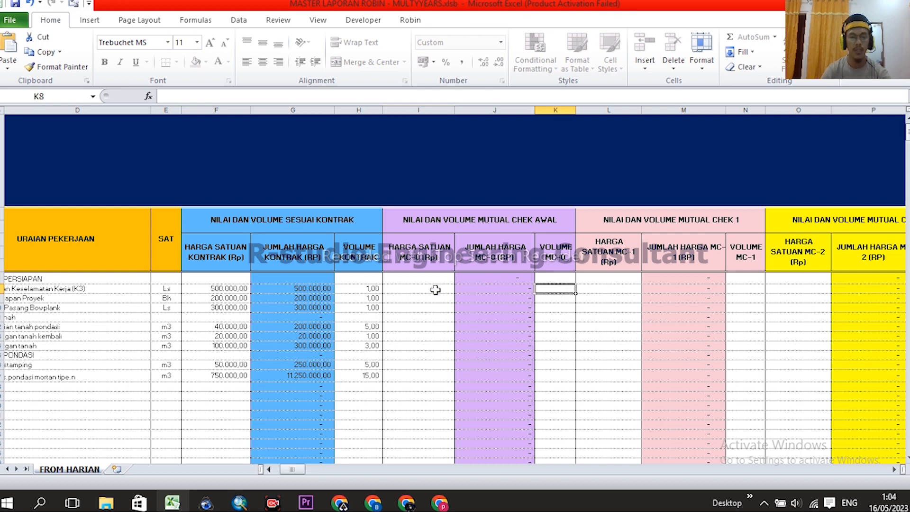
{"action": "left_click_drag", "start_coordinate": [363, 288], "coordinate": [370, 376]}
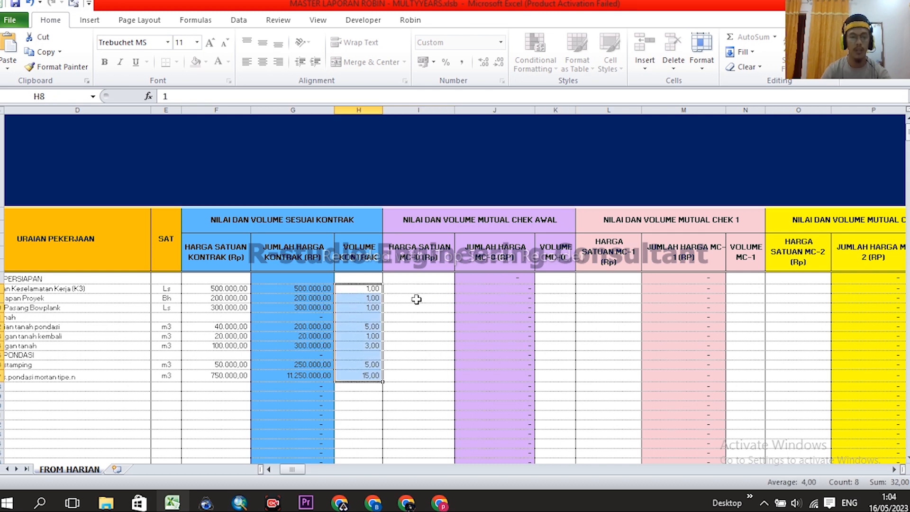
{"action": "left_click_drag", "start_coordinate": [372, 288], "coordinate": [371, 375]}
{"action": "left_click", "coordinate": [428, 290]}
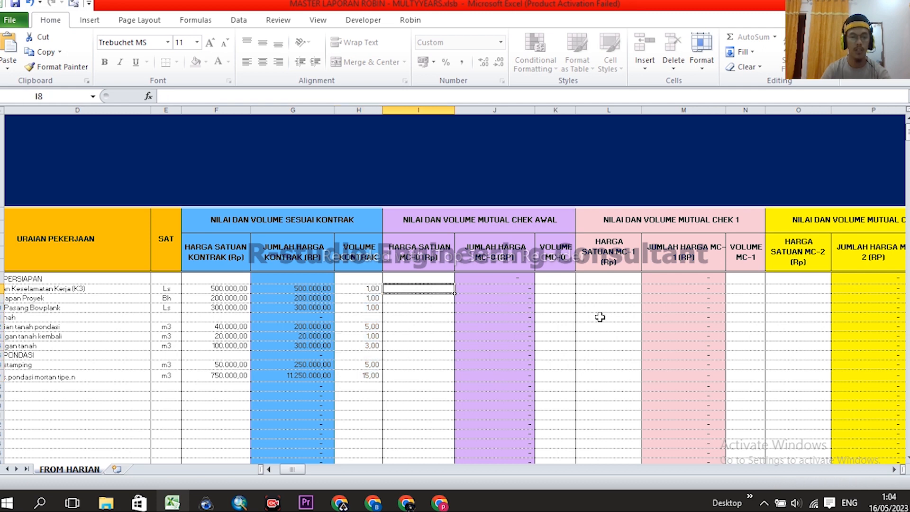
{"action": "left_click", "coordinate": [559, 288]}
{"action": "left_click_drag", "start_coordinate": [555, 288], "coordinate": [557, 377]}
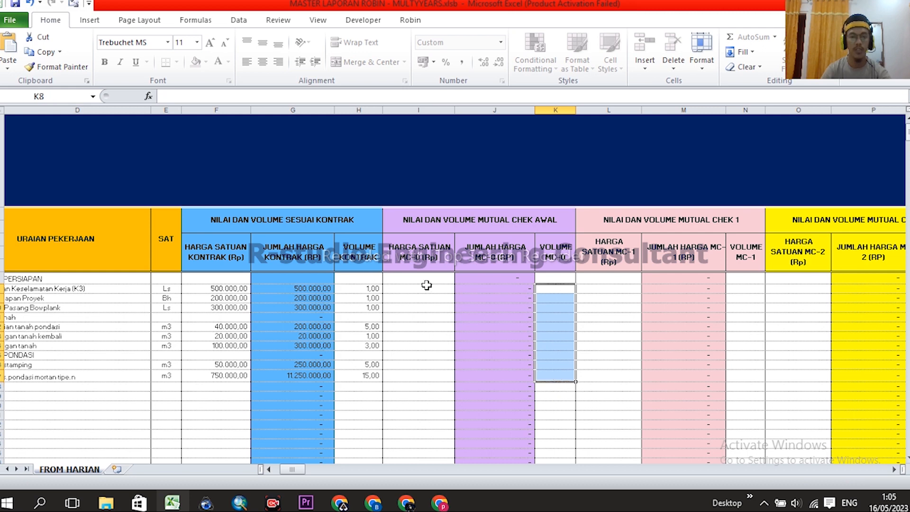
{"action": "left_click_drag", "start_coordinate": [424, 108], "coordinate": [552, 110]}
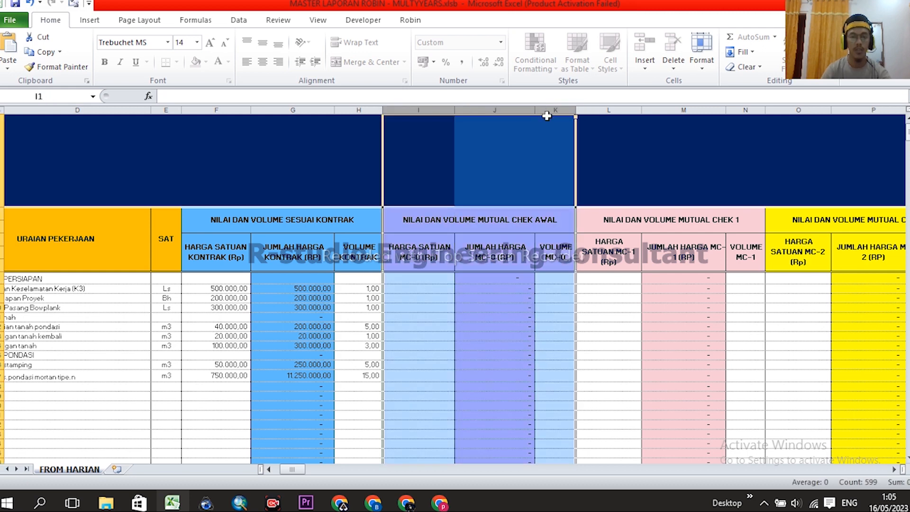
{"action": "left_click_drag", "start_coordinate": [298, 470], "coordinate": [304, 472]}
{"action": "left_click_drag", "start_coordinate": [88, 110], "coordinate": [215, 114]}
{"action": "left_click_drag", "start_coordinate": [279, 108], "coordinate": [404, 107]}
{"action": "left_click_drag", "start_coordinate": [482, 109], "coordinate": [596, 109]}
{"action": "left_click_drag", "start_coordinate": [290, 470], "coordinate": [291, 468]}
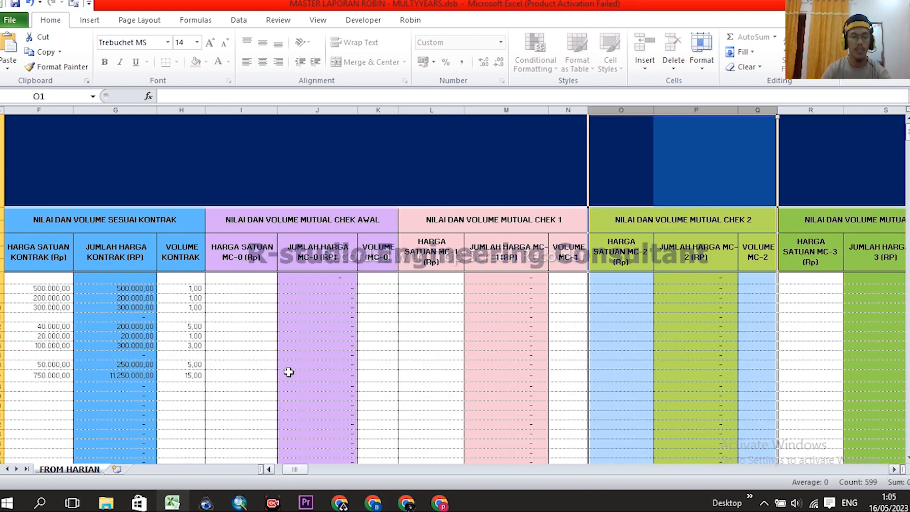
{"action": "left_click_drag", "start_coordinate": [255, 288], "coordinate": [246, 377]}
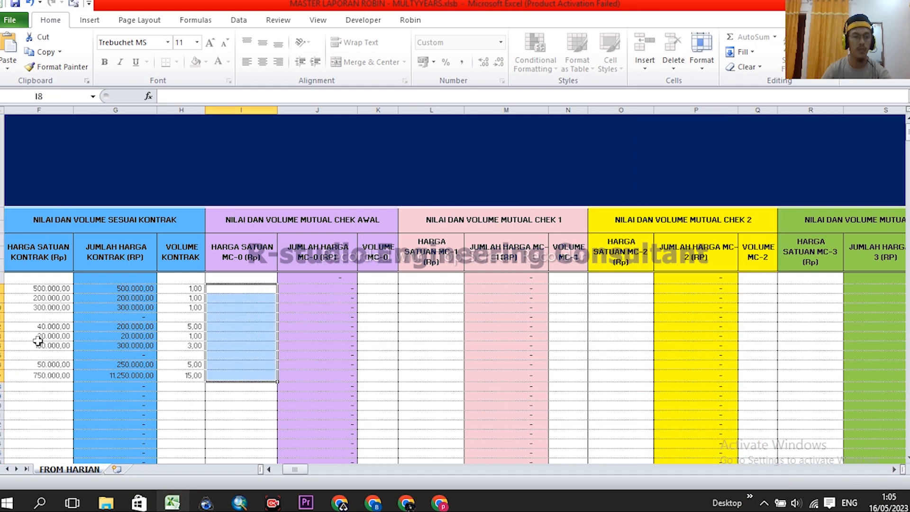
- Select the contract unit prices F8:F17, then scroll right to the daily timeline
{"action": "left_click_drag", "start_coordinate": [51, 290], "coordinate": [51, 375]}
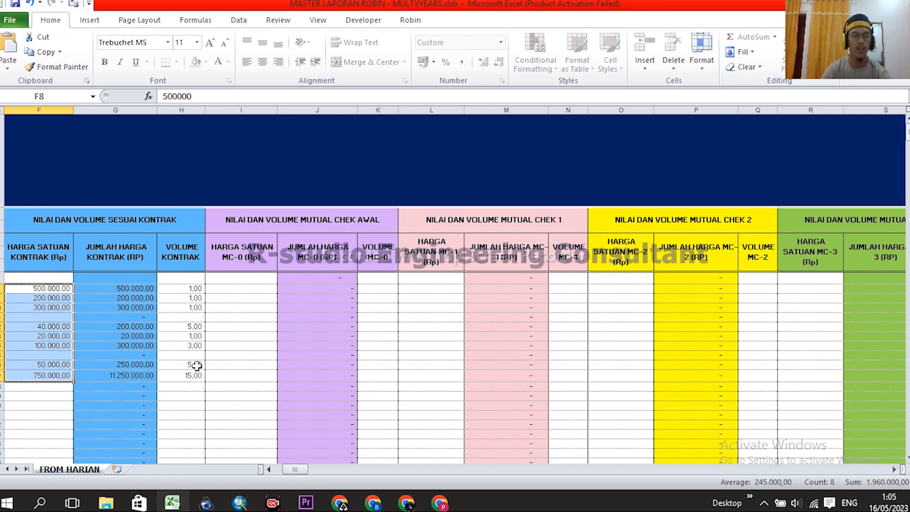
{"action": "mouse_move", "coordinate": [297, 469]}
{"action": "left_mouse_down"}
{"action": "mouse_move", "coordinate": [304, 469]}
{"action": "mouse_move", "coordinate": [291, 474]}
{"action": "left_mouse_up"}
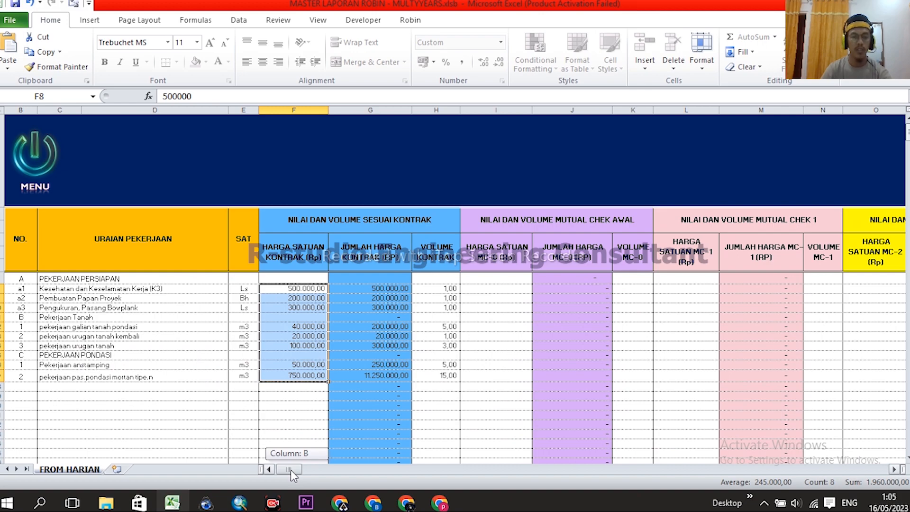
{"action": "left_click_drag", "start_coordinate": [291, 470], "coordinate": [332, 474]}
{"action": "scroll", "coordinate": [219, 243], "scroll_direction": "down", "scroll_amount": 1}
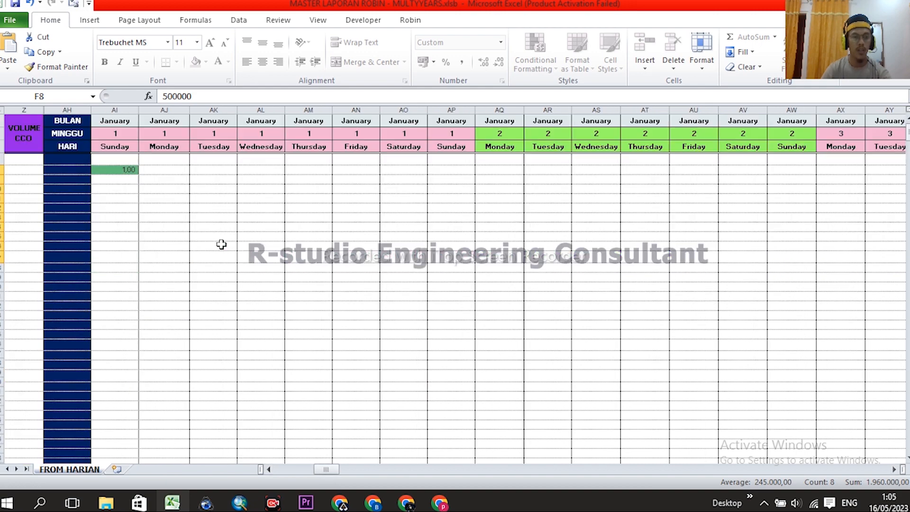
{"action": "scroll", "coordinate": [235, 260], "scroll_direction": "up", "scroll_amount": 1}
- Inspect the green 1,00 bar in AI8 and the first date 01/01/23 in AI3
{"action": "left_click", "coordinate": [128, 288]}
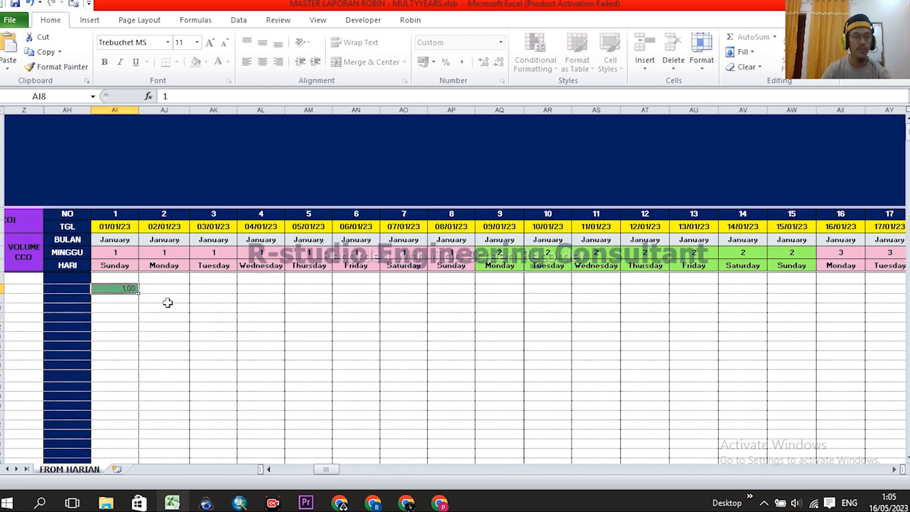
{"action": "left_click", "coordinate": [111, 225]}
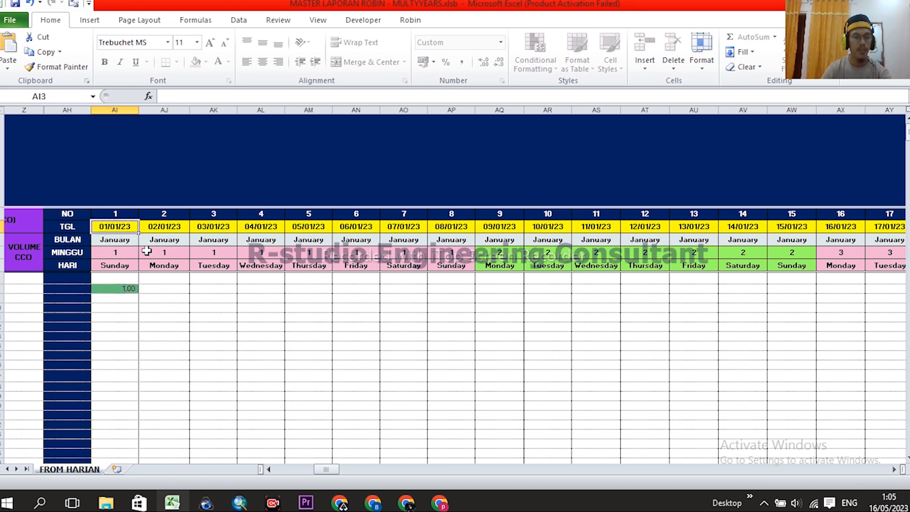
{"action": "left_click", "coordinate": [120, 242]}
{"action": "left_click", "coordinate": [115, 228]}
{"action": "left_click", "coordinate": [126, 288]}
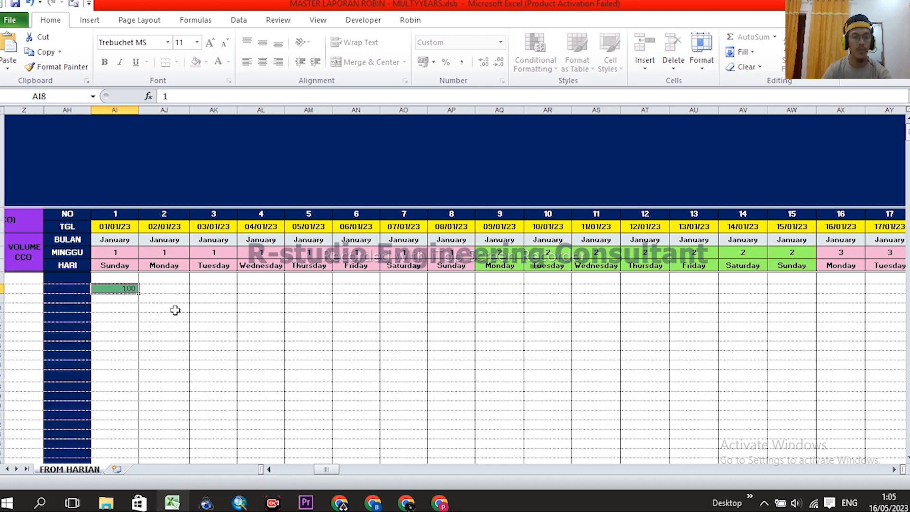
- Inspect the neighbouring timeline cells AJ9 to AN8 around the 1,00 bar
{"action": "left_click_drag", "start_coordinate": [331, 468], "coordinate": [327, 468]}
{"action": "left_click", "coordinate": [329, 294]}
{"action": "left_click", "coordinate": [421, 296]}
{"action": "left_click", "coordinate": [469, 296]}
{"action": "left_click", "coordinate": [508, 287]}
{"action": "left_click", "coordinate": [471, 288]}
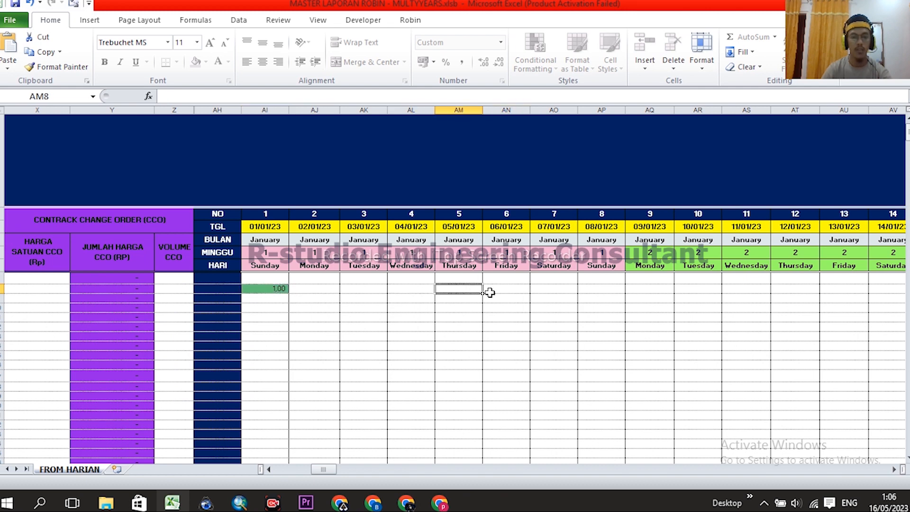
{"action": "scroll", "coordinate": [526, 306], "scroll_direction": "down", "scroll_amount": 3}
{"action": "scroll", "coordinate": [489, 312], "scroll_direction": "up", "scroll_amount": 3}
{"action": "left_click", "coordinate": [277, 299]}
{"action": "left_click", "coordinate": [308, 300]}
{"action": "left_click", "coordinate": [276, 288]}
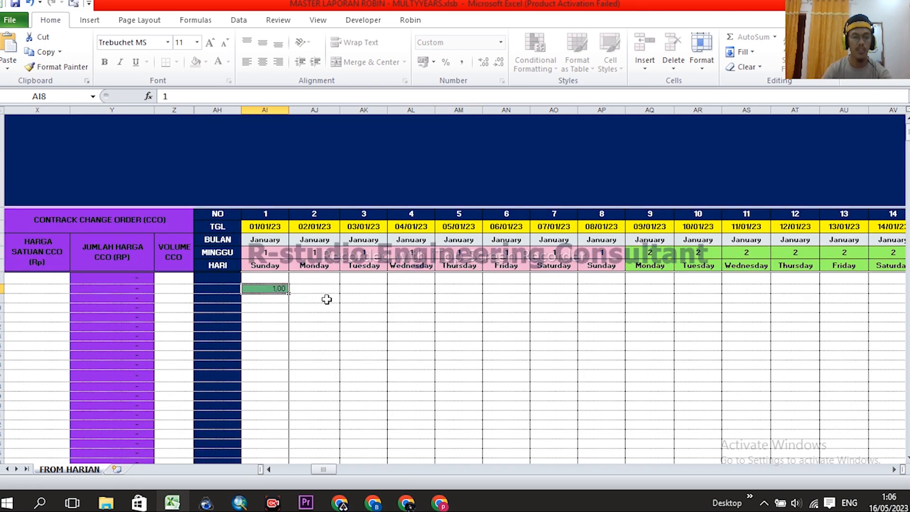
- Scroll the sheet back left and bring up the View ribbon's window-layout options
{"action": "scroll", "coordinate": [443, 332], "scroll_direction": "left", "scroll_amount": 1}
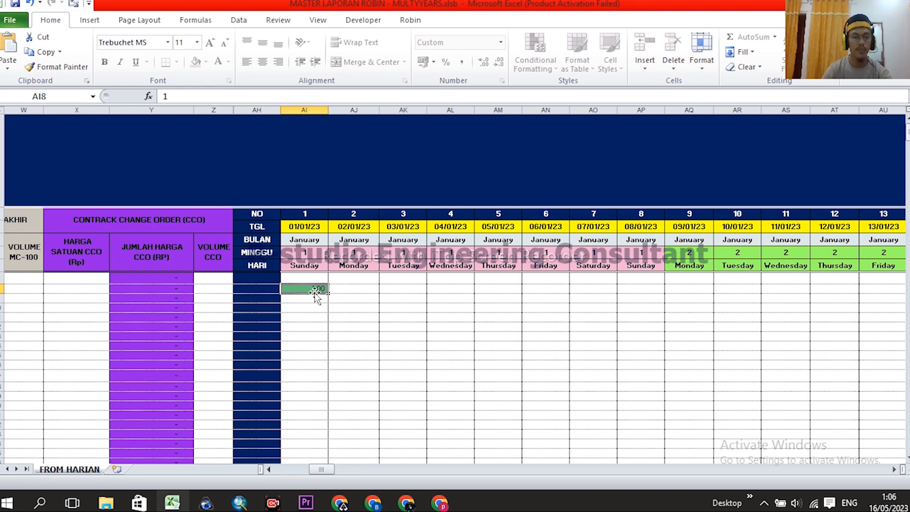
{"action": "scroll", "coordinate": [416, 331], "scroll_direction": "left", "scroll_amount": 2}
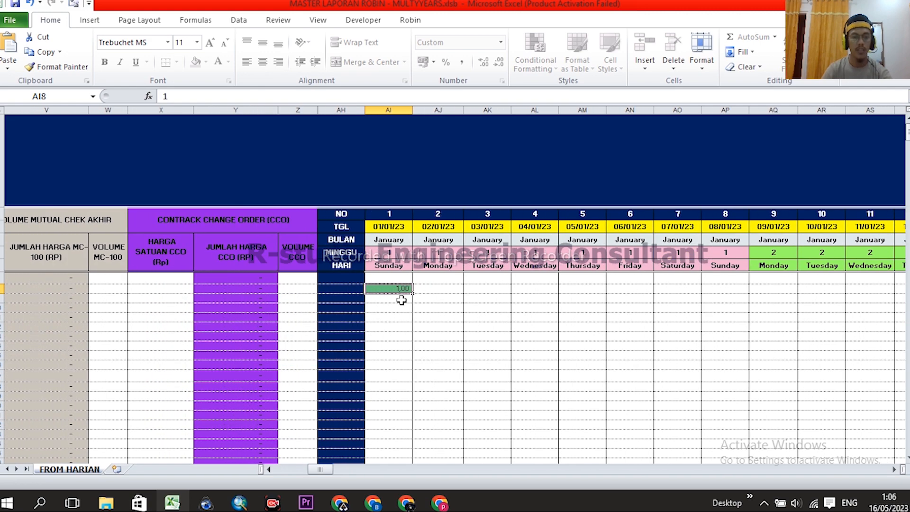
{"action": "scroll", "coordinate": [520, 339], "scroll_direction": "left", "scroll_amount": 1}
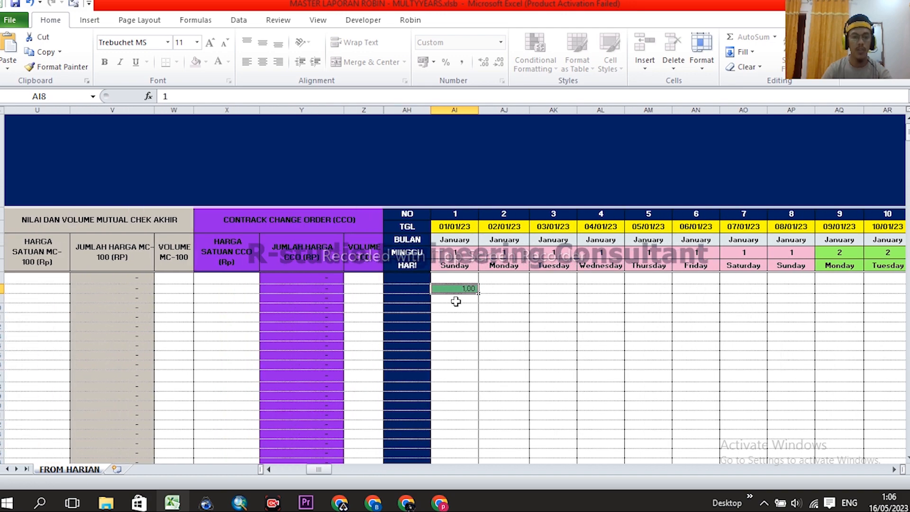
{"action": "scroll", "coordinate": [521, 338], "scroll_direction": "right", "scroll_amount": 2}
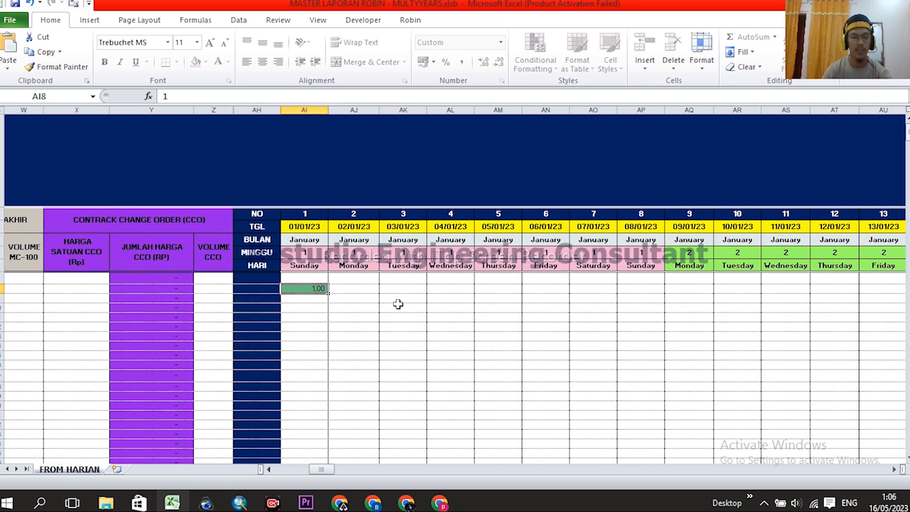
{"action": "scroll", "coordinate": [380, 337], "scroll_direction": "left", "scroll_amount": 3}
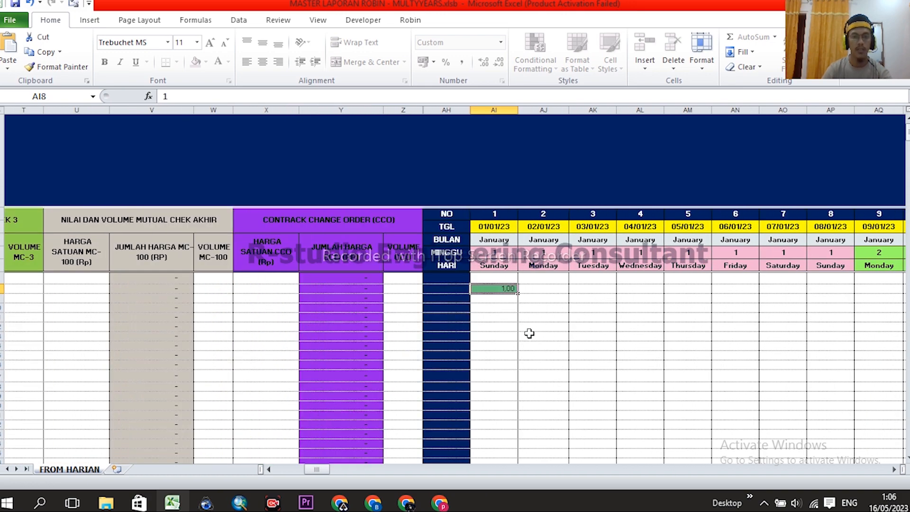
{"action": "left_click", "coordinate": [315, 24]}
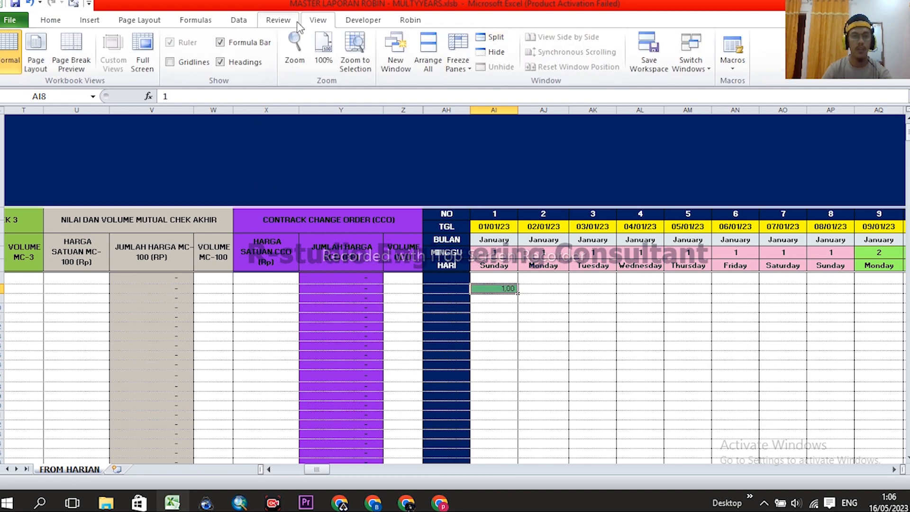
- Split the FROM HARIAN window and size the top pane to hold just the date header rows
{"action": "left_click", "coordinate": [493, 37]}
{"action": "left_click_drag", "start_coordinate": [474, 144], "coordinate": [463, 144]}
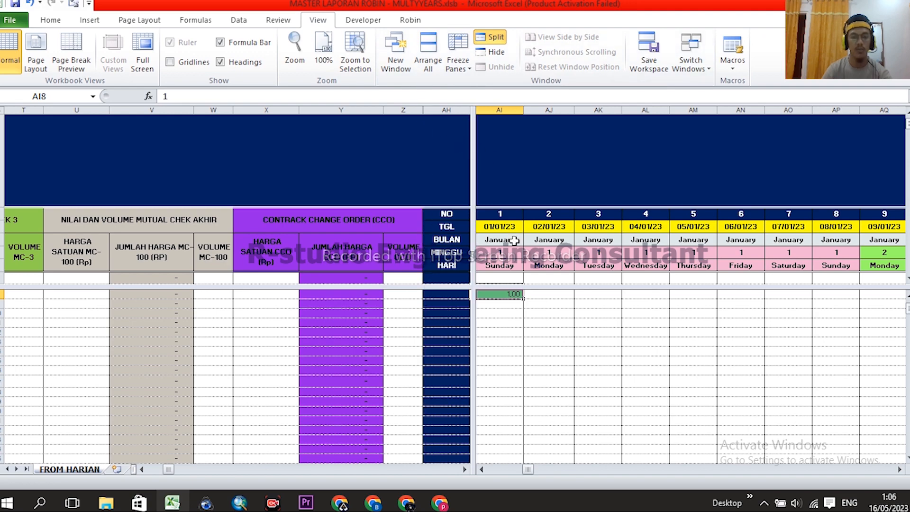
{"action": "left_click_drag", "start_coordinate": [533, 289], "coordinate": [532, 278]}
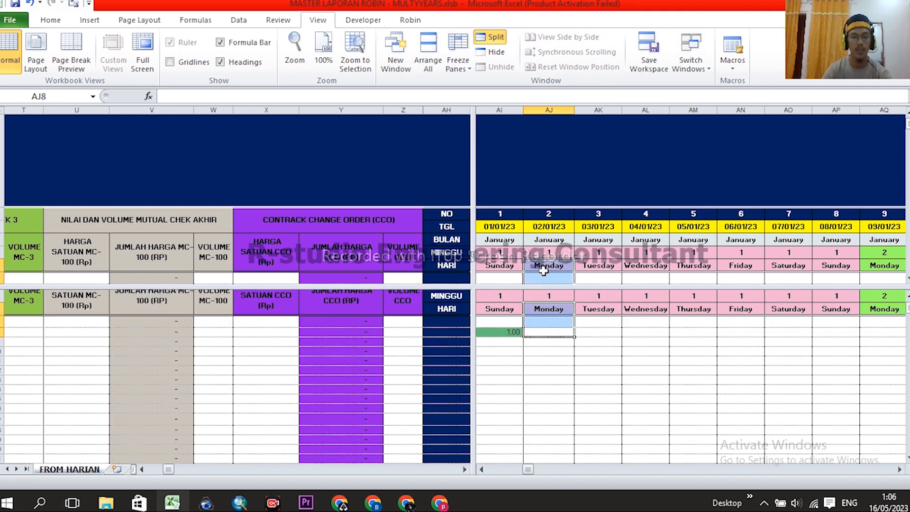
{"action": "left_click", "coordinate": [545, 265]}
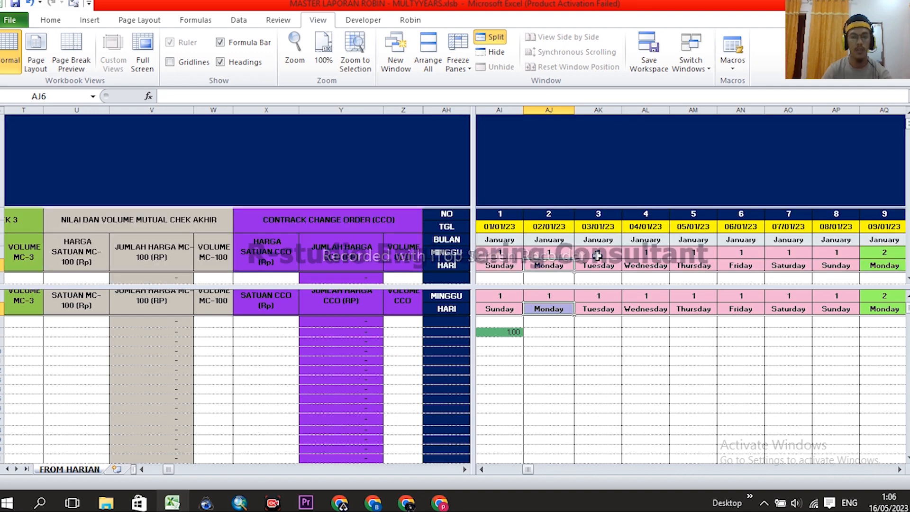
{"action": "scroll", "coordinate": [596, 248], "scroll_direction": "down", "scroll_amount": 1}
{"action": "left_click_drag", "start_coordinate": [597, 289], "coordinate": [599, 168]}
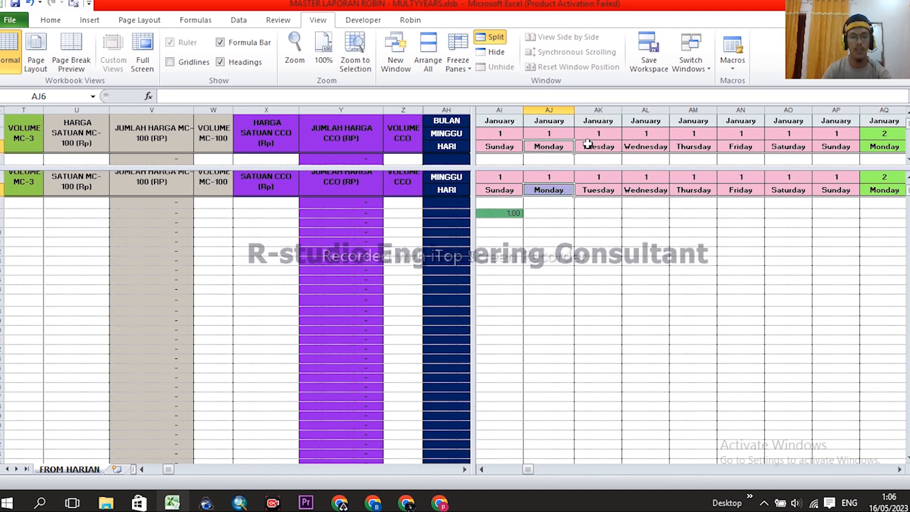
{"action": "left_click_drag", "start_coordinate": [579, 171], "coordinate": [579, 188]}
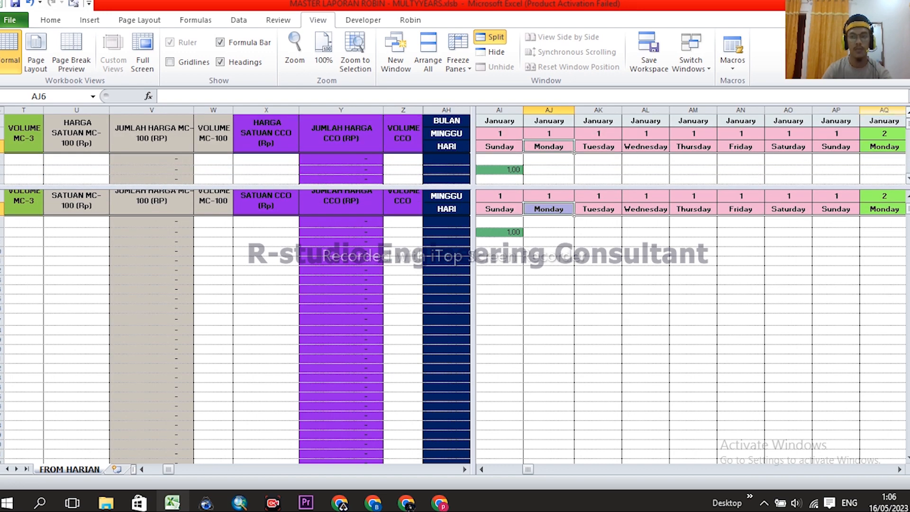
{"action": "scroll", "coordinate": [605, 156], "scroll_direction": "up", "scroll_amount": 1}
{"action": "left_click_drag", "start_coordinate": [564, 187], "coordinate": [564, 182]}
{"action": "left_click", "coordinate": [554, 251]}
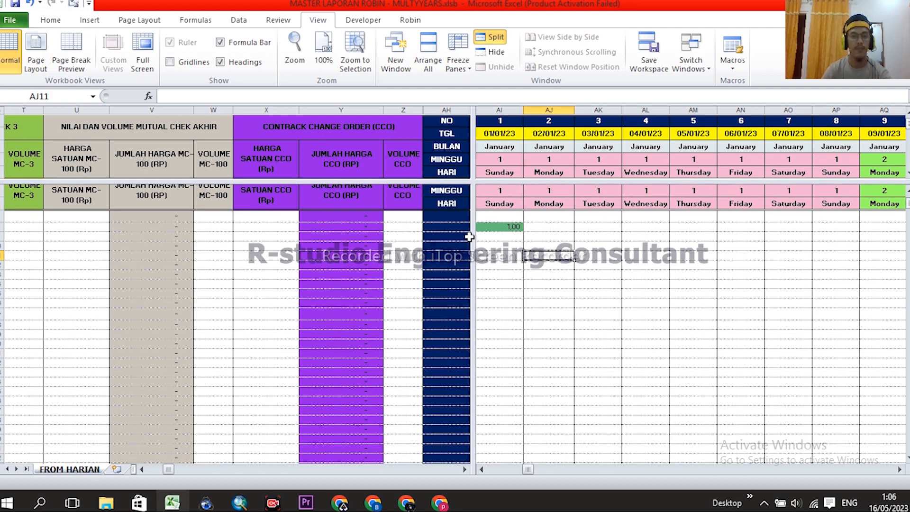
- Resize the left pane so the work-item list, SAT and unit price sit beside the timeline
{"action": "left_click_drag", "start_coordinate": [400, 229], "coordinate": [233, 222]}
{"action": "left_click", "coordinate": [219, 227]}
{"action": "mouse_move", "coordinate": [314, 470]}
{"action": "left_mouse_down"}
{"action": "mouse_move", "coordinate": [287, 472]}
{"action": "mouse_move", "coordinate": [312, 472]}
{"action": "left_mouse_up"}
{"action": "left_click", "coordinate": [156, 312]}
{"action": "left_click_drag", "start_coordinate": [89, 469], "coordinate": [81, 468]}
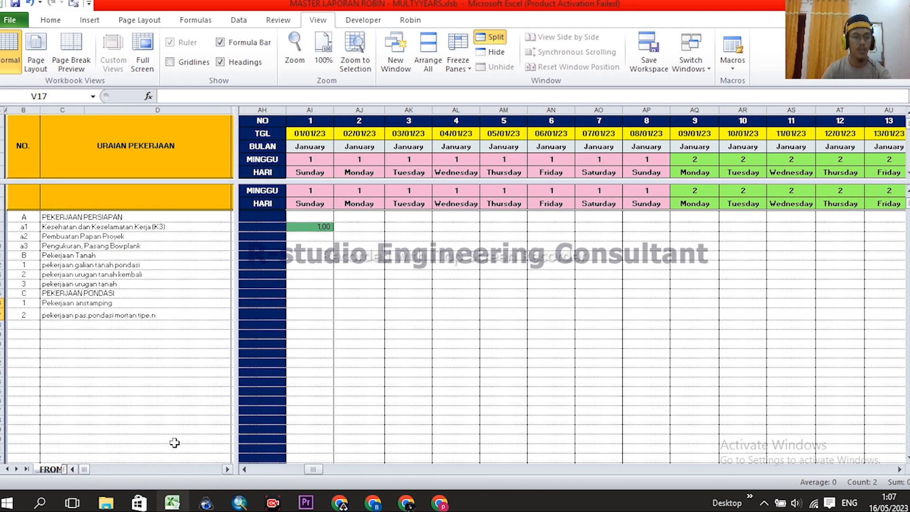
{"action": "left_click_drag", "start_coordinate": [239, 364], "coordinate": [464, 326]}
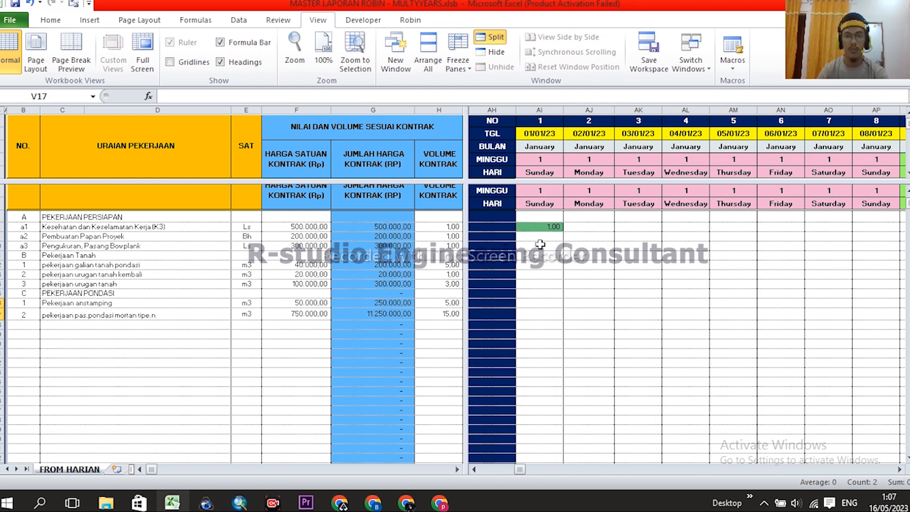
- Inspect the K3 item's green 1,00 entry in AI8 and the first five day columns
{"action": "left_click", "coordinate": [548, 229]}
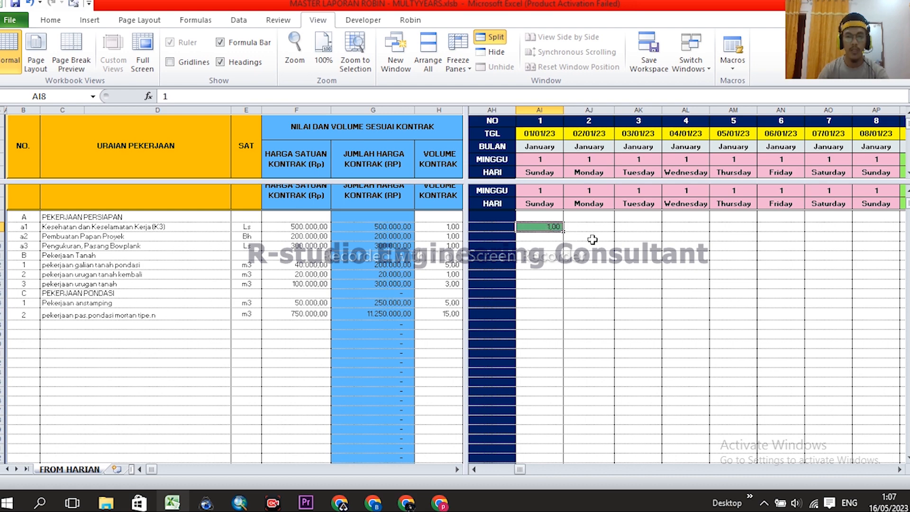
{"action": "left_click", "coordinate": [589, 236]}
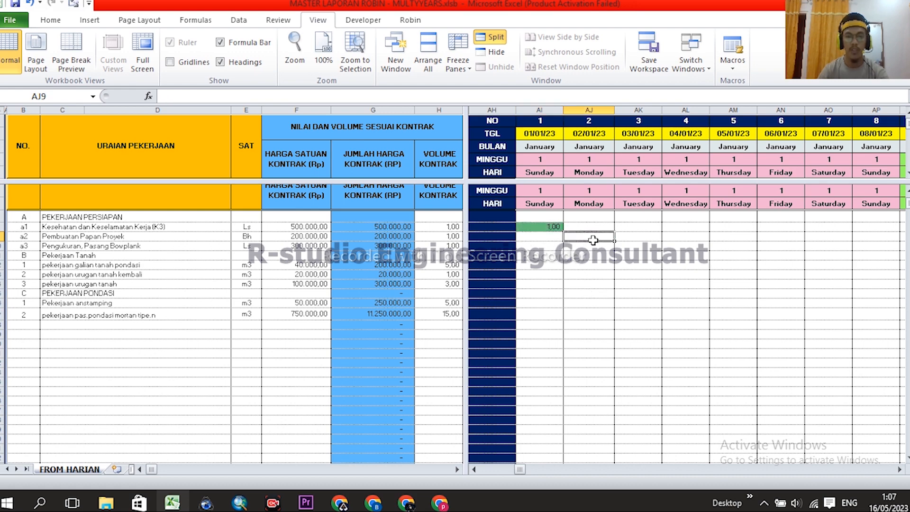
{"action": "left_click", "coordinate": [541, 111]}
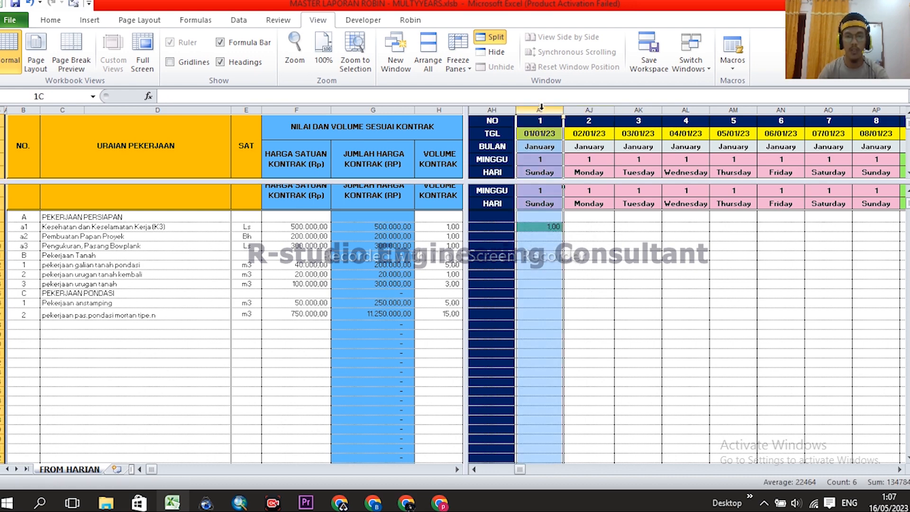
{"action": "left_click", "coordinate": [589, 110]}
{"action": "left_click", "coordinate": [638, 110]}
{"action": "left_click", "coordinate": [685, 110]}
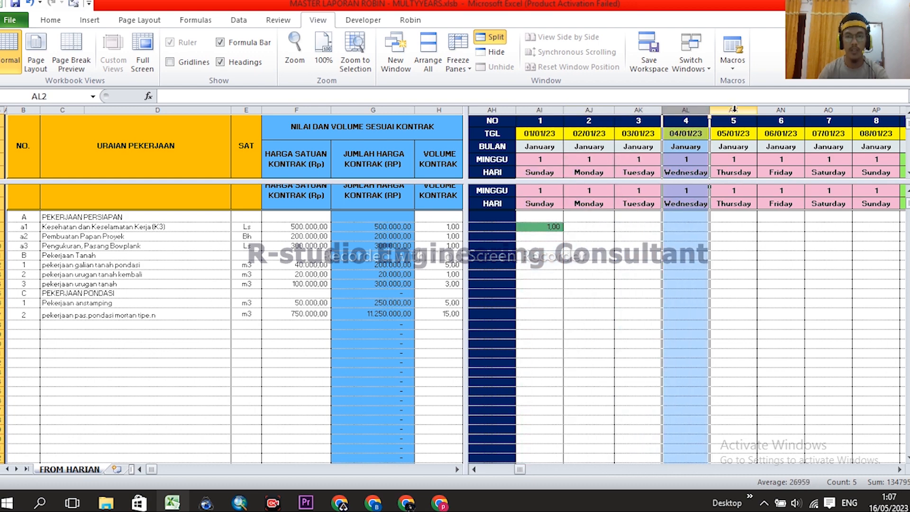
{"action": "left_click", "coordinate": [733, 110]}
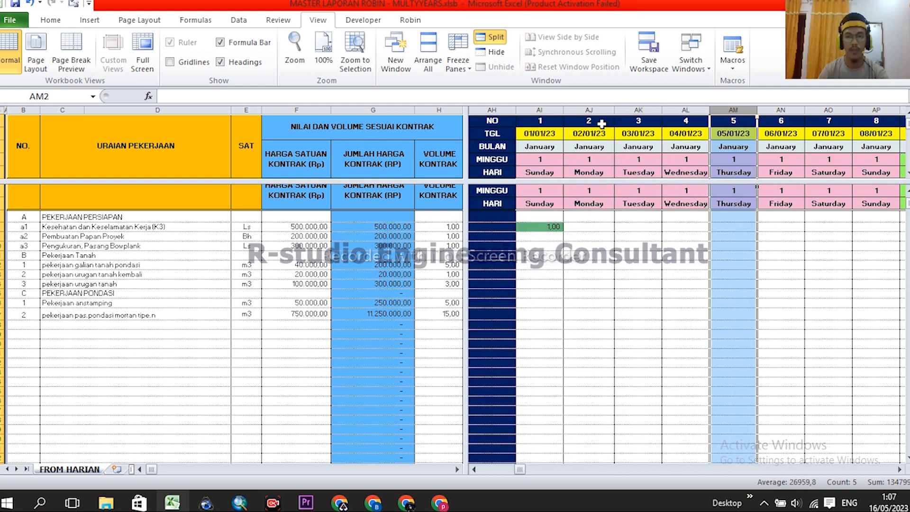
{"action": "left_click", "coordinate": [57, 227]}
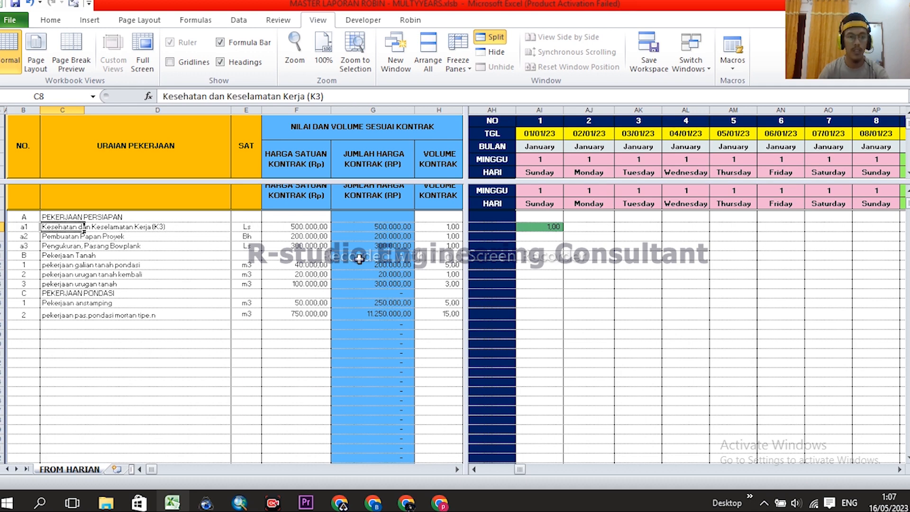
{"action": "left_click", "coordinate": [551, 226]}
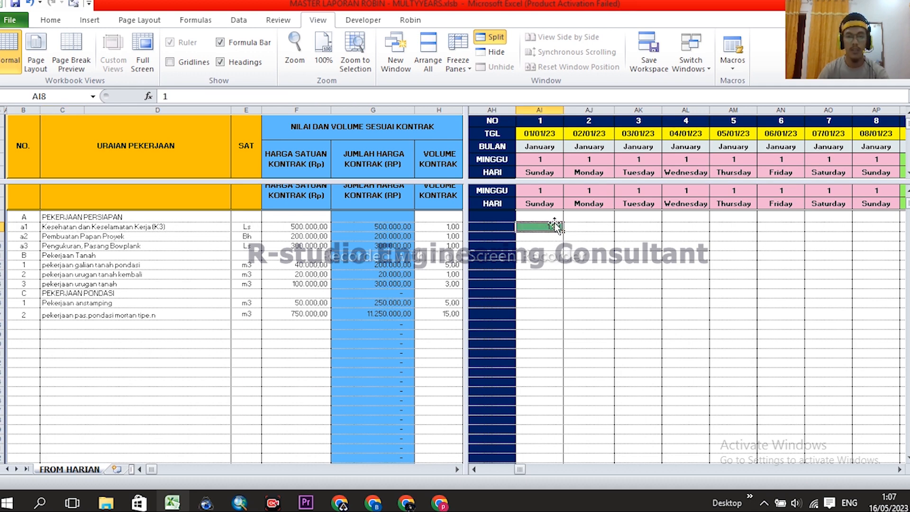
{"action": "left_click", "coordinate": [540, 108]}
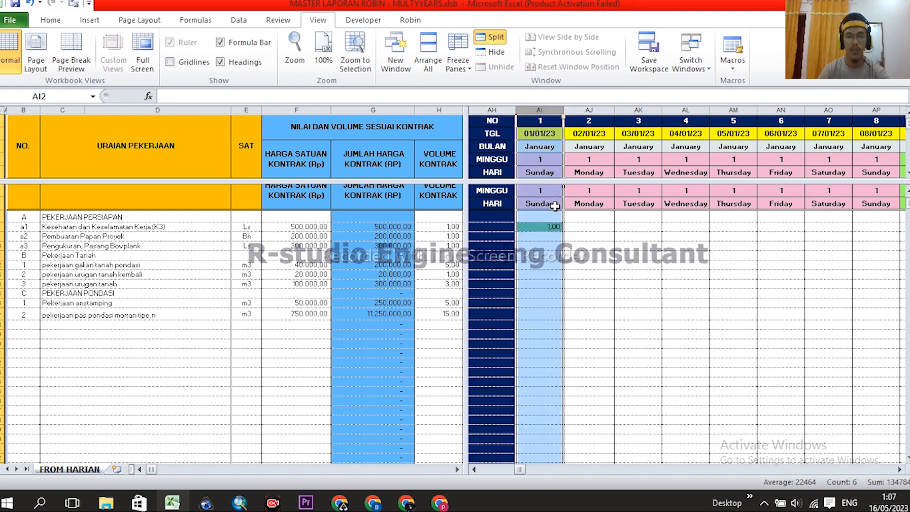
{"action": "left_click", "coordinate": [548, 227]}
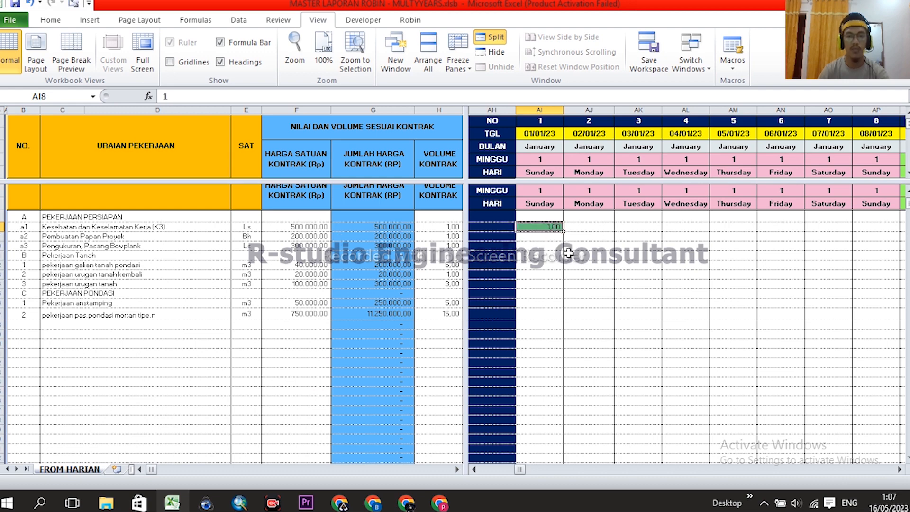
- Enter 1 for Pembuatan Papan Projek on 02/01/23 in cell AJ9
{"action": "key", "text": "Down"}
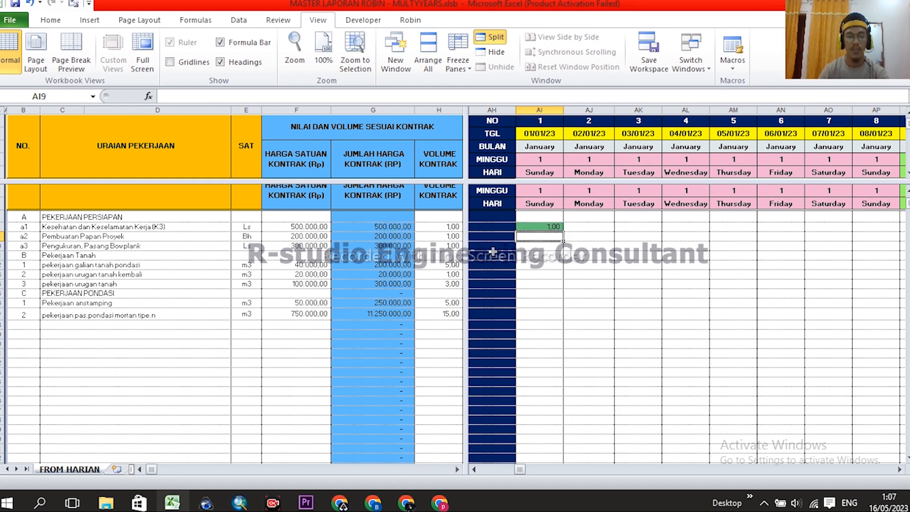
{"action": "left_click", "coordinate": [2, 236]}
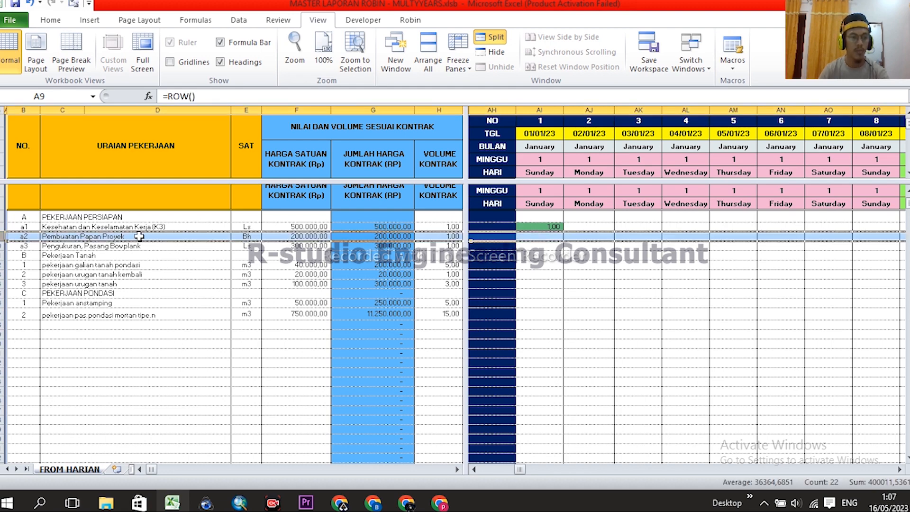
{"action": "left_click", "coordinate": [592, 236]}
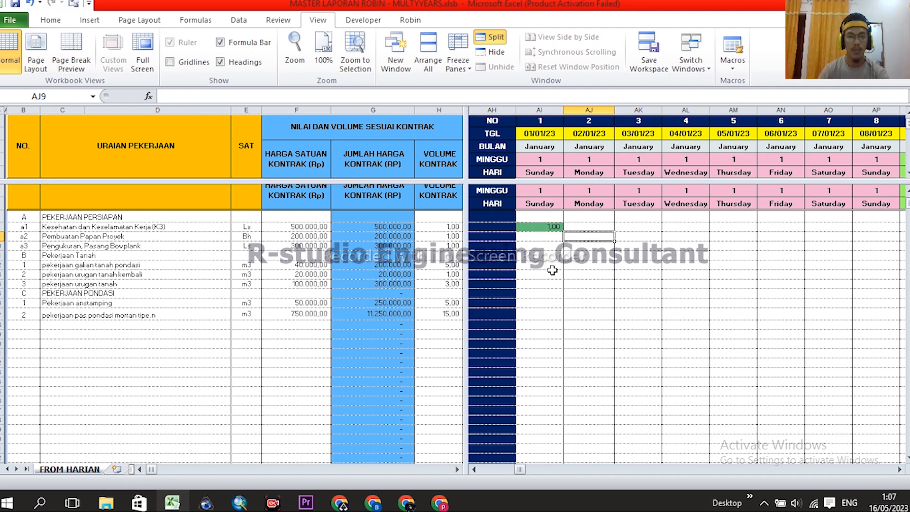
{"action": "type", "text": "1"}
{"action": "key", "text": "Return"}
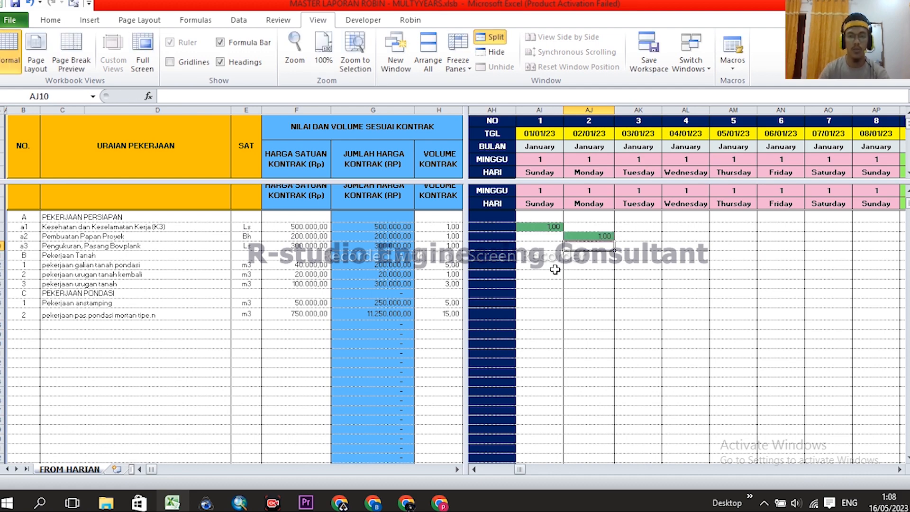
- Enter 1 for the bowplank item on 03/01/23 and review the AI8:AK10 diagonal
{"action": "left_click", "coordinate": [636, 246]}
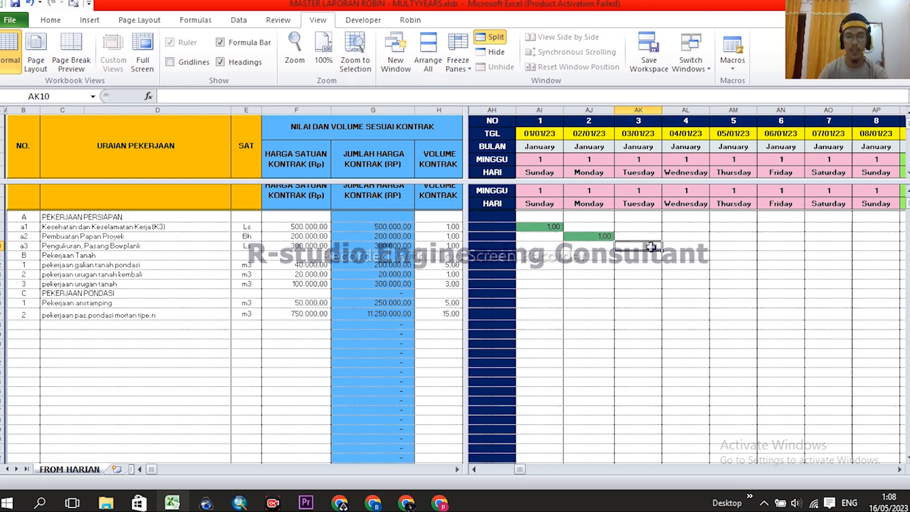
{"action": "type", "text": "1"}
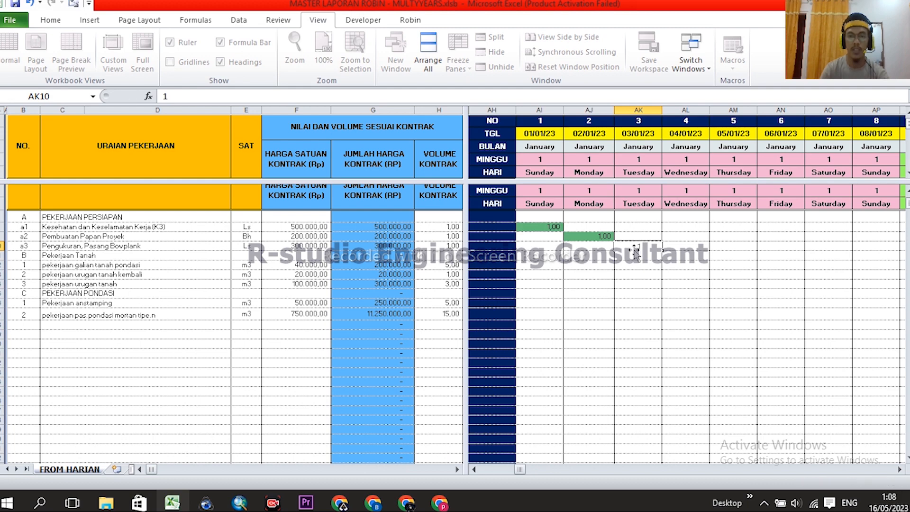
{"action": "key", "text": "Return"}
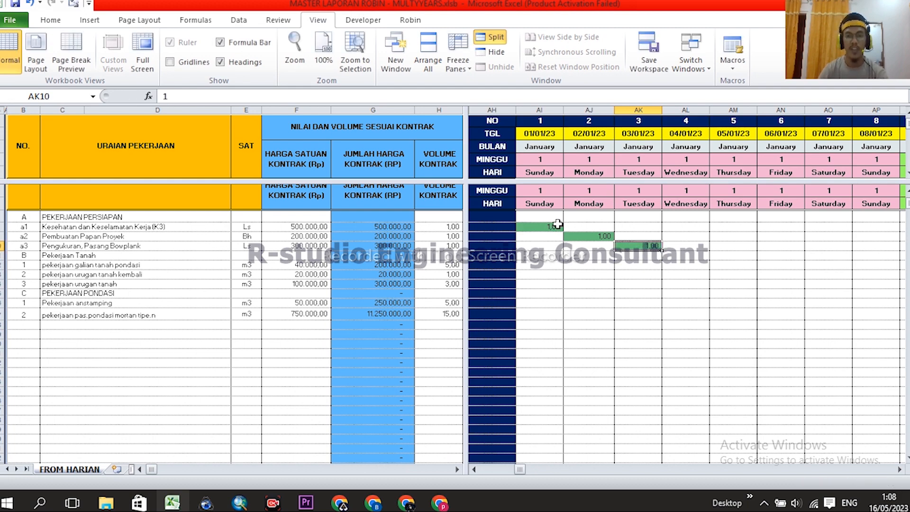
{"action": "left_click_drag", "start_coordinate": [542, 225], "coordinate": [647, 248]}
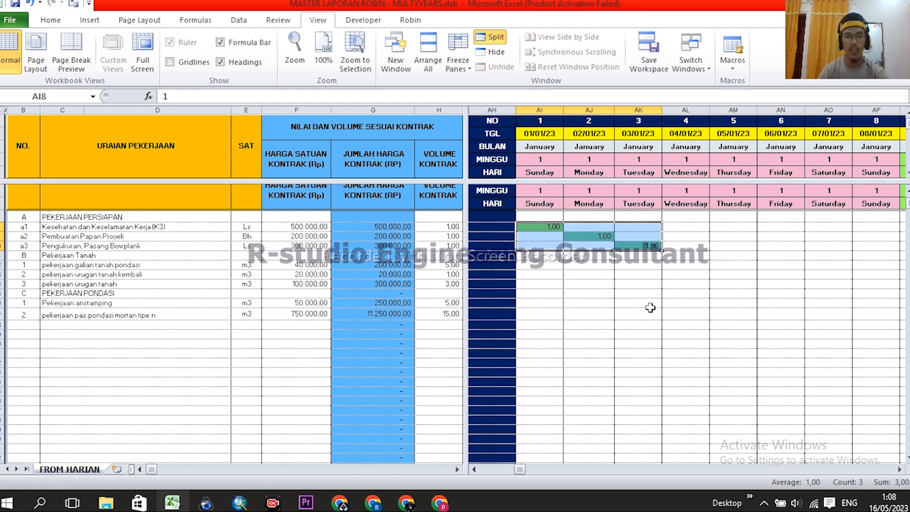
{"action": "left_click", "coordinate": [643, 264]}
- Review the bowplank entry and the galian tanah pondasi item, scrolling the timeline right
{"action": "left_click", "coordinate": [650, 244]}
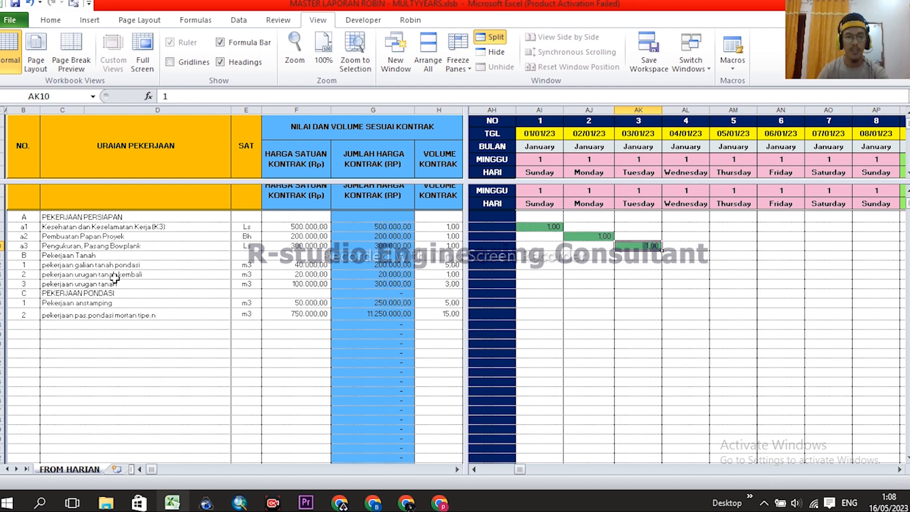
{"action": "left_click", "coordinate": [53, 267]}
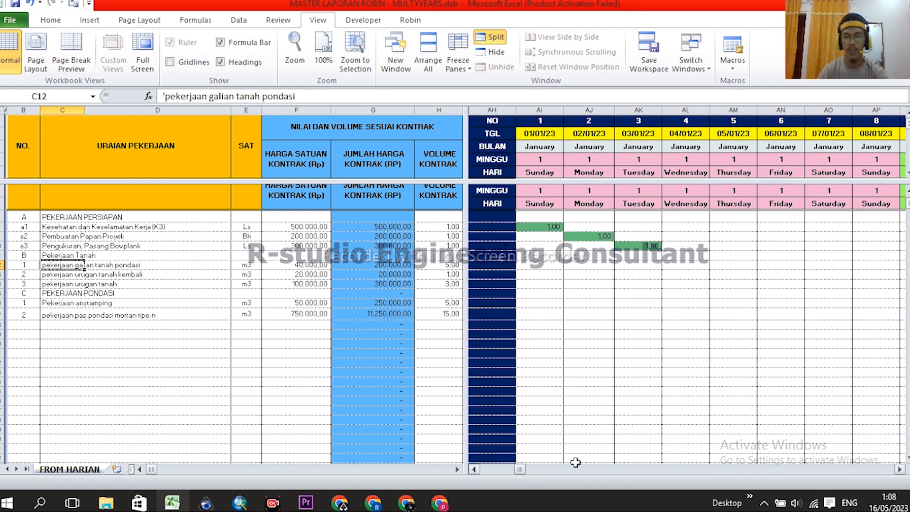
{"action": "left_click", "coordinate": [899, 469]}
{"action": "left_click", "coordinate": [898, 469]}
{"action": "left_click", "coordinate": [899, 469]}
{"action": "left_click", "coordinate": [899, 469]}
{"action": "left_click", "coordinate": [899, 469]}
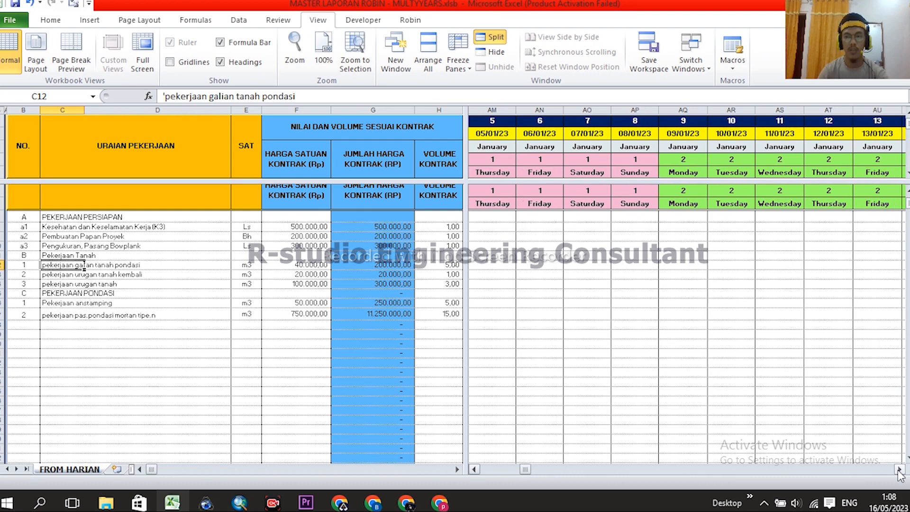
{"action": "left_click", "coordinate": [898, 469]}
{"action": "left_click", "coordinate": [898, 469]}
{"action": "left_click_drag", "start_coordinate": [528, 469], "coordinate": [523, 469]}
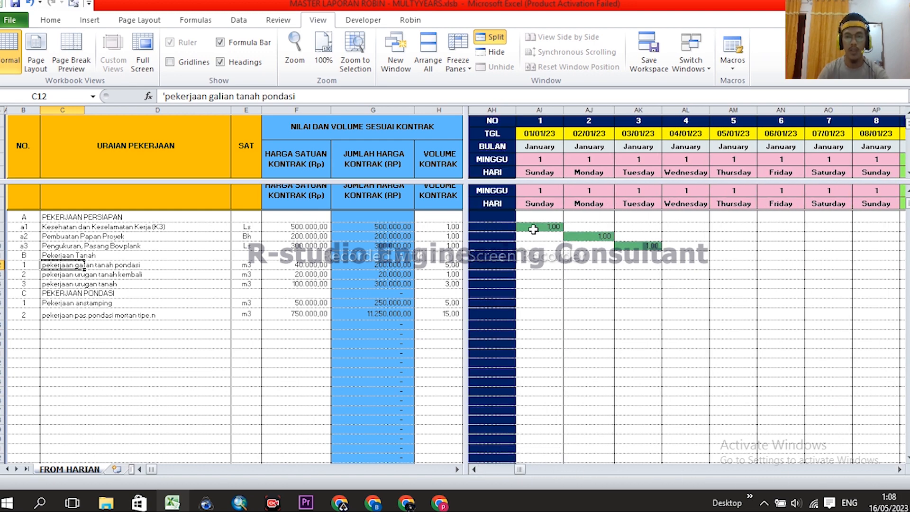
- Bring 04/01/23–08/01/23 onward into view and select the excavation cell for 09/01/23
{"action": "left_click_drag", "start_coordinate": [540, 110], "coordinate": [625, 109]}
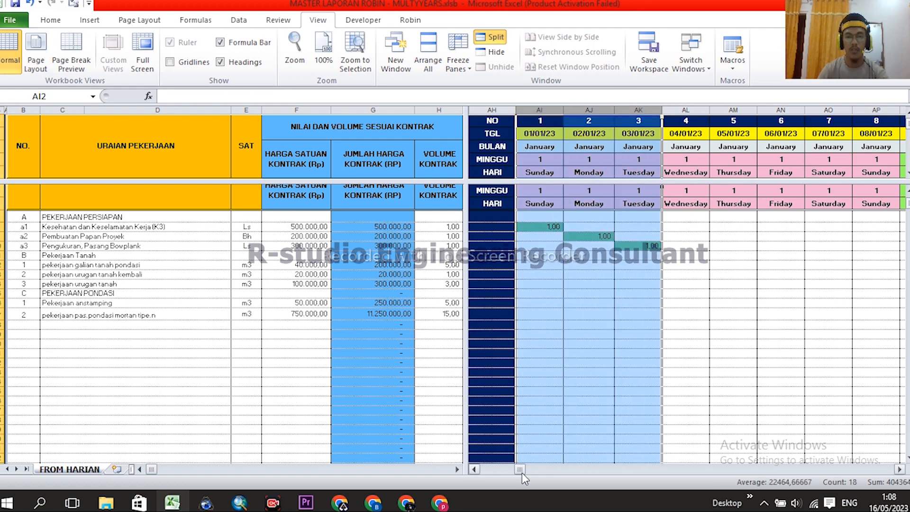
{"action": "left_click_drag", "start_coordinate": [521, 472], "coordinate": [521, 471]}
{"action": "left_click_drag", "start_coordinate": [695, 108], "coordinate": [857, 106]}
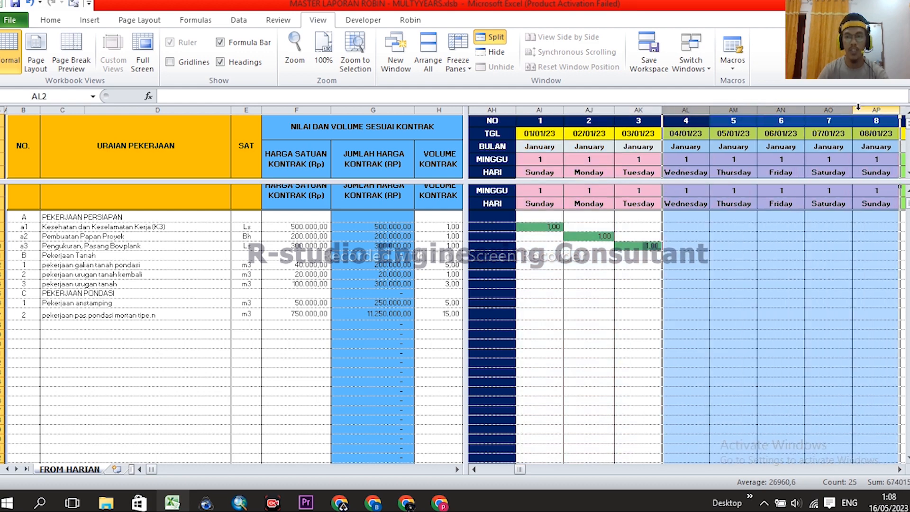
{"action": "left_click", "coordinate": [900, 469]}
{"action": "left_click_drag", "start_coordinate": [899, 469], "coordinate": [899, 469]}
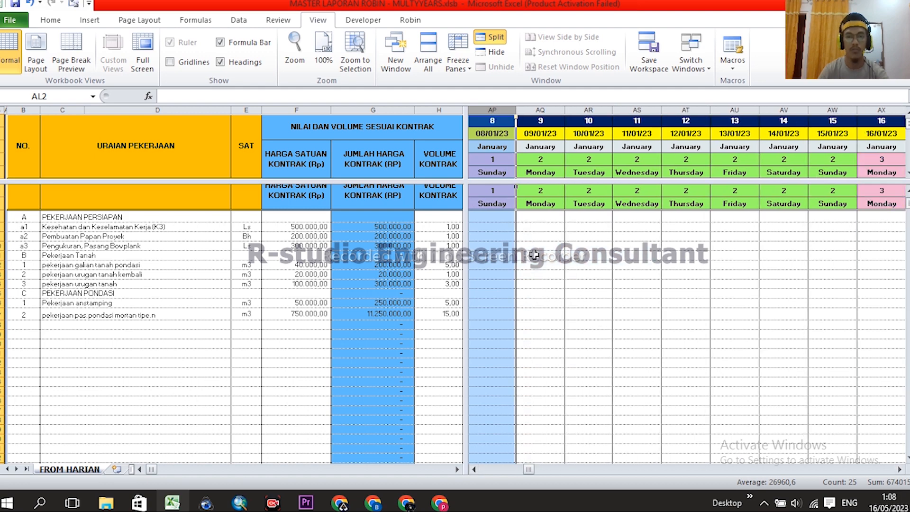
{"action": "left_click", "coordinate": [535, 255]}
{"action": "left_click", "coordinate": [540, 265]}
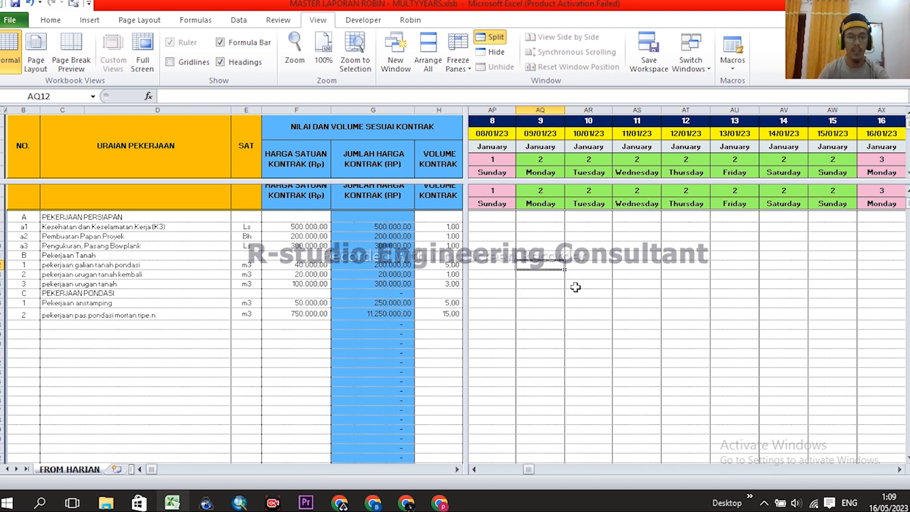
{"action": "left_click", "coordinate": [545, 280]}
{"action": "left_click", "coordinate": [545, 266]}
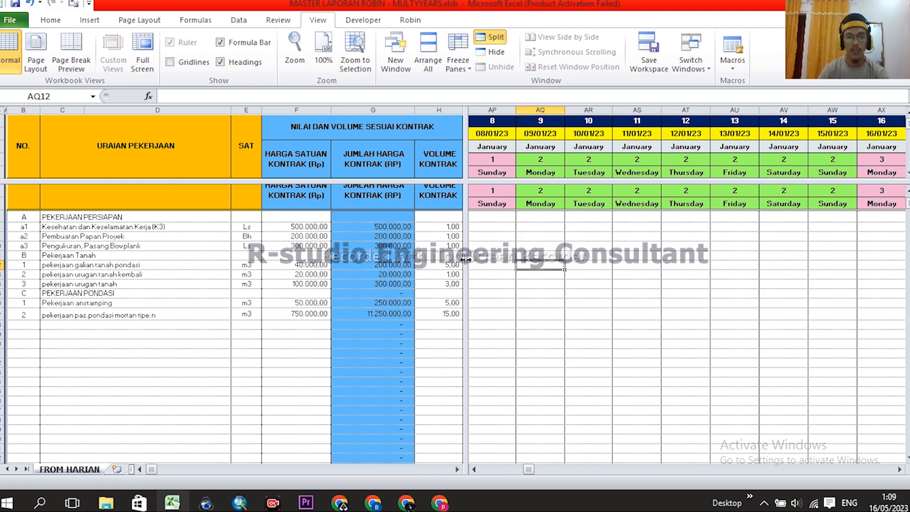
- Schedule the 5,00 foundation excavation as 3,00 on 09/01/23 and 2,00 on 10/01/23
{"action": "left_click", "coordinate": [445, 264]}
{"action": "left_click", "coordinate": [547, 266]}
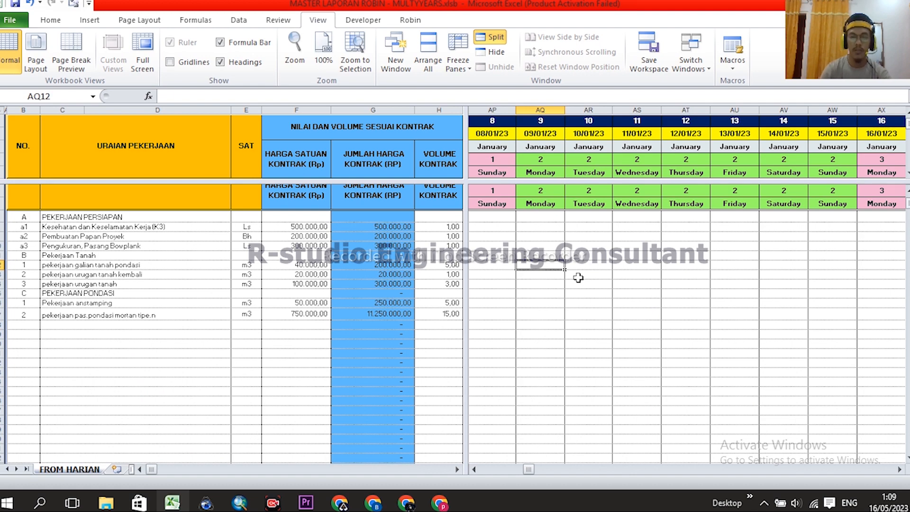
{"action": "type", "text": "3"}
{"action": "key", "text": "Return"}
{"action": "left_click", "coordinate": [601, 264]}
{"action": "type", "text": "3"}
{"action": "key", "text": "Return"}
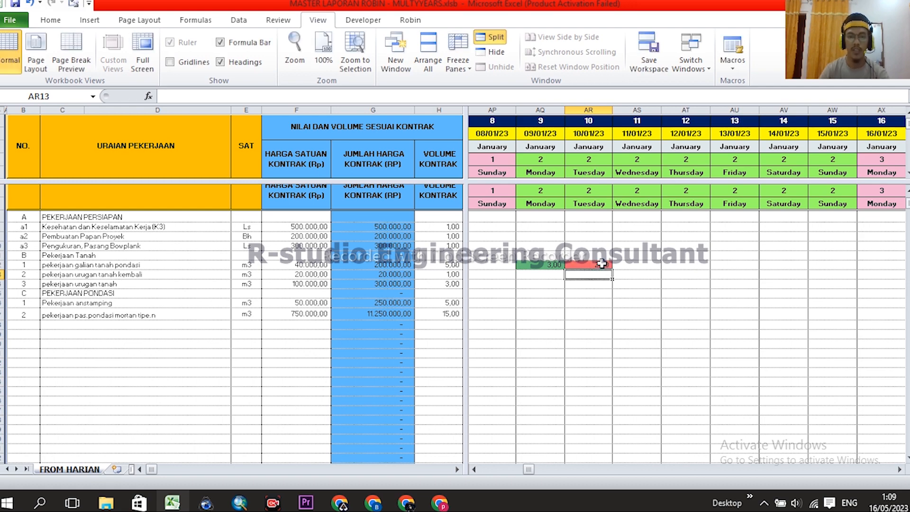
{"action": "left_click", "coordinate": [594, 264]}
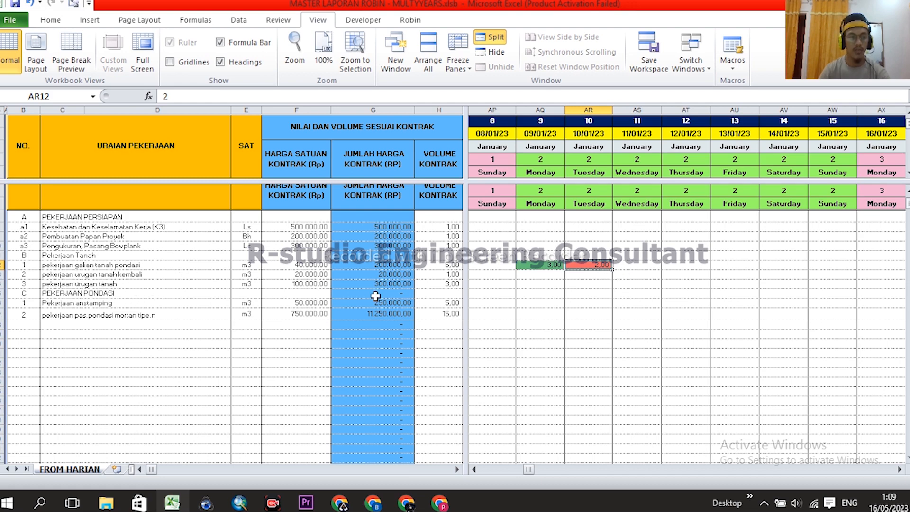
- Enter 1,00 backfill (urugan tanah kembali) on 10/01/23 and check the soil fill row
{"action": "left_click", "coordinate": [600, 276]}
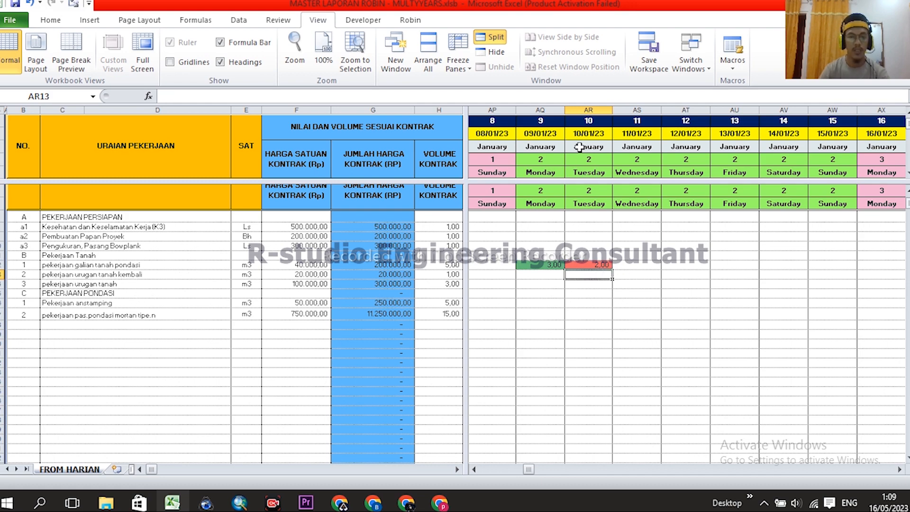
{"action": "left_click", "coordinate": [588, 110]}
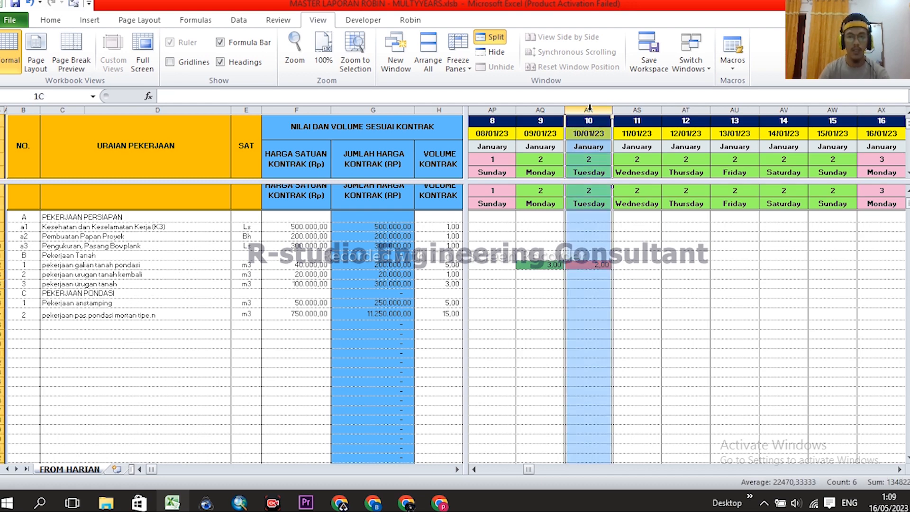
{"action": "left_click", "coordinate": [602, 275]}
{"action": "type", "text": "1"}
{"action": "key", "text": "Return"}
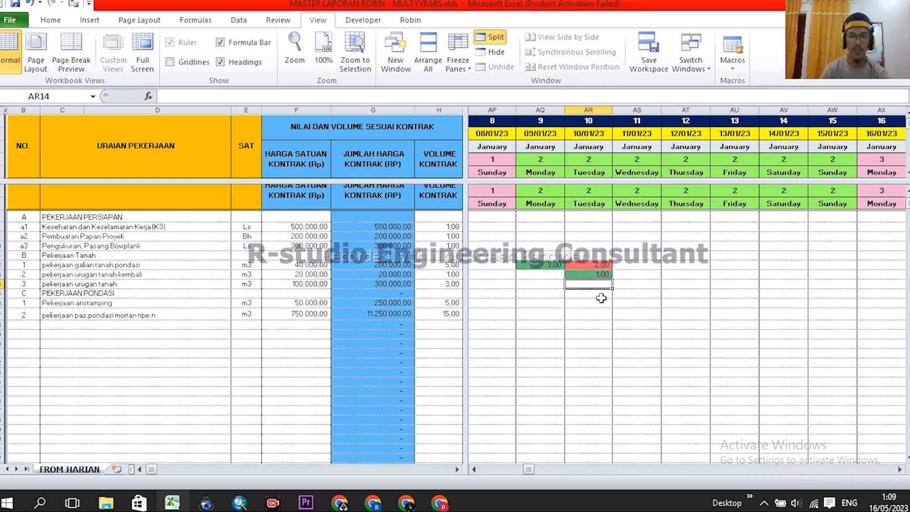
{"action": "left_click", "coordinate": [645, 287]}
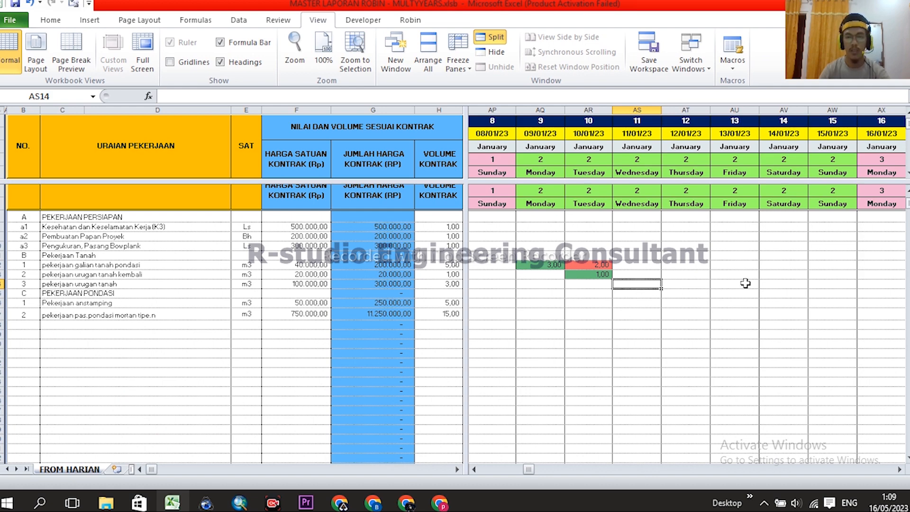
{"action": "left_click", "coordinate": [592, 284]}
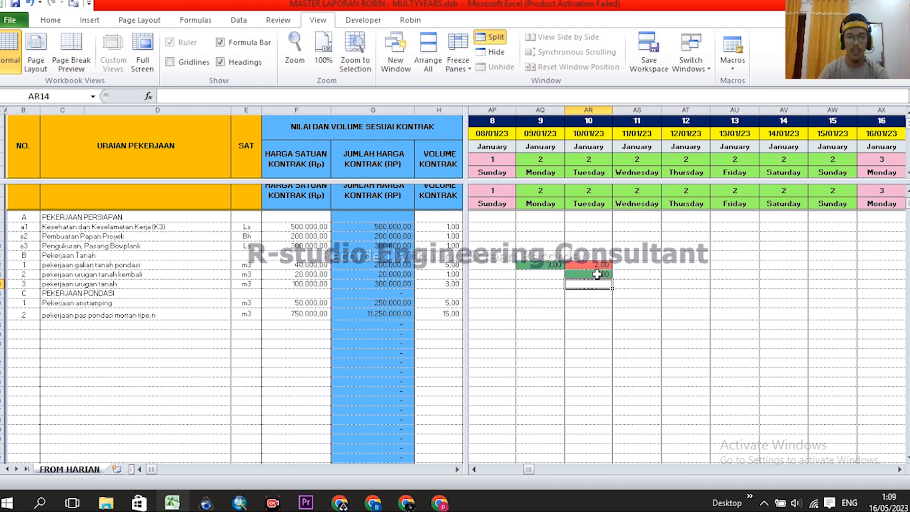
{"action": "left_click", "coordinate": [598, 274]}
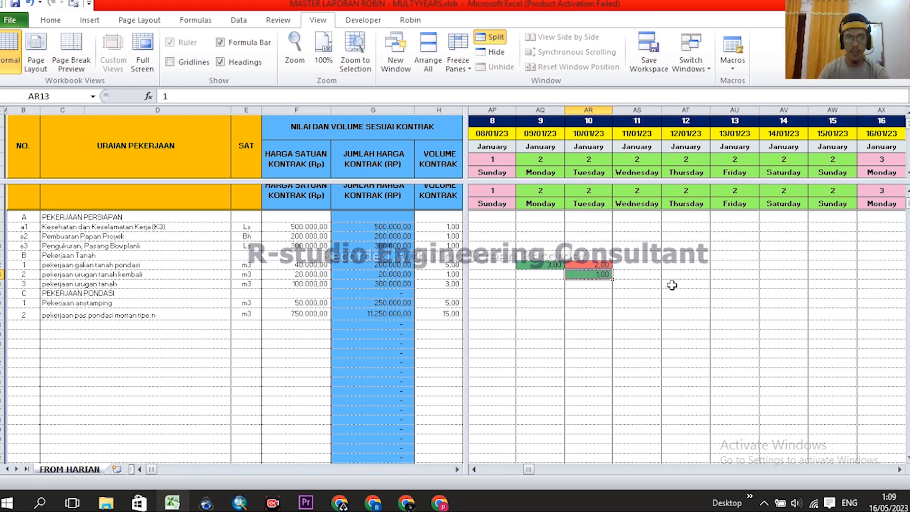
{"action": "left_click", "coordinate": [641, 283]}
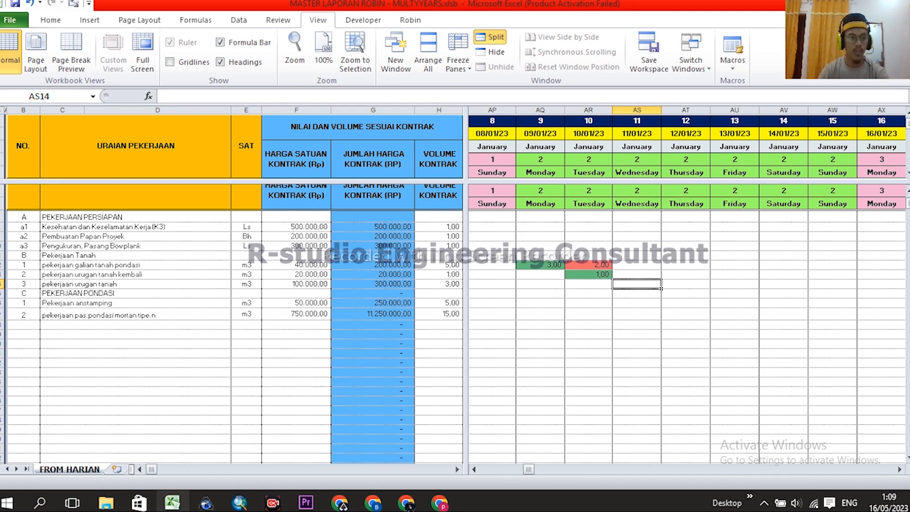
{"action": "left_click", "coordinate": [3, 284]}
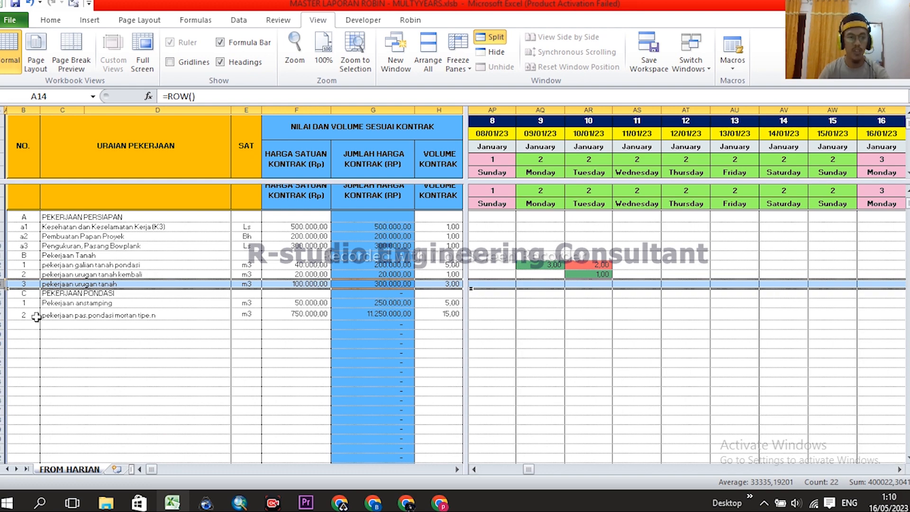
- Log 5,00 for Pekerjaan anstamping on 11/01/23 in cell AS16
{"action": "left_click", "coordinate": [3, 314]}
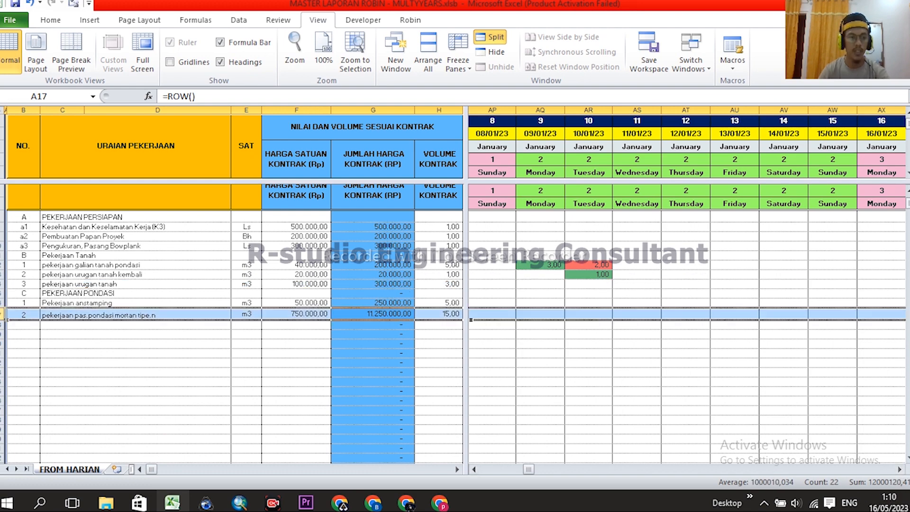
{"action": "left_click", "coordinate": [899, 469]}
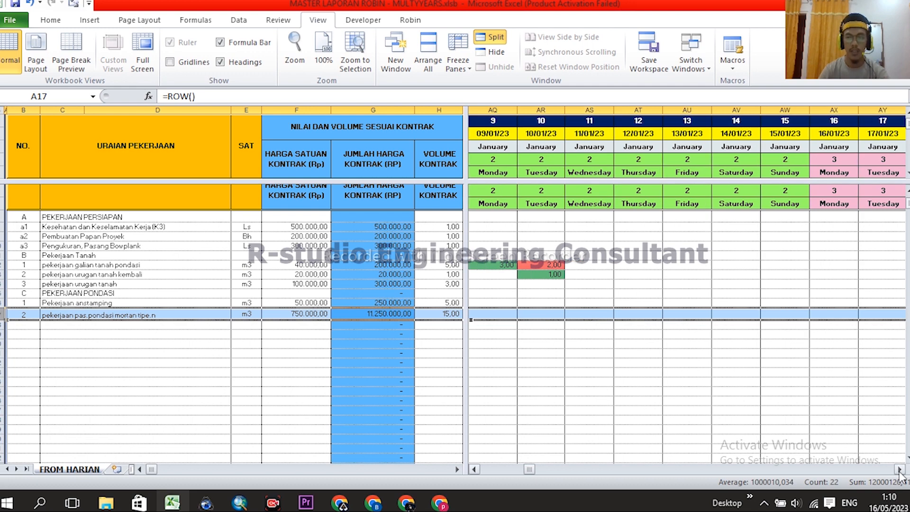
{"action": "left_click", "coordinate": [598, 275]}
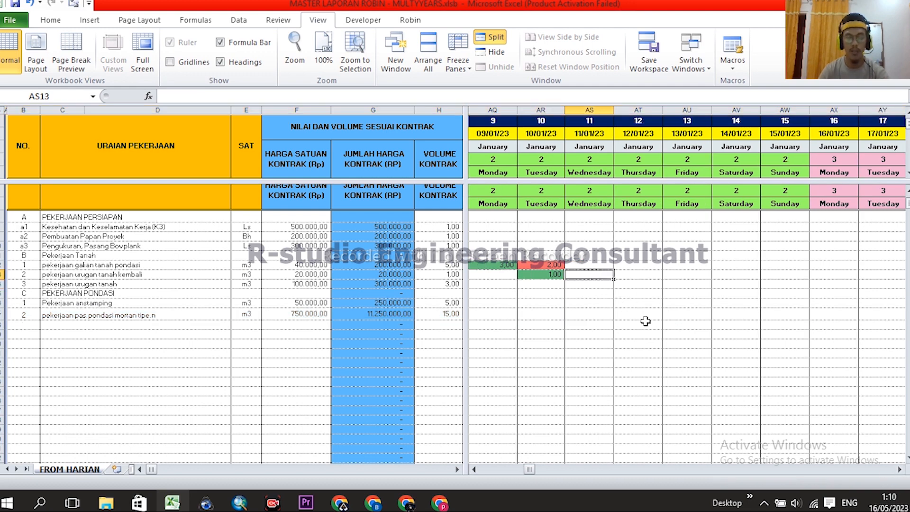
{"action": "left_click", "coordinate": [603, 296]}
{"action": "left_click", "coordinate": [600, 302]}
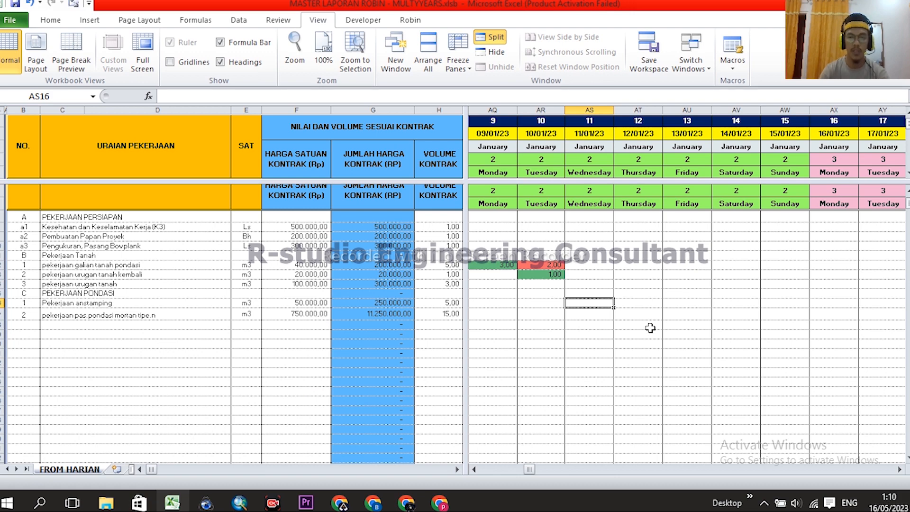
{"action": "type", "text": "5"}
{"action": "key", "text": "Return"}
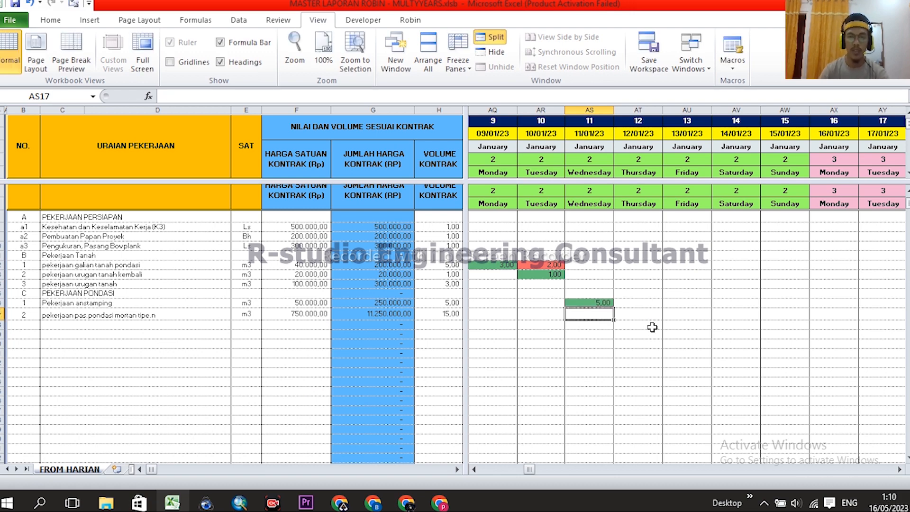
- Enter 1 per day for the mortar foundation row from 12 to 15 January
{"action": "left_click", "coordinate": [898, 469]}
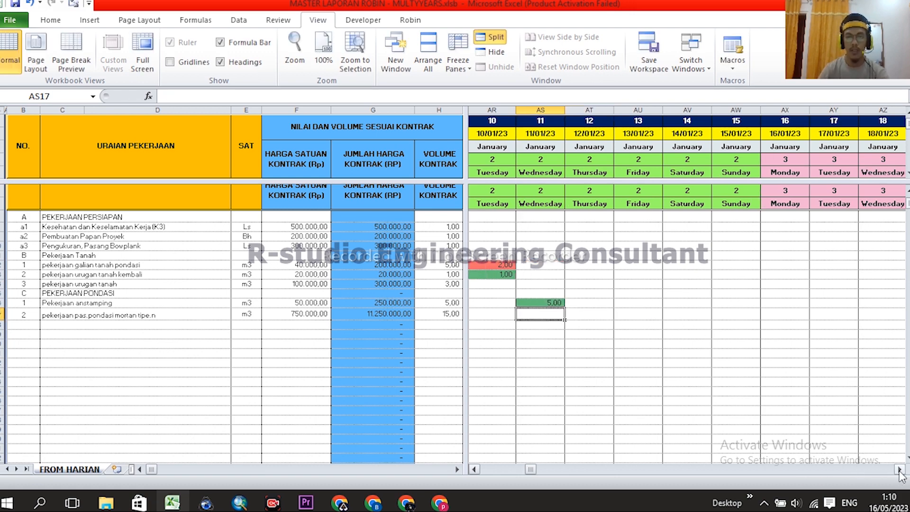
{"action": "left_click", "coordinate": [899, 469]}
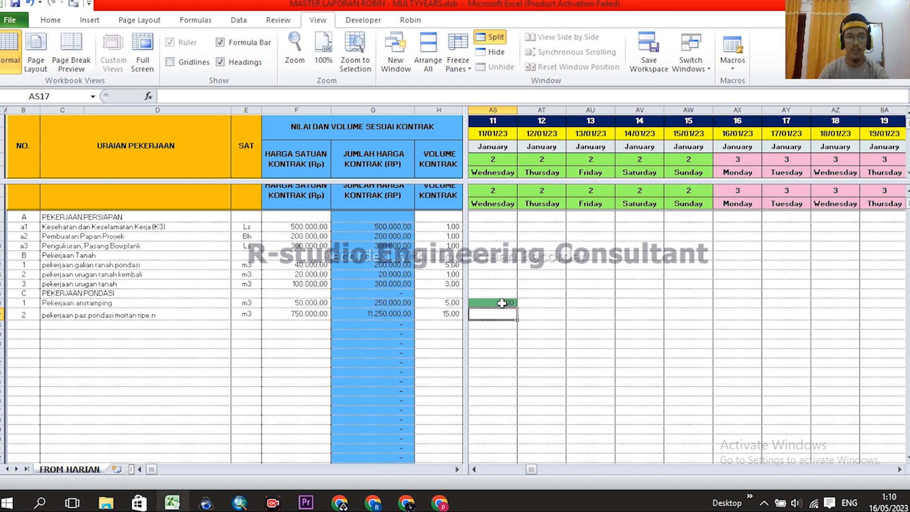
{"action": "left_click", "coordinate": [543, 319]}
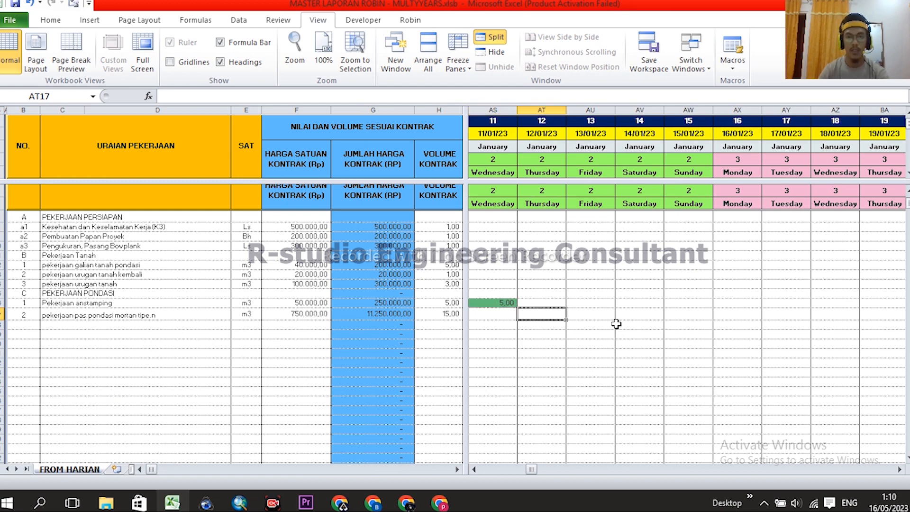
{"action": "type", "text": "1"}
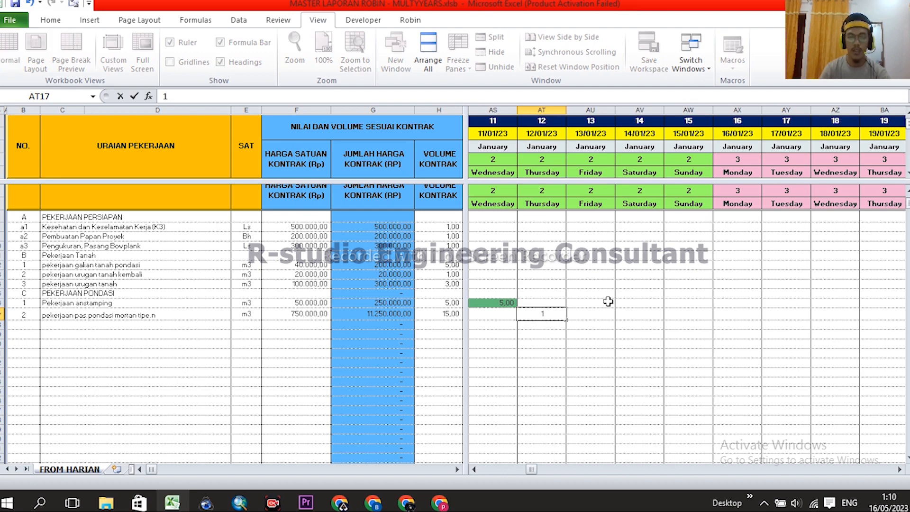
{"action": "key", "text": "Tab"}
{"action": "type", "text": "1"}
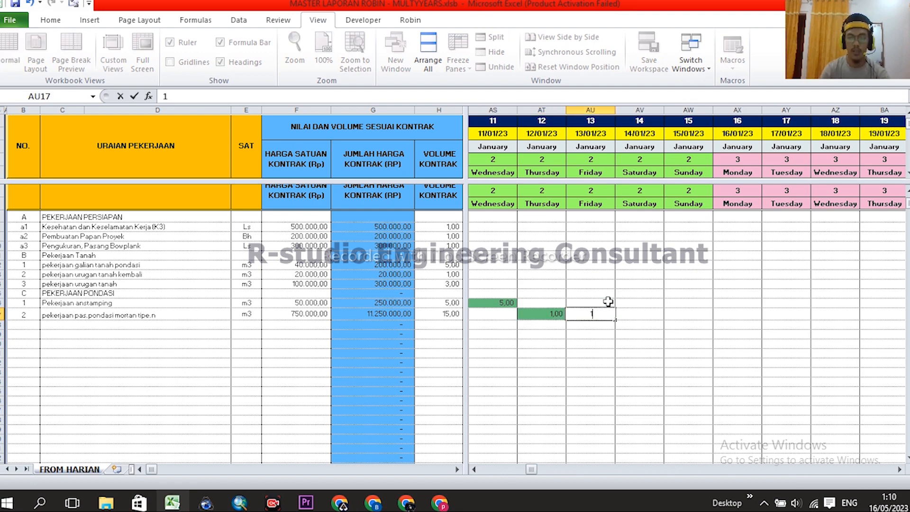
{"action": "key", "text": "Tab"}
{"action": "type", "text": "1"}
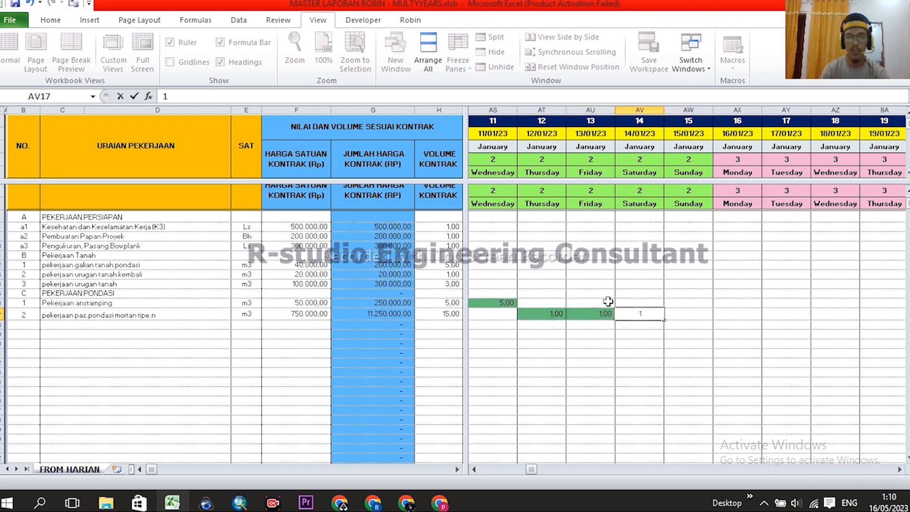
{"action": "key", "text": "Tab"}
{"action": "type", "text": "1"}
{"action": "key", "text": "Tab"}
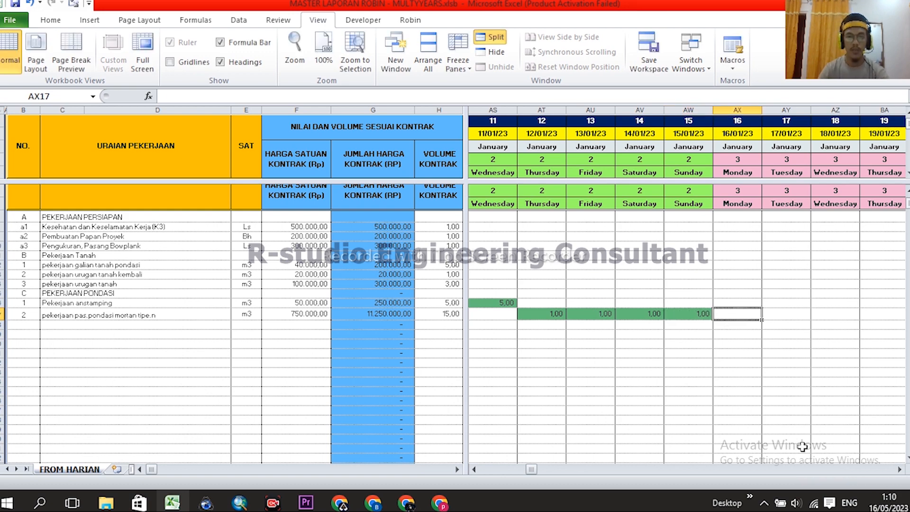
- Finish the mortar foundation row with 1 on 16 January and 10 on 17 January
{"action": "left_click", "coordinate": [899, 469]}
{"action": "left_click", "coordinate": [898, 469]}
{"action": "left_click", "coordinate": [899, 469]}
{"action": "left_click", "coordinate": [899, 469]}
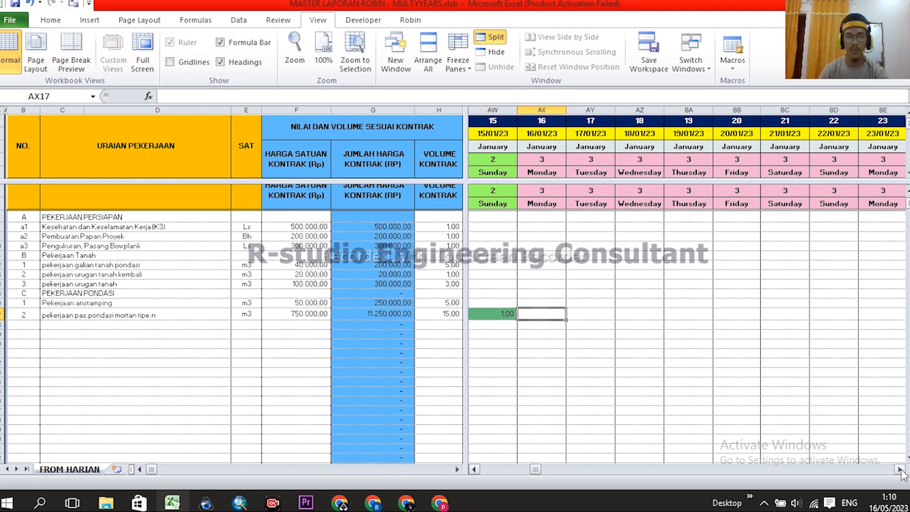
{"action": "left_click_drag", "start_coordinate": [536, 475], "coordinate": [533, 470]}
{"action": "left_click_drag", "start_coordinate": [502, 313], "coordinate": [796, 319]}
{"action": "left_click", "coordinate": [796, 335]}
{"action": "left_click_drag", "start_coordinate": [637, 311], "coordinate": [808, 313]}
{"action": "left_click", "coordinate": [815, 314]}
{"action": "left_click", "coordinate": [899, 469]}
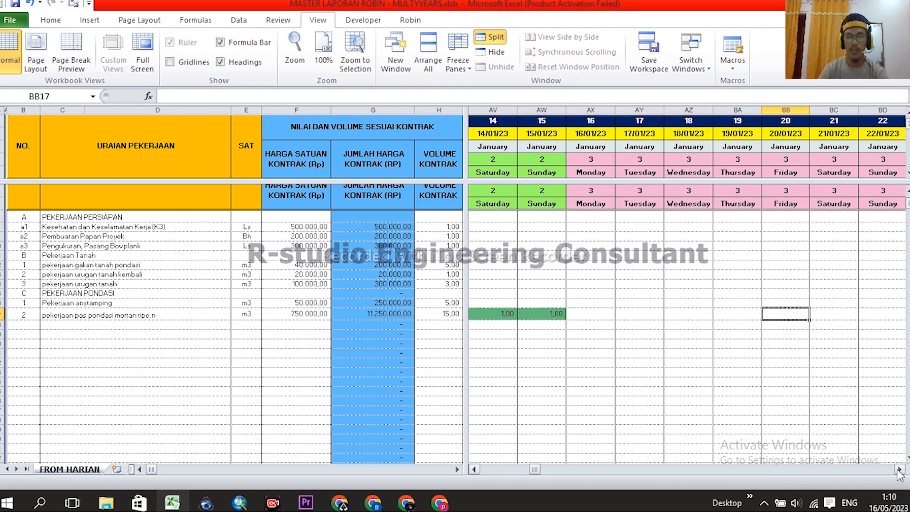
{"action": "left_click", "coordinate": [588, 314]}
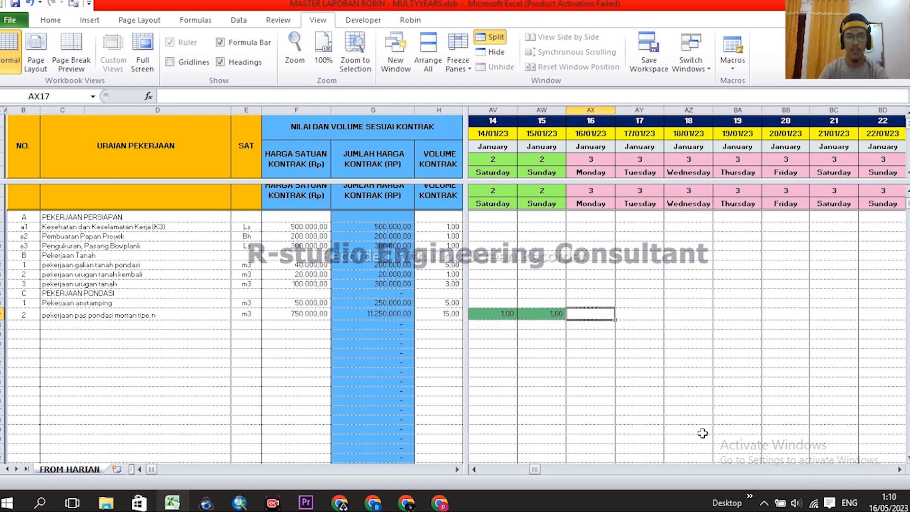
{"action": "left_click_drag", "start_coordinate": [538, 471], "coordinate": [538, 472]}
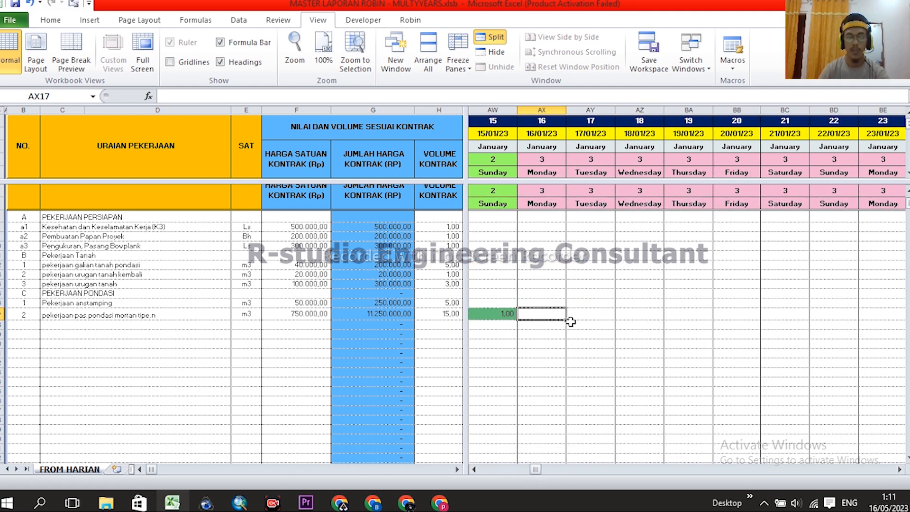
{"action": "type", "text": "1"}
{"action": "key", "text": "Return"}
{"action": "left_click", "coordinate": [596, 312]}
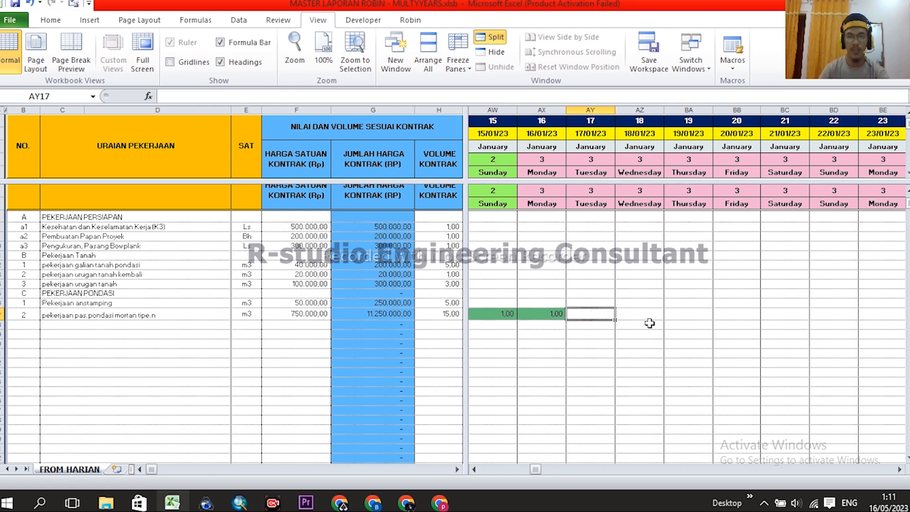
{"action": "type", "text": "10"}
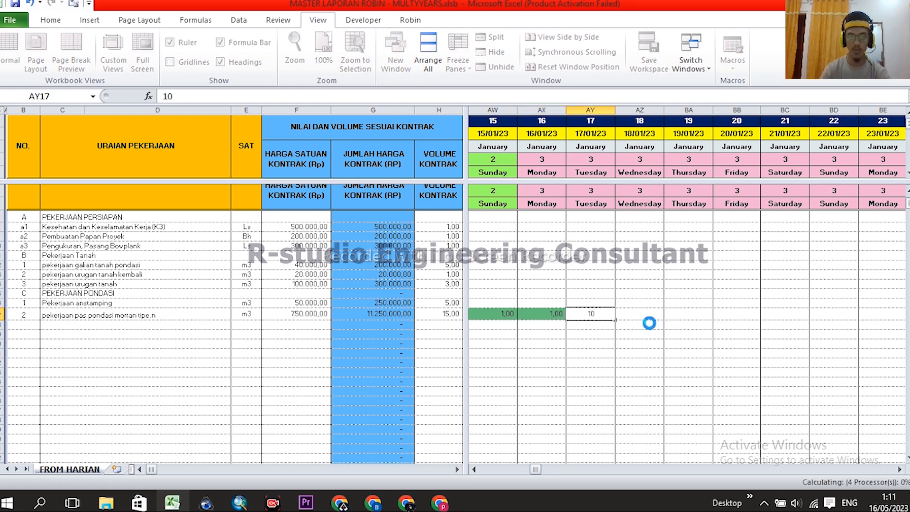
{"action": "key", "text": "Return"}
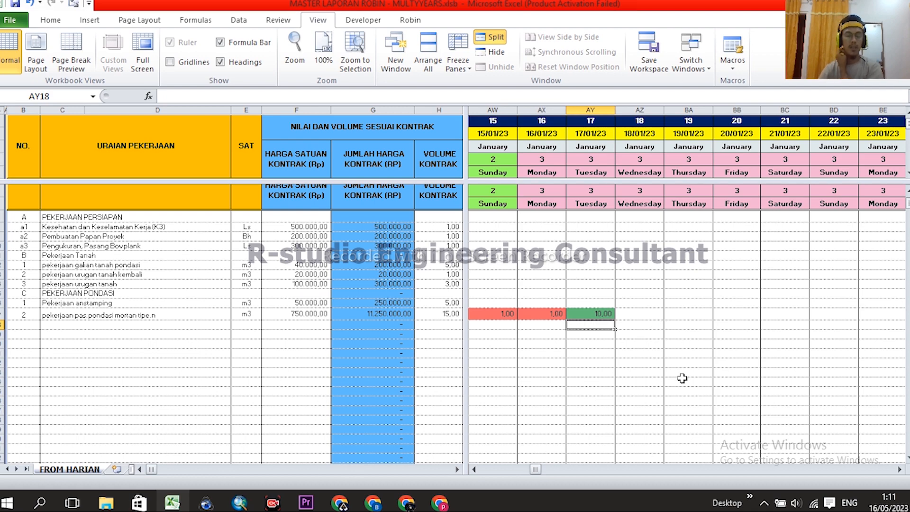
- Scroll back to the sheet start, turn off the split, and return to the MENU dashboard
{"action": "scroll", "coordinate": [615, 365], "scroll_direction": "left", "scroll_amount": 3}
{"action": "scroll", "coordinate": [757, 329], "scroll_direction": "right", "scroll_amount": 4}
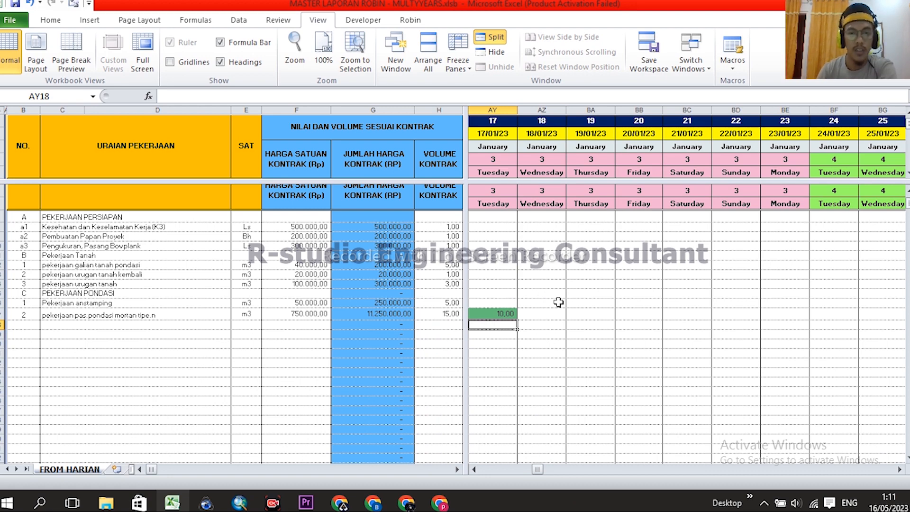
{"action": "scroll", "coordinate": [585, 302], "scroll_direction": "up", "scroll_amount": 1}
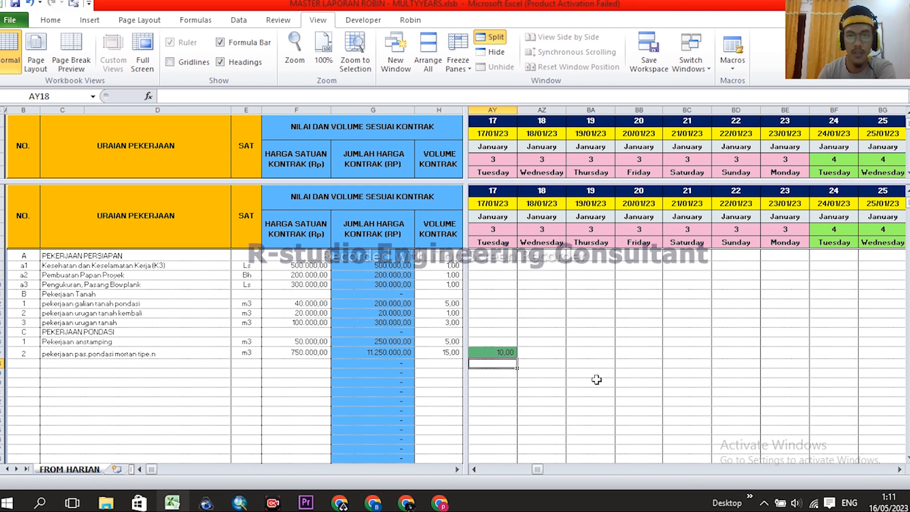
{"action": "scroll", "coordinate": [638, 345], "scroll_direction": "left", "scroll_amount": 5}
{"action": "scroll", "coordinate": [634, 345], "scroll_direction": "right", "scroll_amount": 5}
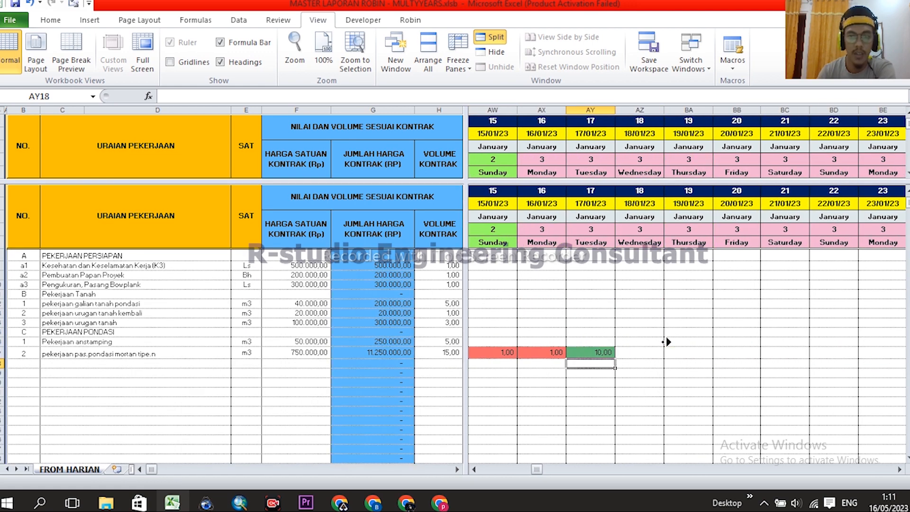
{"action": "scroll", "coordinate": [665, 351], "scroll_direction": "left", "scroll_amount": 4}
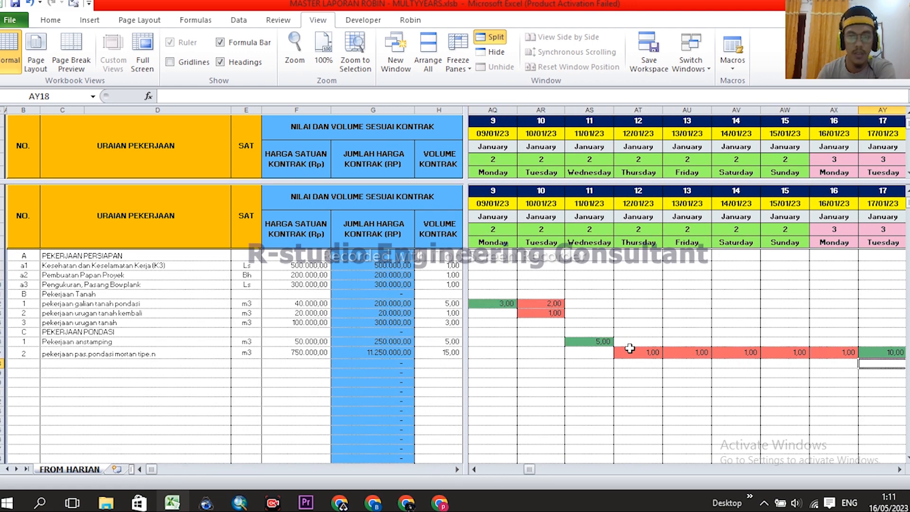
{"action": "scroll", "coordinate": [661, 338], "scroll_direction": "left", "scroll_amount": 4}
{"action": "scroll", "coordinate": [687, 346], "scroll_direction": "up", "scroll_amount": 3}
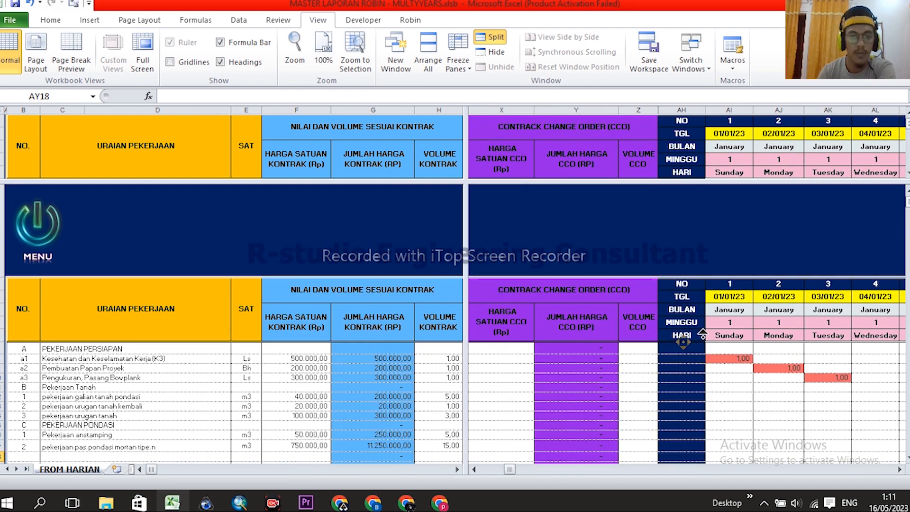
{"action": "left_click", "coordinate": [490, 37]}
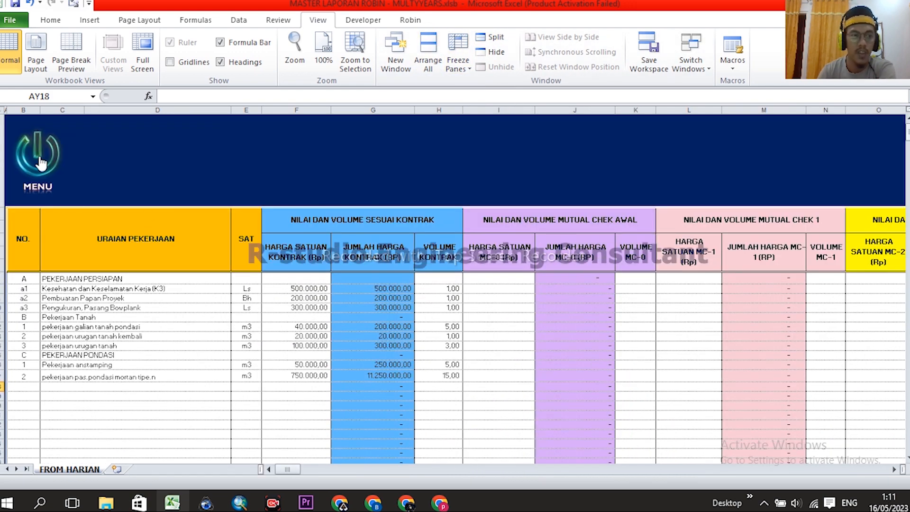
{"action": "left_click", "coordinate": [40, 162]}
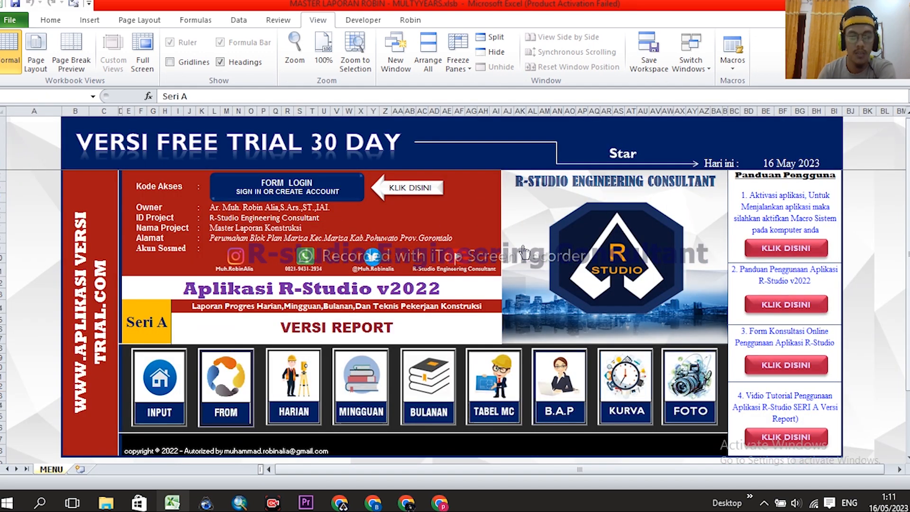
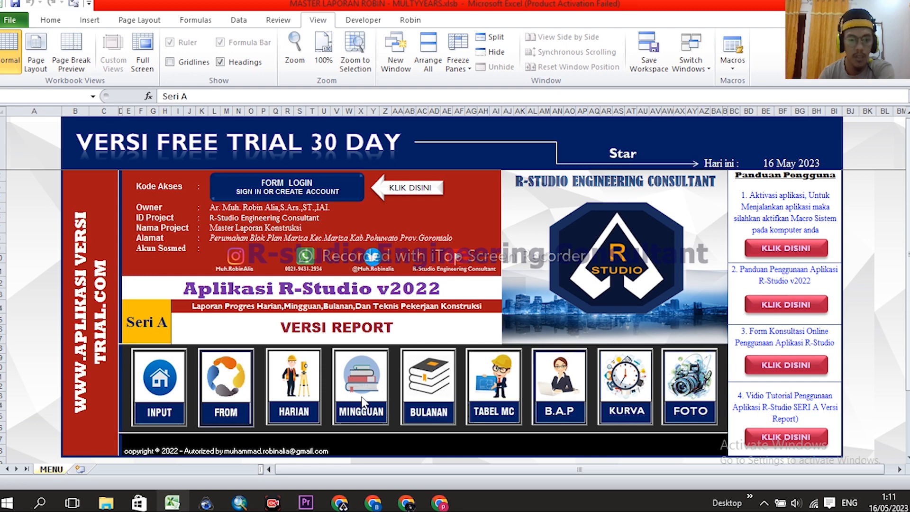
- Open the MINGGUAN ROBIN weekly progress report from the MENU sheet's MINGGUAN button
{"action": "left_click", "coordinate": [362, 377]}
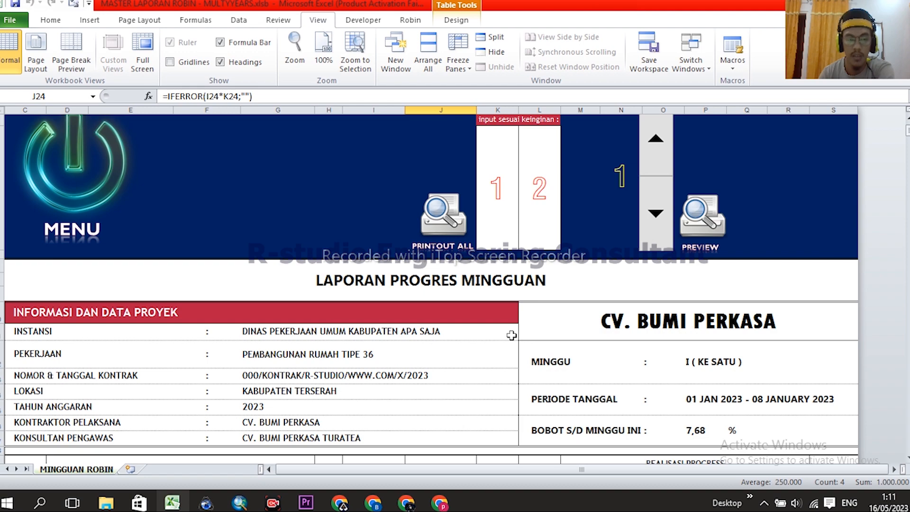
{"action": "scroll", "coordinate": [507, 331], "scroll_direction": "down", "scroll_amount": 2}
{"action": "scroll", "coordinate": [622, 347], "scroll_direction": "up", "scroll_amount": 3}
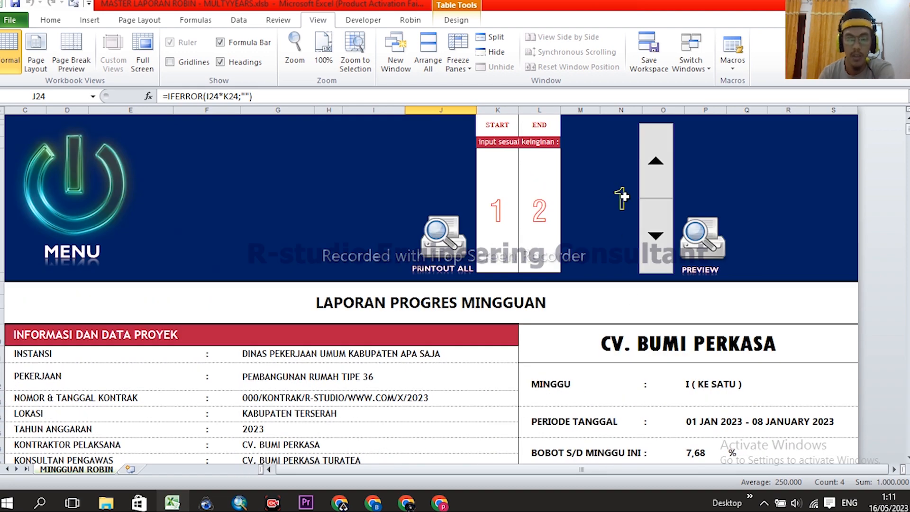
{"action": "scroll", "coordinate": [622, 199], "scroll_direction": "down", "scroll_amount": 2}
{"action": "scroll", "coordinate": [609, 275], "scroll_direction": "down", "scroll_amount": 2}
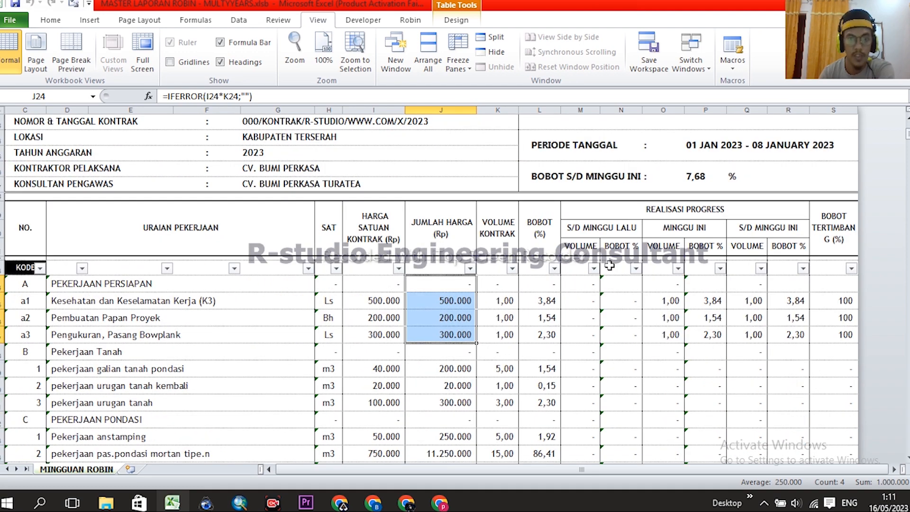
{"action": "scroll", "coordinate": [608, 266], "scroll_direction": "down", "scroll_amount": 2}
{"action": "left_click_drag", "start_coordinate": [59, 198], "coordinate": [76, 368]}
{"action": "left_click_drag", "start_coordinate": [17, 198], "coordinate": [75, 366]}
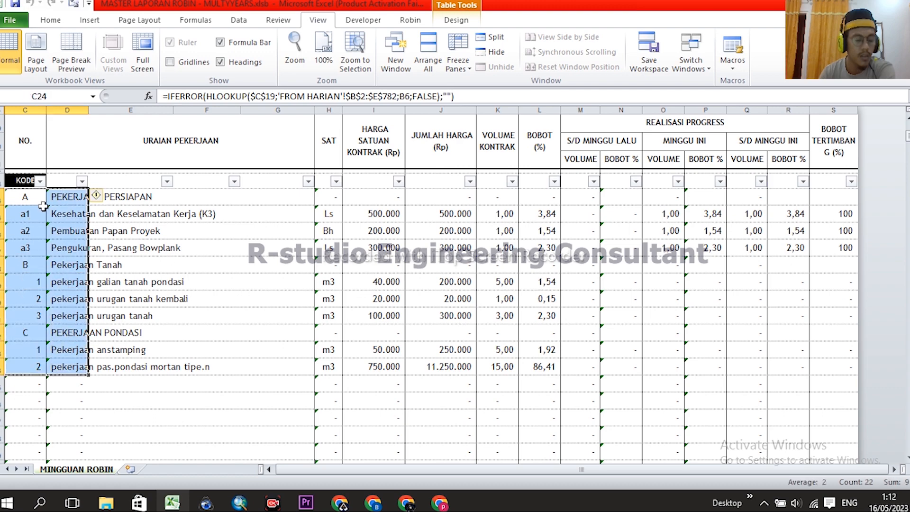
{"action": "left_click", "coordinate": [34, 196]}
{"action": "left_click_drag", "start_coordinate": [34, 196], "coordinate": [77, 364]}
{"action": "left_click_drag", "start_coordinate": [60, 192], "coordinate": [77, 365]}
{"action": "scroll", "coordinate": [341, 303], "scroll_direction": "up", "scroll_amount": 2}
{"action": "scroll", "coordinate": [350, 272], "scroll_direction": "down", "scroll_amount": 1}
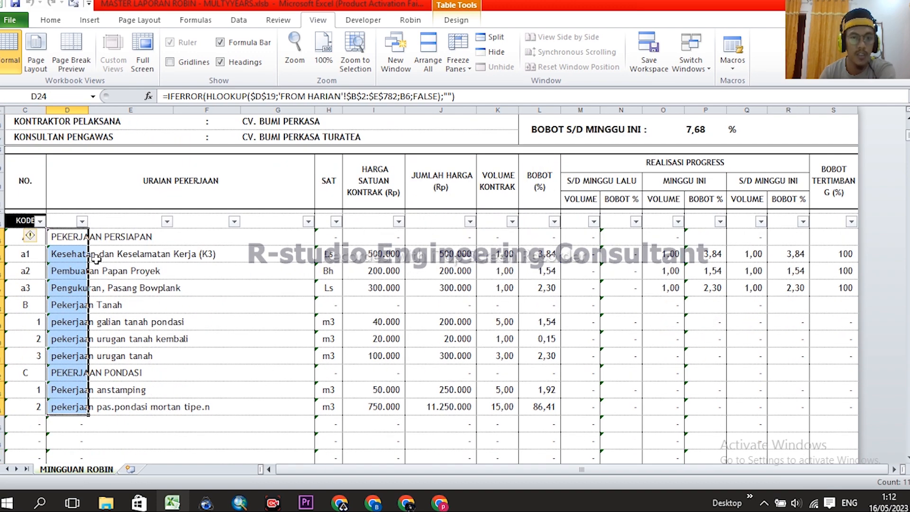
{"action": "left_click_drag", "start_coordinate": [11, 236], "coordinate": [27, 373]}
{"action": "left_click_drag", "start_coordinate": [81, 240], "coordinate": [88, 409]}
{"action": "left_click_drag", "start_coordinate": [329, 236], "coordinate": [329, 389]}
{"action": "left_click_drag", "start_coordinate": [376, 247], "coordinate": [375, 408]}
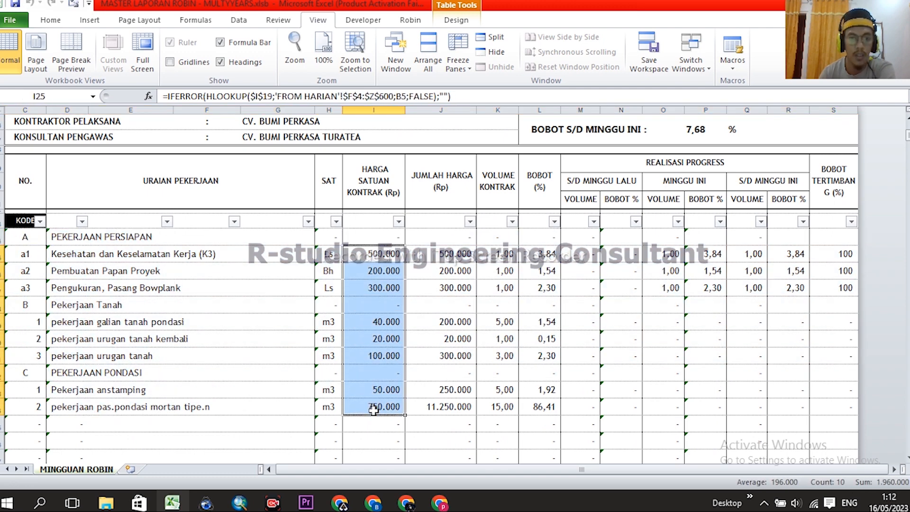
{"action": "left_click_drag", "start_coordinate": [448, 254], "coordinate": [448, 408]}
{"action": "left_click_drag", "start_coordinate": [498, 237], "coordinate": [506, 414]}
{"action": "left_click_drag", "start_coordinate": [546, 239], "coordinate": [546, 406]}
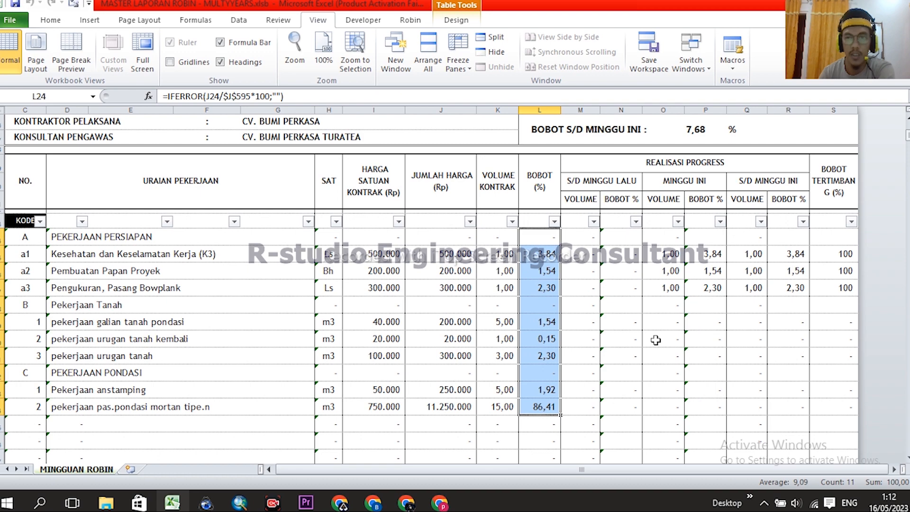
{"action": "scroll", "coordinate": [539, 296], "scroll_direction": "up", "scroll_amount": 1}
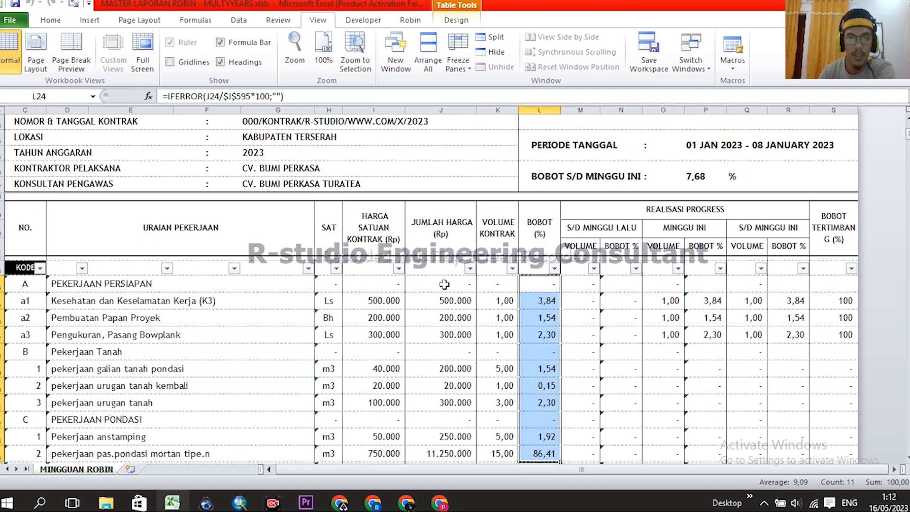
{"action": "left_click", "coordinate": [377, 241]}
{"action": "scroll", "coordinate": [446, 301], "scroll_direction": "down", "scroll_amount": 1}
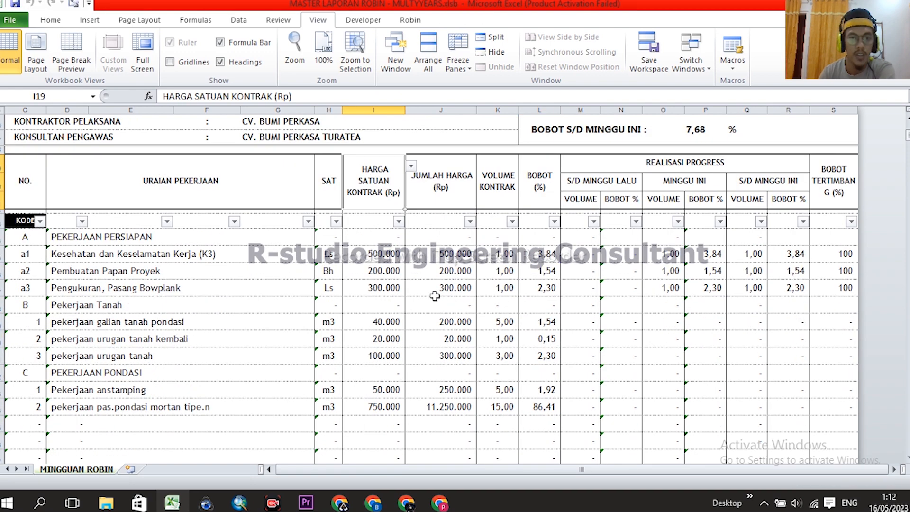
{"action": "left_click", "coordinate": [440, 303]}
{"action": "scroll", "coordinate": [440, 303], "scroll_direction": "up", "scroll_amount": 1}
{"action": "scroll", "coordinate": [434, 308], "scroll_direction": "up", "scroll_amount": 2}
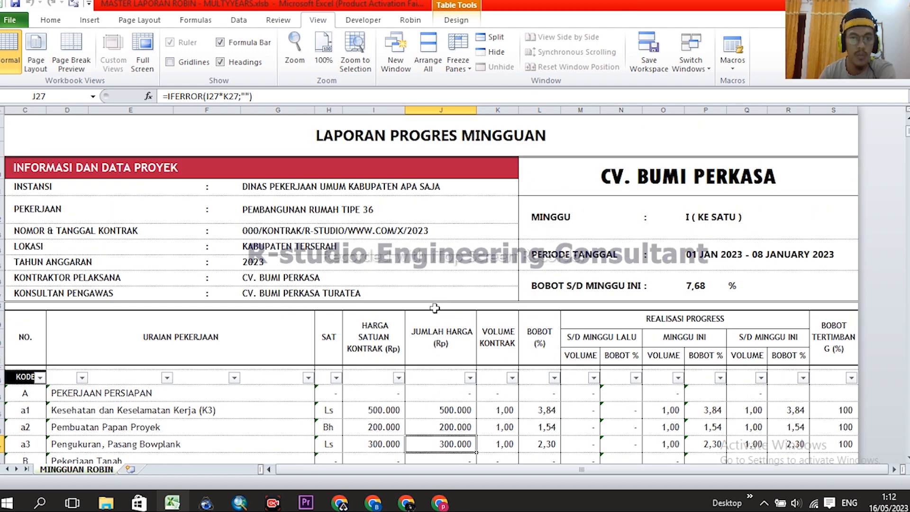
{"action": "scroll", "coordinate": [434, 227], "scroll_direction": "down", "scroll_amount": 1}
{"action": "left_click", "coordinate": [381, 292]}
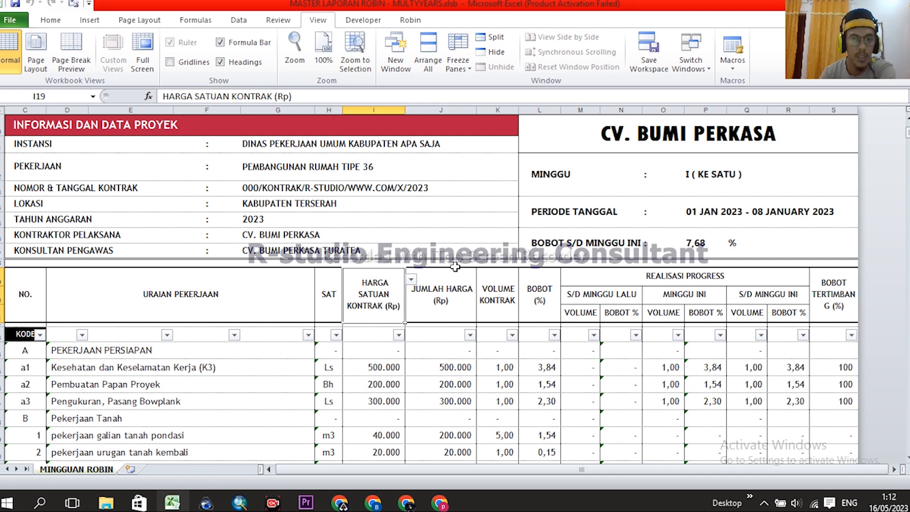
{"action": "scroll", "coordinate": [452, 272], "scroll_direction": "down", "scroll_amount": 2}
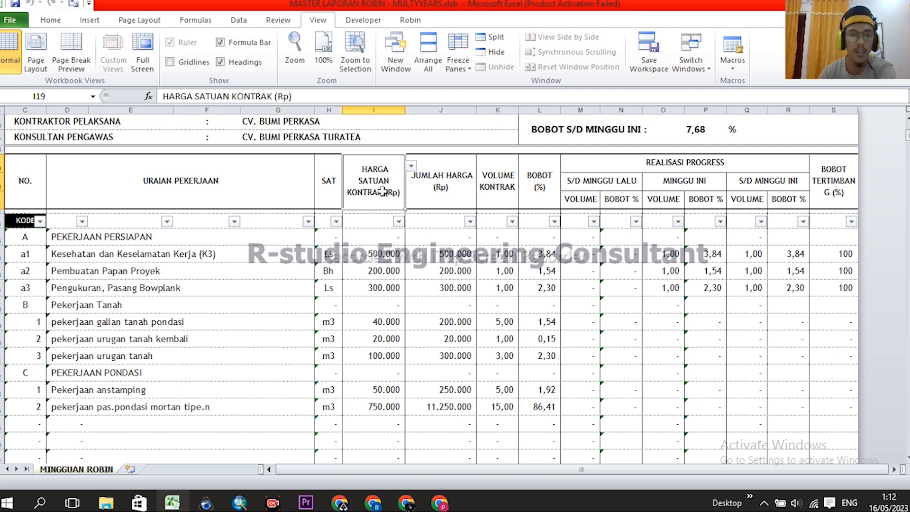
- Change the I19 header to VOLUME MC-0 using its dropdown list
{"action": "left_click", "coordinate": [412, 166]}
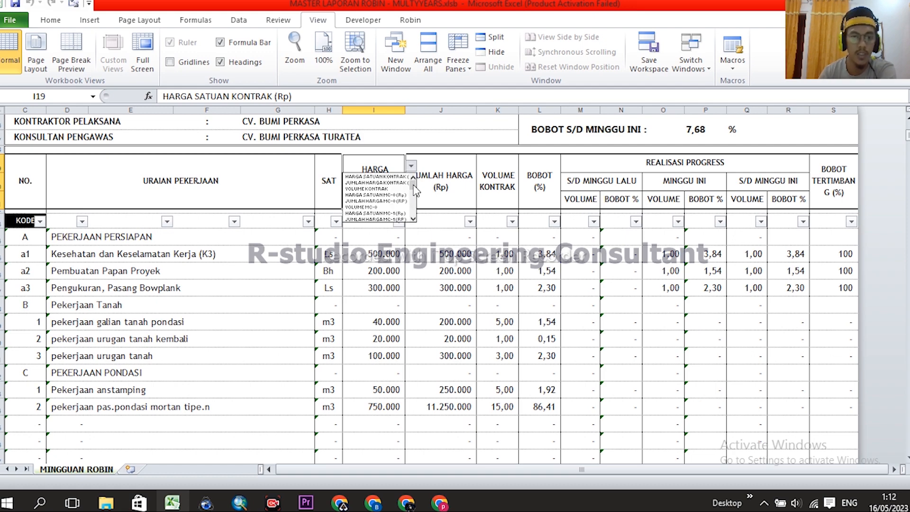
{"action": "left_click_drag", "start_coordinate": [413, 184], "coordinate": [414, 186]}
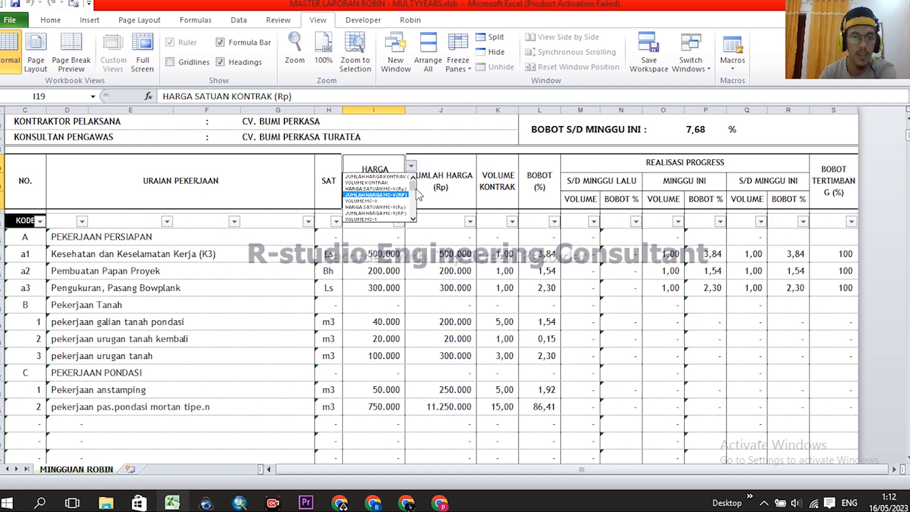
{"action": "left_click", "coordinate": [377, 201]}
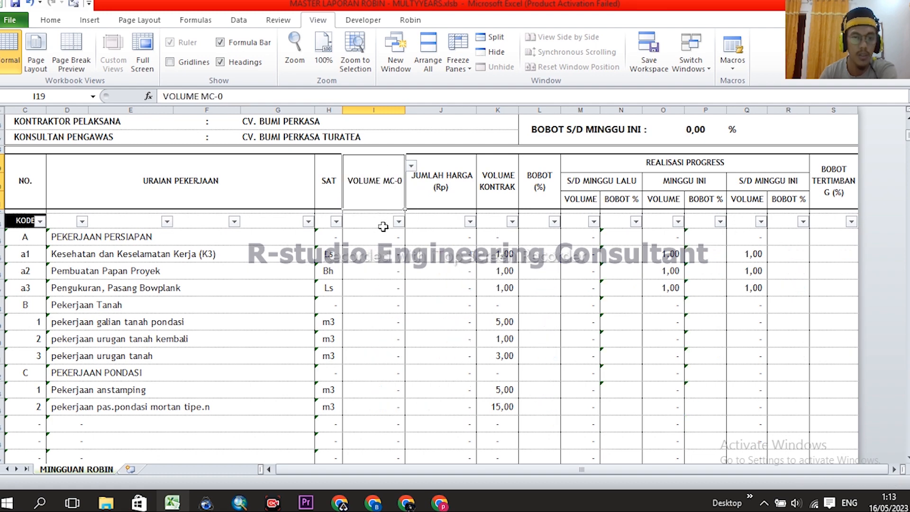
{"action": "scroll", "coordinate": [392, 305], "scroll_direction": "up", "scroll_amount": 5}
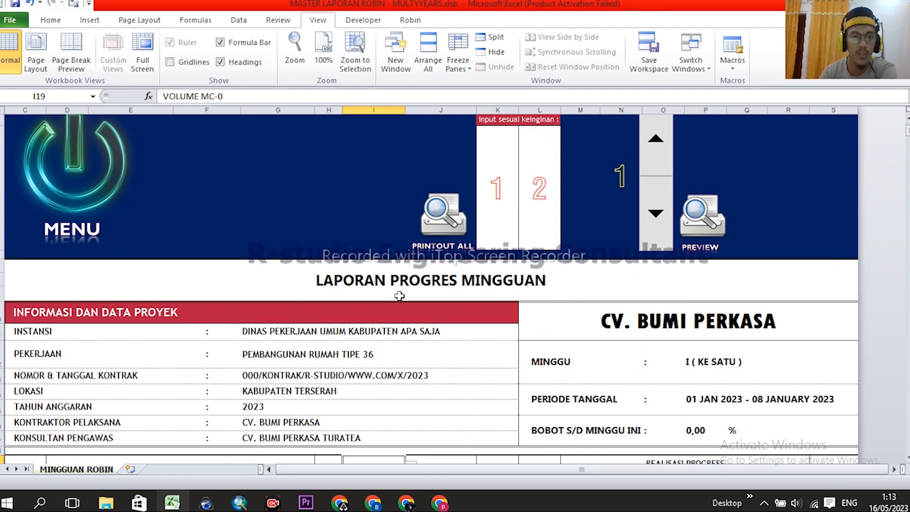
- On FROM HARIAN, inspect the MC-0 columns I–K and contract columns F–H, then return to MENU
{"action": "left_click", "coordinate": [95, 169]}
{"action": "left_click", "coordinate": [232, 387]}
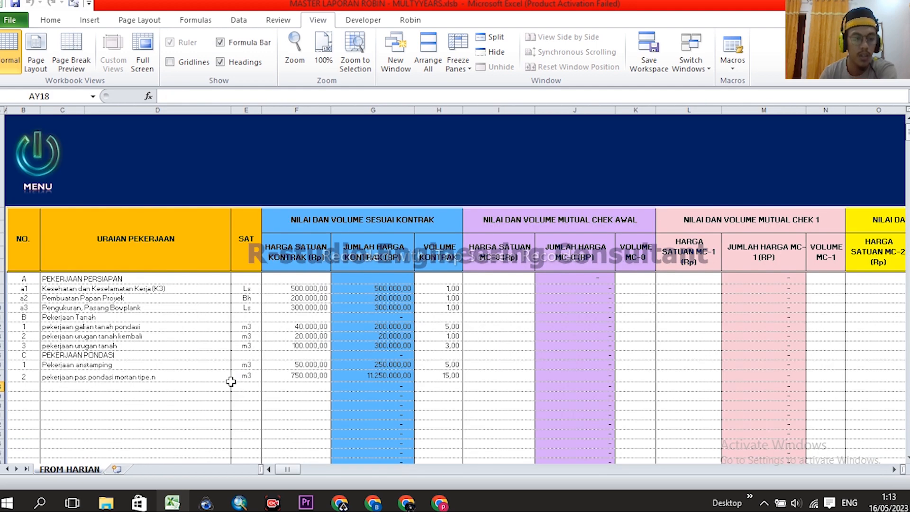
{"action": "left_click_drag", "start_coordinate": [498, 110], "coordinate": [631, 109]}
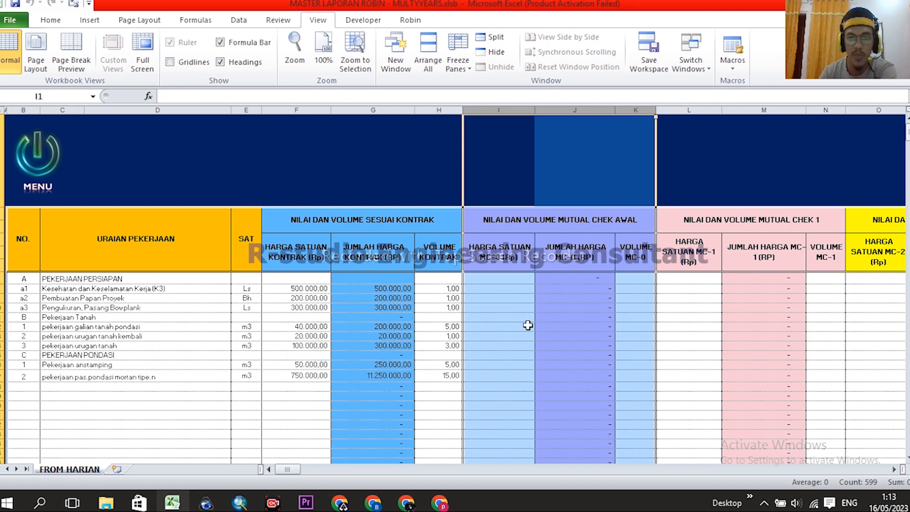
{"action": "left_click_drag", "start_coordinate": [498, 291], "coordinate": [508, 380]}
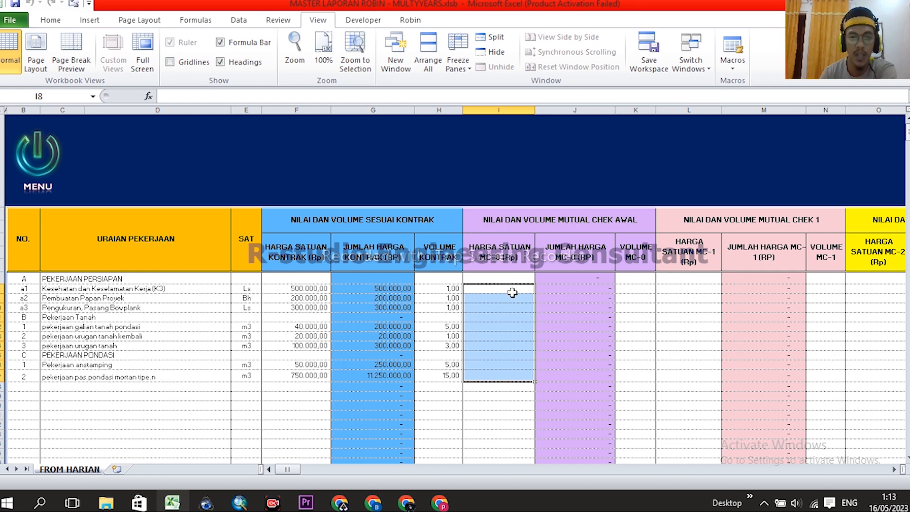
{"action": "left_click_drag", "start_coordinate": [295, 110], "coordinate": [421, 109]}
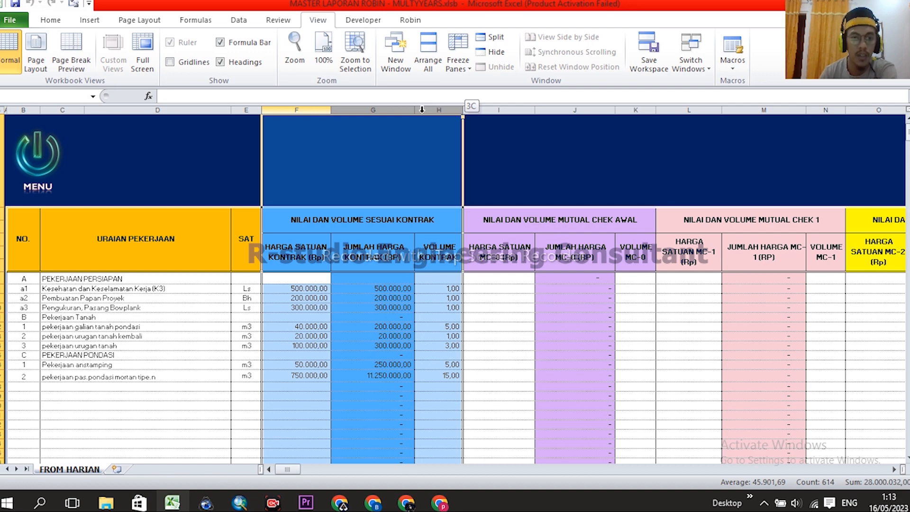
{"action": "left_click_drag", "start_coordinate": [422, 109], "coordinate": [422, 110]}
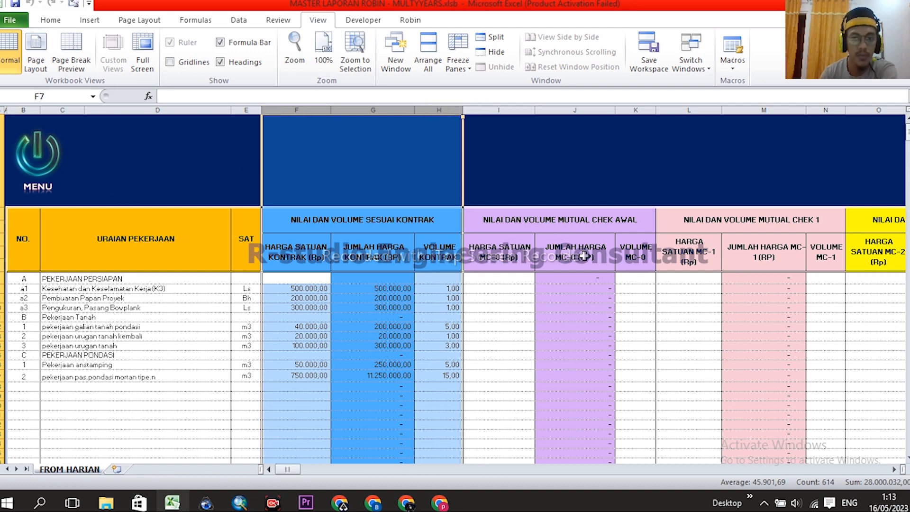
{"action": "left_click", "coordinate": [39, 164]}
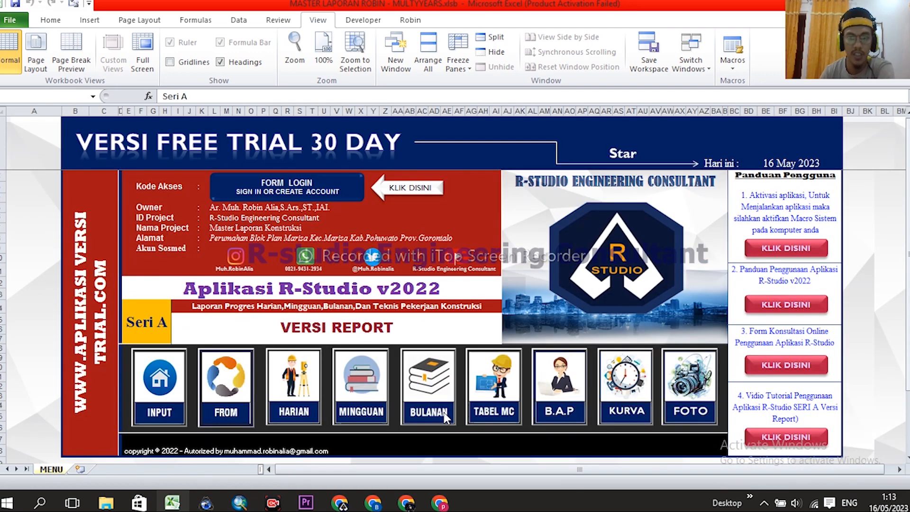
- Back on the weekly report, switch the I19 header back to HARGA SATUAN KONTRAK (Rp)
{"action": "left_click", "coordinate": [344, 385]}
{"action": "scroll", "coordinate": [402, 325], "scroll_direction": "down", "scroll_amount": 5}
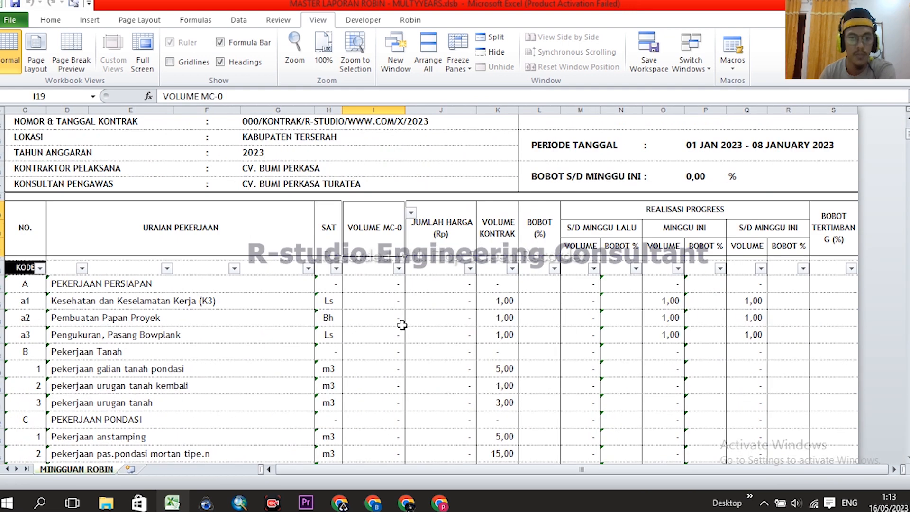
{"action": "left_click", "coordinate": [437, 298]}
{"action": "left_click", "coordinate": [383, 228]}
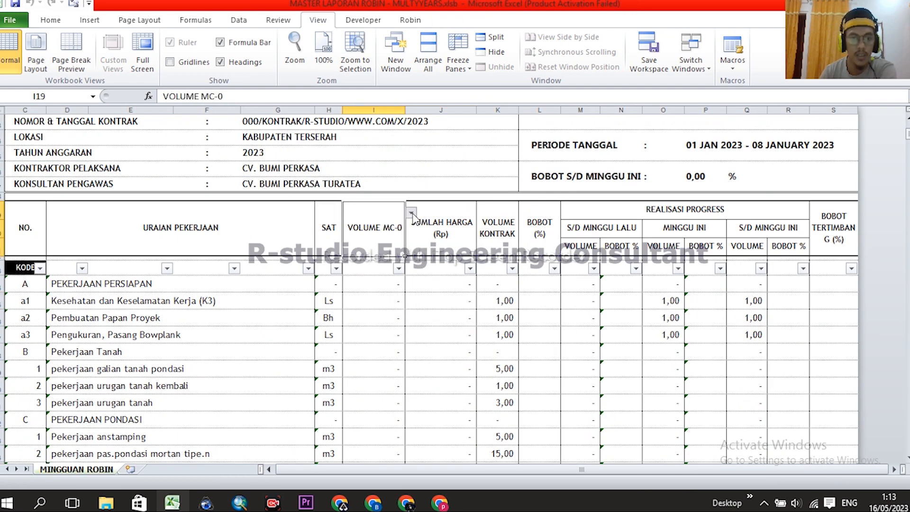
{"action": "left_click", "coordinate": [411, 213]}
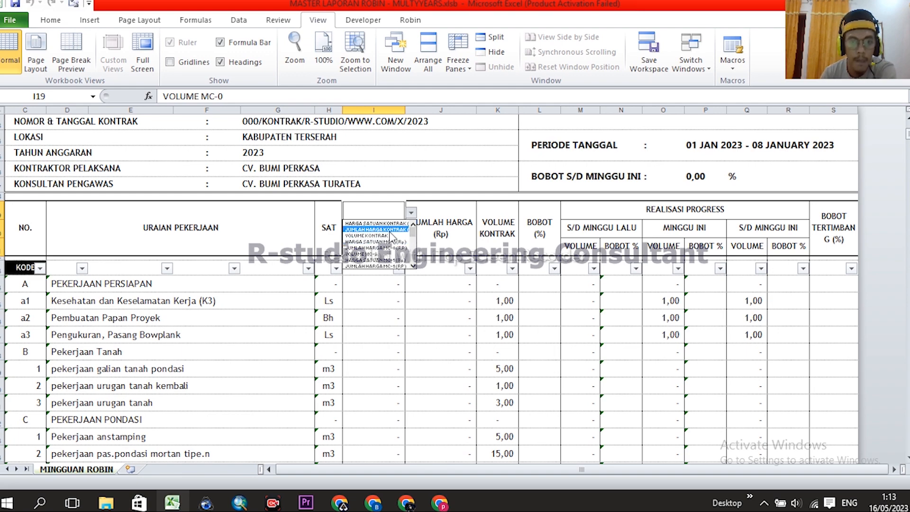
{"action": "left_click", "coordinate": [436, 167]}
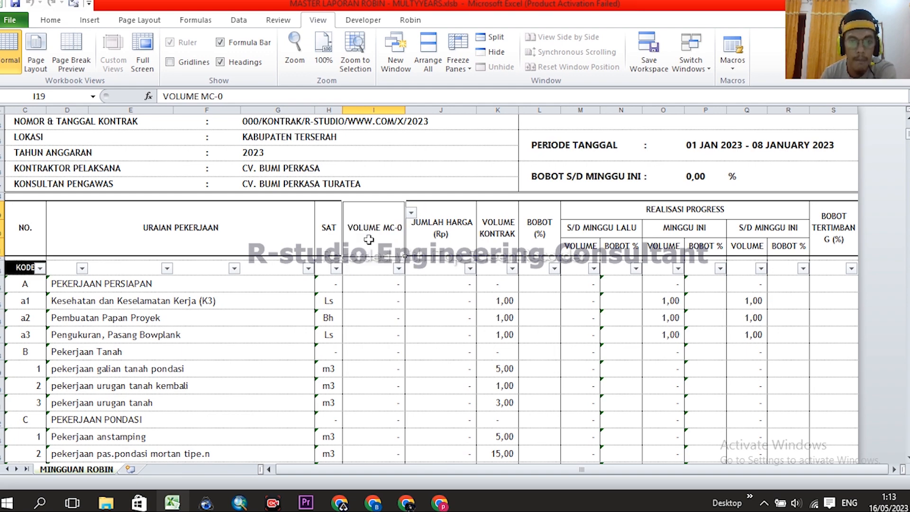
{"action": "left_click", "coordinate": [411, 214]}
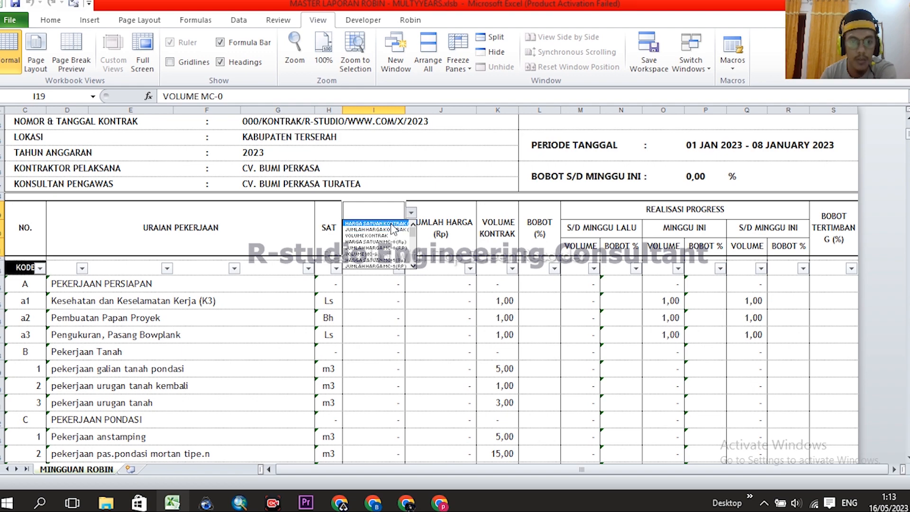
{"action": "left_click", "coordinate": [392, 223]}
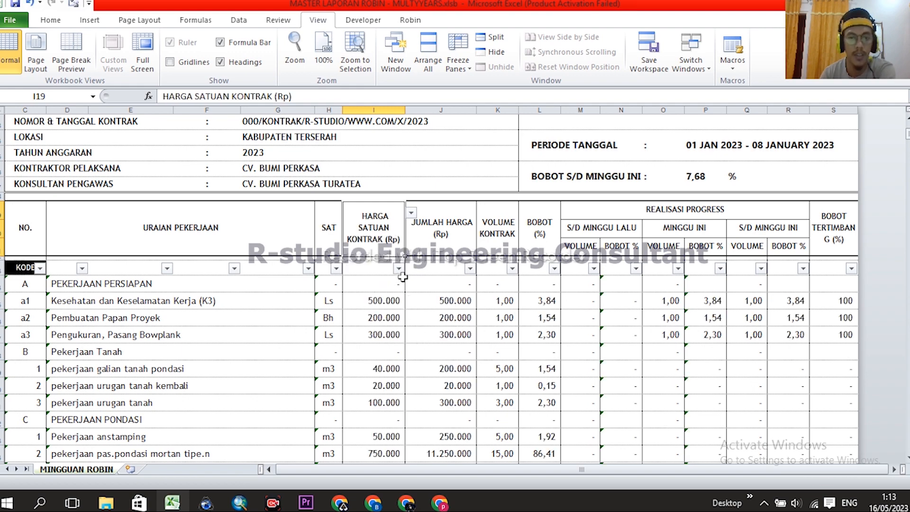
- Set the K19 header to VOLUME KONTRAK from its dropdown list
{"action": "scroll", "coordinate": [408, 291], "scroll_direction": "down", "scroll_amount": 2}
{"action": "scroll", "coordinate": [408, 291], "scroll_direction": "up", "scroll_amount": 1}
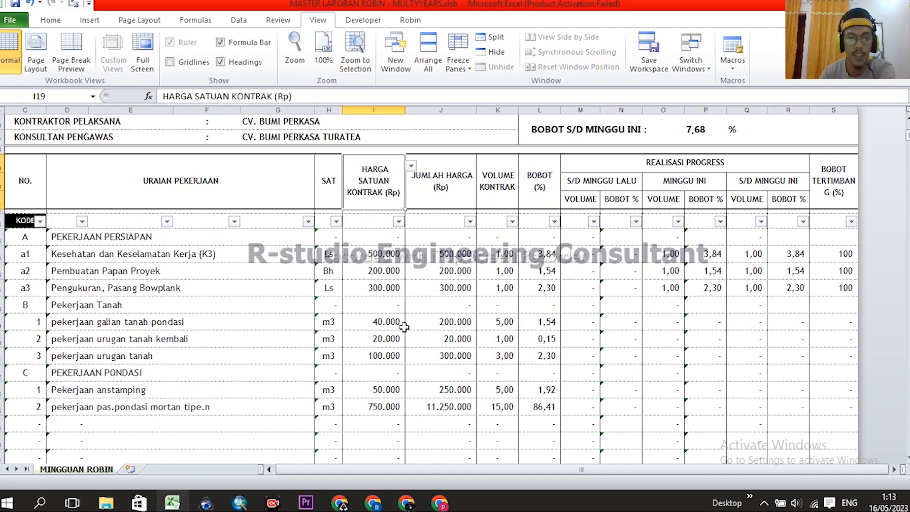
{"action": "left_click", "coordinate": [503, 184]}
{"action": "left_click", "coordinate": [524, 167]}
{"action": "left_click", "coordinate": [495, 163]}
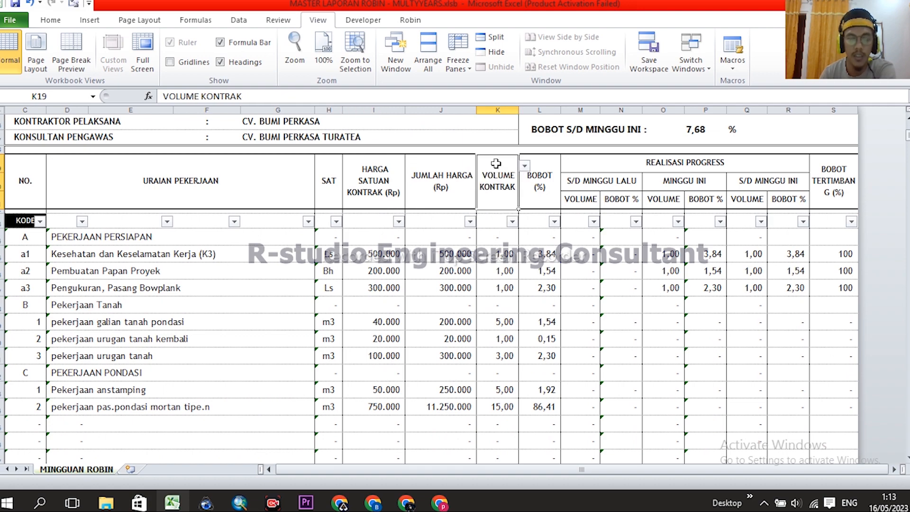
{"action": "left_click", "coordinate": [525, 167]}
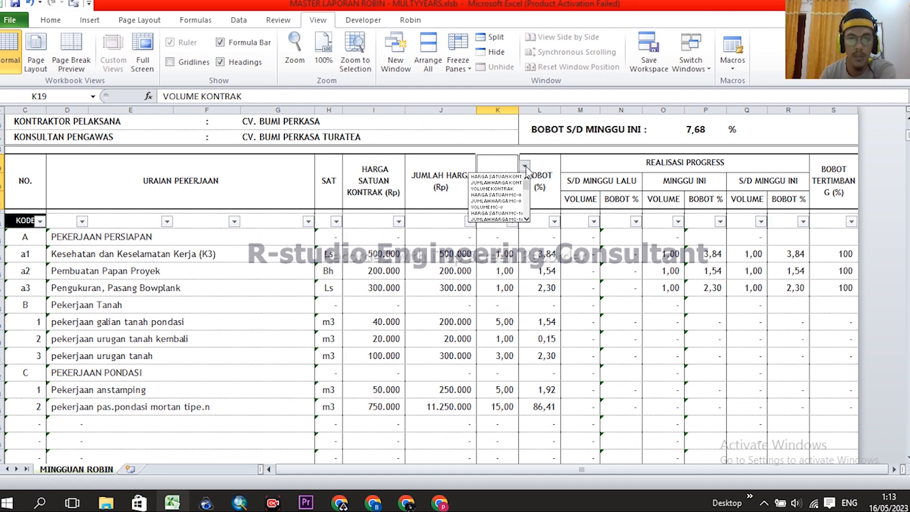
{"action": "left_click", "coordinate": [510, 191]}
- Compare the JUMLAH HARGA, VOLUME KONTRAK and HARGA SATUAN KONTRAK headings and this week's volume formula
{"action": "left_click", "coordinate": [430, 182]}
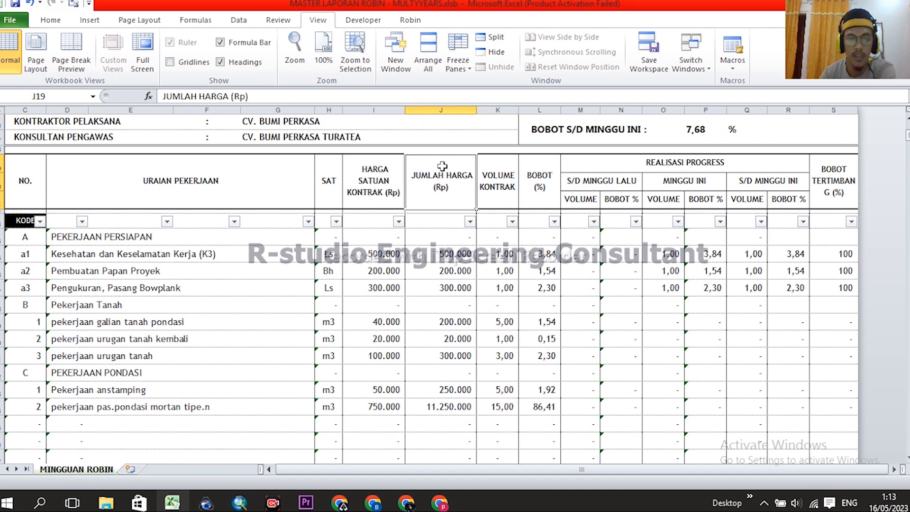
{"action": "left_click", "coordinate": [490, 187]}
{"action": "left_click", "coordinate": [381, 190]}
{"action": "left_click", "coordinate": [498, 184]}
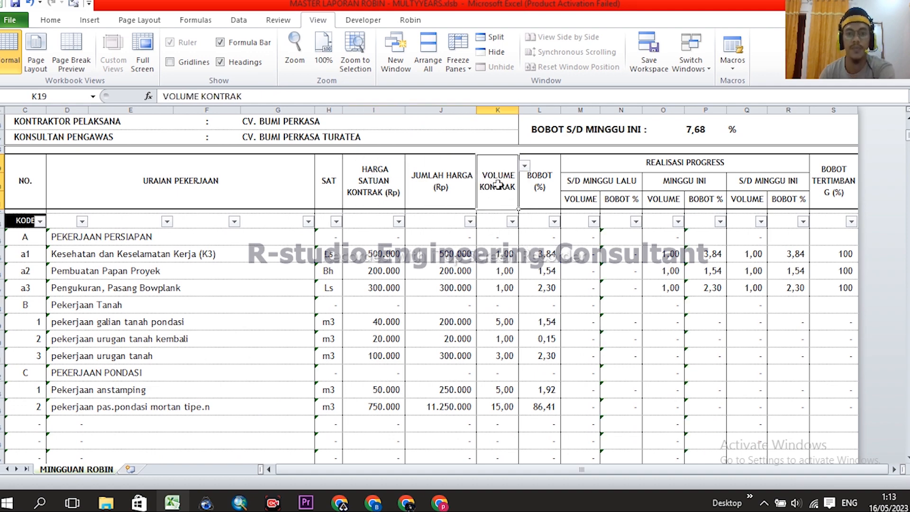
{"action": "left_click", "coordinate": [663, 308]}
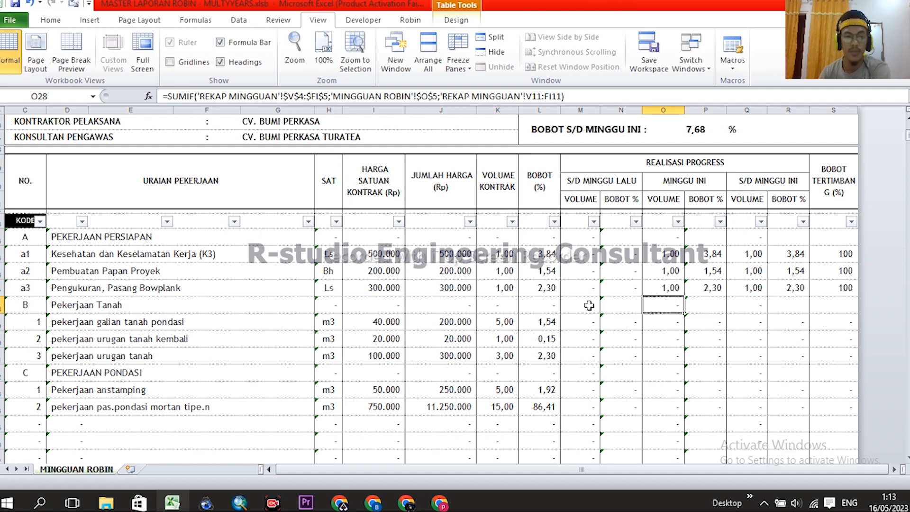
- Check the report's week number 1 in cell N3
{"action": "scroll", "coordinate": [589, 305], "scroll_direction": "up", "scroll_amount": 5}
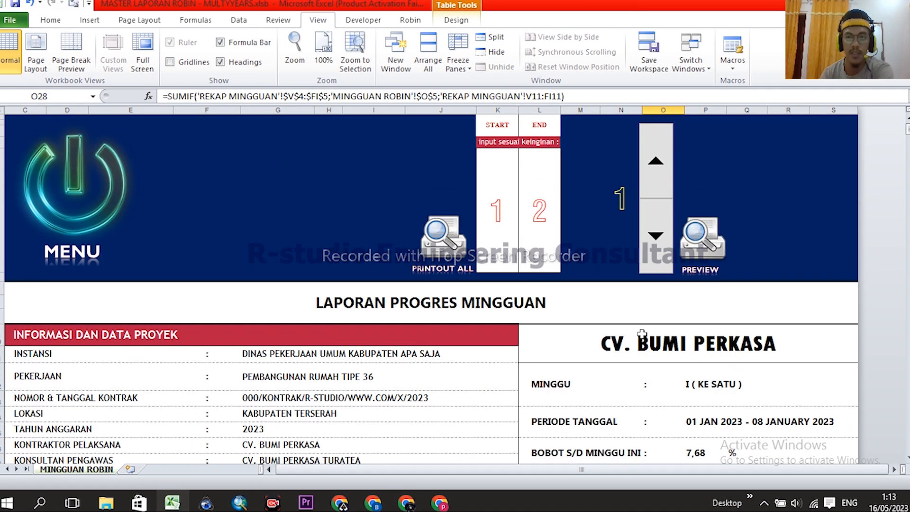
{"action": "left_click", "coordinate": [620, 196]}
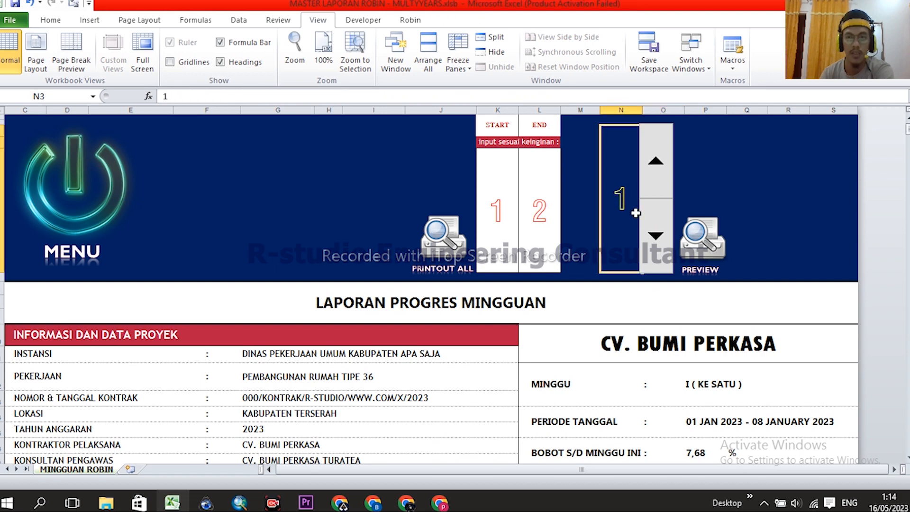
{"action": "scroll", "coordinate": [621, 197], "scroll_direction": "down", "scroll_amount": 2}
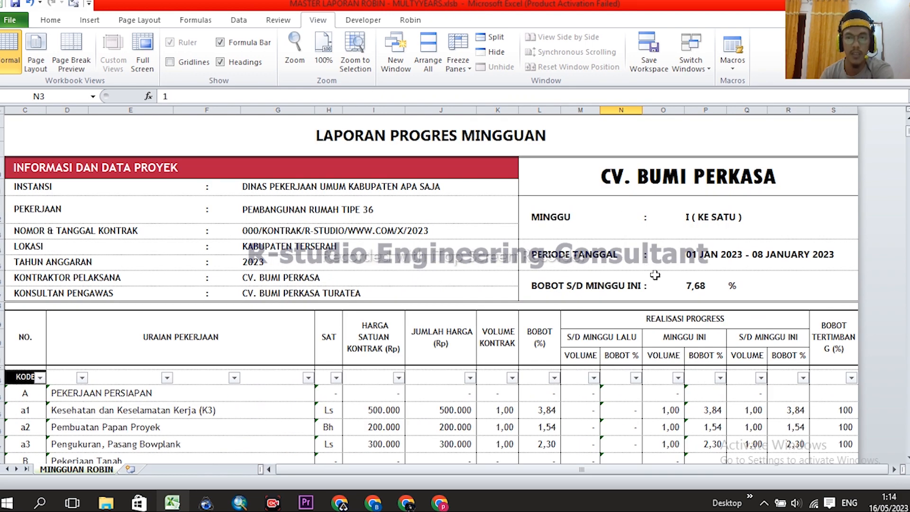
{"action": "scroll", "coordinate": [688, 241], "scroll_direction": "up", "scroll_amount": 2}
{"action": "scroll", "coordinate": [692, 251], "scroll_direction": "down", "scroll_amount": 2}
- Inspect the 7,68 cumulative weight and the period date formulas, then return to MENU
{"action": "left_click", "coordinate": [701, 287]}
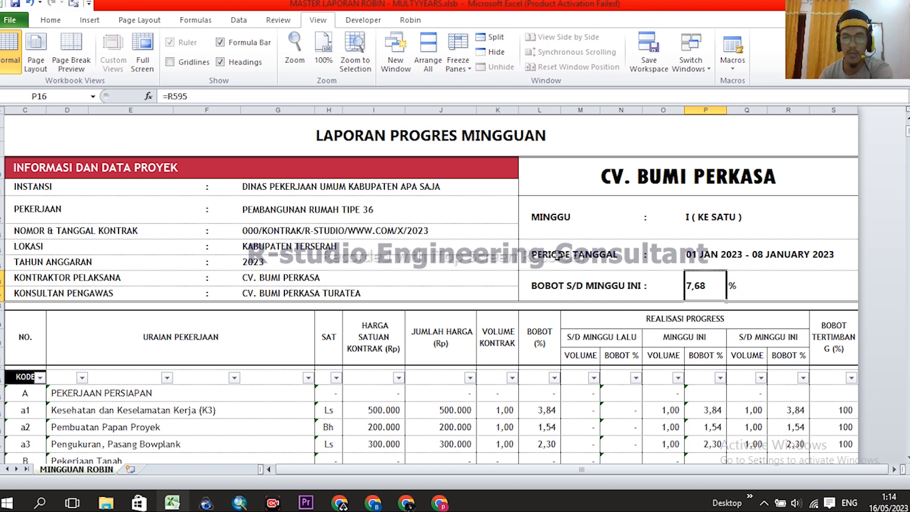
{"action": "left_click", "coordinate": [695, 255]}
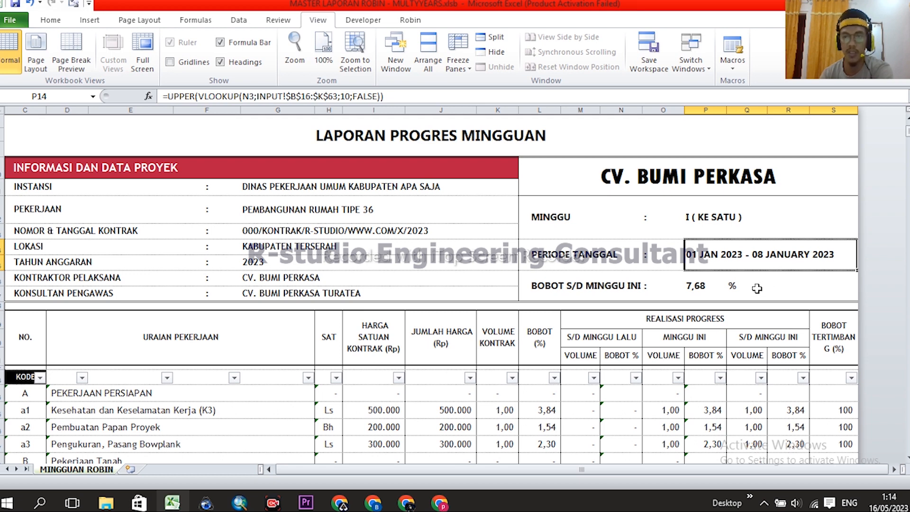
{"action": "left_click", "coordinate": [701, 286]}
{"action": "left_click", "coordinate": [704, 259]}
{"action": "scroll", "coordinate": [712, 275], "scroll_direction": "up", "scroll_amount": 3}
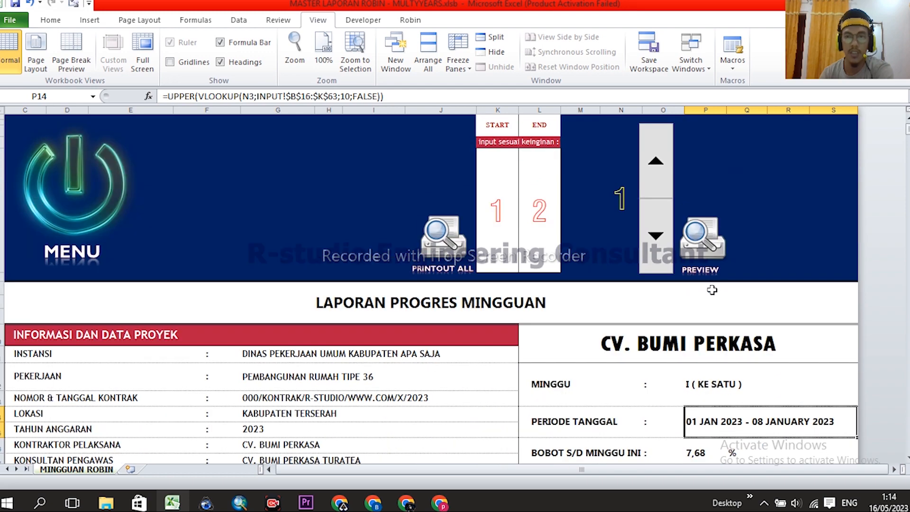
{"action": "scroll", "coordinate": [729, 352], "scroll_direction": "down", "scroll_amount": 4}
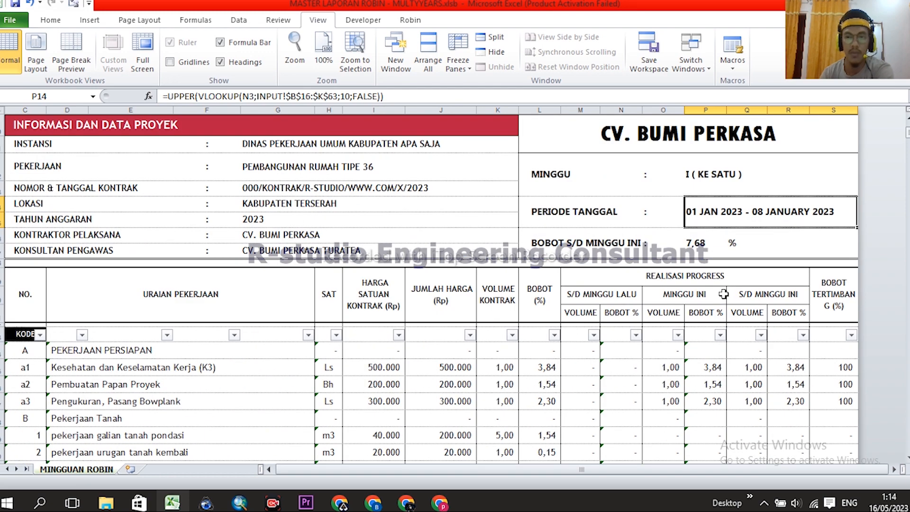
{"action": "scroll", "coordinate": [707, 253], "scroll_direction": "up", "scroll_amount": 3}
{"action": "left_click", "coordinate": [72, 172]}
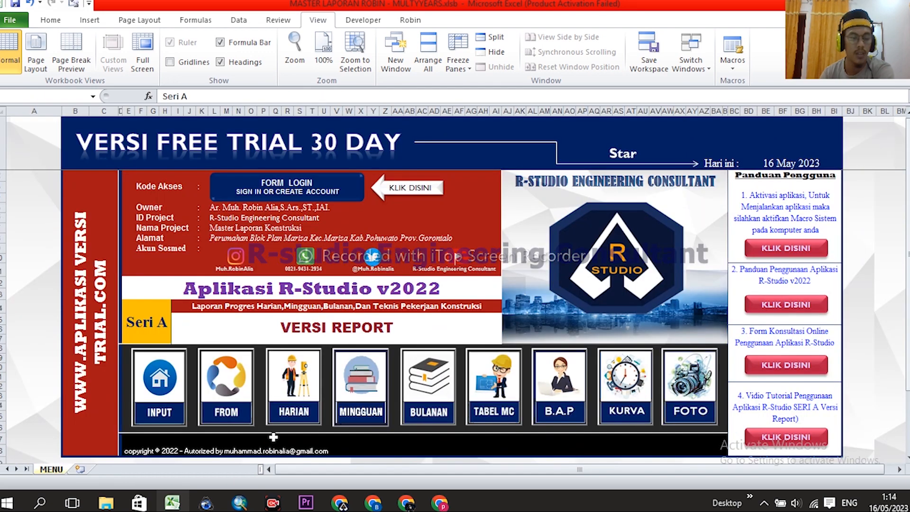
- On FROM HARIAN, select the eight day columns of week 1 starting 01/01/23
{"action": "left_click", "coordinate": [232, 377]}
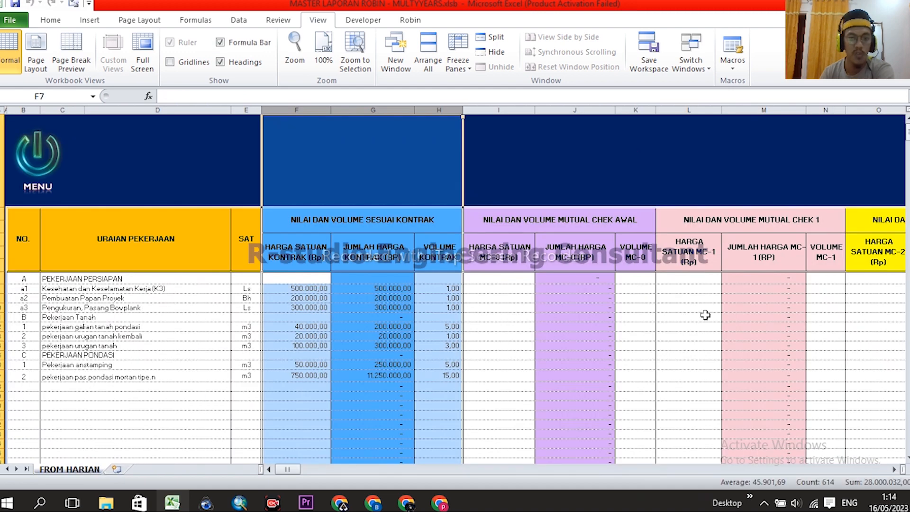
{"action": "left_click_drag", "start_coordinate": [289, 466], "coordinate": [323, 472]}
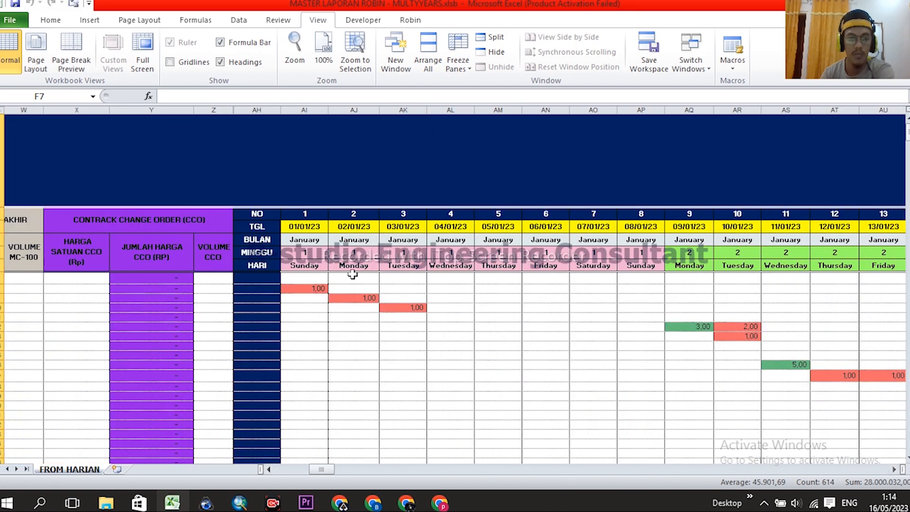
{"action": "left_click", "coordinate": [302, 109]}
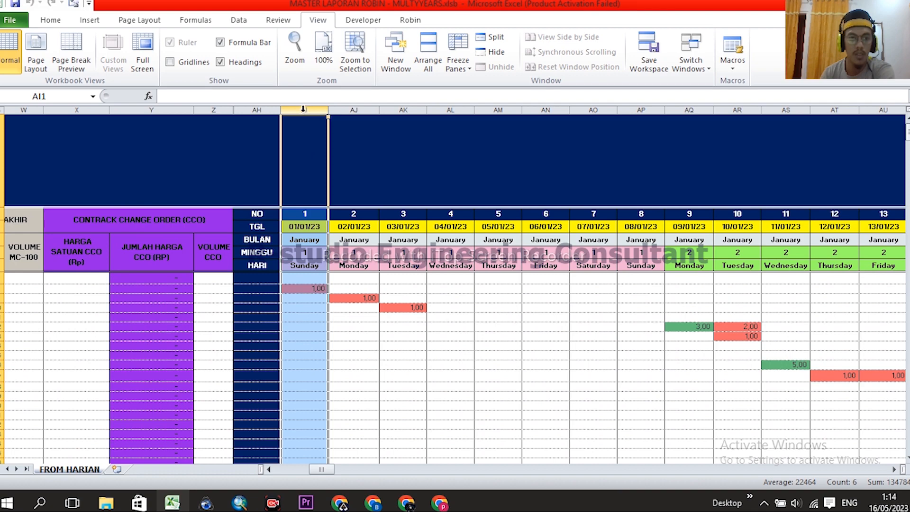
{"action": "left_click_drag", "start_coordinate": [302, 109], "coordinate": [639, 109]}
{"action": "left_click", "coordinate": [637, 324]}
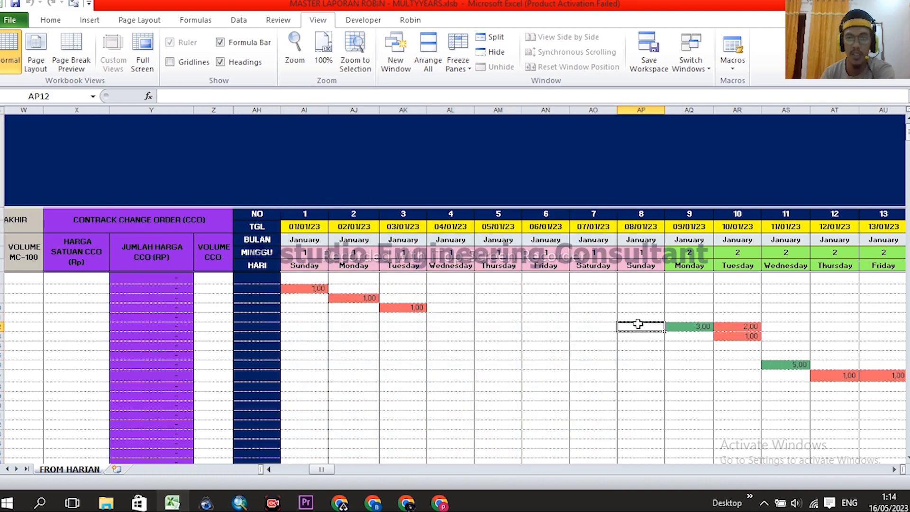
- Check the first three daily 1,00 entries for the K3, Papan Proyek and Bowplank items
{"action": "left_click_drag", "start_coordinate": [309, 285], "coordinate": [412, 308]}
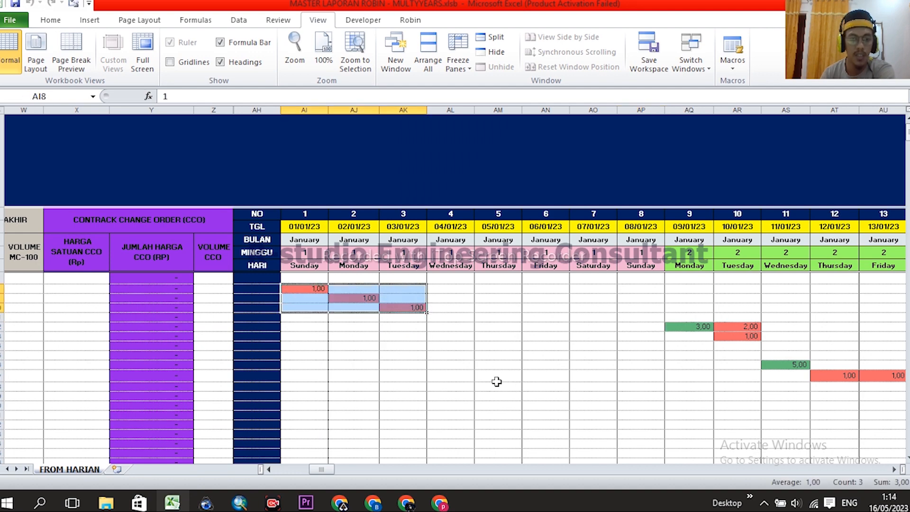
{"action": "middle_click", "coordinate": [373, 372]}
{"action": "middle_click", "coordinate": [216, 374]}
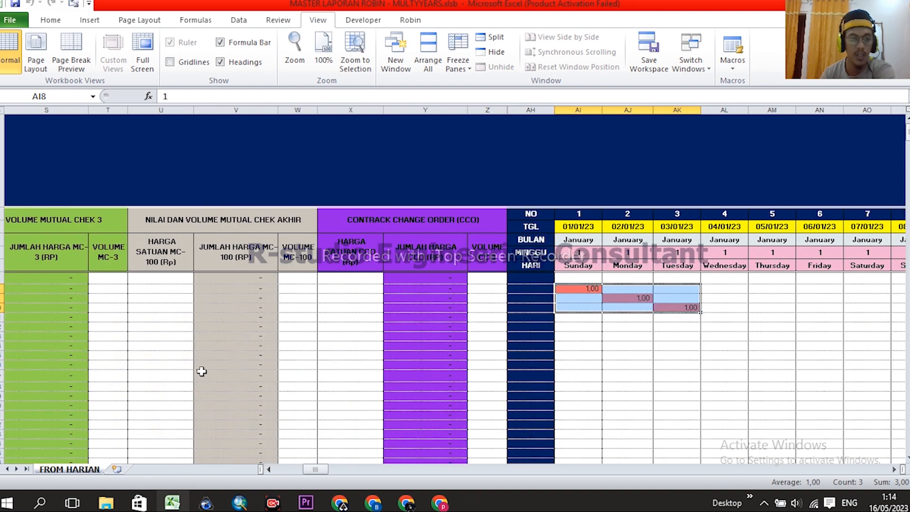
{"action": "middle_click", "coordinate": [472, 359]}
{"action": "middle_click", "coordinate": [292, 350]}
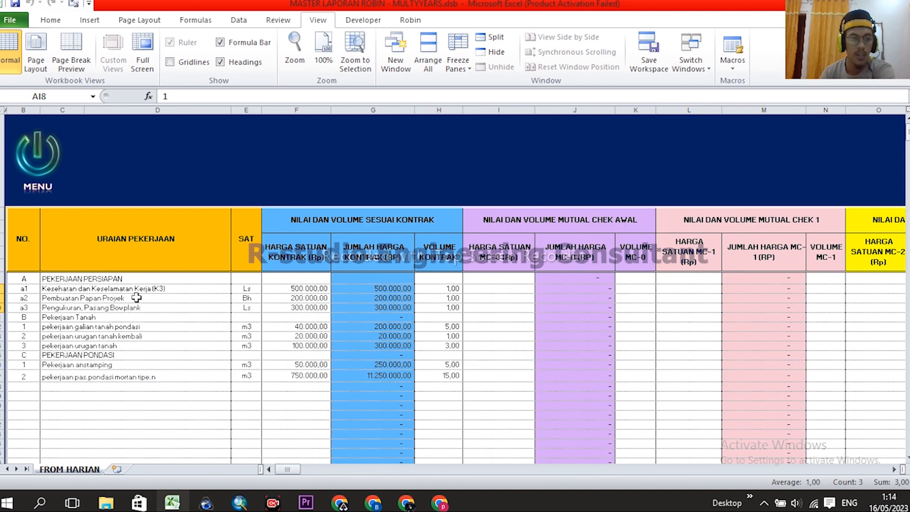
{"action": "left_click", "coordinate": [73, 290]}
{"action": "left_click", "coordinate": [65, 298]}
{"action": "left_click", "coordinate": [58, 308]}
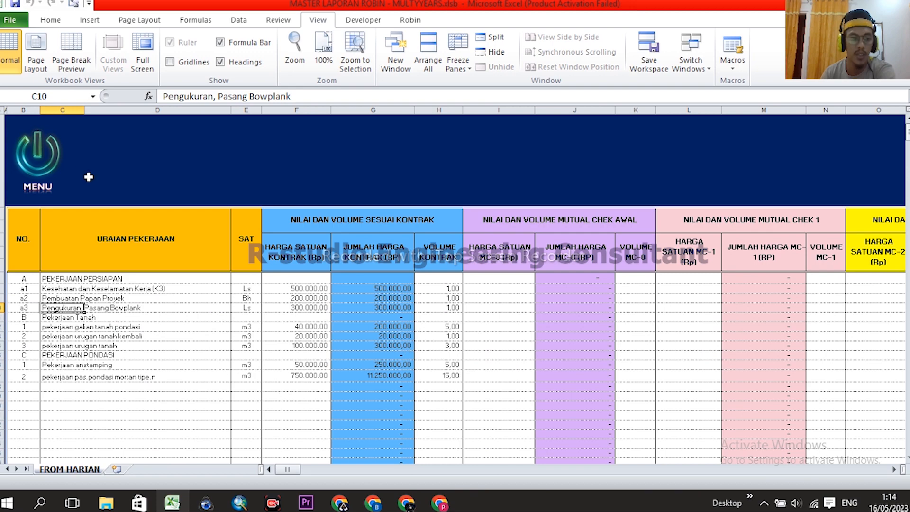
- Go back through MENU to the MINGGUAN ROBIN weekly report
{"action": "left_click", "coordinate": [38, 157]}
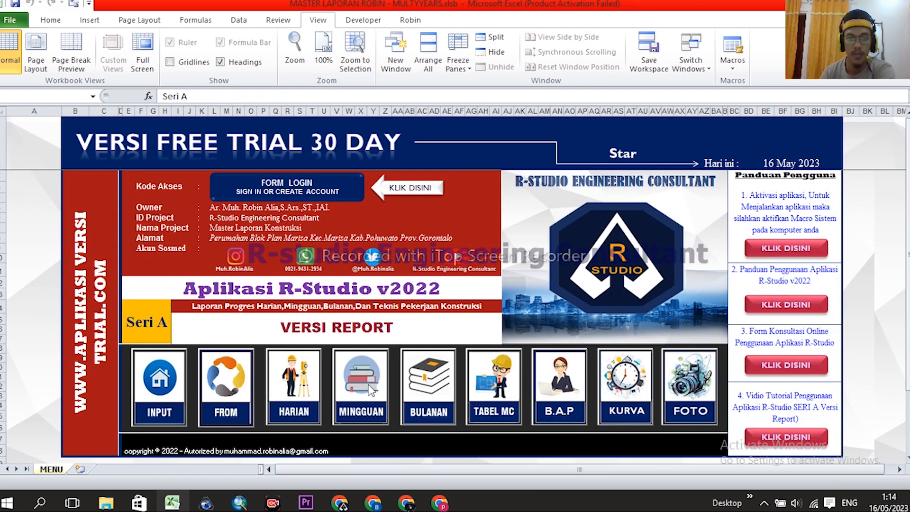
{"action": "left_click", "coordinate": [372, 392]}
{"action": "scroll", "coordinate": [702, 296], "scroll_direction": "down", "scroll_amount": 3}
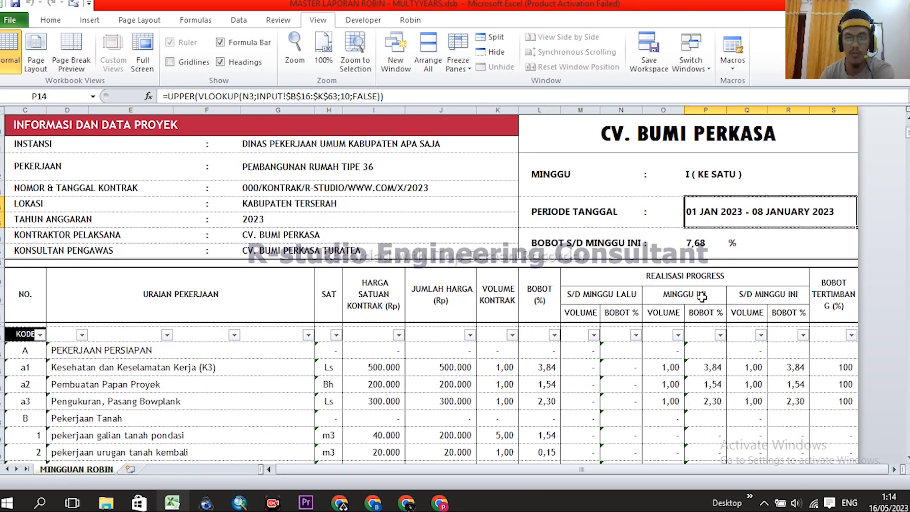
- Check the 7,68 weight, this-week volume formulas and 100 completion weights for items a1 to a3
{"action": "left_click", "coordinate": [701, 245]}
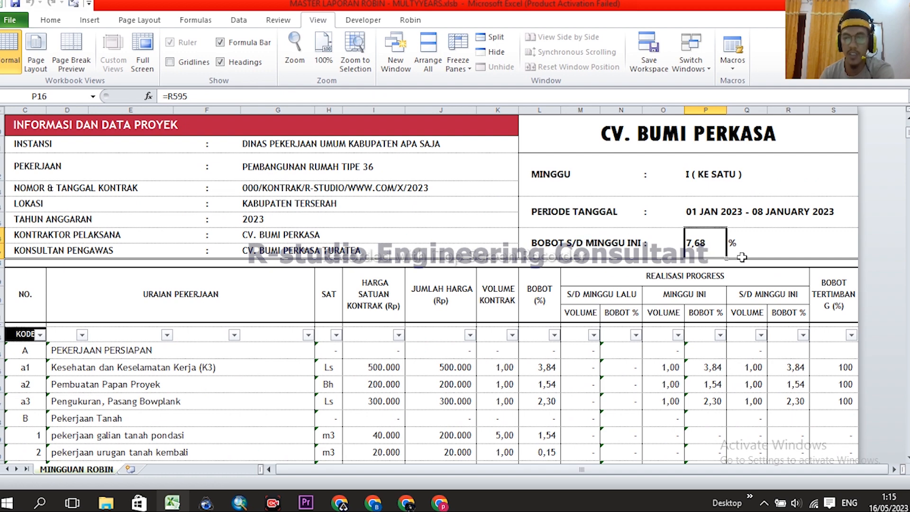
{"action": "scroll", "coordinate": [758, 252], "scroll_direction": "down", "scroll_amount": 10}
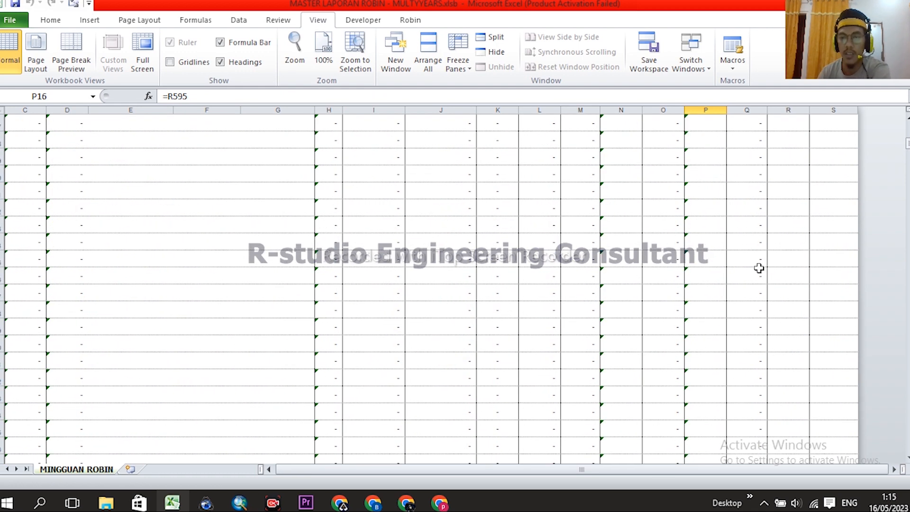
{"action": "scroll", "coordinate": [758, 268], "scroll_direction": "up", "scroll_amount": 10}
{"action": "left_click", "coordinate": [666, 300]}
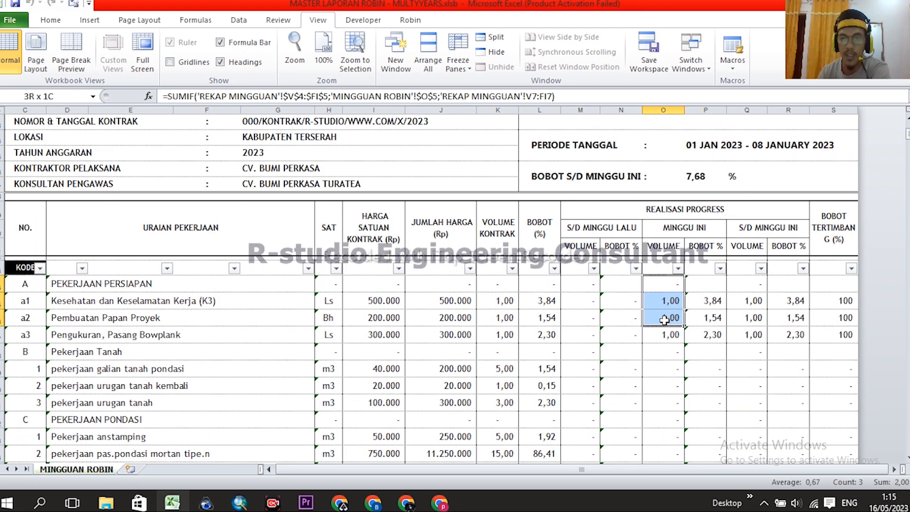
{"action": "left_click_drag", "start_coordinate": [665, 304], "coordinate": [669, 334]}
{"action": "left_click", "coordinate": [668, 303]}
{"action": "left_click", "coordinate": [672, 320]}
{"action": "left_click", "coordinate": [670, 334]}
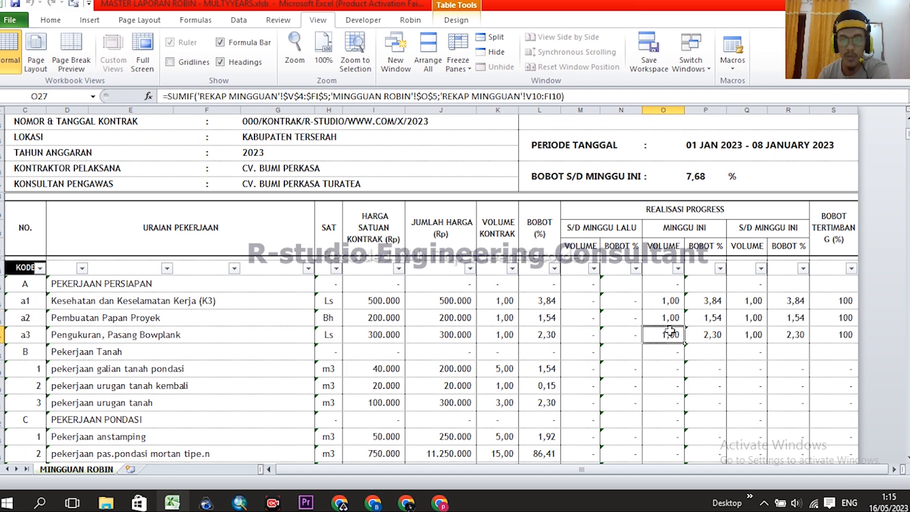
{"action": "left_click_drag", "start_coordinate": [840, 304], "coordinate": [841, 333]}
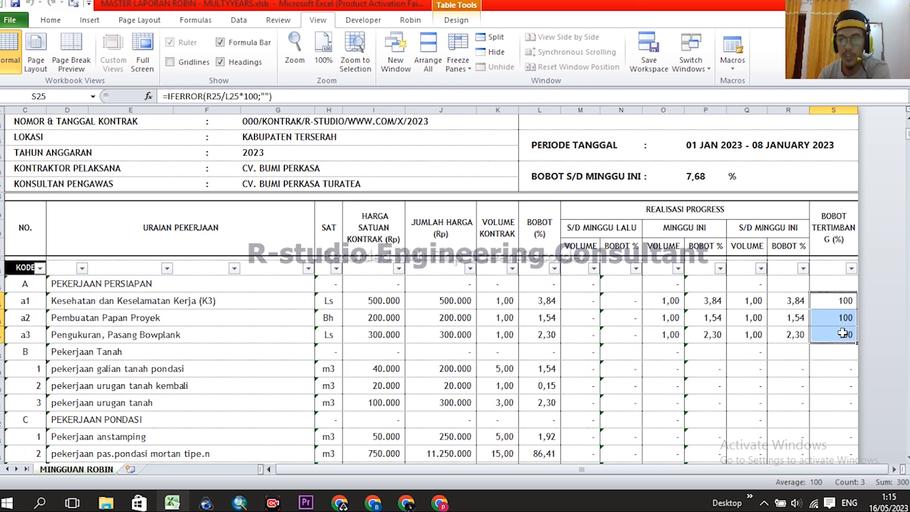
{"action": "left_click_drag", "start_coordinate": [670, 302], "coordinate": [671, 334]}
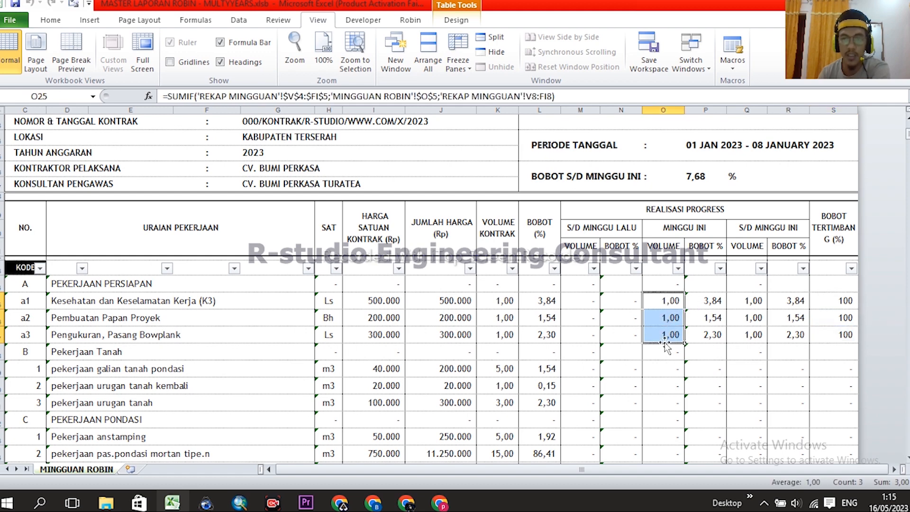
- Cross-check the first three daily entries of 1 on FROM HARIAN, then reopen the weekly report
{"action": "scroll", "coordinate": [581, 289], "scroll_direction": "up", "scroll_amount": 5}
{"action": "left_click", "coordinate": [46, 167]}
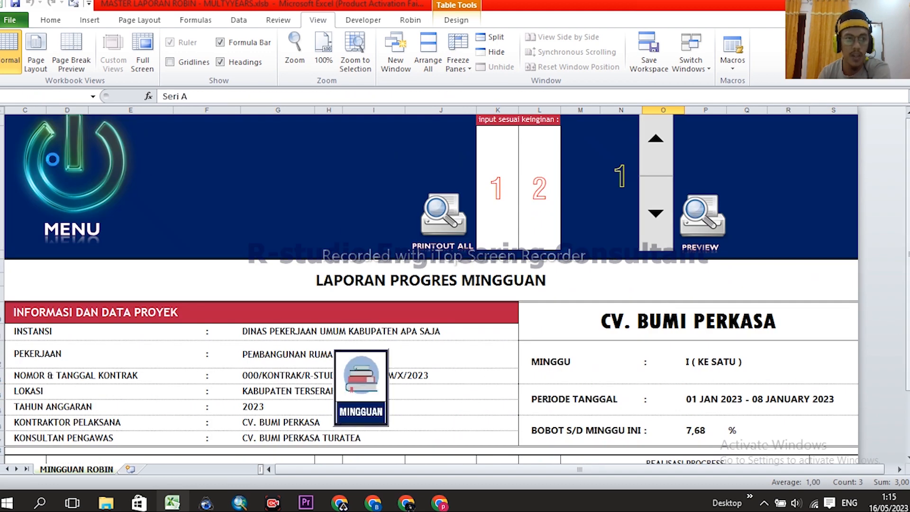
{"action": "left_click", "coordinate": [232, 390]}
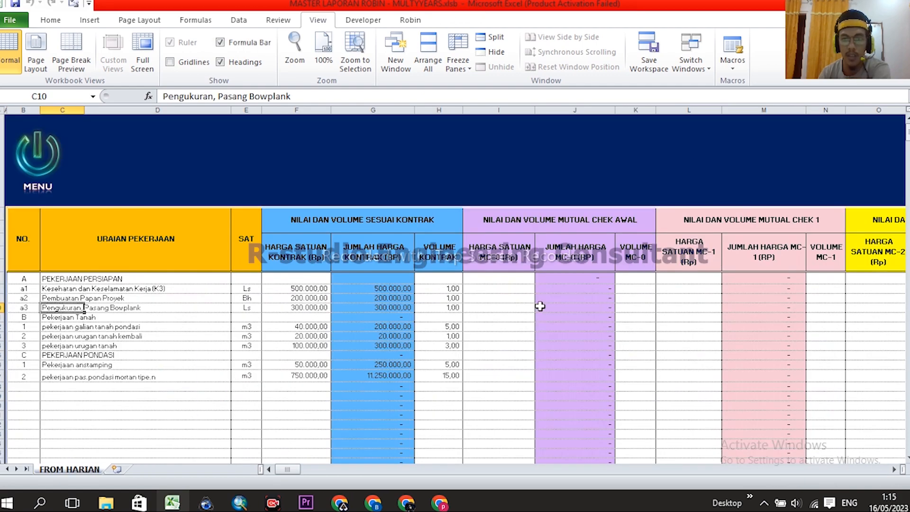
{"action": "left_click_drag", "start_coordinate": [294, 470], "coordinate": [327, 471]}
{"action": "left_click", "coordinate": [204, 288]}
{"action": "left_click", "coordinate": [249, 298]}
{"action": "left_click", "coordinate": [308, 308]}
{"action": "left_click_drag", "start_coordinate": [320, 472], "coordinate": [255, 457]}
{"action": "left_click", "coordinate": [52, 146]}
{"action": "left_click", "coordinate": [366, 384]}
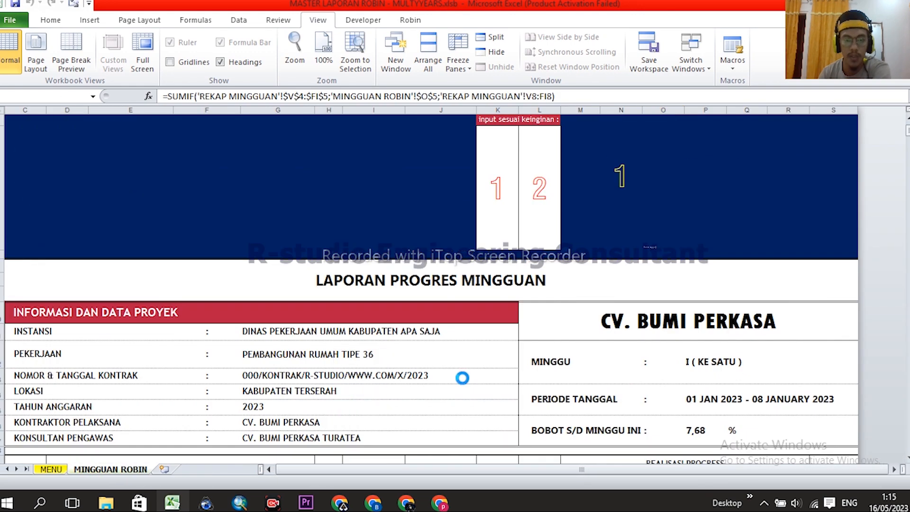
- Inspect the this-week volume cells in column O for rows a1 to a3
{"action": "scroll", "coordinate": [673, 302], "scroll_direction": "down", "scroll_amount": 4}
{"action": "left_click", "coordinate": [673, 301]}
{"action": "left_click", "coordinate": [671, 321]}
{"action": "left_click", "coordinate": [669, 337]}
- Scroll through the work-item table, mark the item codes and names, and select the KODE header
{"action": "scroll", "coordinate": [742, 330], "scroll_direction": "up", "scroll_amount": 3}
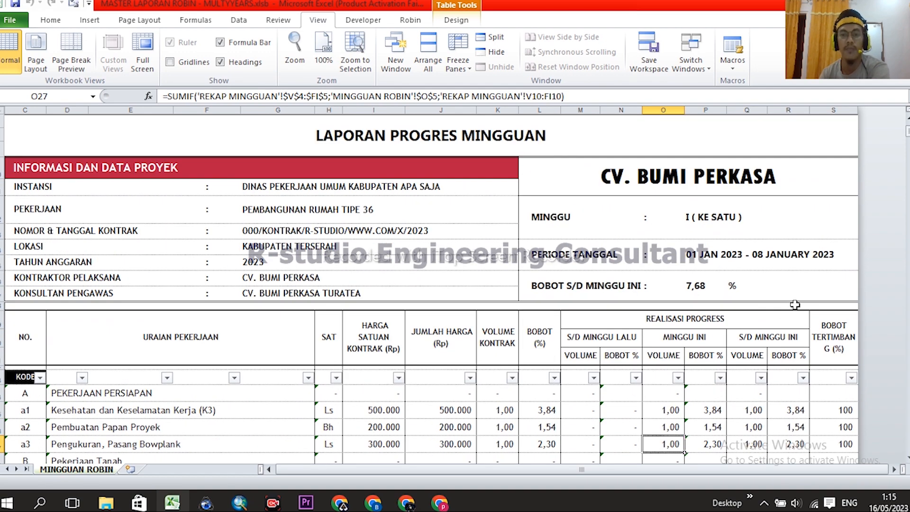
{"action": "scroll", "coordinate": [429, 270], "scroll_direction": "down", "scroll_amount": 2}
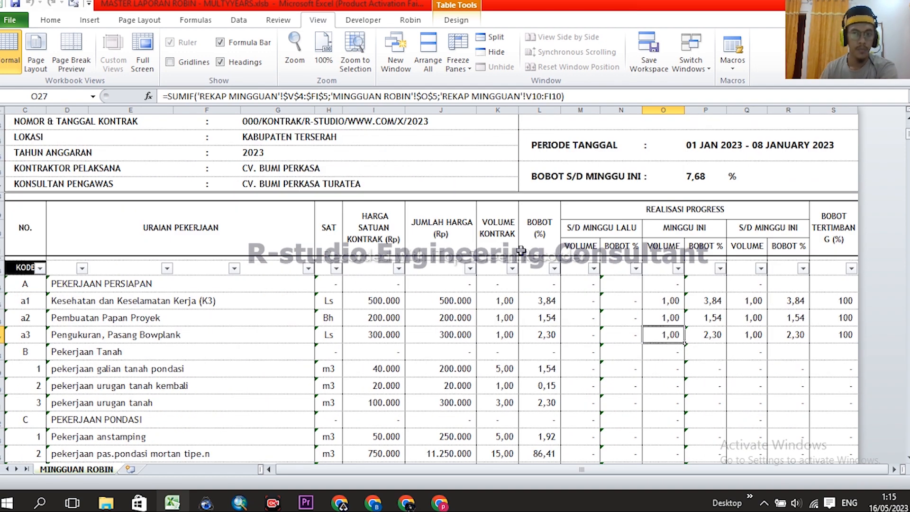
{"action": "scroll", "coordinate": [552, 260], "scroll_direction": "down", "scroll_amount": 3}
{"action": "scroll", "coordinate": [347, 260], "scroll_direction": "down", "scroll_amount": 1}
{"action": "scroll", "coordinate": [347, 260], "scroll_direction": "down", "scroll_amount": 2}
{"action": "scroll", "coordinate": [350, 258], "scroll_direction": "down", "scroll_amount": 3}
{"action": "scroll", "coordinate": [349, 272], "scroll_direction": "up", "scroll_amount": 6}
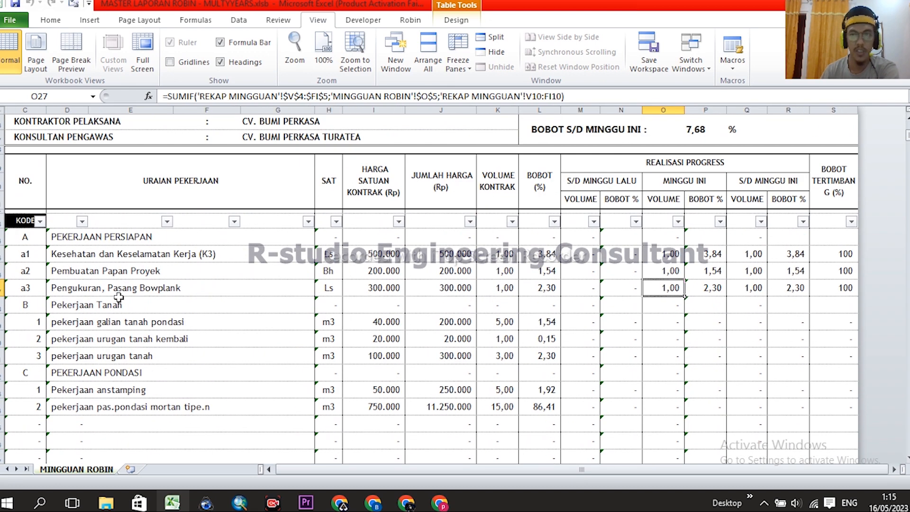
{"action": "scroll", "coordinate": [36, 264], "scroll_direction": "down", "scroll_amount": 6}
{"action": "left_click_drag", "start_coordinate": [906, 149], "coordinate": [906, 232]}
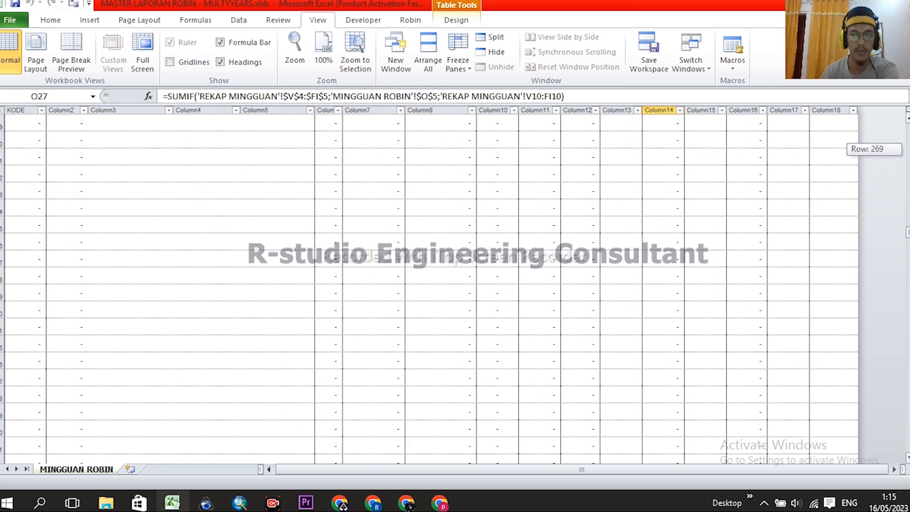
{"action": "mouse_move", "coordinate": [906, 270]}
{"action": "left_mouse_down"}
{"action": "mouse_move", "coordinate": [906, 365]}
{"action": "mouse_move", "coordinate": [906, 124]}
{"action": "left_mouse_up"}
{"action": "scroll", "coordinate": [344, 257], "scroll_direction": "down", "scroll_amount": 4}
{"action": "scroll", "coordinate": [317, 237], "scroll_direction": "down", "scroll_amount": 3}
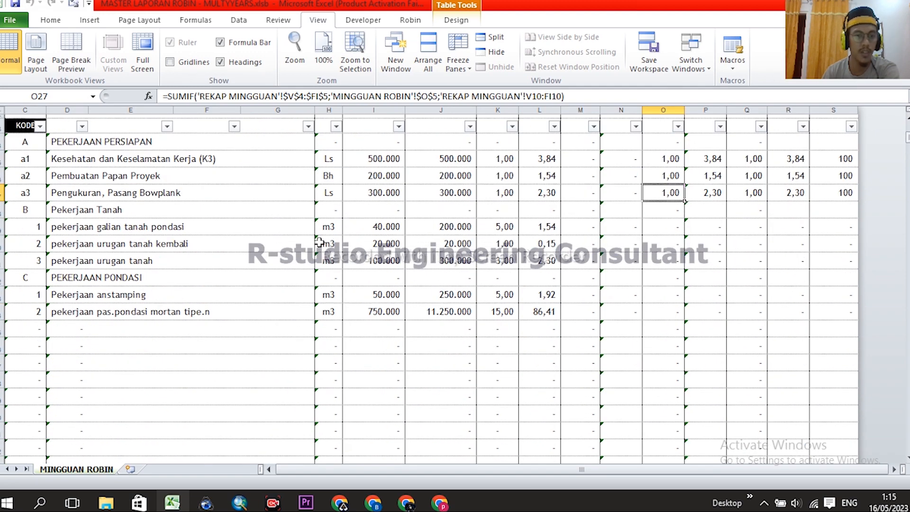
{"action": "left_click_drag", "start_coordinate": [26, 146], "coordinate": [76, 306]}
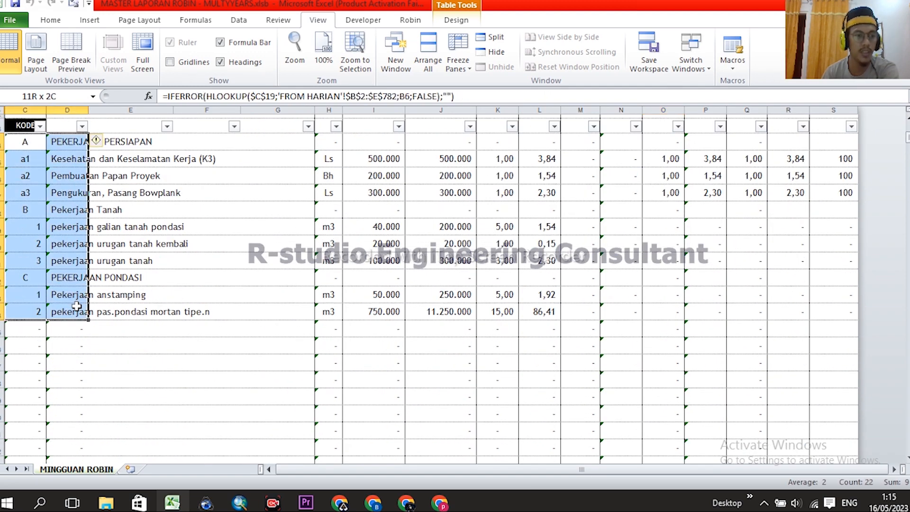
{"action": "left_click", "coordinate": [163, 227]}
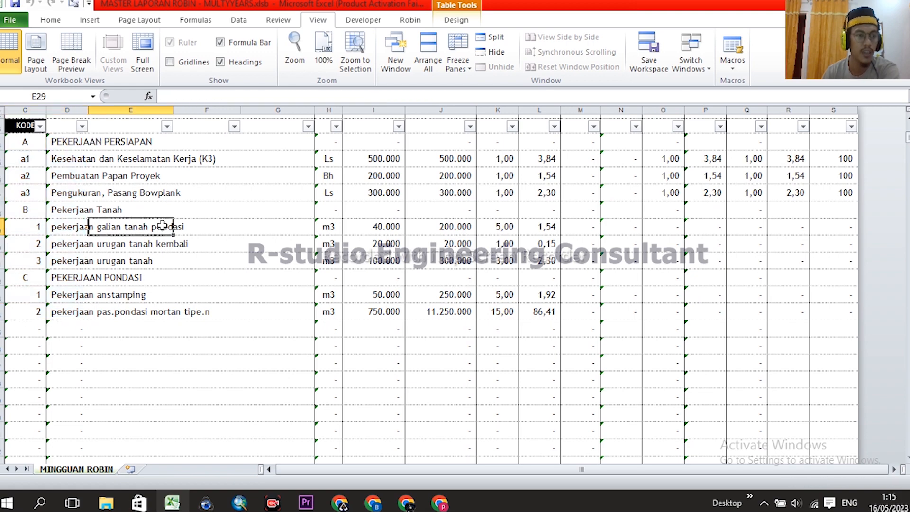
{"action": "left_click", "coordinate": [24, 127]}
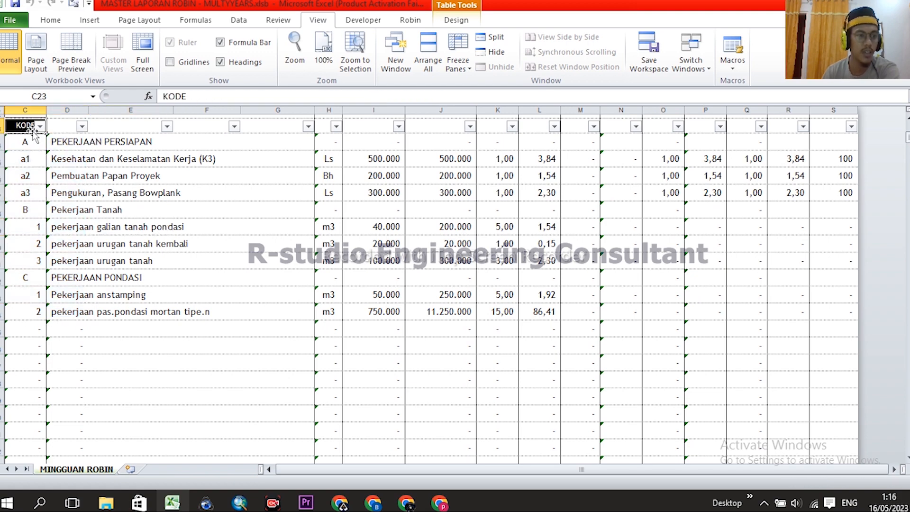
{"action": "scroll", "coordinate": [42, 131], "scroll_direction": "up", "scroll_amount": 3}
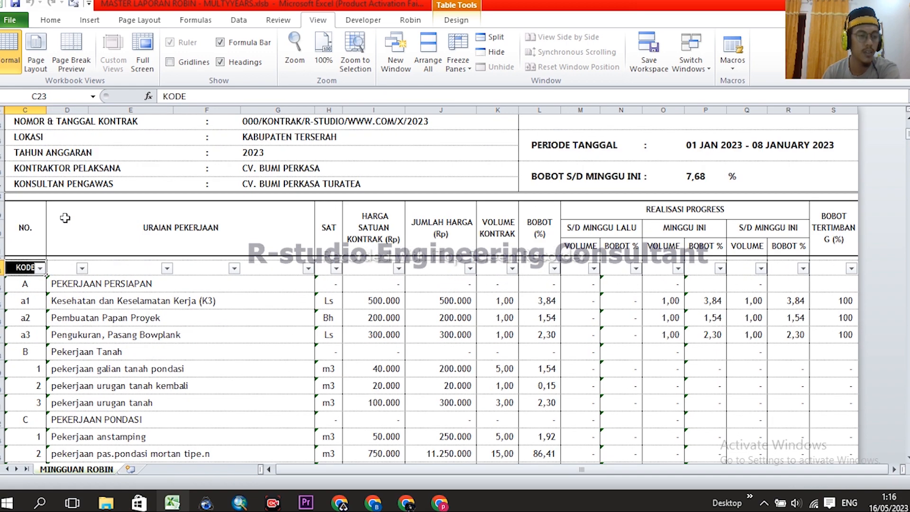
- Untick '-' in the KODE filter list and apply it, leaving a total of 14.452.200,00
{"action": "left_click", "coordinate": [41, 269]}
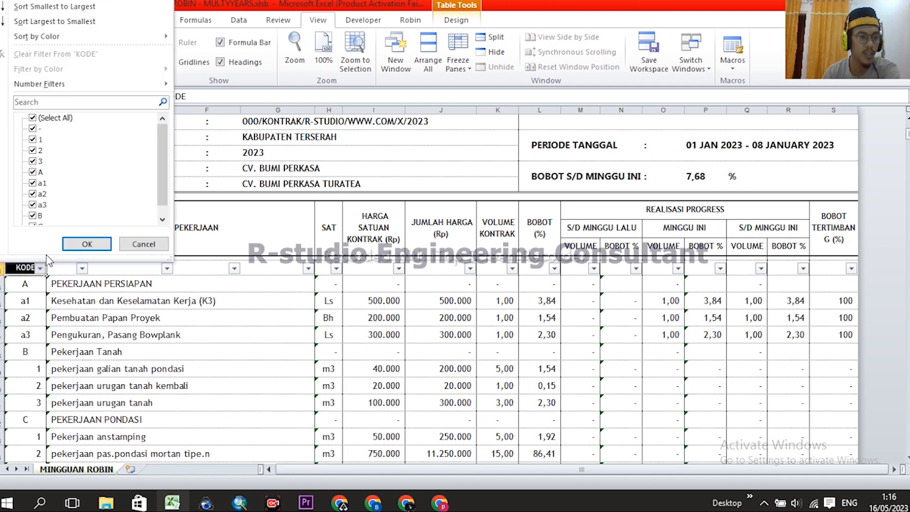
{"action": "left_click", "coordinate": [35, 119]}
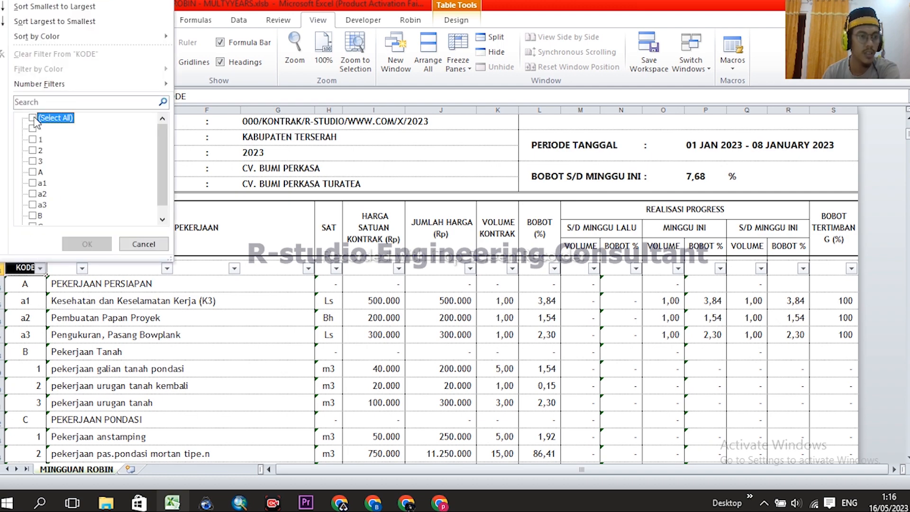
{"action": "left_click", "coordinate": [35, 118]}
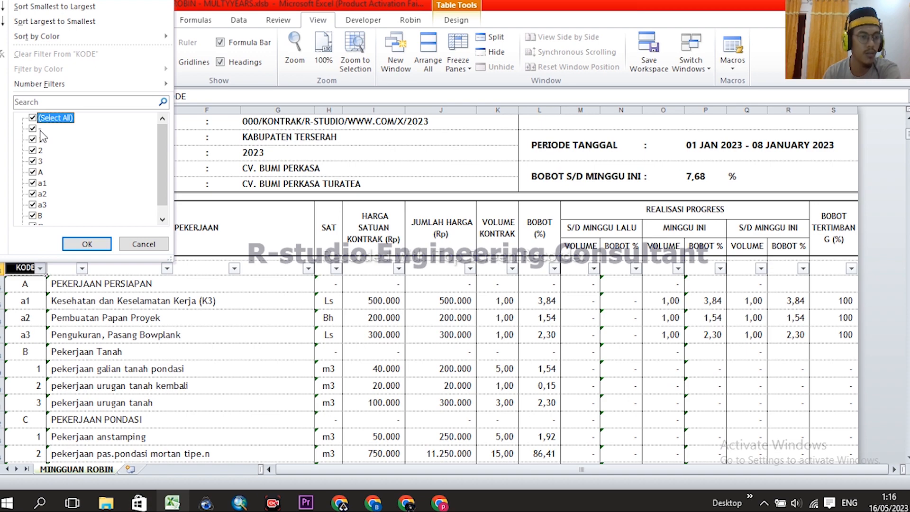
{"action": "left_click", "coordinate": [33, 129]}
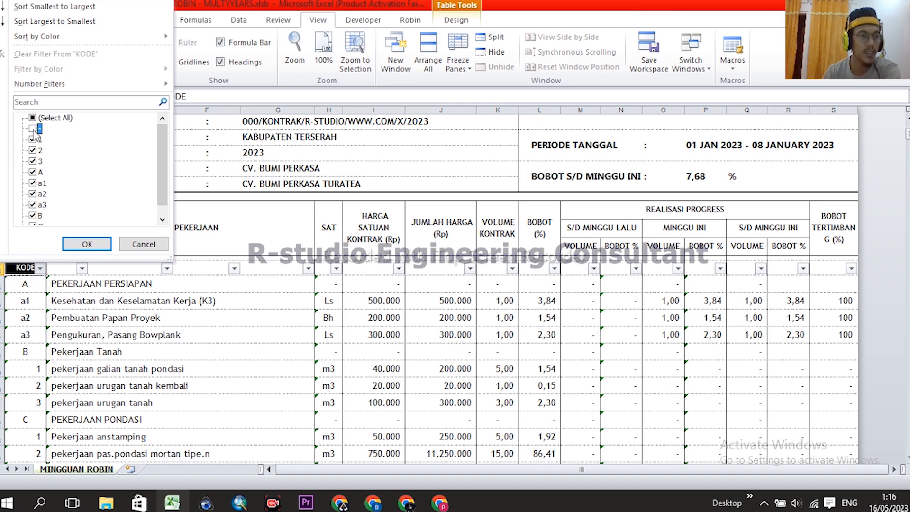
{"action": "left_click", "coordinate": [86, 243]}
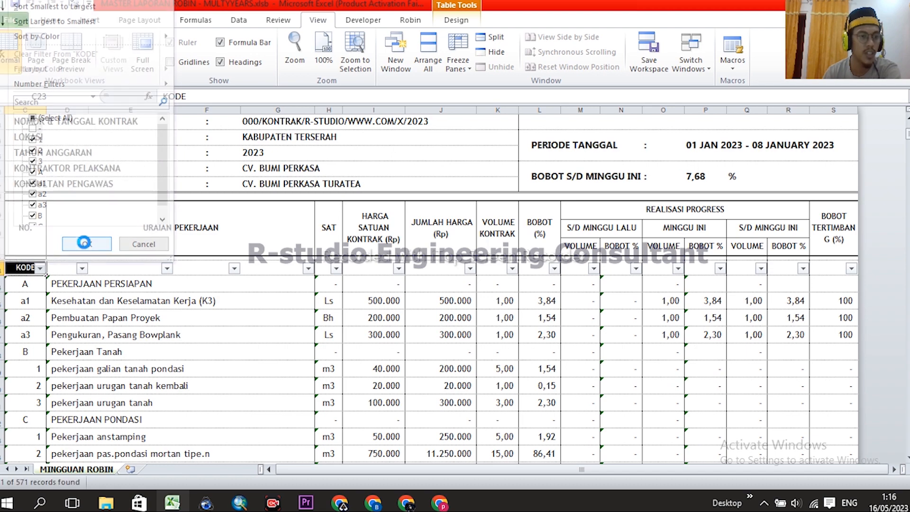
{"action": "scroll", "coordinate": [217, 325], "scroll_direction": "down", "scroll_amount": 3}
{"action": "scroll", "coordinate": [391, 253], "scroll_direction": "down", "scroll_amount": 2}
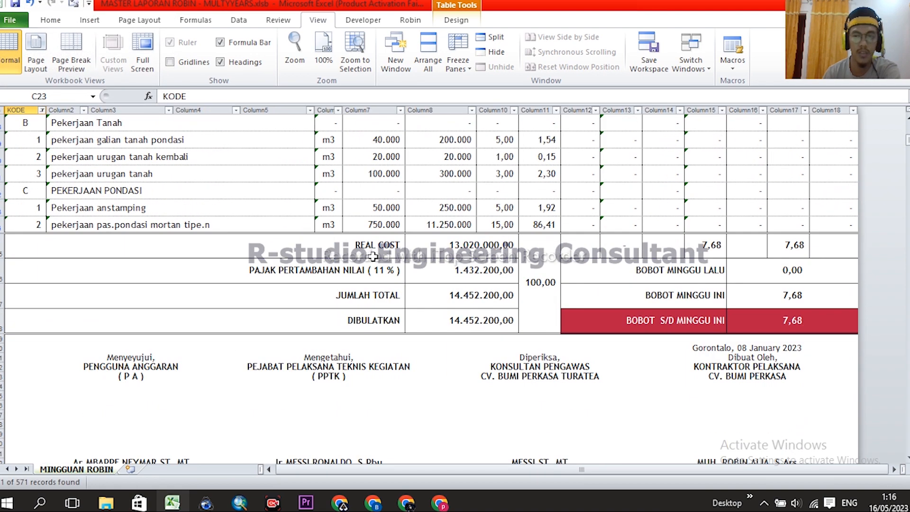
{"action": "scroll", "coordinate": [344, 330], "scroll_direction": "up", "scroll_amount": 6}
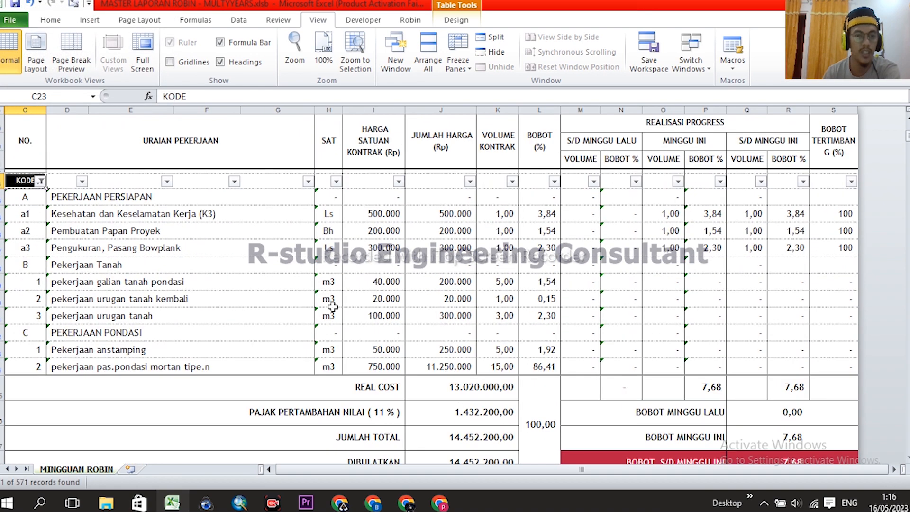
{"action": "scroll", "coordinate": [377, 288], "scroll_direction": "down", "scroll_amount": 4}
{"action": "scroll", "coordinate": [377, 287], "scroll_direction": "down", "scroll_amount": 3}
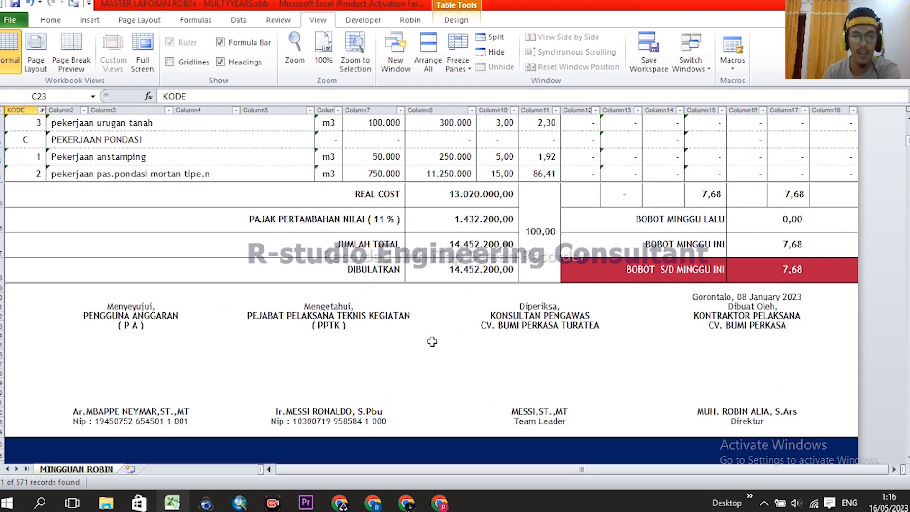
{"action": "scroll", "coordinate": [478, 335], "scroll_direction": "up", "scroll_amount": 5}
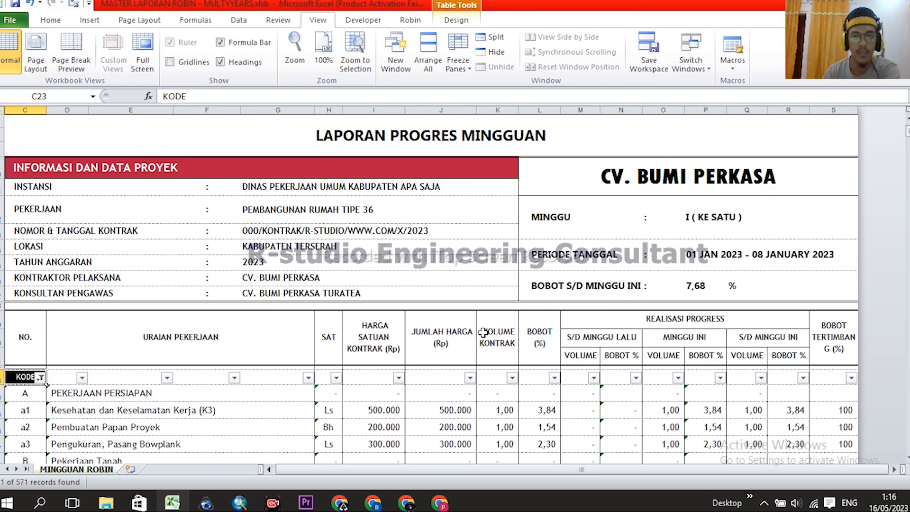
{"action": "scroll", "coordinate": [483, 332], "scroll_direction": "down", "scroll_amount": 4}
{"action": "scroll", "coordinate": [483, 328], "scroll_direction": "down", "scroll_amount": 1}
{"action": "scroll", "coordinate": [328, 322], "scroll_direction": "up", "scroll_amount": 1}
{"action": "scroll", "coordinate": [444, 435], "scroll_direction": "down", "scroll_amount": 1}
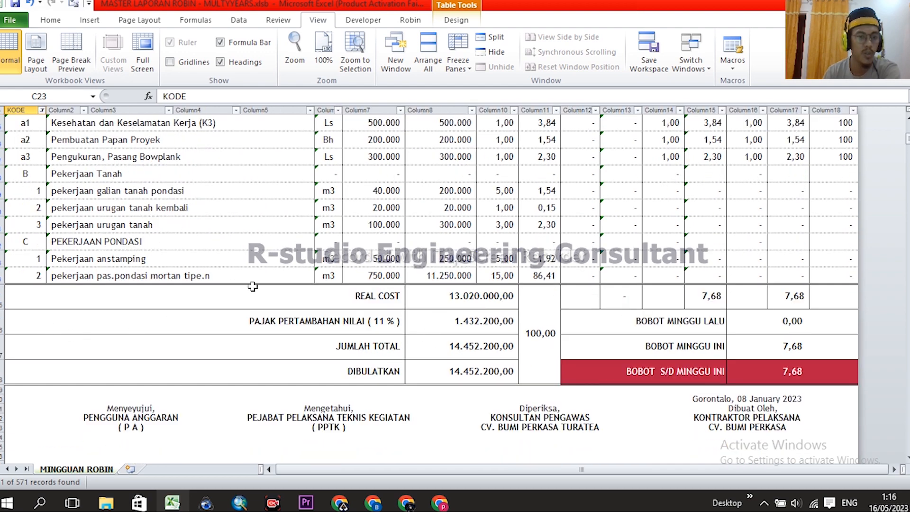
{"action": "scroll", "coordinate": [246, 284], "scroll_direction": "down", "scroll_amount": 1}
{"action": "scroll", "coordinate": [147, 277], "scroll_direction": "up", "scroll_amount": 3}
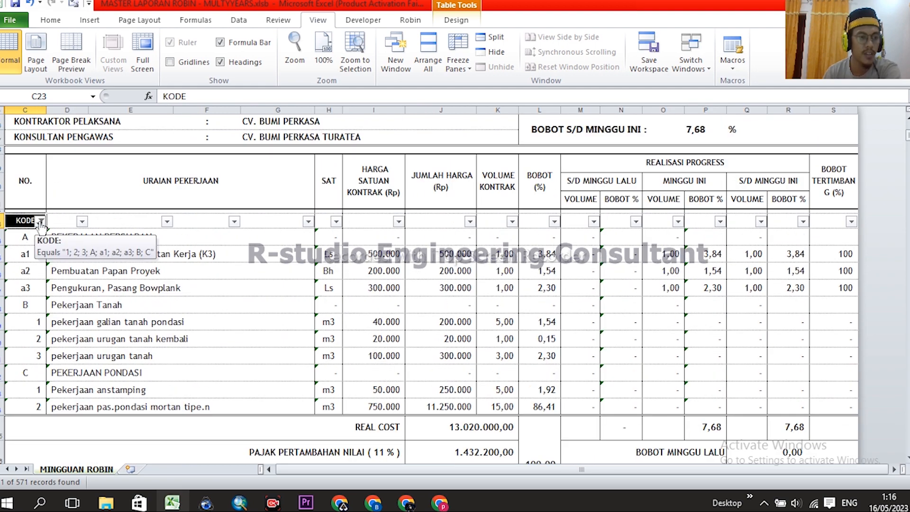
{"action": "left_click", "coordinate": [41, 222]}
{"action": "left_click", "coordinate": [89, 346]}
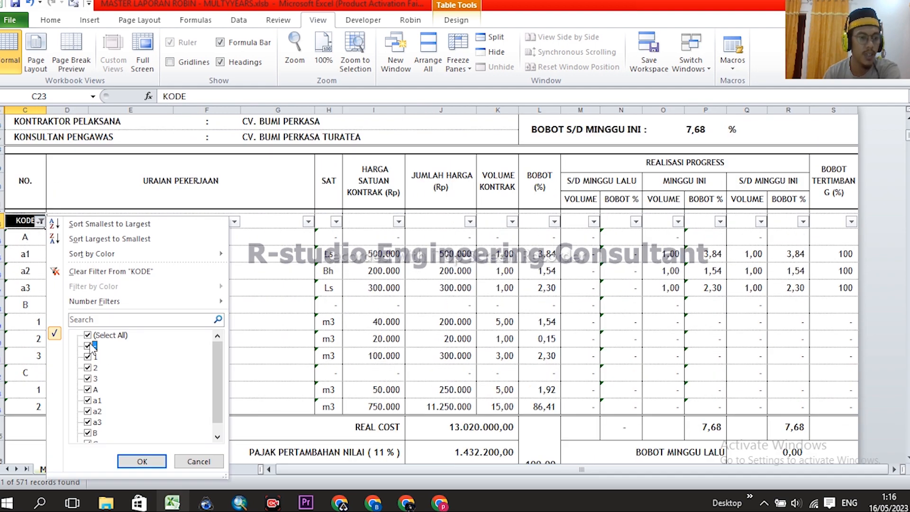
{"action": "left_click", "coordinate": [142, 461]}
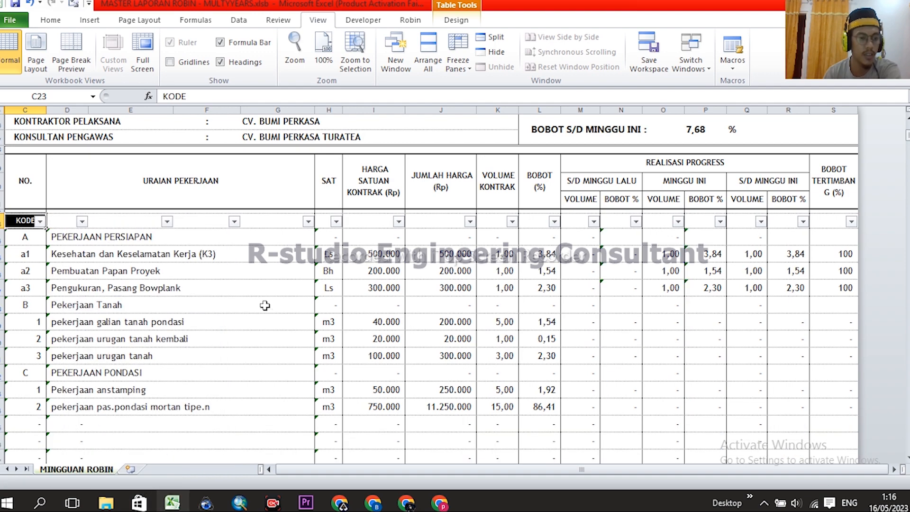
{"action": "scroll", "coordinate": [268, 315], "scroll_direction": "down", "scroll_amount": 4}
{"action": "scroll", "coordinate": [270, 320], "scroll_direction": "up", "scroll_amount": 5}
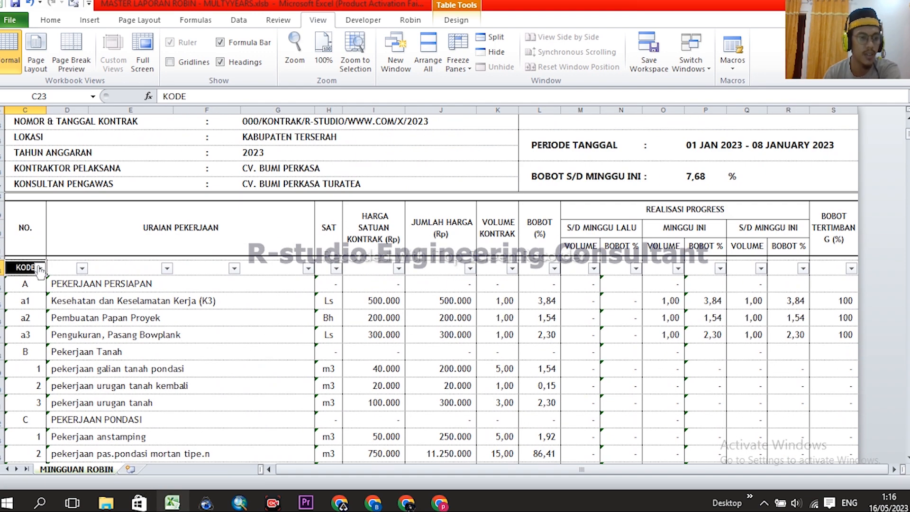
{"action": "left_click", "coordinate": [40, 268]}
{"action": "left_click", "coordinate": [33, 128]}
{"action": "left_click", "coordinate": [86, 243]}
{"action": "scroll", "coordinate": [567, 330], "scroll_direction": "down", "scroll_amount": 3}
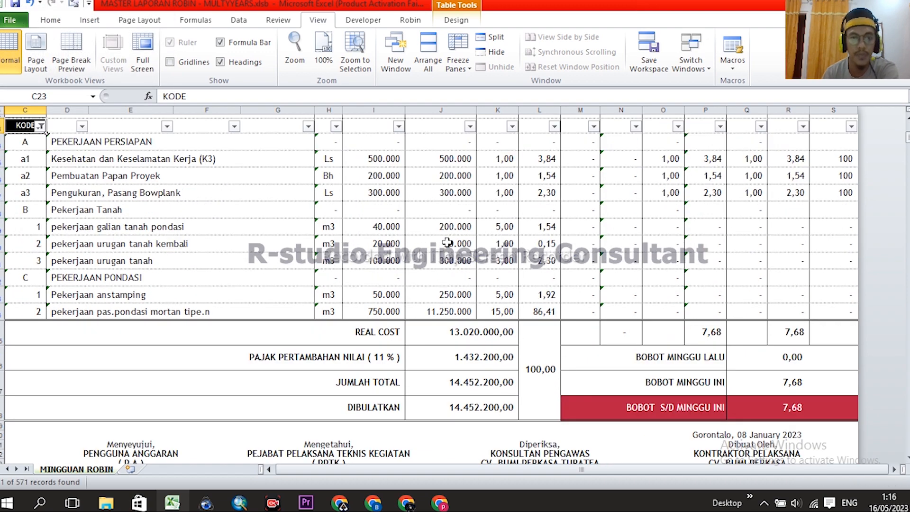
{"action": "left_click", "coordinate": [445, 242]}
{"action": "scroll", "coordinate": [558, 286], "scroll_direction": "down", "scroll_amount": 1}
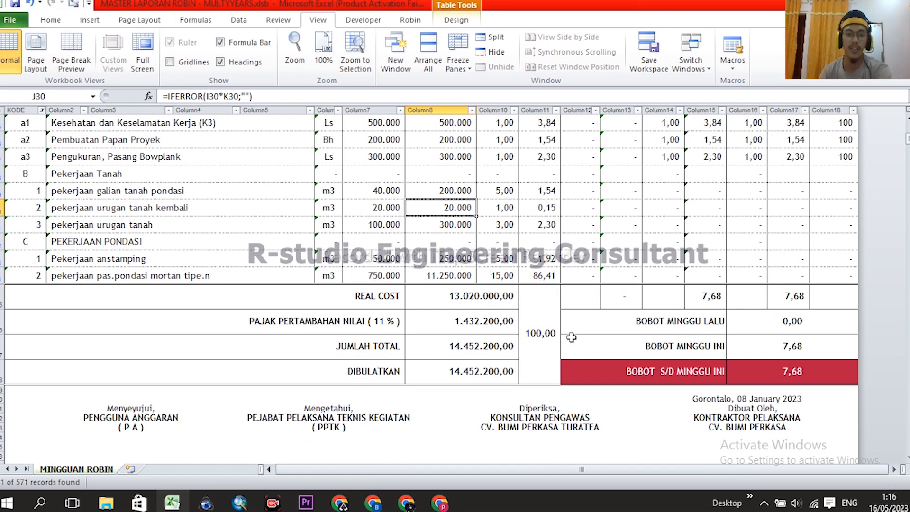
{"action": "scroll", "coordinate": [564, 308], "scroll_direction": "up", "scroll_amount": 1}
{"action": "left_click", "coordinate": [470, 404]}
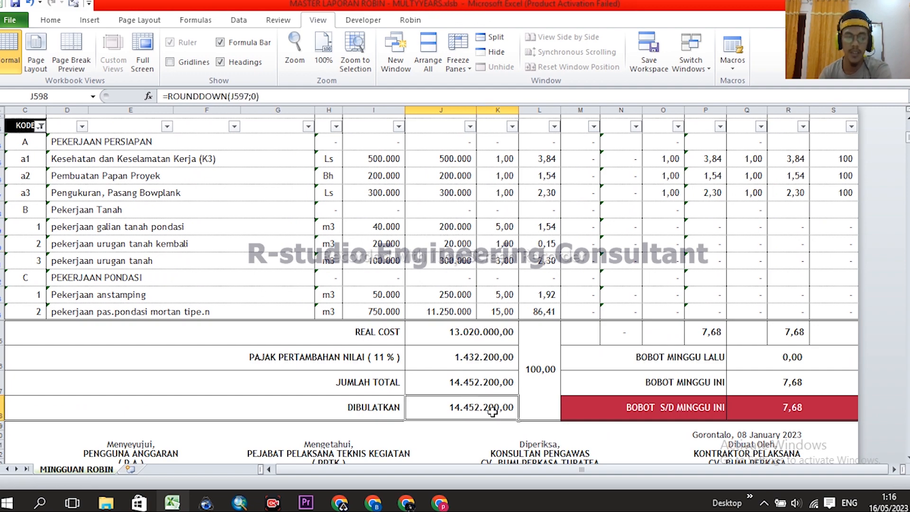
{"action": "left_click", "coordinate": [478, 384]}
{"action": "left_click", "coordinate": [476, 360]}
{"action": "left_click", "coordinate": [475, 407]}
{"action": "left_click", "coordinate": [475, 382]}
{"action": "left_click", "coordinate": [472, 356]}
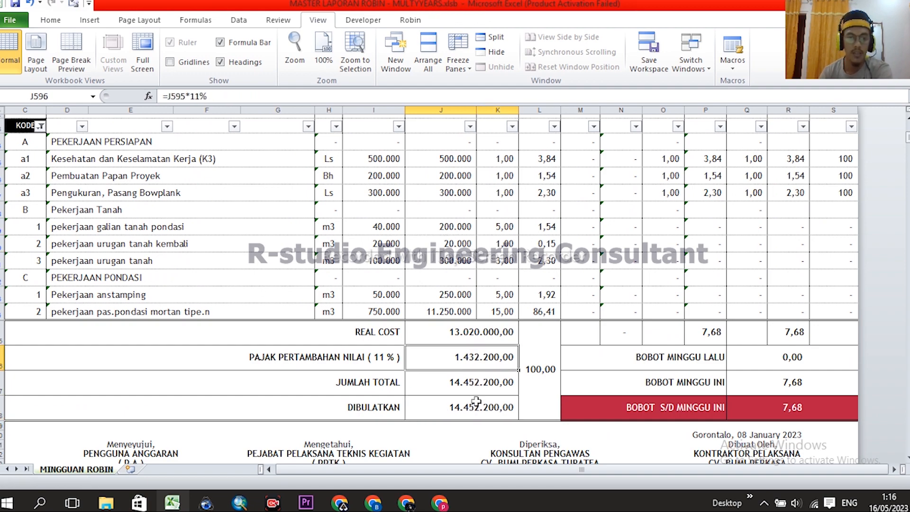
{"action": "left_click", "coordinate": [476, 382]}
{"action": "scroll", "coordinate": [80, 186], "scroll_direction": "up", "scroll_amount": 8}
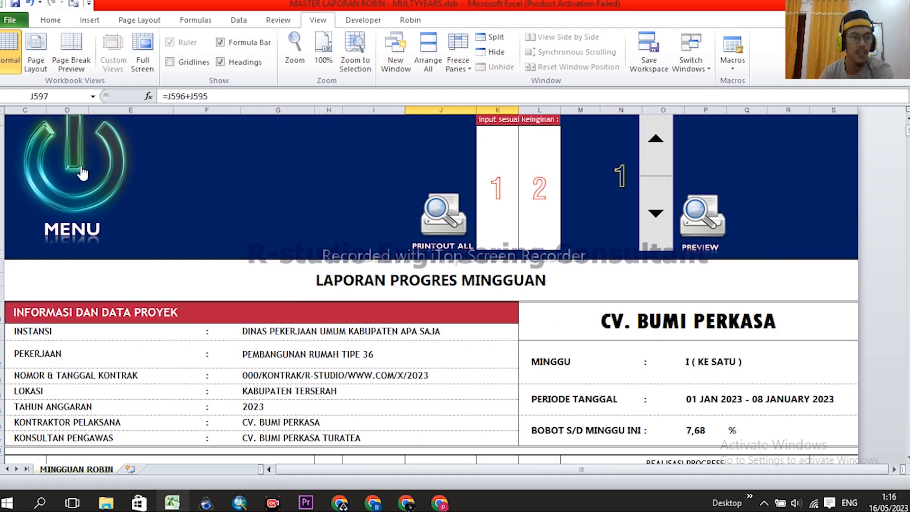
- In FROM HARIAN, total the contract amounts and check the REAL COST total in G601
{"action": "left_click", "coordinate": [82, 173]}
{"action": "left_click", "coordinate": [228, 390]}
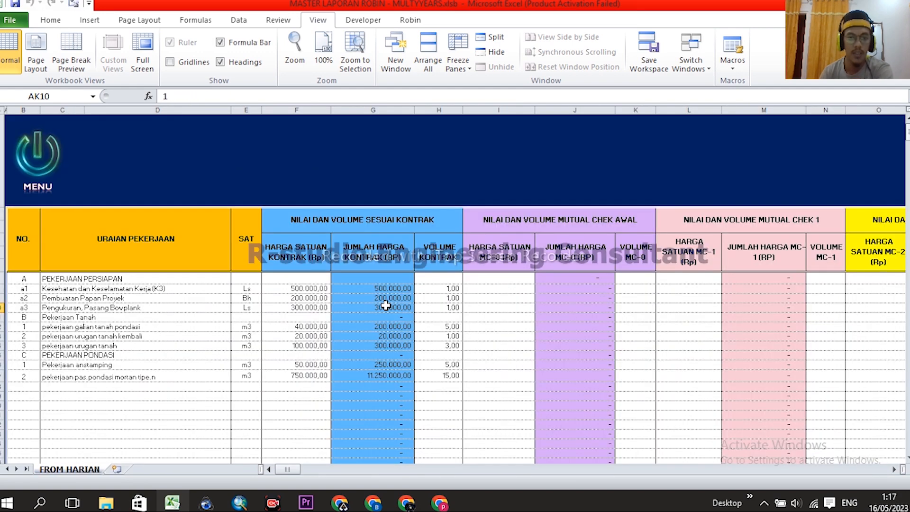
{"action": "left_click_drag", "start_coordinate": [384, 288], "coordinate": [382, 375]}
{"action": "left_click_drag", "start_coordinate": [908, 132], "coordinate": [909, 443]}
{"action": "left_click", "coordinate": [369, 408]}
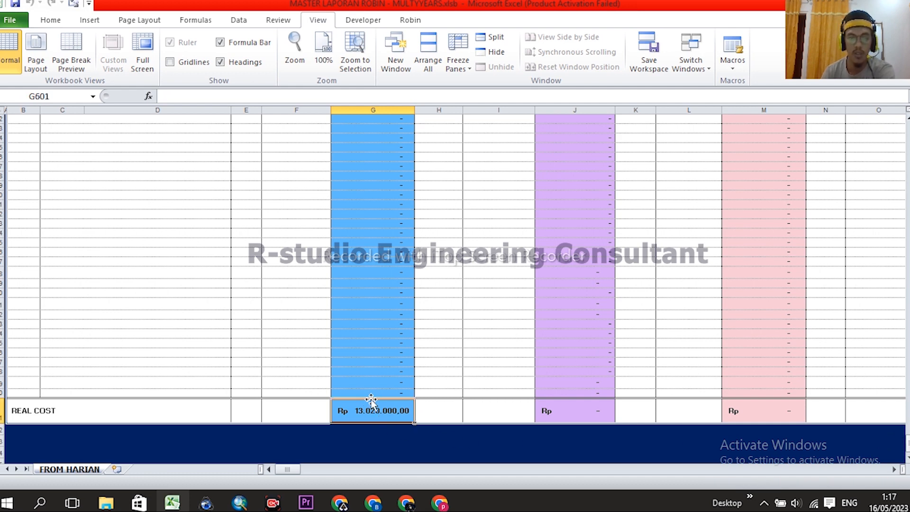
{"action": "left_click_drag", "start_coordinate": [908, 443], "coordinate": [908, 124]}
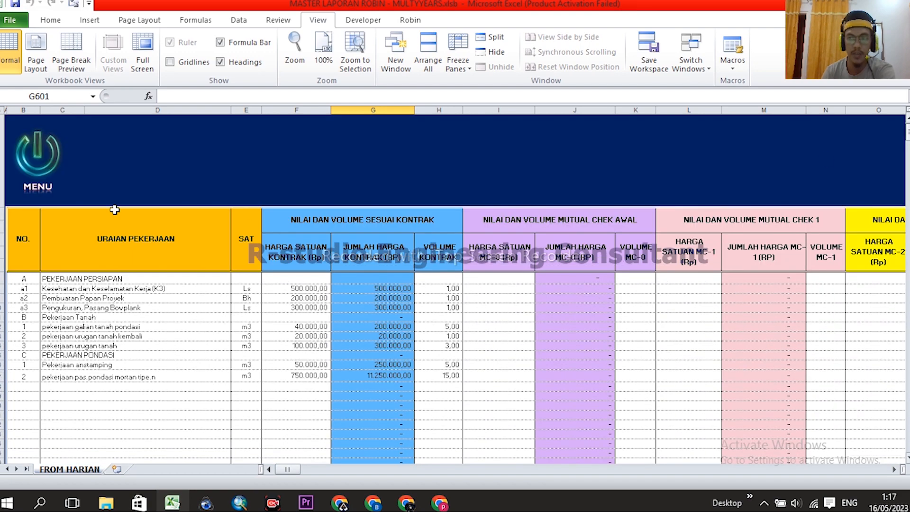
- On the weekly report, inspect the REAL COST, 11 % PPN, JUMLAH TOTAL and DIBULATKAN formulas
{"action": "left_click", "coordinate": [37, 157]}
{"action": "left_click", "coordinate": [352, 394]}
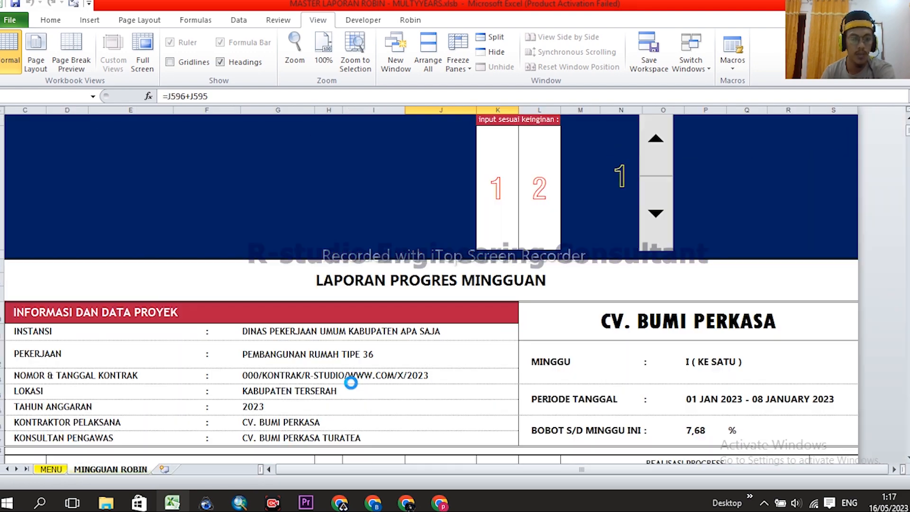
{"action": "scroll", "coordinate": [439, 344], "scroll_direction": "down", "scroll_amount": 10}
{"action": "left_click", "coordinate": [466, 303]}
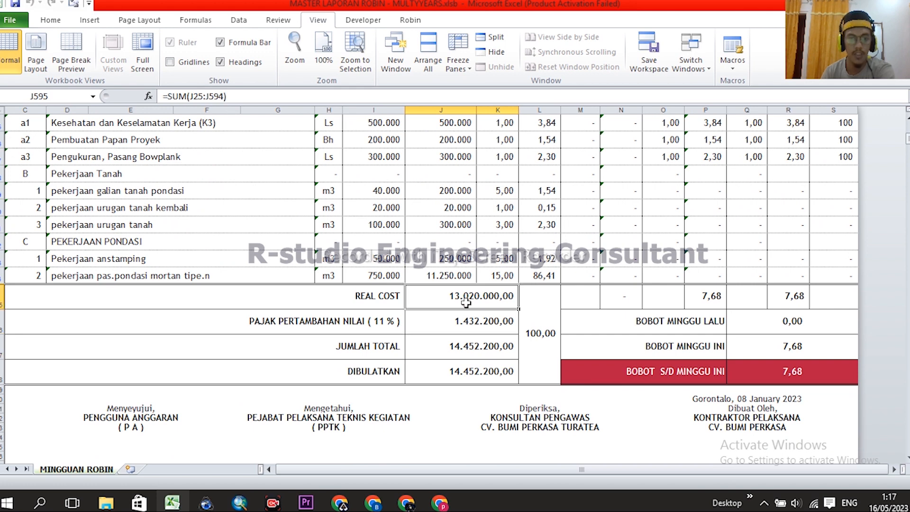
{"action": "left_click", "coordinate": [326, 324]}
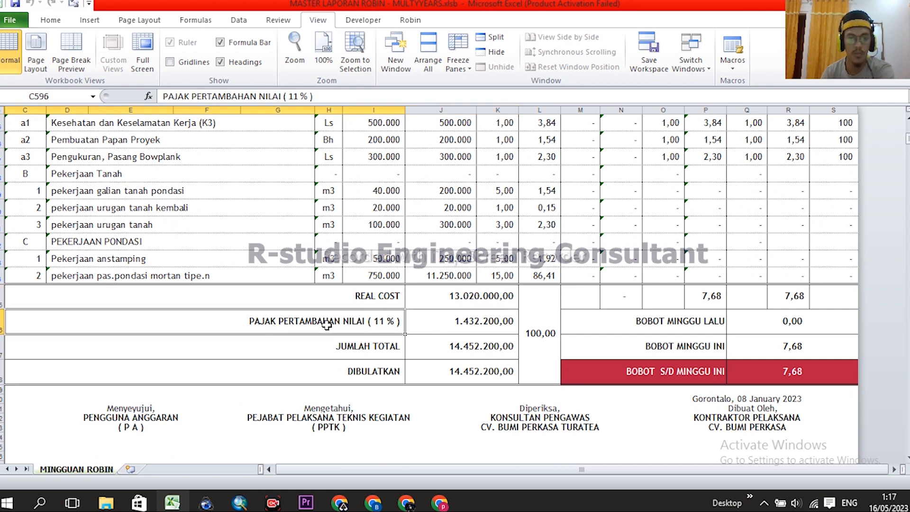
{"action": "left_click", "coordinate": [458, 327]}
{"action": "left_click", "coordinate": [478, 351]}
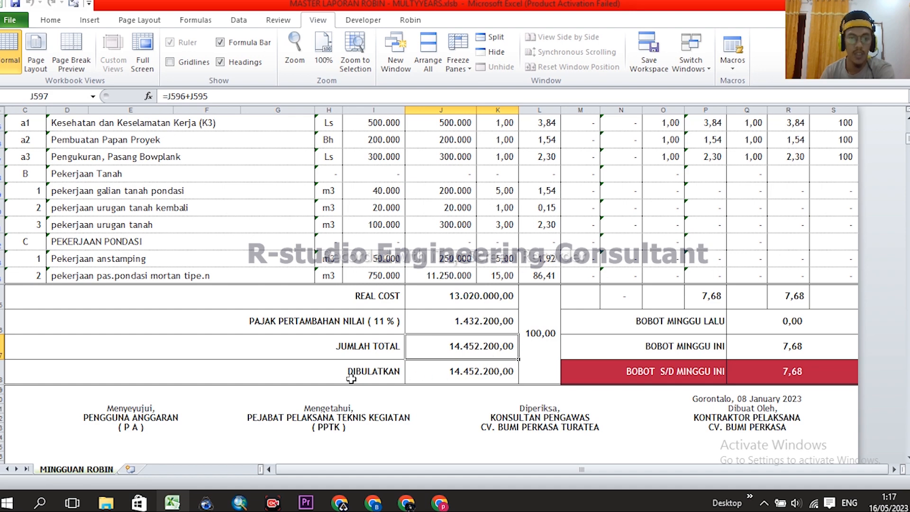
{"action": "left_click", "coordinate": [478, 375]}
{"action": "scroll", "coordinate": [533, 315], "scroll_direction": "down", "scroll_amount": 1}
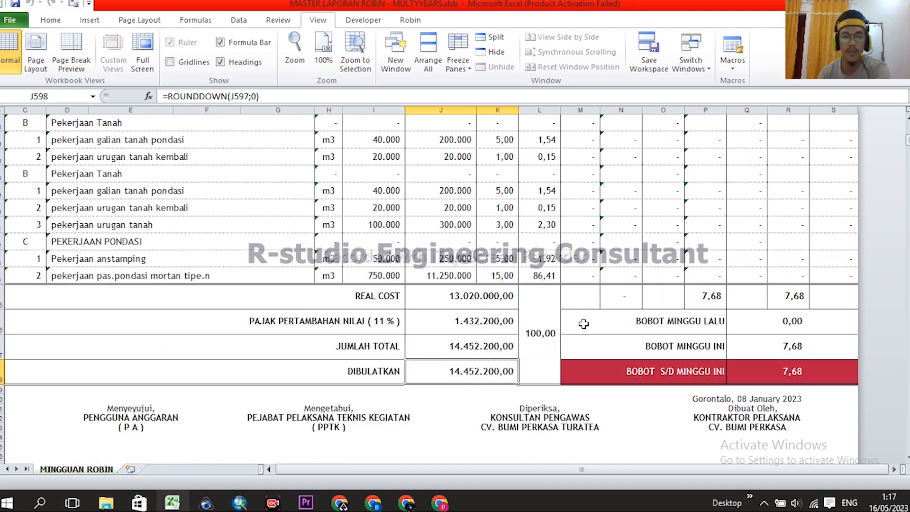
{"action": "scroll", "coordinate": [554, 373], "scroll_direction": "up", "scroll_amount": 2}
- Check the total weight, this week's weight and cumulative weight formulas, then return to MENU
{"action": "left_click", "coordinate": [554, 373]}
{"action": "scroll", "coordinate": [568, 384], "scroll_direction": "up", "scroll_amount": 4}
{"action": "scroll", "coordinate": [549, 274], "scroll_direction": "down", "scroll_amount": 2}
{"action": "scroll", "coordinate": [548, 212], "scroll_direction": "down", "scroll_amount": 2}
{"action": "left_click", "coordinate": [730, 327]}
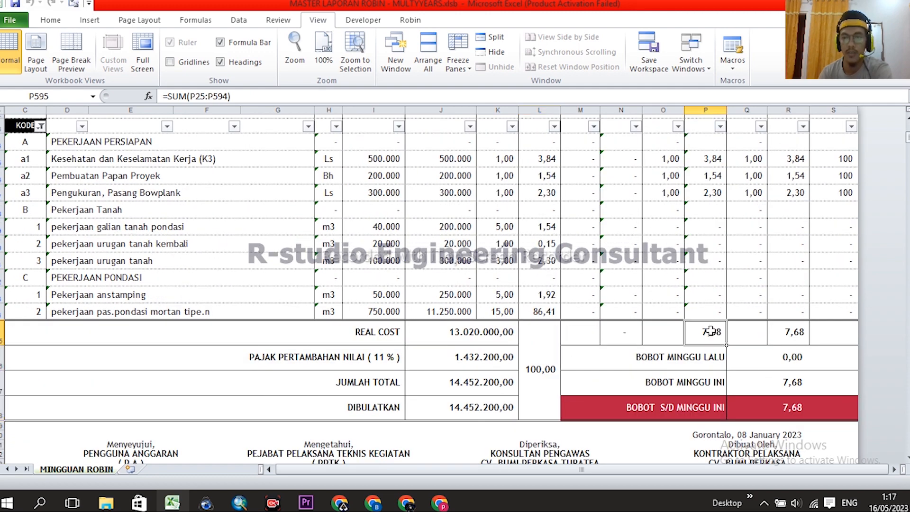
{"action": "scroll", "coordinate": [732, 326], "scroll_direction": "up", "scroll_amount": 3}
{"action": "scroll", "coordinate": [700, 214], "scroll_direction": "down", "scroll_amount": 1}
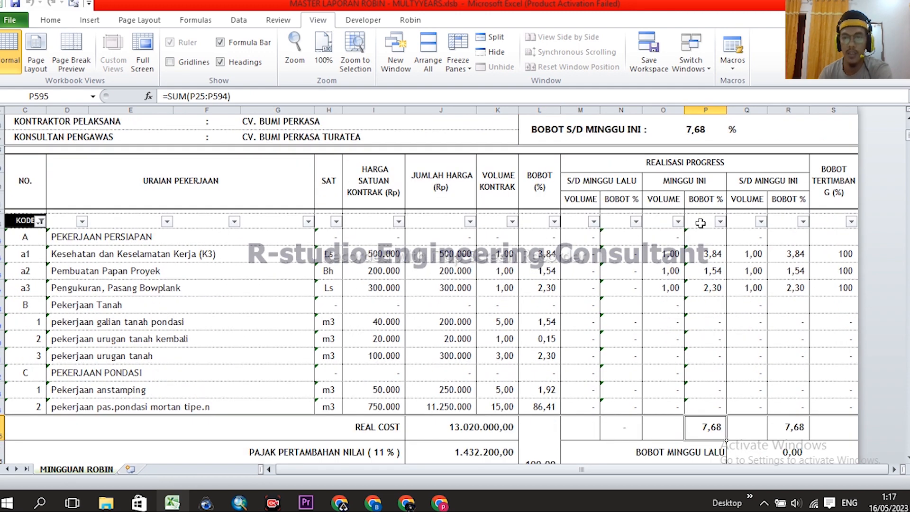
{"action": "scroll", "coordinate": [690, 190], "scroll_direction": "up", "scroll_amount": 1}
{"action": "scroll", "coordinate": [725, 229], "scroll_direction": "up", "scroll_amount": 5}
{"action": "scroll", "coordinate": [653, 209], "scroll_direction": "down", "scroll_amount": 7}
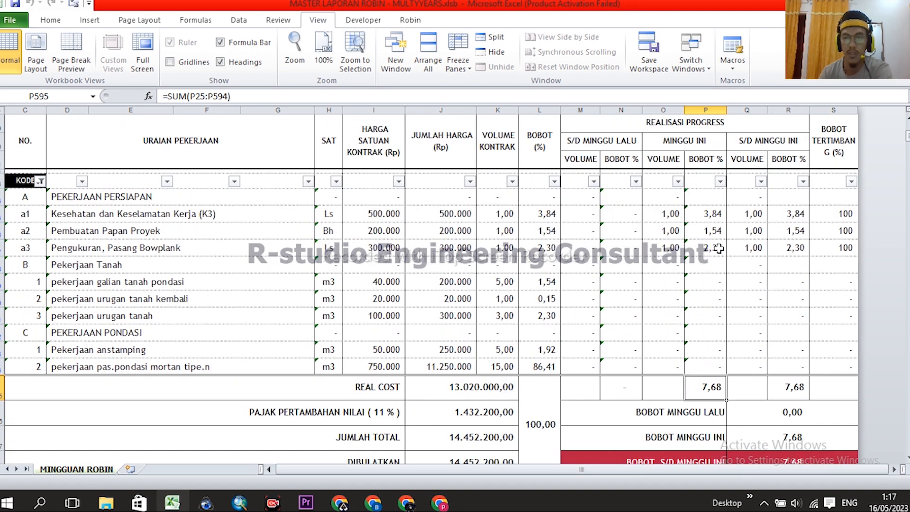
{"action": "scroll", "coordinate": [730, 384], "scroll_direction": "down", "scroll_amount": 2}
{"action": "left_click", "coordinate": [796, 367]}
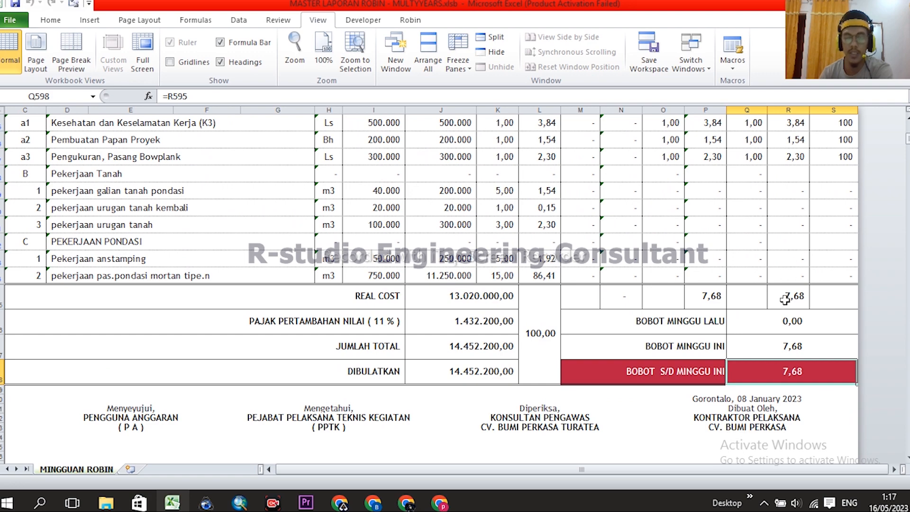
{"action": "scroll", "coordinate": [784, 302], "scroll_direction": "down", "scroll_amount": 2}
{"action": "scroll", "coordinate": [470, 272], "scroll_direction": "down", "scroll_amount": 1}
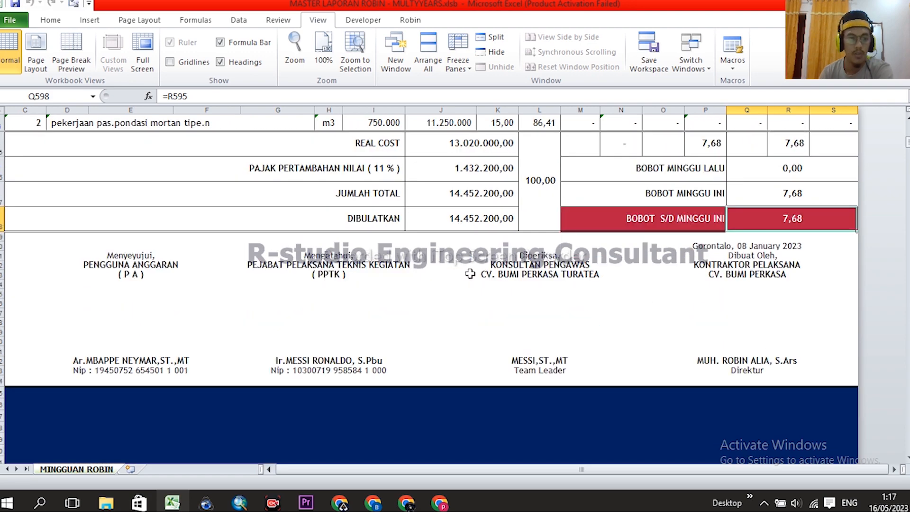
{"action": "scroll", "coordinate": [741, 321], "scroll_direction": "up", "scroll_amount": 6}
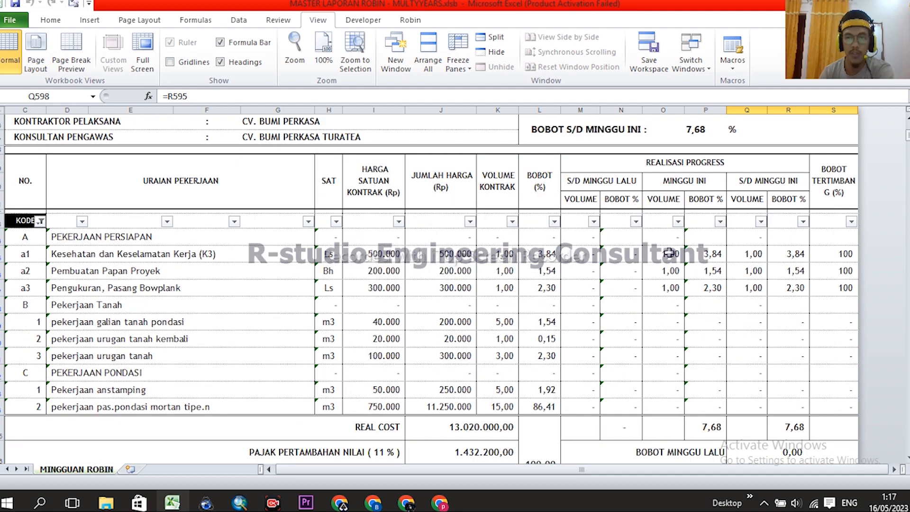
{"action": "scroll", "coordinate": [692, 338], "scroll_direction": "up", "scroll_amount": 3}
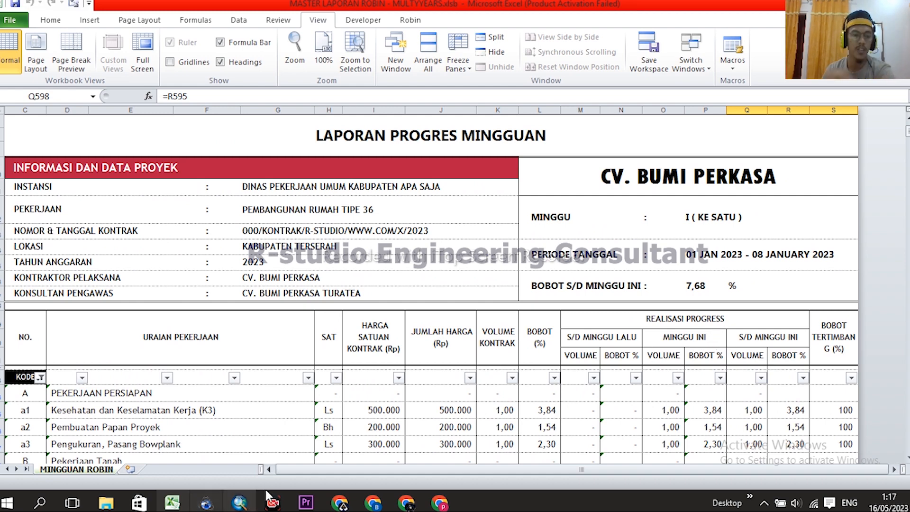
{"action": "scroll", "coordinate": [278, 364], "scroll_direction": "up", "scroll_amount": 2}
{"action": "left_click", "coordinate": [74, 189]}
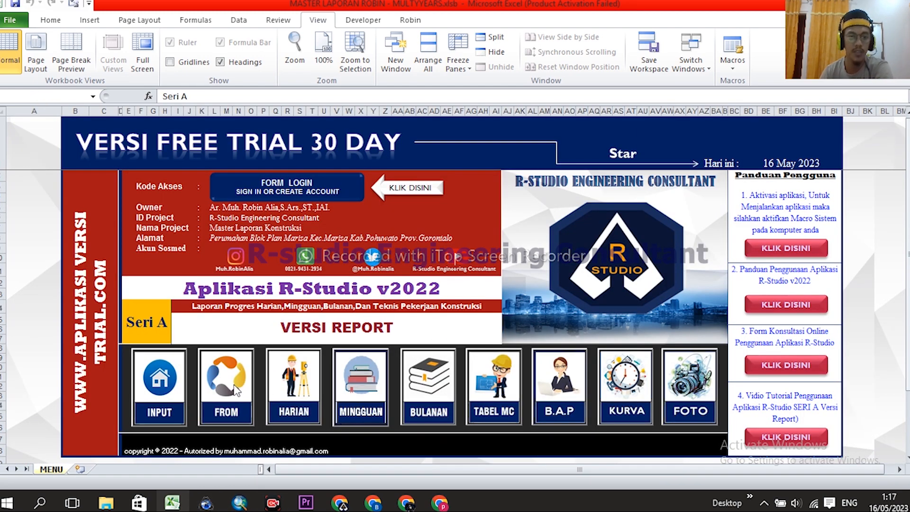
- Open FROM HARIAN and scroll right through the January daily entries
{"action": "left_click", "coordinate": [237, 391]}
{"action": "left_click_drag", "start_coordinate": [294, 469], "coordinate": [338, 474]}
{"action": "scroll", "coordinate": [623, 309], "scroll_direction": "right", "scroll_amount": 5}
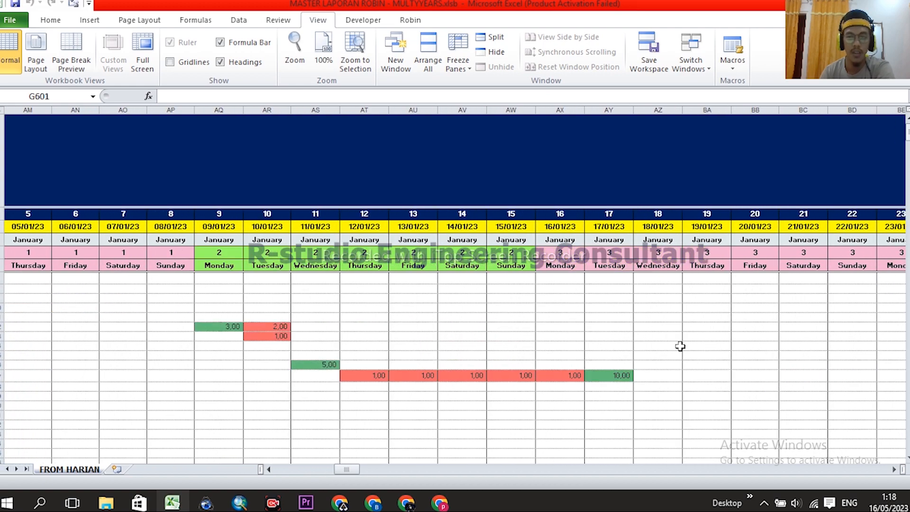
{"action": "scroll", "coordinate": [520, 341], "scroll_direction": "right", "scroll_amount": 1}
{"action": "scroll", "coordinate": [545, 332], "scroll_direction": "right", "scroll_amount": 1}
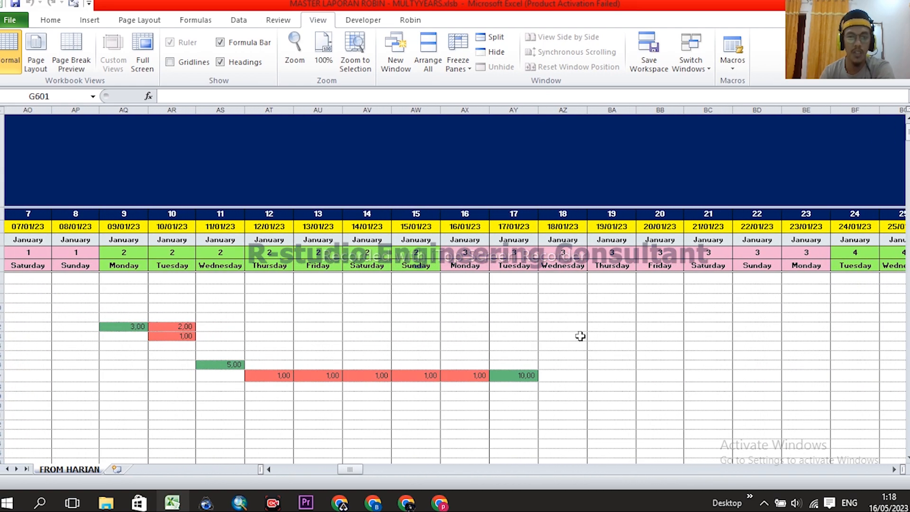
{"action": "scroll", "coordinate": [578, 335], "scroll_direction": "right", "scroll_amount": 2}
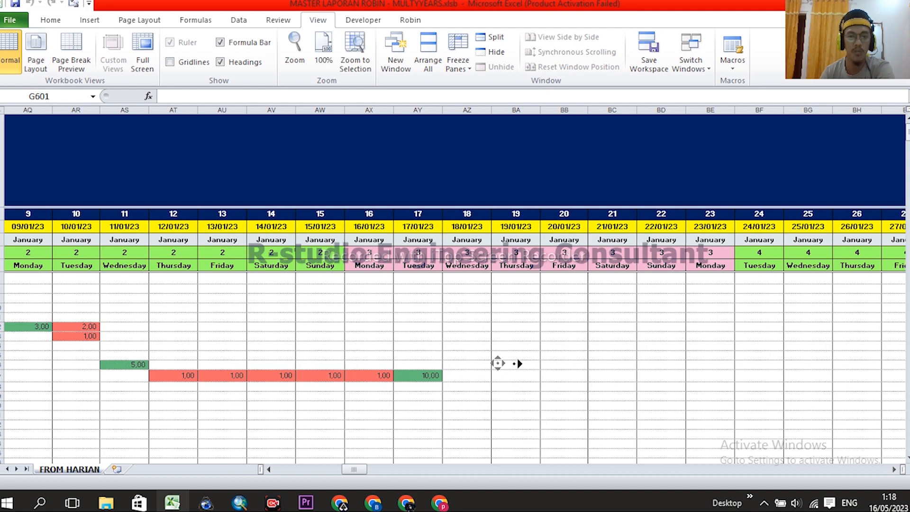
{"action": "scroll", "coordinate": [564, 359], "scroll_direction": "right", "scroll_amount": 1}
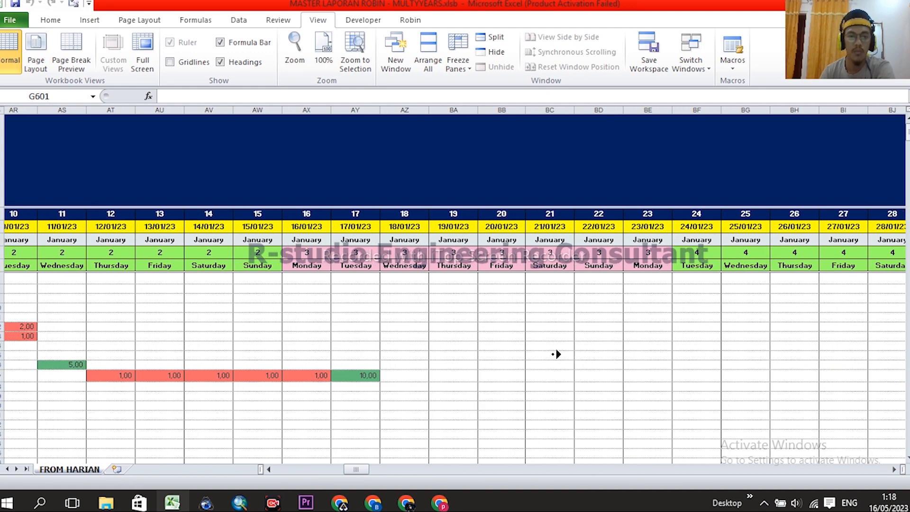
{"action": "scroll", "coordinate": [545, 356], "scroll_direction": "right", "scroll_amount": 1}
- Inspect several daily entry cells, then go back via MENU to the MINGGUAN weekly report
{"action": "left_click", "coordinate": [571, 373]}
{"action": "left_click", "coordinate": [573, 363]}
{"action": "left_click", "coordinate": [569, 346]}
{"action": "left_click", "coordinate": [570, 328]}
{"action": "left_click", "coordinate": [621, 346]}
{"action": "left_click", "coordinate": [623, 318]}
{"action": "left_click", "coordinate": [725, 335]}
{"action": "left_click", "coordinate": [576, 374]}
{"action": "left_click", "coordinate": [521, 374]}
{"action": "left_click", "coordinate": [522, 355]}
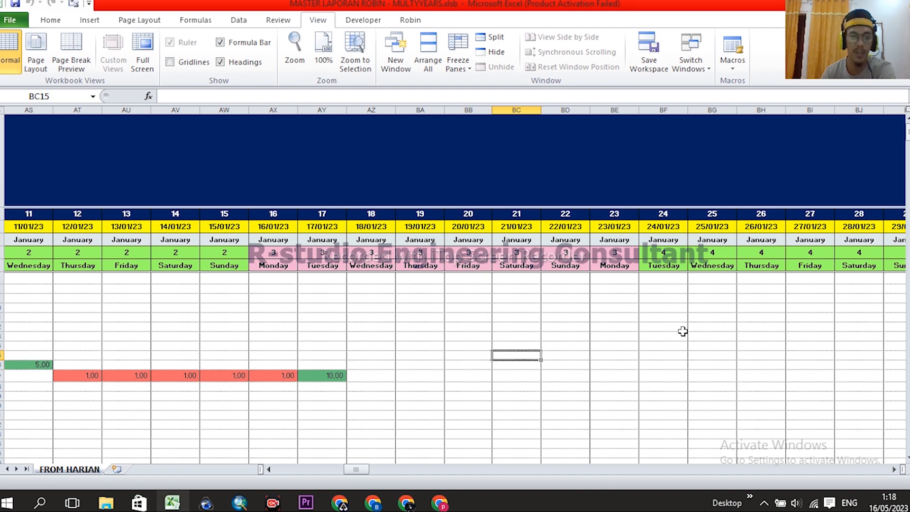
{"action": "scroll", "coordinate": [680, 331], "scroll_direction": "left", "scroll_amount": 12}
{"action": "left_click", "coordinate": [39, 166]}
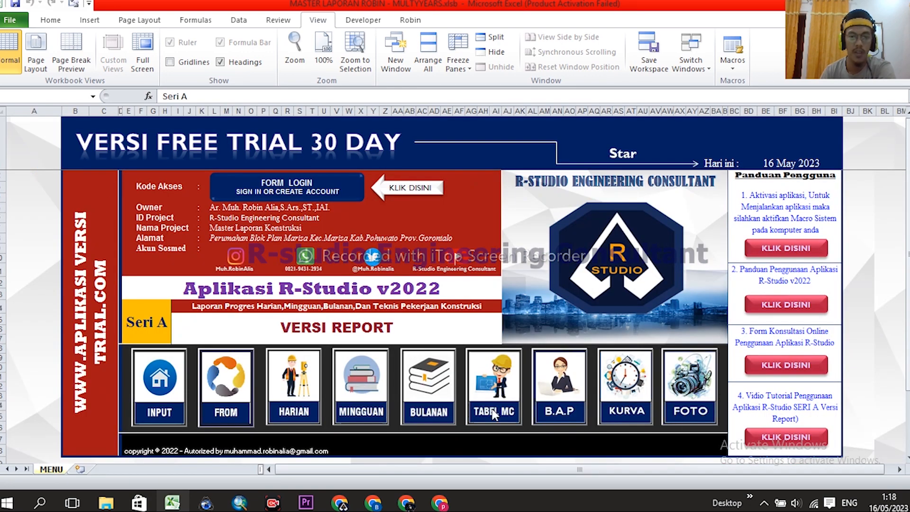
{"action": "left_click", "coordinate": [368, 375]}
{"action": "scroll", "coordinate": [735, 275], "scroll_direction": "down", "scroll_amount": 3}
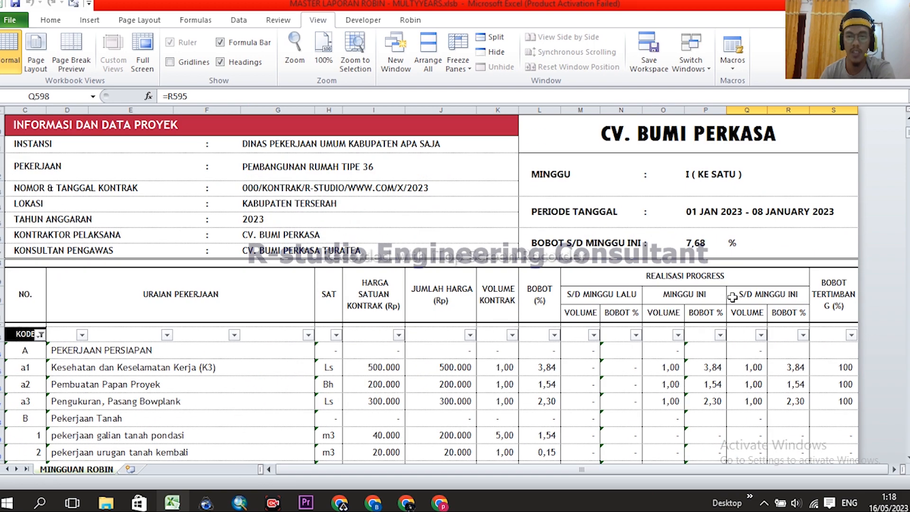
- Inspect the MINGGU week label formula and select the week number cell
{"action": "left_click", "coordinate": [691, 175]}
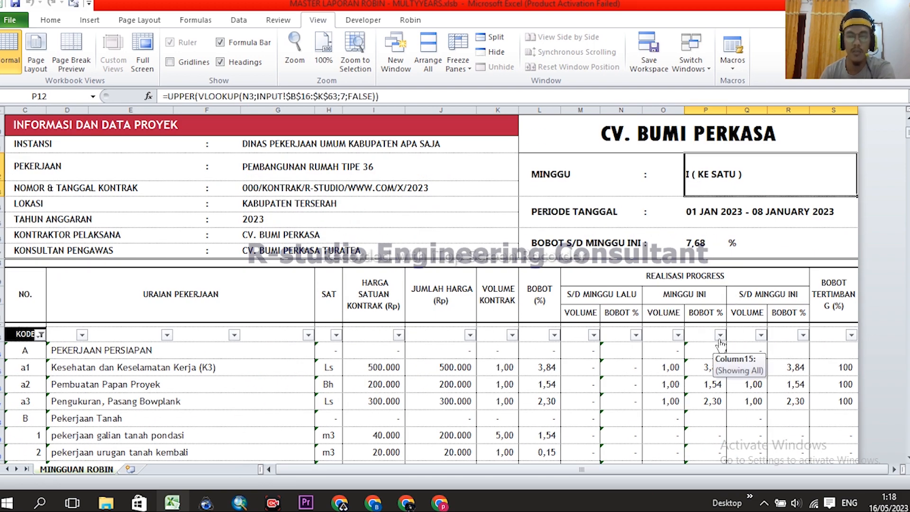
{"action": "scroll", "coordinate": [720, 341], "scroll_direction": "up", "scroll_amount": 3}
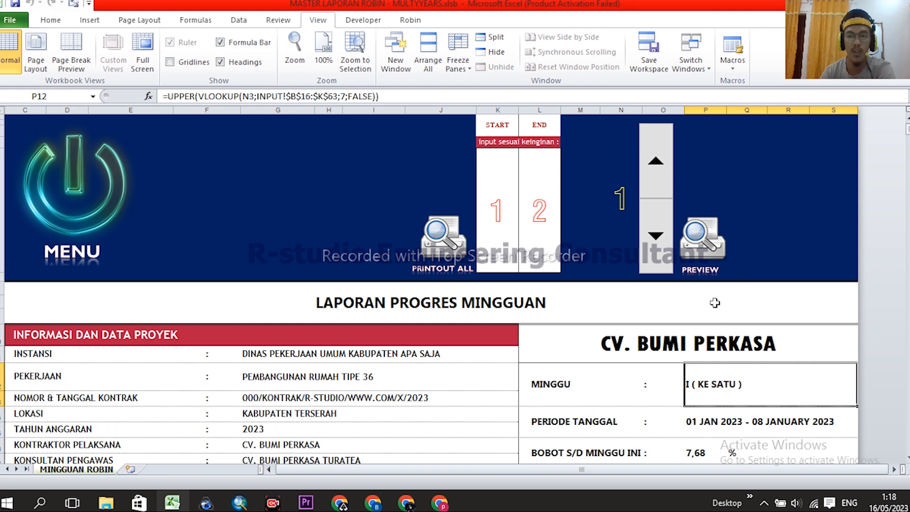
{"action": "scroll", "coordinate": [728, 289], "scroll_direction": "down", "scroll_amount": 1}
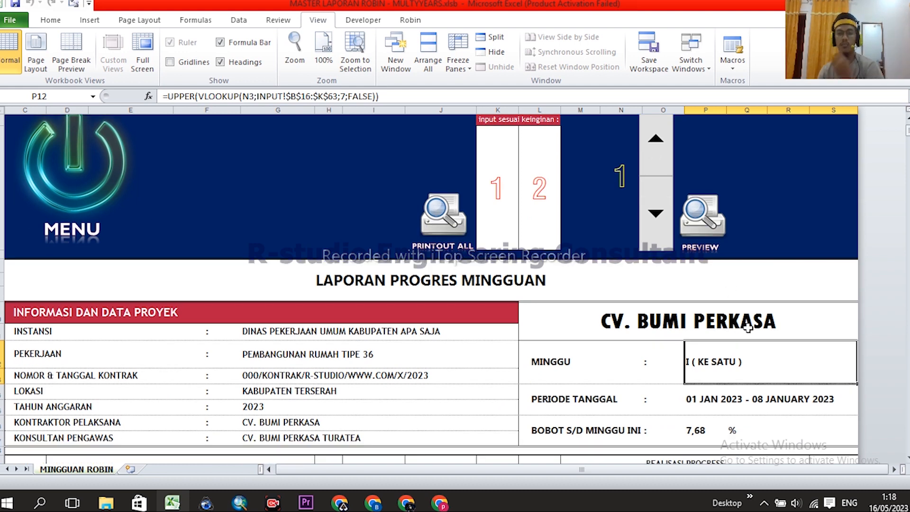
{"action": "left_click", "coordinate": [620, 175]}
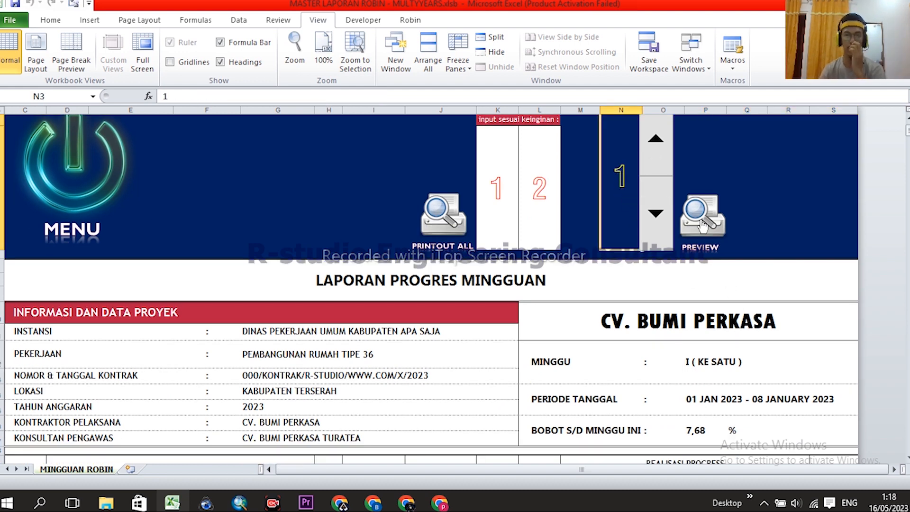
{"action": "scroll", "coordinate": [722, 282], "scroll_direction": "up", "scroll_amount": 1}
- Step the report to weeks II and III, checking the date range and 97,70 cumulative weight
{"action": "left_click", "coordinate": [655, 163]}
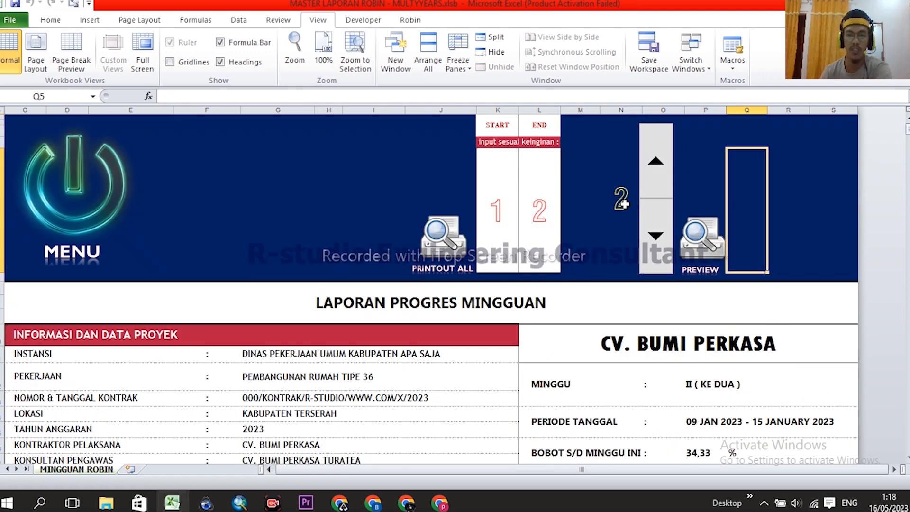
{"action": "left_click", "coordinate": [645, 247]}
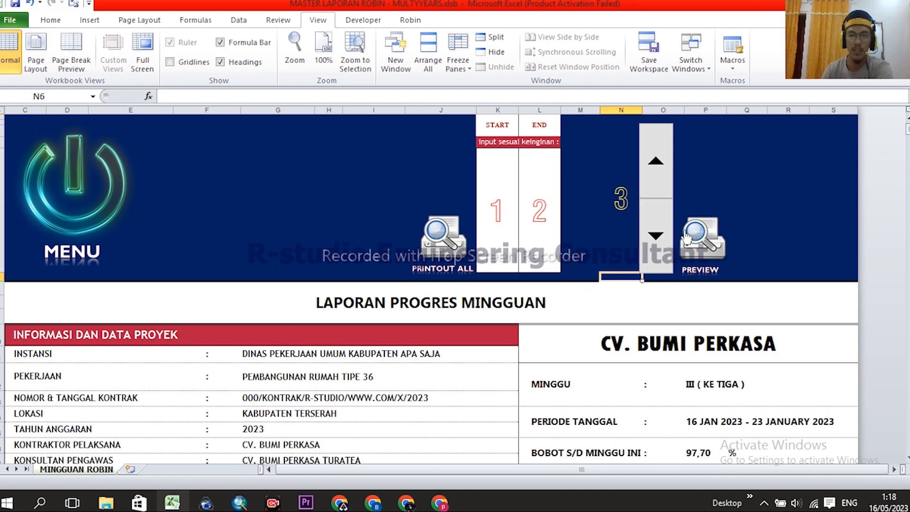
{"action": "scroll", "coordinate": [705, 278], "scroll_direction": "down", "scroll_amount": 1}
{"action": "left_click", "coordinate": [698, 365]}
{"action": "scroll", "coordinate": [697, 365], "scroll_direction": "down", "scroll_amount": 3}
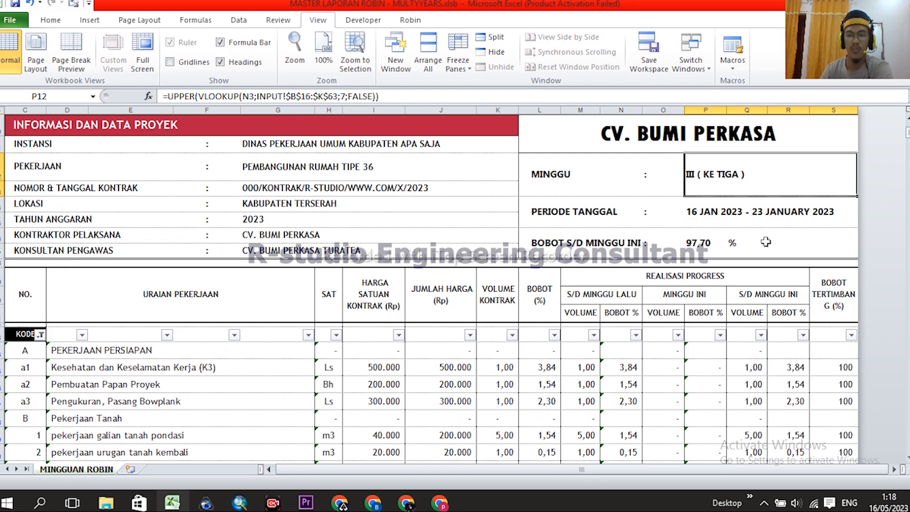
{"action": "left_click", "coordinate": [715, 212]}
{"action": "left_click", "coordinate": [705, 242]}
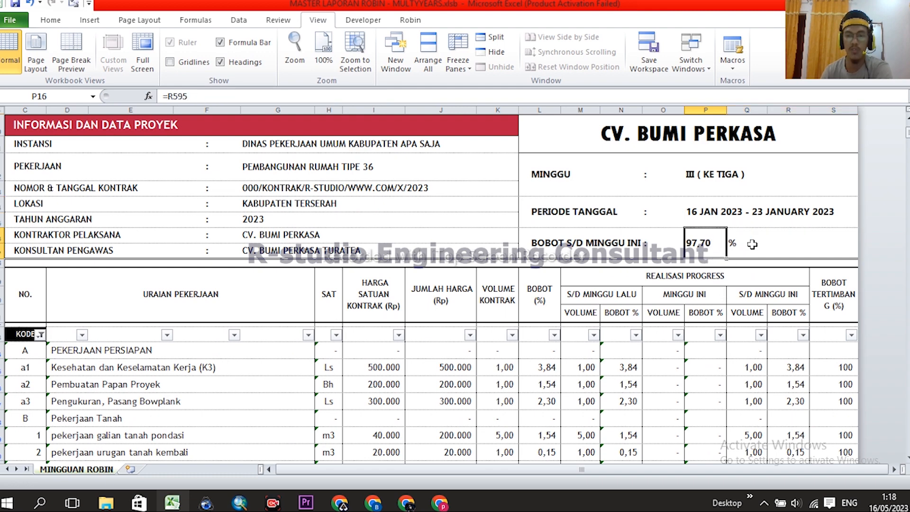
{"action": "scroll", "coordinate": [745, 249], "scroll_direction": "down", "scroll_amount": 1}
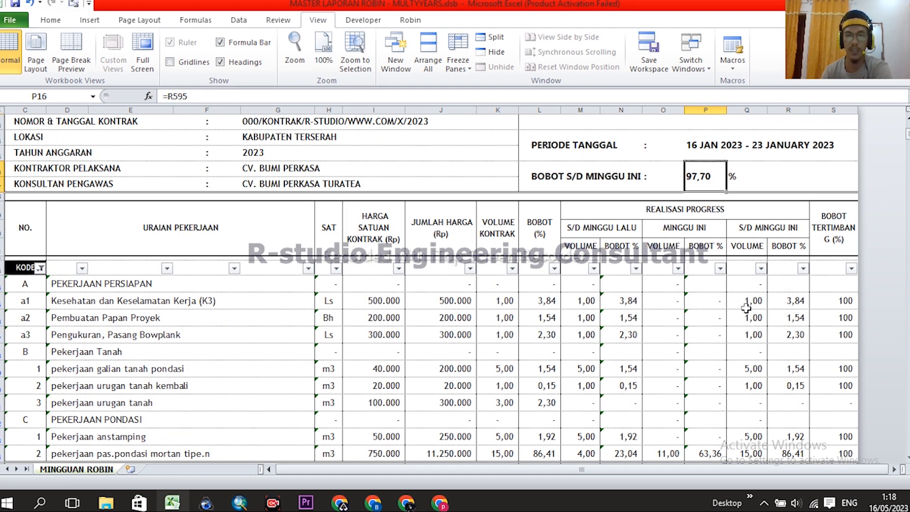
{"action": "scroll", "coordinate": [746, 308], "scroll_direction": "down", "scroll_amount": 2}
{"action": "scroll", "coordinate": [759, 277], "scroll_direction": "down", "scroll_amount": 1}
{"action": "left_click", "coordinate": [803, 368]}
{"action": "scroll", "coordinate": [762, 290], "scroll_direction": "down", "scroll_amount": 3}
{"action": "scroll", "coordinate": [749, 278], "scroll_direction": "up", "scroll_amount": 3}
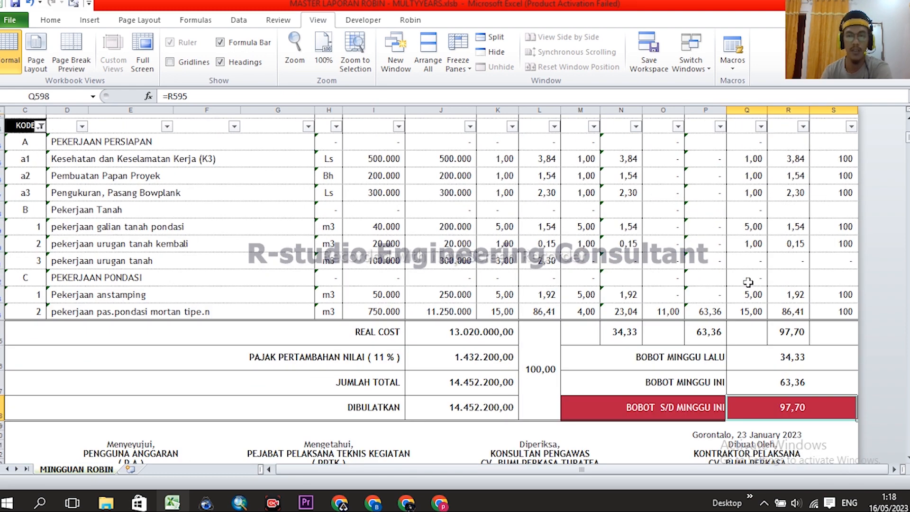
{"action": "scroll", "coordinate": [747, 279], "scroll_direction": "up", "scroll_amount": 5}
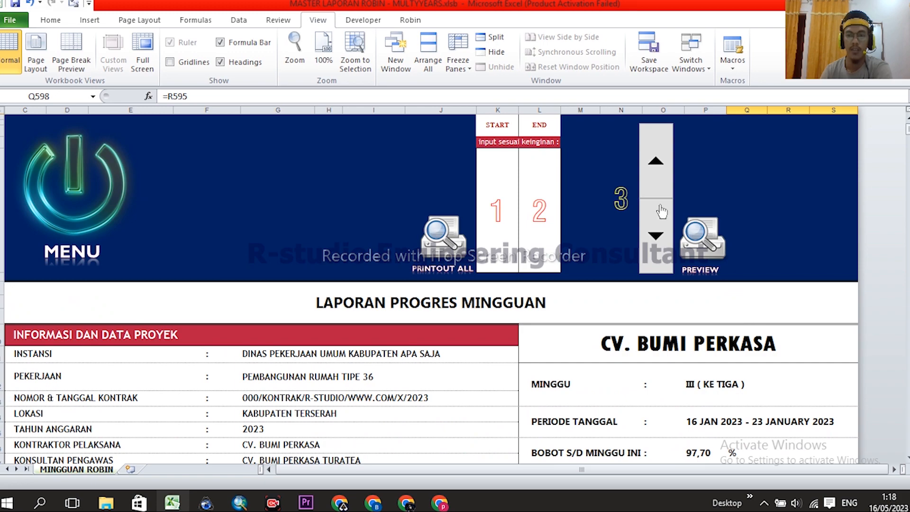
- Advance the report to week IV, check its cumulative weight, and bring up FROM HARIAN
{"action": "left_click", "coordinate": [655, 161]}
{"action": "scroll", "coordinate": [672, 237], "scroll_direction": "down", "scroll_amount": 3}
{"action": "left_click", "coordinate": [695, 287]}
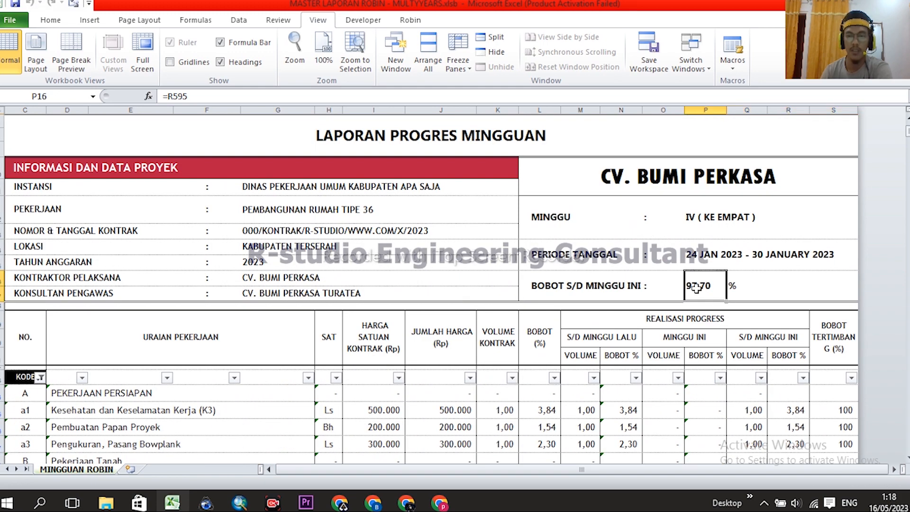
{"action": "scroll", "coordinate": [749, 374], "scroll_direction": "up", "scroll_amount": 3}
{"action": "scroll", "coordinate": [711, 267], "scroll_direction": "down", "scroll_amount": 5}
{"action": "scroll", "coordinate": [740, 297], "scroll_direction": "up", "scroll_amount": 5}
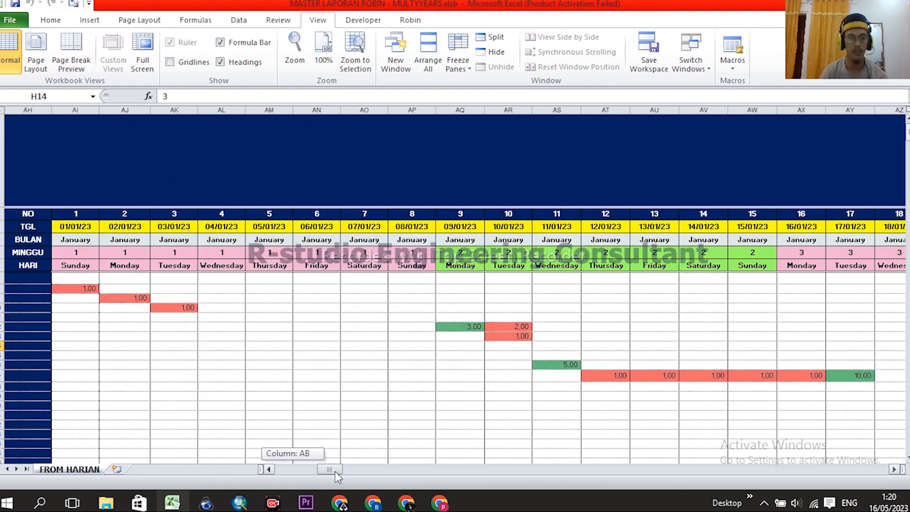
{"action": "left_click_drag", "start_coordinate": [336, 475], "coordinate": [338, 475]}
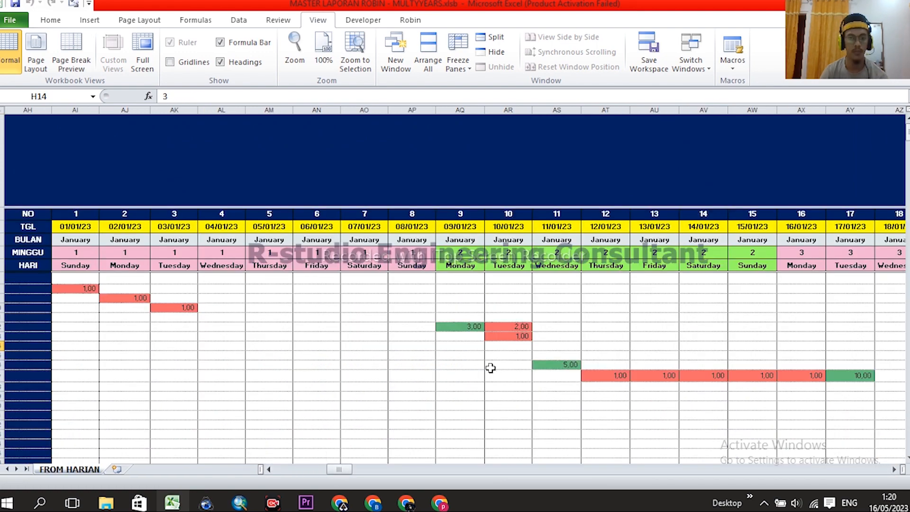
- Enter a volume of 3 in cell AY14 under 17/01/23 in FROM HARIAN
{"action": "left_click", "coordinate": [548, 347]}
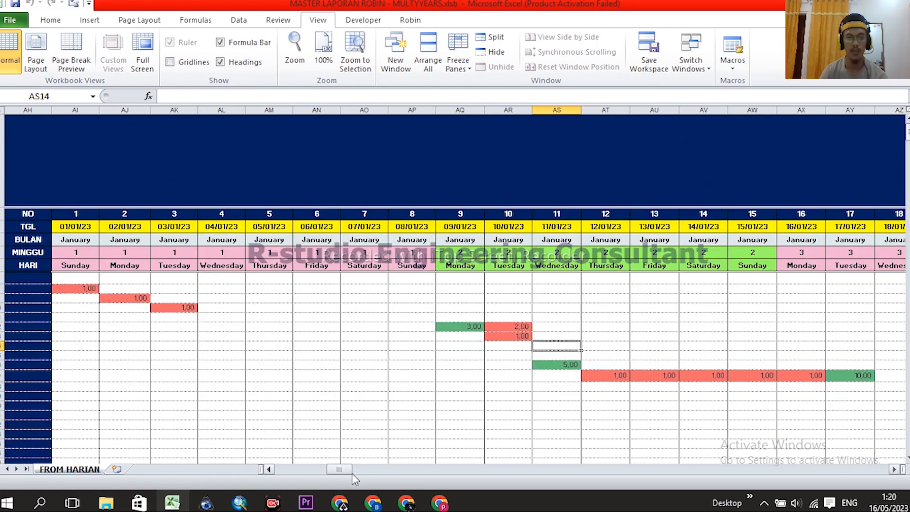
{"action": "left_click_drag", "start_coordinate": [348, 470], "coordinate": [355, 470]}
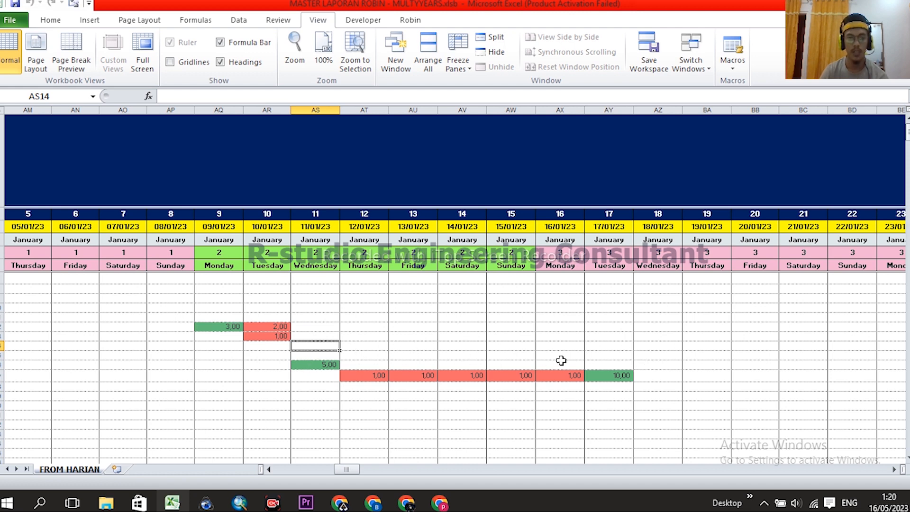
{"action": "left_click", "coordinate": [608, 348]}
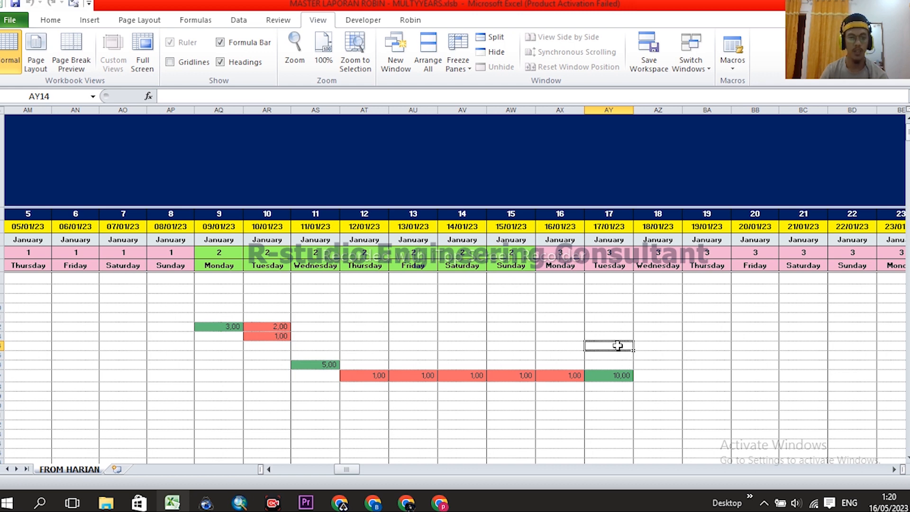
{"action": "type", "text": "3"}
{"action": "key", "text": "Return"}
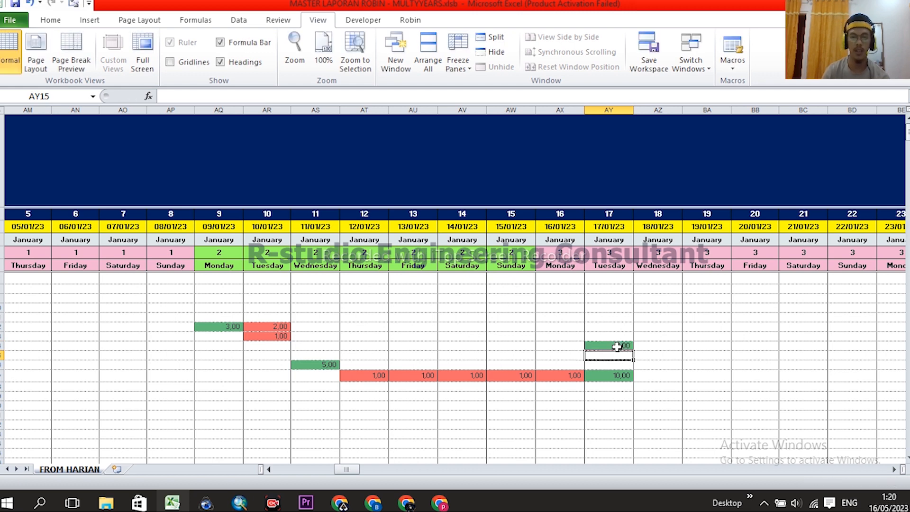
{"action": "left_click", "coordinate": [614, 252]}
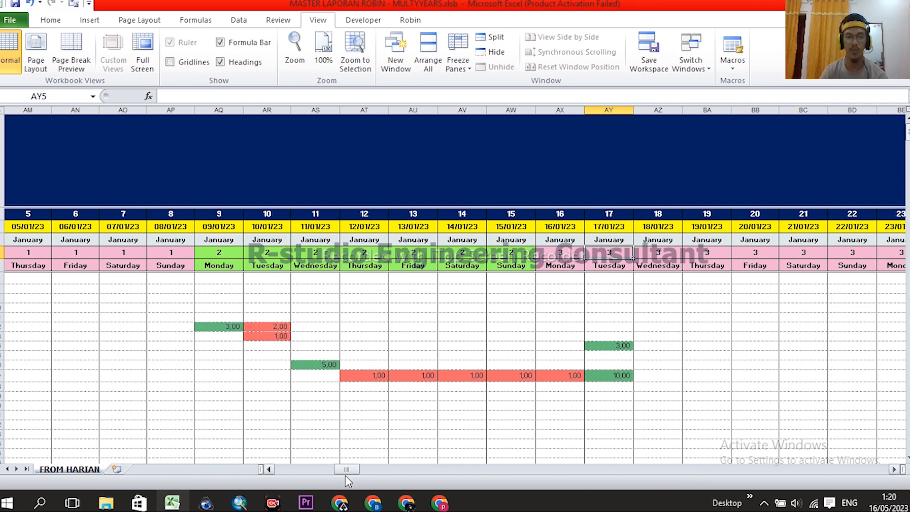
- Go back through MENU to the MINGGUAN weekly report
{"action": "left_click_drag", "start_coordinate": [346, 470], "coordinate": [277, 468]}
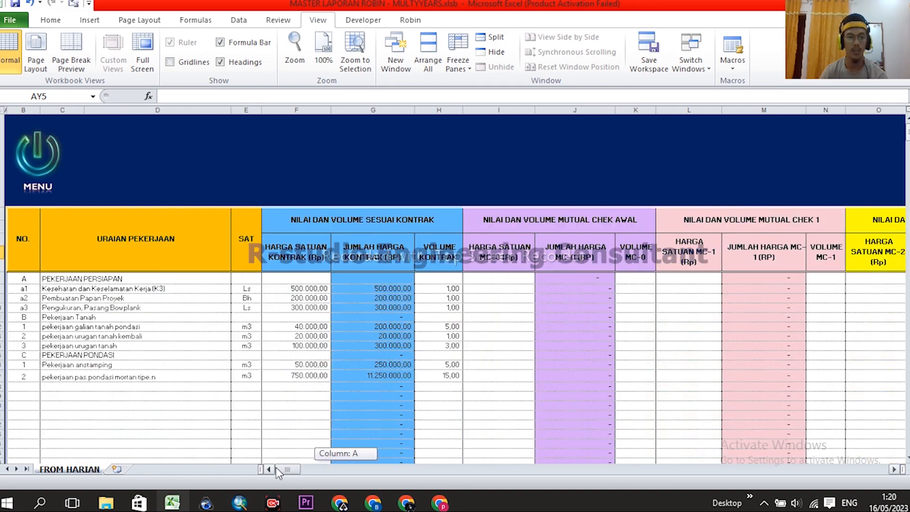
{"action": "left_click", "coordinate": [40, 160]}
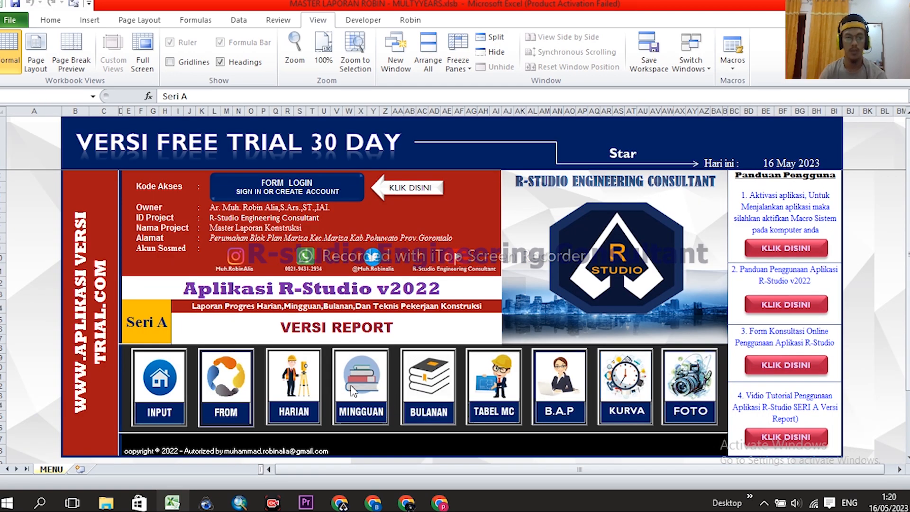
{"action": "left_click", "coordinate": [353, 391]}
{"action": "scroll", "coordinate": [728, 392], "scroll_direction": "down", "scroll_amount": 1}
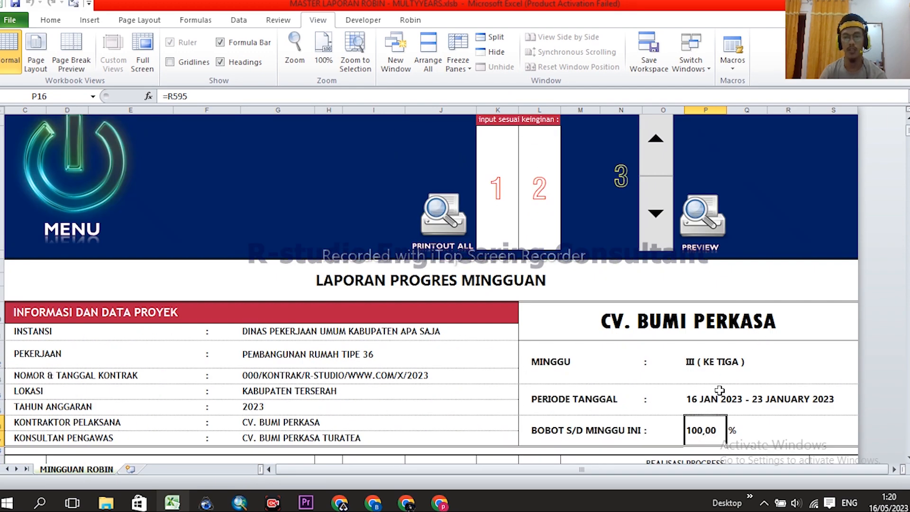
- Step the MINGGU spinner up to week VI, back down to week IV, then return to MENU
{"action": "scroll", "coordinate": [765, 277], "scroll_direction": "down", "scroll_amount": 2}
{"action": "scroll", "coordinate": [754, 319], "scroll_direction": "up", "scroll_amount": 3}
{"action": "left_click", "coordinate": [764, 195]}
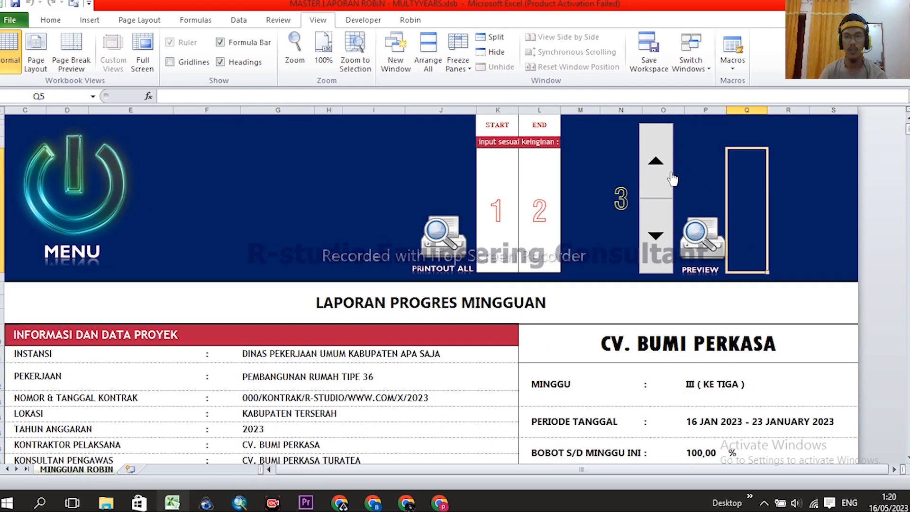
{"action": "left_click", "coordinate": [656, 162]}
{"action": "left_click", "coordinate": [656, 162]}
{"action": "left_click", "coordinate": [655, 161]}
{"action": "left_click", "coordinate": [656, 239]}
{"action": "left_click", "coordinate": [656, 240]}
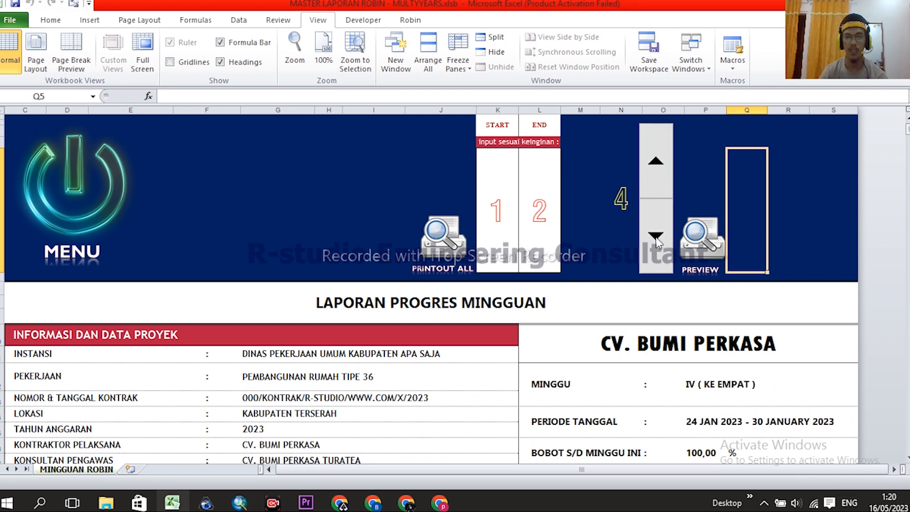
{"action": "left_click", "coordinate": [51, 171]}
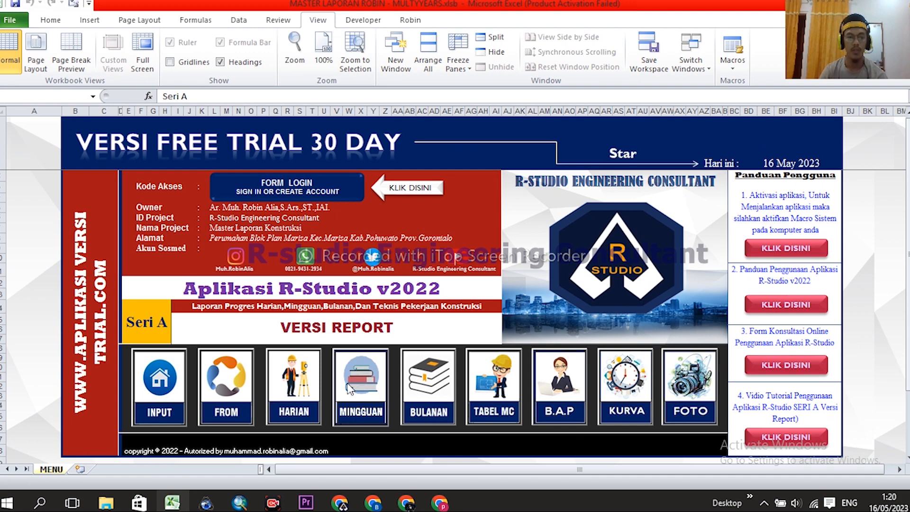
- Scroll across the FROM HARIAN daily entries, then reopen the MINGGUAN report via MENU
{"action": "left_click", "coordinate": [228, 379]}
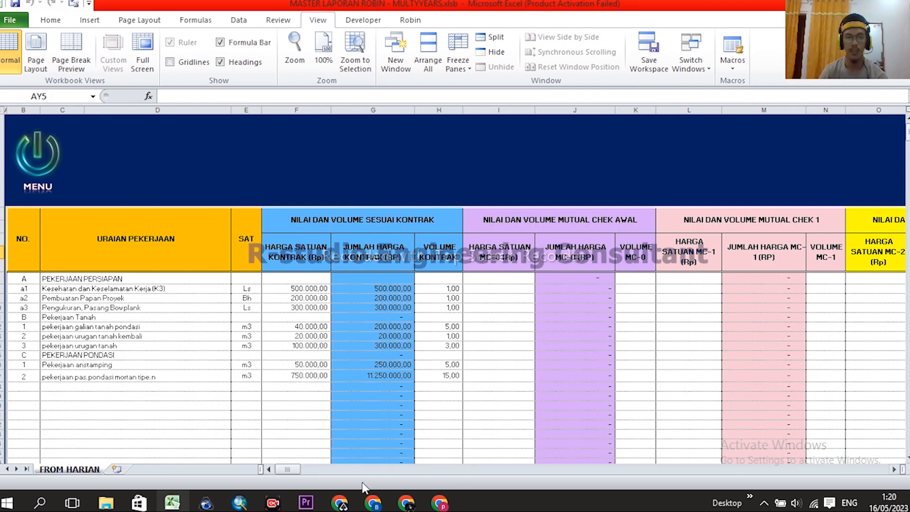
{"action": "left_click_drag", "start_coordinate": [287, 469], "coordinate": [357, 479]}
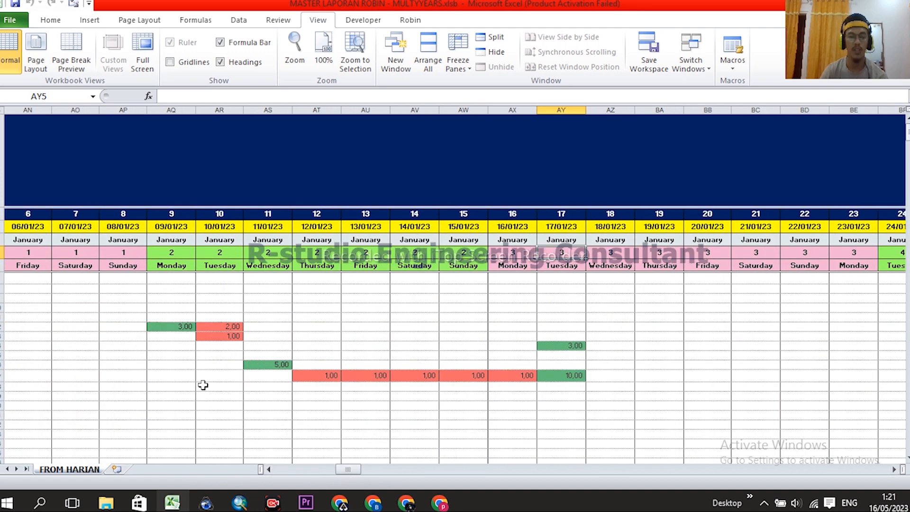
{"action": "left_click_drag", "start_coordinate": [351, 468], "coordinate": [281, 470]}
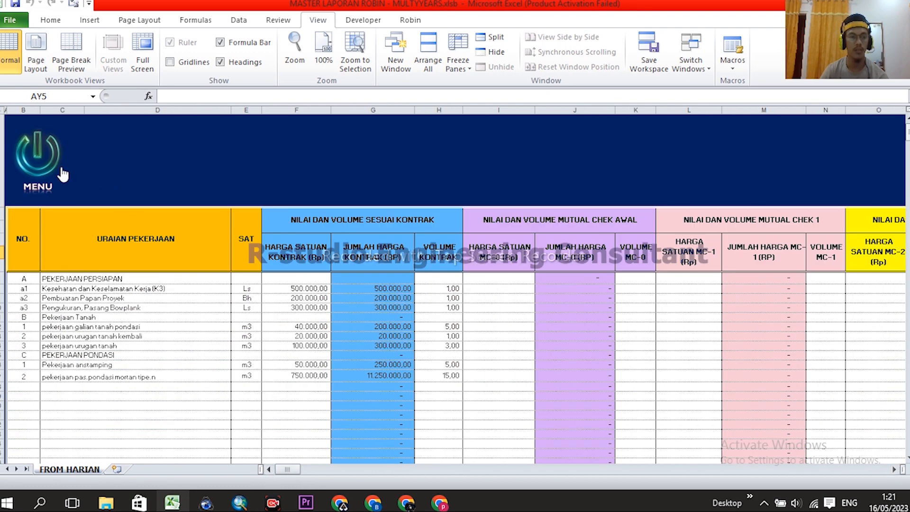
{"action": "left_click", "coordinate": [40, 156]}
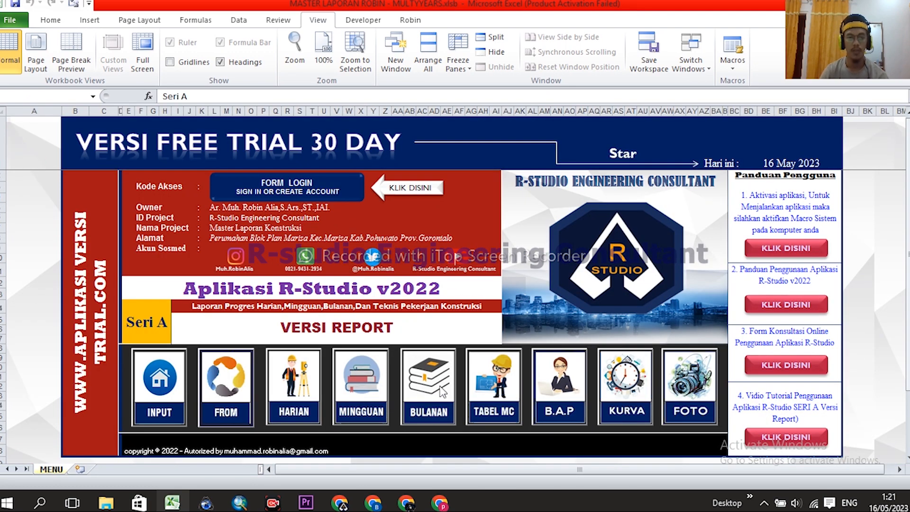
{"action": "left_click", "coordinate": [371, 393]}
{"action": "left_click", "coordinate": [824, 195]}
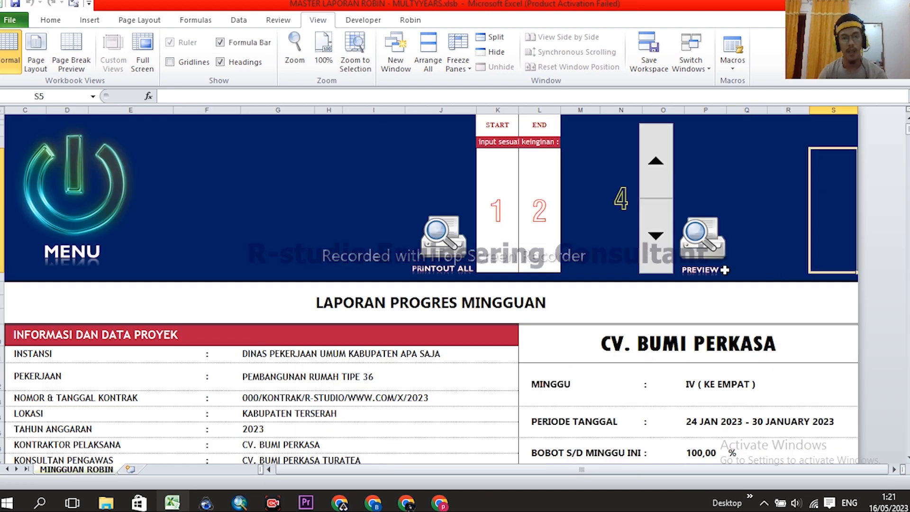
- Select the project info values G11 to K17, then clear the selection
{"action": "scroll", "coordinate": [619, 313], "scroll_direction": "down", "scroll_amount": 1}
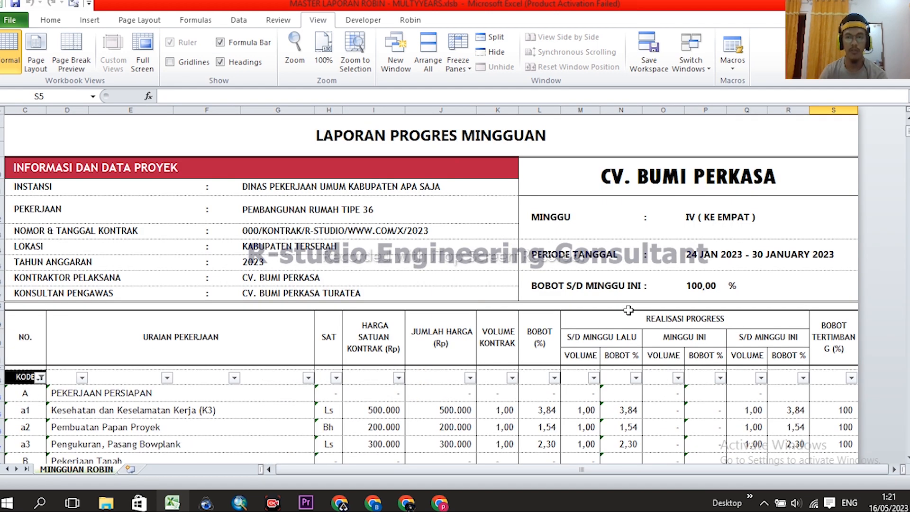
{"action": "scroll", "coordinate": [628, 310], "scroll_direction": "down", "scroll_amount": 1}
{"action": "left_click_drag", "start_coordinate": [255, 144], "coordinate": [265, 250]}
{"action": "scroll", "coordinate": [337, 342], "scroll_direction": "up", "scroll_amount": 2}
{"action": "scroll", "coordinate": [336, 270], "scroll_direction": "down", "scroll_amount": 1}
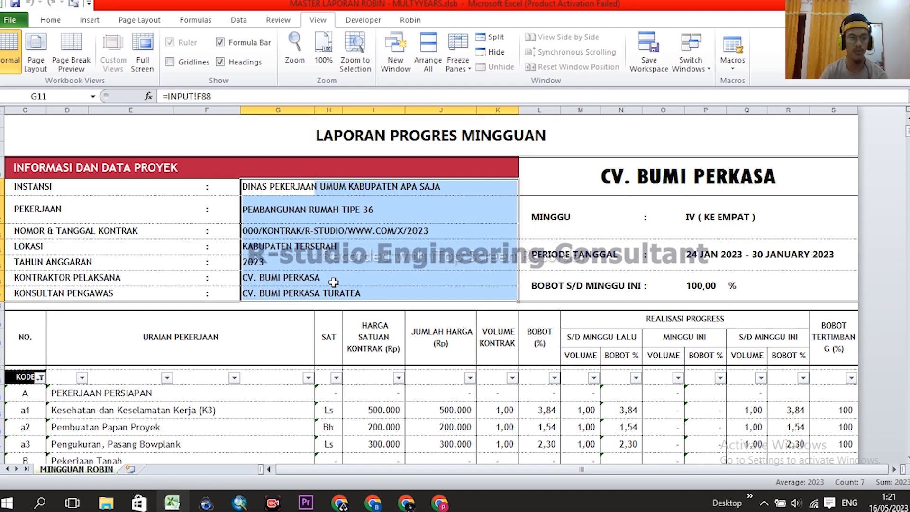
{"action": "left_click_drag", "start_coordinate": [256, 188], "coordinate": [258, 299]}
{"action": "scroll", "coordinate": [297, 298], "scroll_direction": "up", "scroll_amount": 1}
{"action": "scroll", "coordinate": [326, 298], "scroll_direction": "down", "scroll_amount": 1}
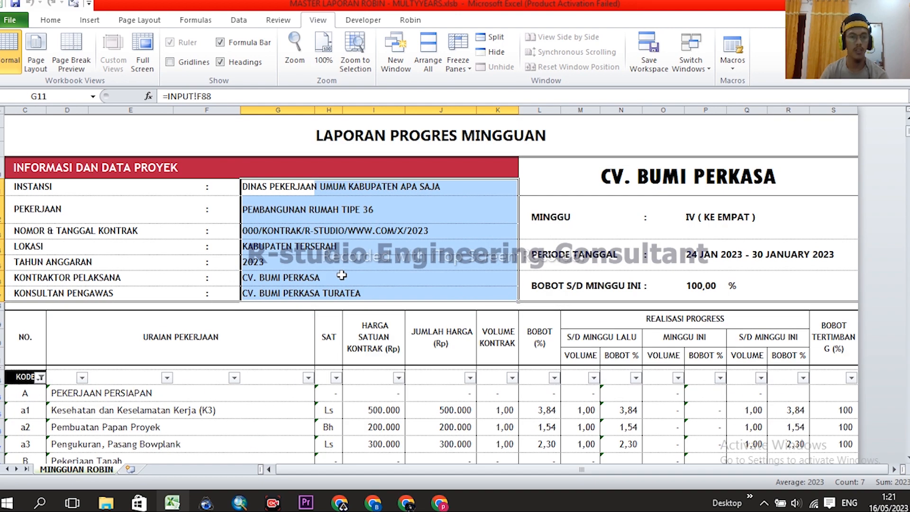
{"action": "left_click", "coordinate": [97, 226]}
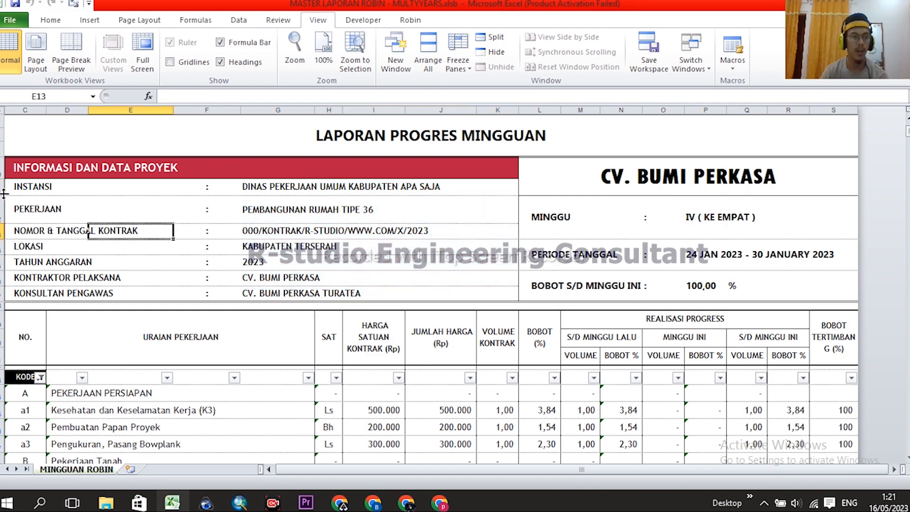
{"action": "scroll", "coordinate": [403, 285], "scroll_direction": "up", "scroll_amount": 1}
{"action": "scroll", "coordinate": [280, 334], "scroll_direction": "down", "scroll_amount": 1}
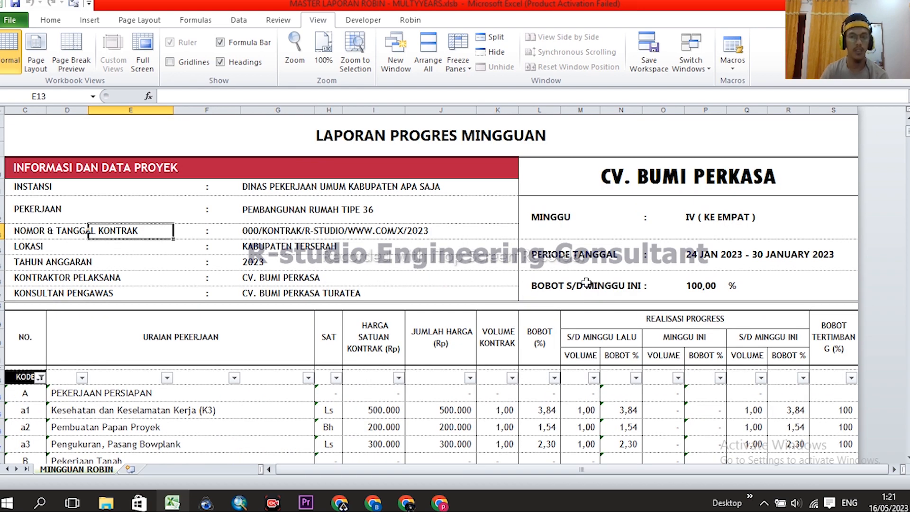
{"action": "scroll", "coordinate": [565, 298], "scroll_direction": "up", "scroll_amount": 1}
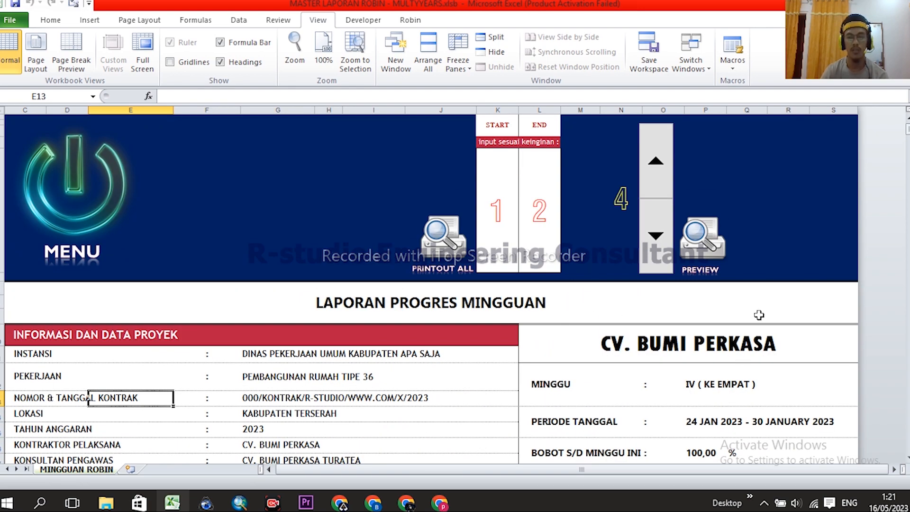
{"action": "scroll", "coordinate": [686, 289], "scroll_direction": "down", "scroll_amount": 1}
{"action": "scroll", "coordinate": [581, 323], "scroll_direction": "down", "scroll_amount": 5}
{"action": "scroll", "coordinate": [649, 203], "scroll_direction": "up", "scroll_amount": 6}
- Step the report back to week I (01–08 January) and preview its printed page
{"action": "left_click", "coordinate": [656, 239]}
{"action": "left_click", "coordinate": [656, 240]}
{"action": "left_click", "coordinate": [656, 239]}
{"action": "scroll", "coordinate": [770, 263], "scroll_direction": "down", "scroll_amount": 4}
{"action": "scroll", "coordinate": [765, 285], "scroll_direction": "up", "scroll_amount": 4}
{"action": "left_click", "coordinate": [705, 247]}
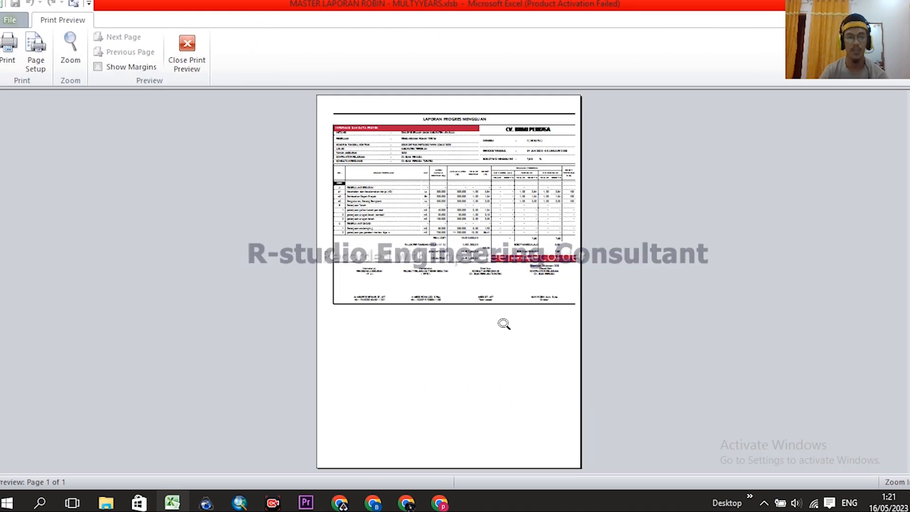
{"action": "left_click", "coordinate": [97, 67]}
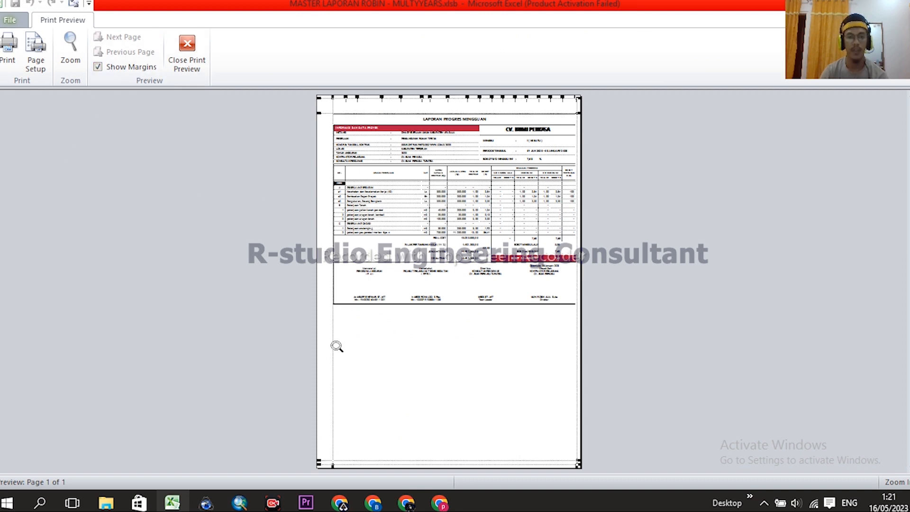
{"action": "left_click_drag", "start_coordinate": [333, 343], "coordinate": [328, 341]}
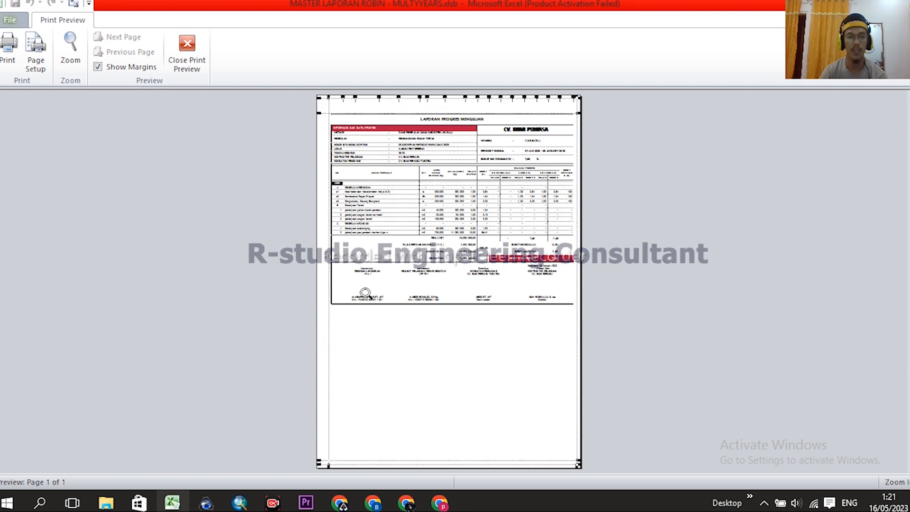
{"action": "left_click", "coordinate": [190, 47]}
{"action": "scroll", "coordinate": [741, 321], "scroll_direction": "down", "scroll_amount": 2}
{"action": "scroll", "coordinate": [724, 323], "scroll_direction": "up", "scroll_amount": 2}
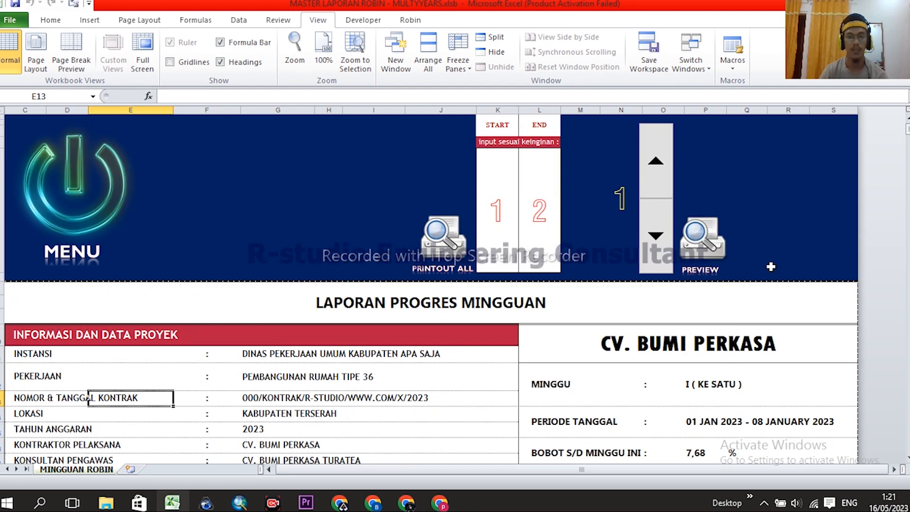
- Preview the weekly report, zoom into the page and nudge the right margin outward slightly
{"action": "left_click", "coordinate": [709, 248]}
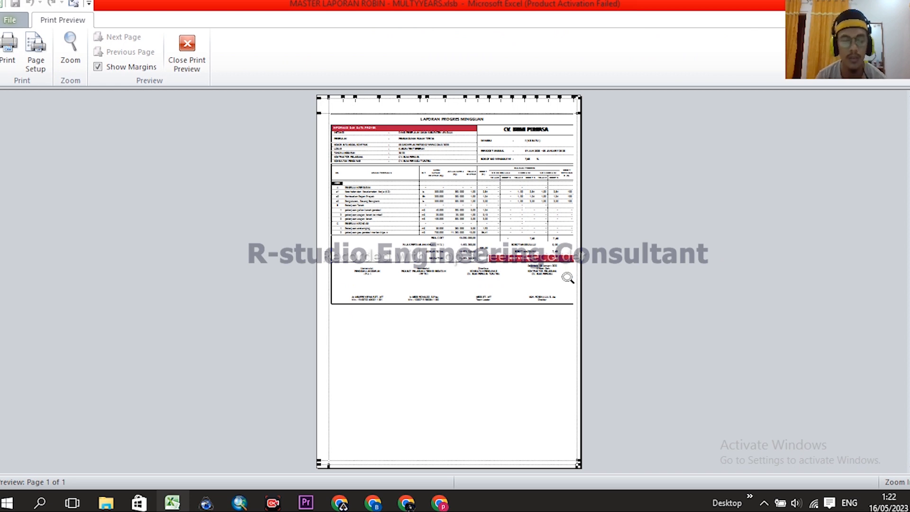
{"action": "left_click", "coordinate": [546, 332]}
{"action": "left_click", "coordinate": [549, 336]}
{"action": "left_click", "coordinate": [574, 224]}
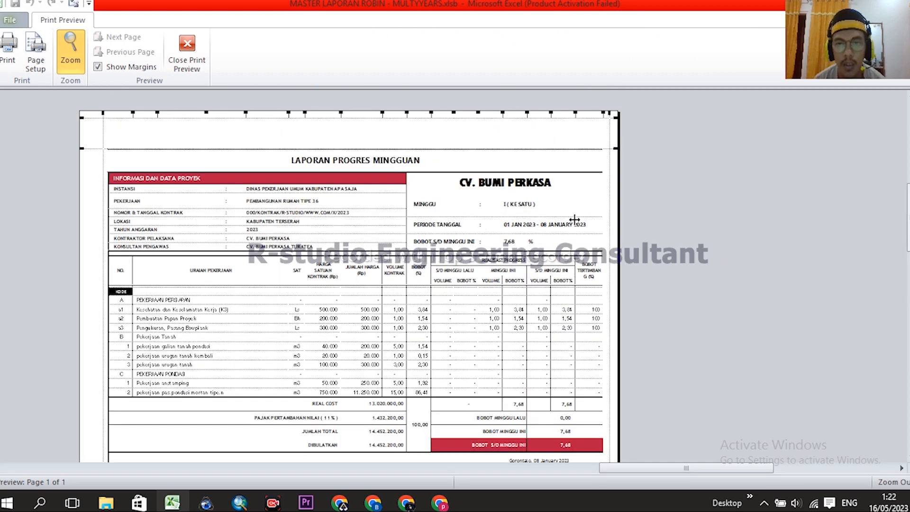
{"action": "left_click_drag", "start_coordinate": [609, 184], "coordinate": [619, 185]}
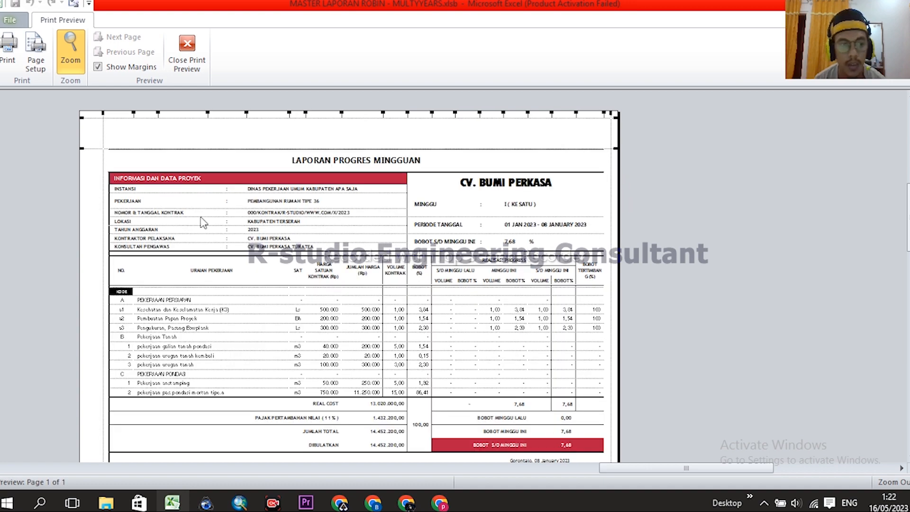
{"action": "scroll", "coordinate": [364, 229], "scroll_direction": "down", "scroll_amount": 3}
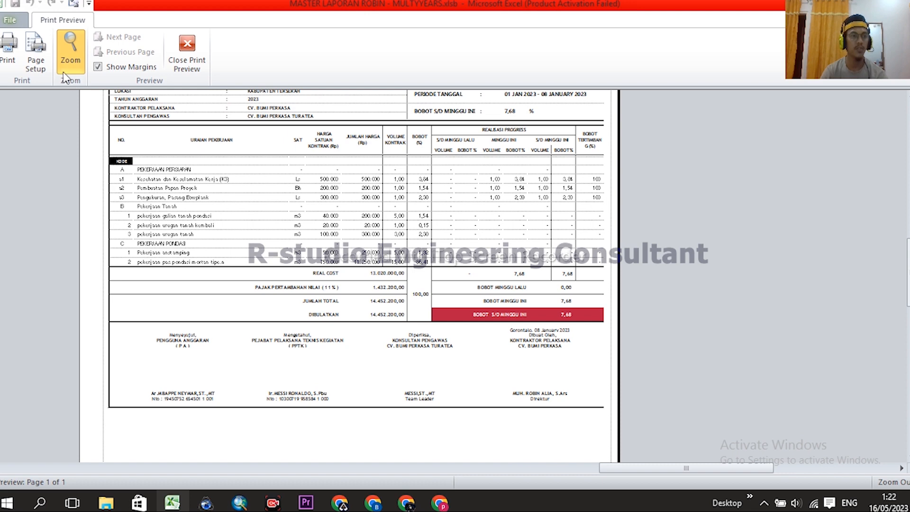
- Reduce the print scaling from 38% to 35% in Page Setup, check it, and close the preview
{"action": "left_click", "coordinate": [35, 56]}
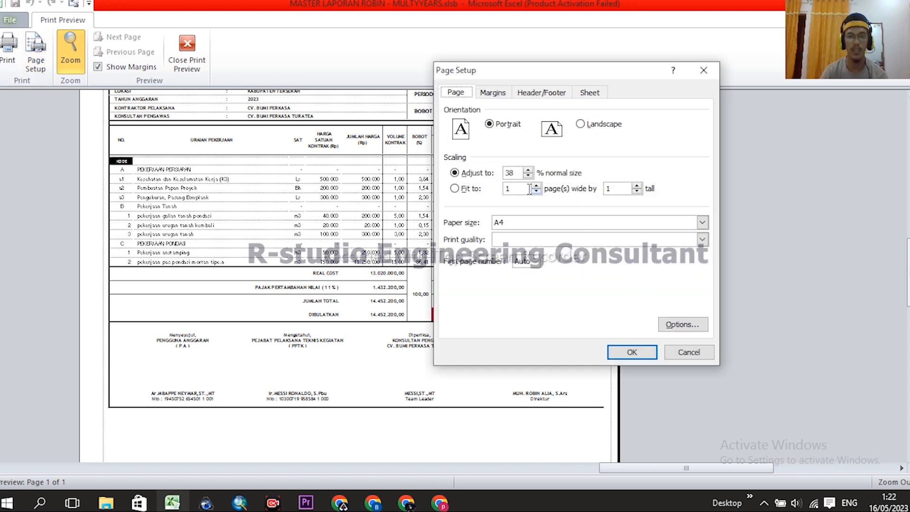
{"action": "left_click", "coordinate": [528, 175]}
{"action": "left_click", "coordinate": [527, 175]}
{"action": "left_click", "coordinate": [528, 175]}
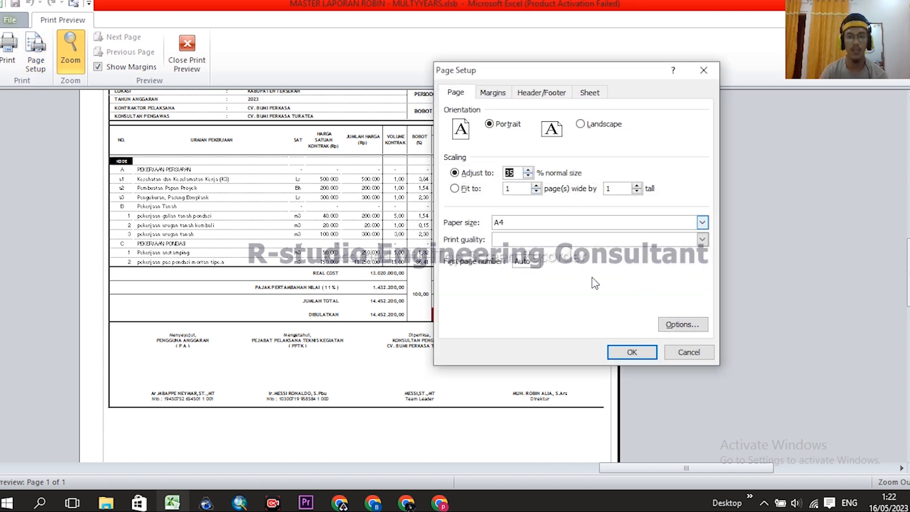
{"action": "left_click", "coordinate": [631, 352]}
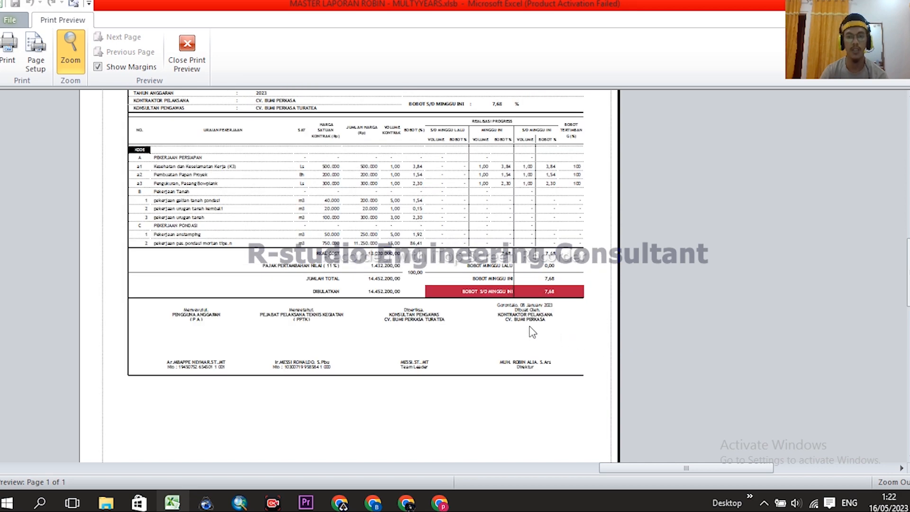
{"action": "left_click", "coordinate": [553, 334]}
{"action": "scroll", "coordinate": [508, 318], "scroll_direction": "up", "scroll_amount": 4}
{"action": "scroll", "coordinate": [509, 318], "scroll_direction": "down", "scroll_amount": 4}
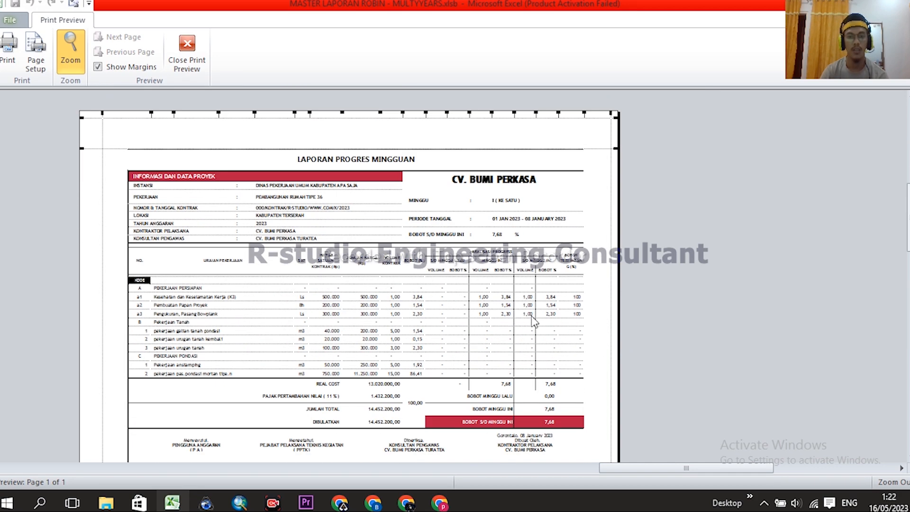
{"action": "left_click", "coordinate": [196, 53]}
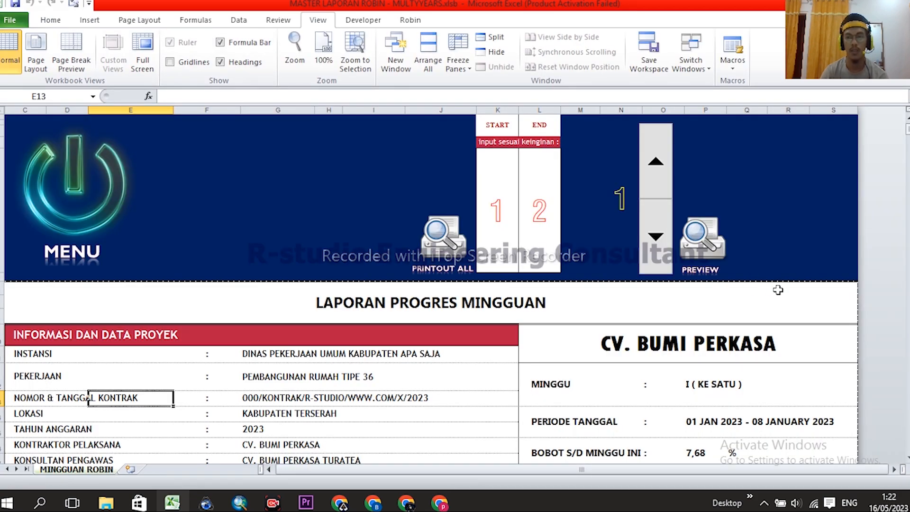
- Select the report from the LAPORAN PROGRES MINGGUAN title down to the signature rows
{"action": "scroll", "coordinate": [710, 253], "scroll_direction": "down", "scroll_amount": 3}
{"action": "scroll", "coordinate": [776, 284], "scroll_direction": "up", "scroll_amount": 2}
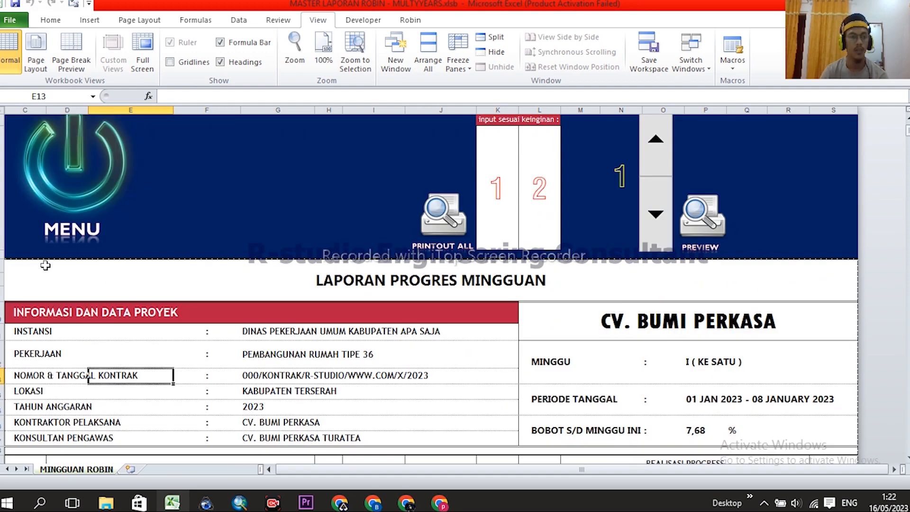
{"action": "left_click", "coordinate": [31, 268]}
{"action": "scroll", "coordinate": [513, 308], "scroll_direction": "down", "scroll_amount": 2}
{"action": "scroll", "coordinate": [359, 320], "scroll_direction": "up", "scroll_amount": 2}
{"action": "mouse_move", "coordinate": [20, 280]}
{"action": "left_mouse_down"}
{"action": "mouse_move", "coordinate": [521, 426]}
{"action": "mouse_move", "coordinate": [855, 462]}
{"action": "mouse_move", "coordinate": [856, 249]}
{"action": "mouse_move", "coordinate": [853, 315]}
{"action": "mouse_move", "coordinate": [792, 320]}
{"action": "left_mouse_up"}
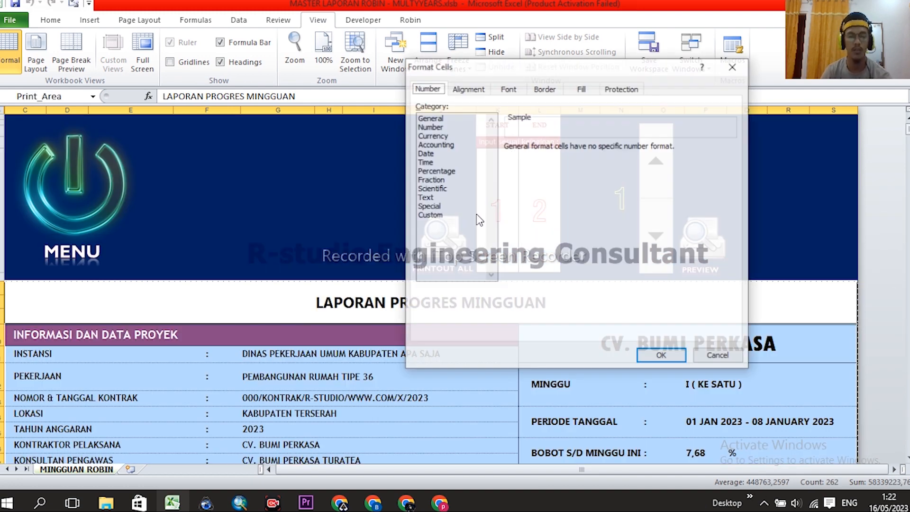
- Confirm the outline border in Format Cells, then reopen the report's print preview
{"action": "key", "text": "ctrl+1"}
{"action": "left_click", "coordinate": [544, 89]}
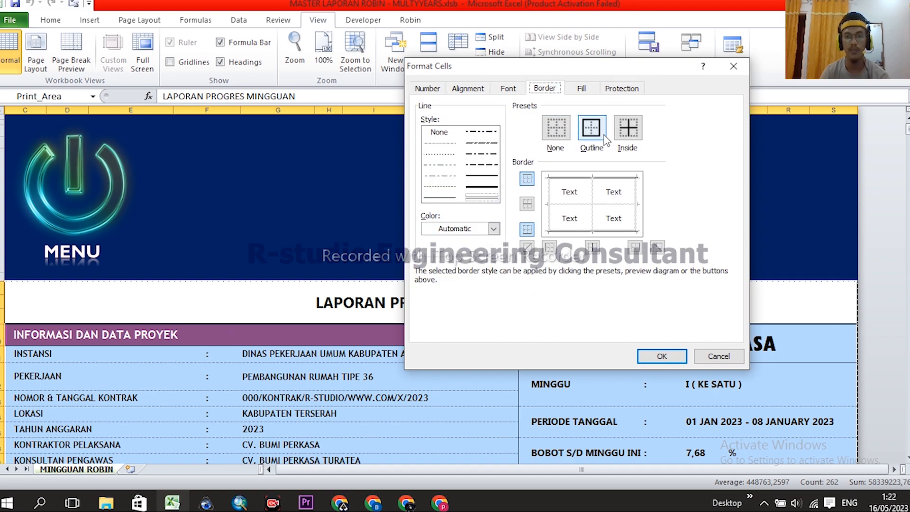
{"action": "left_click", "coordinate": [658, 355]}
{"action": "left_click_drag", "start_coordinate": [745, 268], "coordinate": [769, 216]}
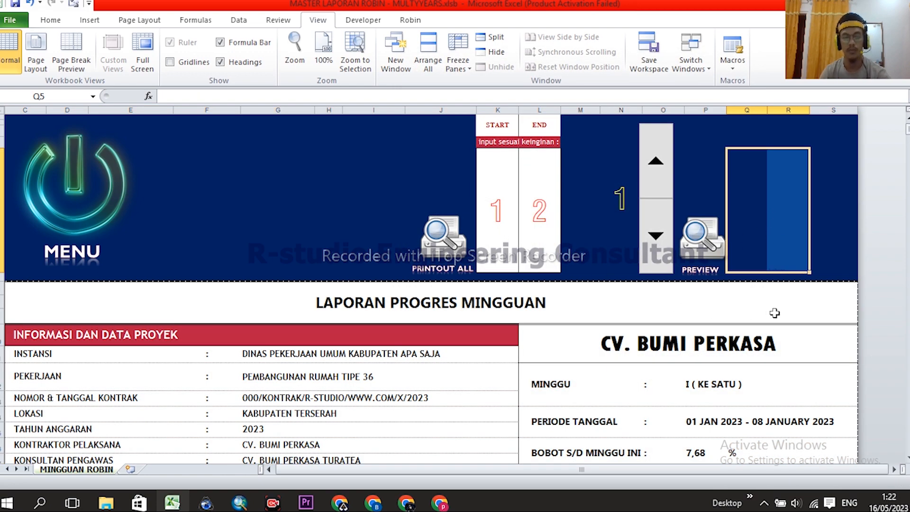
{"action": "left_click", "coordinate": [691, 244]}
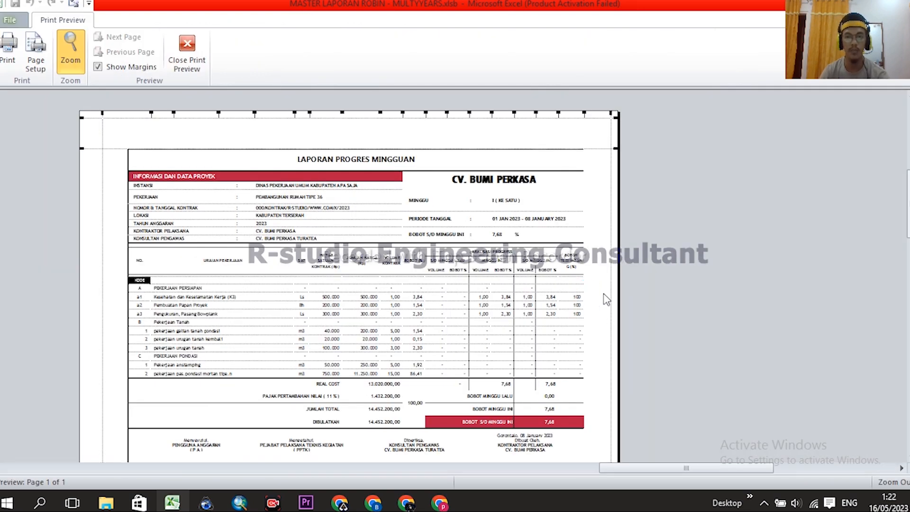
- Raise the report's print scaling back to 38% in Page Setup
{"action": "scroll", "coordinate": [462, 281], "scroll_direction": "down", "scroll_amount": 3}
{"action": "scroll", "coordinate": [464, 284], "scroll_direction": "up", "scroll_amount": 3}
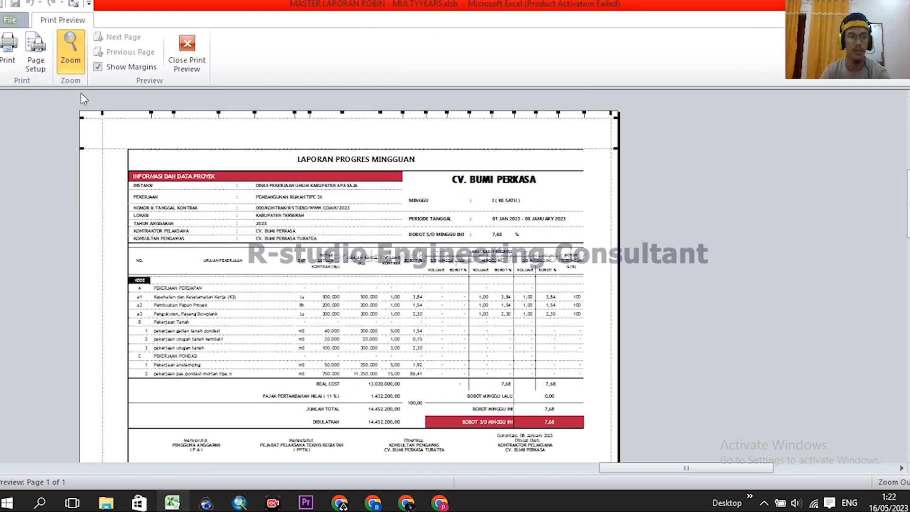
{"action": "left_click", "coordinate": [35, 50]}
{"action": "left_click", "coordinate": [528, 171]}
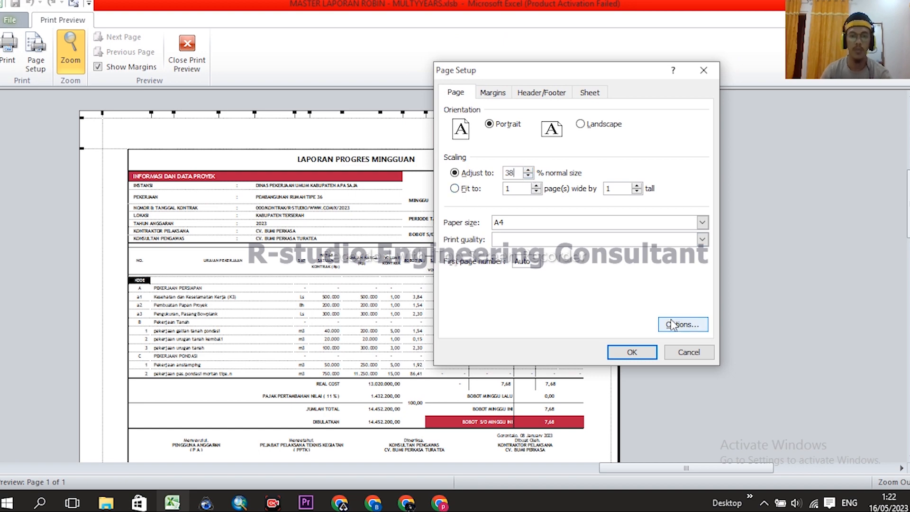
{"action": "left_click", "coordinate": [633, 351]}
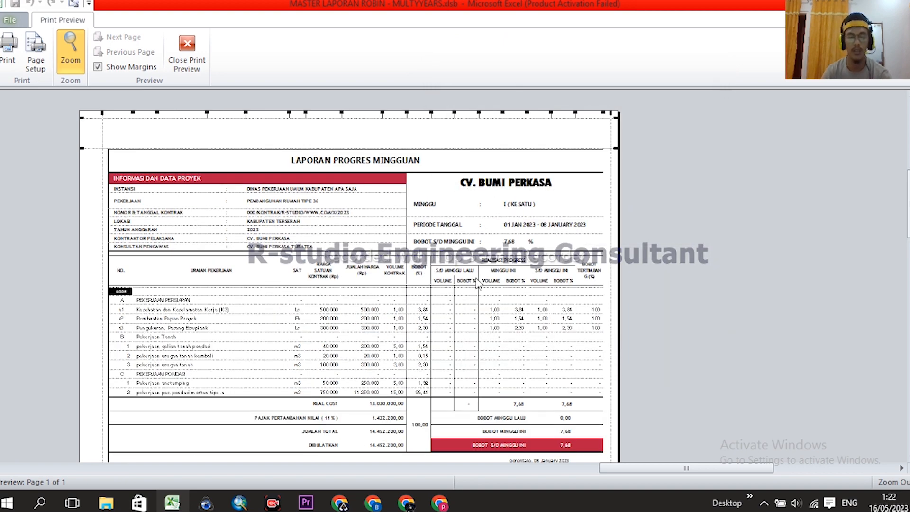
- Check the rescaled page and bring up the Print dialog's printer list
{"action": "scroll", "coordinate": [473, 287], "scroll_direction": "down", "scroll_amount": 5}
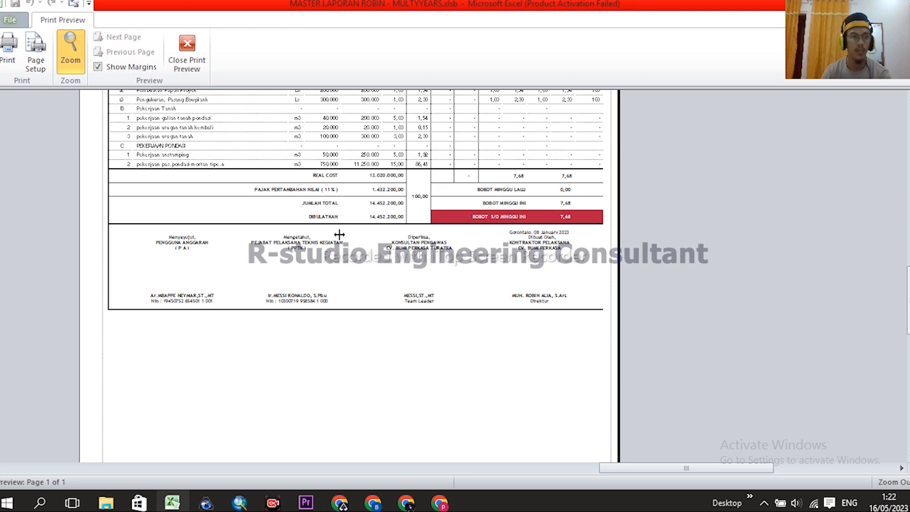
{"action": "left_click", "coordinate": [10, 52]}
{"action": "left_click", "coordinate": [540, 136]}
- Print with Microsoft Print to PDF, saving the output into the Downloads folder
{"action": "left_click", "coordinate": [536, 186]}
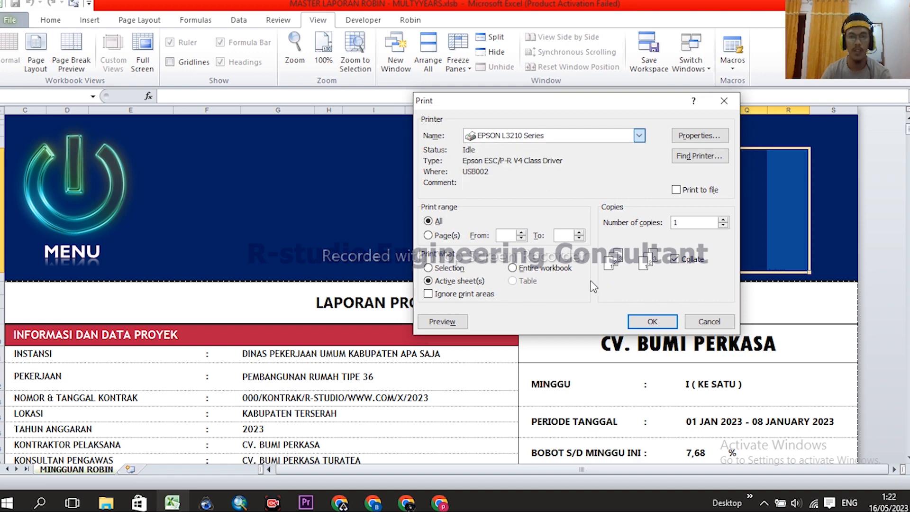
{"action": "left_click", "coordinate": [661, 325]}
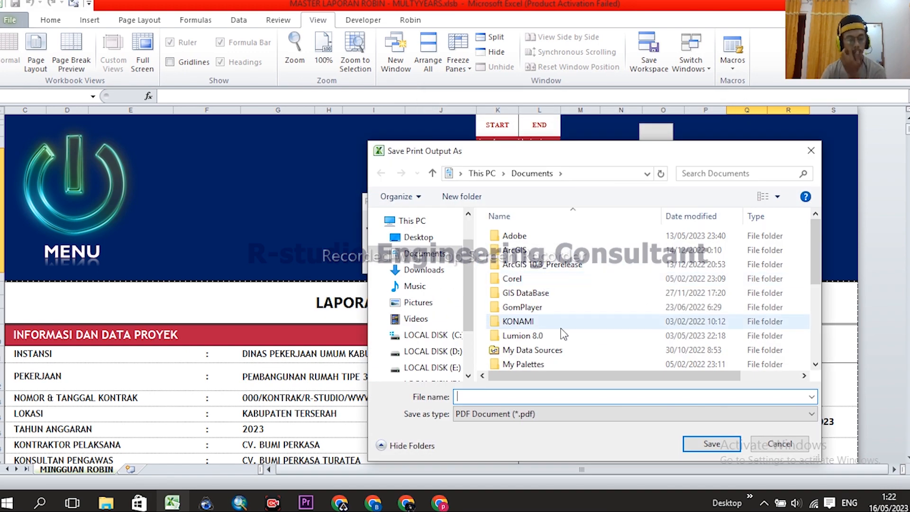
{"action": "left_click", "coordinate": [420, 318]}
{"action": "left_click", "coordinate": [416, 303]}
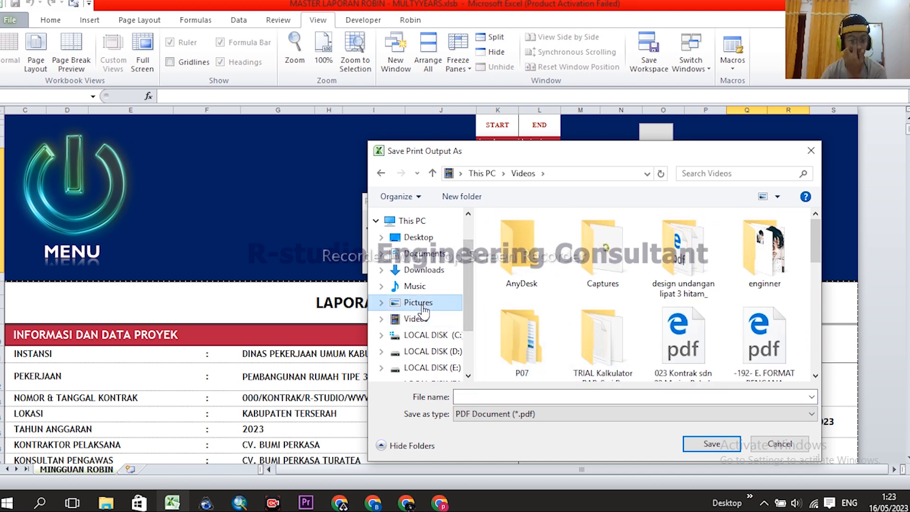
{"action": "left_click", "coordinate": [421, 270]}
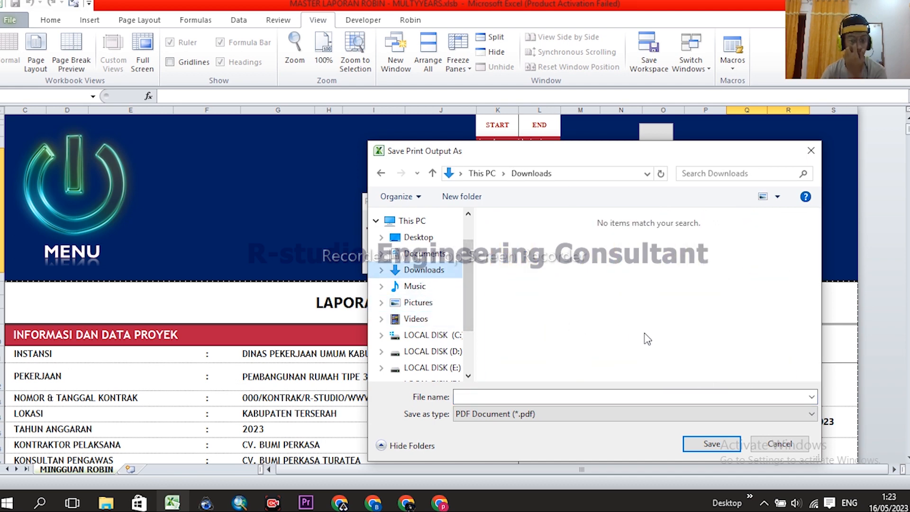
- Name the PDF 'minggu 1' and save it
{"action": "left_click", "coordinate": [551, 396]}
{"action": "type", "text": "a"}
{"action": "left_click", "coordinate": [620, 318]}
{"action": "left_click", "coordinate": [540, 389]}
{"action": "type", "text": "minggu 1"}
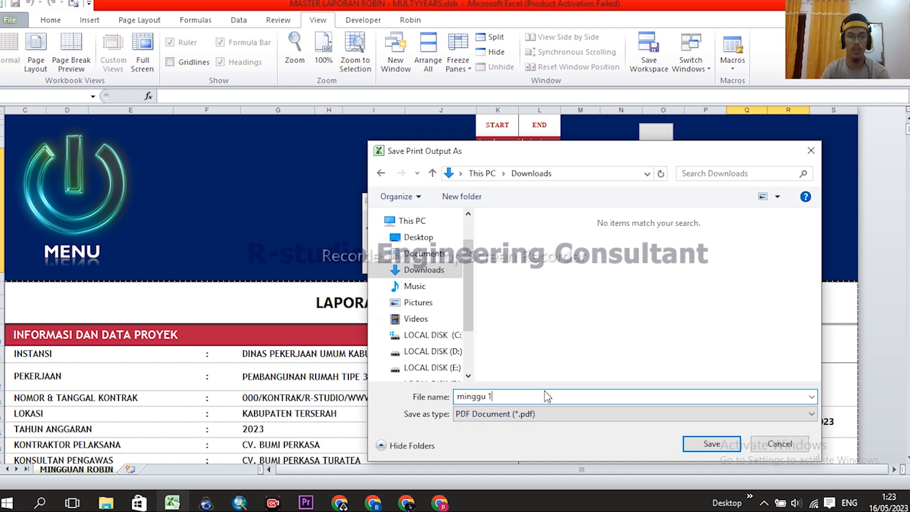
{"action": "left_click", "coordinate": [712, 444]}
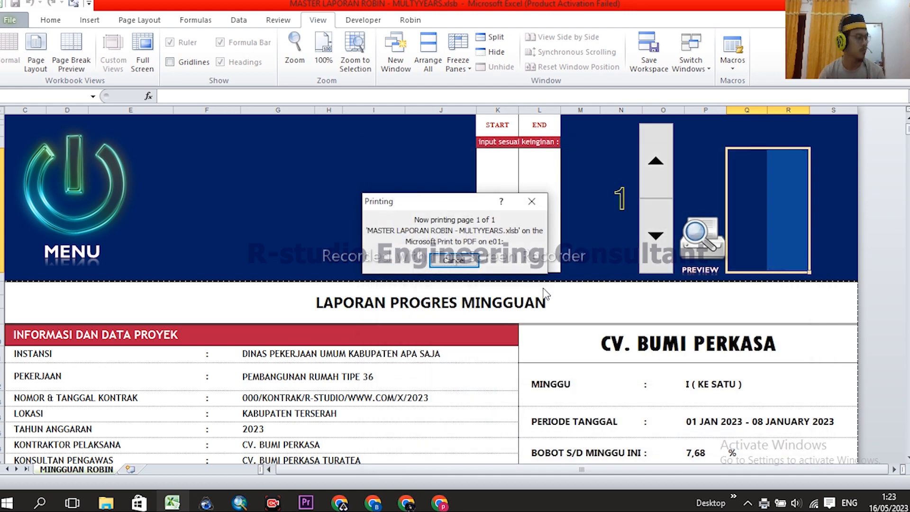
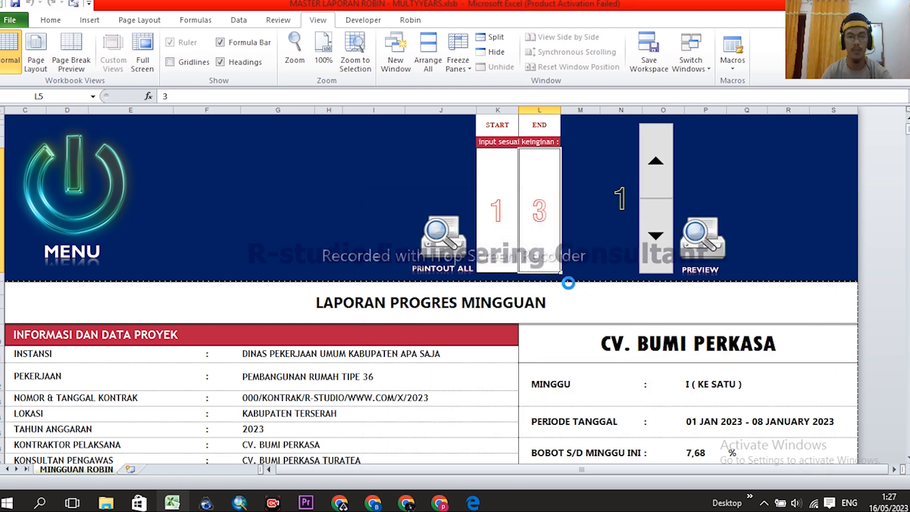
- Save report pages 2 and 3 as 2.pdf and 3.pdf, then open 1.pdf from Downloads
{"action": "type", "text": "2"}
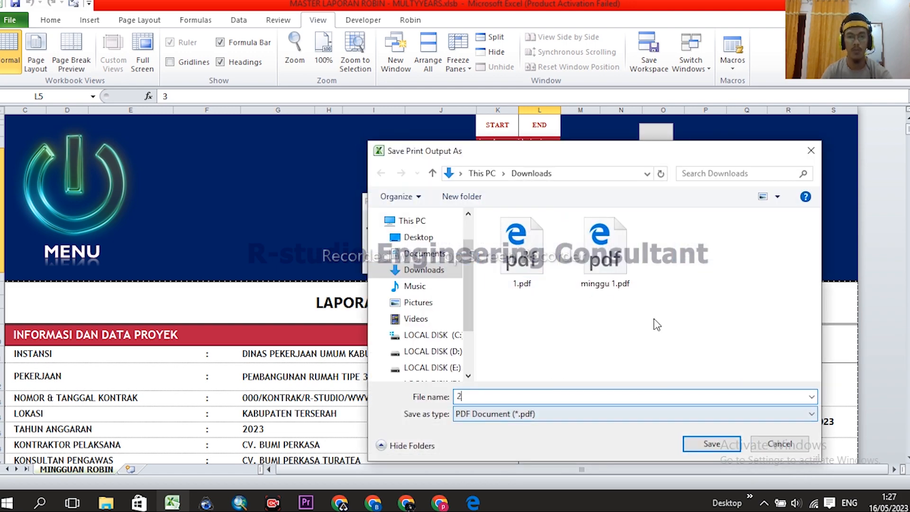
{"action": "left_click", "coordinate": [711, 443]}
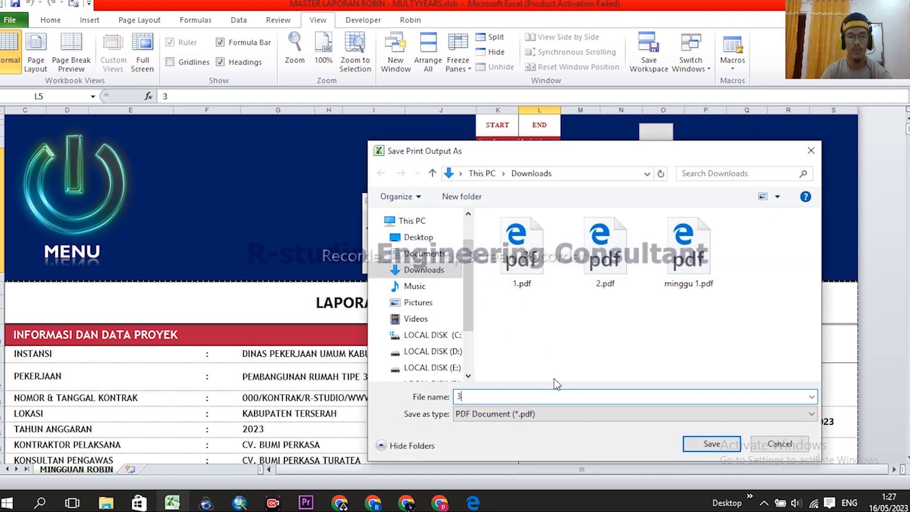
{"action": "left_click", "coordinate": [713, 443]}
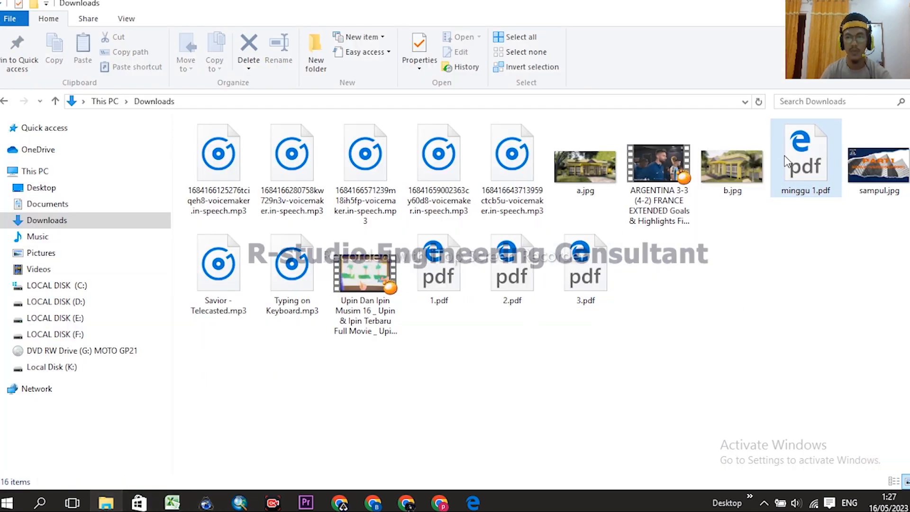
{"action": "left_click_drag", "start_coordinate": [641, 327], "coordinate": [476, 283]}
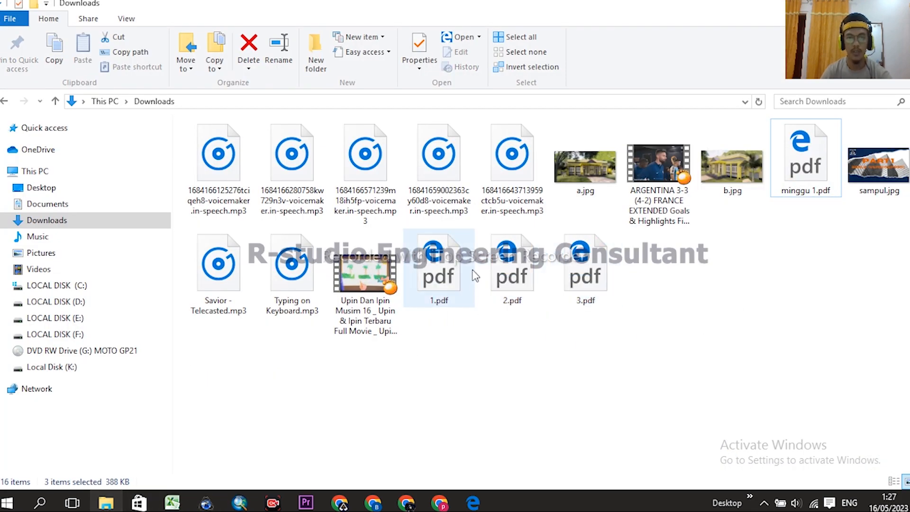
{"action": "double_click", "coordinate": [473, 283]}
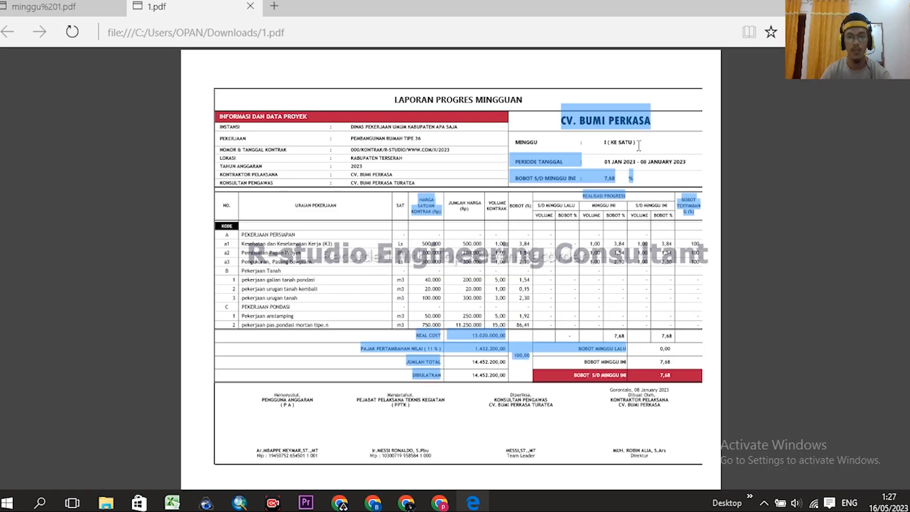
- Open 2.pdf and 3.pdf in Edge to check weeks II and III, then return to Excel
{"action": "key", "text": "alt+Tab"}
{"action": "double_click", "coordinate": [512, 268]}
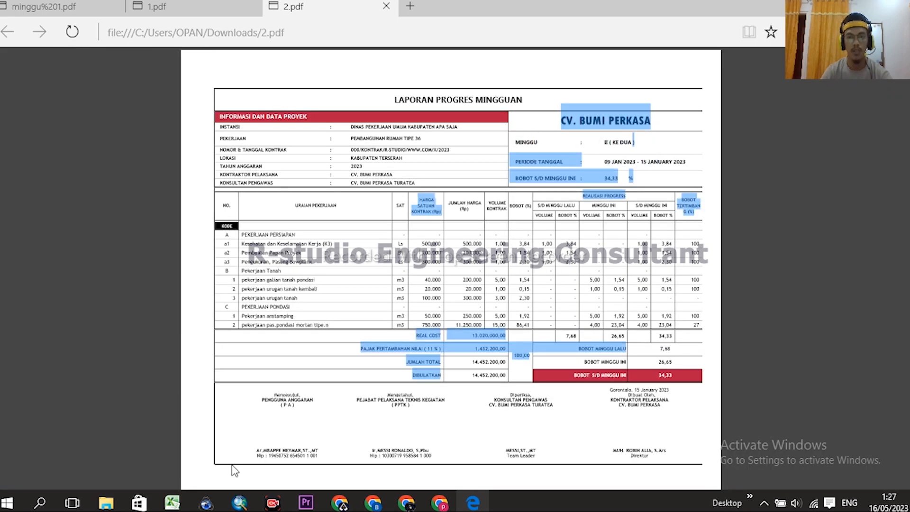
{"action": "left_click", "coordinate": [106, 502]}
{"action": "double_click", "coordinate": [584, 274]}
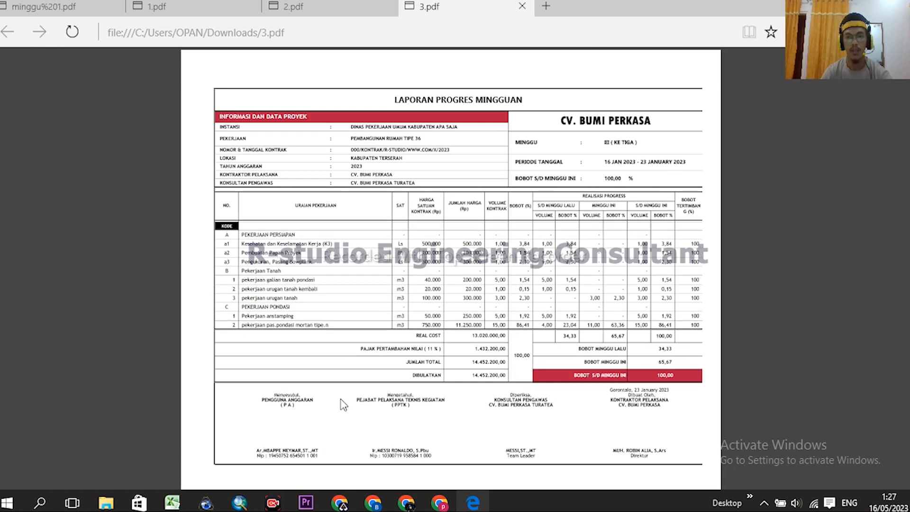
{"action": "left_click", "coordinate": [172, 502]}
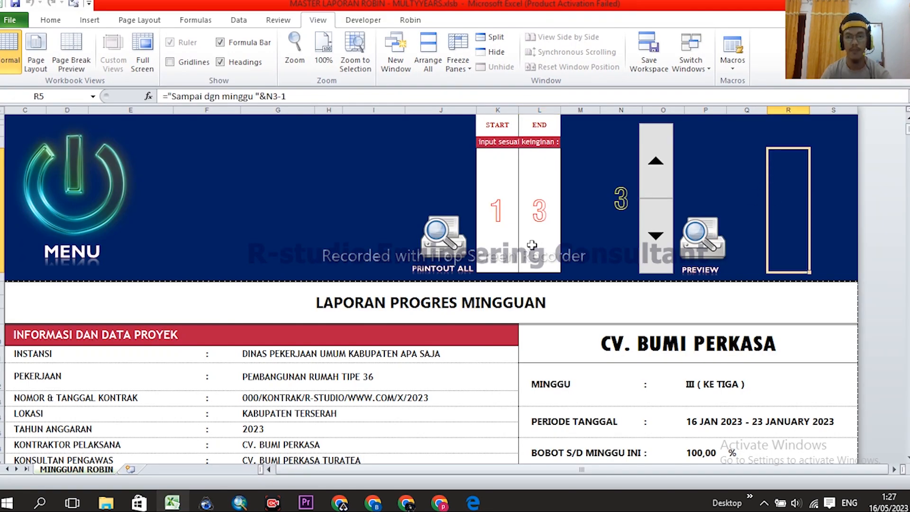
- Select the signature block and inspect the report date and contractor title and company formulas
{"action": "scroll", "coordinate": [532, 245], "scroll_direction": "down", "scroll_amount": 10}
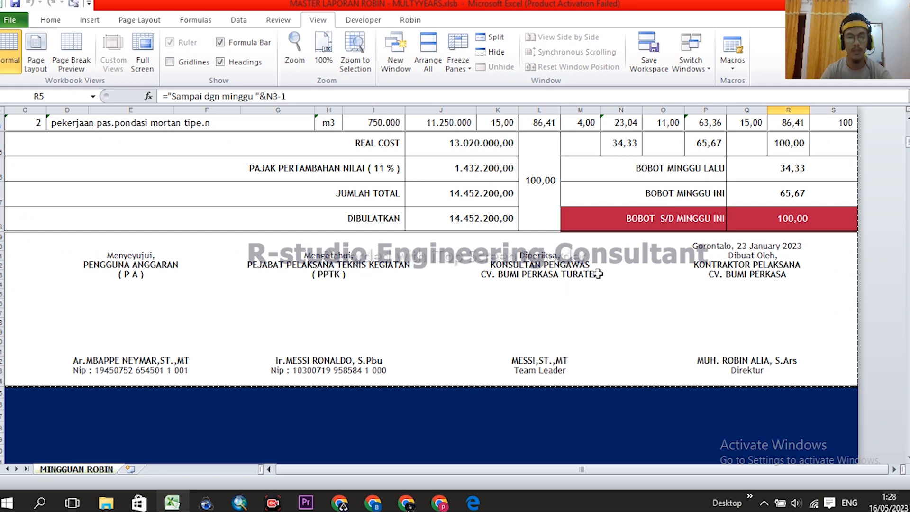
{"action": "scroll", "coordinate": [598, 274], "scroll_direction": "down", "scroll_amount": 1}
{"action": "mouse_move", "coordinate": [95, 153]}
{"action": "left_mouse_down"}
{"action": "mouse_move", "coordinate": [179, 174]}
{"action": "mouse_move", "coordinate": [689, 194]}
{"action": "mouse_move", "coordinate": [791, 215]}
{"action": "mouse_move", "coordinate": [790, 278]}
{"action": "left_mouse_up"}
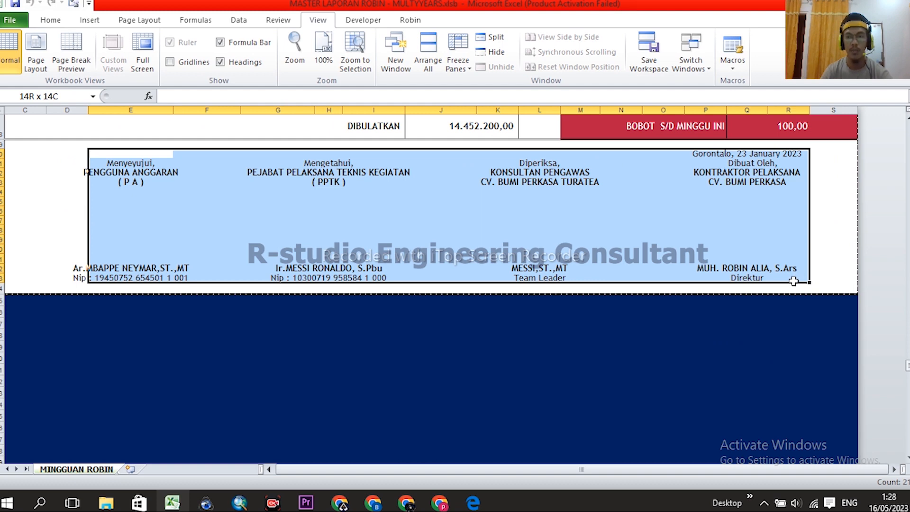
{"action": "left_click", "coordinate": [748, 184]}
{"action": "left_click", "coordinate": [746, 172]}
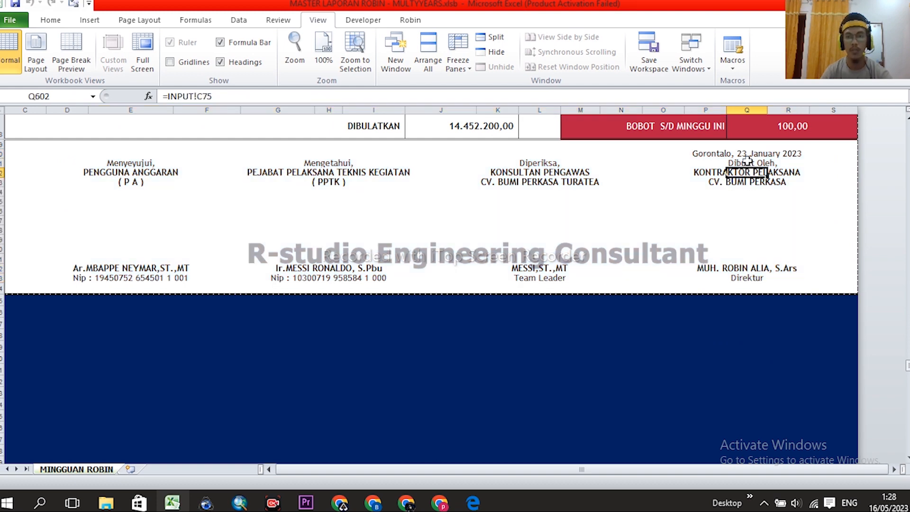
{"action": "left_click", "coordinate": [745, 153]}
{"action": "left_click", "coordinate": [733, 238]}
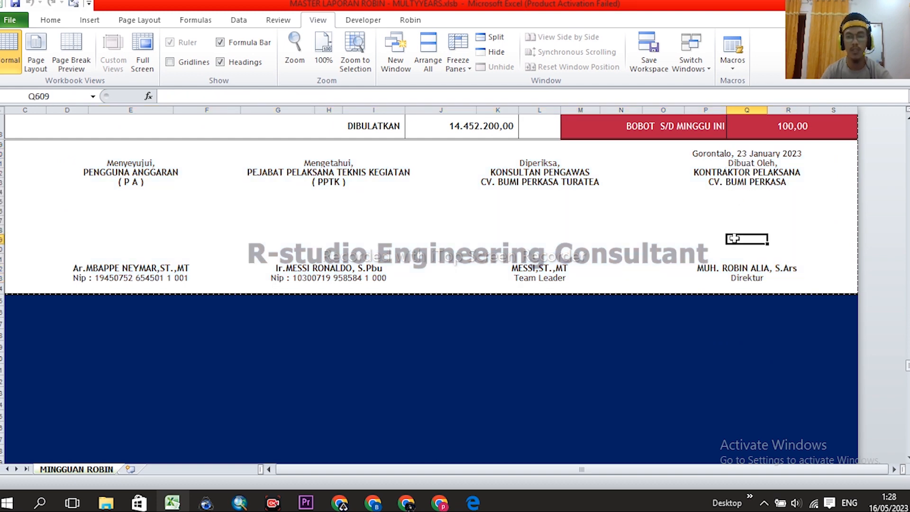
{"action": "left_click", "coordinate": [747, 152]}
{"action": "left_click", "coordinate": [747, 164]}
{"action": "left_click", "coordinate": [747, 173]}
{"action": "left_click", "coordinate": [748, 182]}
- Inspect the director's name and title cells, then recheck the Dibuat Oleh label and date formula
{"action": "left_click", "coordinate": [749, 269]}
{"action": "left_click", "coordinate": [748, 280]}
{"action": "left_click", "coordinate": [745, 220]}
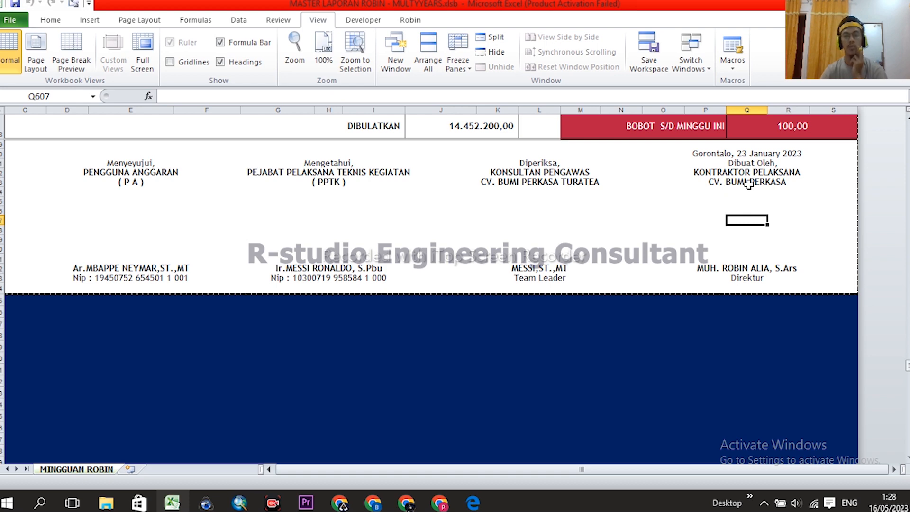
{"action": "left_click", "coordinate": [748, 186]}
{"action": "left_click", "coordinate": [748, 172]}
{"action": "left_click", "coordinate": [749, 163]}
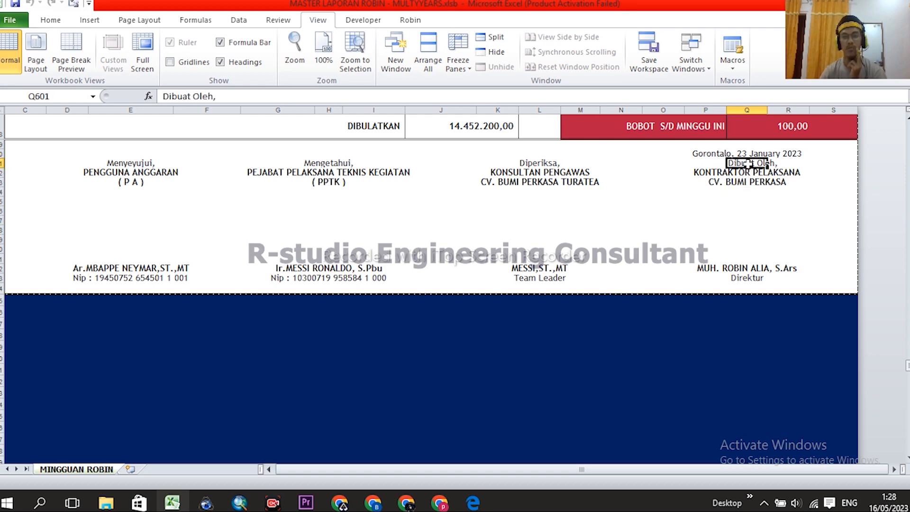
{"action": "left_click", "coordinate": [748, 153]}
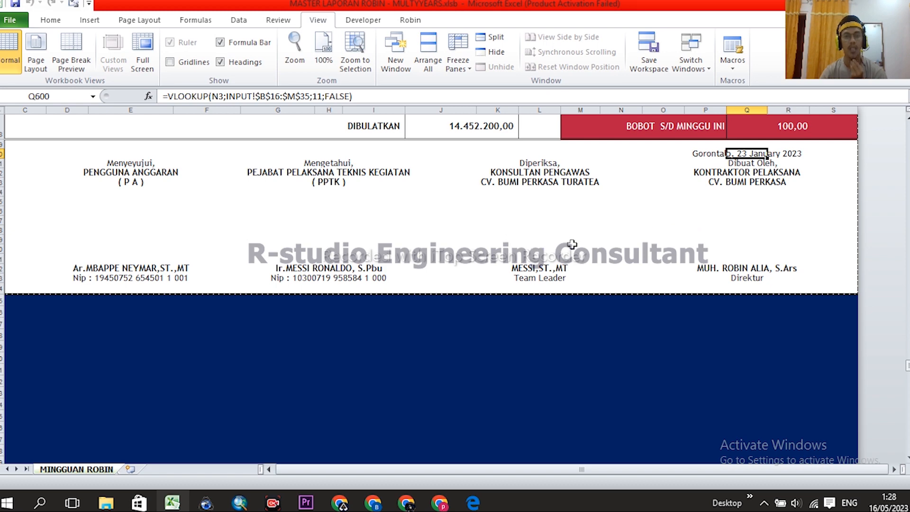
- Inspect the supervising consultant's heading, company, name and role formulas, then go back to MENU
{"action": "left_click", "coordinate": [750, 164]}
{"action": "left_click", "coordinate": [543, 162]}
{"action": "left_click", "coordinate": [540, 172]}
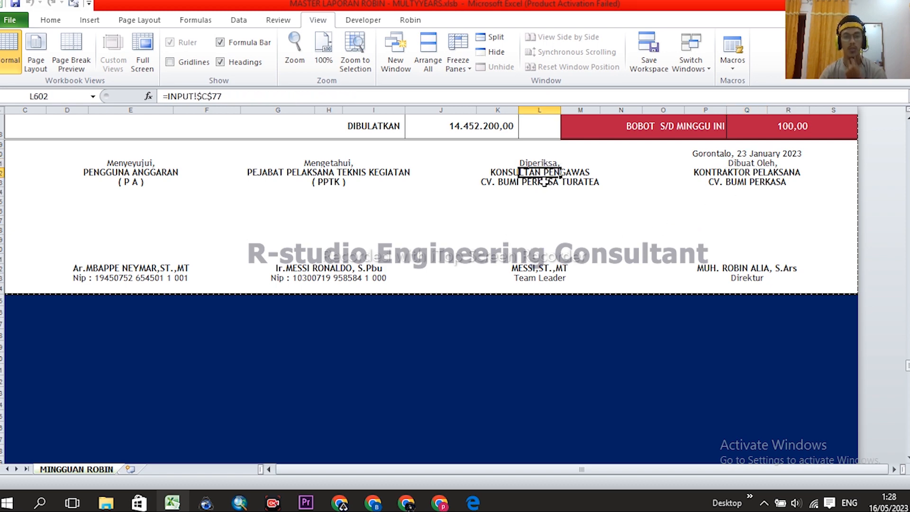
{"action": "left_click", "coordinate": [544, 182]}
{"action": "left_click", "coordinate": [542, 267]}
{"action": "left_click", "coordinate": [540, 279]}
{"action": "left_click", "coordinate": [539, 185]}
{"action": "left_click", "coordinate": [539, 173]}
{"action": "left_click", "coordinate": [540, 163]}
{"action": "left_click", "coordinate": [541, 185]}
{"action": "left_click", "coordinate": [538, 171]}
{"action": "scroll", "coordinate": [436, 233], "scroll_direction": "up", "scroll_amount": 15}
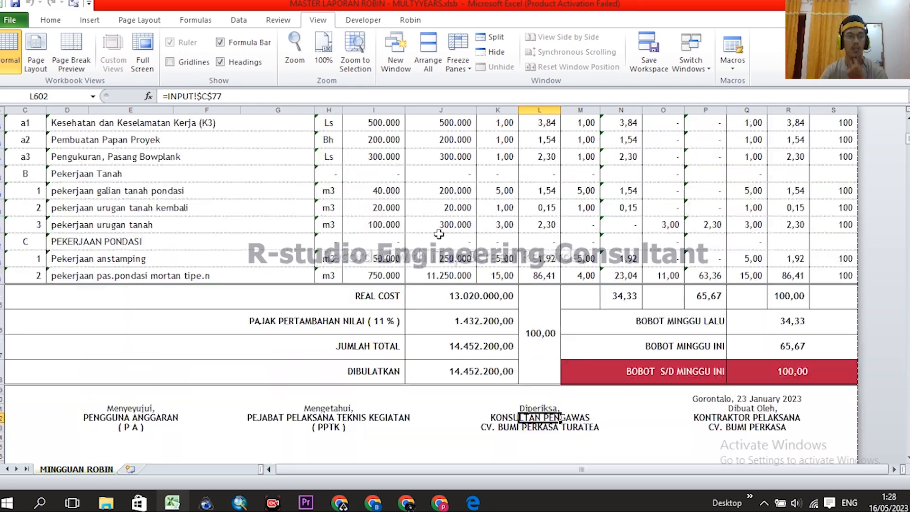
{"action": "left_click", "coordinate": [55, 191]}
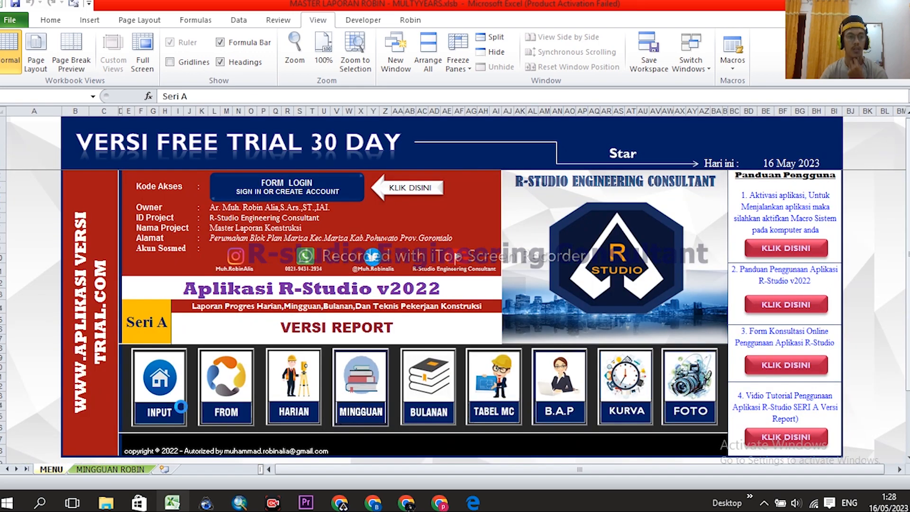
- Visit the INPUT sheet, then open the BULANAN monthly report and check the period heading in Q5
{"action": "left_click", "coordinate": [168, 389]}
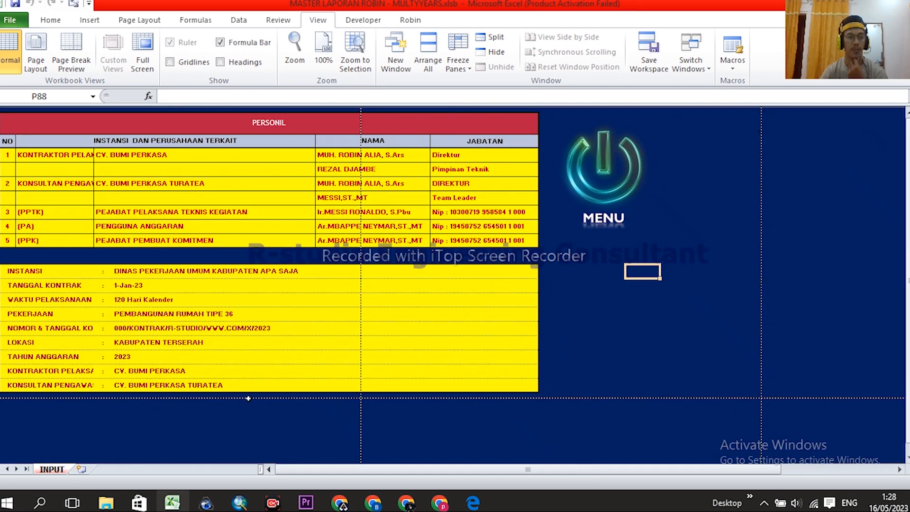
{"action": "left_click", "coordinate": [616, 185]}
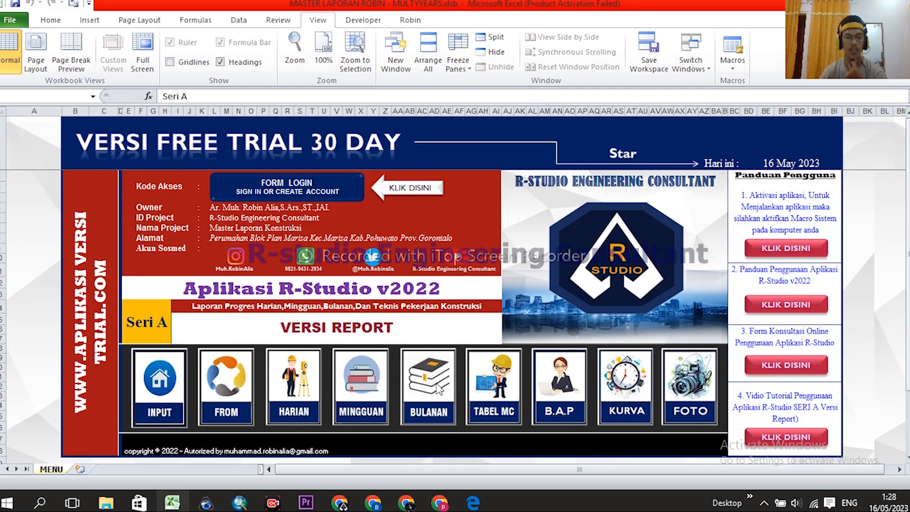
{"action": "scroll", "coordinate": [446, 310], "scroll_direction": "down", "scroll_amount": 1}
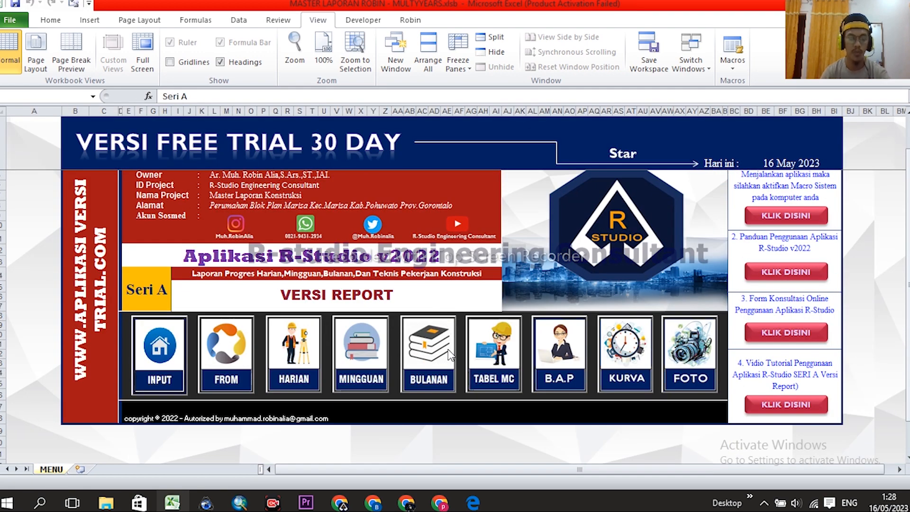
{"action": "scroll", "coordinate": [450, 365], "scroll_direction": "up", "scroll_amount": 1}
{"action": "left_click", "coordinate": [441, 378]}
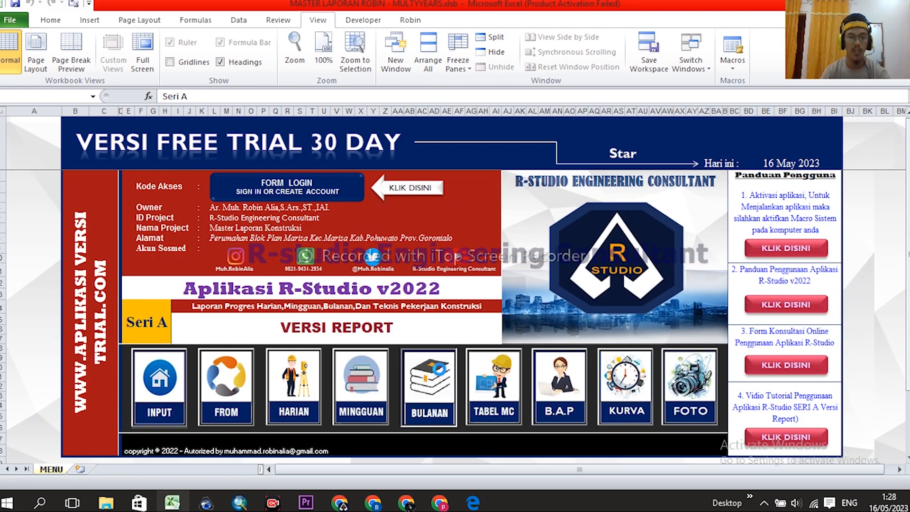
{"action": "left_click", "coordinate": [864, 189]}
- Apply a filter on the KODE column of the monthly report
{"action": "scroll", "coordinate": [630, 298], "scroll_direction": "down", "scroll_amount": 8}
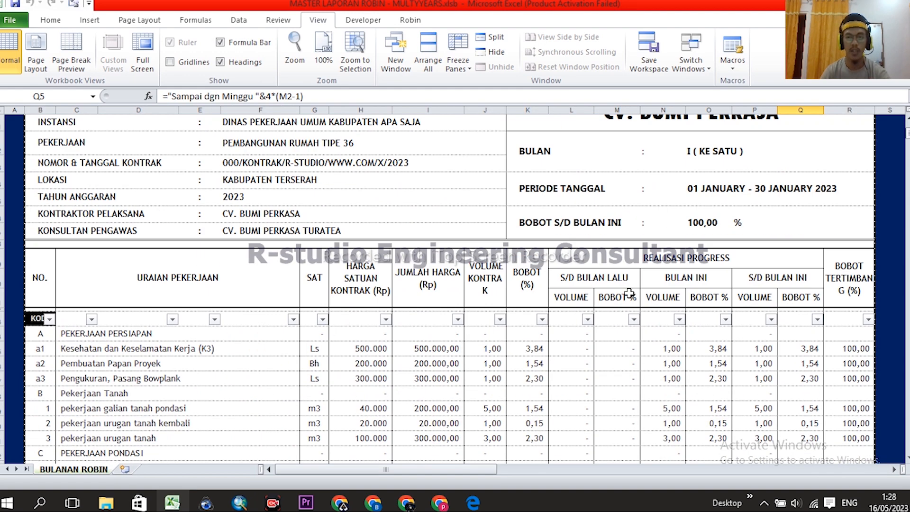
{"action": "scroll", "coordinate": [630, 298], "scroll_direction": "up", "scroll_amount": 2}
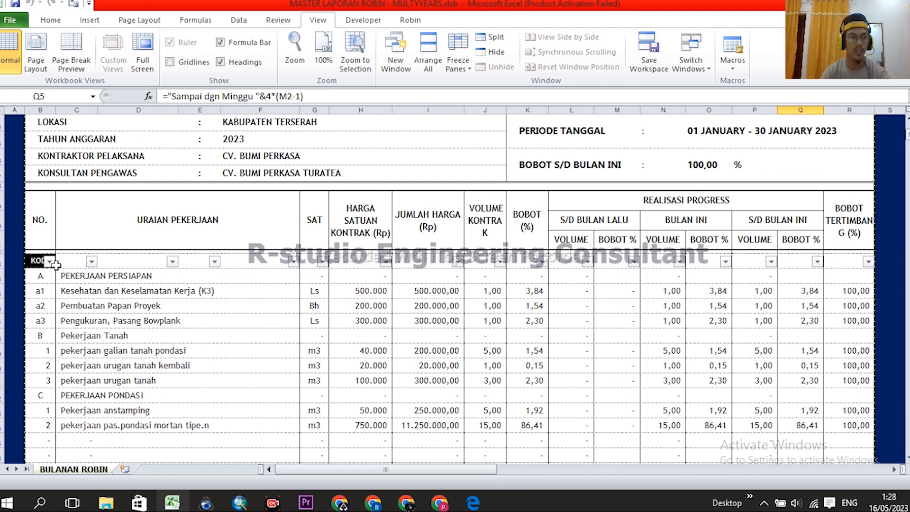
{"action": "left_click", "coordinate": [49, 261]}
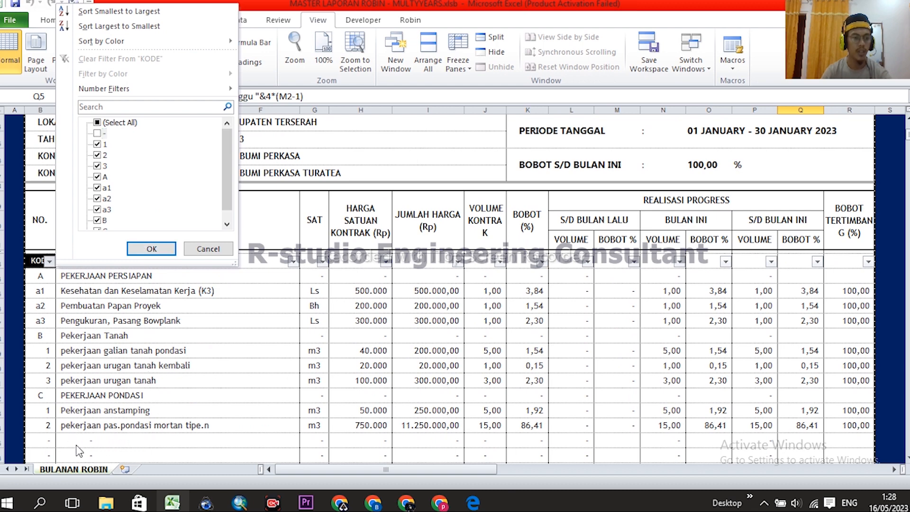
{"action": "left_click", "coordinate": [153, 249]}
{"action": "scroll", "coordinate": [484, 318], "scroll_direction": "down", "scroll_amount": 5}
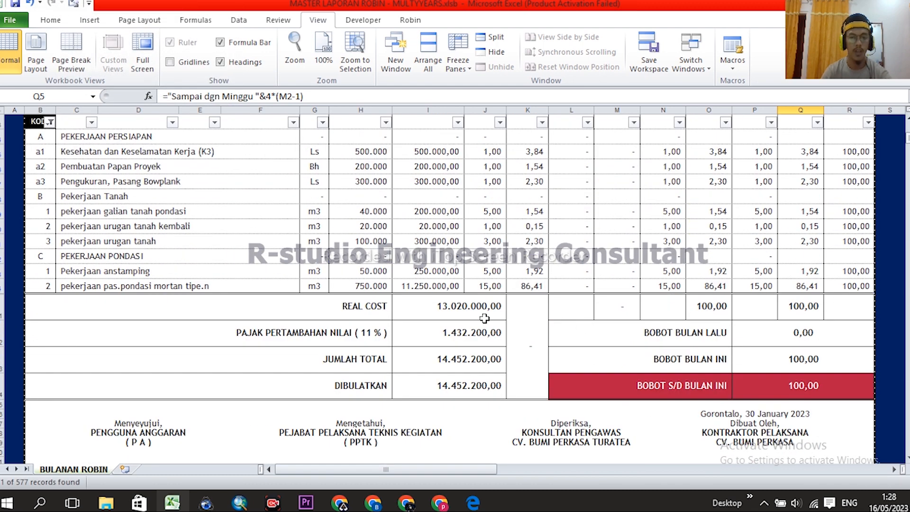
{"action": "scroll", "coordinate": [522, 334], "scroll_direction": "down", "scroll_amount": 2}
{"action": "scroll", "coordinate": [678, 375], "scroll_direction": "up", "scroll_amount": 6}
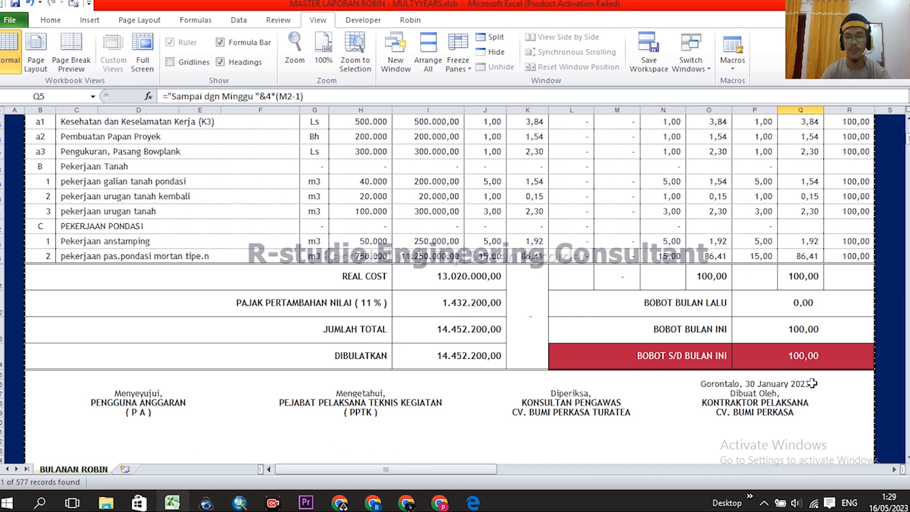
{"action": "scroll", "coordinate": [810, 385], "scroll_direction": "up", "scroll_amount": 5}
- Inspect the BULAN, O12 month-number and 100,00 cumulative-weight formulas, then return to MENU
{"action": "left_click", "coordinate": [706, 217]}
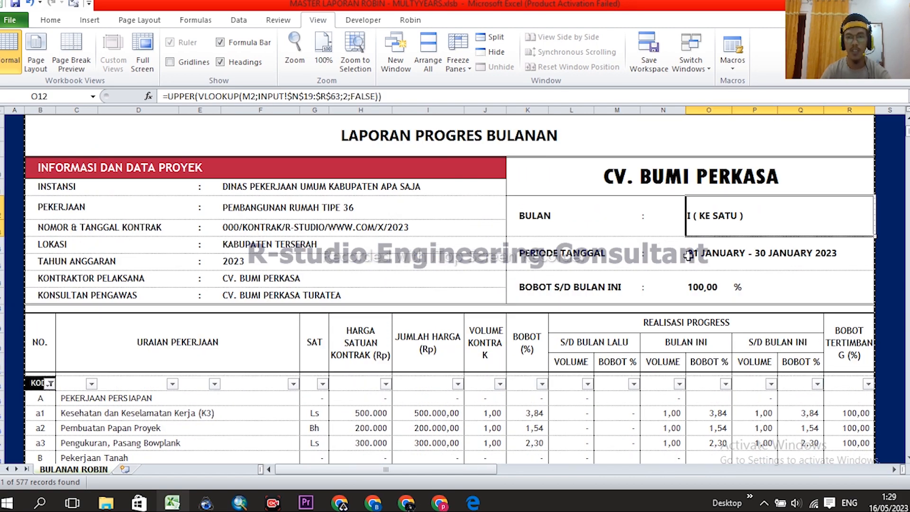
{"action": "scroll", "coordinate": [732, 321], "scroll_direction": "down", "scroll_amount": 8}
{"action": "left_click", "coordinate": [789, 363]}
{"action": "scroll", "coordinate": [702, 317], "scroll_direction": "up", "scroll_amount": 4}
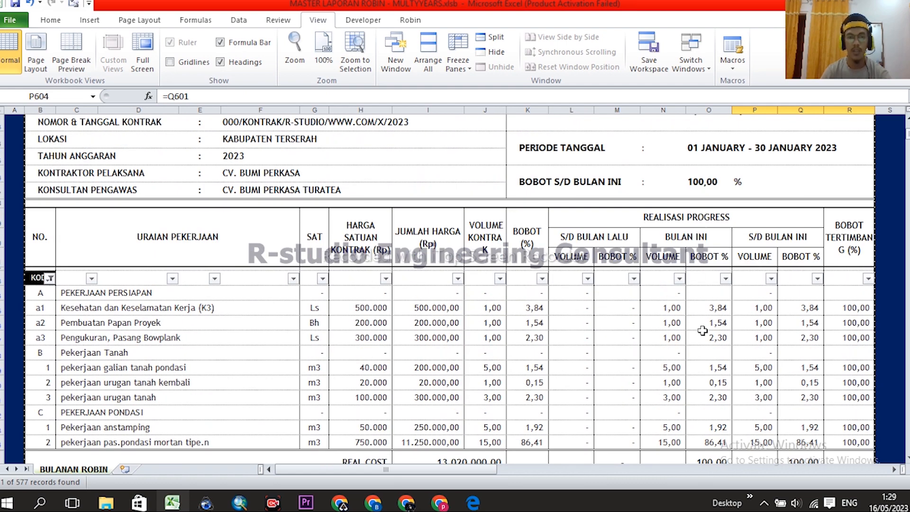
{"action": "scroll", "coordinate": [702, 332], "scroll_direction": "up", "scroll_amount": 1}
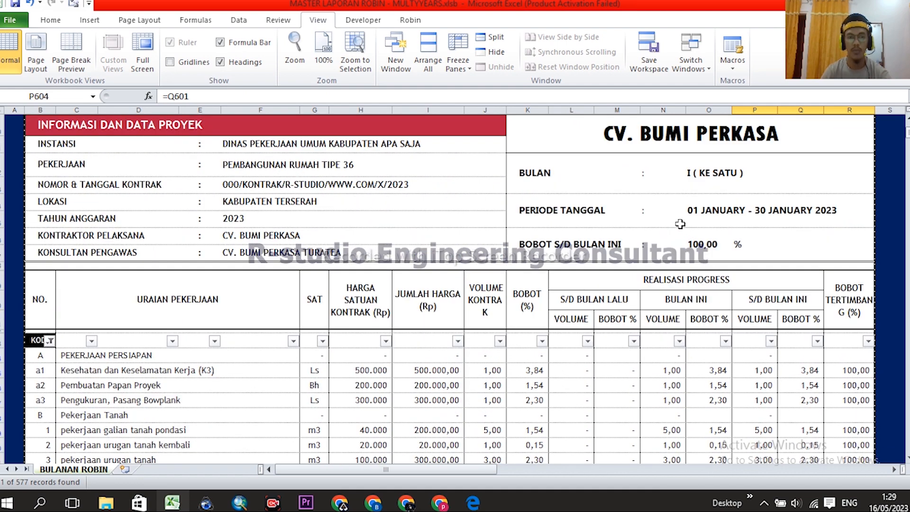
{"action": "left_click", "coordinate": [706, 168]}
{"action": "scroll", "coordinate": [723, 197], "scroll_direction": "down", "scroll_amount": 2}
{"action": "scroll", "coordinate": [704, 259], "scroll_direction": "up", "scroll_amount": 2}
{"action": "left_click", "coordinate": [703, 248]}
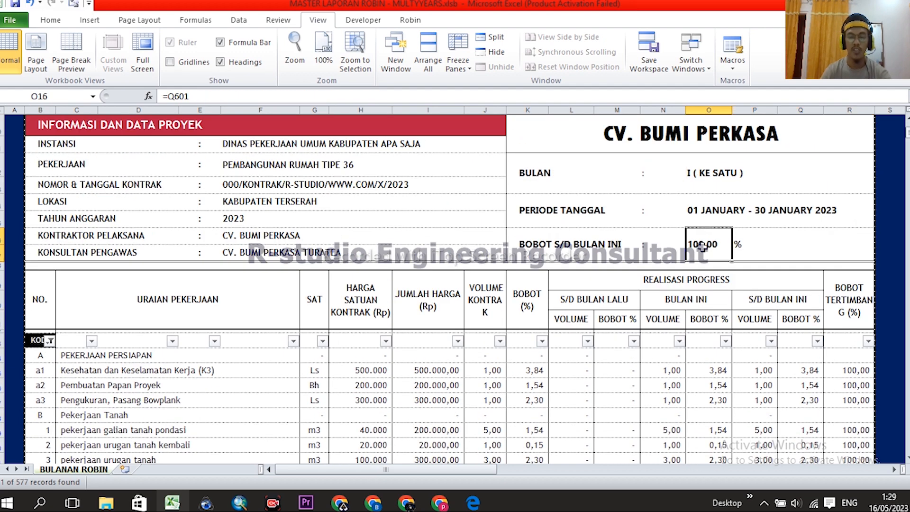
{"action": "scroll", "coordinate": [616, 293], "scroll_direction": "up", "scroll_amount": 2}
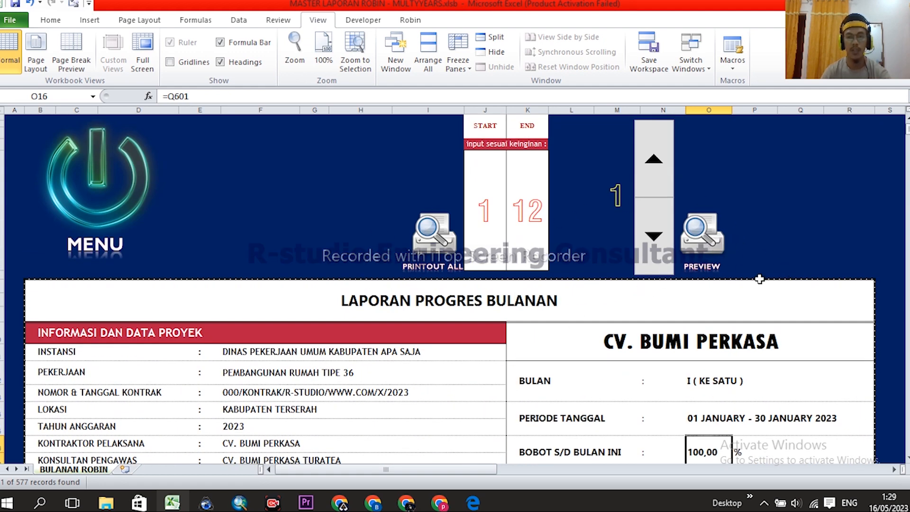
{"action": "left_click", "coordinate": [766, 202]}
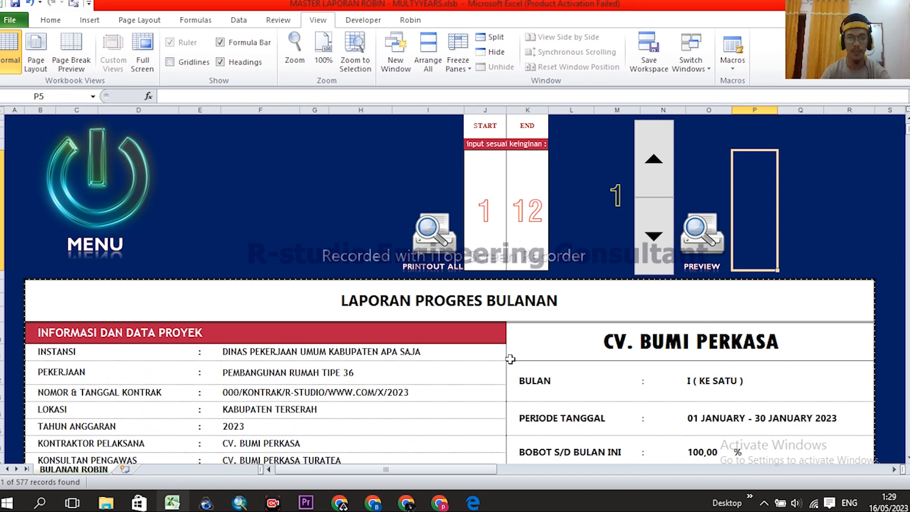
{"action": "scroll", "coordinate": [488, 384], "scroll_direction": "down", "scroll_amount": 10}
{"action": "scroll", "coordinate": [579, 358], "scroll_direction": "up", "scroll_amount": 10}
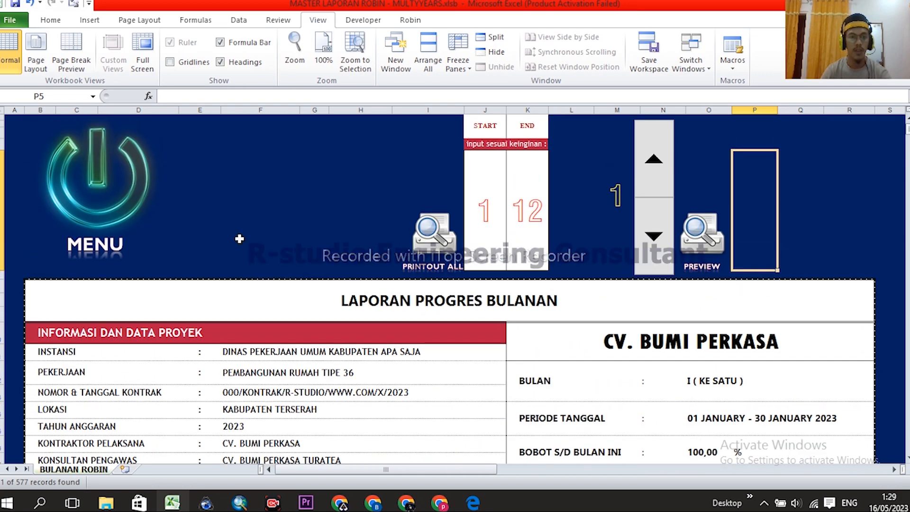
{"action": "left_click", "coordinate": [106, 194]}
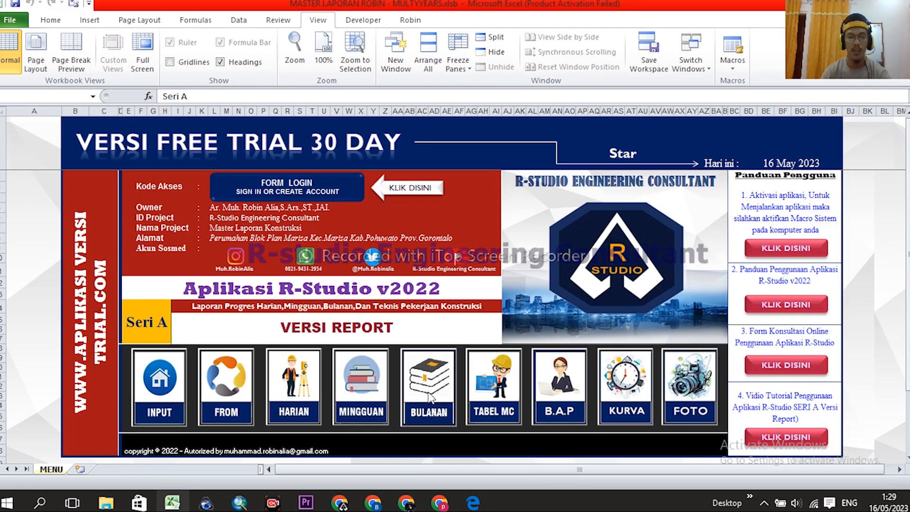
- Open the daily report sheet and confirm its work description cells are protected
{"action": "left_click", "coordinate": [290, 393]}
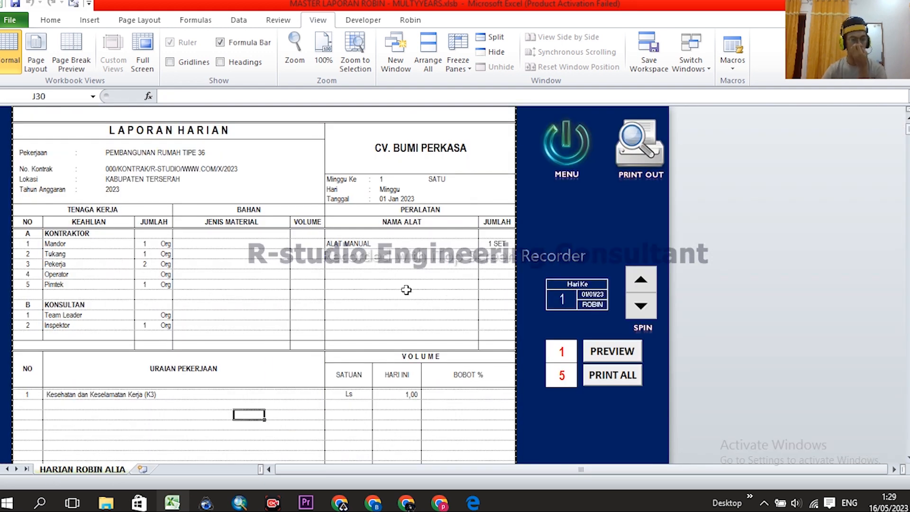
{"action": "scroll", "coordinate": [407, 291], "scroll_direction": "down", "scroll_amount": 10}
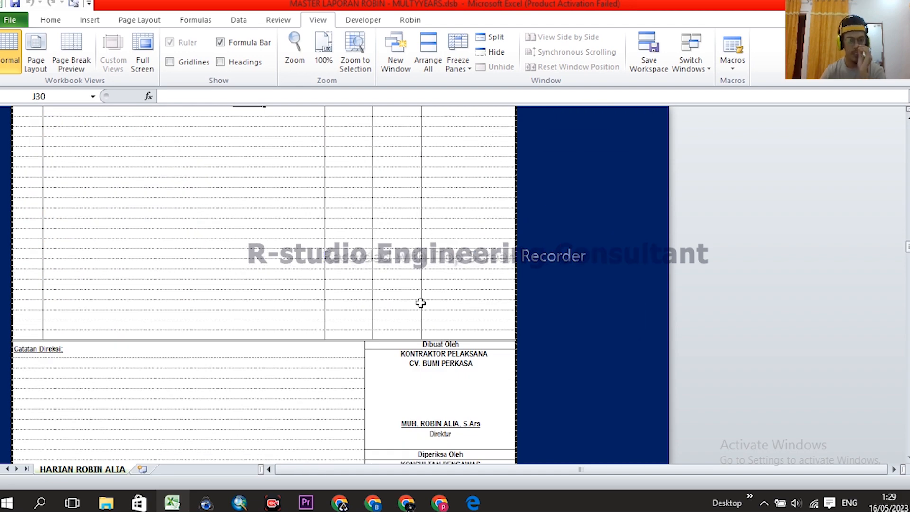
{"action": "scroll", "coordinate": [407, 302], "scroll_direction": "up", "scroll_amount": 3}
{"action": "double_click", "coordinate": [65, 264]}
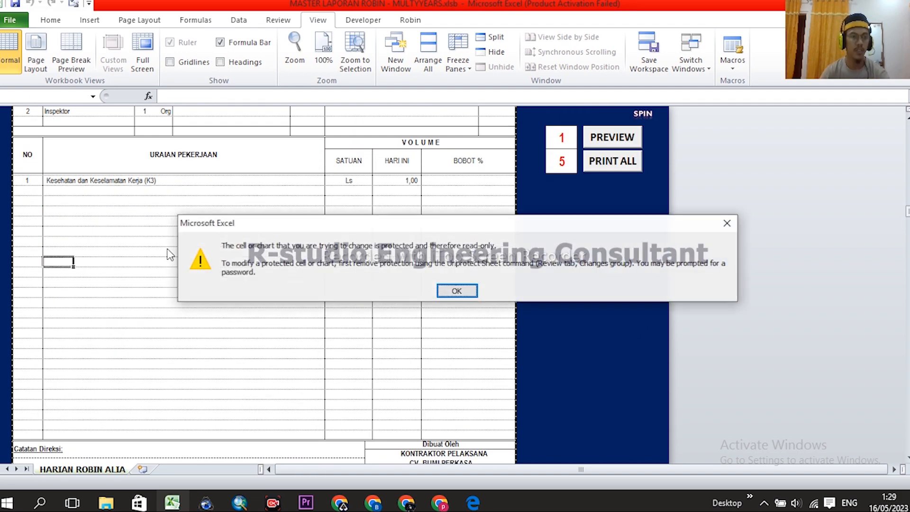
{"action": "left_click", "coordinate": [454, 292]}
{"action": "double_click", "coordinate": [88, 211]}
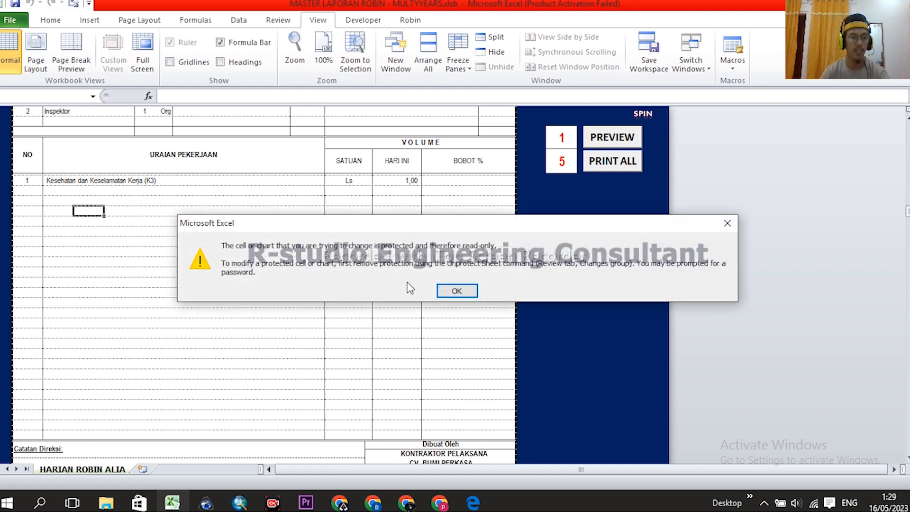
{"action": "left_click", "coordinate": [452, 289]}
- Type a test note under Catatan Direksi, then delete it
{"action": "scroll", "coordinate": [412, 261], "scroll_direction": "down", "scroll_amount": 6}
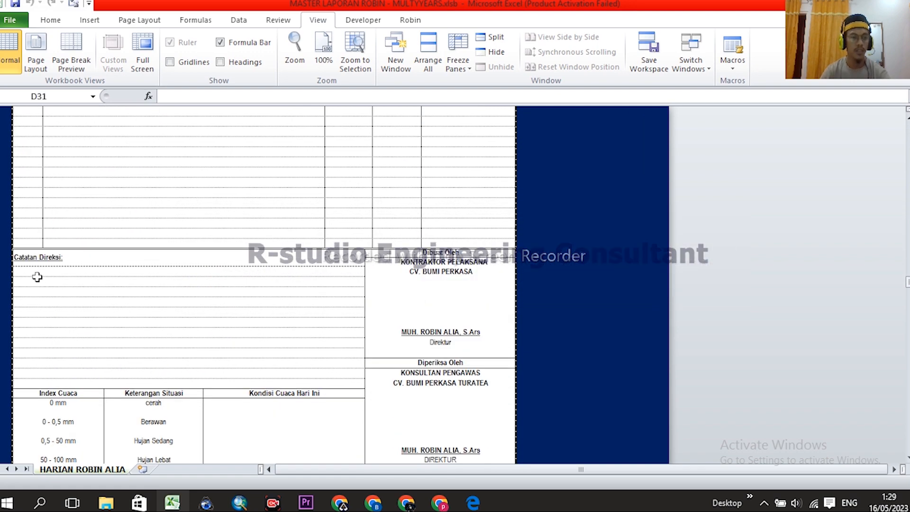
{"action": "left_click", "coordinate": [30, 276]}
{"action": "type", "text": "sdf"}
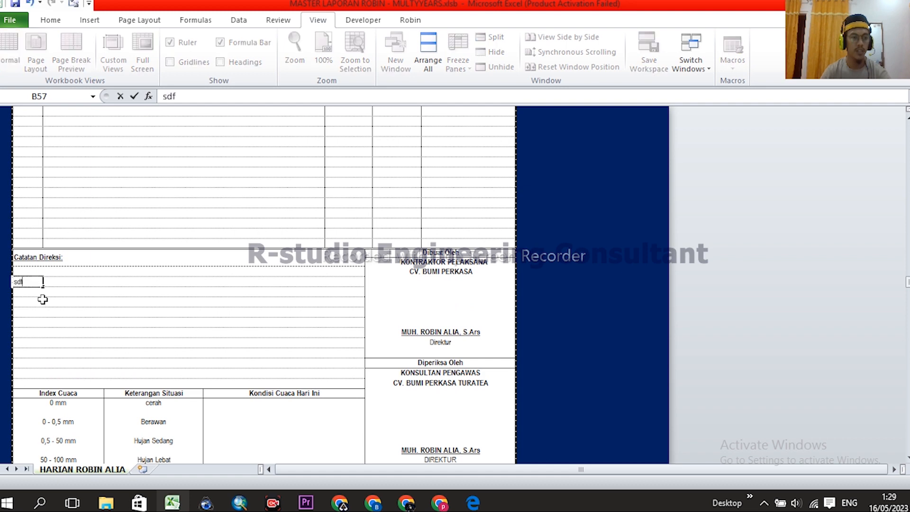
{"action": "type", "text": "ghghgsdfdf"}
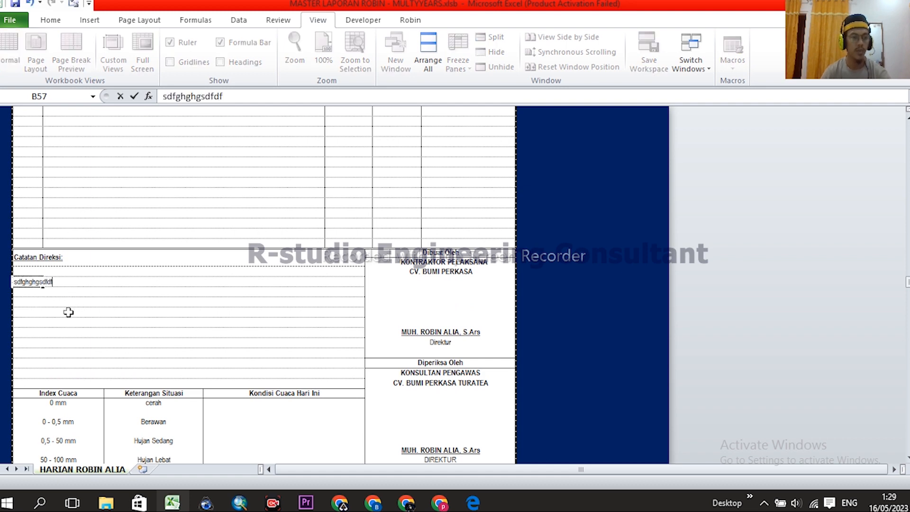
{"action": "type", "text": "dfhjhgr"}
{"action": "left_click", "coordinate": [92, 303]}
{"action": "left_click", "coordinate": [33, 282]}
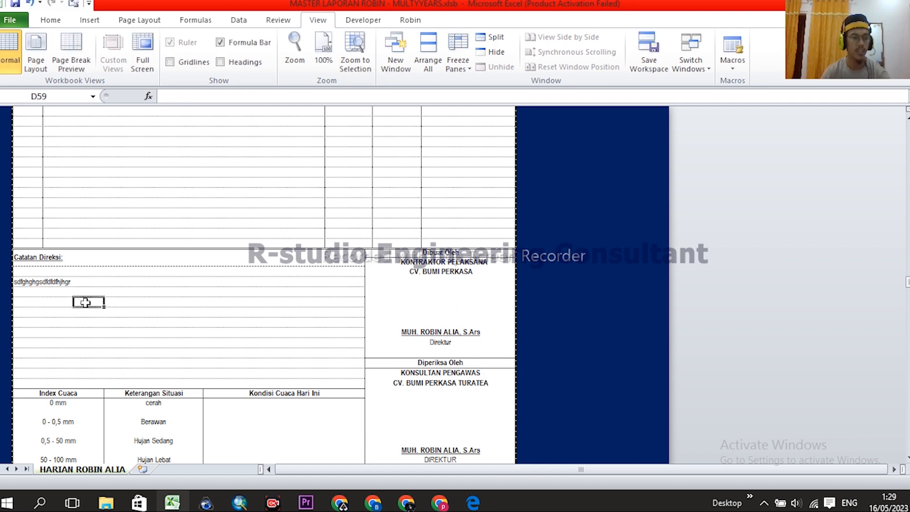
{"action": "key", "text": "Delete"}
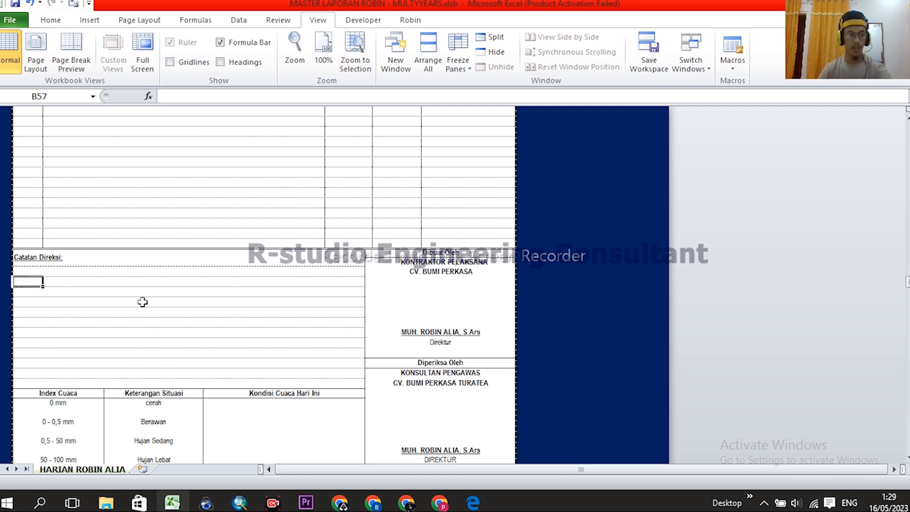
- Enter 'hujan' as today's weather condition, then clear it again
{"action": "scroll", "coordinate": [191, 304], "scroll_direction": "down", "scroll_amount": 2}
{"action": "left_click", "coordinate": [263, 349]}
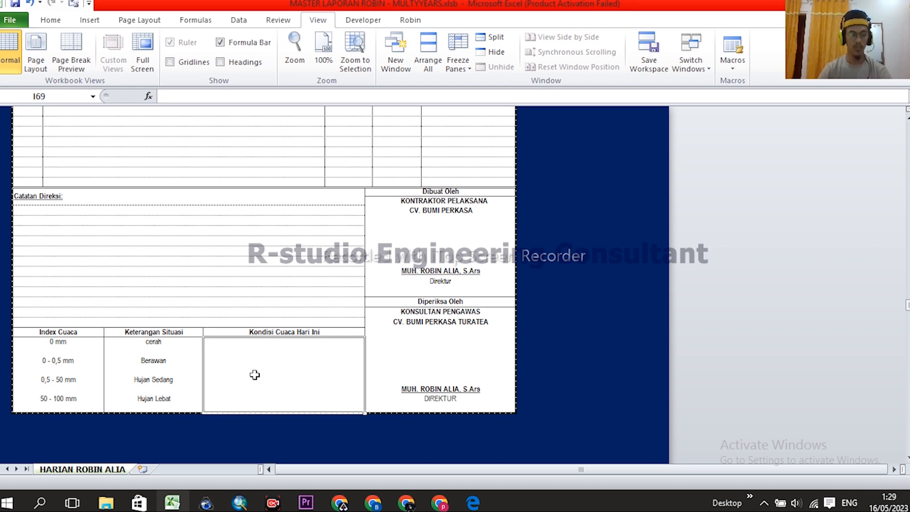
{"action": "type", "text": "h"}
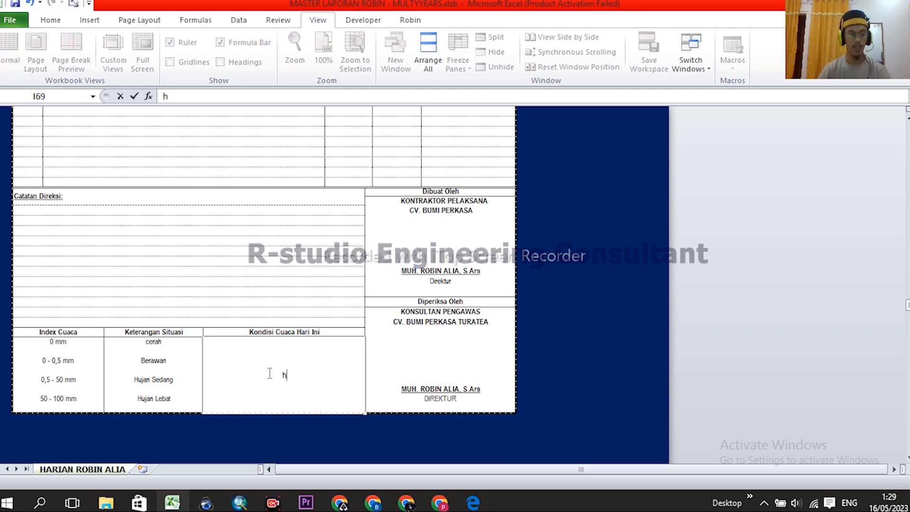
{"action": "type", "text": "ujan"}
{"action": "key", "text": "Return"}
{"action": "left_click", "coordinate": [272, 370]}
{"action": "key", "text": "Delete"}
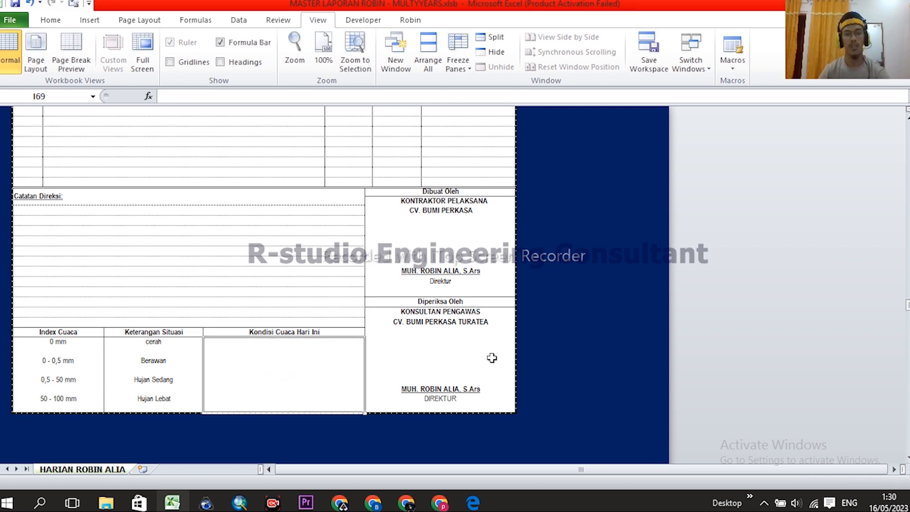
- Confirm the HARI INI volume 1,00 and its BOBOT % cell are protected
{"action": "scroll", "coordinate": [455, 257], "scroll_direction": "up", "scroll_amount": 3}
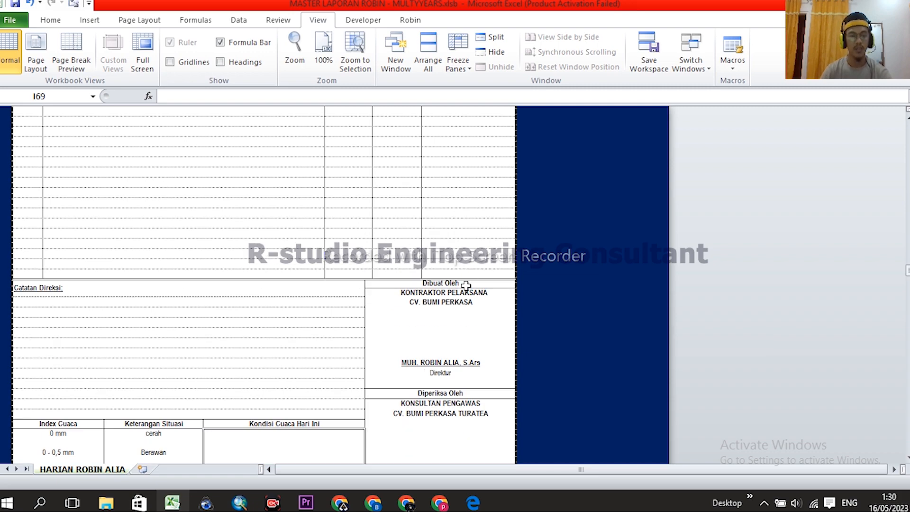
{"action": "scroll", "coordinate": [453, 241], "scroll_direction": "down", "scroll_amount": 2}
{"action": "left_click_drag", "start_coordinate": [444, 227], "coordinate": [450, 429]}
{"action": "scroll", "coordinate": [454, 368], "scroll_direction": "up", "scroll_amount": 15}
{"action": "scroll", "coordinate": [448, 308], "scroll_direction": "down", "scroll_amount": 3}
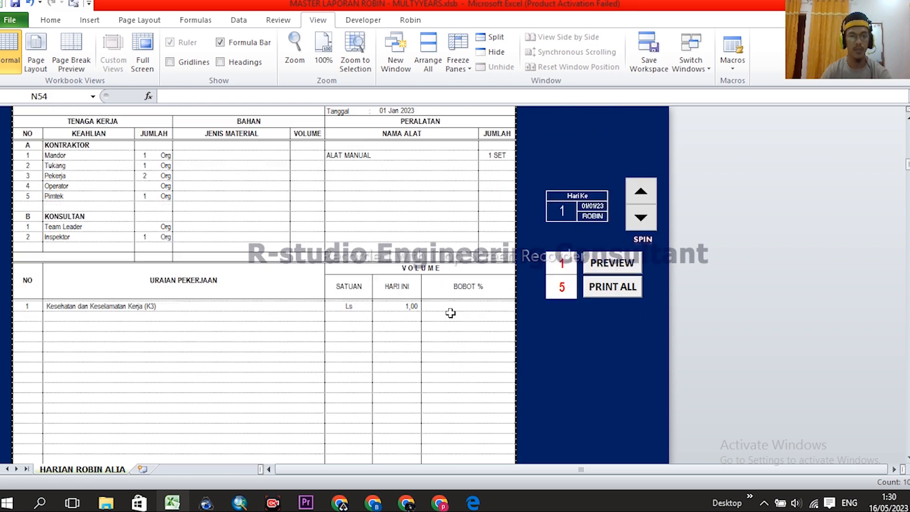
{"action": "left_click", "coordinate": [402, 246]}
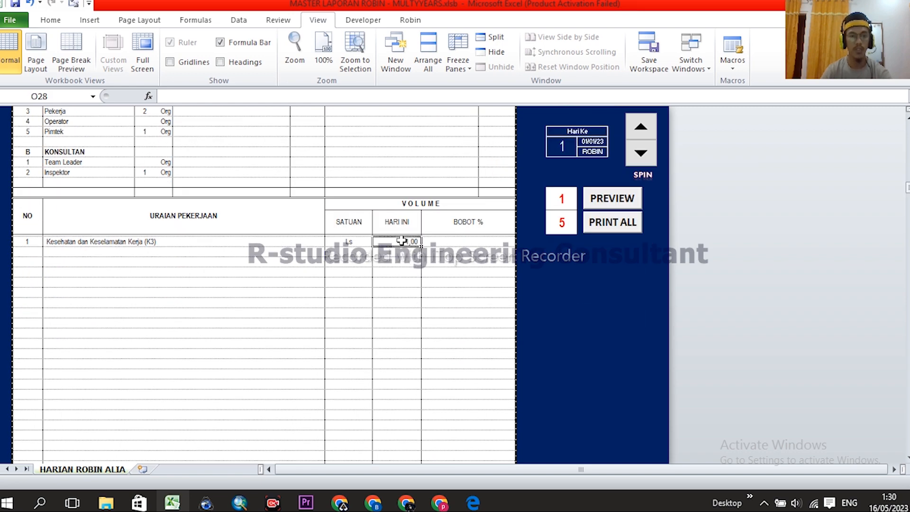
{"action": "scroll", "coordinate": [417, 296], "scroll_direction": "up", "scroll_amount": 2}
{"action": "scroll", "coordinate": [429, 239], "scroll_direction": "down", "scroll_amount": 1}
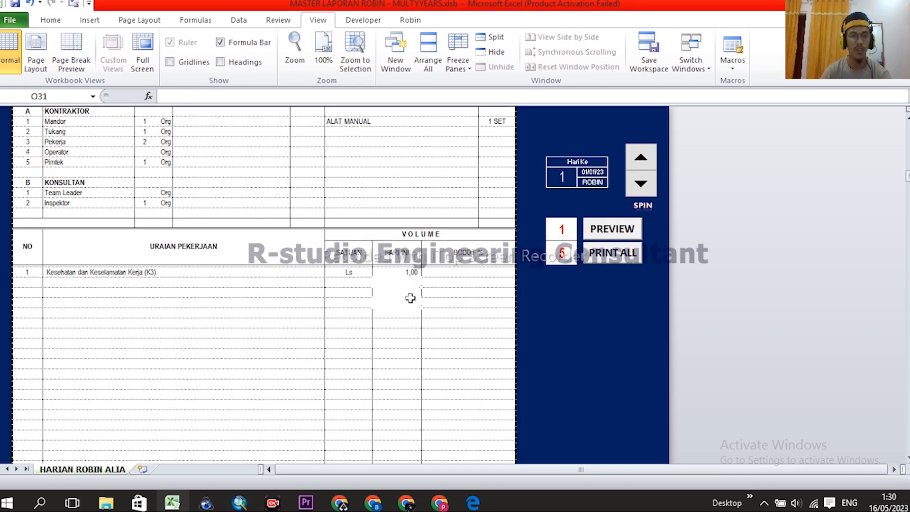
{"action": "left_click", "coordinate": [410, 292]}
{"action": "left_click", "coordinate": [410, 283]}
{"action": "double_click", "coordinate": [409, 274]}
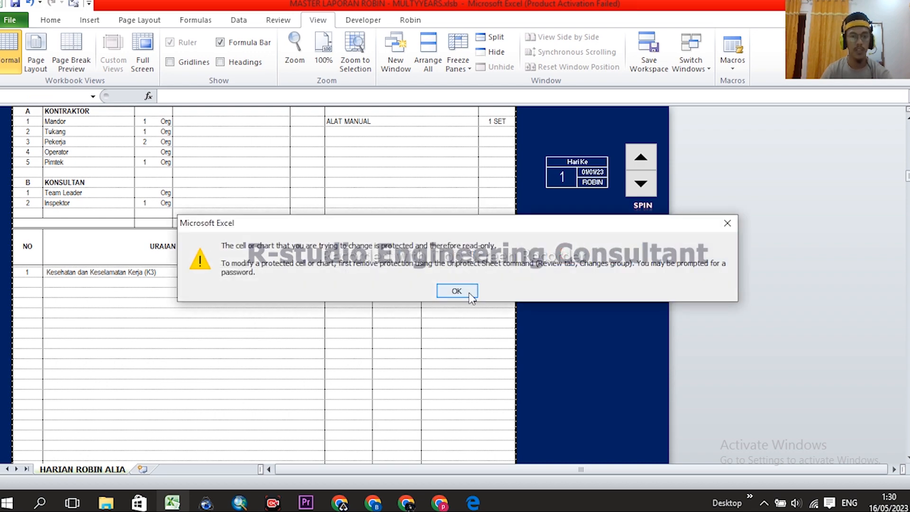
{"action": "left_click", "coordinate": [465, 290]}
{"action": "left_click", "coordinate": [466, 275]}
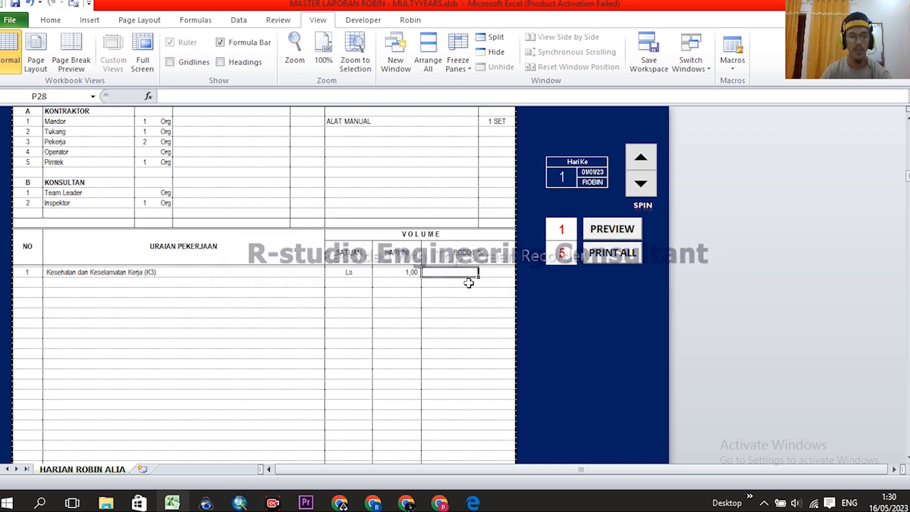
{"action": "double_click", "coordinate": [467, 281]}
{"action": "left_click", "coordinate": [465, 291]}
- Select the Hari Ke day number 1 cell
{"action": "scroll", "coordinate": [428, 314], "scroll_direction": "up", "scroll_amount": 3}
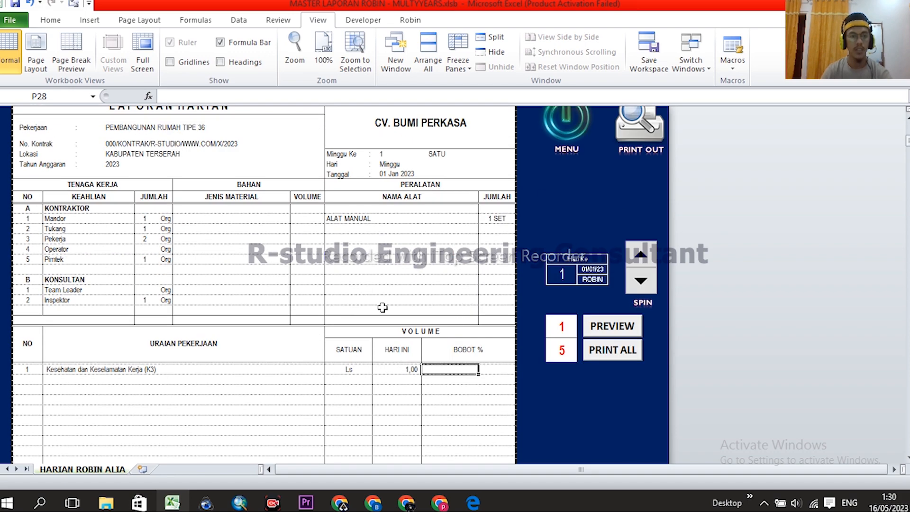
{"action": "scroll", "coordinate": [412, 316], "scroll_direction": "up", "scroll_amount": 1}
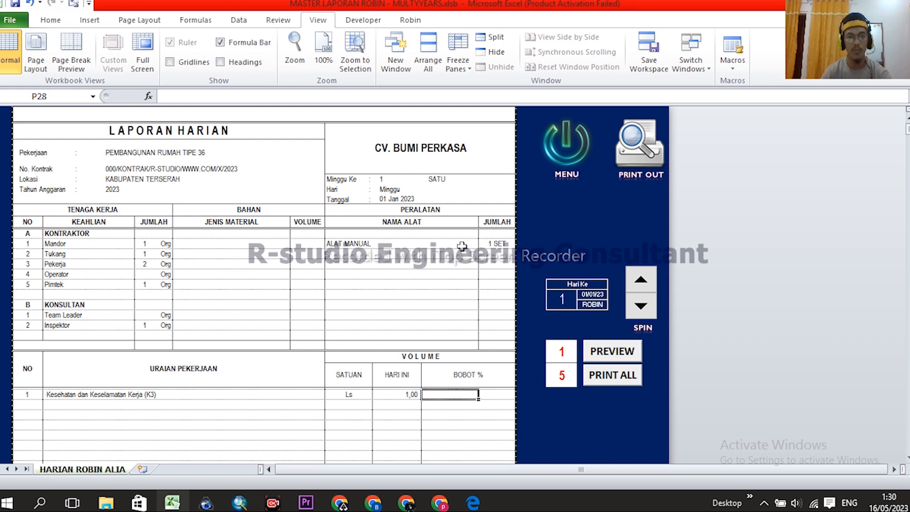
{"action": "left_click", "coordinate": [565, 298]}
{"action": "scroll", "coordinate": [573, 274], "scroll_direction": "down", "scroll_amount": 1}
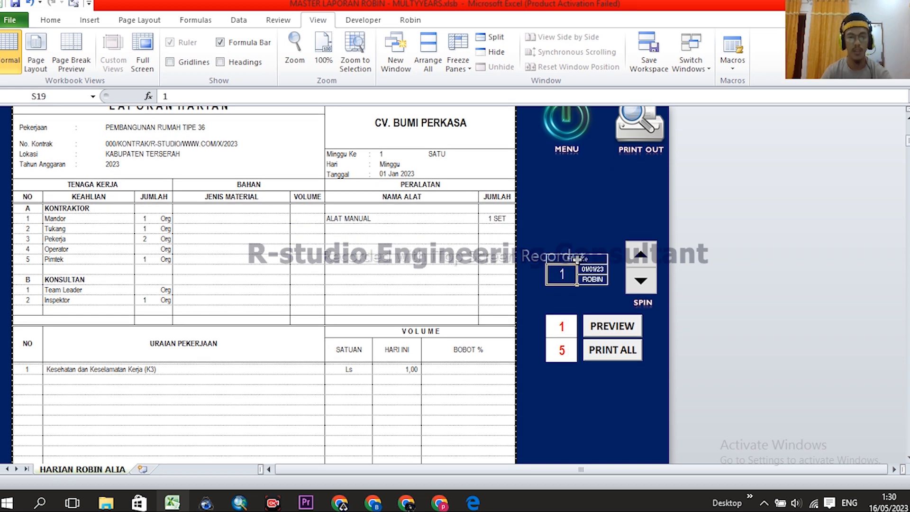
{"action": "scroll", "coordinate": [542, 250], "scroll_direction": "up", "scroll_amount": 1}
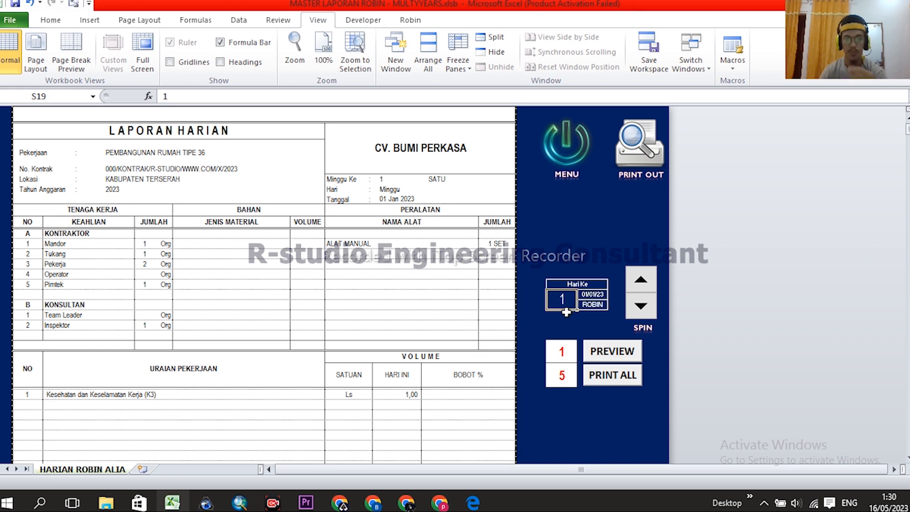
- Set Hari Ke to 2 so the report shows 02 Jan 2023
{"action": "scroll", "coordinate": [608, 258], "scroll_direction": "down", "scroll_amount": 1}
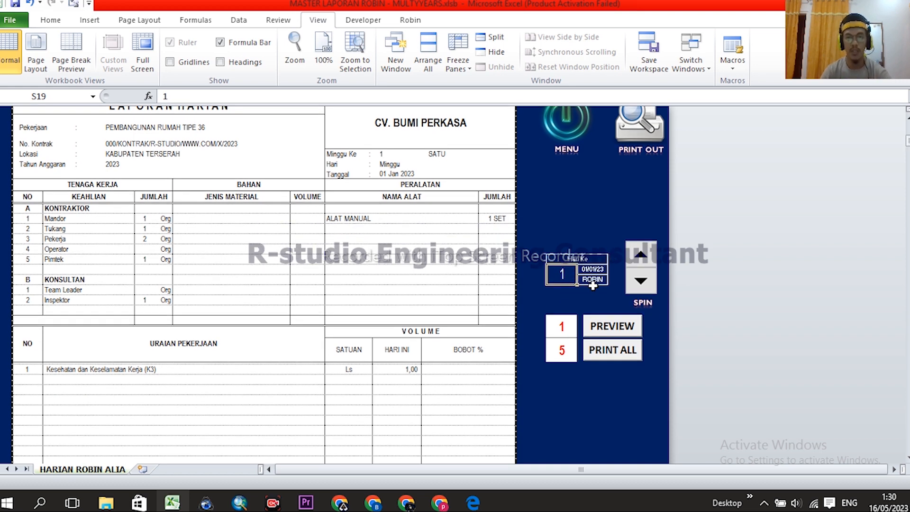
{"action": "type", "text": "2"}
{"action": "left_click", "coordinate": [574, 219]}
{"action": "left_click", "coordinate": [414, 369]}
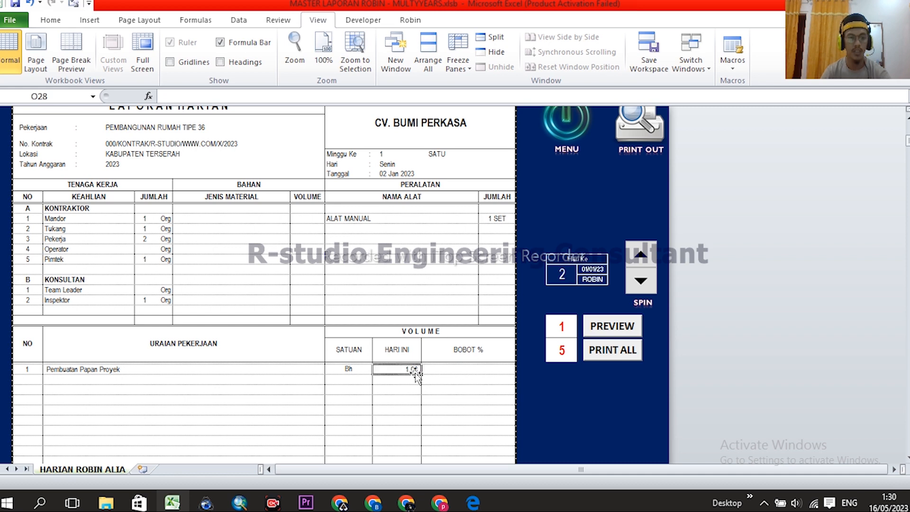
{"action": "left_click", "coordinate": [565, 278]}
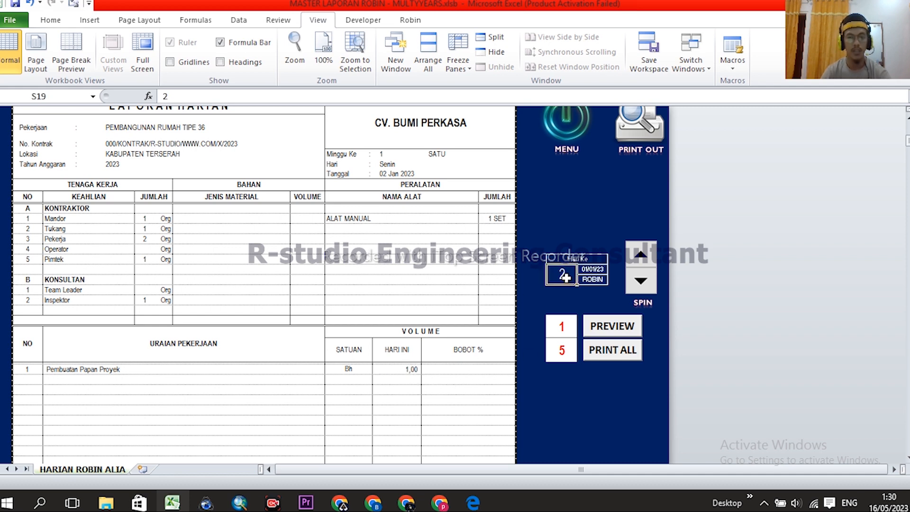
- Review the Pembuatan Papan Proyek row, entering 1 in its NO cell, and return to the menu
{"action": "left_click_drag", "start_coordinate": [26, 370], "coordinate": [387, 370]}
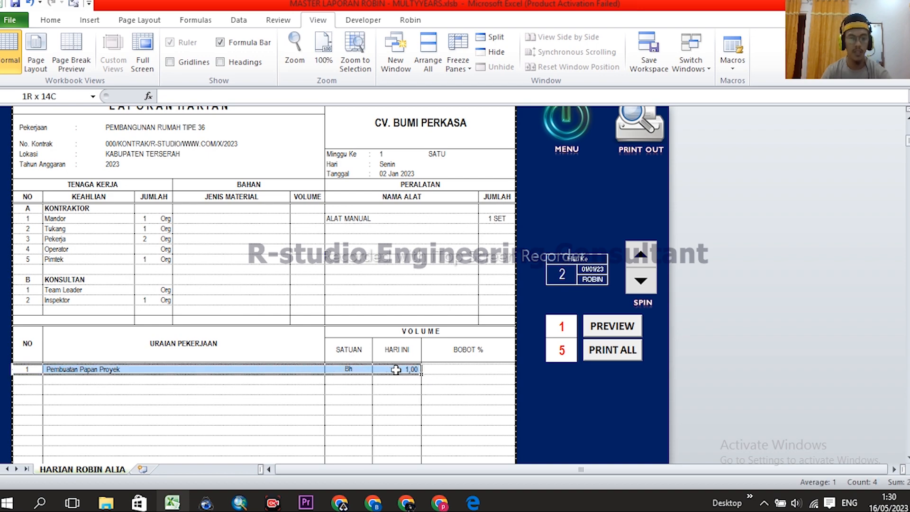
{"action": "scroll", "coordinate": [422, 315], "scroll_direction": "down", "scroll_amount": 2}
{"action": "left_click", "coordinate": [412, 317]}
{"action": "left_click", "coordinate": [30, 306]}
{"action": "type", "text": "1"}
{"action": "left_click", "coordinate": [52, 306]}
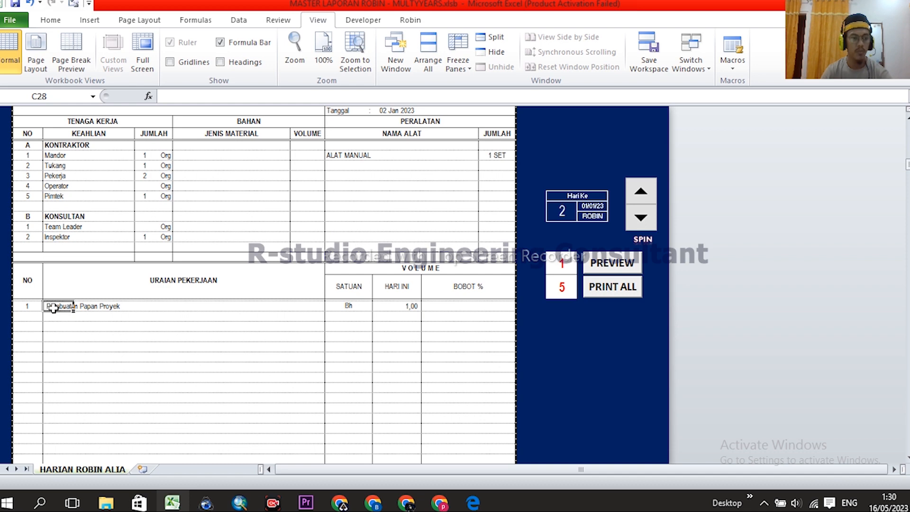
{"action": "left_click", "coordinate": [361, 310]}
{"action": "left_click", "coordinate": [406, 307]}
{"action": "left_click", "coordinate": [409, 334]}
{"action": "left_click", "coordinate": [409, 309]}
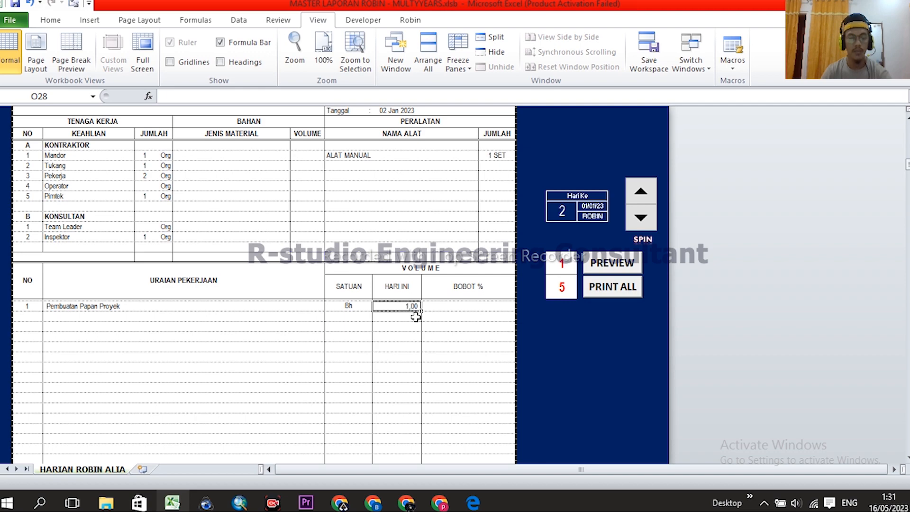
{"action": "scroll", "coordinate": [415, 317], "scroll_direction": "up", "scroll_amount": 3}
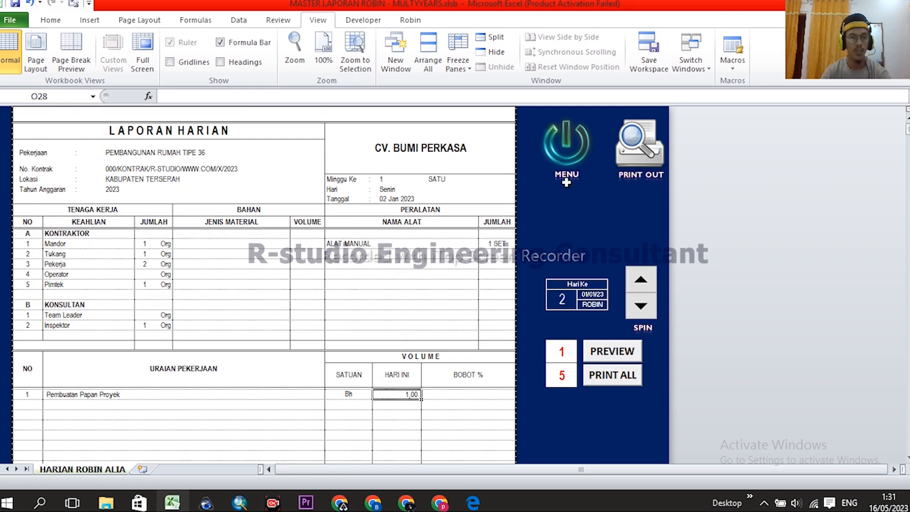
{"action": "left_click", "coordinate": [569, 143]}
- On FROM HARIAN, check the 1,00 volume logged on 02/01/23, then reopen LAPORAN HARIAN
{"action": "left_click", "coordinate": [239, 379]}
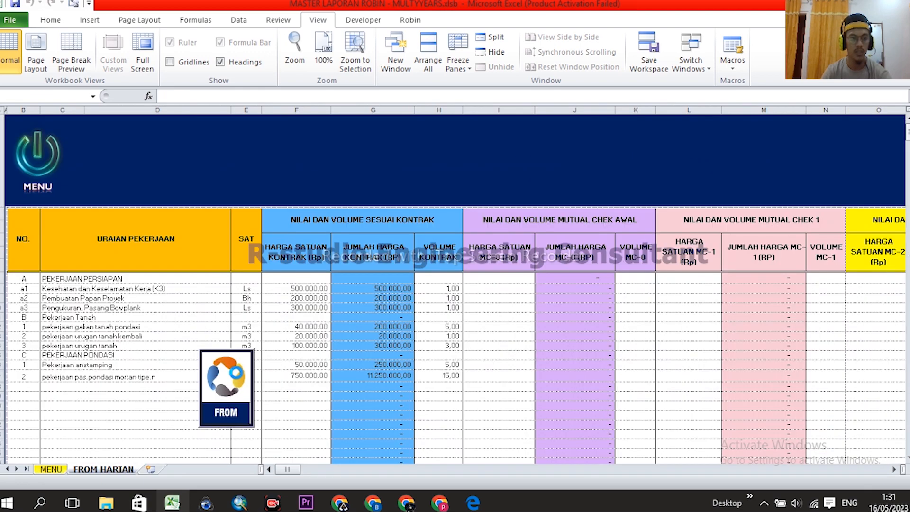
{"action": "left_click_drag", "start_coordinate": [290, 470], "coordinate": [325, 471]}
{"action": "left_click", "coordinate": [170, 297]}
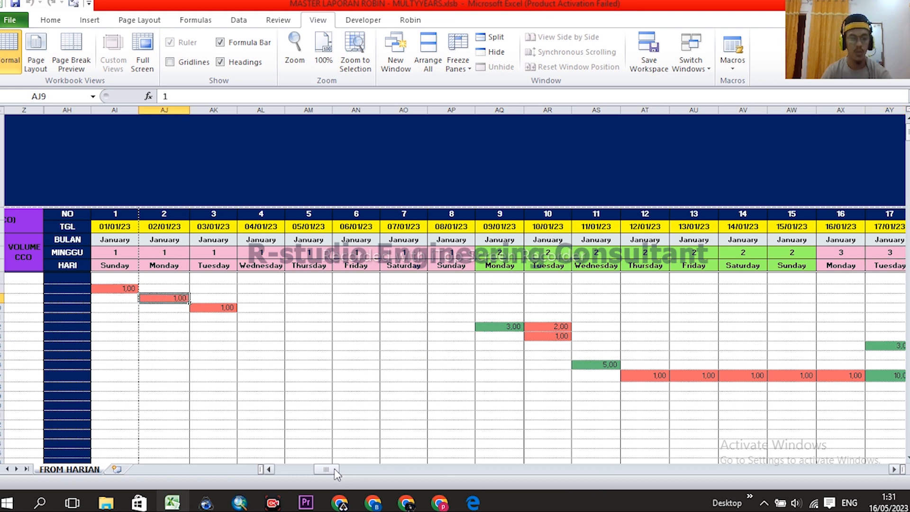
{"action": "left_click", "coordinate": [2, 297]}
{"action": "left_click_drag", "start_coordinate": [326, 470], "coordinate": [280, 470]}
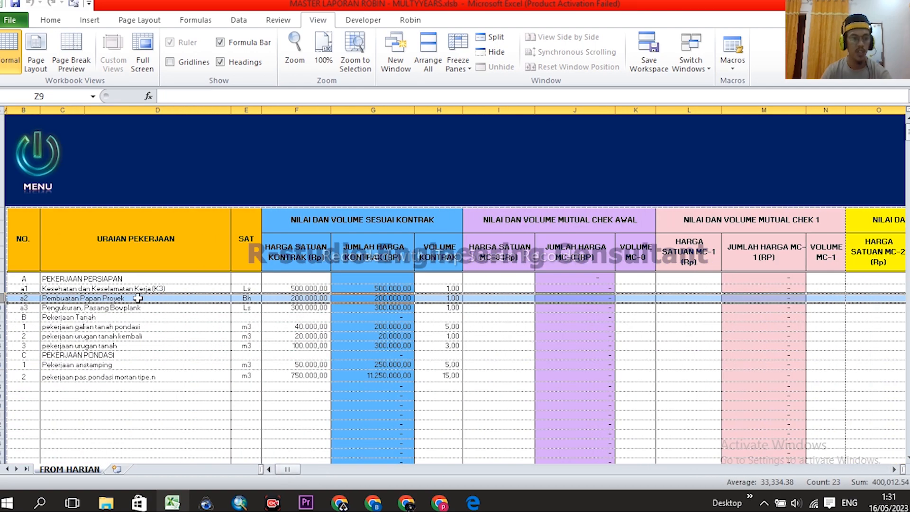
{"action": "left_click", "coordinate": [44, 161]}
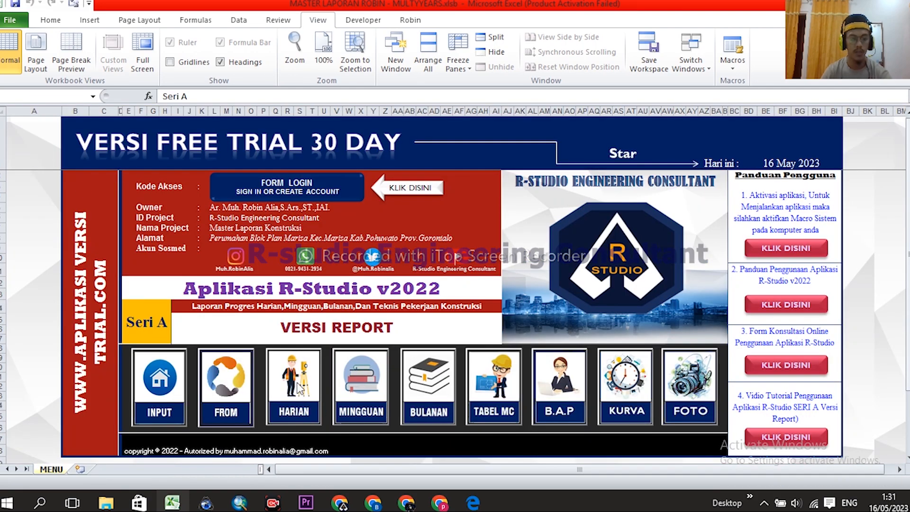
{"action": "left_click", "coordinate": [299, 392]}
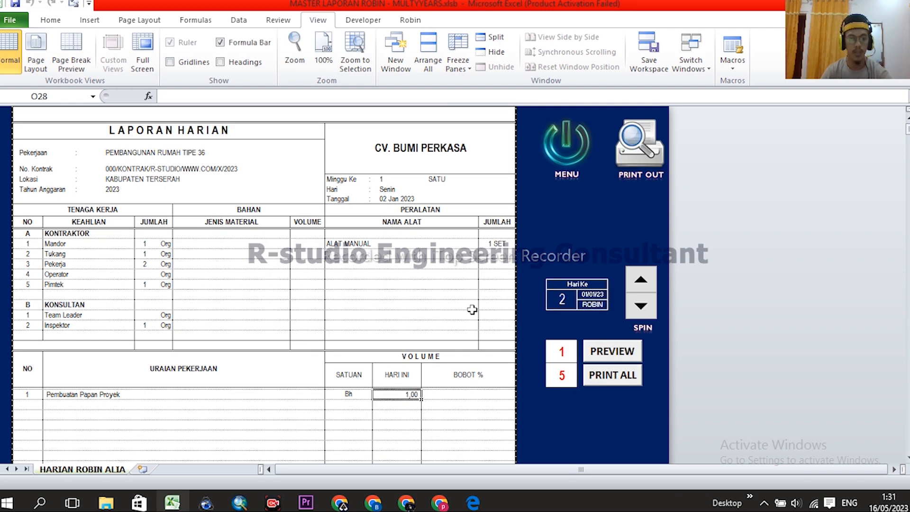
{"action": "scroll", "coordinate": [465, 296], "scroll_direction": "down", "scroll_amount": 2}
{"action": "left_click", "coordinate": [562, 356]}
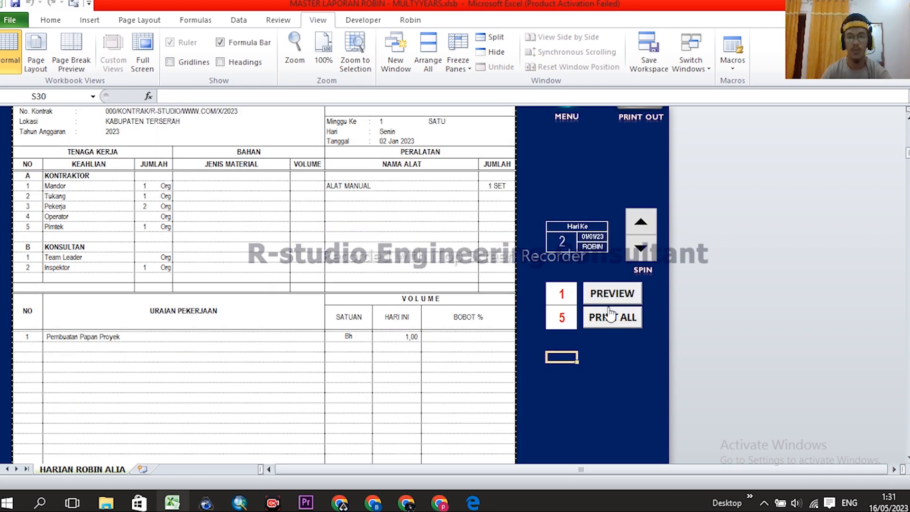
{"action": "scroll", "coordinate": [447, 293], "scroll_direction": "up", "scroll_amount": 2}
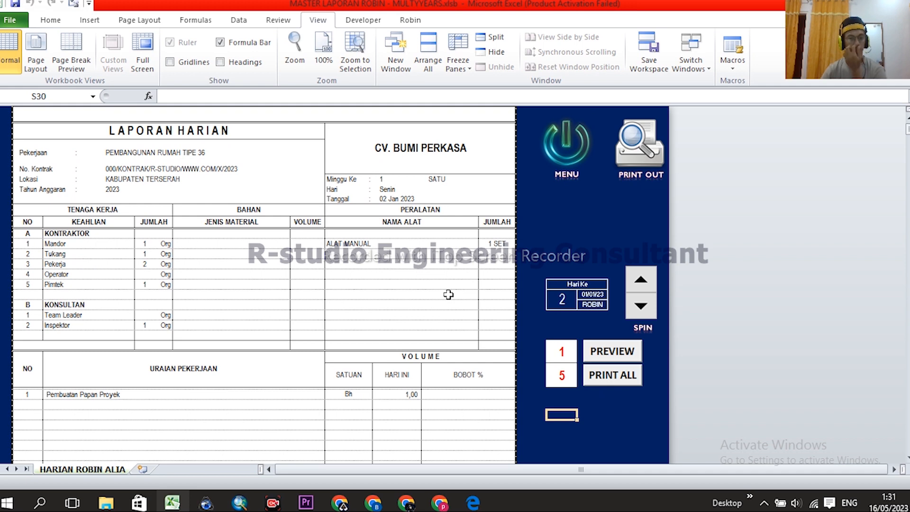
{"action": "left_click", "coordinate": [379, 180]}
{"action": "left_click", "coordinate": [387, 190]}
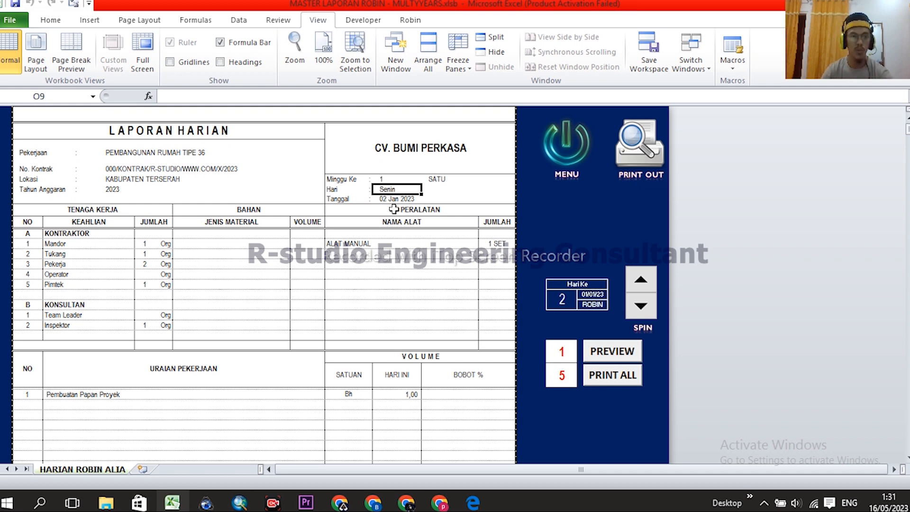
{"action": "left_click", "coordinate": [387, 200]}
{"action": "left_click_drag", "start_coordinate": [387, 179], "coordinate": [386, 196]}
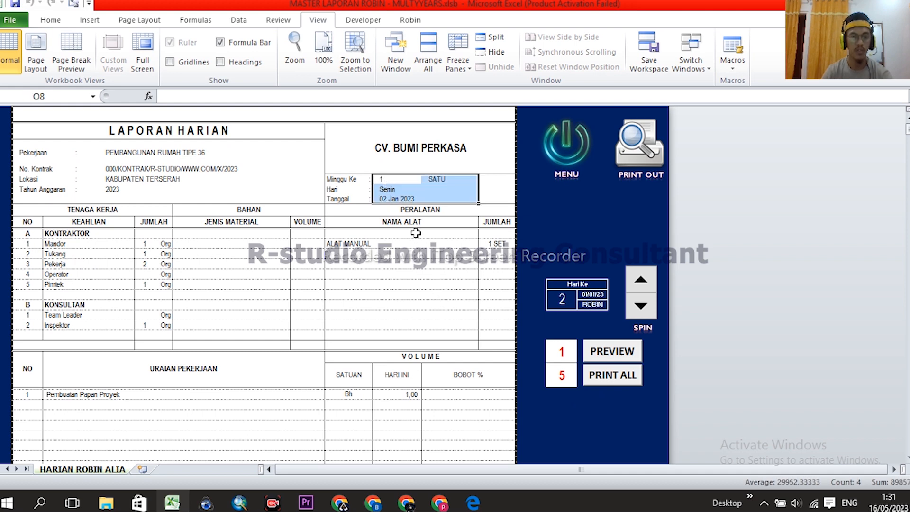
{"action": "left_click_drag", "start_coordinate": [384, 180], "coordinate": [383, 190]}
{"action": "left_click", "coordinate": [418, 275]}
{"action": "left_click", "coordinate": [341, 243]}
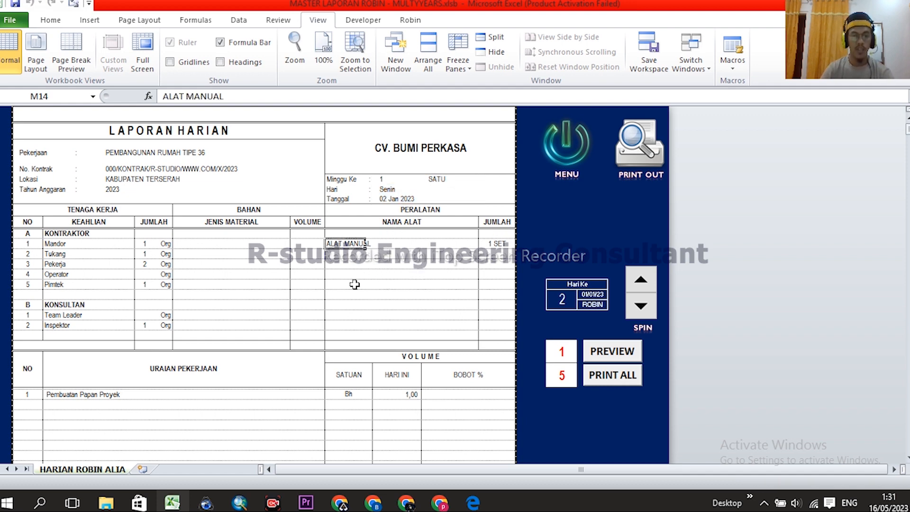
{"action": "type", "text": "dfgdfhgh"}
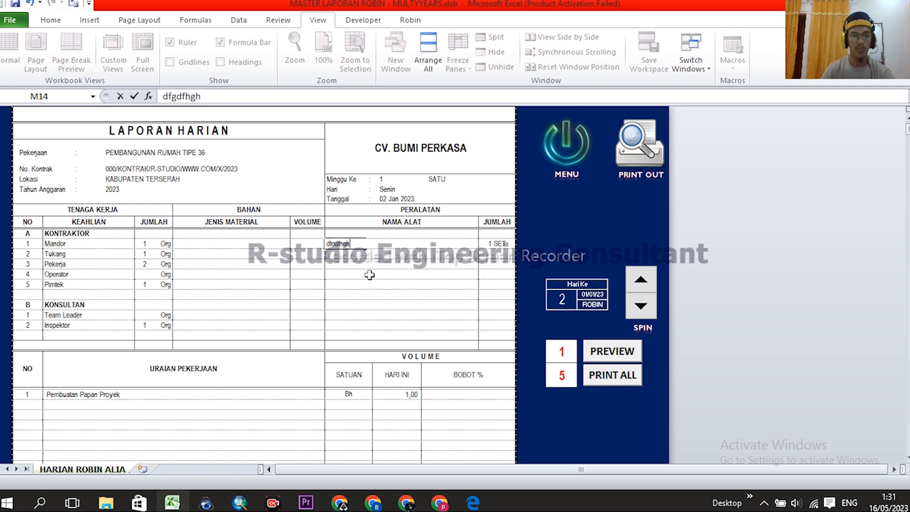
{"action": "key", "text": "Escape"}
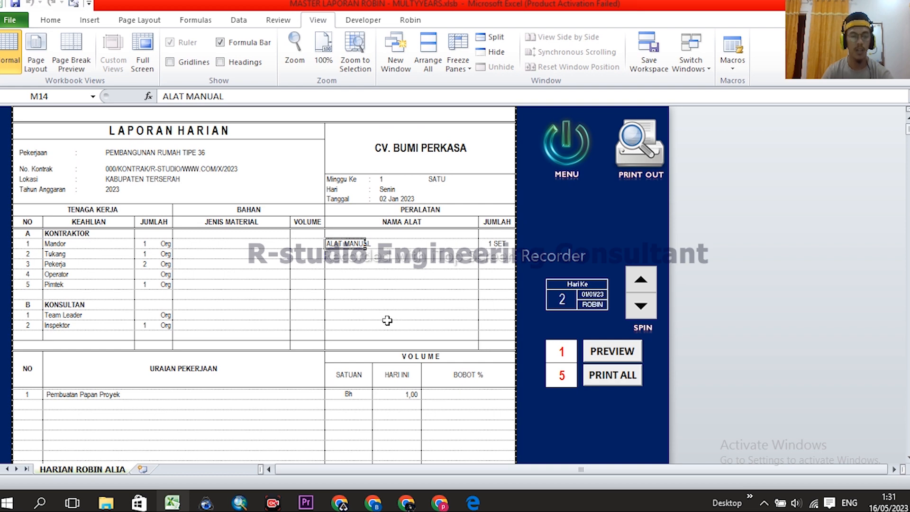
{"action": "left_click", "coordinate": [335, 257]}
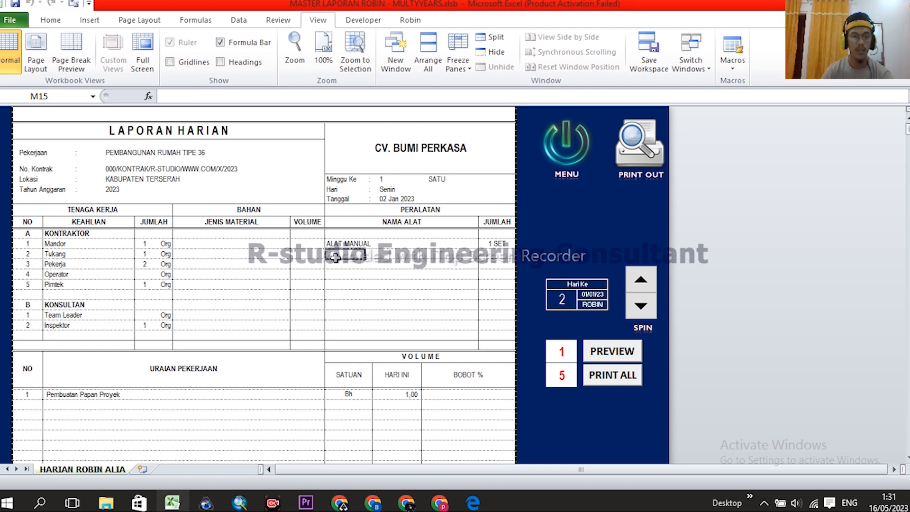
{"action": "left_click", "coordinate": [333, 242]}
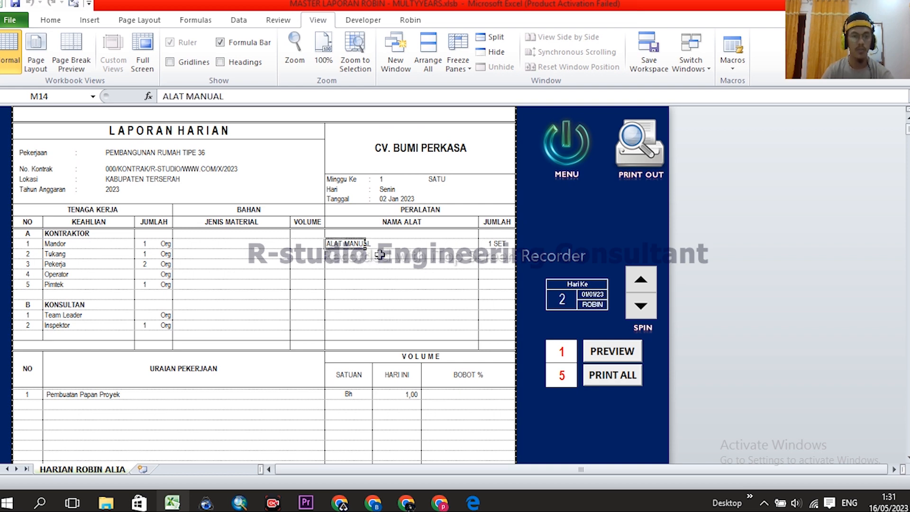
{"action": "left_click", "coordinate": [336, 257]}
{"action": "left_click", "coordinate": [340, 267]}
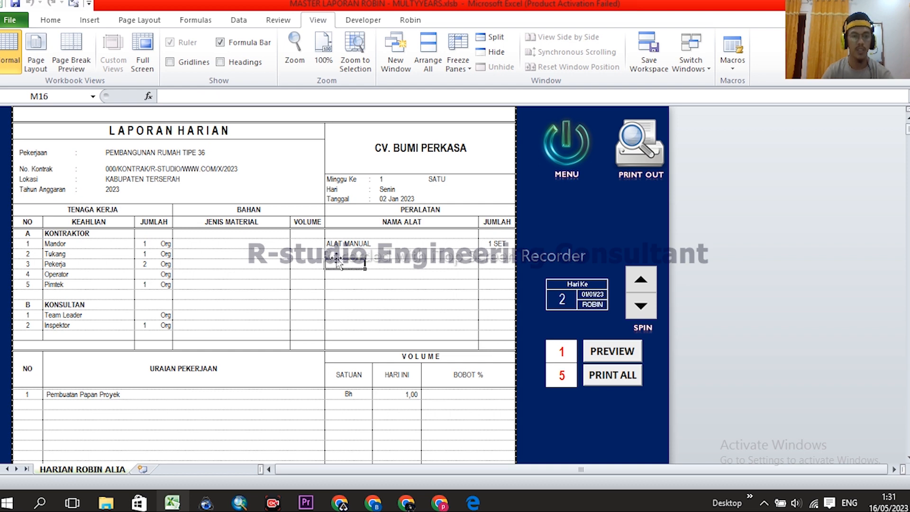
{"action": "left_click", "coordinate": [335, 243]}
{"action": "left_click", "coordinate": [340, 257]}
{"action": "left_click", "coordinate": [340, 264]}
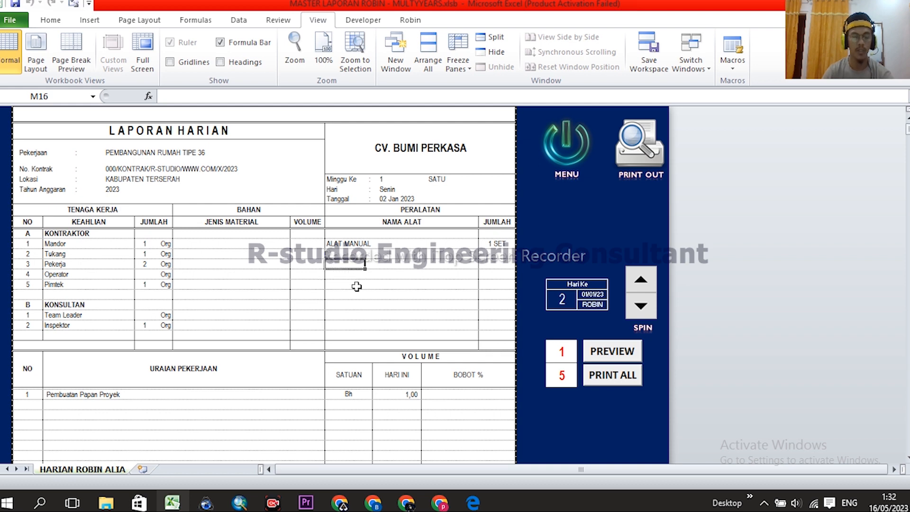
- Type test text into the empty equipment cell M16, then delete it
{"action": "scroll", "coordinate": [226, 280], "scroll_direction": "down", "scroll_amount": 1}
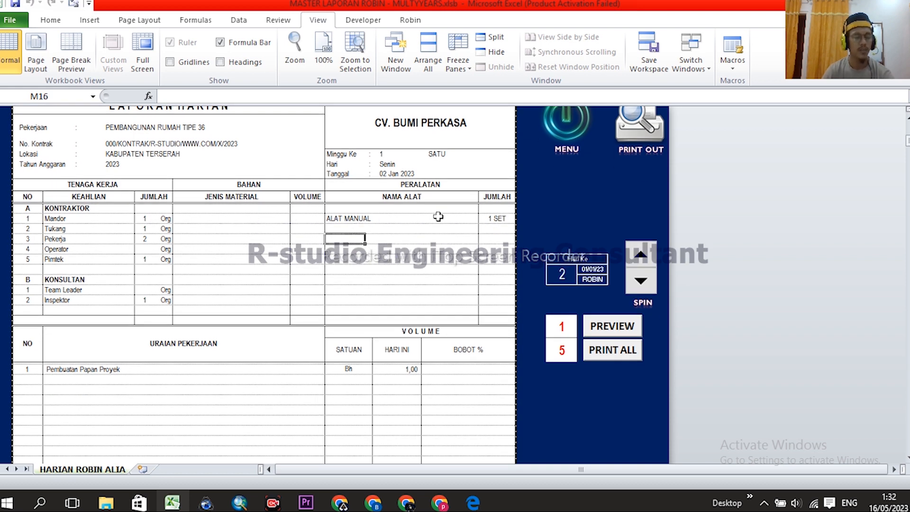
{"action": "left_click", "coordinate": [336, 219]}
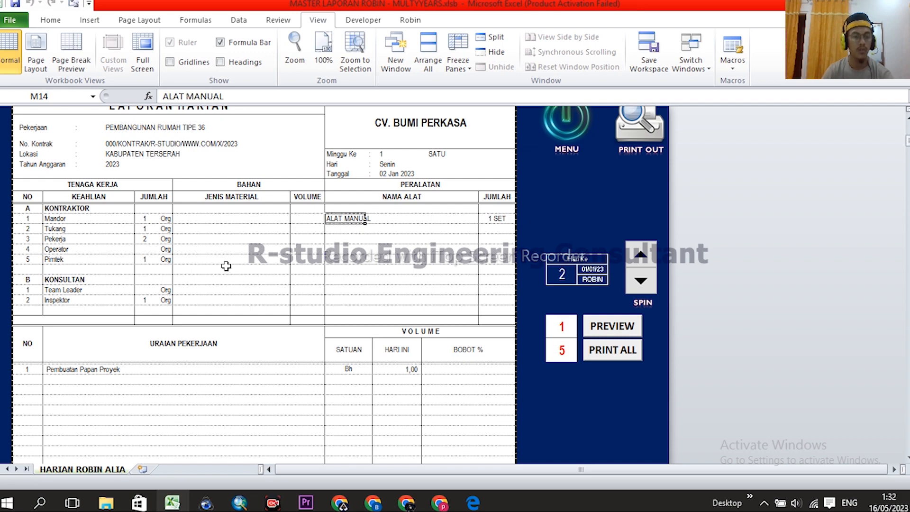
{"action": "scroll", "coordinate": [374, 241], "scroll_direction": "down", "scroll_amount": 1}
{"action": "scroll", "coordinate": [379, 249], "scroll_direction": "up", "scroll_amount": 1}
{"action": "left_click", "coordinate": [343, 239]}
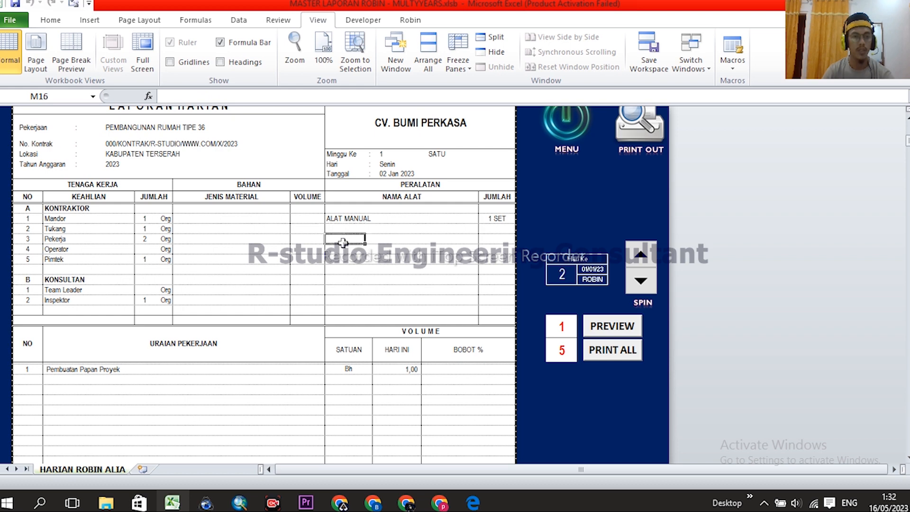
{"action": "type", "text": "dfg"}
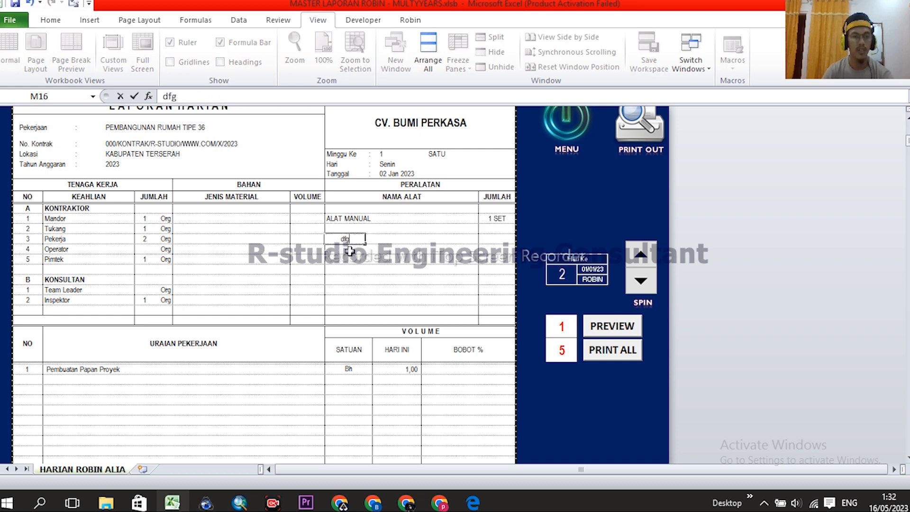
{"action": "type", "text": "hghjsgfgrtrttr"}
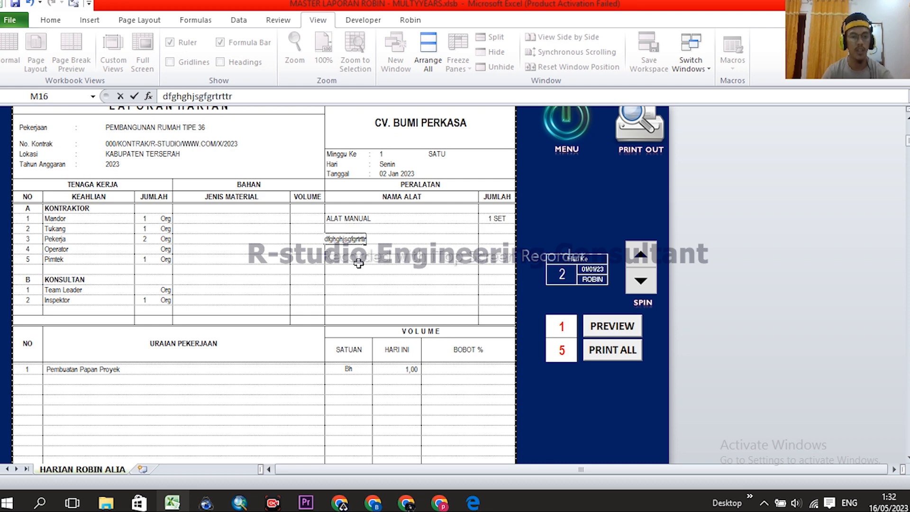
{"action": "left_click", "coordinate": [356, 262]}
{"action": "left_click", "coordinate": [350, 241]}
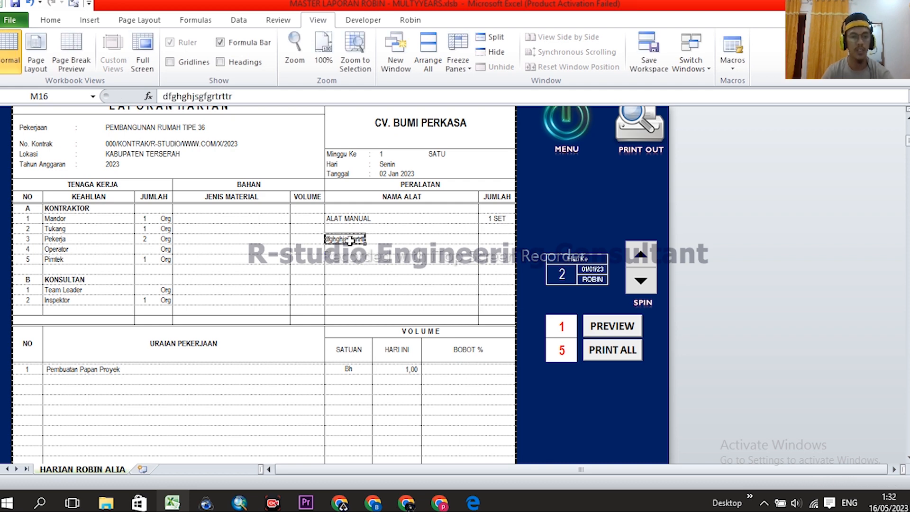
{"action": "key", "text": "Delete"}
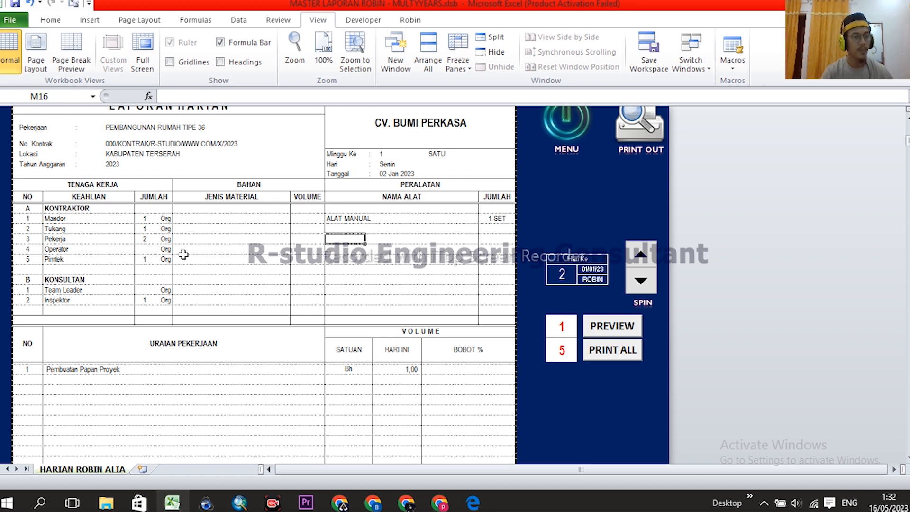
- Enter JUMLAH staff counts of 1 for Tukang and Pimtek, then review the column
{"action": "left_click", "coordinate": [144, 218]}
{"action": "left_click", "coordinate": [146, 230]}
{"action": "type", "text": "1"}
{"action": "key", "text": "Return"}
{"action": "key", "text": "Return"}
{"action": "left_click", "coordinate": [145, 261]}
{"action": "type", "text": "1"}
{"action": "left_click", "coordinate": [144, 289]}
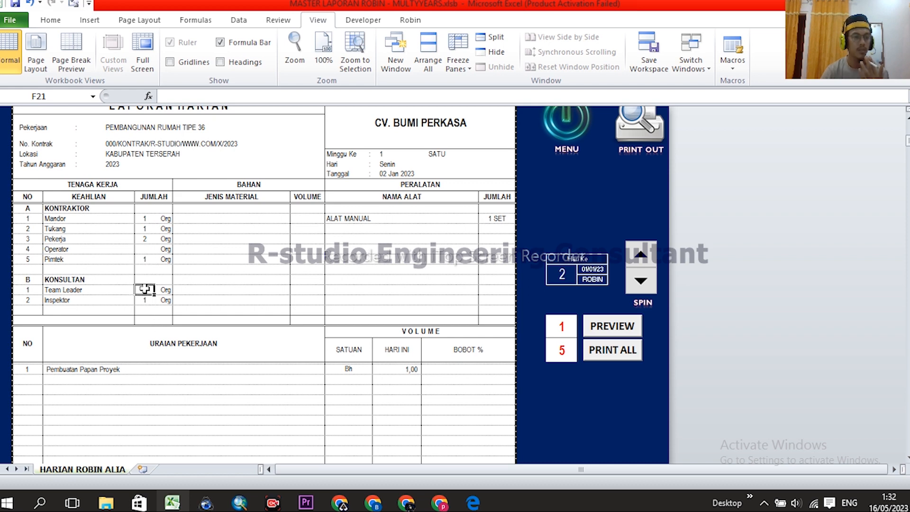
{"action": "left_click", "coordinate": [144, 302]}
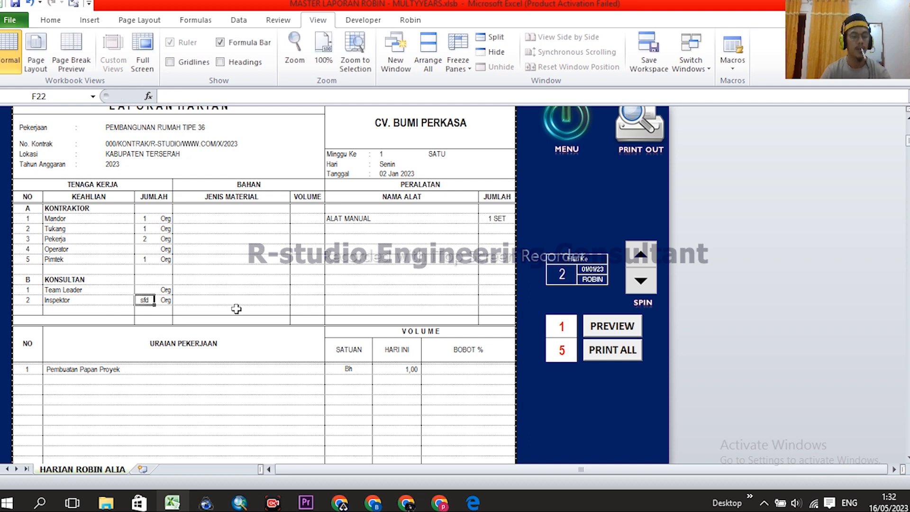
{"action": "left_click", "coordinate": [144, 258]}
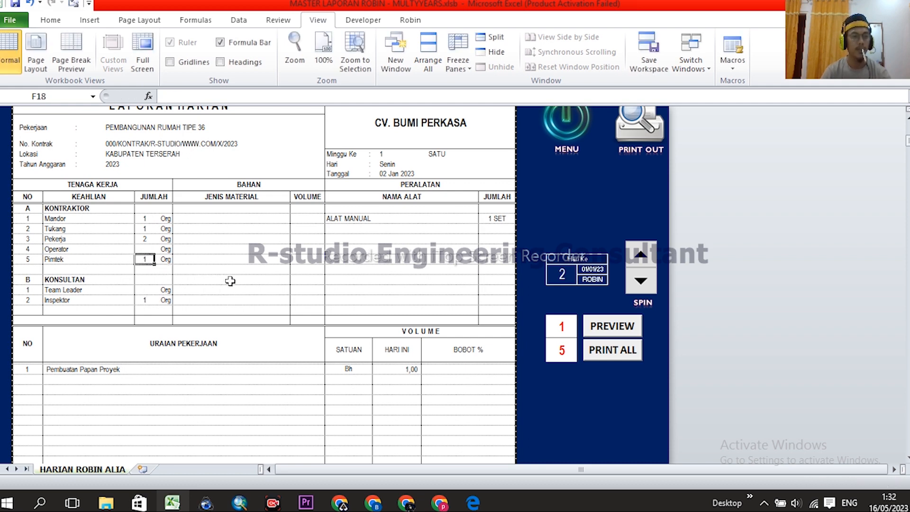
{"action": "left_click", "coordinate": [138, 240]}
{"action": "left_click", "coordinate": [142, 229]}
{"action": "left_click", "coordinate": [143, 219]}
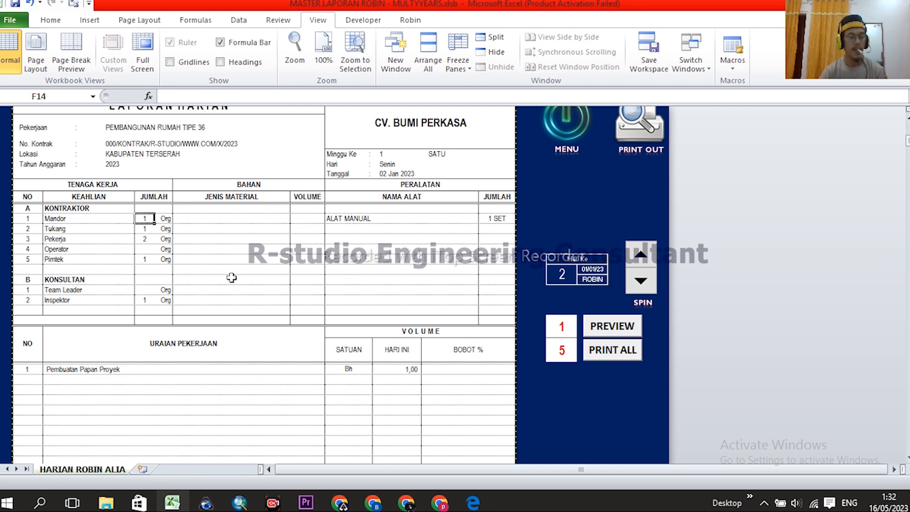
- Inspect the HARI INI volume entries, selecting the 1,00 value
{"action": "scroll", "coordinate": [222, 289], "scroll_direction": "down", "scroll_amount": 2}
{"action": "scroll", "coordinate": [277, 166], "scroll_direction": "up", "scroll_amount": 3}
{"action": "scroll", "coordinate": [429, 261], "scroll_direction": "down", "scroll_amount": 7}
{"action": "left_click_drag", "start_coordinate": [409, 183], "coordinate": [409, 315]}
{"action": "scroll", "coordinate": [408, 303], "scroll_direction": "up", "scroll_amount": 7}
{"action": "left_click", "coordinate": [418, 274]}
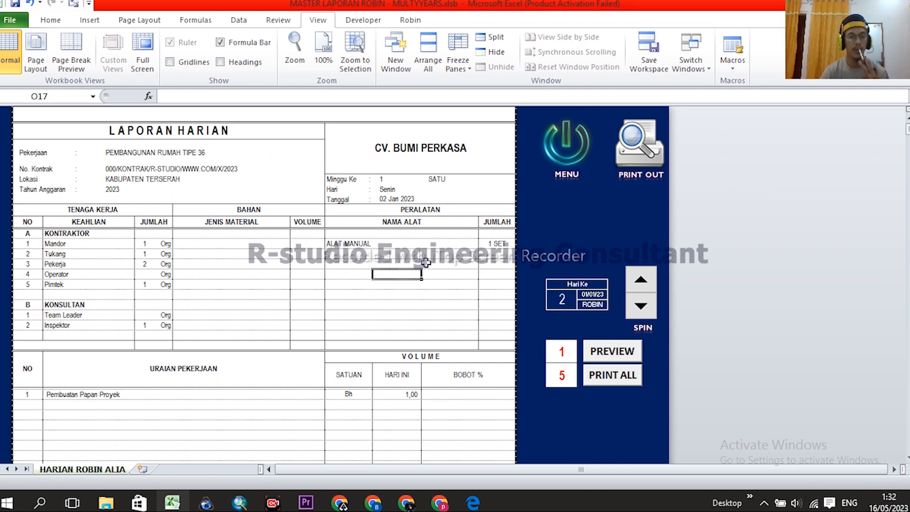
{"action": "scroll", "coordinate": [431, 262], "scroll_direction": "down", "scroll_amount": 4}
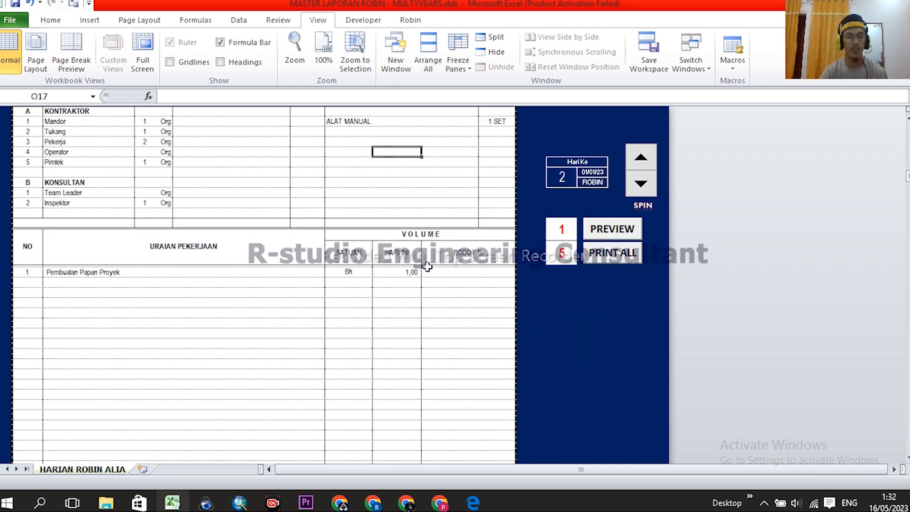
{"action": "left_click", "coordinate": [400, 273]}
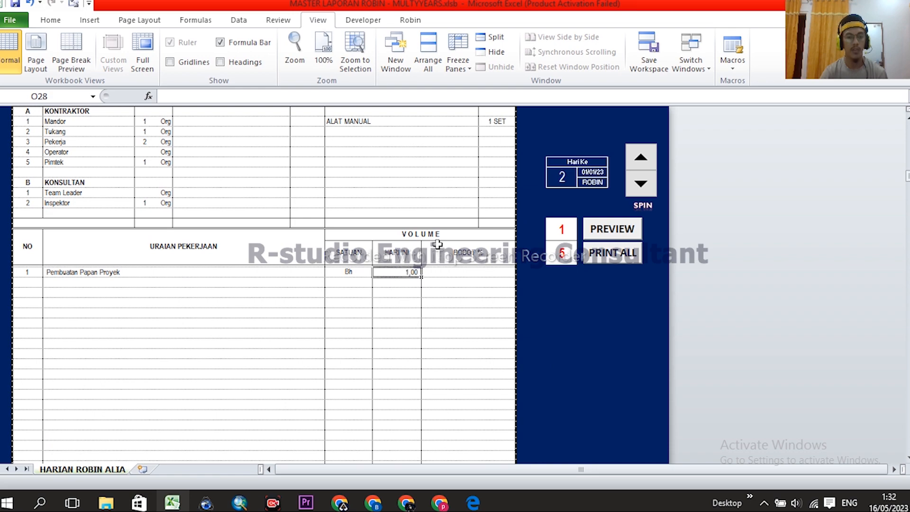
{"action": "scroll", "coordinate": [437, 244], "scroll_direction": "down", "scroll_amount": 3}
{"action": "scroll", "coordinate": [472, 298], "scroll_direction": "up", "scroll_amount": 7}
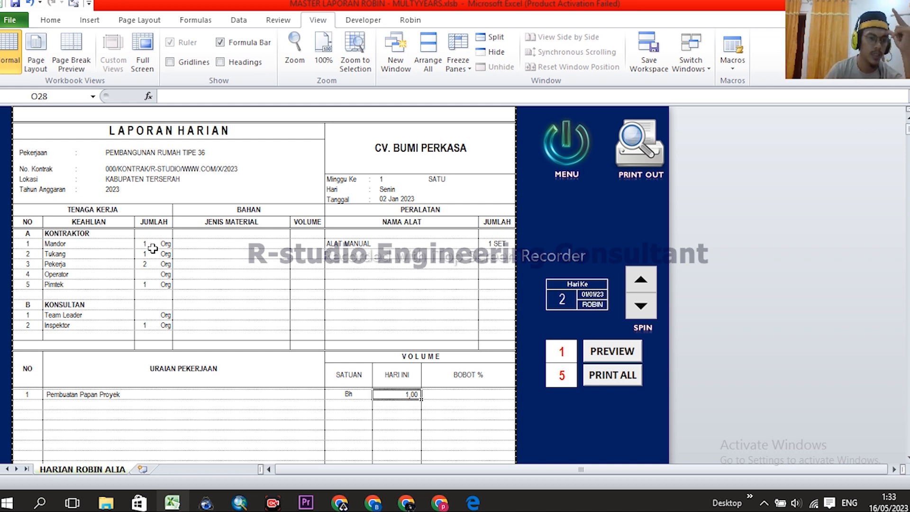
- Reselect the Mandor-to-Pimtek JUMLAH counts and select the Hari Ke day cell
{"action": "left_click_drag", "start_coordinate": [146, 244], "coordinate": [144, 285]}
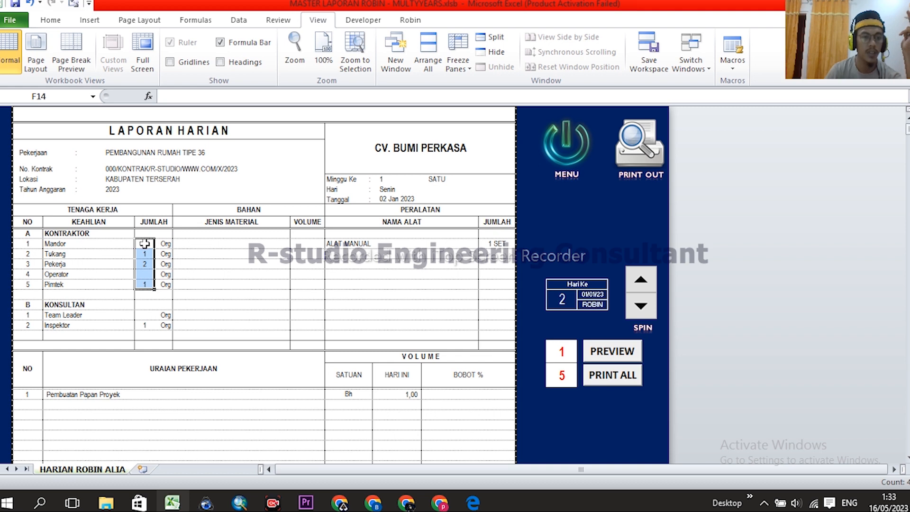
{"action": "left_click_drag", "start_coordinate": [145, 244], "coordinate": [145, 285]}
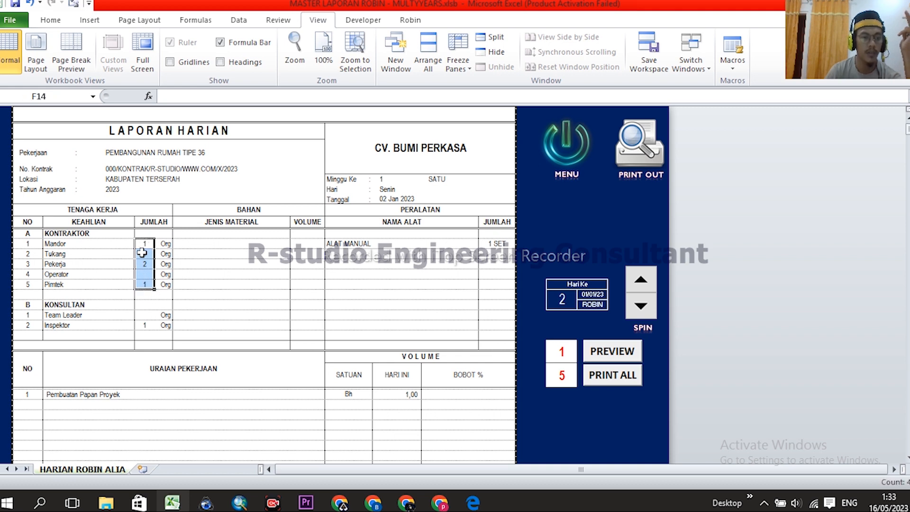
{"action": "left_click_drag", "start_coordinate": [144, 245], "coordinate": [144, 286]}
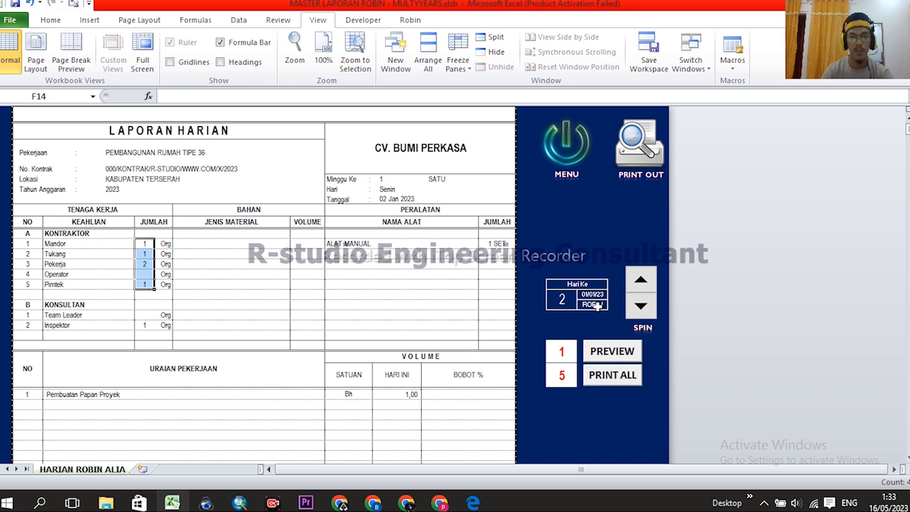
{"action": "left_click", "coordinate": [556, 302]}
- Step the report between days 2, 3 and 4 with the spin arrows, ending on day 4
{"action": "left_click", "coordinate": [642, 285]}
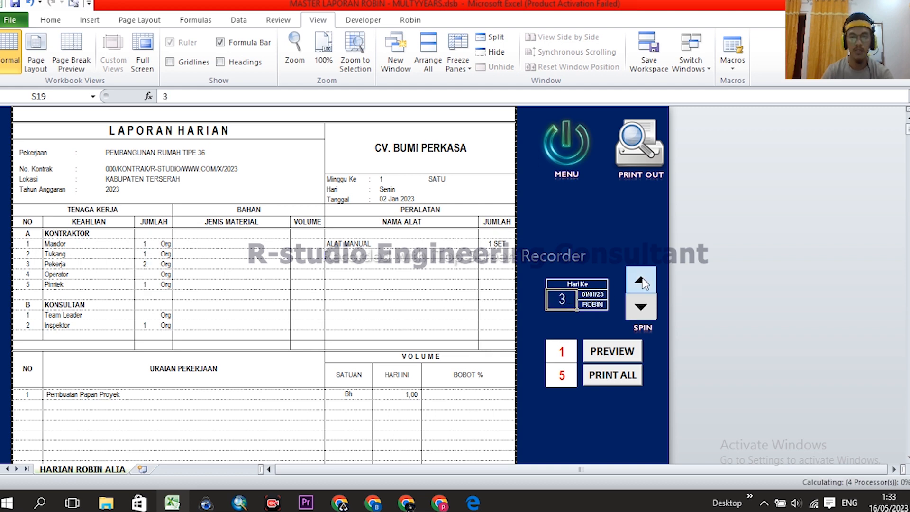
{"action": "left_click", "coordinate": [640, 311]}
{"action": "left_click", "coordinate": [645, 283]}
{"action": "left_click", "coordinate": [640, 309]}
{"action": "left_click", "coordinate": [645, 283]}
{"action": "left_click", "coordinate": [644, 281]}
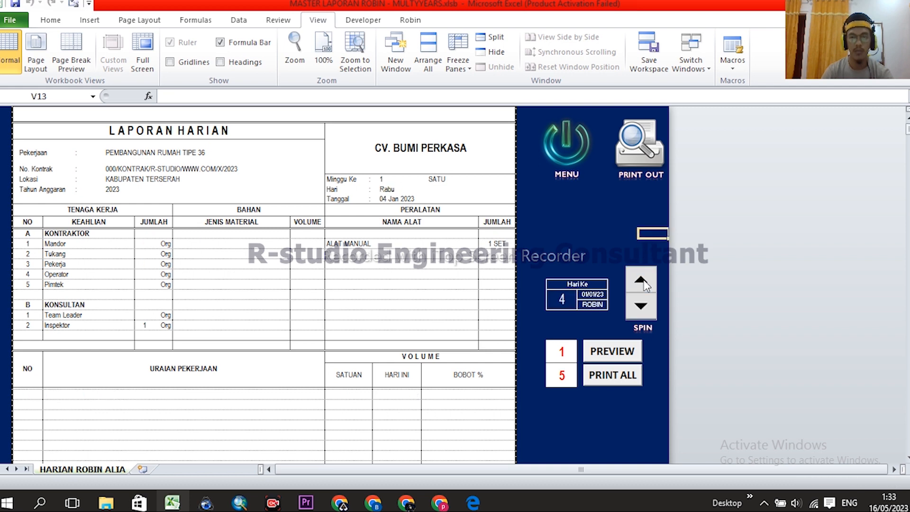
{"action": "left_click", "coordinate": [645, 308]}
{"action": "left_click", "coordinate": [642, 287]}
- Review the day-4 report (04 Jan 2023, TIDAK ADA PEKERJAAN) and return to the MENU dashboard
{"action": "scroll", "coordinate": [426, 294], "scroll_direction": "down", "scroll_amount": 4}
{"action": "scroll", "coordinate": [403, 303], "scroll_direction": "down", "scroll_amount": 1}
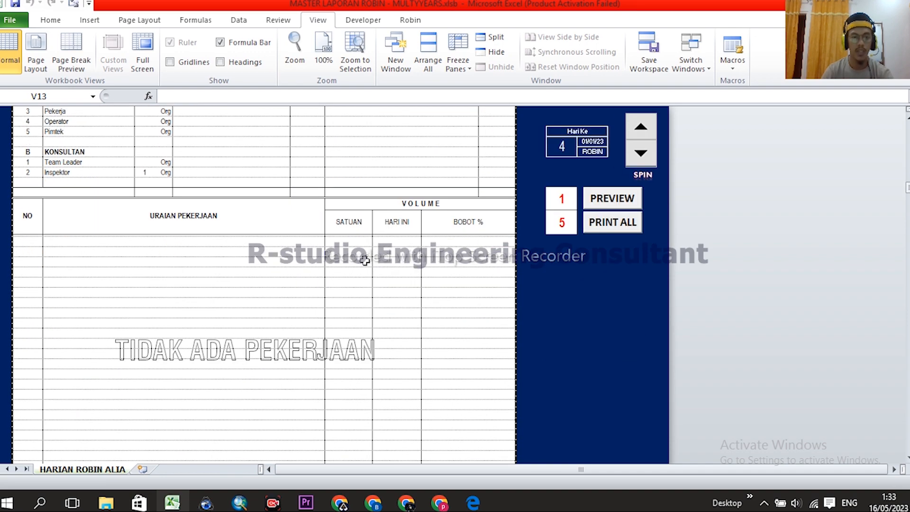
{"action": "scroll", "coordinate": [285, 266], "scroll_direction": "down", "scroll_amount": 3}
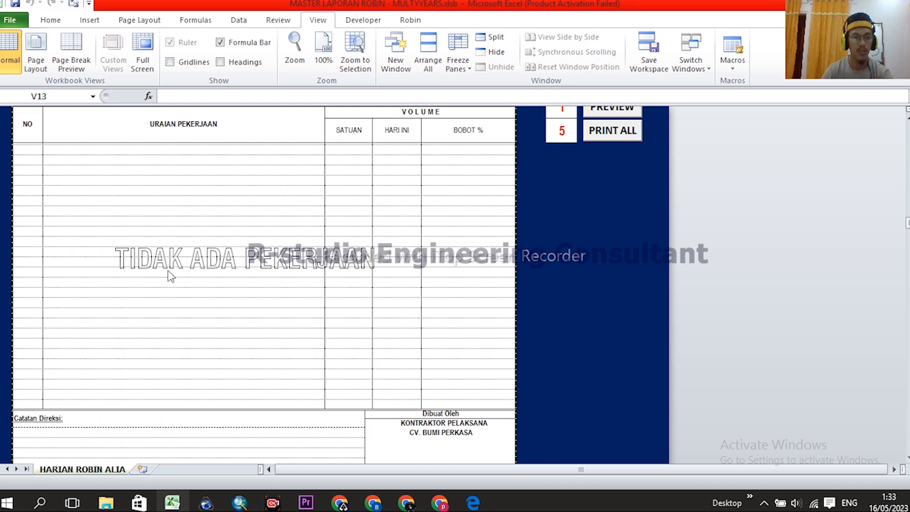
{"action": "scroll", "coordinate": [327, 265], "scroll_direction": "down", "scroll_amount": 1}
{"action": "scroll", "coordinate": [332, 264], "scroll_direction": "up", "scroll_amount": 1}
{"action": "scroll", "coordinate": [407, 295], "scroll_direction": "up", "scroll_amount": 4}
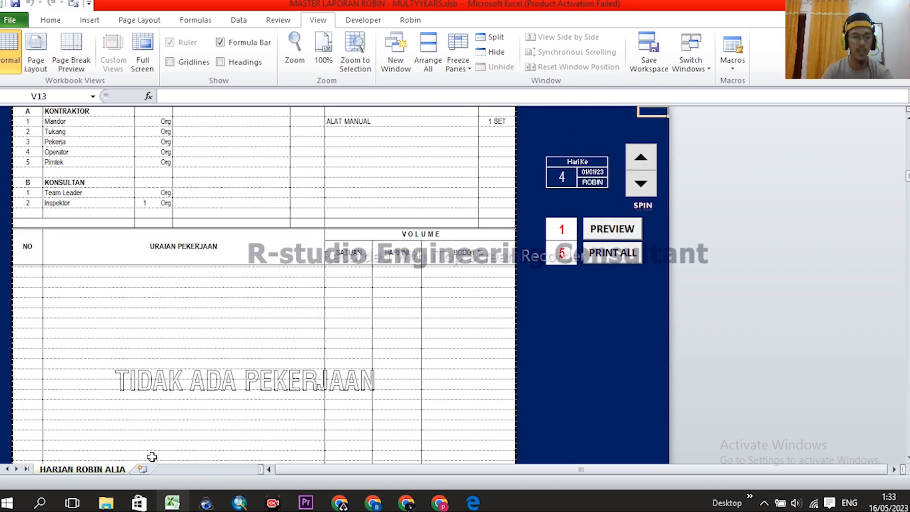
{"action": "scroll", "coordinate": [401, 232], "scroll_direction": "up", "scroll_amount": 4}
{"action": "left_click", "coordinate": [568, 145]}
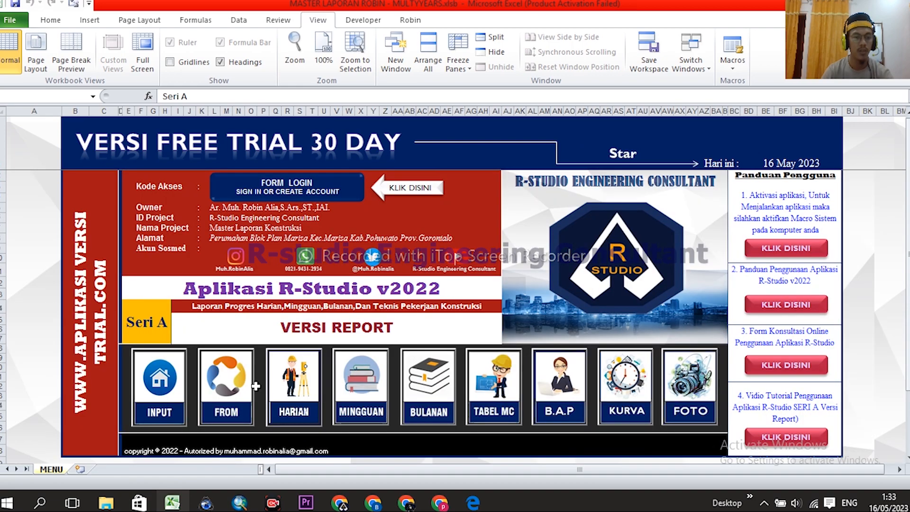
{"action": "left_click", "coordinate": [227, 388]}
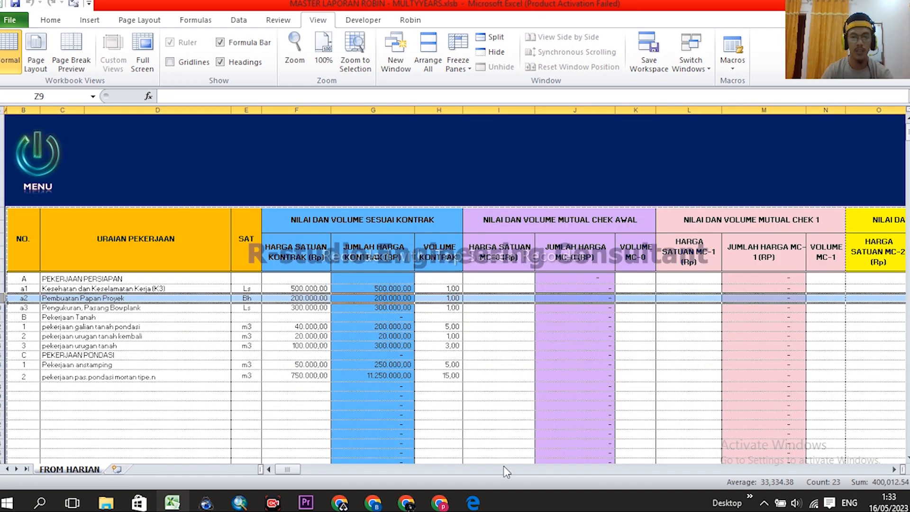
{"action": "left_click_drag", "start_coordinate": [290, 467], "coordinate": [323, 469]}
{"action": "left_click_drag", "start_coordinate": [535, 110], "coordinate": [719, 110]}
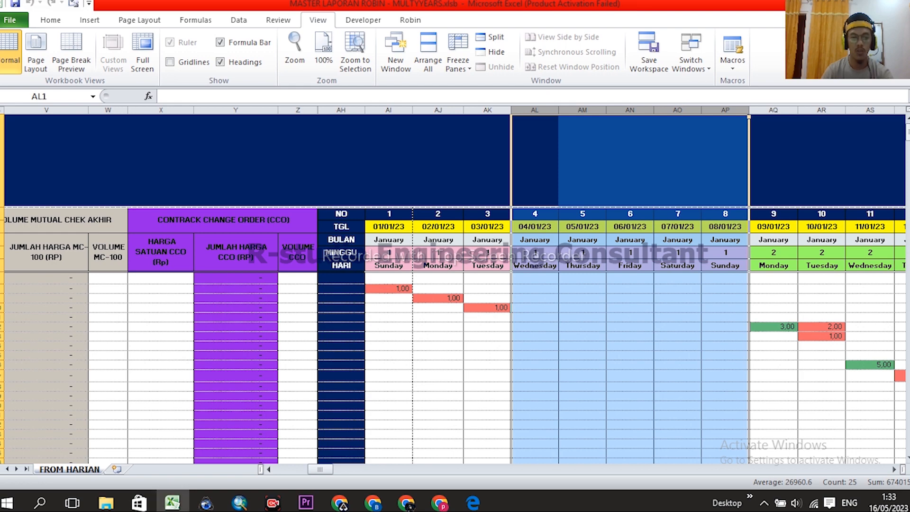
{"action": "left_click_drag", "start_coordinate": [318, 472], "coordinate": [318, 472]}
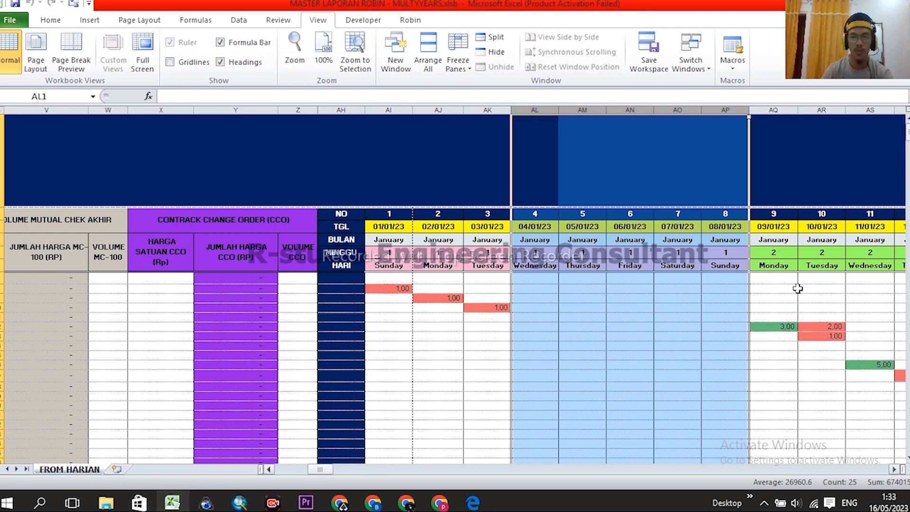
{"action": "left_click", "coordinate": [780, 110]}
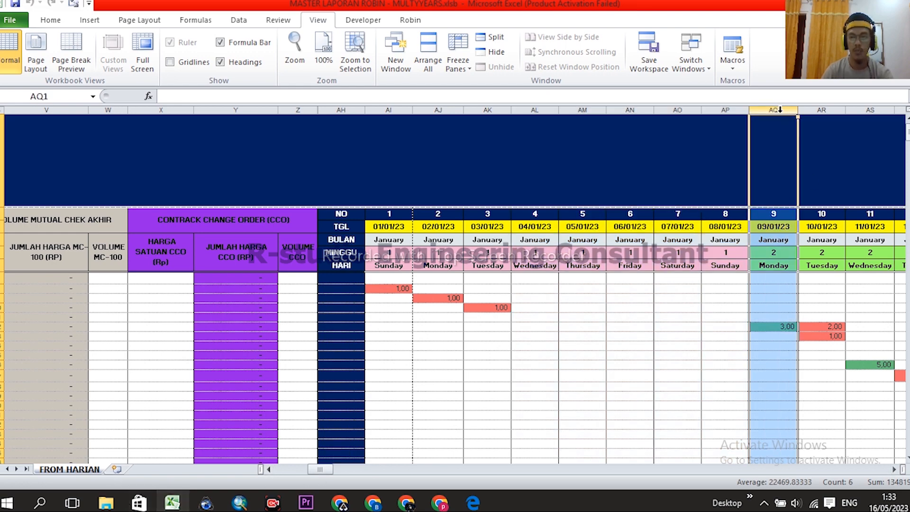
{"action": "left_click_drag", "start_coordinate": [328, 469], "coordinate": [291, 469]}
- Set the HARIAN daily report to day 9 and check today's 3,00 volume
{"action": "left_click", "coordinate": [39, 154]}
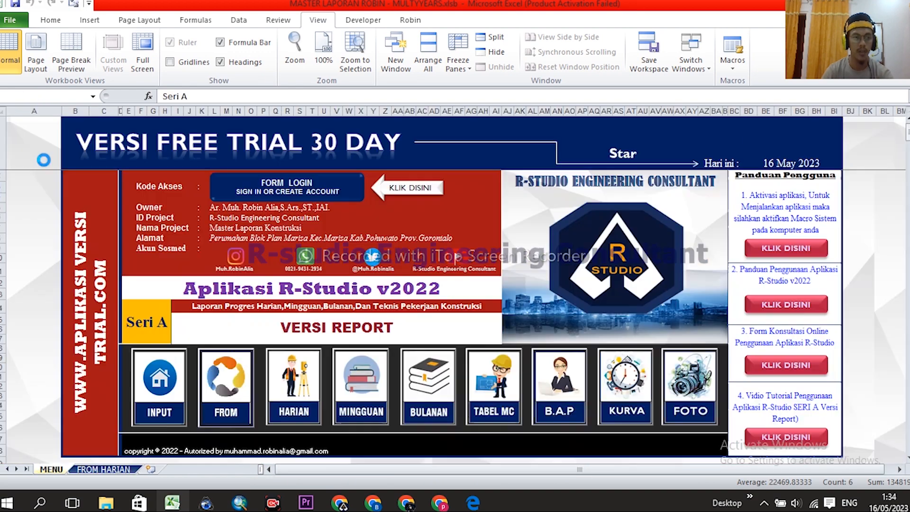
{"action": "left_click", "coordinate": [294, 379]}
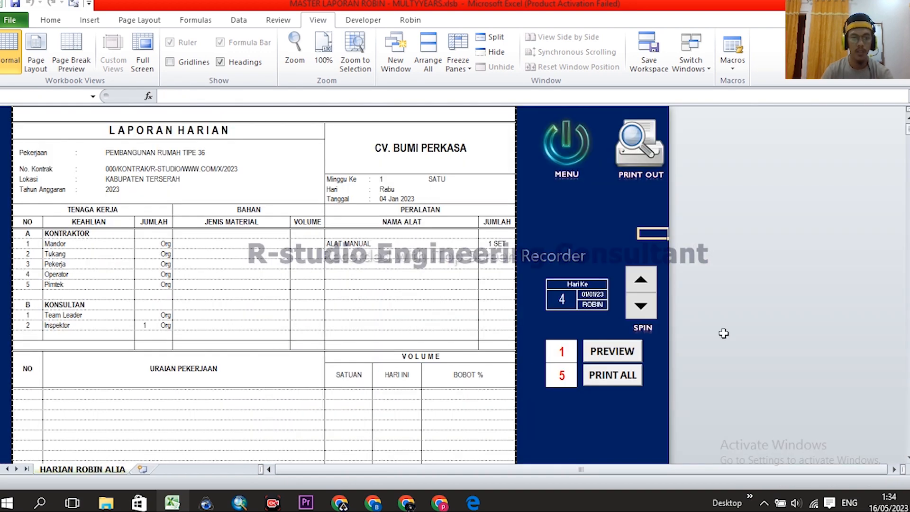
{"action": "left_click", "coordinate": [560, 300]}
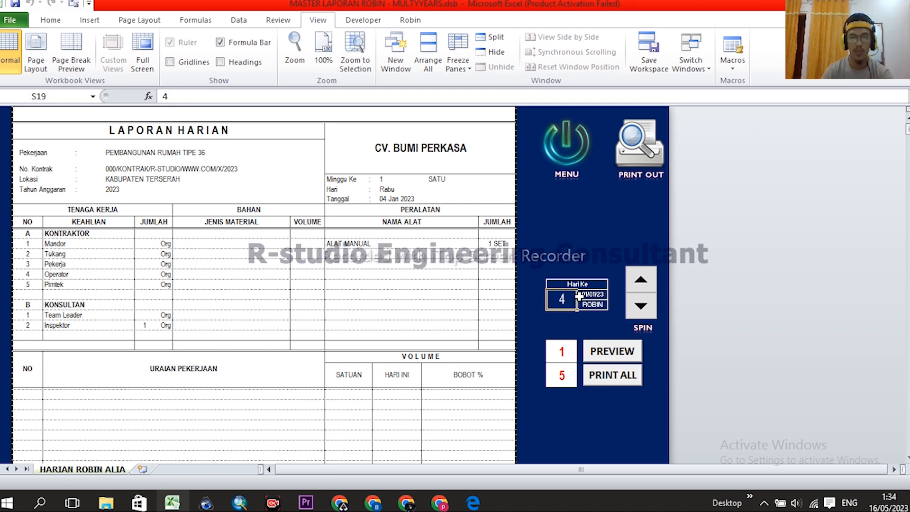
{"action": "type", "text": "9"}
{"action": "key", "text": "Return"}
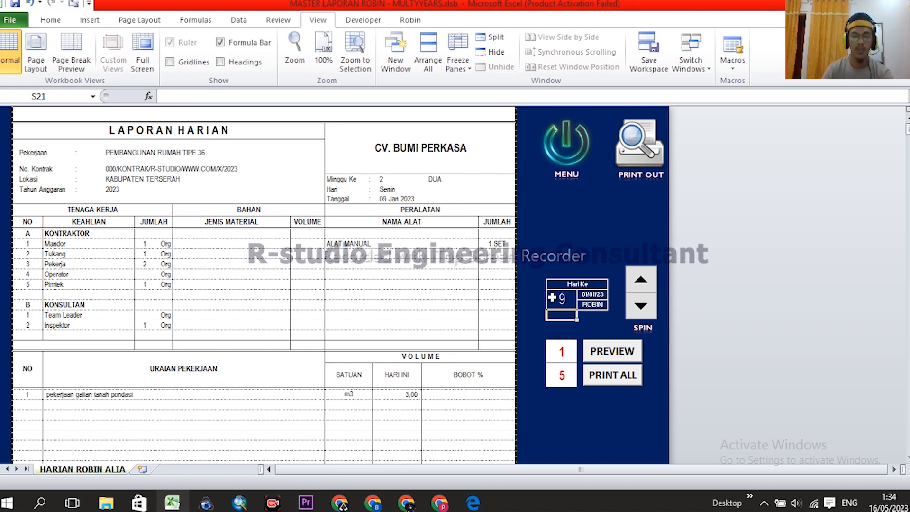
{"action": "scroll", "coordinate": [348, 300], "scroll_direction": "down", "scroll_amount": 1}
{"action": "scroll", "coordinate": [347, 301], "scroll_direction": "down", "scroll_amount": 1}
{"action": "left_click", "coordinate": [389, 338]}
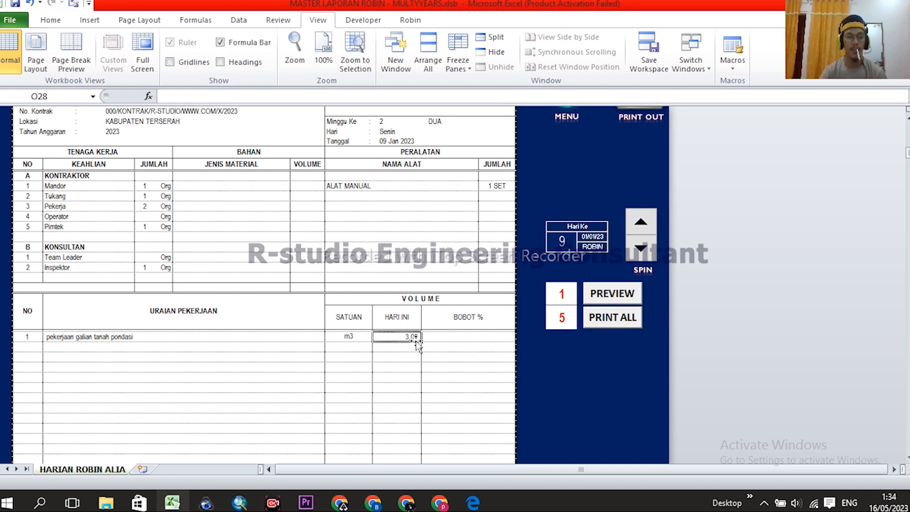
{"action": "scroll", "coordinate": [410, 337], "scroll_direction": "up", "scroll_amount": 1}
- Verify the 3,00 galian tanah pondasi entry under 09/01/23 on FROM HARIAN, then reopen HARIAN
{"action": "left_click", "coordinate": [568, 138]}
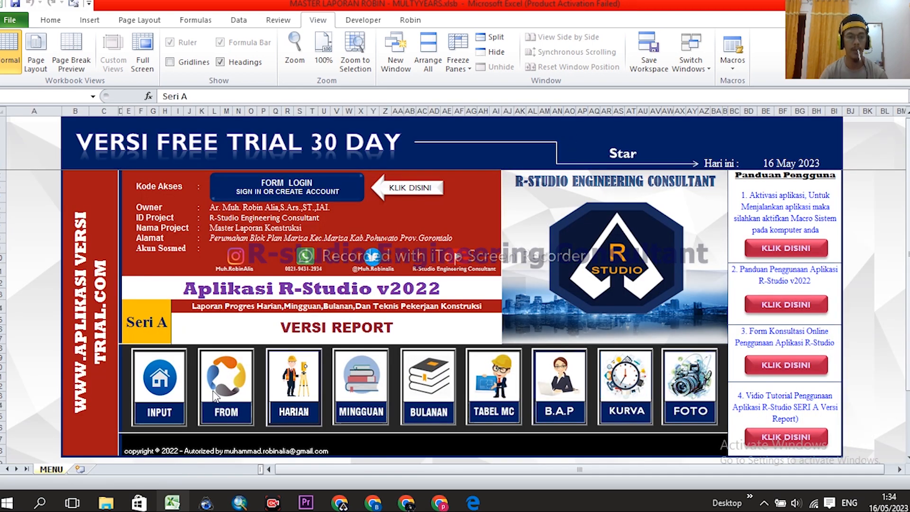
{"action": "left_click", "coordinate": [214, 394]}
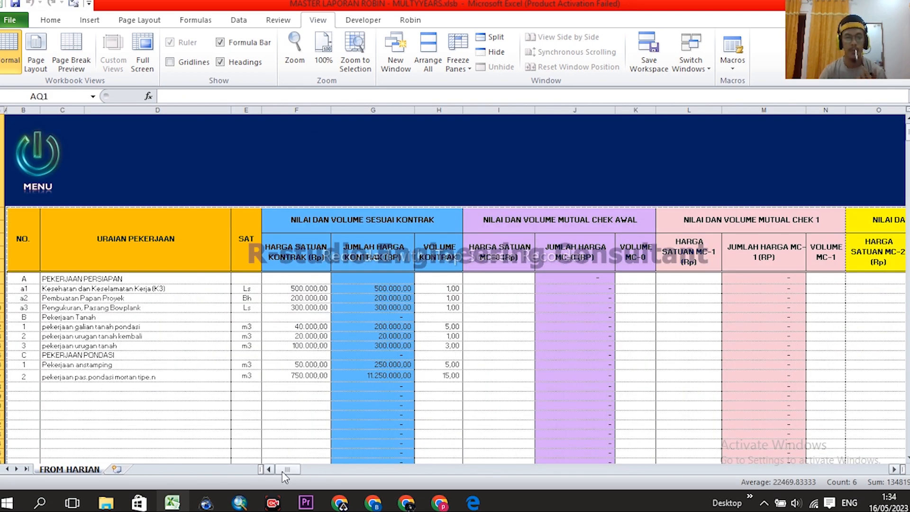
{"action": "left_click", "coordinate": [6, 327]}
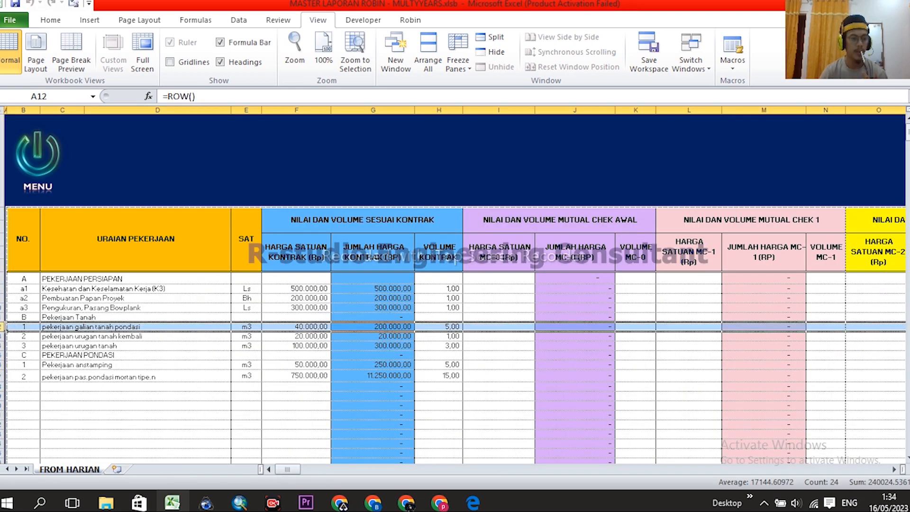
{"action": "left_click_drag", "start_coordinate": [287, 469], "coordinate": [332, 471]}
{"action": "left_click", "coordinate": [590, 327]}
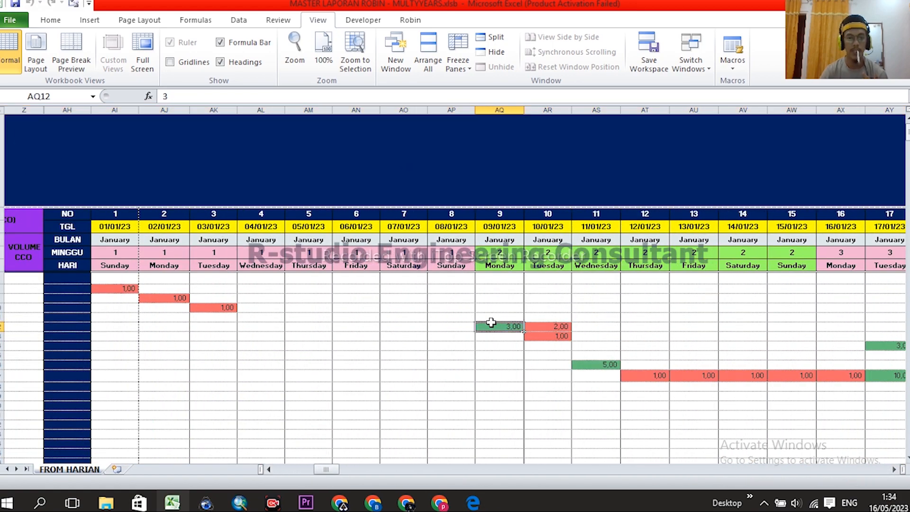
{"action": "scroll", "coordinate": [433, 342], "scroll_direction": "left", "scroll_amount": 10}
{"action": "left_click", "coordinate": [41, 150]}
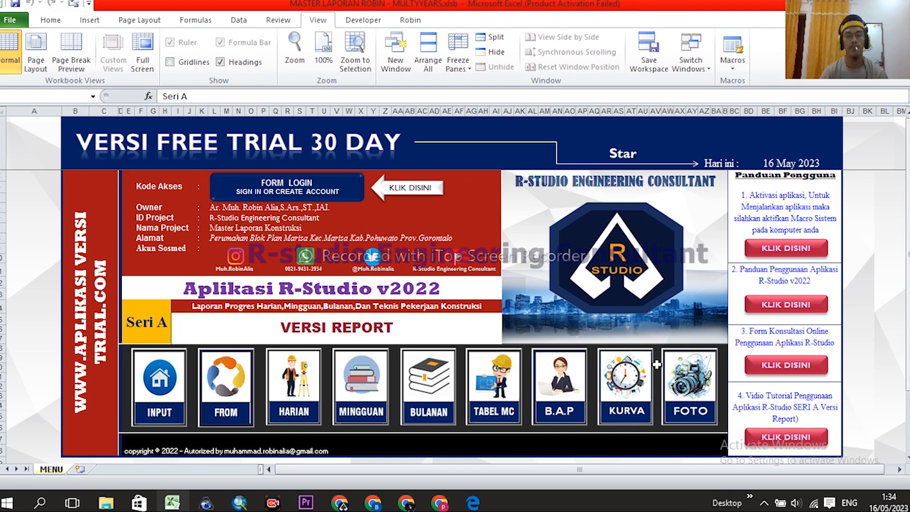
{"action": "left_click", "coordinate": [298, 400]}
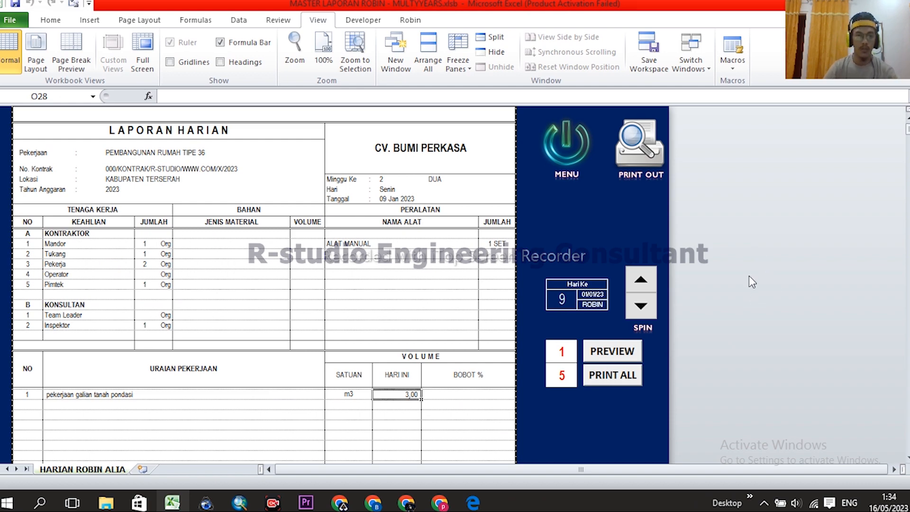
{"action": "scroll", "coordinate": [592, 294], "scroll_direction": "down", "scroll_amount": 3}
{"action": "scroll", "coordinate": [592, 294], "scroll_direction": "up", "scroll_amount": 3}
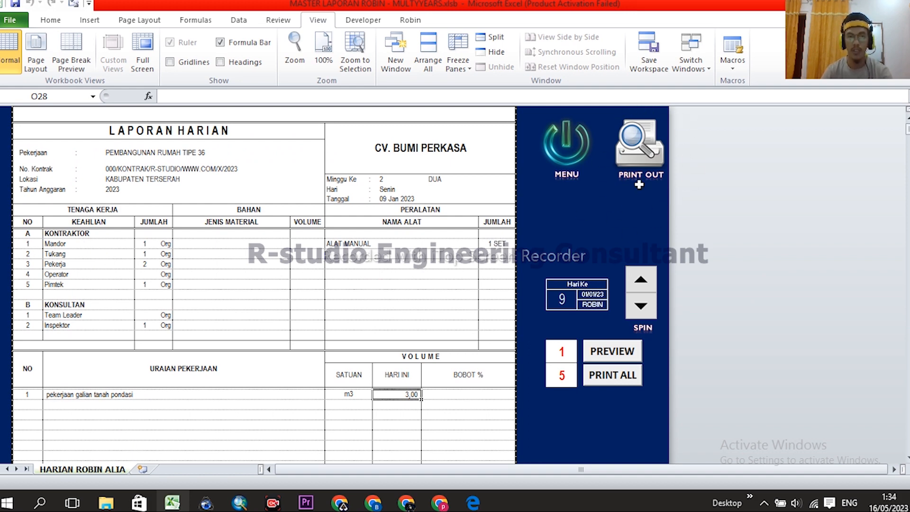
{"action": "left_click", "coordinate": [596, 213]}
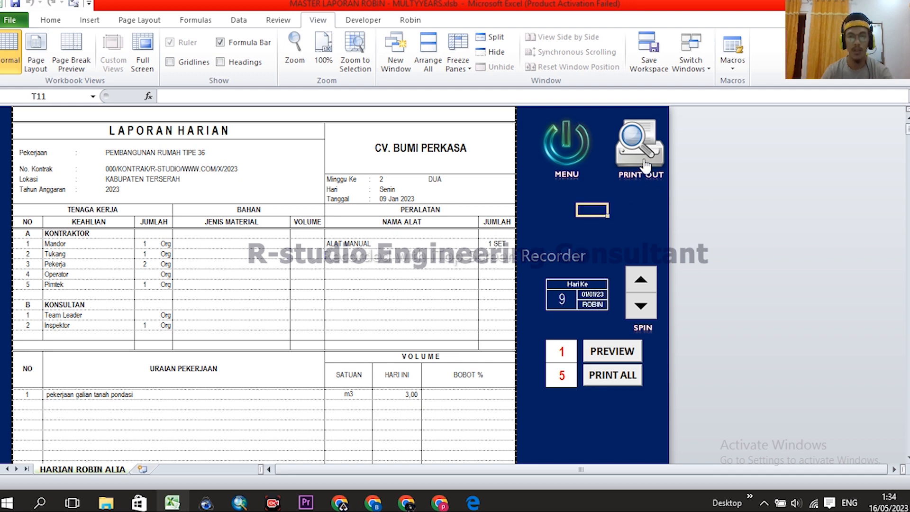
{"action": "left_click", "coordinate": [571, 234]}
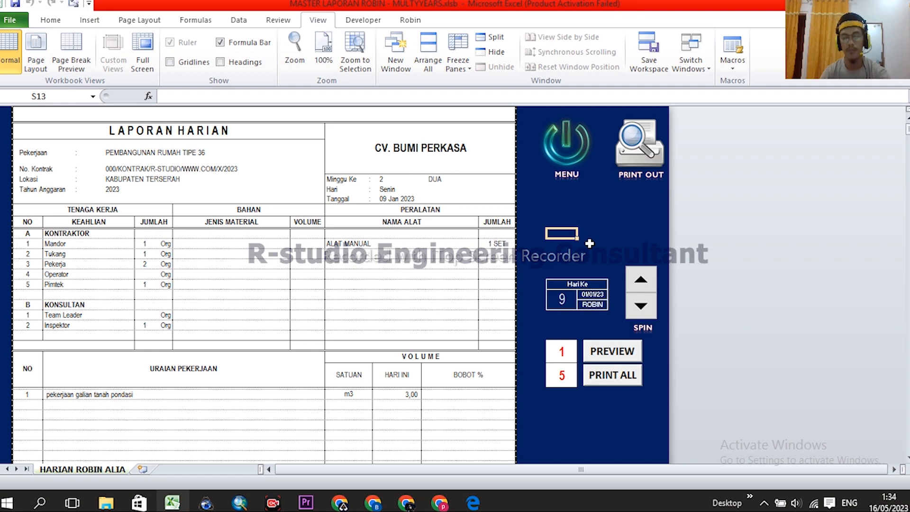
{"action": "key", "text": "ctrl+p"}
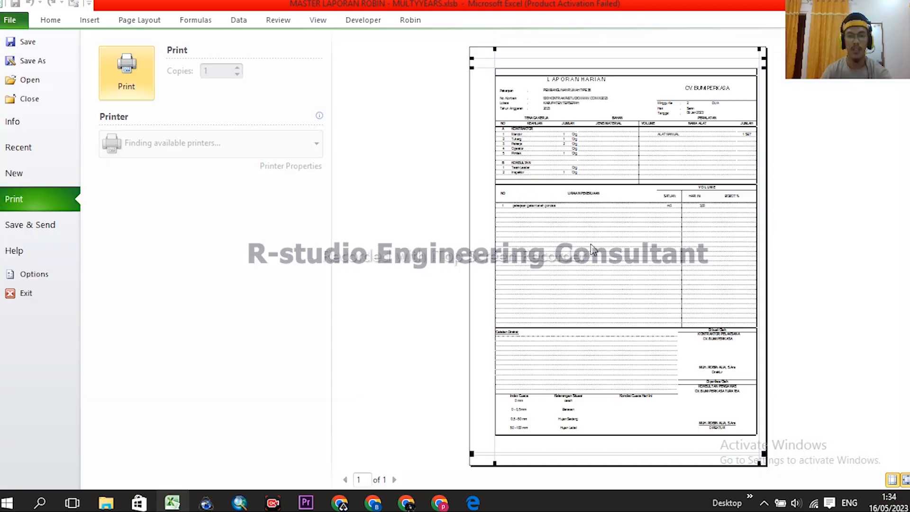
{"action": "key", "text": "Escape"}
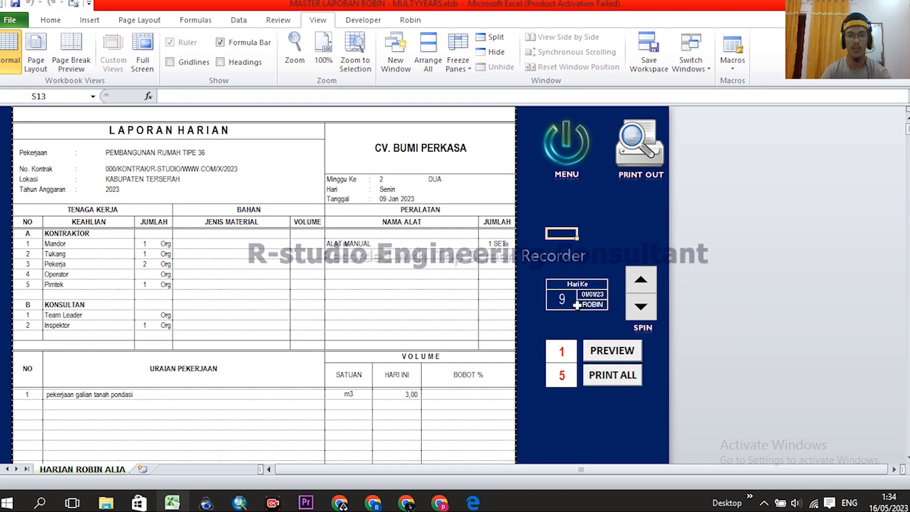
{"action": "scroll", "coordinate": [618, 281], "scroll_direction": "down", "scroll_amount": 2}
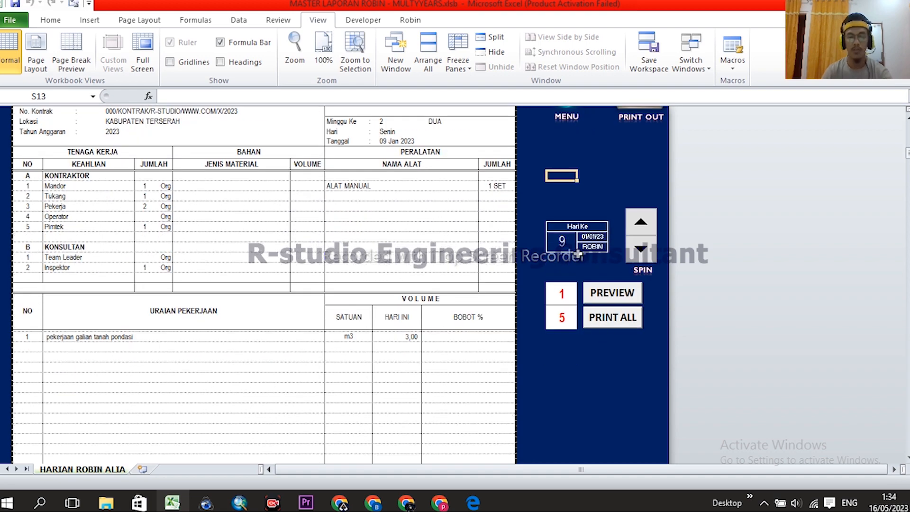
- Change the PRINT ALL end page from 5 to 100
{"action": "scroll", "coordinate": [578, 254], "scroll_direction": "down", "scroll_amount": 1}
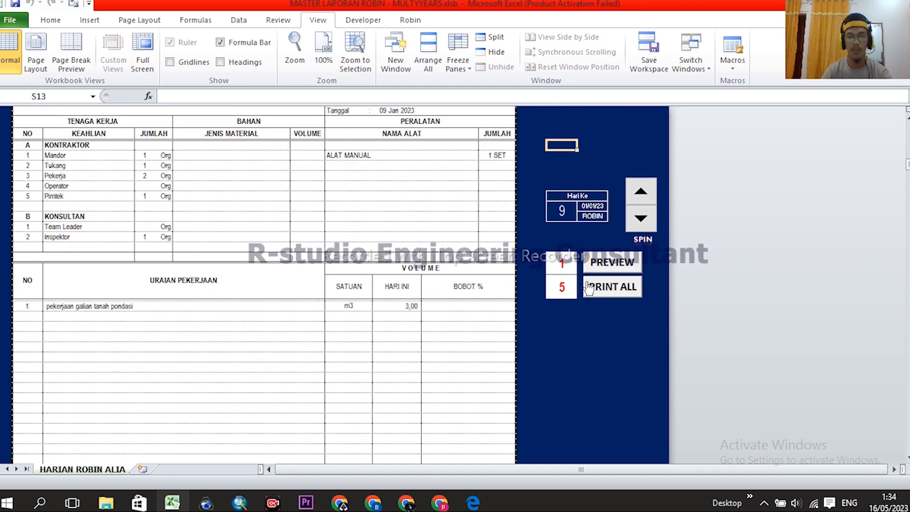
{"action": "left_click", "coordinate": [561, 262]}
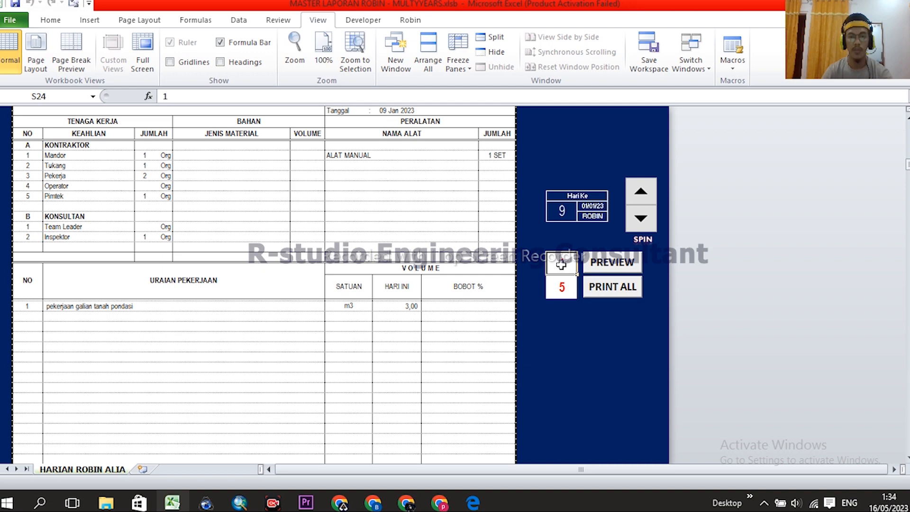
{"action": "left_click", "coordinate": [564, 287]}
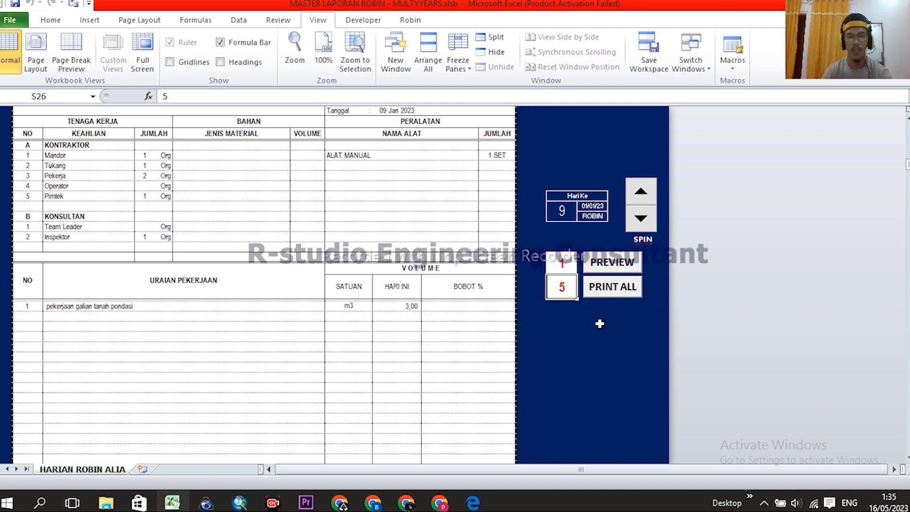
{"action": "scroll", "coordinate": [615, 319], "scroll_direction": "up", "scroll_amount": 2}
{"action": "scroll", "coordinate": [621, 318], "scroll_direction": "down", "scroll_amount": 1}
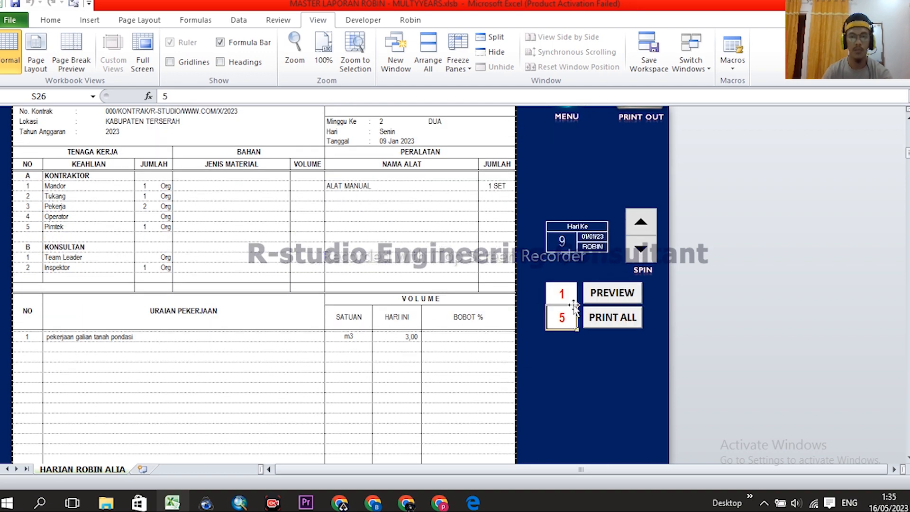
{"action": "type", "text": "100"}
{"action": "left_click", "coordinate": [580, 357]}
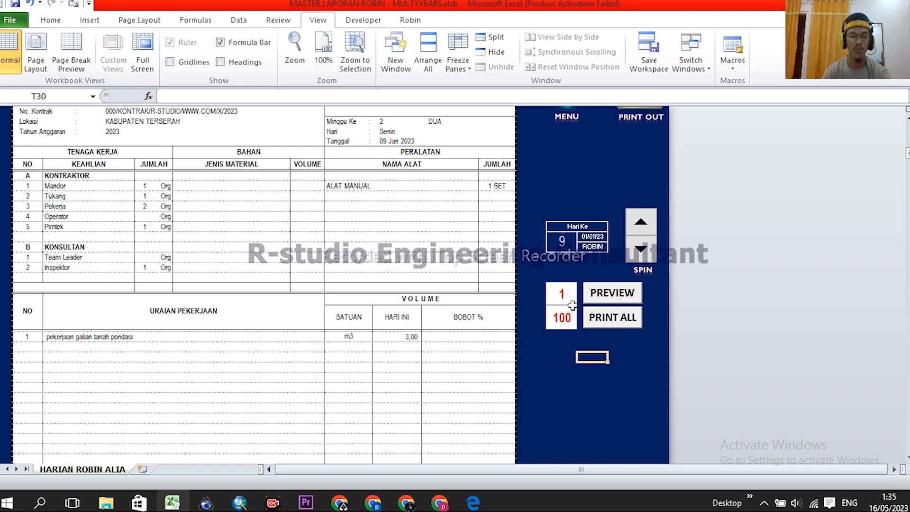
- Check that the print range now reads 1 to 100
{"action": "left_click", "coordinate": [558, 294]}
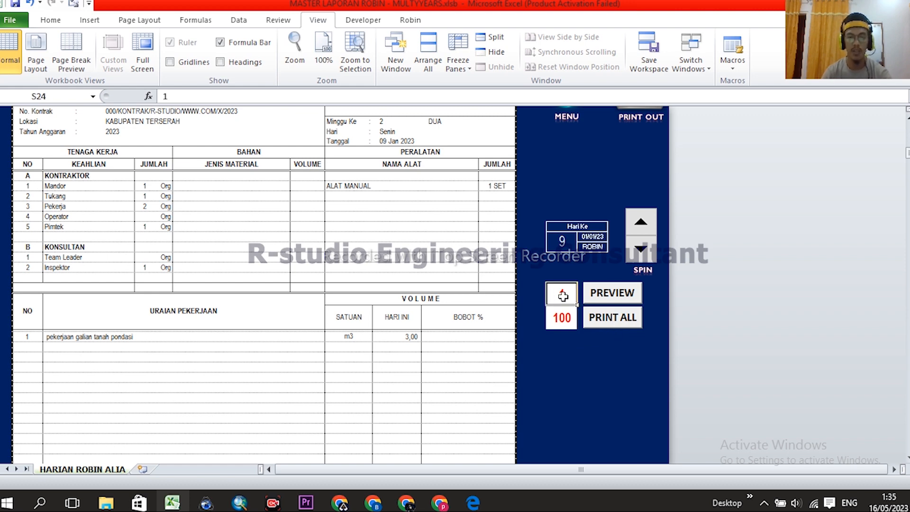
{"action": "left_click", "coordinate": [564, 319]}
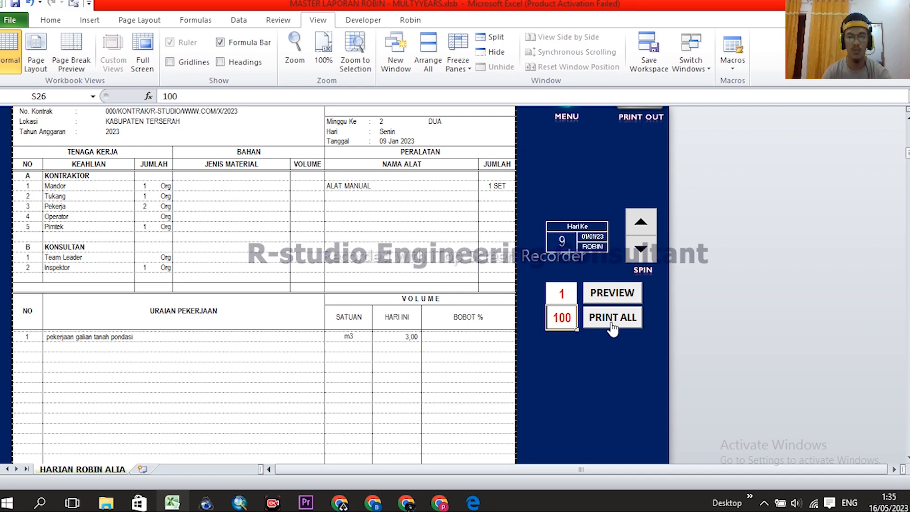
{"action": "left_click", "coordinate": [611, 355]}
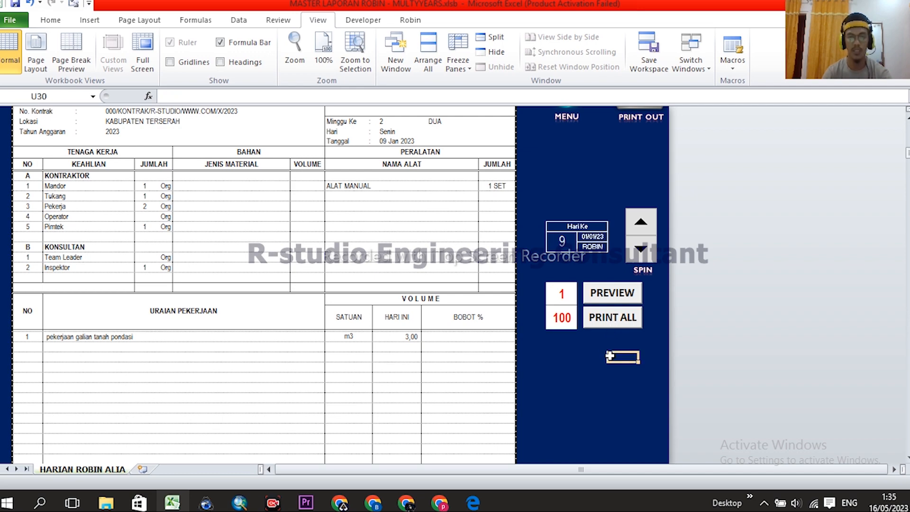
{"action": "scroll", "coordinate": [384, 294], "scroll_direction": "down", "scroll_amount": 4}
{"action": "scroll", "coordinate": [398, 305], "scroll_direction": "up", "scroll_amount": 3}
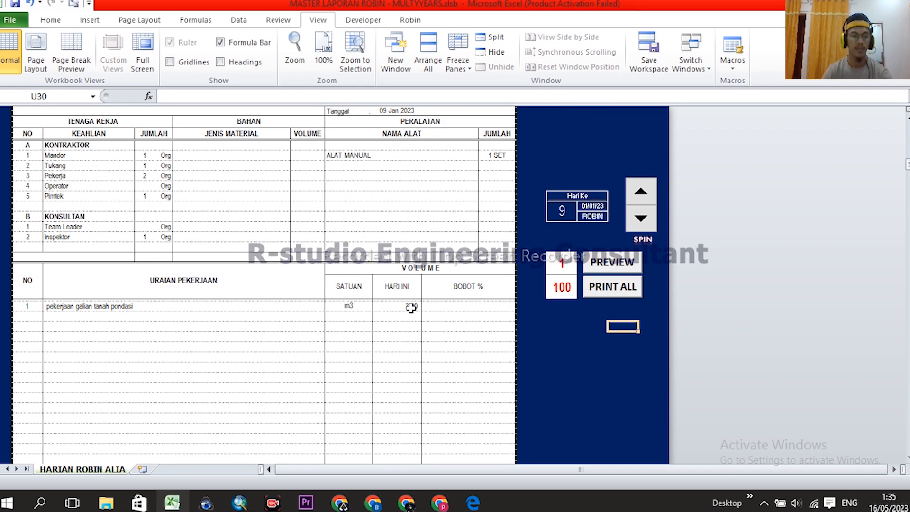
{"action": "scroll", "coordinate": [471, 302], "scroll_direction": "down", "scroll_amount": 3}
{"action": "scroll", "coordinate": [476, 304], "scroll_direction": "up", "scroll_amount": 6}
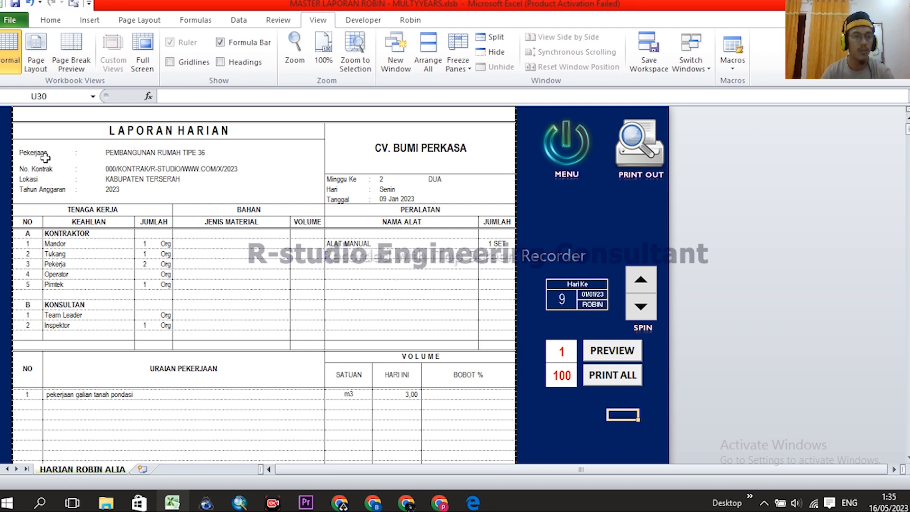
- Select the project header block, then visit the INPUT sheet via MENU and return to HARIAN
{"action": "left_click_drag", "start_coordinate": [24, 153], "coordinate": [131, 189]}
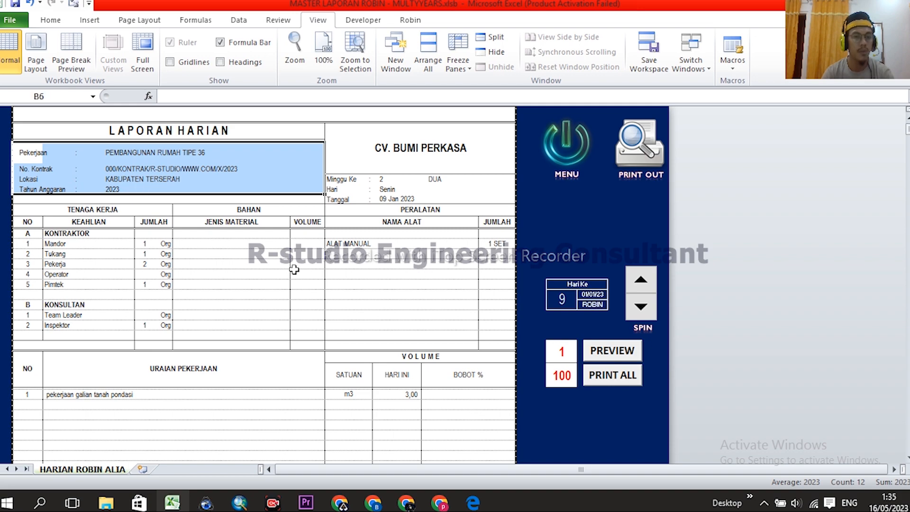
{"action": "left_click", "coordinate": [567, 148]}
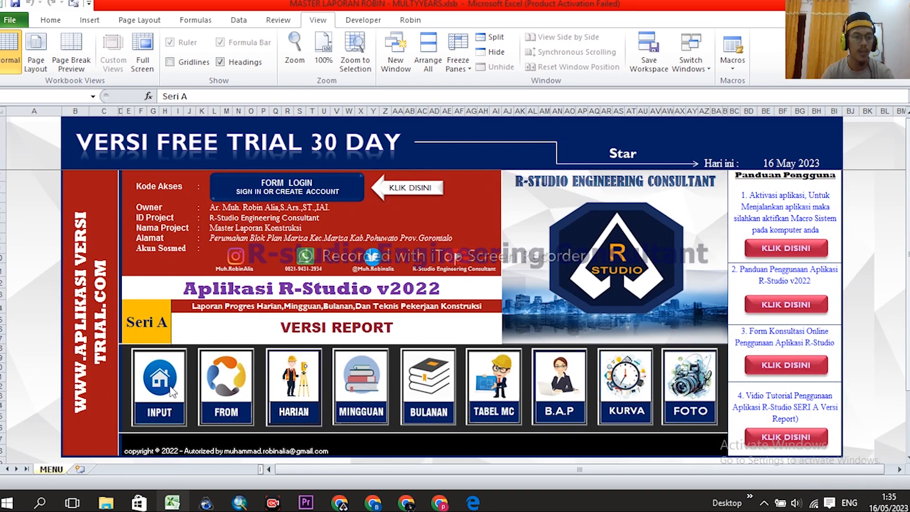
{"action": "left_click", "coordinate": [170, 388]}
{"action": "left_click", "coordinate": [600, 165]}
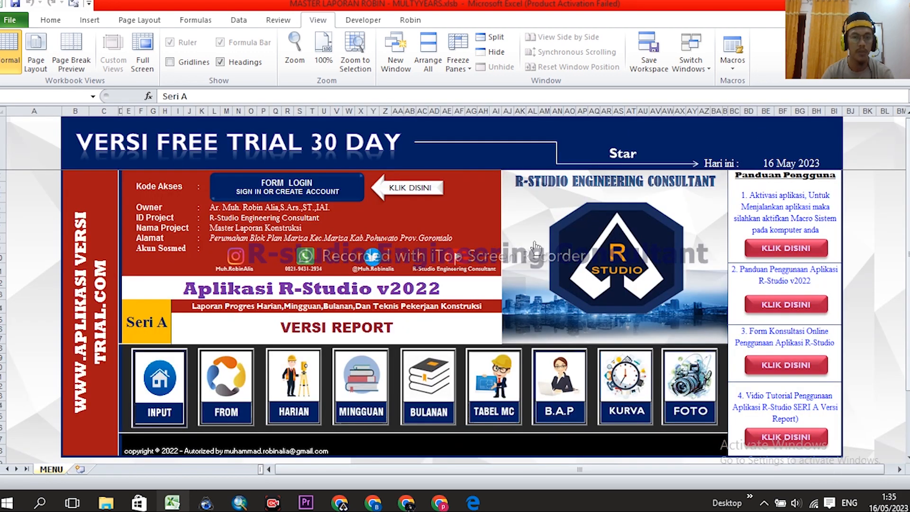
{"action": "left_click", "coordinate": [306, 379]}
{"action": "scroll", "coordinate": [421, 247], "scroll_direction": "down", "scroll_amount": 10}
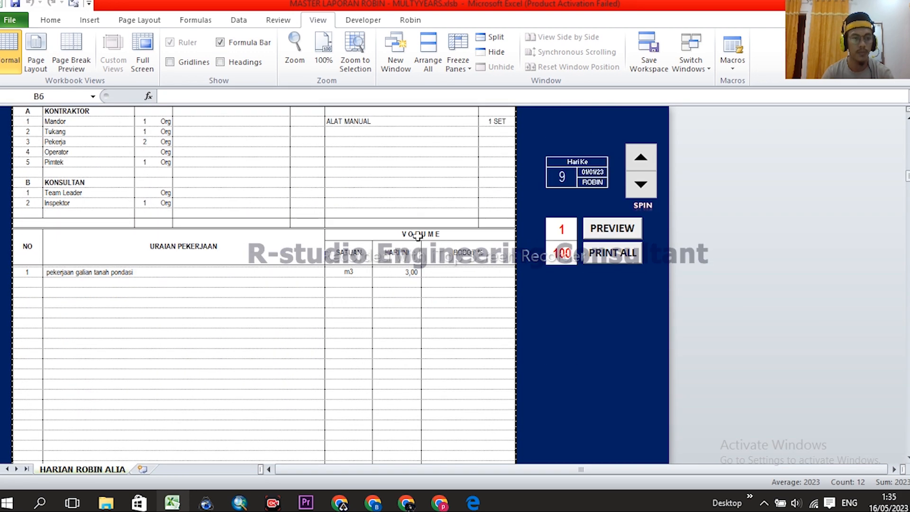
{"action": "scroll", "coordinate": [422, 247], "scroll_direction": "down", "scroll_amount": 2}
{"action": "scroll", "coordinate": [423, 261], "scroll_direction": "up", "scroll_amount": 12}
{"action": "left_click", "coordinate": [424, 275]}
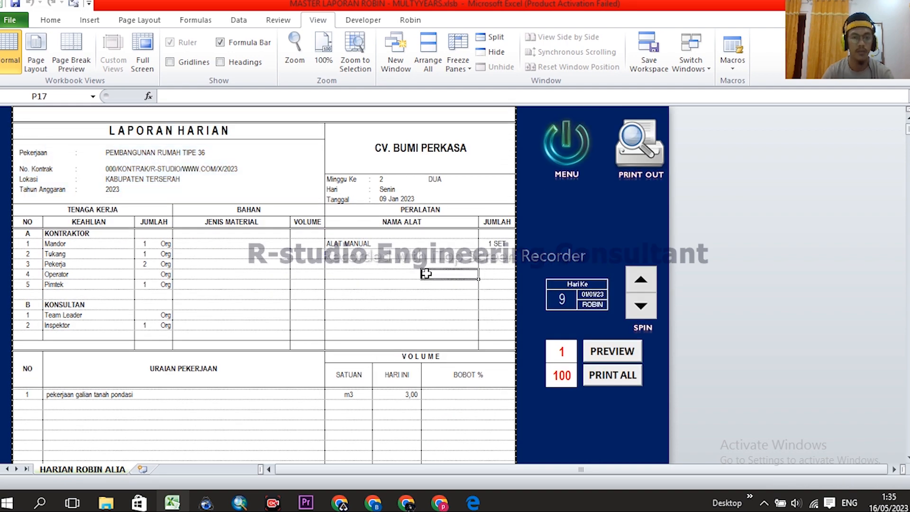
- Turn on row and column headings to locate the BOBOT % column
{"action": "left_click", "coordinate": [440, 401]}
{"action": "left_click", "coordinate": [493, 399]}
{"action": "left_click", "coordinate": [451, 399]}
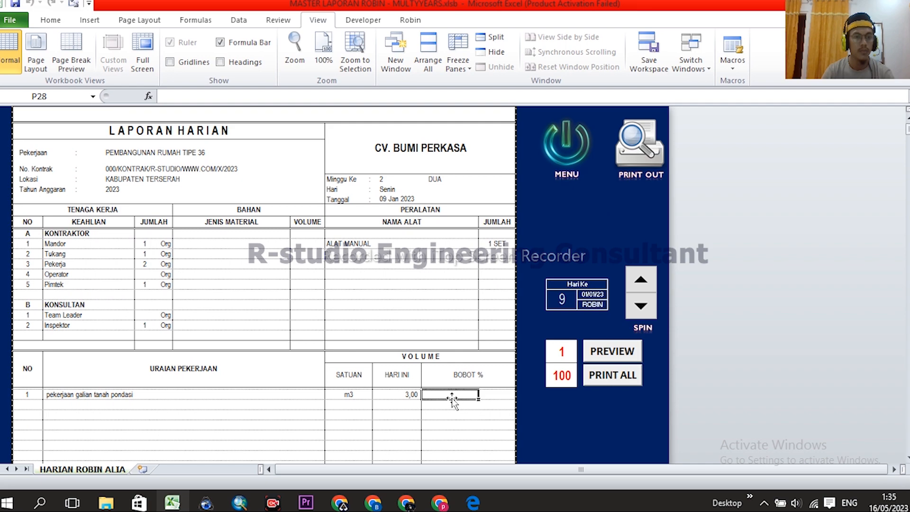
{"action": "scroll", "coordinate": [463, 224], "scroll_direction": "down", "scroll_amount": 2}
{"action": "scroll", "coordinate": [455, 223], "scroll_direction": "up", "scroll_amount": 2}
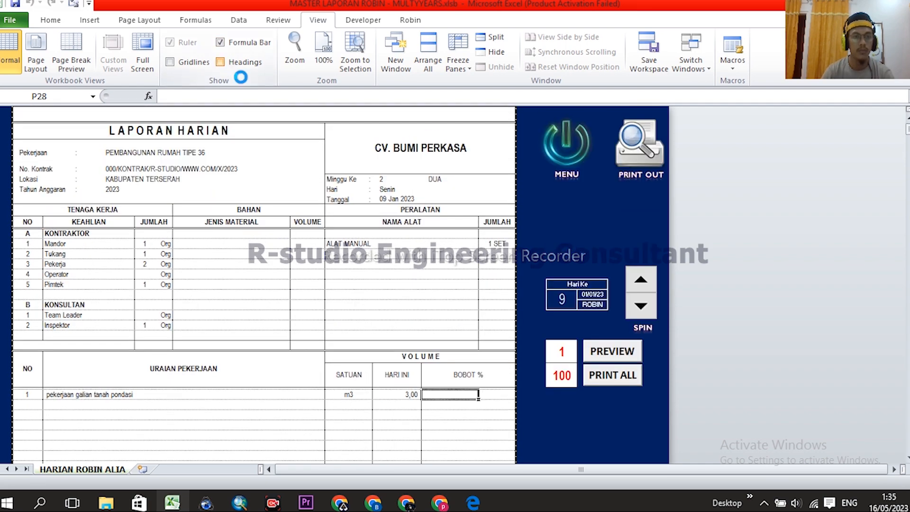
{"action": "left_click", "coordinate": [240, 63]}
{"action": "left_click", "coordinate": [460, 110]}
- Try editing BOBOT % cell P28, dismiss the protected-sheet warning, and inspect the job row's cells
{"action": "left_click", "coordinate": [460, 400]}
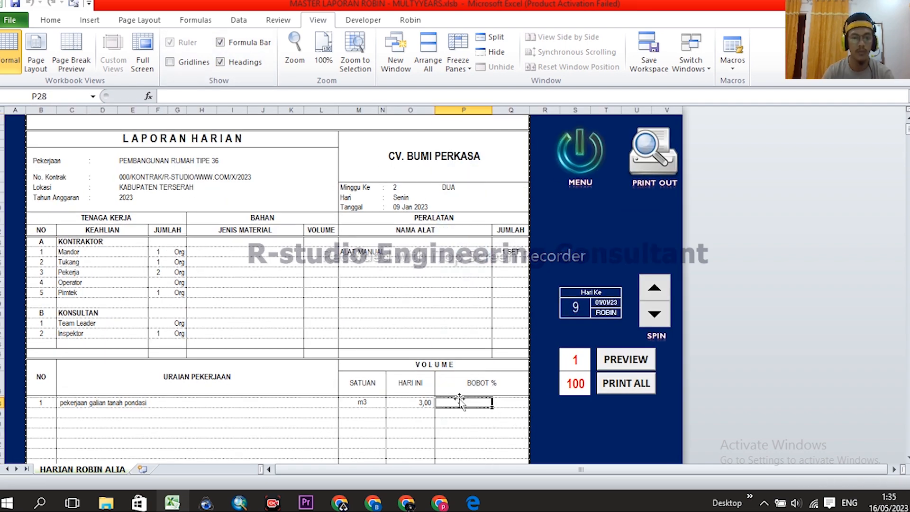
{"action": "double_click", "coordinate": [461, 403]}
{"action": "left_click", "coordinate": [463, 291]}
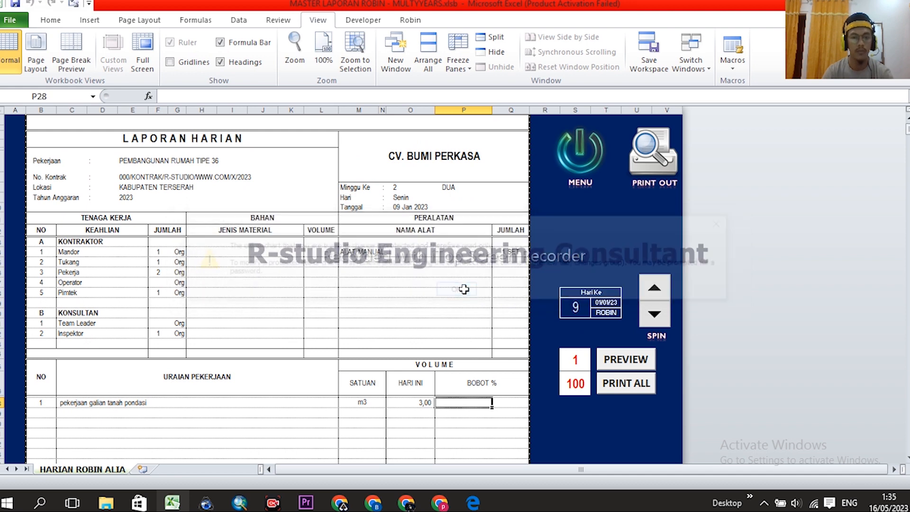
{"action": "scroll", "coordinate": [462, 305], "scroll_direction": "down", "scroll_amount": 1}
{"action": "left_click", "coordinate": [357, 377]}
{"action": "left_click", "coordinate": [410, 379]}
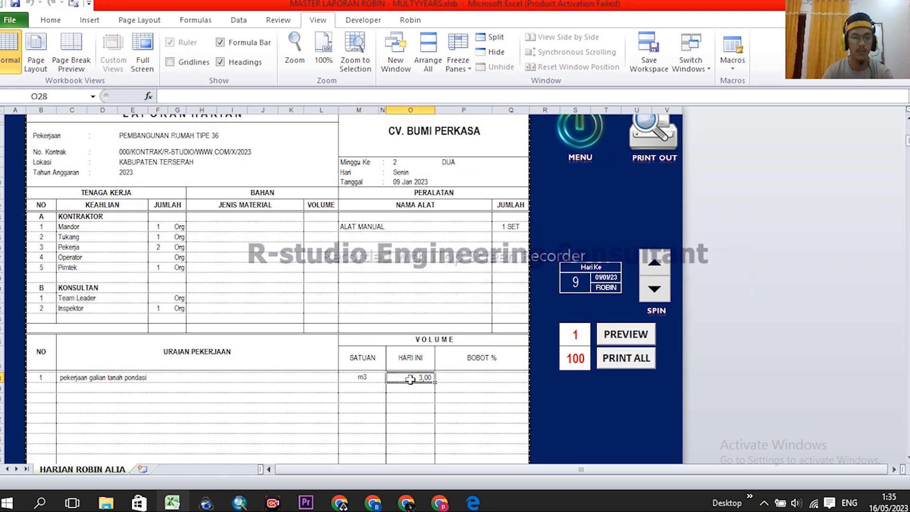
{"action": "left_click", "coordinate": [455, 377]}
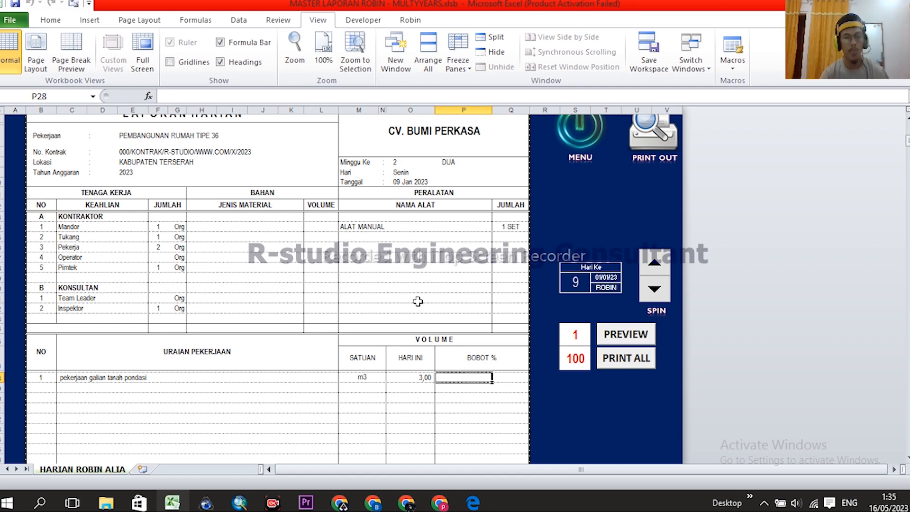
{"action": "scroll", "coordinate": [445, 306], "scroll_direction": "down", "scroll_amount": 8}
{"action": "scroll", "coordinate": [450, 315], "scroll_direction": "up", "scroll_amount": 8}
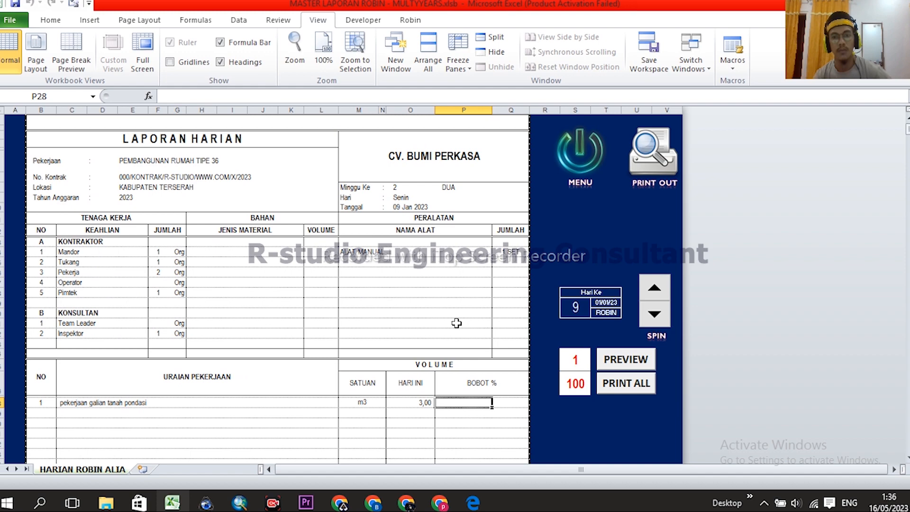
- Open the MINGGUAN weekly progress report from the MENU dashboard
{"action": "left_click", "coordinate": [580, 154]}
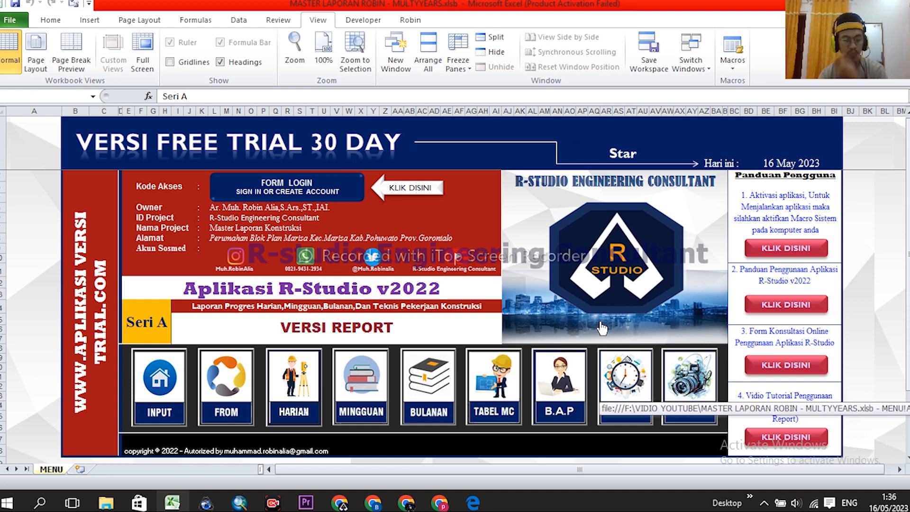
{"action": "scroll", "coordinate": [413, 300], "scroll_direction": "down", "scroll_amount": 1}
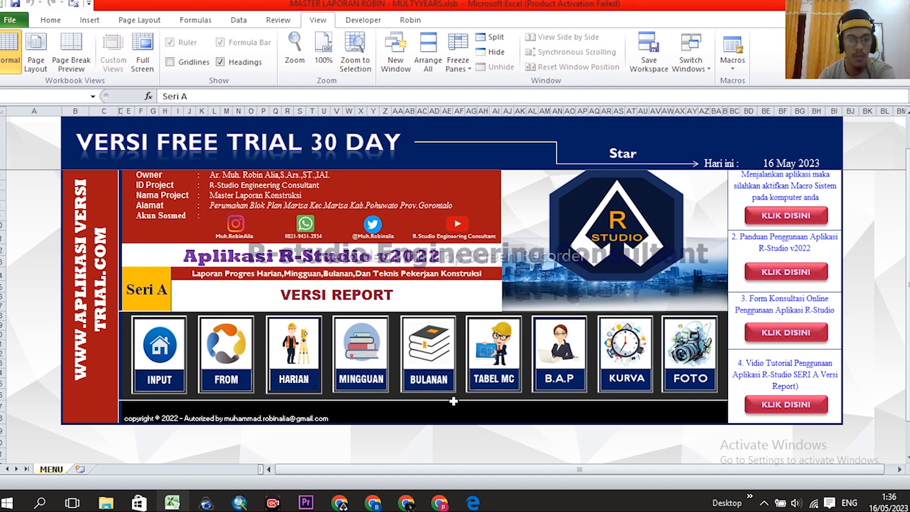
{"action": "left_click", "coordinate": [366, 353]}
{"action": "scroll", "coordinate": [544, 350], "scroll_direction": "down", "scroll_amount": 5}
{"action": "scroll", "coordinate": [544, 350], "scroll_direction": "up", "scroll_amount": 8}
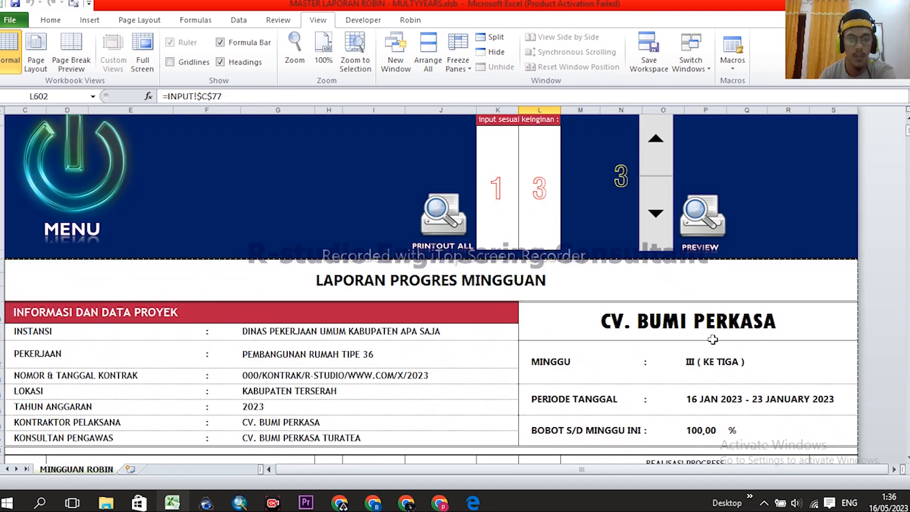
{"action": "scroll", "coordinate": [701, 347], "scroll_direction": "down", "scroll_amount": 4}
{"action": "scroll", "coordinate": [720, 325], "scroll_direction": "up", "scroll_amount": 5}
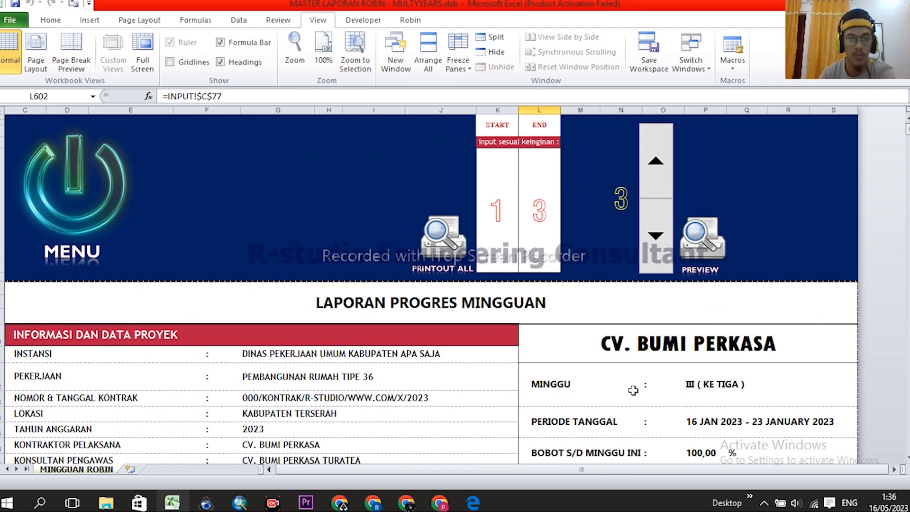
{"action": "scroll", "coordinate": [619, 343], "scroll_direction": "down", "scroll_amount": 3}
{"action": "scroll", "coordinate": [618, 342], "scroll_direction": "up", "scroll_amount": 3}
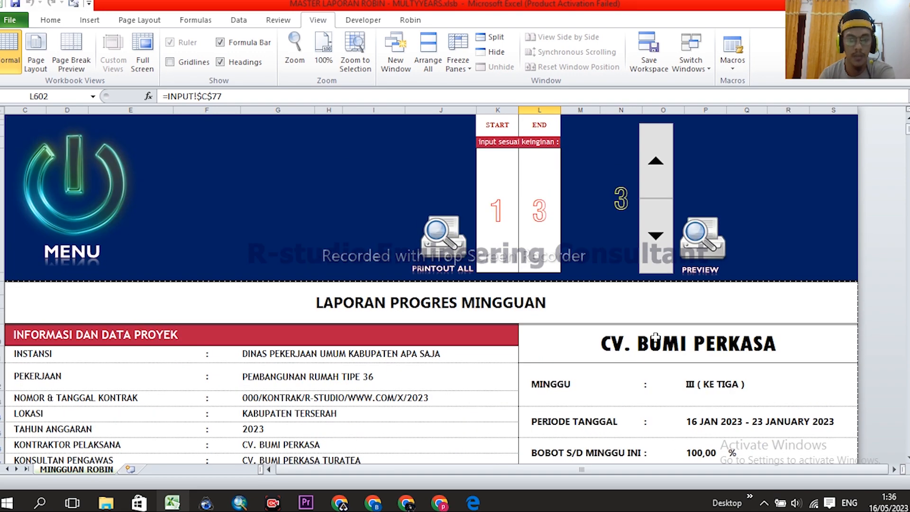
- Step the weekly report between weeks II and V, ending on week V, then return to MENU
{"action": "left_click", "coordinate": [650, 157]}
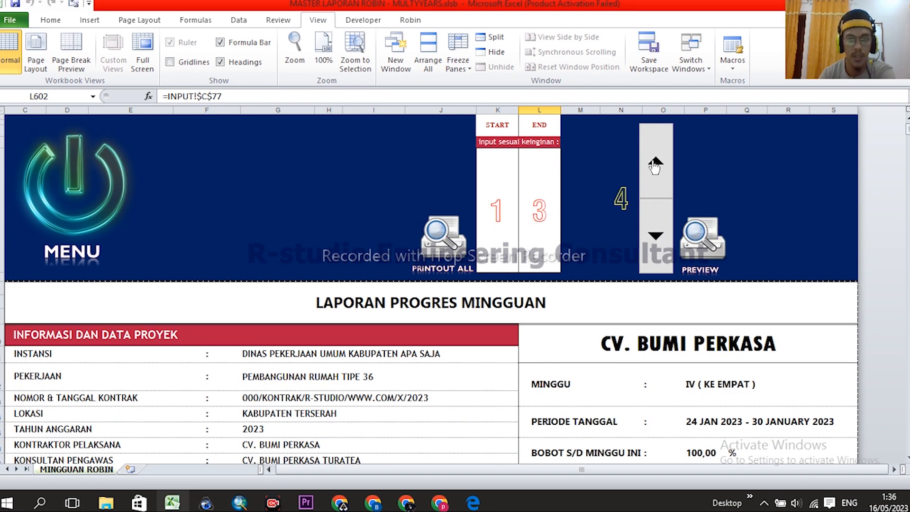
{"action": "left_click", "coordinate": [652, 160]}
{"action": "left_click", "coordinate": [656, 236]}
{"action": "left_click", "coordinate": [656, 237]}
{"action": "left_click", "coordinate": [655, 236]}
{"action": "left_click", "coordinate": [655, 163]}
{"action": "left_click", "coordinate": [656, 163]}
{"action": "left_click", "coordinate": [656, 162]}
{"action": "scroll", "coordinate": [710, 308], "scroll_direction": "down", "scroll_amount": 3}
{"action": "scroll", "coordinate": [474, 284], "scroll_direction": "up", "scroll_amount": 3}
{"action": "left_click", "coordinate": [102, 205]}
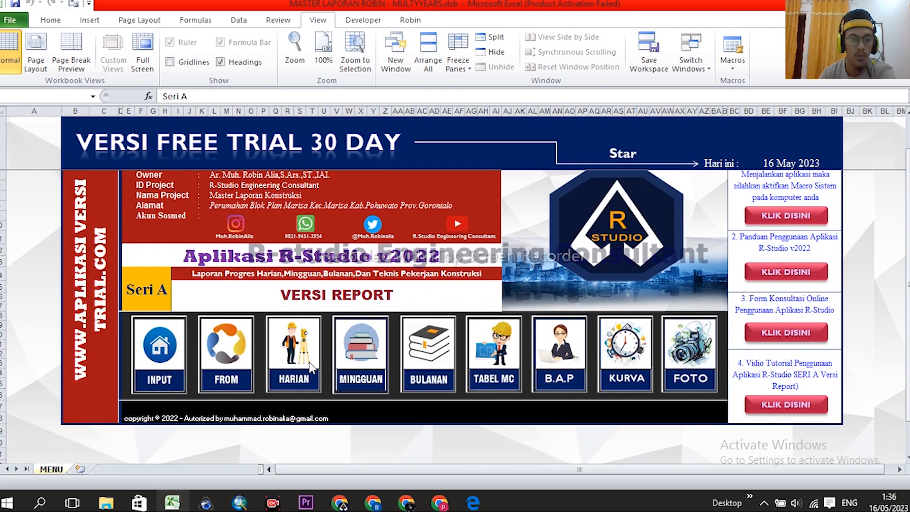
{"action": "left_click", "coordinate": [232, 349]}
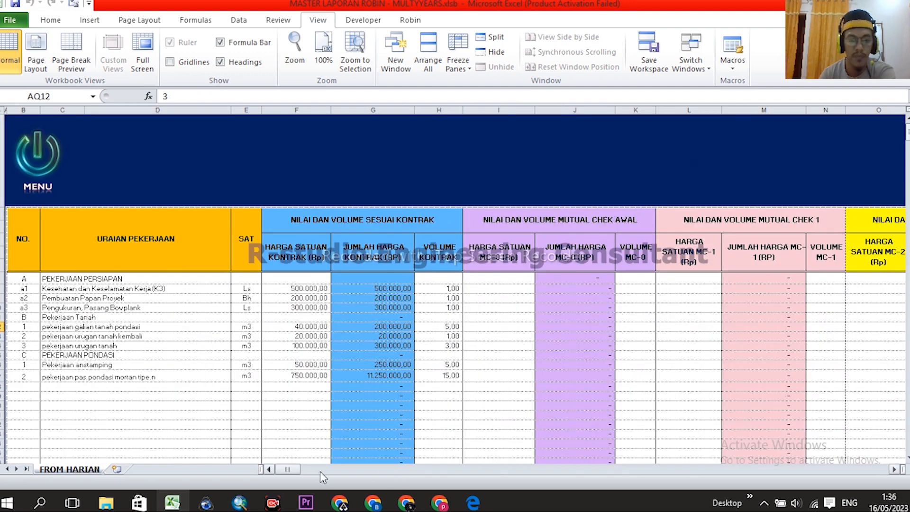
{"action": "left_click_drag", "start_coordinate": [283, 470], "coordinate": [351, 467]}
{"action": "left_click", "coordinate": [421, 375]}
{"action": "left_click", "coordinate": [431, 344]}
{"action": "left_click", "coordinate": [426, 376]}
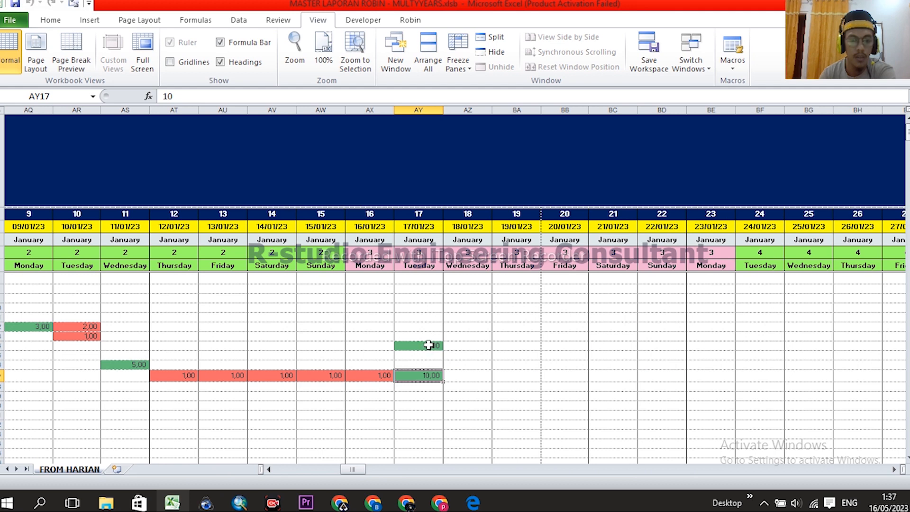
{"action": "left_click_drag", "start_coordinate": [422, 116], "coordinate": [468, 109]}
{"action": "left_click", "coordinate": [564, 355]}
{"action": "left_click", "coordinate": [727, 371]}
{"action": "left_click", "coordinate": [417, 376]}
{"action": "left_click", "coordinate": [433, 347]}
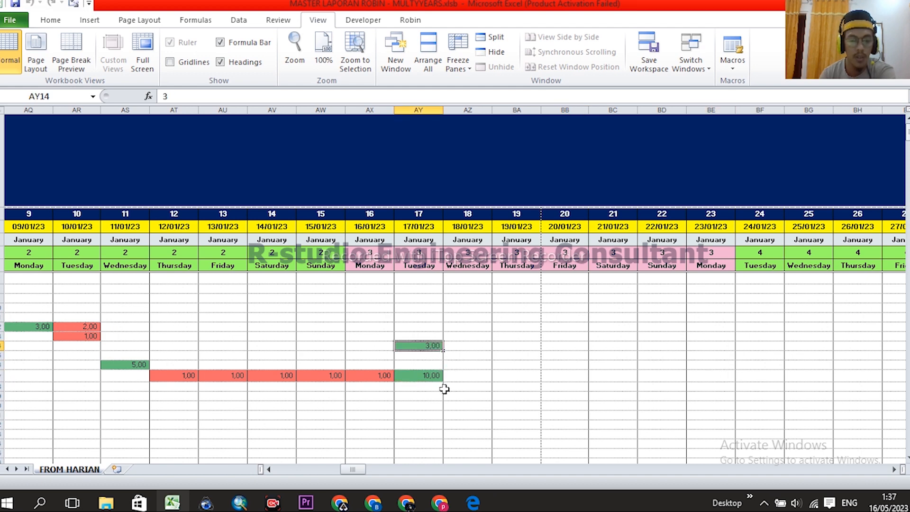
{"action": "left_click", "coordinate": [431, 377]}
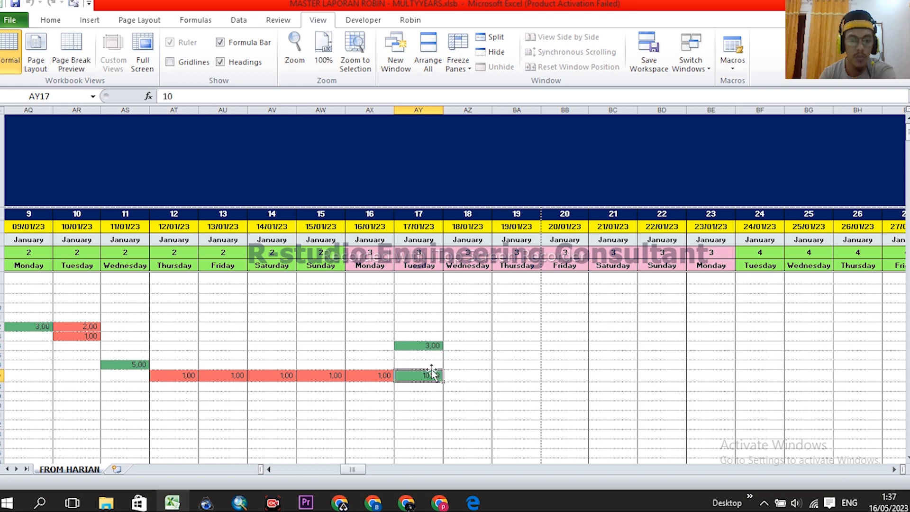
{"action": "left_click", "coordinate": [428, 345]}
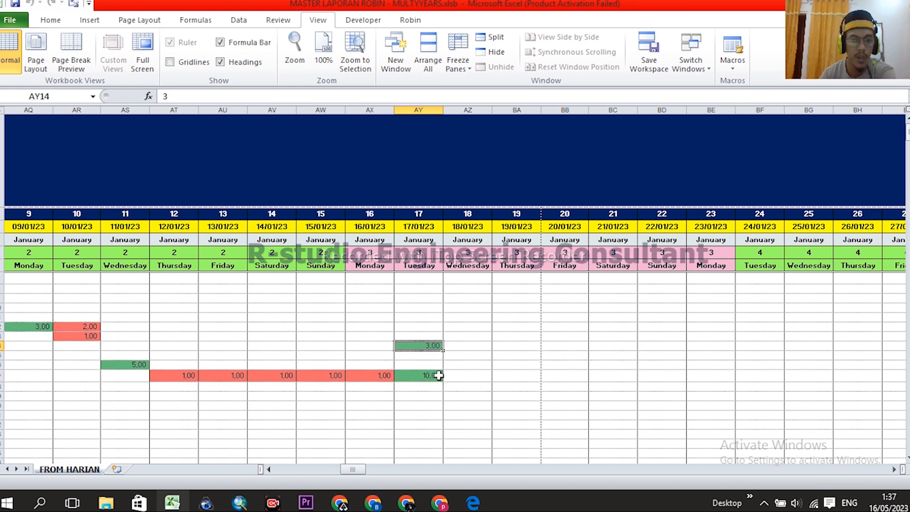
{"action": "left_click", "coordinate": [433, 377]}
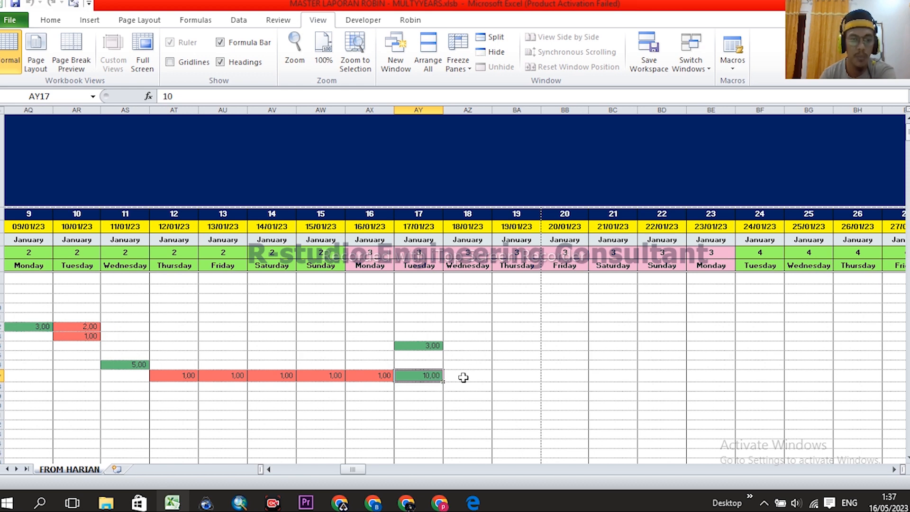
{"action": "left_click", "coordinate": [421, 348]}
{"action": "left_click", "coordinate": [582, 336]}
{"action": "scroll", "coordinate": [575, 326], "scroll_direction": "down", "scroll_amount": 1}
{"action": "scroll", "coordinate": [574, 319], "scroll_direction": "left", "scroll_amount": 3}
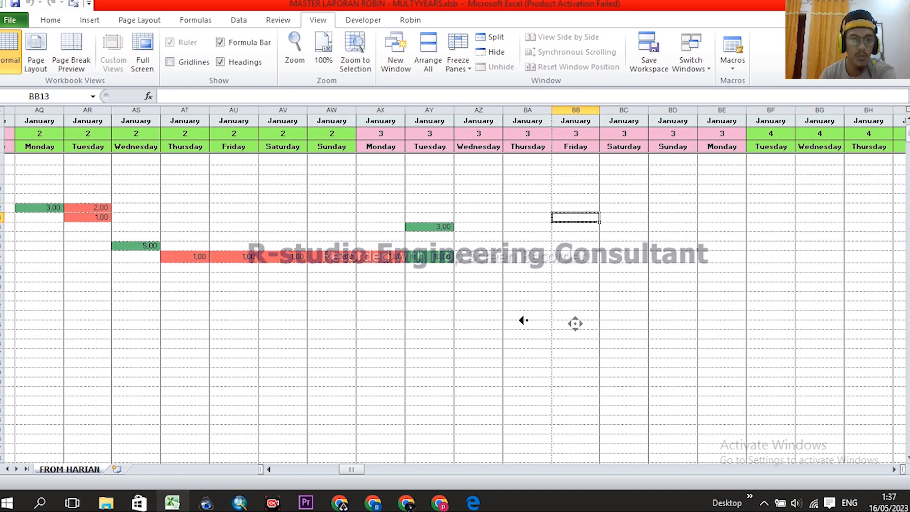
{"action": "scroll", "coordinate": [575, 319], "scroll_direction": "up", "scroll_amount": 1}
{"action": "scroll", "coordinate": [580, 323], "scroll_direction": "down", "scroll_amount": 1}
{"action": "scroll", "coordinate": [586, 319], "scroll_direction": "up", "scroll_amount": 1}
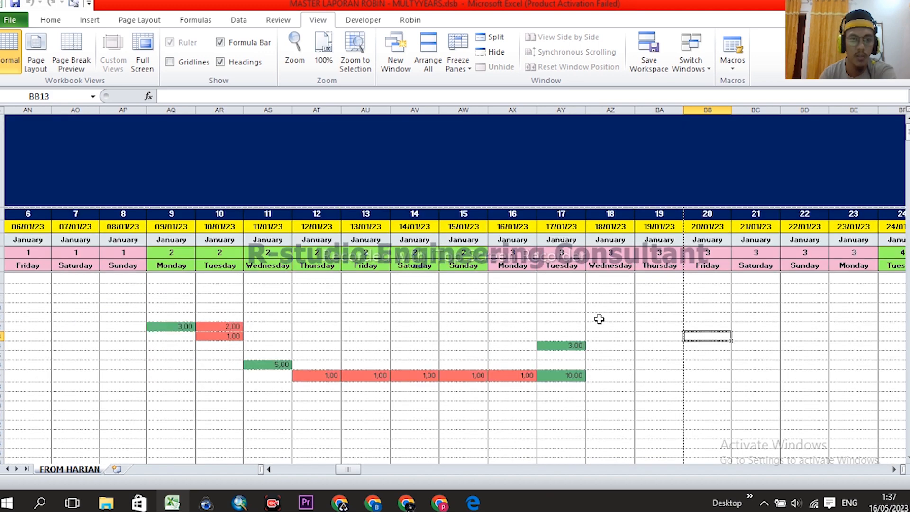
{"action": "left_click", "coordinate": [614, 345]}
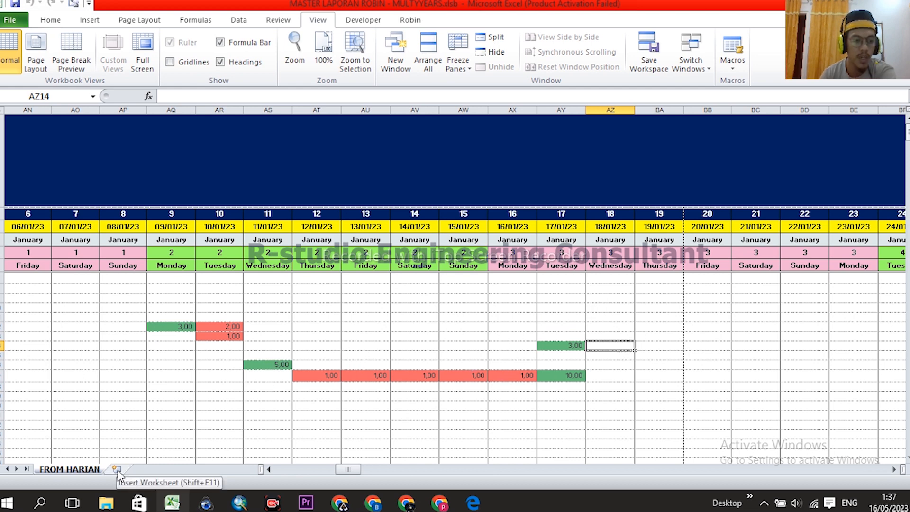
- Insert a blank worksheet, Sheet1, and select a few cells on it
{"action": "left_click", "coordinate": [117, 469]}
{"action": "left_click", "coordinate": [109, 223]}
{"action": "left_click_drag", "start_coordinate": [119, 148], "coordinate": [532, 322]}
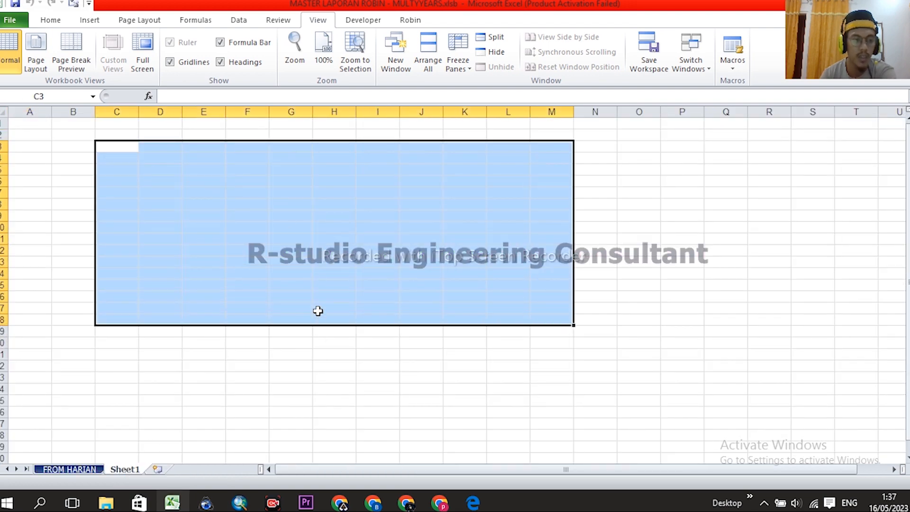
{"action": "left_click", "coordinate": [316, 267]}
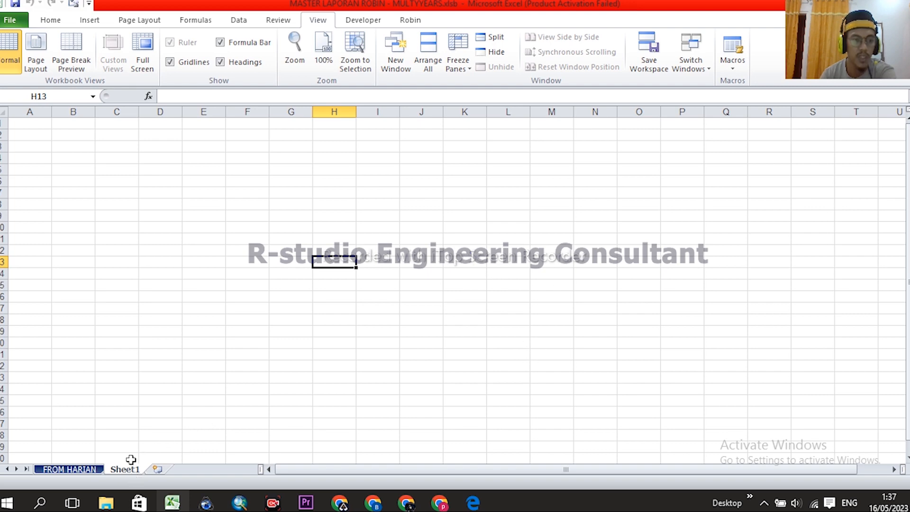
{"action": "left_click", "coordinate": [438, 192]}
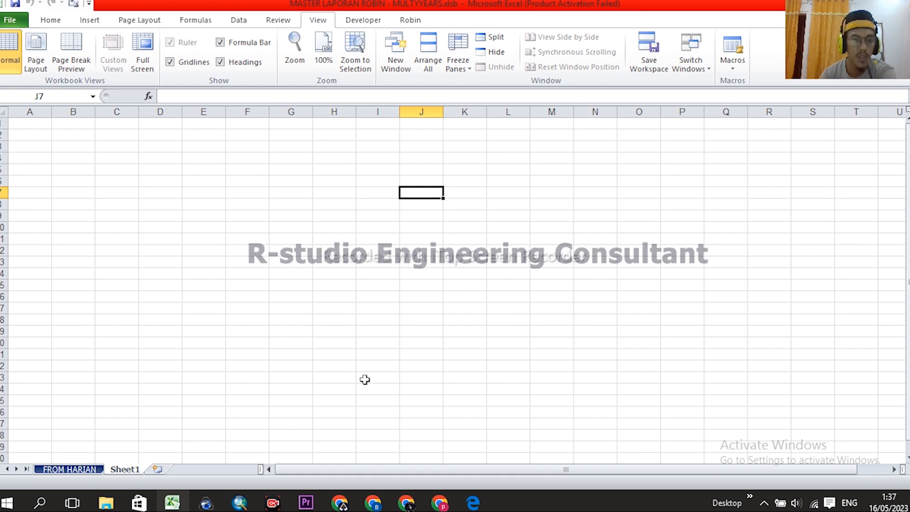
- Delete Sheet1 from the workbook again
{"action": "right_click", "coordinate": [120, 470]}
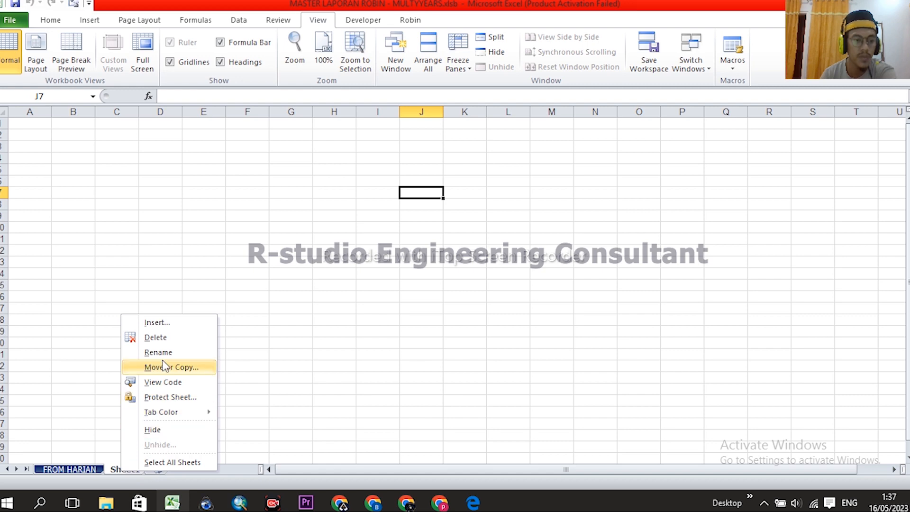
{"action": "left_click", "coordinate": [157, 339]}
{"action": "left_click", "coordinate": [429, 283]}
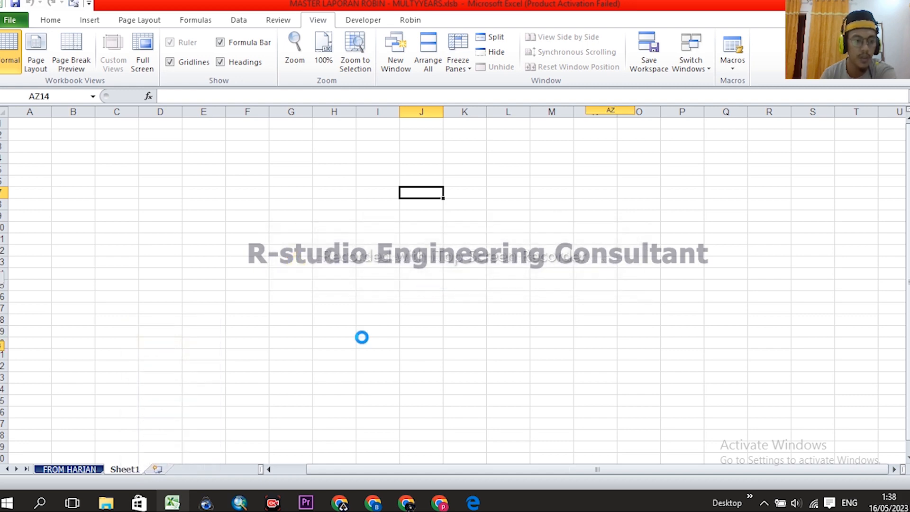
- Pan the FROM HARIAN grid back to the work item columns, then return to the MENU dashboard
{"action": "left_click", "coordinate": [505, 310]}
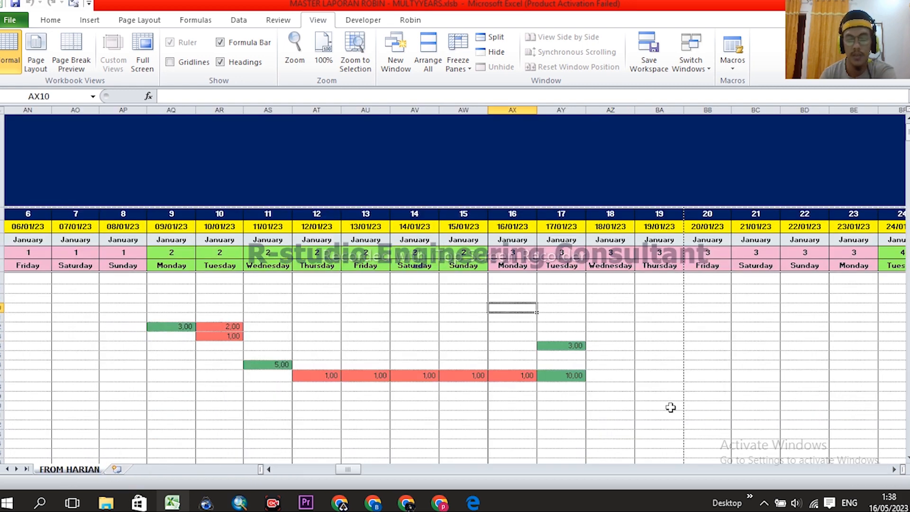
{"action": "scroll", "coordinate": [575, 351], "scroll_direction": "down", "scroll_amount": 2}
{"action": "scroll", "coordinate": [572, 353], "scroll_direction": "up", "scroll_amount": 2}
{"action": "middle_click", "coordinate": [577, 317]}
{"action": "middle_click", "coordinate": [602, 318]}
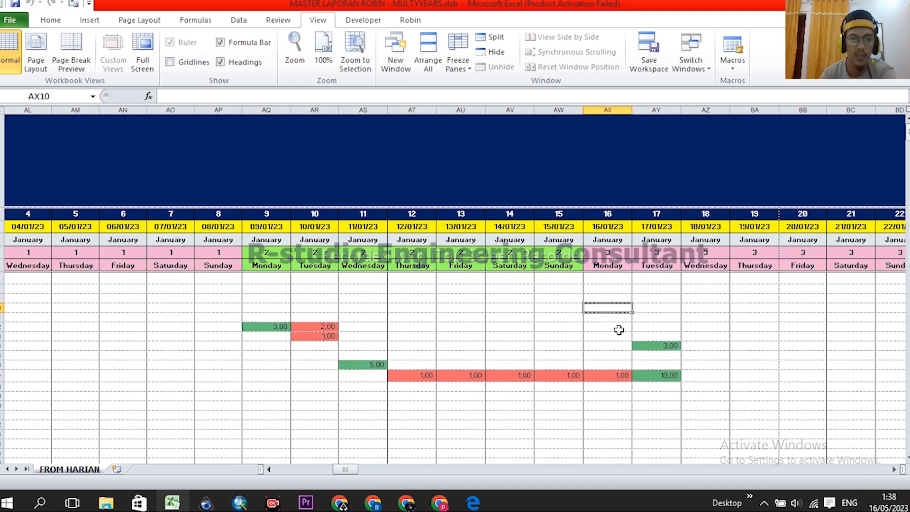
{"action": "middle_click", "coordinate": [627, 325]}
{"action": "middle_click", "coordinate": [601, 314]}
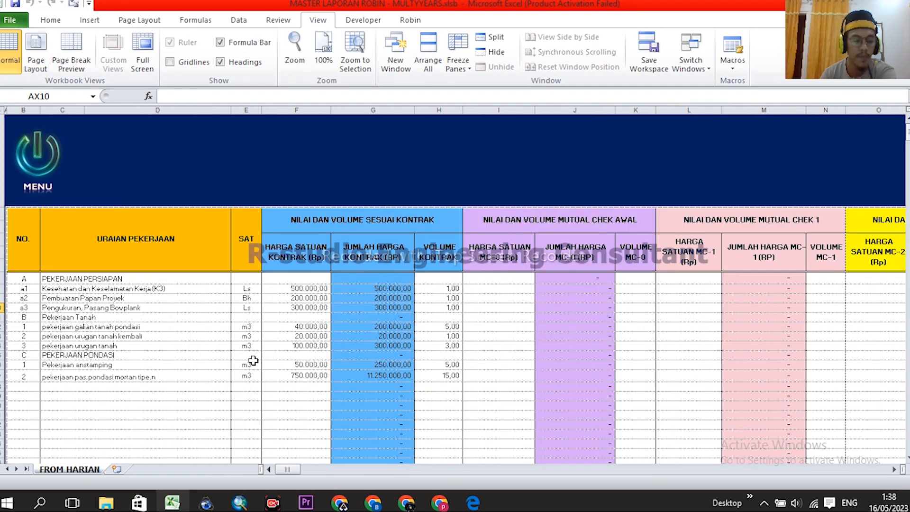
{"action": "left_click", "coordinate": [44, 160]}
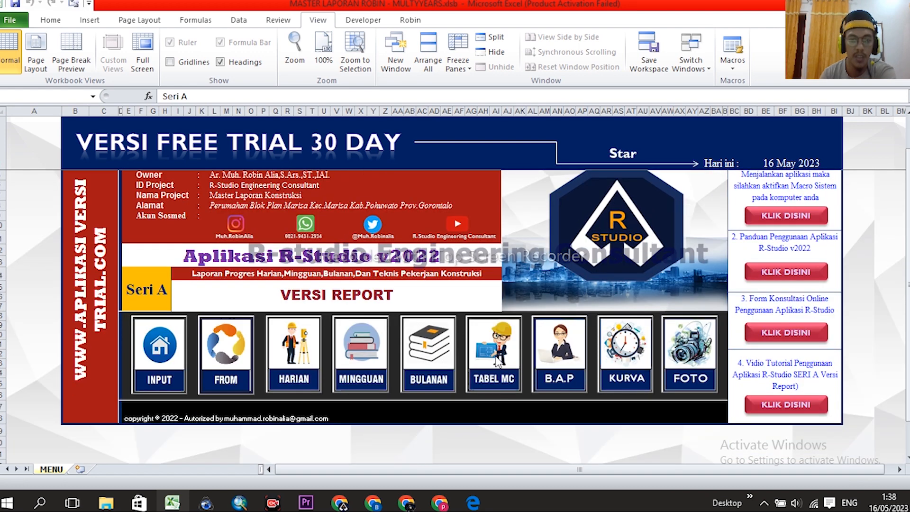
- Open the TABEL MUTUAL CHEK sheet and check the formula behind the VOLUME KONTRAK header
{"action": "left_click", "coordinate": [498, 362]}
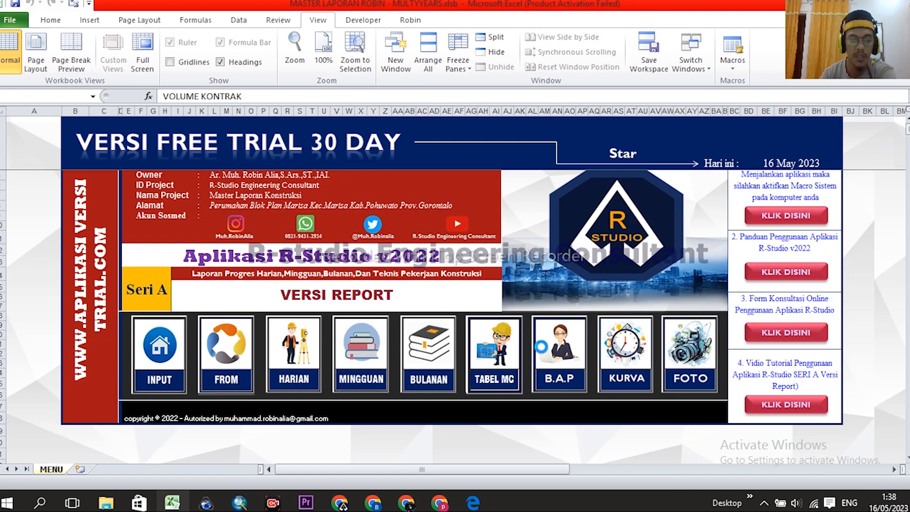
{"action": "scroll", "coordinate": [536, 349], "scroll_direction": "up", "scroll_amount": 1}
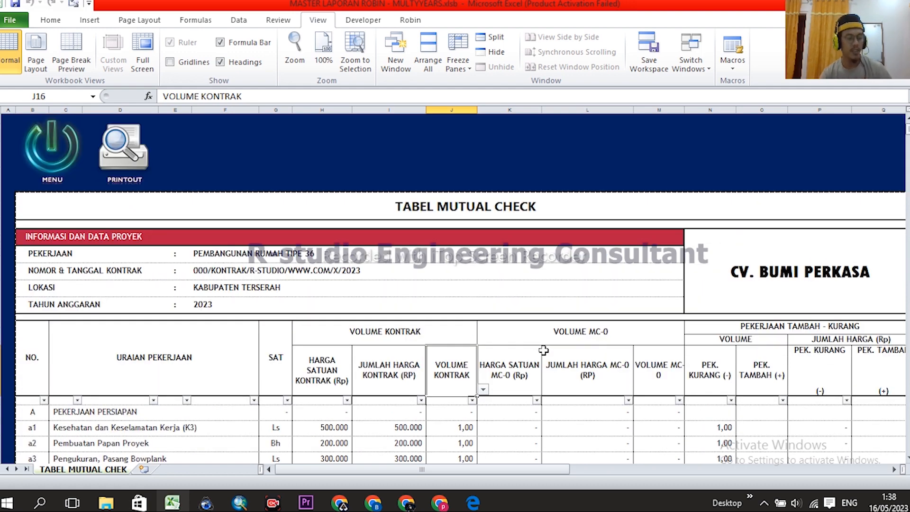
{"action": "scroll", "coordinate": [540, 346], "scroll_direction": "down", "scroll_amount": 1}
{"action": "left_click", "coordinate": [371, 224]}
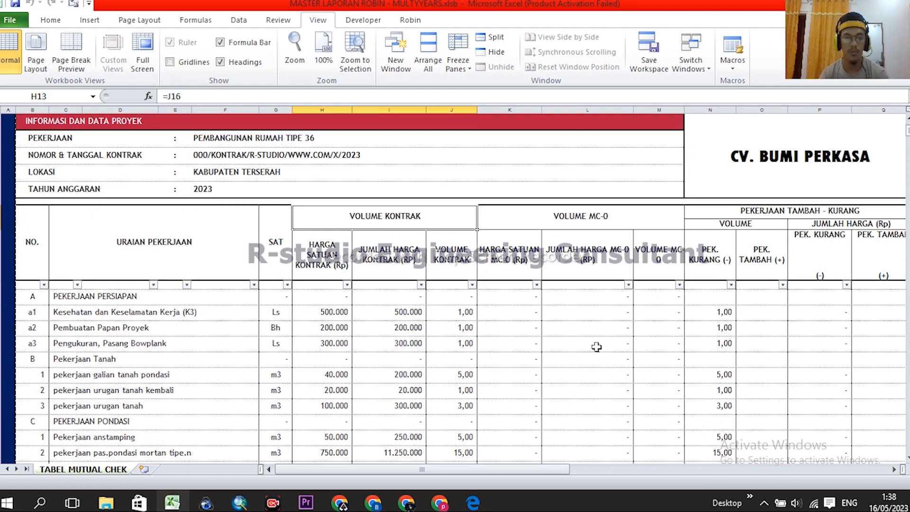
{"action": "scroll", "coordinate": [544, 328], "scroll_direction": "up", "scroll_amount": 1}
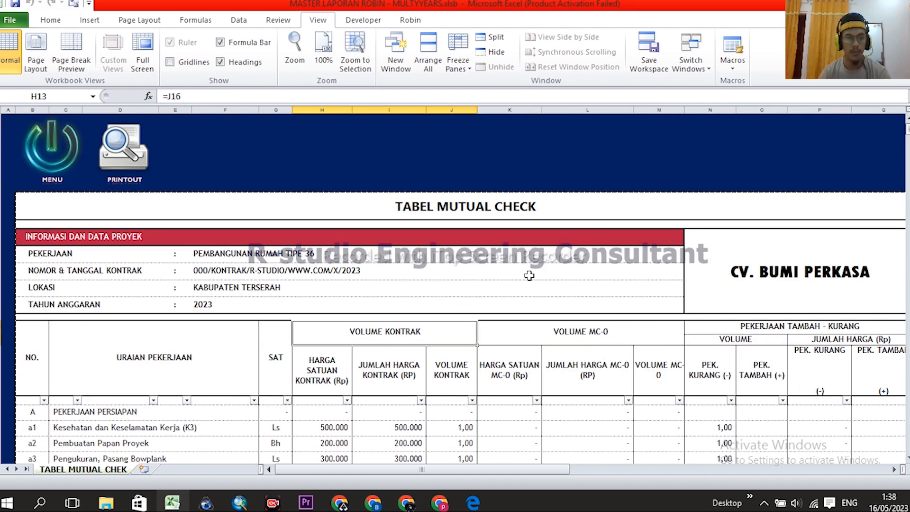
{"action": "scroll", "coordinate": [532, 273], "scroll_direction": "down", "scroll_amount": 1}
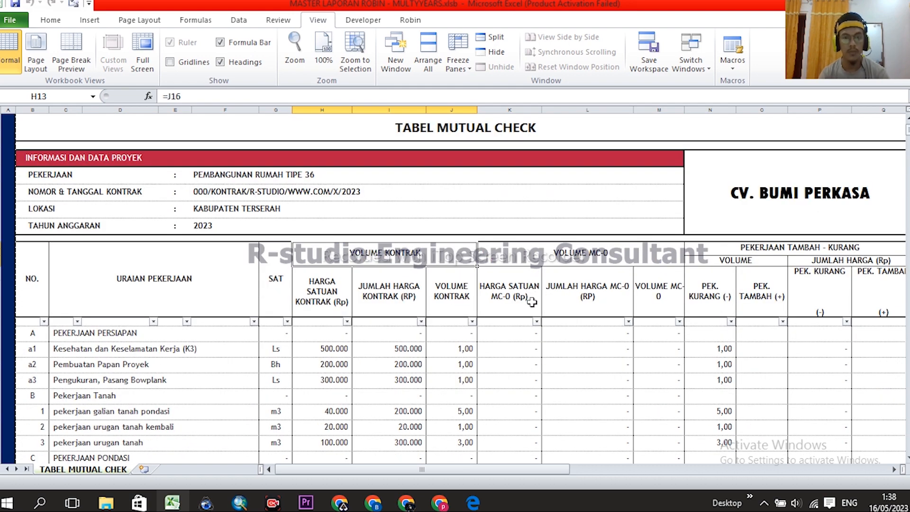
{"action": "scroll", "coordinate": [529, 304], "scroll_direction": "up", "scroll_amount": 1}
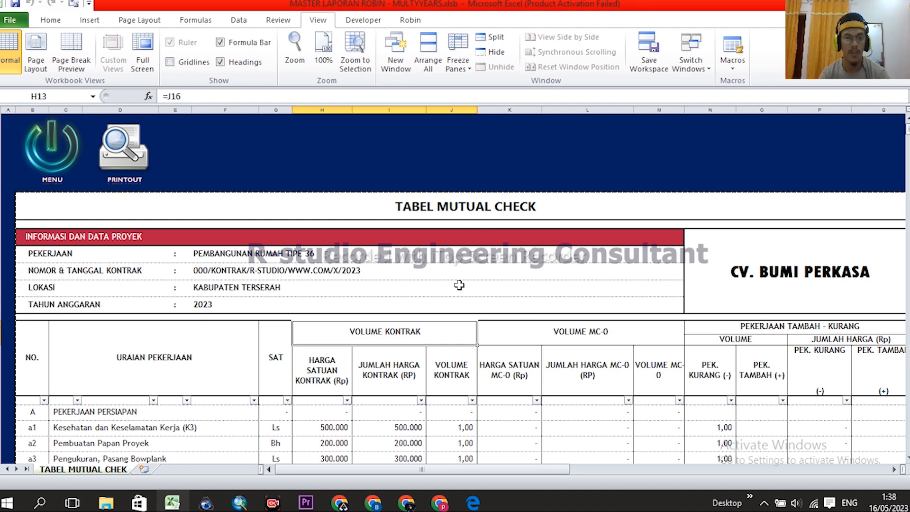
- Inspect VOLUME KONTRAK columns H–J and the 500.000, 300.000 and 200.000 price formulas
{"action": "left_click_drag", "start_coordinate": [323, 110], "coordinate": [451, 110]}
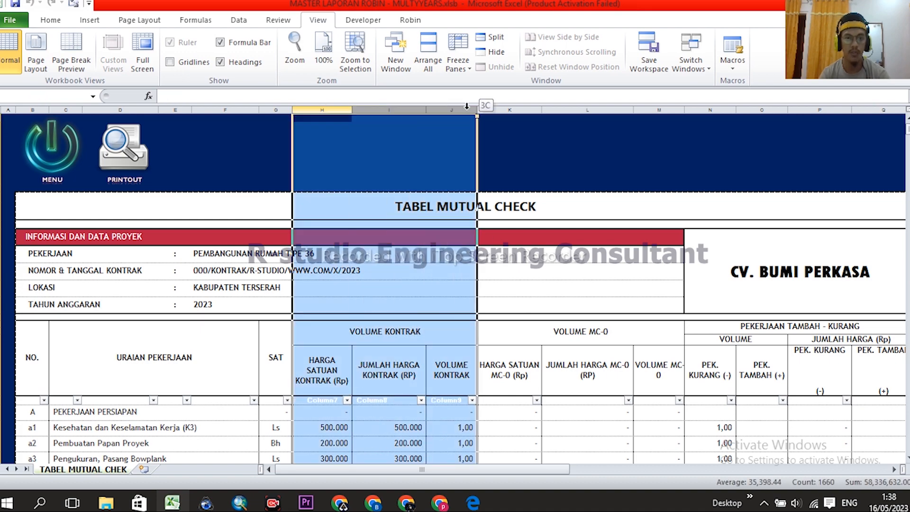
{"action": "scroll", "coordinate": [557, 283], "scroll_direction": "down", "scroll_amount": 1}
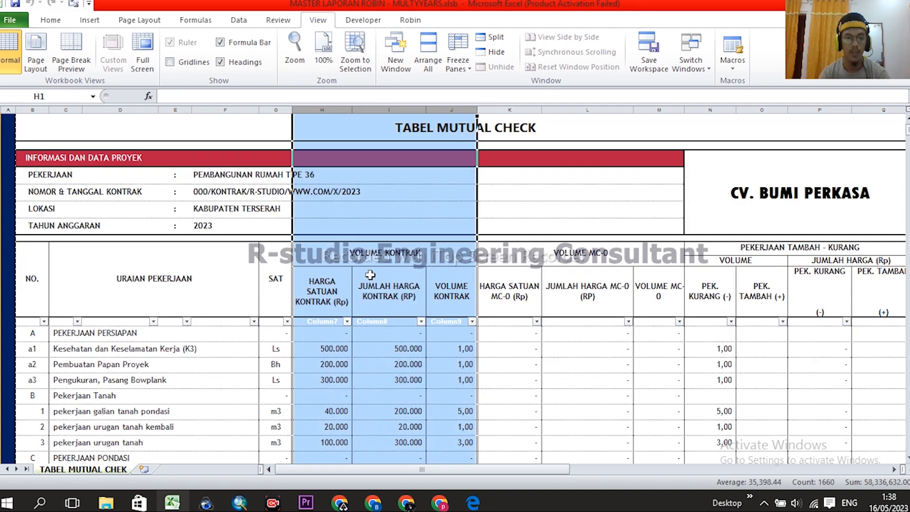
{"action": "left_click", "coordinate": [378, 256]}
{"action": "scroll", "coordinate": [412, 234], "scroll_direction": "down", "scroll_amount": 1}
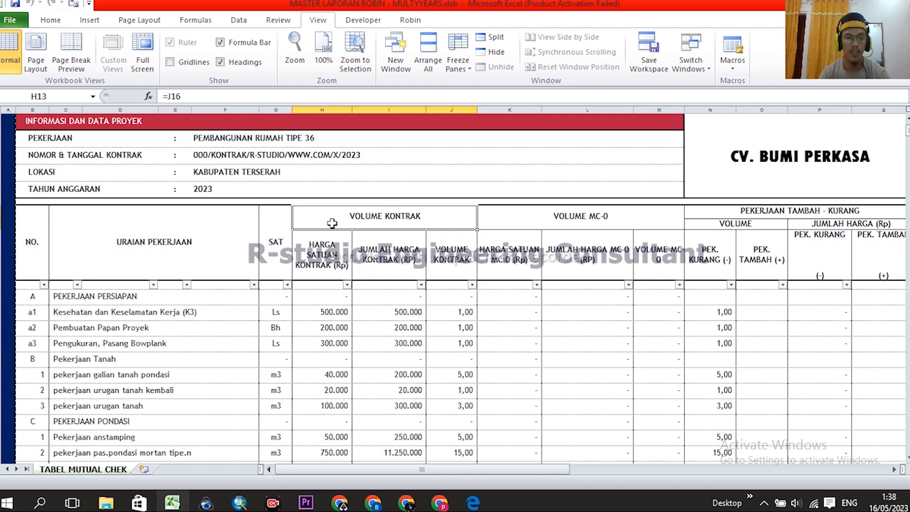
{"action": "left_click_drag", "start_coordinate": [326, 109], "coordinate": [438, 109]}
{"action": "scroll", "coordinate": [404, 277], "scroll_direction": "down", "scroll_amount": 1}
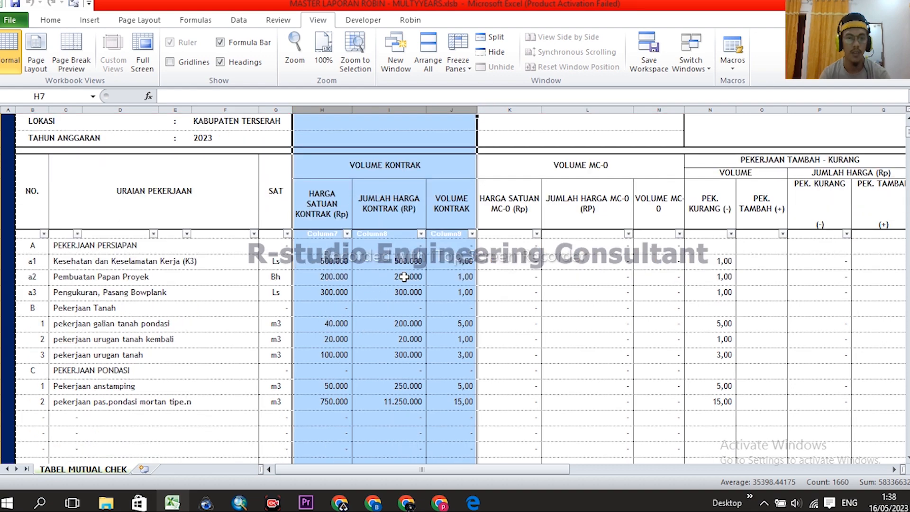
{"action": "left_click", "coordinate": [321, 258]}
{"action": "left_click", "coordinate": [335, 294]}
{"action": "left_click", "coordinate": [335, 279]}
- Inspect the VOLUME MC-0 columns K–M and the first MC-0 price formula
{"action": "scroll", "coordinate": [575, 306], "scroll_direction": "up", "scroll_amount": 1}
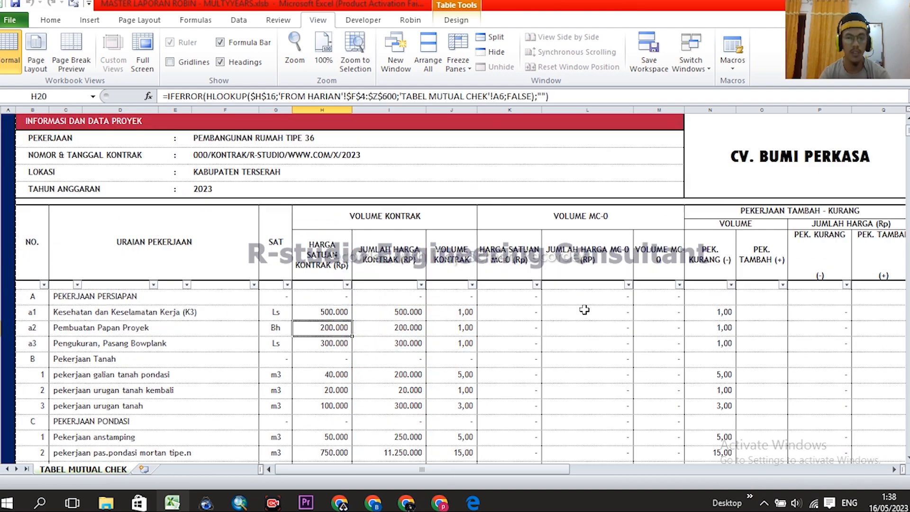
{"action": "left_click", "coordinate": [566, 215]}
{"action": "left_click_drag", "start_coordinate": [521, 109], "coordinate": [657, 110]}
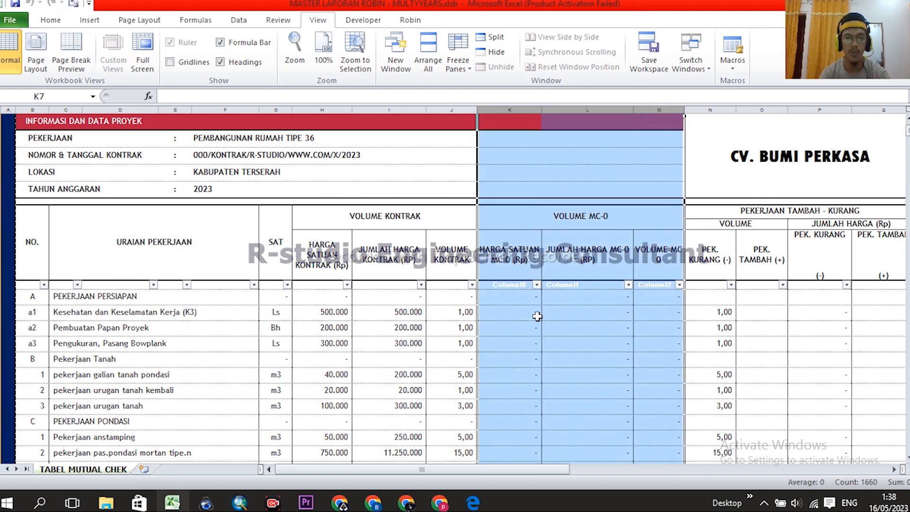
{"action": "left_click", "coordinate": [518, 312]}
{"action": "scroll", "coordinate": [85, 167], "scroll_direction": "up", "scroll_amount": 2}
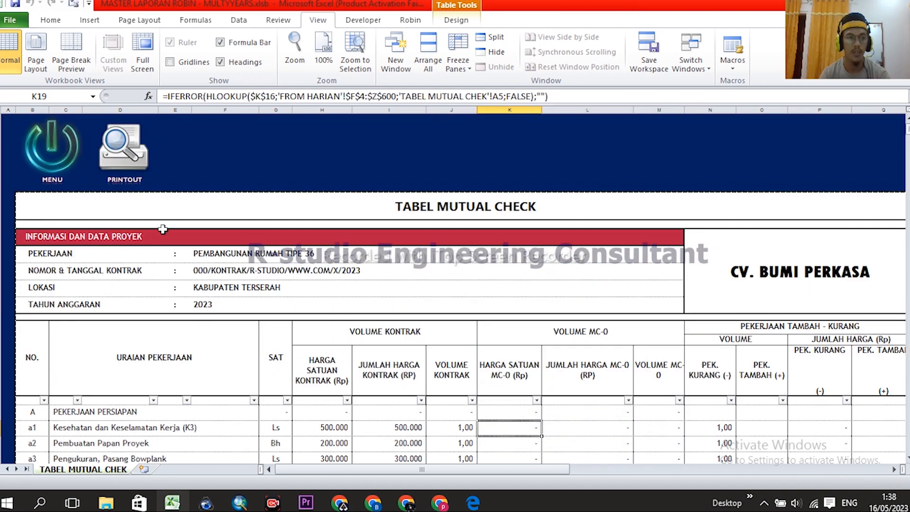
- Go via MENU to the FROM HARIAN sheet and look at its empty MC-0 cells I8–I10 and K8
{"action": "left_click", "coordinate": [69, 158]}
{"action": "left_click", "coordinate": [226, 353]}
{"action": "left_click", "coordinate": [499, 289]}
{"action": "left_click", "coordinate": [632, 290]}
{"action": "left_click", "coordinate": [499, 310]}
{"action": "left_click", "coordinate": [503, 297]}
{"action": "left_click", "coordinate": [503, 290]}
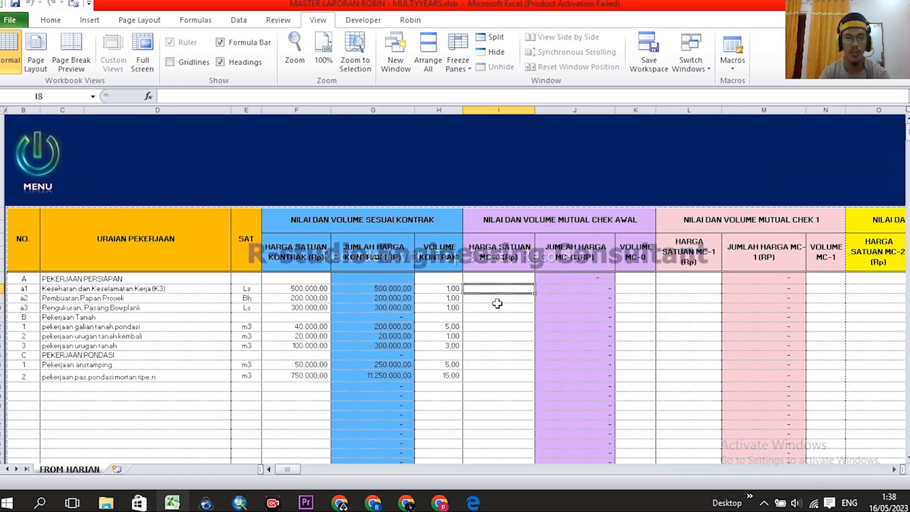
- Set MC-0 unit price I8 to =F8 and fill it down to I10
{"action": "left_click", "coordinate": [498, 299]}
{"action": "left_click", "coordinate": [499, 314]}
{"action": "left_click", "coordinate": [499, 288]}
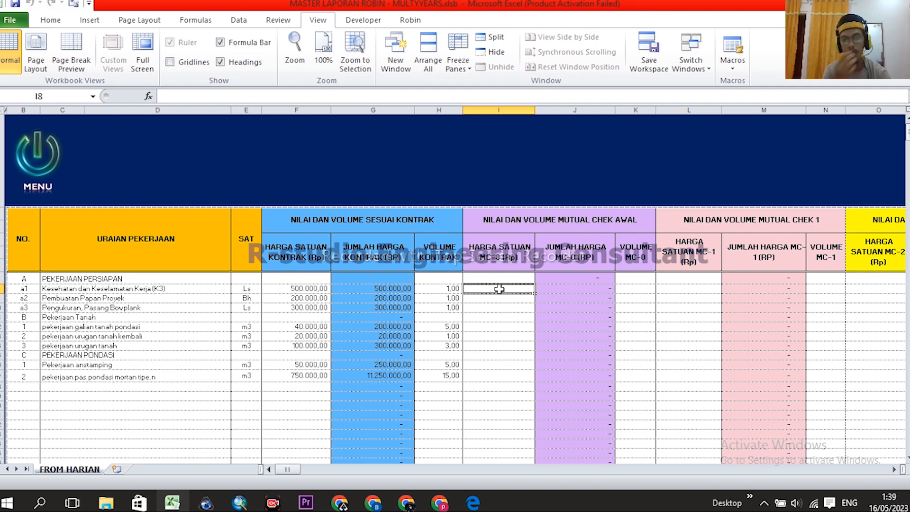
{"action": "left_click", "coordinate": [633, 287]}
{"action": "left_click", "coordinate": [631, 299]}
{"action": "left_click", "coordinate": [501, 290]}
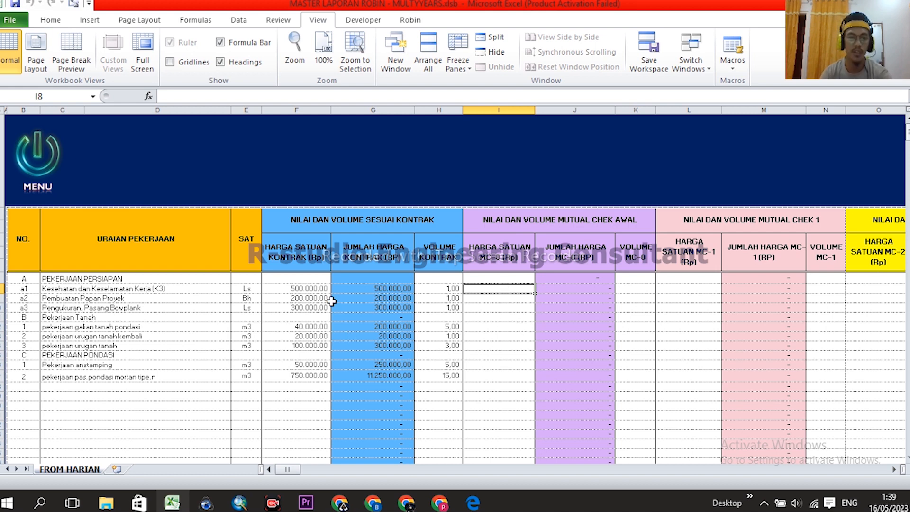
{"action": "type", "text": "="}
{"action": "left_click", "coordinate": [308, 289]}
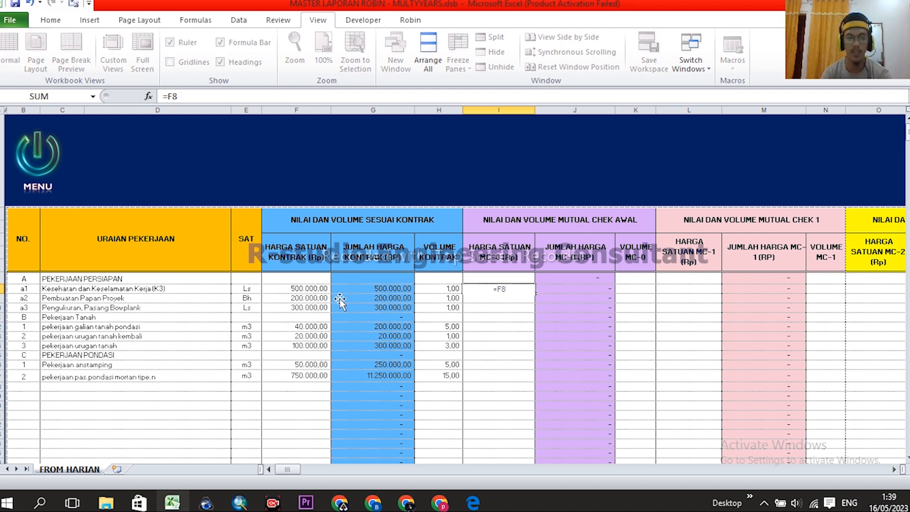
{"action": "key", "text": "Return"}
{"action": "left_click", "coordinate": [494, 290]}
{"action": "left_click_drag", "start_coordinate": [534, 293], "coordinate": [534, 314]}
- Set the excavation price I12 to =F12 and fill it down to I17
{"action": "left_click", "coordinate": [499, 327]}
{"action": "type", "text": "="}
{"action": "left_click", "coordinate": [310, 327]}
{"action": "key", "text": "Return"}
{"action": "left_click", "coordinate": [526, 328]}
{"action": "left_click_drag", "start_coordinate": [537, 332], "coordinate": [537, 379]}
- Link MC-0 volumes to contract volumes: K8 =H8 filled to K10, K12 =H12 filled to K16
{"action": "left_click", "coordinate": [637, 292]}
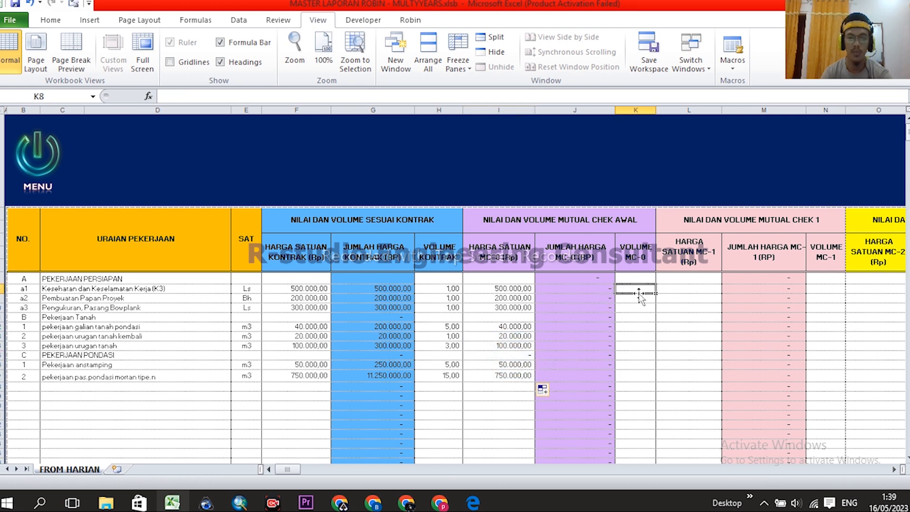
{"action": "type", "text": "="}
{"action": "left_click", "coordinate": [452, 289]}
{"action": "key", "text": "Return"}
{"action": "left_click", "coordinate": [644, 290]}
{"action": "left_click_drag", "start_coordinate": [655, 293], "coordinate": [653, 311]}
{"action": "left_click", "coordinate": [637, 326]}
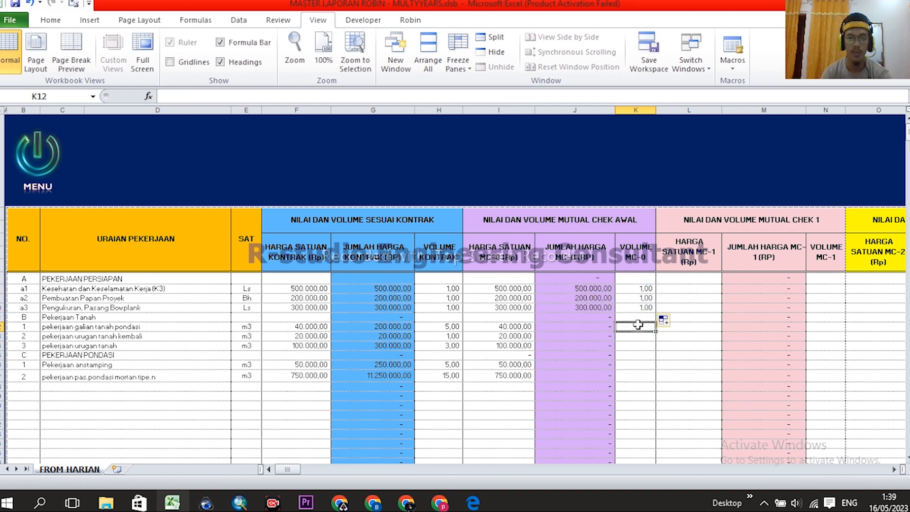
{"action": "type", "text": "="}
{"action": "left_click", "coordinate": [445, 327]}
{"action": "key", "text": "Return"}
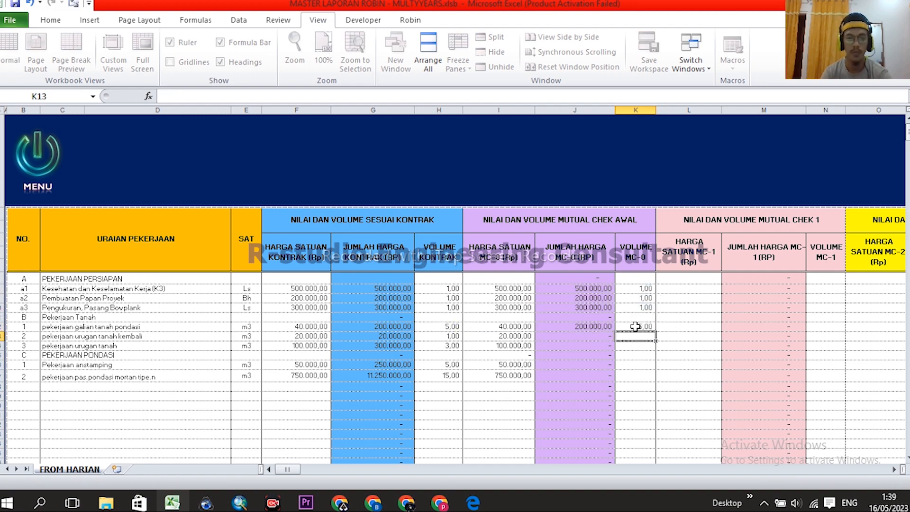
{"action": "left_click", "coordinate": [642, 326]}
{"action": "left_click_drag", "start_coordinate": [655, 331], "coordinate": [655, 377]}
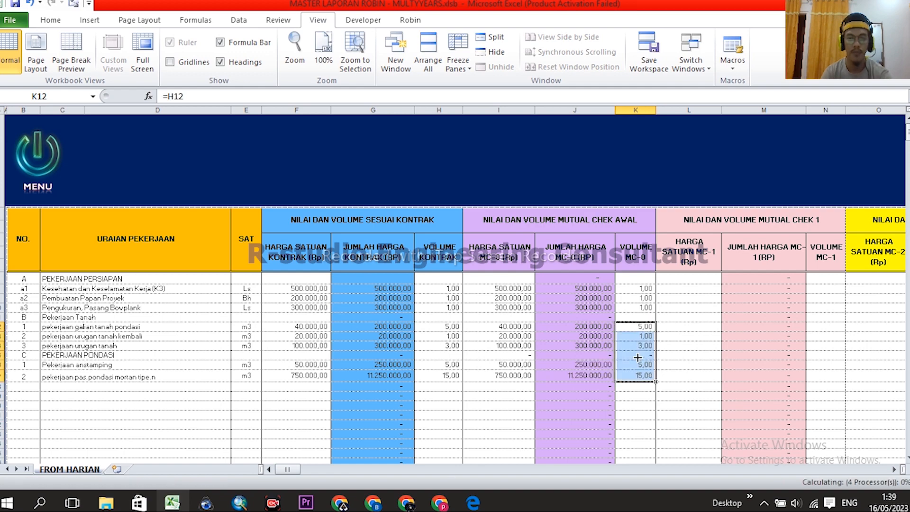
- Override the galian tanah pondasi MC-0 volume in K12 with 4
{"action": "left_click", "coordinate": [448, 375]}
{"action": "left_click", "coordinate": [447, 327]}
{"action": "left_click", "coordinate": [637, 327]}
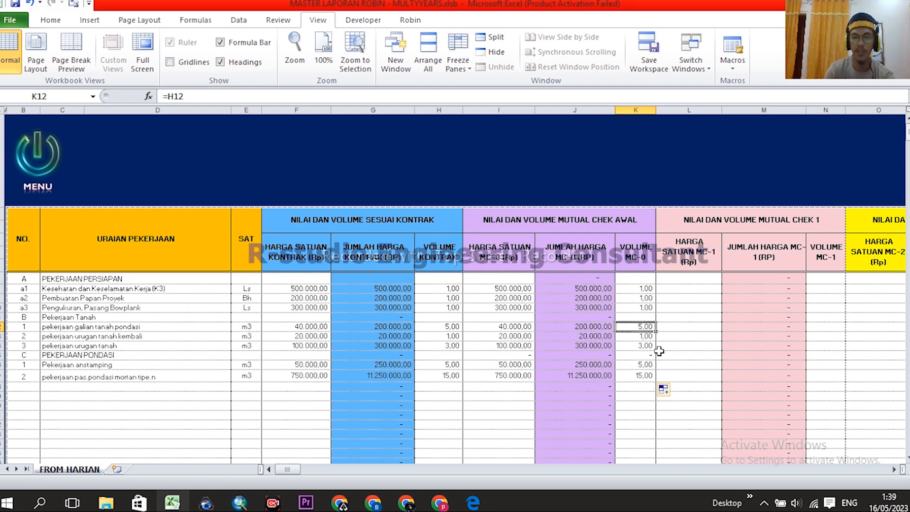
{"action": "type", "text": "4"}
{"action": "key", "text": "Return"}
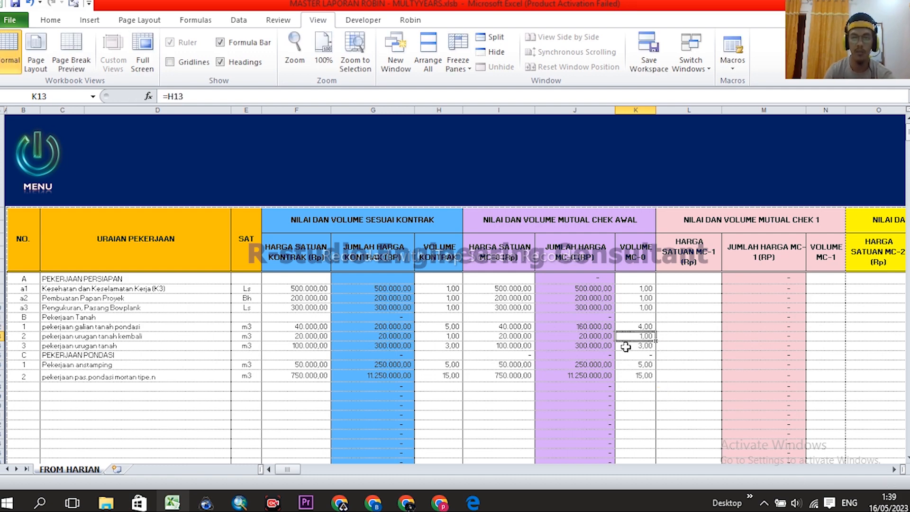
- Compare K12 with the contract volume in H12, then return to the MENU dashboard
{"action": "left_click_drag", "start_coordinate": [497, 110], "coordinate": [636, 110]}
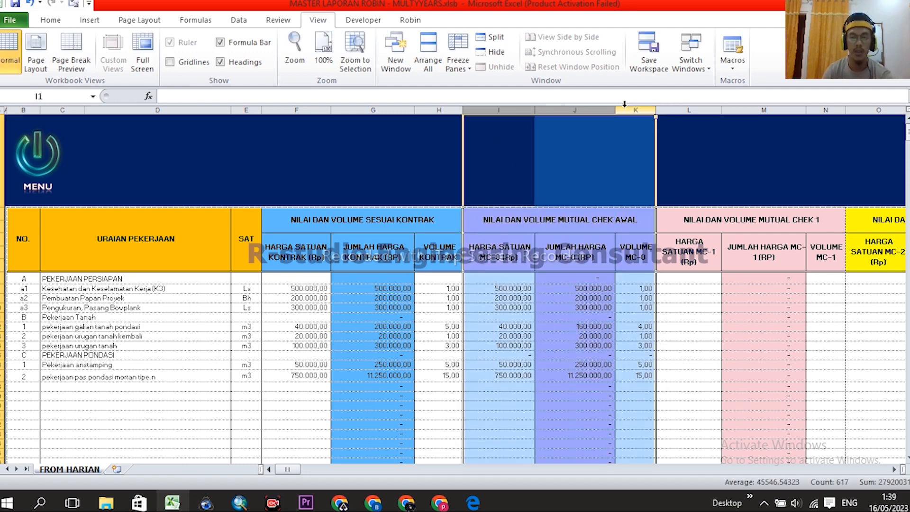
{"action": "left_click", "coordinate": [642, 327]}
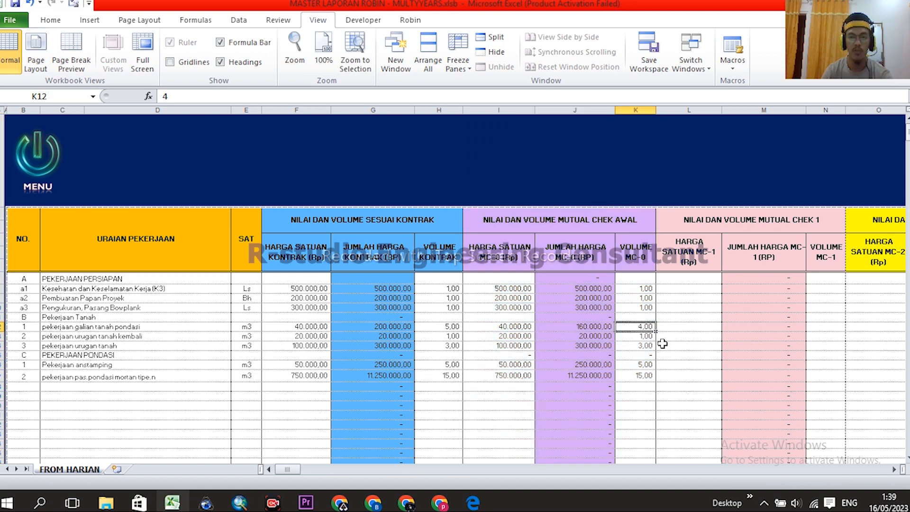
{"action": "scroll", "coordinate": [642, 344], "scroll_direction": "down", "scroll_amount": 1}
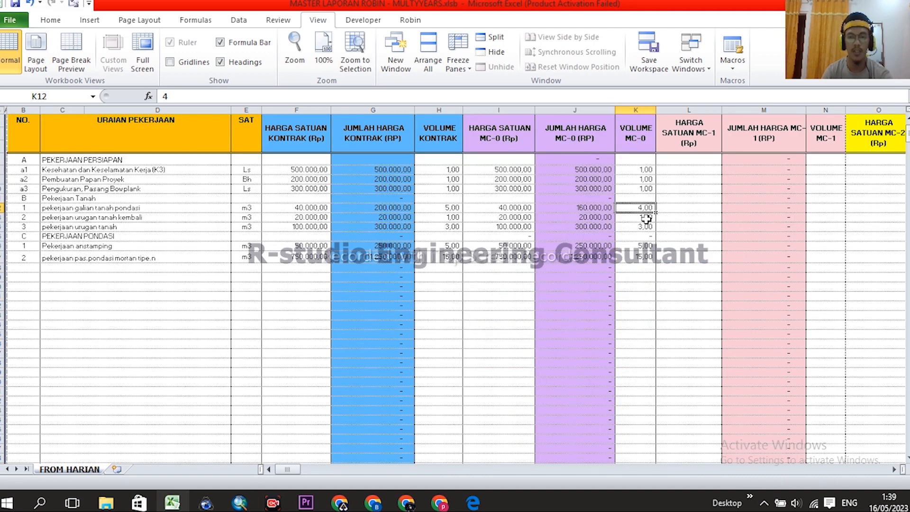
{"action": "left_click", "coordinate": [440, 207]}
{"action": "left_click", "coordinate": [639, 207]}
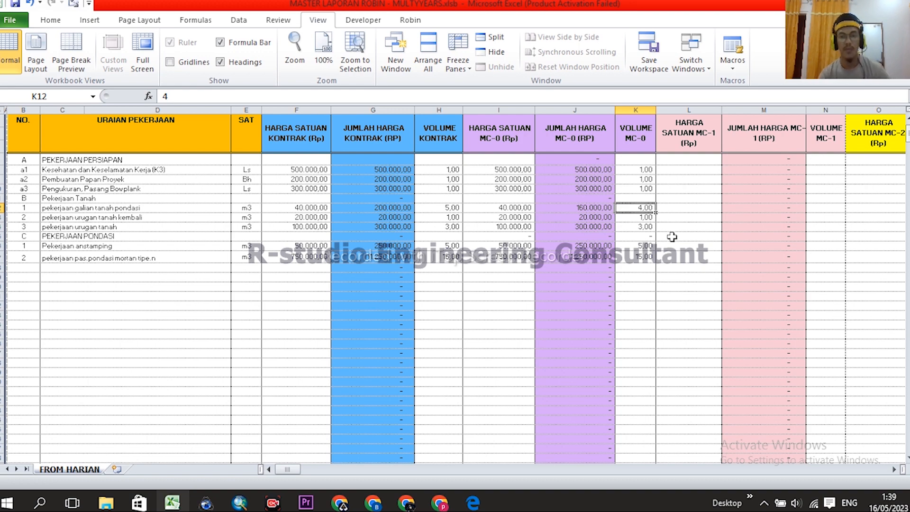
{"action": "left_click", "coordinate": [448, 208]}
{"action": "left_click", "coordinate": [642, 208]}
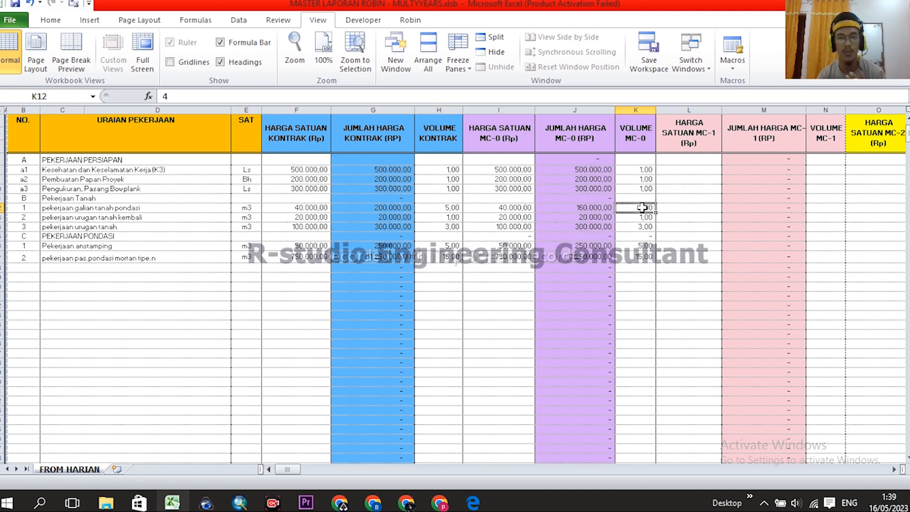
{"action": "scroll", "coordinate": [647, 290], "scroll_direction": "up", "scroll_amount": 1}
{"action": "left_click", "coordinate": [52, 157]}
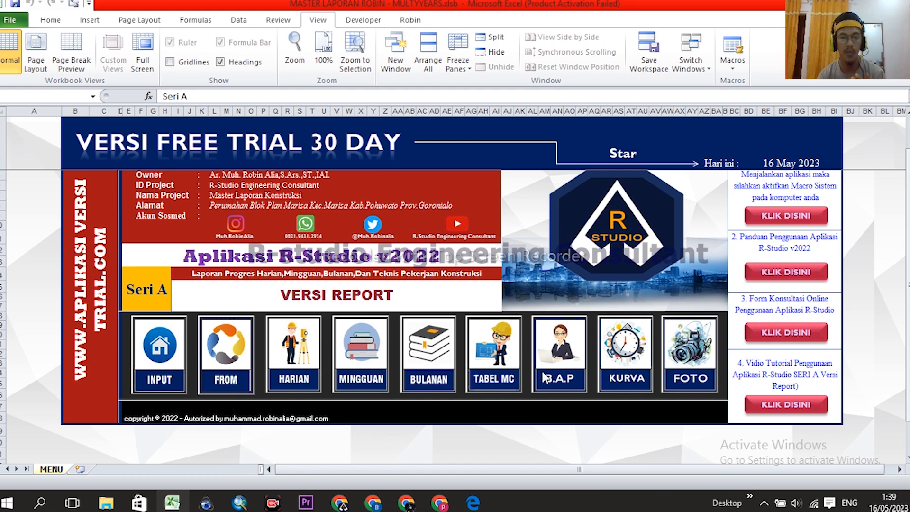
- Open TABEL MUTUAL CHEK and inspect the galian tanah pondasi reduction formulas in N23 and P23
{"action": "left_click", "coordinate": [482, 342]}
{"action": "scroll", "coordinate": [642, 340], "scroll_direction": "down", "scroll_amount": 3}
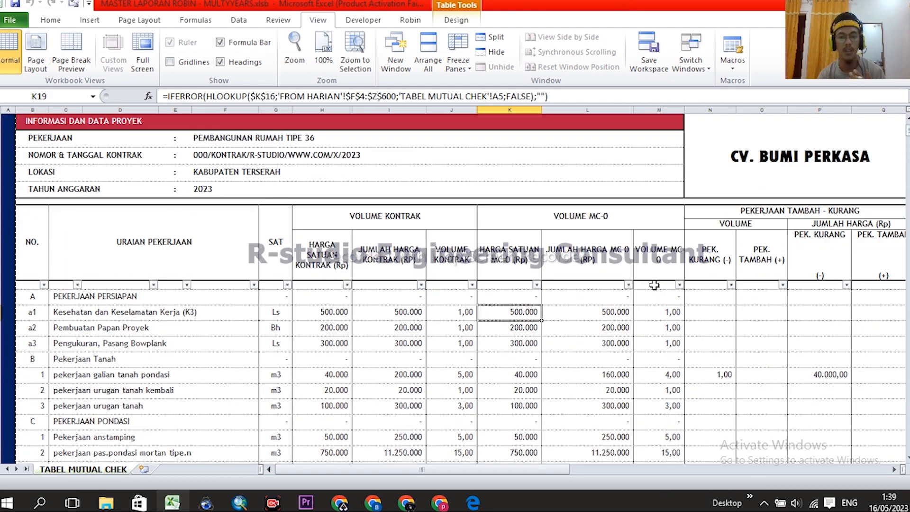
{"action": "scroll", "coordinate": [646, 332], "scroll_direction": "down", "scroll_amount": 1}
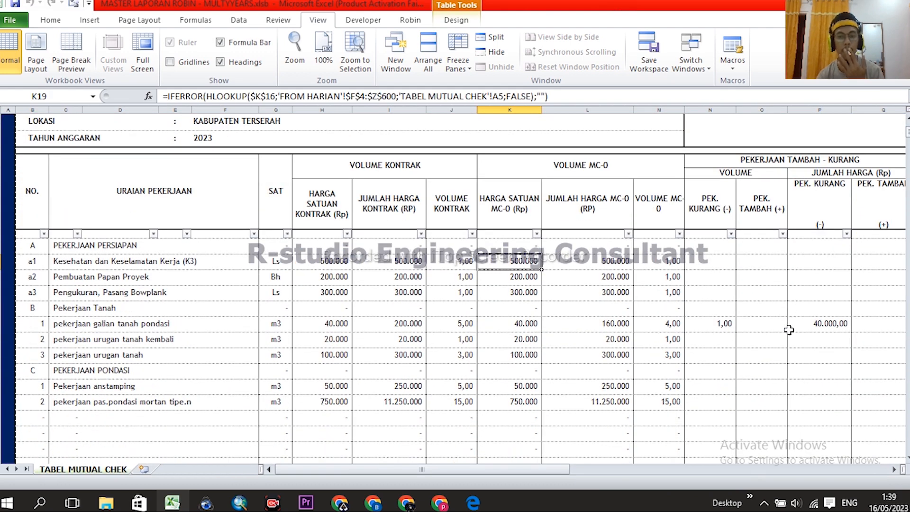
{"action": "left_click", "coordinate": [711, 324]}
{"action": "left_click", "coordinate": [710, 211]}
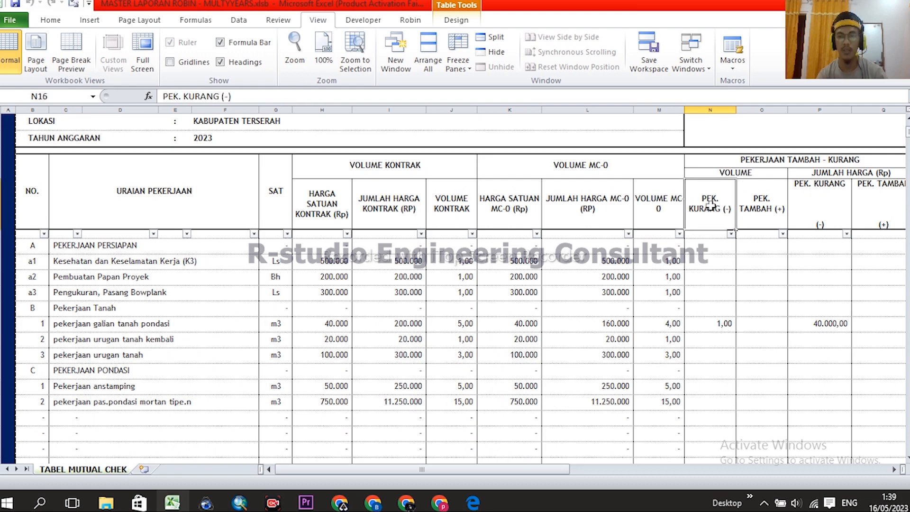
{"action": "left_click", "coordinate": [720, 321]}
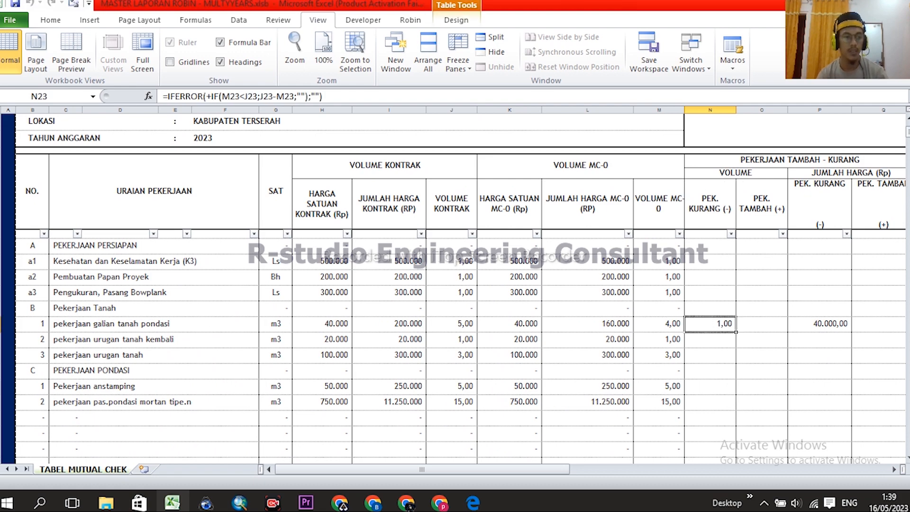
{"action": "left_click", "coordinate": [1, 324]}
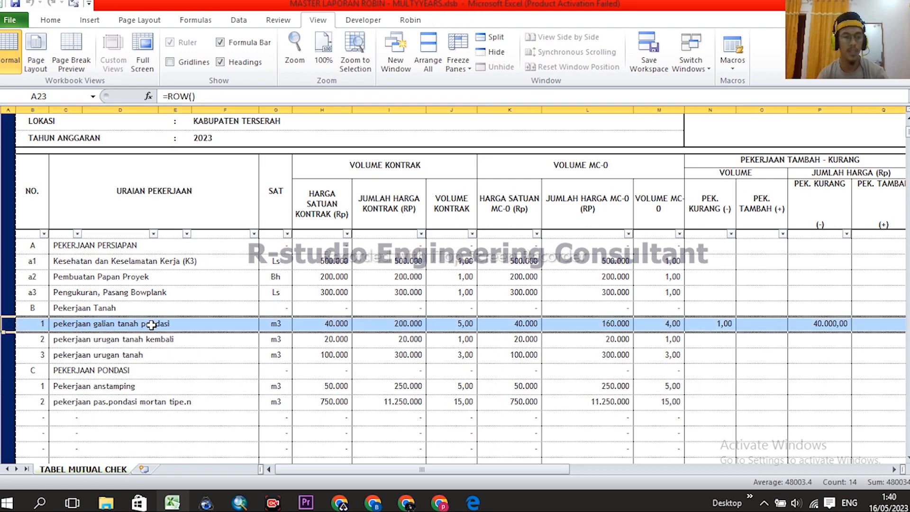
{"action": "left_click", "coordinate": [719, 322]}
{"action": "left_click", "coordinate": [841, 326]}
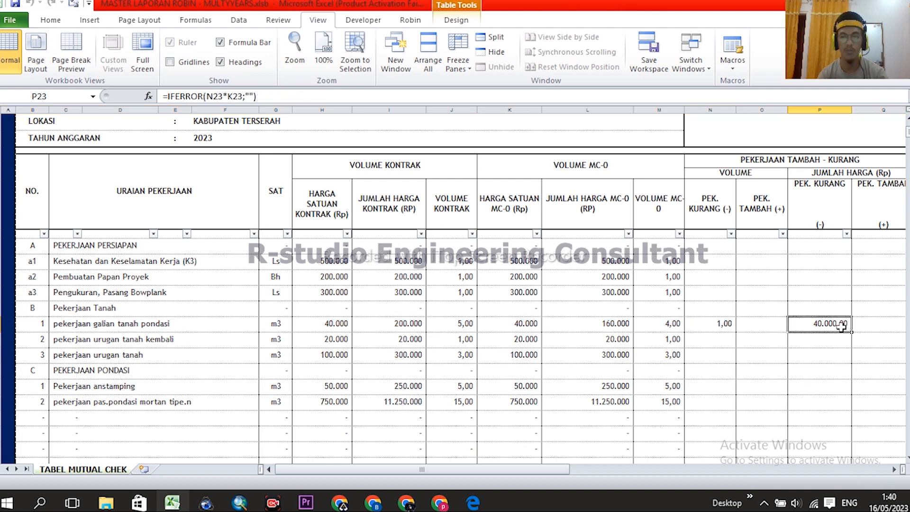
- Scroll through the table and recheck the 1,00 m3 reduction volume in N23
{"action": "scroll", "coordinate": [677, 347], "scroll_direction": "right", "scroll_amount": 2}
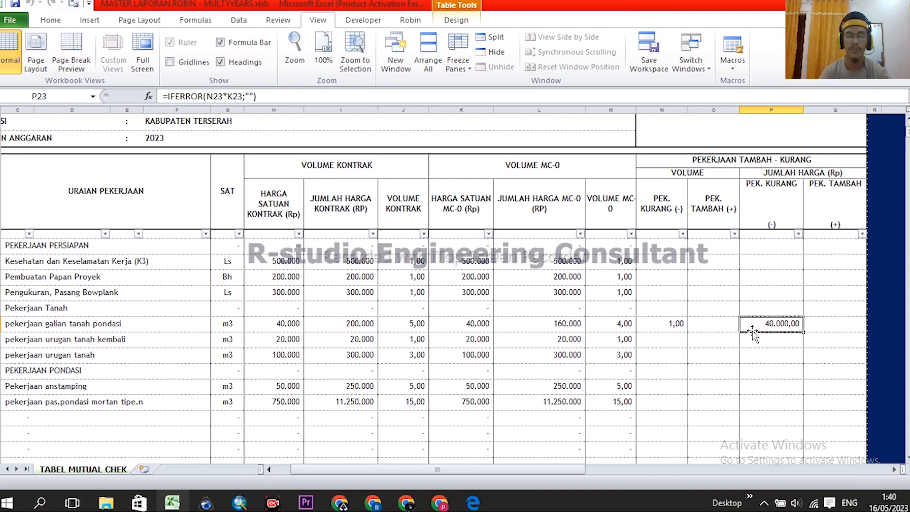
{"action": "scroll", "coordinate": [714, 346], "scroll_direction": "up", "scroll_amount": 2}
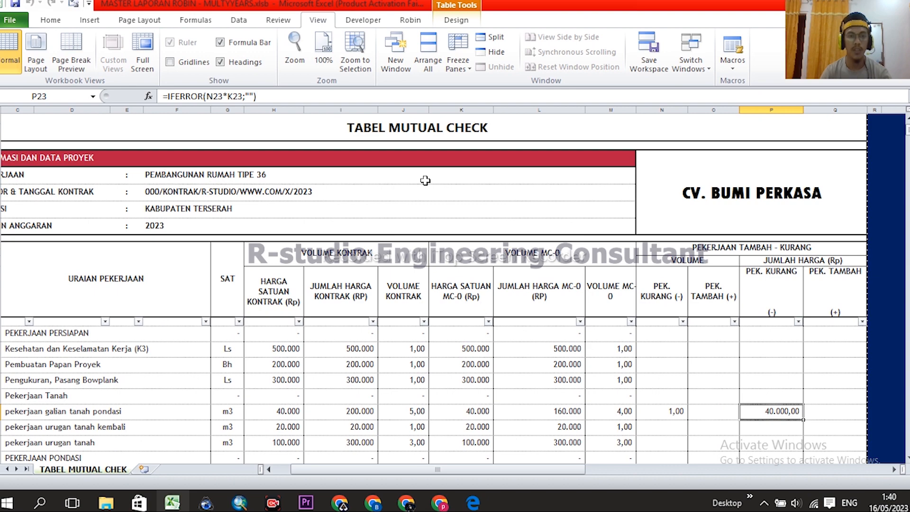
{"action": "scroll", "coordinate": [607, 236], "scroll_direction": "down", "scroll_amount": 3}
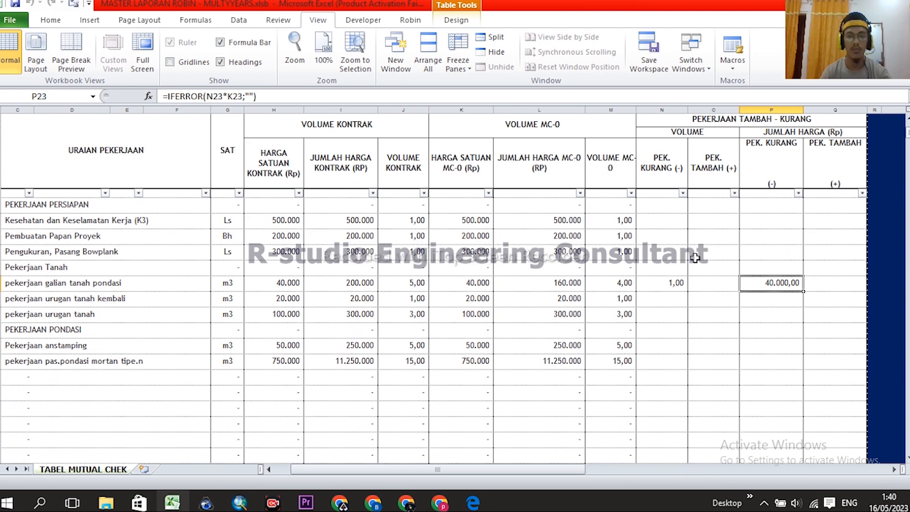
{"action": "scroll", "coordinate": [692, 263], "scroll_direction": "up", "scroll_amount": 3}
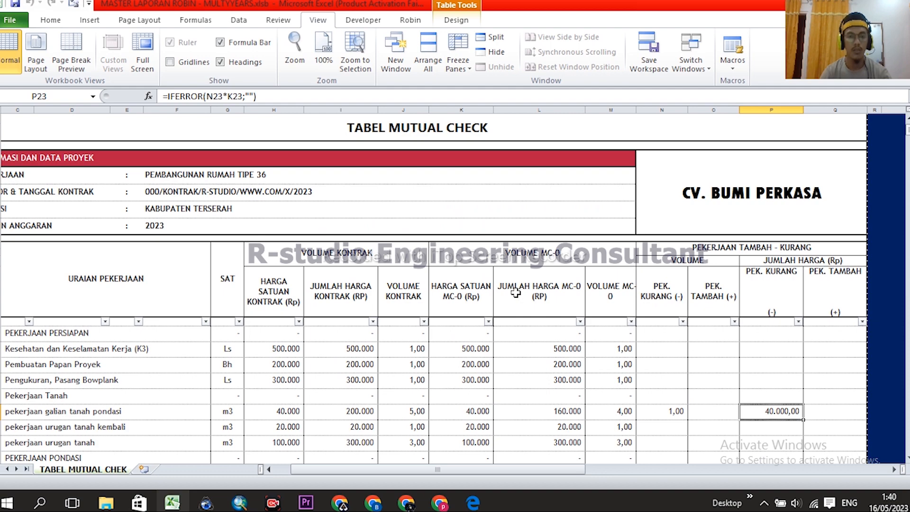
{"action": "scroll", "coordinate": [706, 325], "scroll_direction": "down", "scroll_amount": 10}
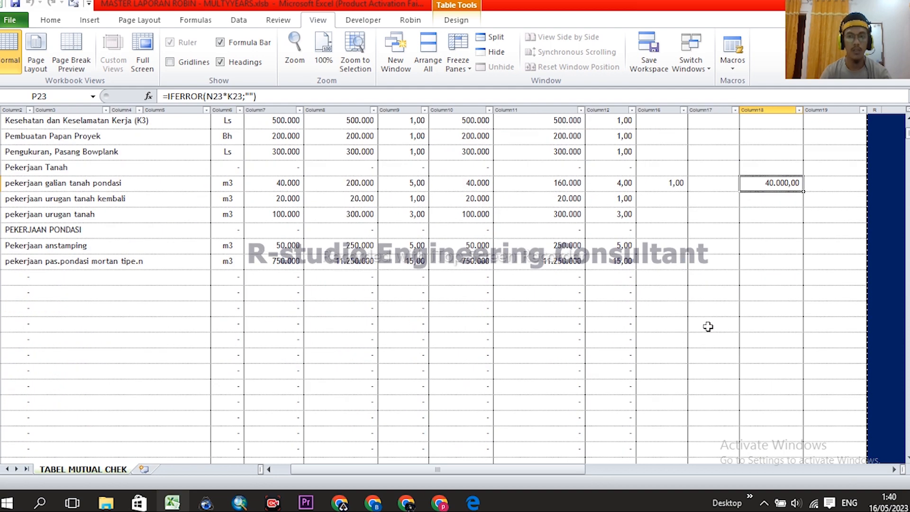
{"action": "scroll", "coordinate": [365, 350], "scroll_direction": "up", "scroll_amount": 10}
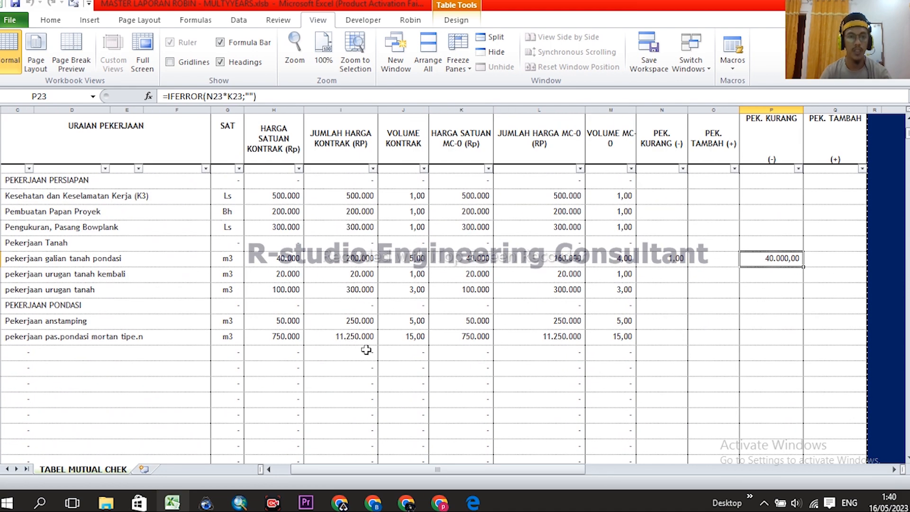
{"action": "middle_click", "coordinate": [582, 289]}
{"action": "scroll", "coordinate": [523, 263], "scroll_direction": "down", "scroll_amount": 4}
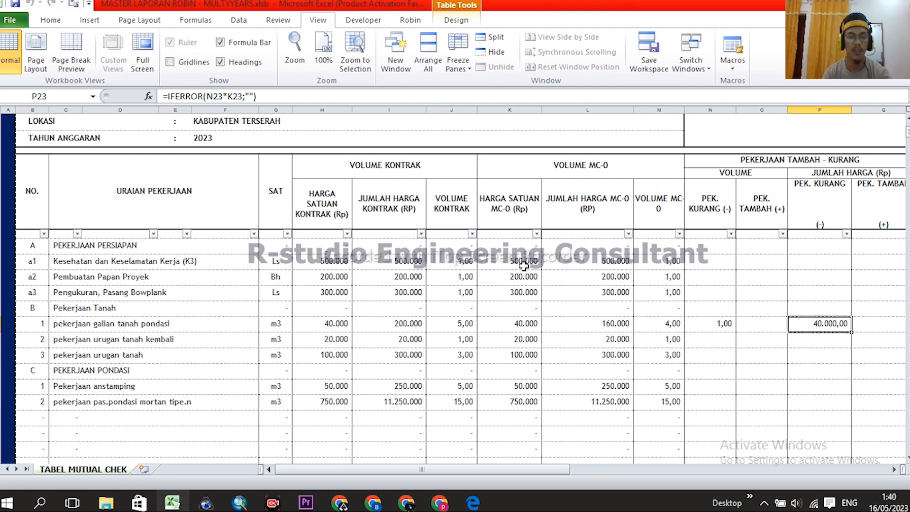
{"action": "left_click", "coordinate": [714, 323]}
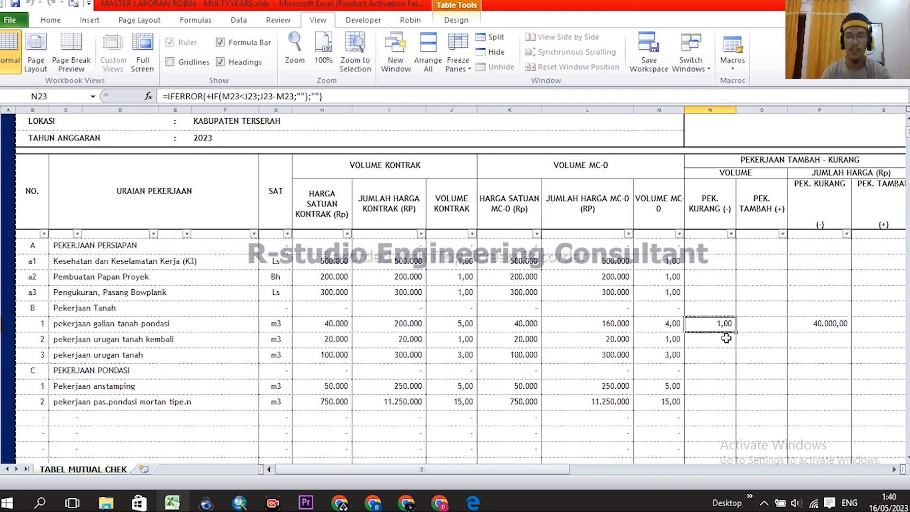
{"action": "scroll", "coordinate": [725, 310], "scroll_direction": "down", "scroll_amount": 1}
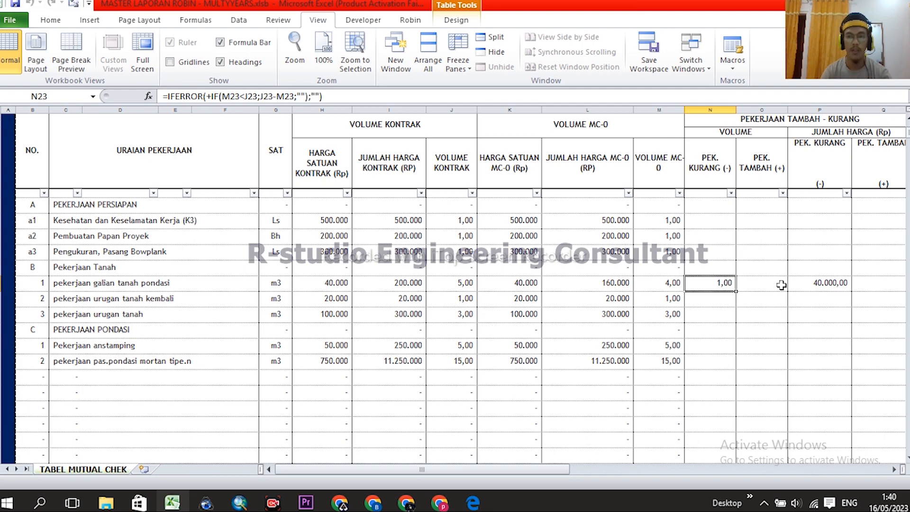
{"action": "left_click", "coordinate": [831, 284]}
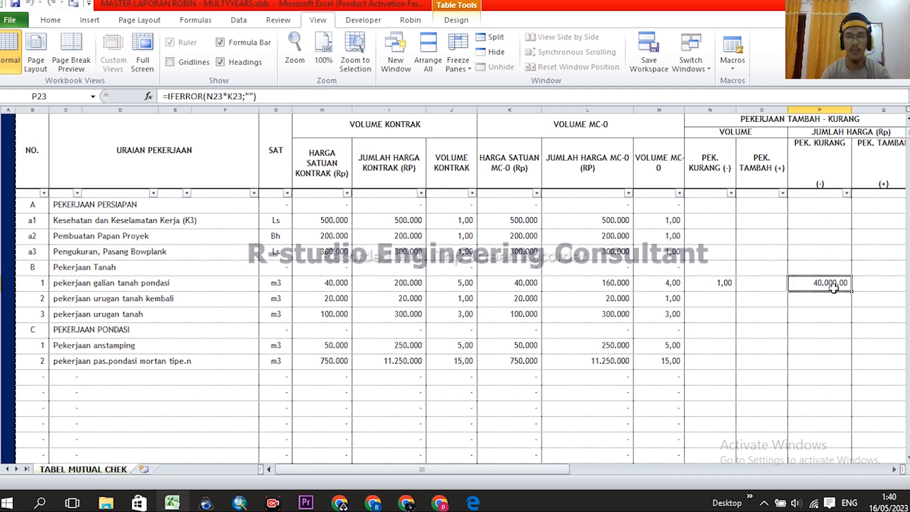
{"action": "left_click", "coordinate": [721, 283]}
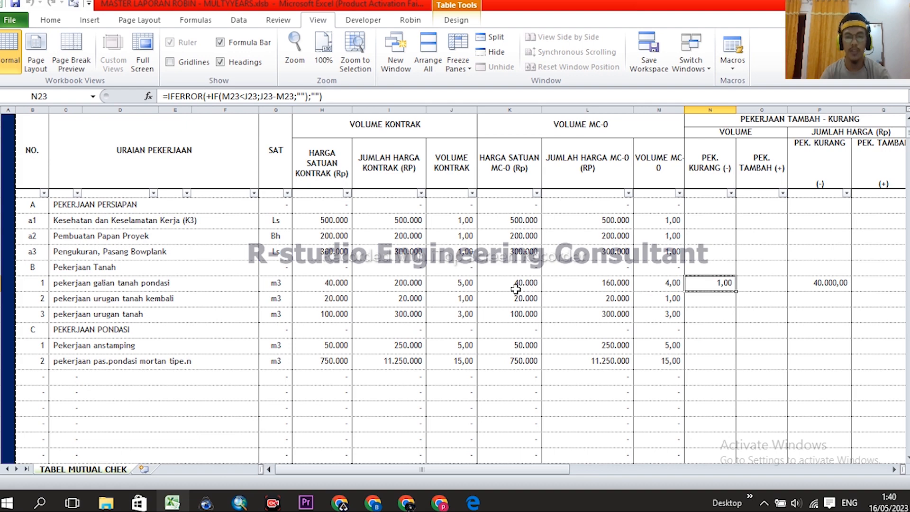
{"action": "left_click", "coordinate": [460, 283]}
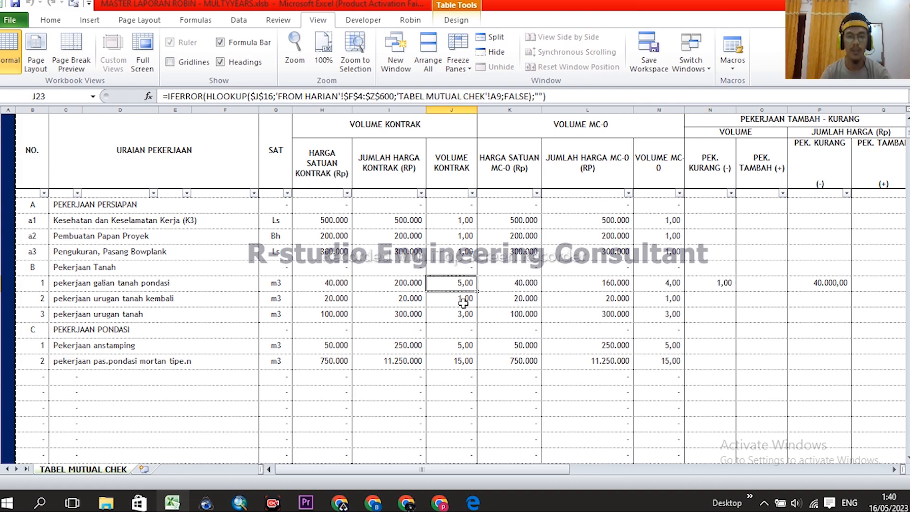
{"action": "left_click", "coordinate": [519, 284]}
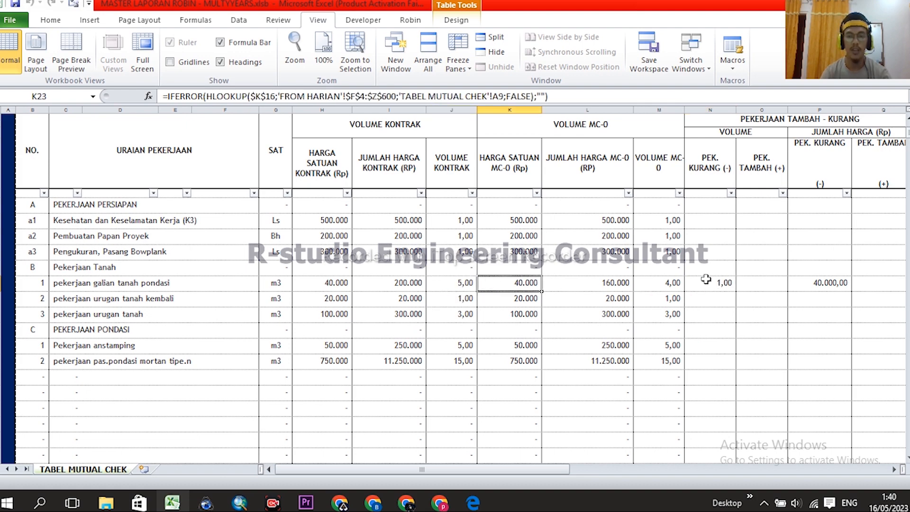
{"action": "left_click", "coordinate": [706, 280]}
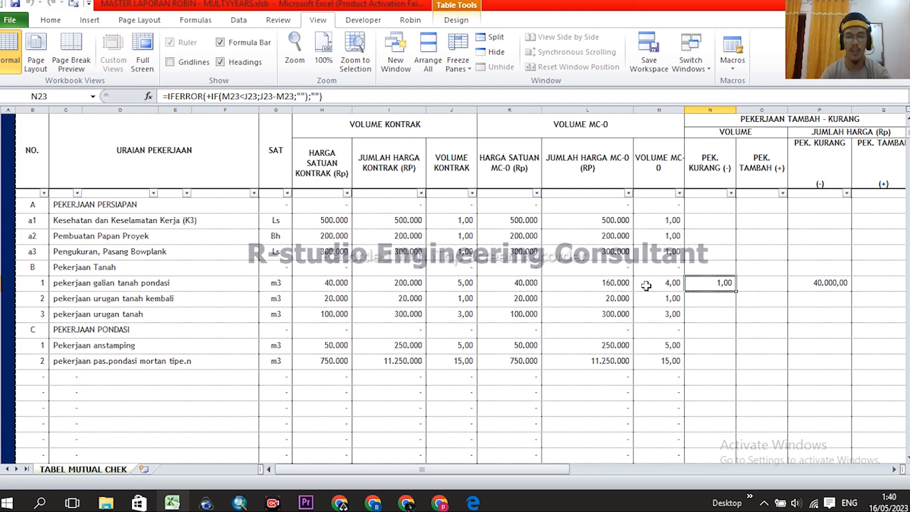
{"action": "left_click", "coordinate": [1, 283]}
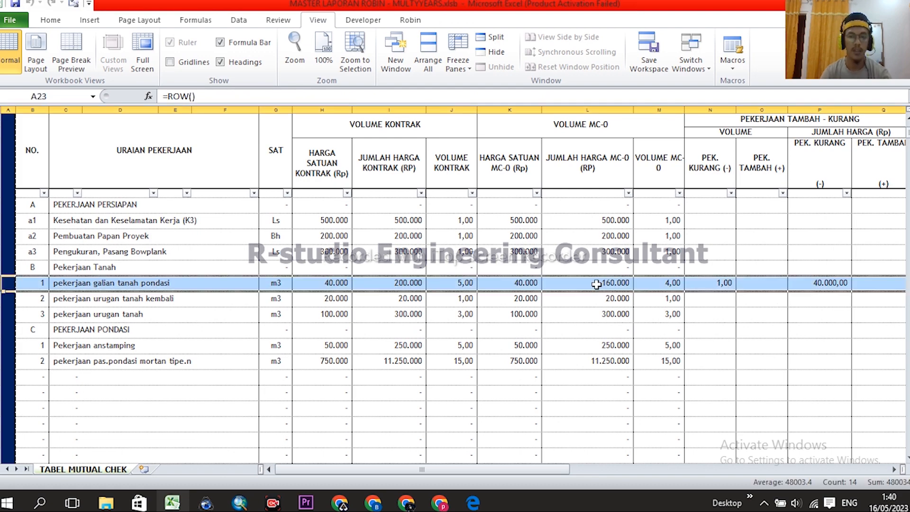
{"action": "left_click", "coordinate": [719, 285]}
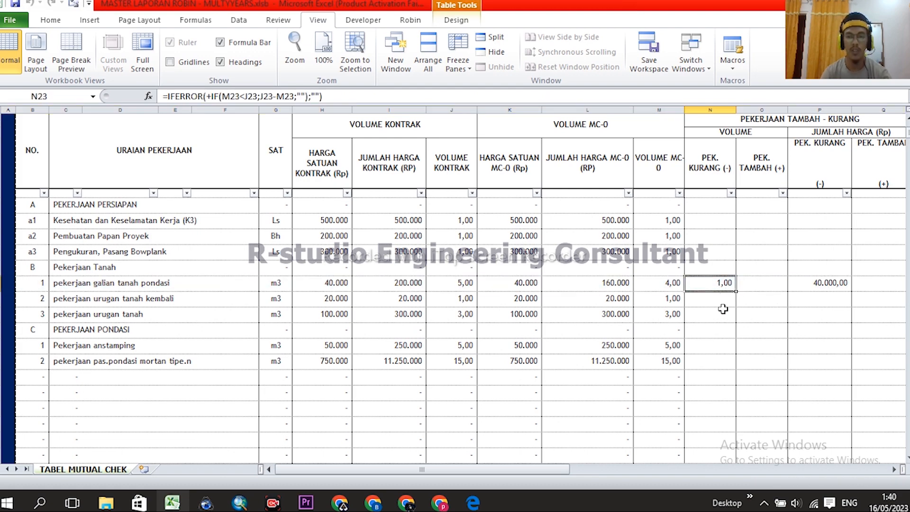
{"action": "left_click", "coordinate": [821, 285]}
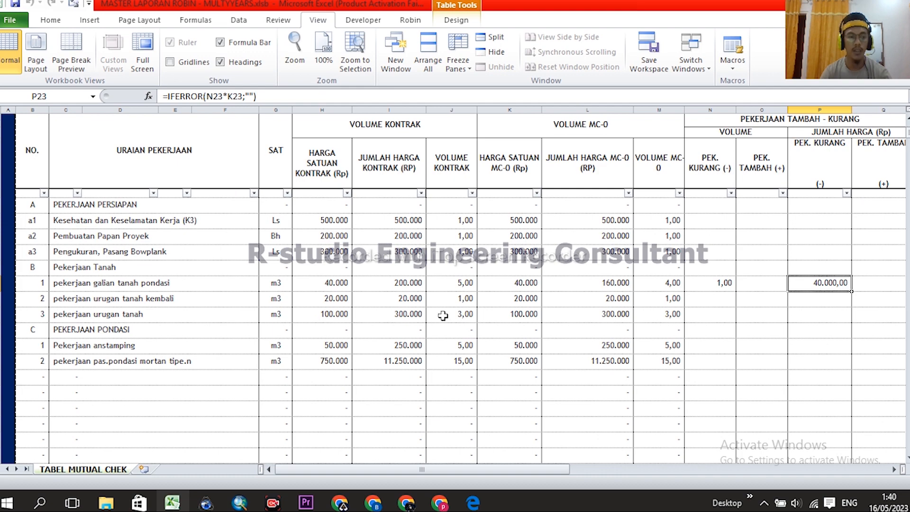
{"action": "left_click", "coordinate": [398, 360]}
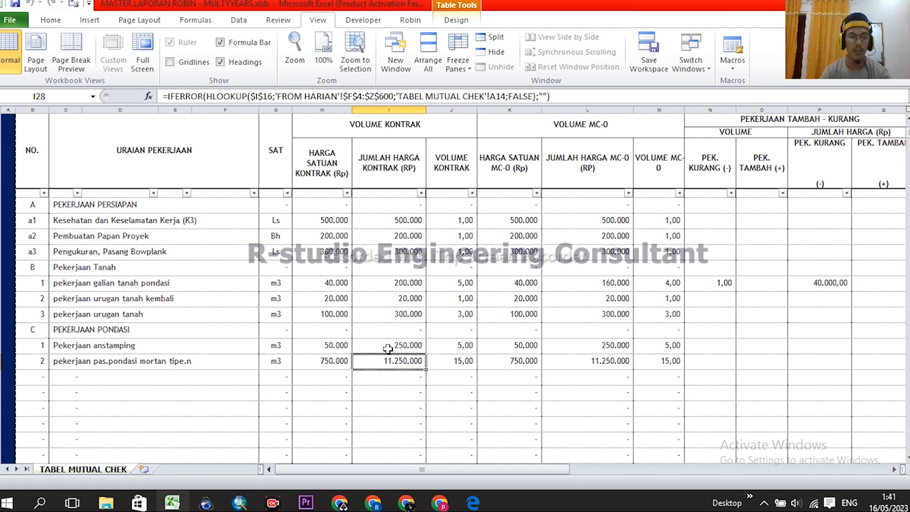
{"action": "left_click", "coordinate": [495, 361]}
{"action": "left_click", "coordinate": [658, 363]}
{"action": "left_click", "coordinate": [835, 283]}
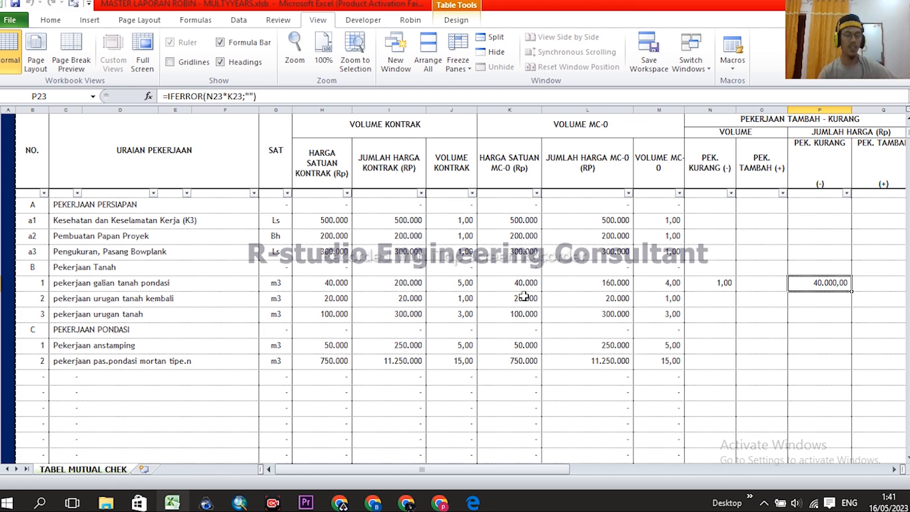
{"action": "scroll", "coordinate": [398, 212], "scroll_direction": "up", "scroll_amount": 3}
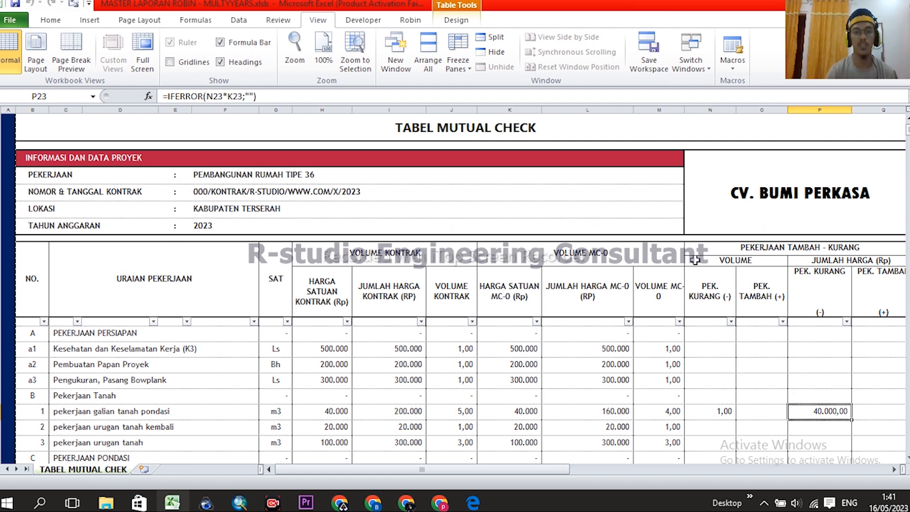
{"action": "left_click", "coordinate": [467, 129]}
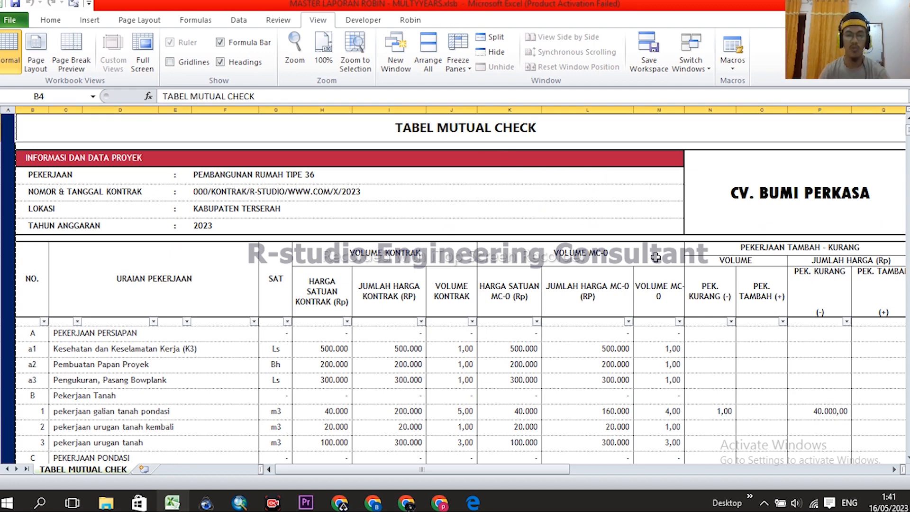
{"action": "scroll", "coordinate": [658, 285], "scroll_direction": "down", "scroll_amount": 6}
{"action": "scroll", "coordinate": [587, 279], "scroll_direction": "up", "scroll_amount": 4}
{"action": "scroll", "coordinate": [587, 282], "scroll_direction": "down", "scroll_amount": 8}
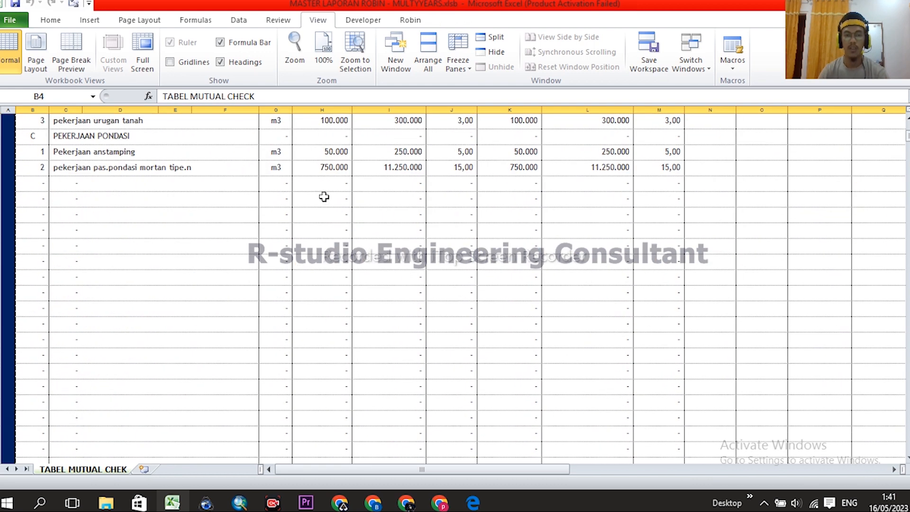
{"action": "scroll", "coordinate": [323, 197], "scroll_direction": "up", "scroll_amount": 5}
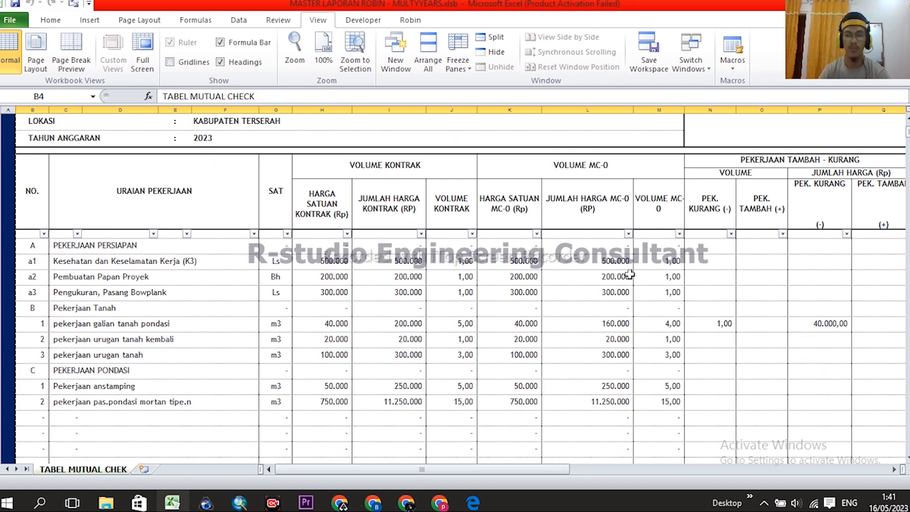
{"action": "scroll", "coordinate": [42, 237], "scroll_direction": "down", "scroll_amount": 2}
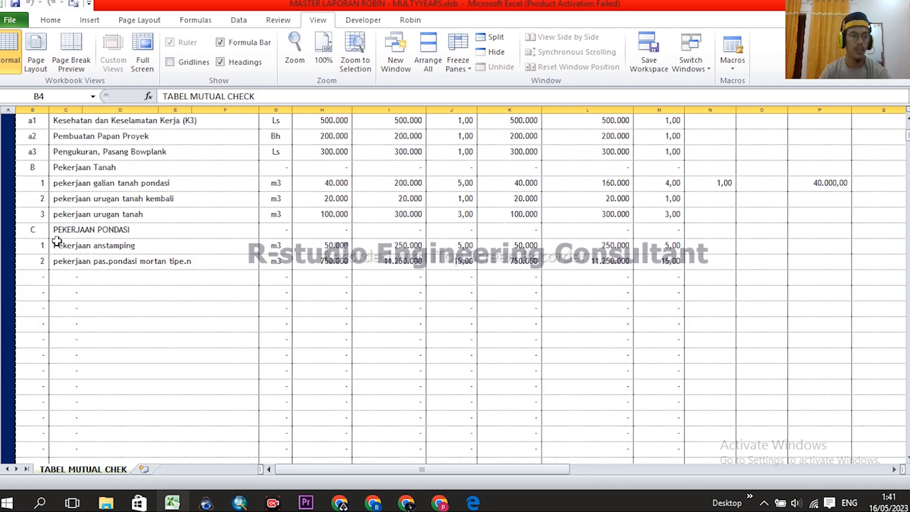
{"action": "scroll", "coordinate": [42, 237], "scroll_direction": "up", "scroll_amount": 1}
- Filter the NO. column to hide the blank '-' rows
{"action": "left_click", "coordinate": [44, 194]}
{"action": "left_click", "coordinate": [32, 328]}
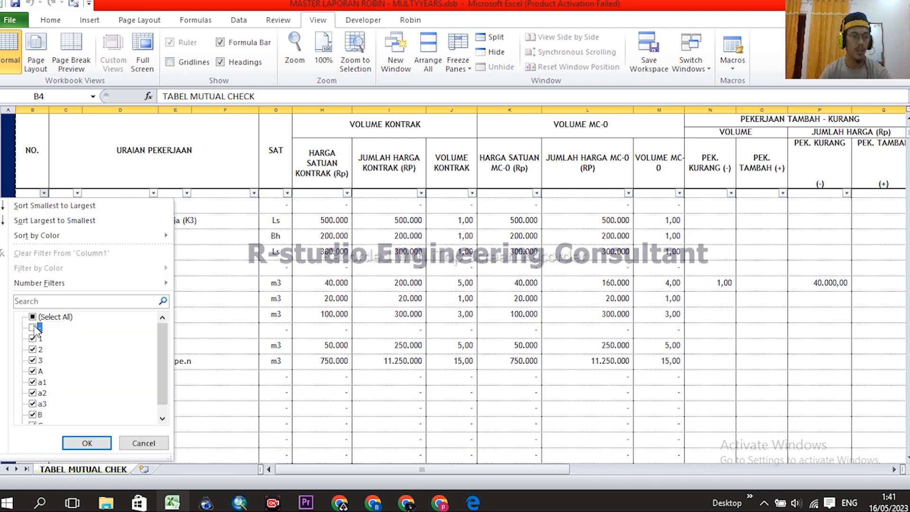
{"action": "left_click", "coordinate": [87, 443]}
{"action": "scroll", "coordinate": [557, 294], "scroll_direction": "down", "scroll_amount": 2}
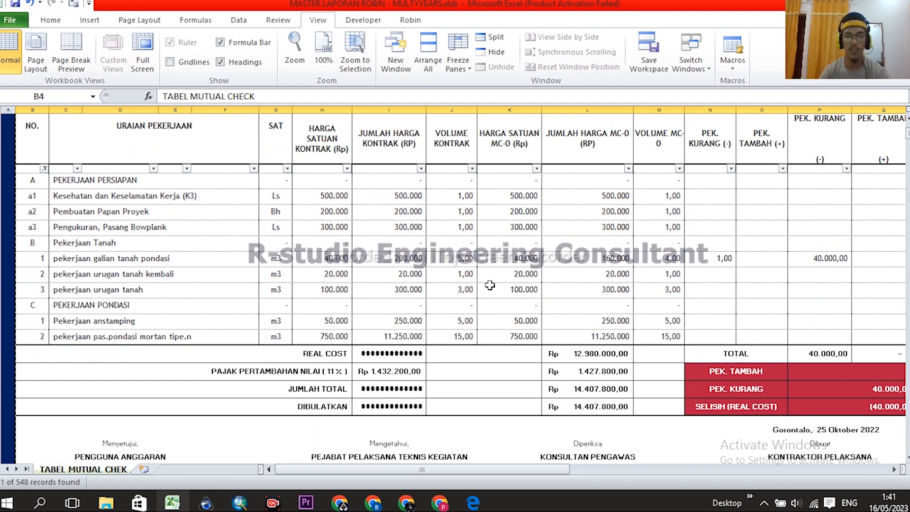
{"action": "middle_click", "coordinate": [557, 346]}
- Inspect the SELISIH difference value and its formula at the foot of the table
{"action": "left_click", "coordinate": [802, 330]}
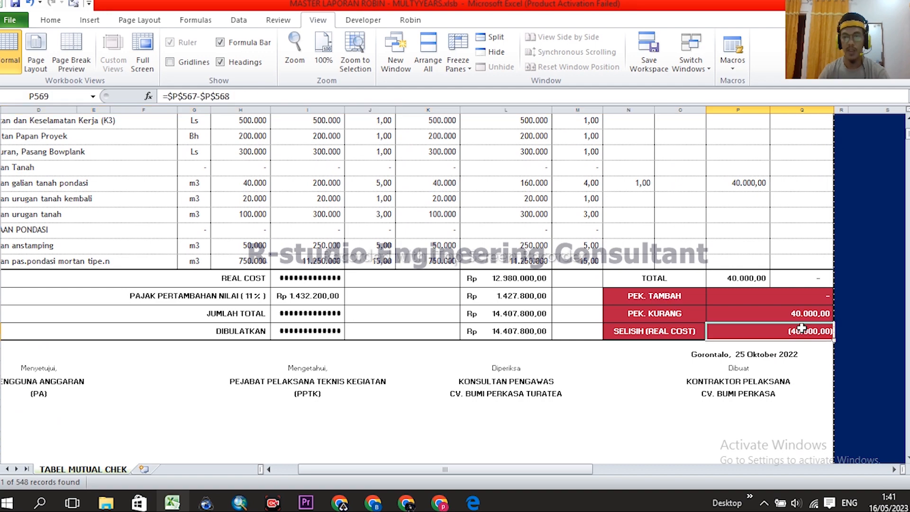
{"action": "scroll", "coordinate": [798, 354], "scroll_direction": "up", "scroll_amount": 5}
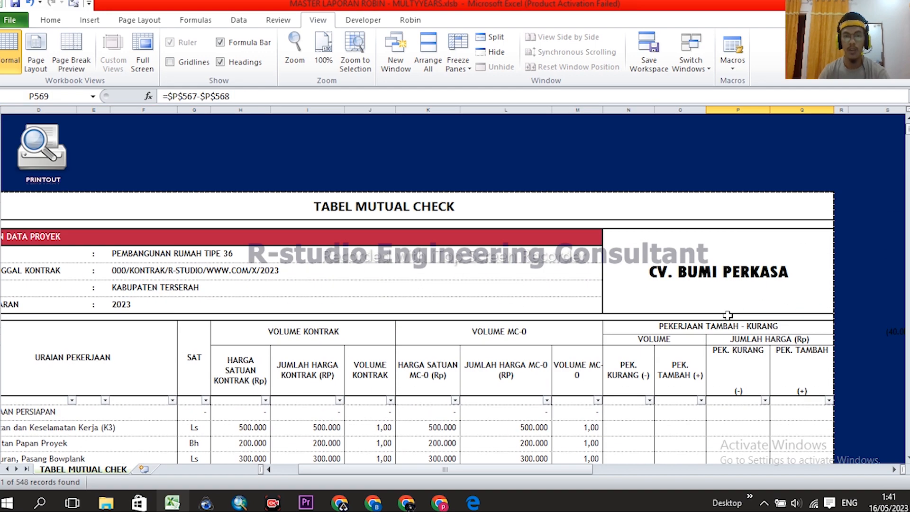
{"action": "scroll", "coordinate": [539, 253], "scroll_direction": "down", "scroll_amount": 1}
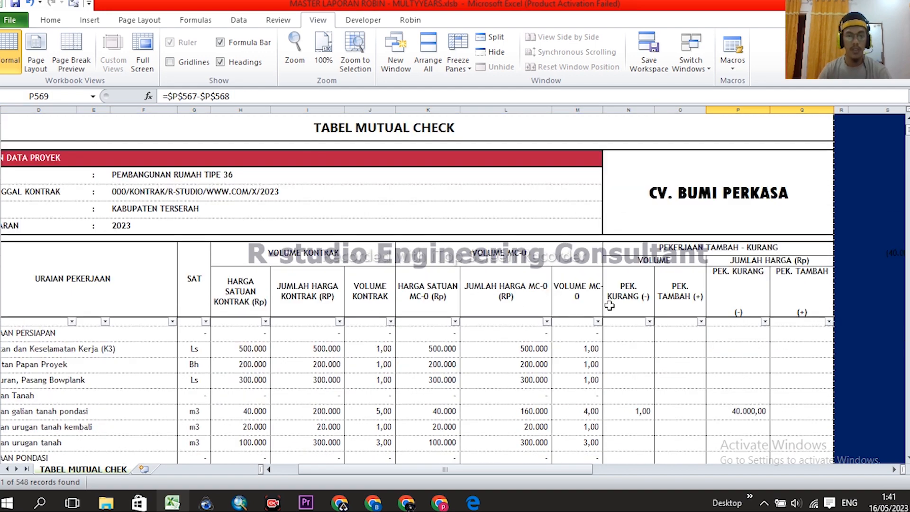
{"action": "scroll", "coordinate": [606, 257], "scroll_direction": "down", "scroll_amount": 2}
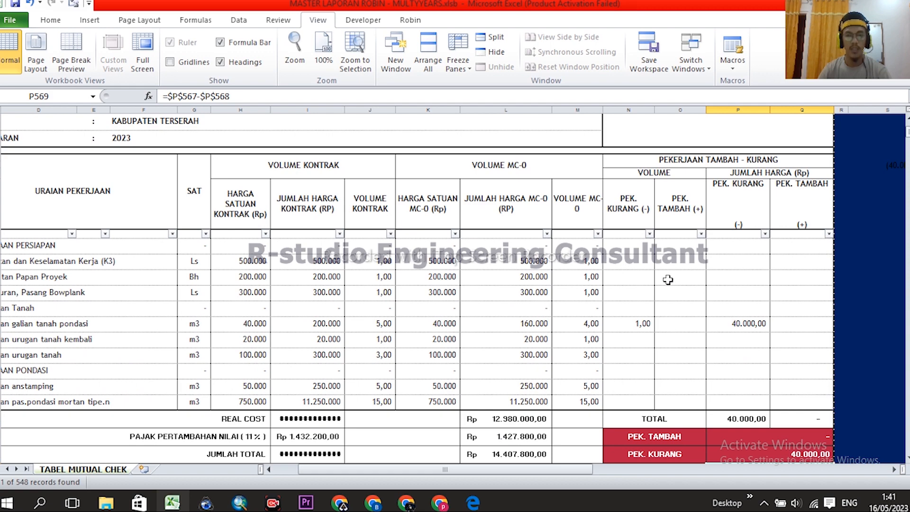
{"action": "scroll", "coordinate": [730, 241], "scroll_direction": "down", "scroll_amount": 1}
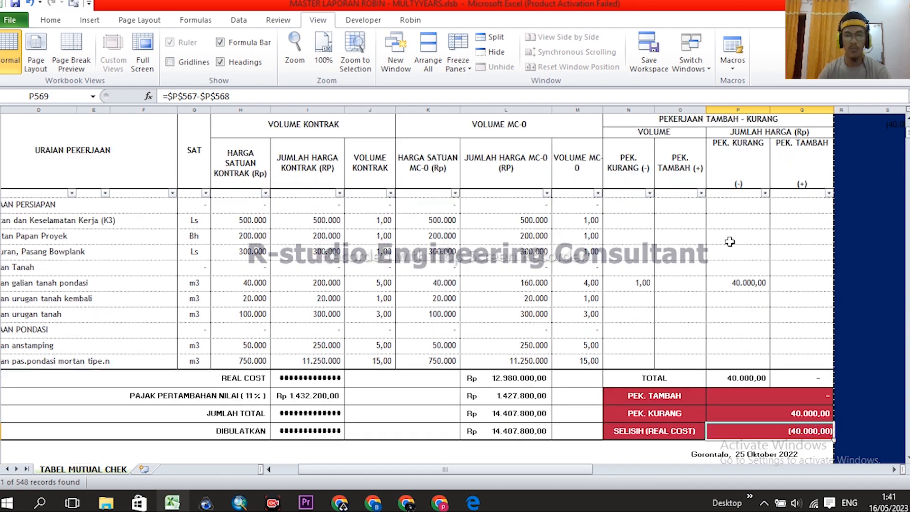
{"action": "scroll", "coordinate": [800, 370], "scroll_direction": "down", "scroll_amount": 1}
{"action": "scroll", "coordinate": [805, 394], "scroll_direction": "down", "scroll_amount": 3}
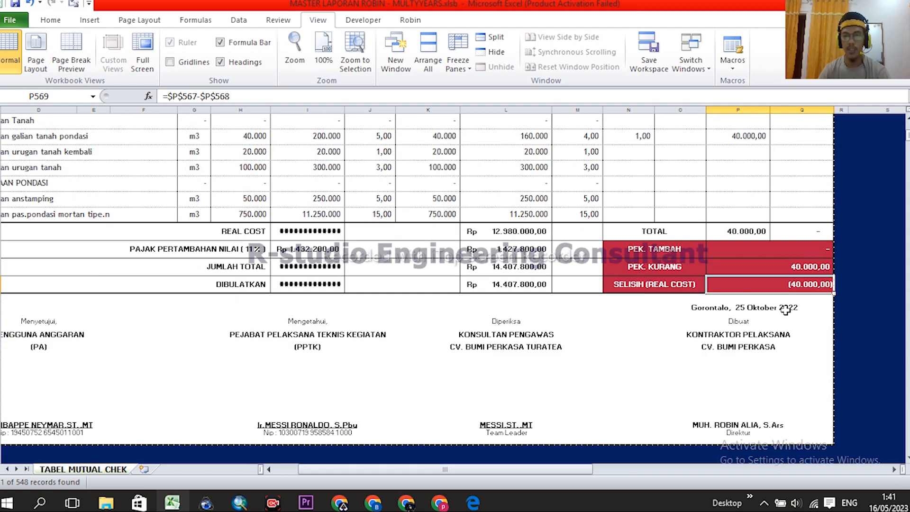
{"action": "left_click", "coordinate": [866, 298]}
{"action": "scroll", "coordinate": [788, 290], "scroll_direction": "up", "scroll_amount": 1}
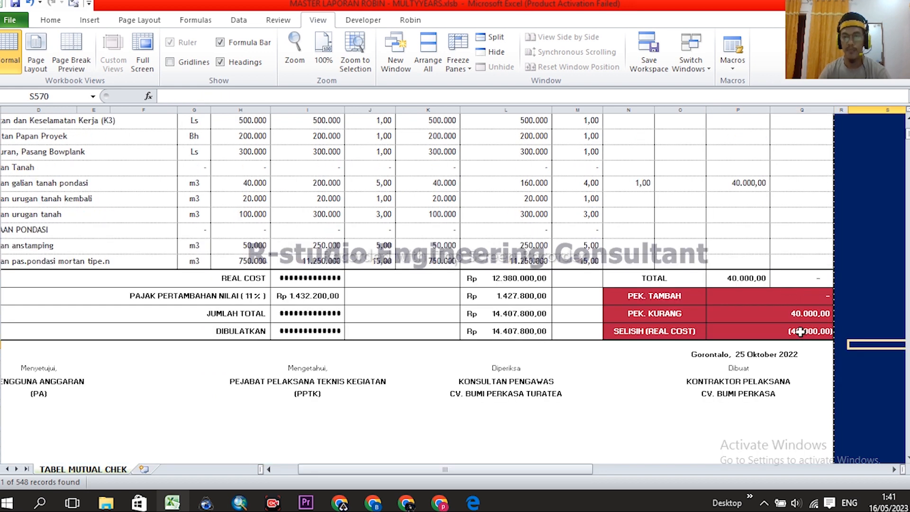
{"action": "left_click", "coordinate": [800, 332]}
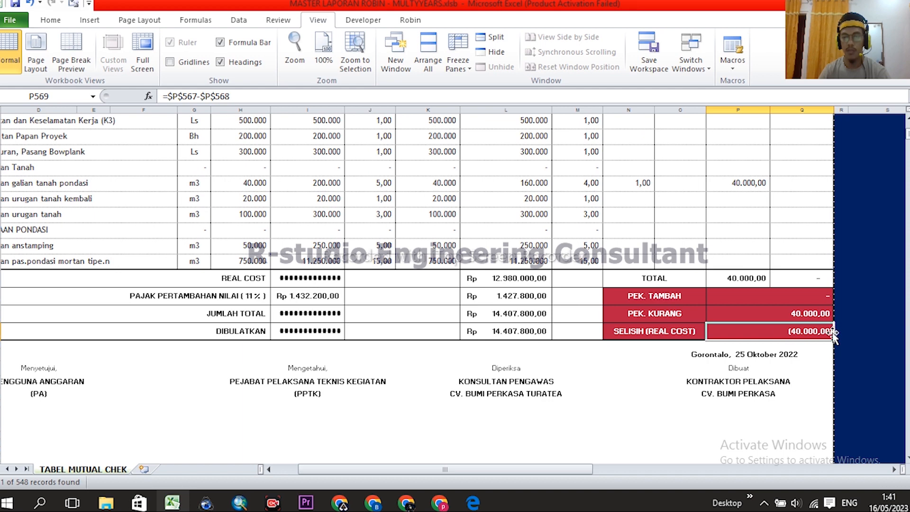
- Compare the PEK. KURANG and SELISIH formulas and the date formula below the totals
{"action": "left_click", "coordinate": [807, 354]}
{"action": "left_click", "coordinate": [806, 332]}
{"action": "left_click", "coordinate": [803, 312]}
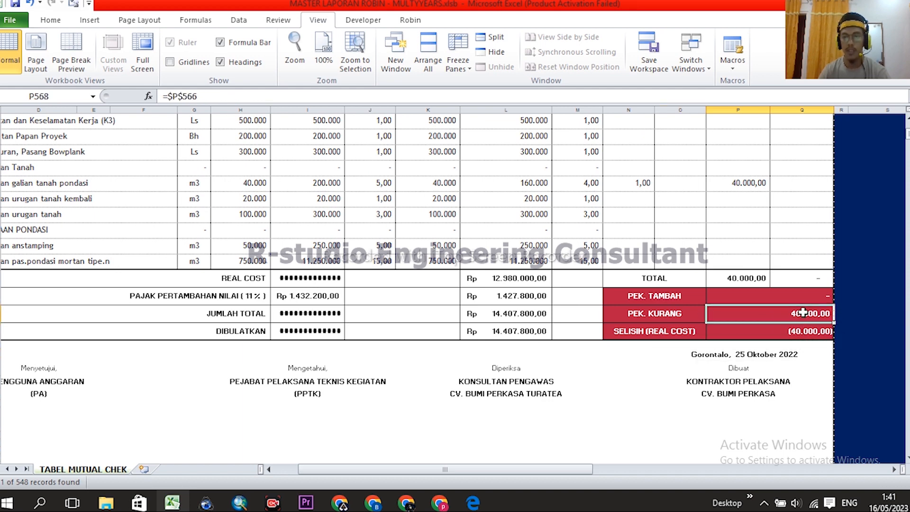
{"action": "left_click", "coordinate": [804, 333]}
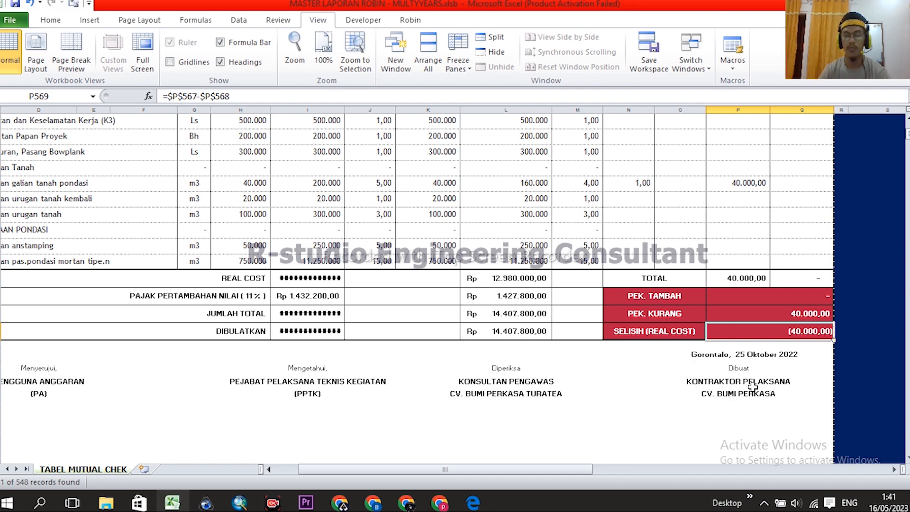
{"action": "scroll", "coordinate": [790, 302], "scroll_direction": "up", "scroll_amount": 3}
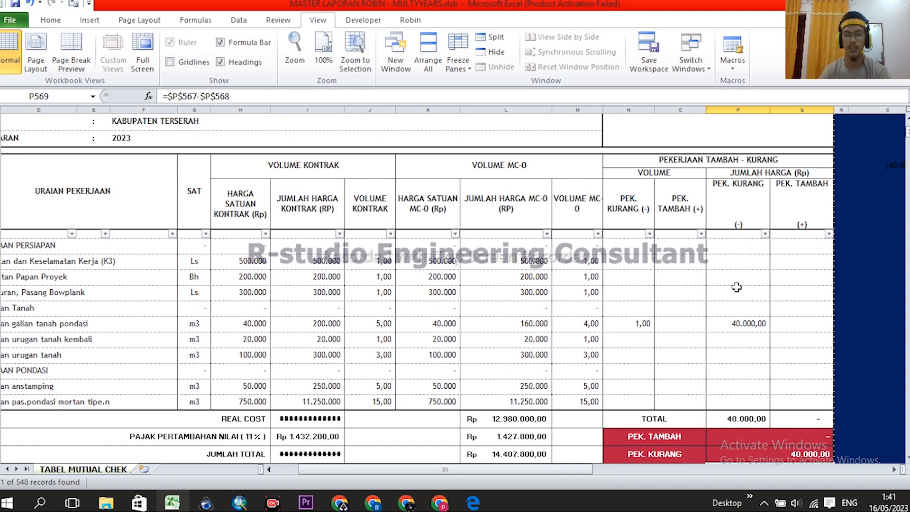
{"action": "scroll", "coordinate": [739, 287], "scroll_direction": "down", "scroll_amount": 1}
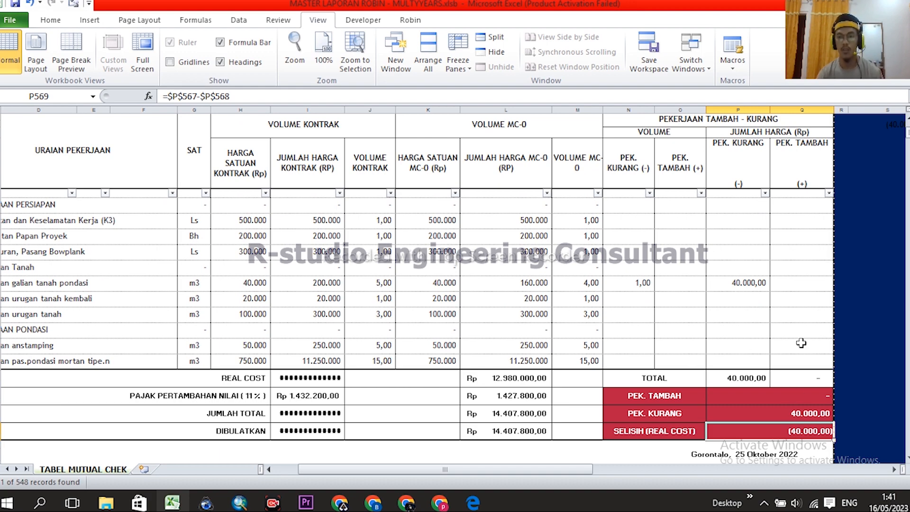
{"action": "scroll", "coordinate": [759, 304], "scroll_direction": "down", "scroll_amount": 1}
{"action": "scroll", "coordinate": [791, 315], "scroll_direction": "up", "scroll_amount": 3}
{"action": "scroll", "coordinate": [754, 312], "scroll_direction": "left", "scroll_amount": 1}
{"action": "scroll", "coordinate": [720, 303], "scroll_direction": "left", "scroll_amount": 1}
{"action": "scroll", "coordinate": [680, 294], "scroll_direction": "up", "scroll_amount": 2}
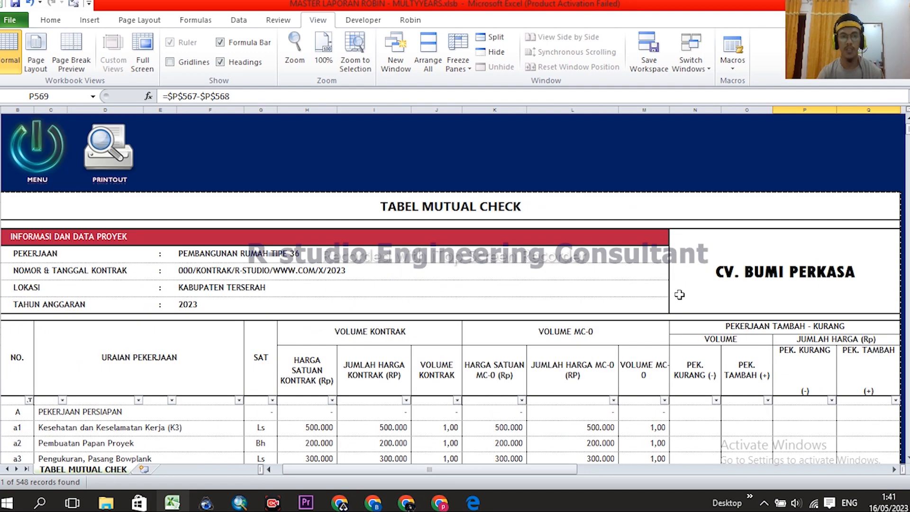
{"action": "scroll", "coordinate": [616, 242], "scroll_direction": "down", "scroll_amount": 5}
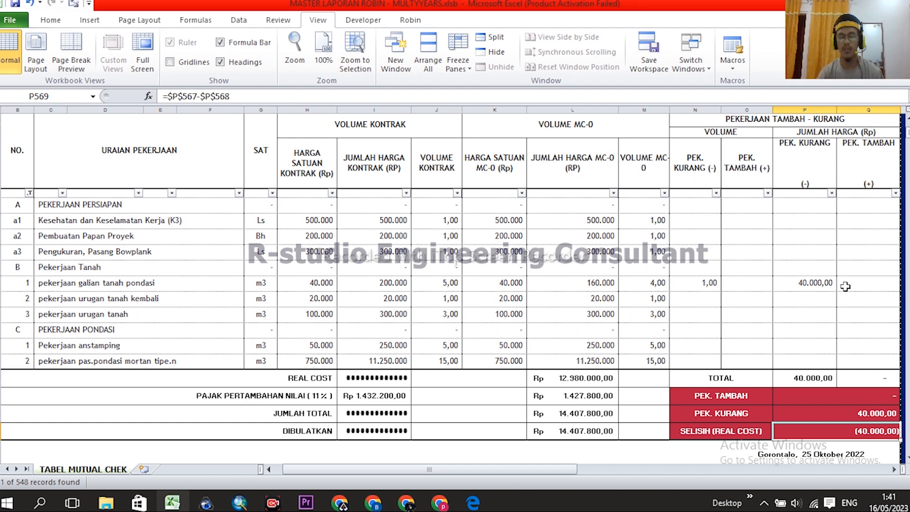
- Inspect the PEK. KURANG total, SELISIH and rounded MC-0 total formulas
{"action": "left_click", "coordinate": [876, 390]}
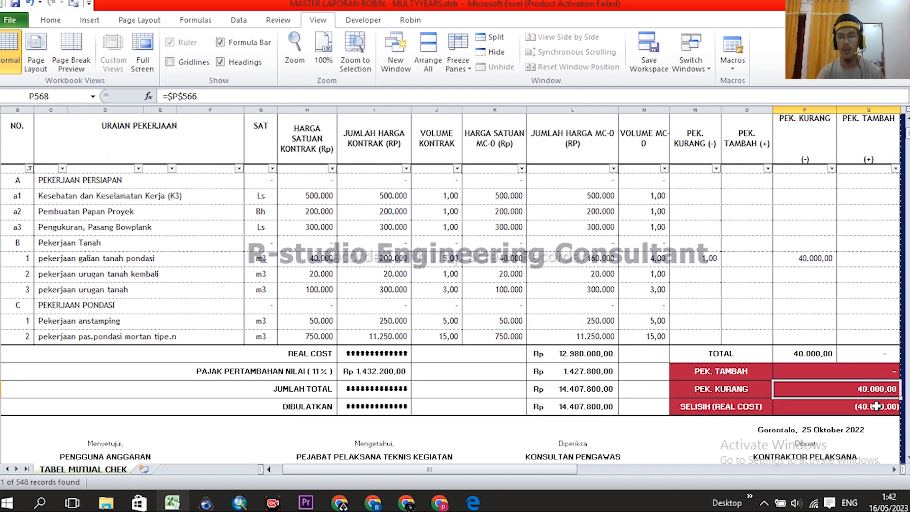
{"action": "left_click", "coordinate": [874, 408]}
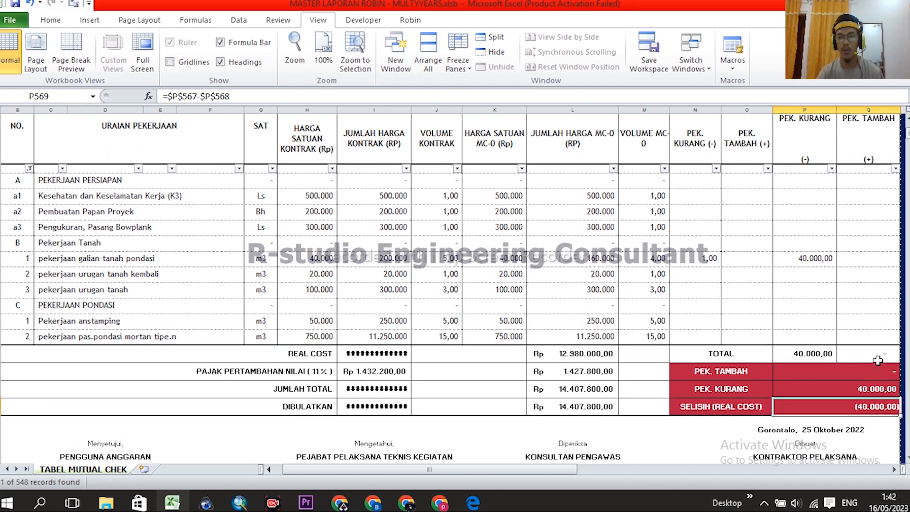
{"action": "left_click", "coordinate": [579, 409]}
{"action": "scroll", "coordinate": [503, 407], "scroll_direction": "up", "scroll_amount": 2, "text": "ctrl"}
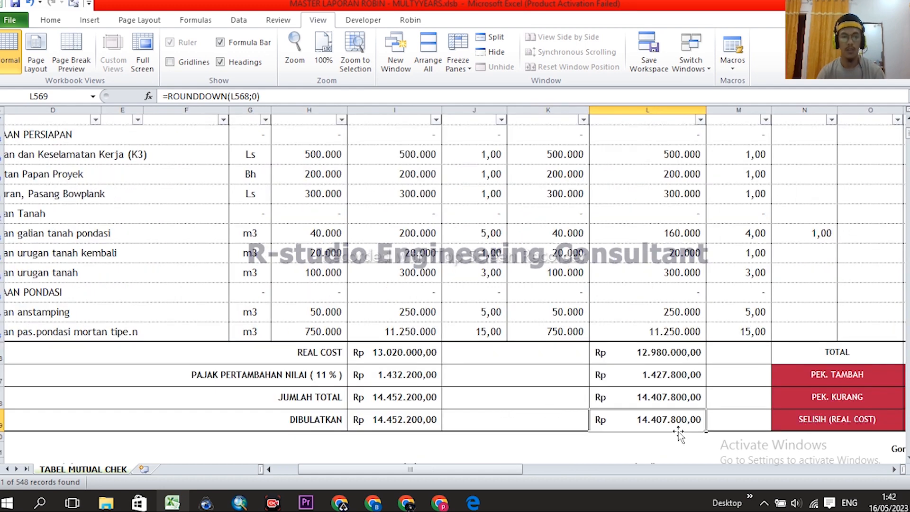
{"action": "left_click", "coordinate": [386, 413]}
{"action": "left_click", "coordinate": [661, 420]}
{"action": "left_click", "coordinate": [405, 417]}
{"action": "left_click", "coordinate": [684, 419]}
{"action": "scroll", "coordinate": [388, 353], "scroll_direction": "down", "scroll_amount": 2, "text": "ctrl"}
{"action": "scroll", "coordinate": [603, 357], "scroll_direction": "up", "scroll_amount": 2, "text": "ctrl"}
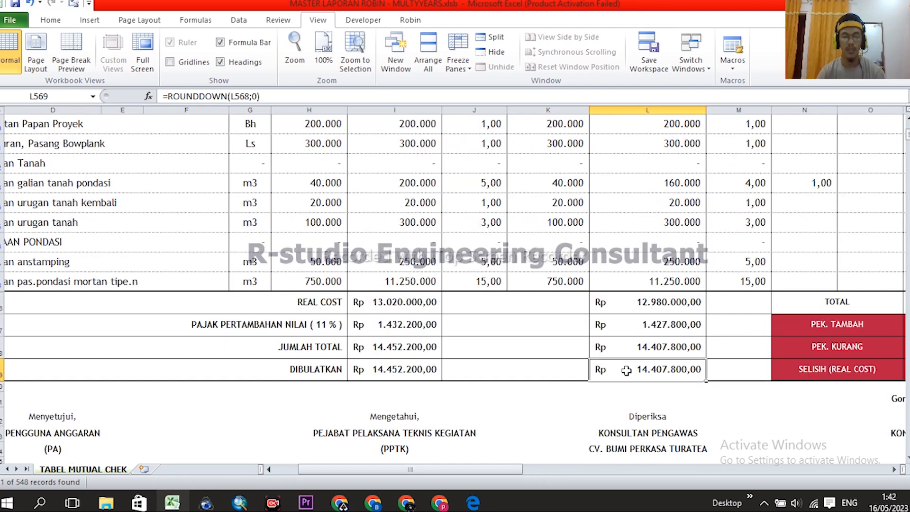
{"action": "left_click_drag", "start_coordinate": [508, 468], "coordinate": [527, 466]}
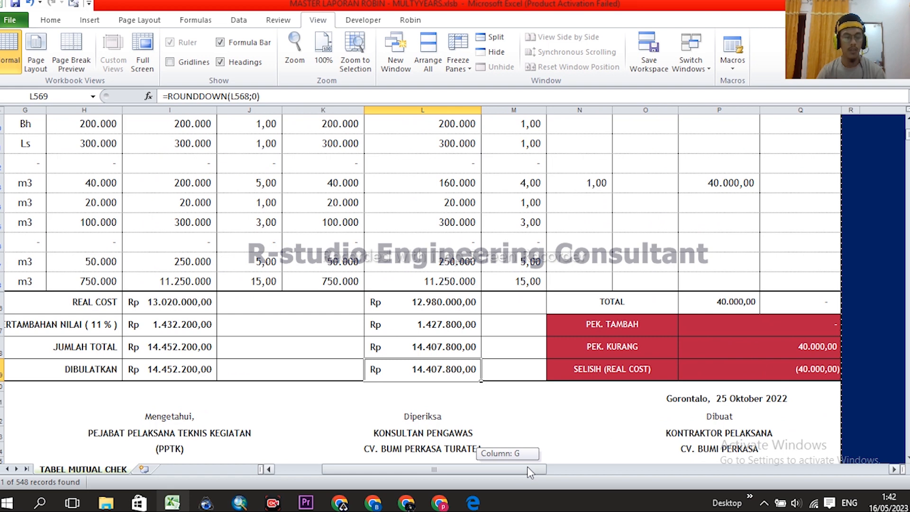
{"action": "left_click", "coordinate": [172, 369]}
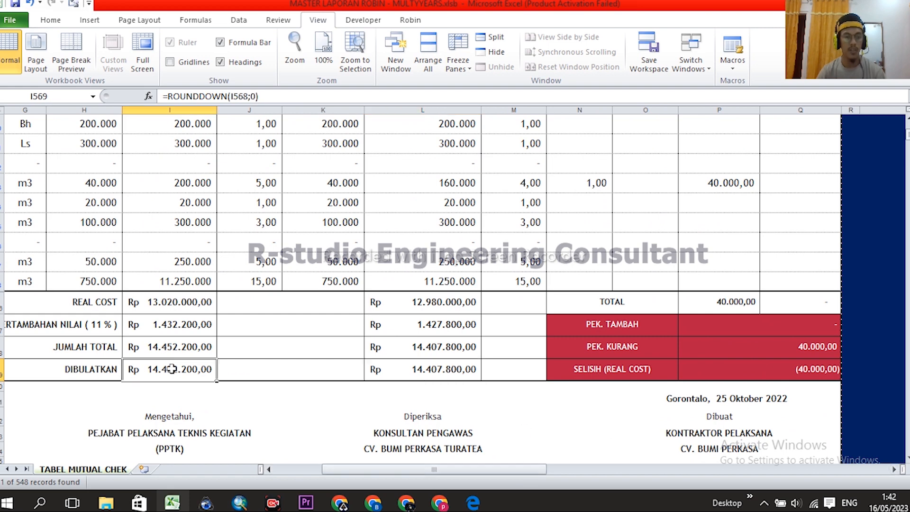
{"action": "left_click", "coordinate": [422, 370]}
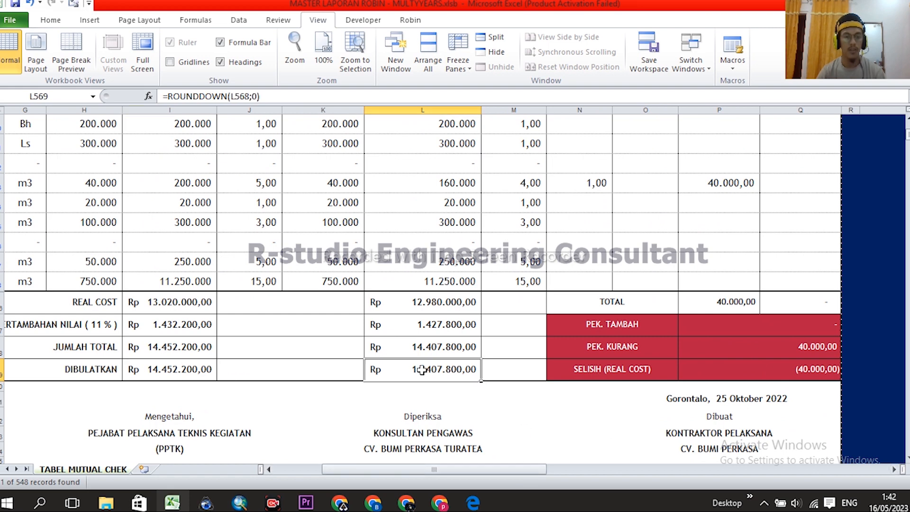
{"action": "left_click", "coordinate": [784, 372]}
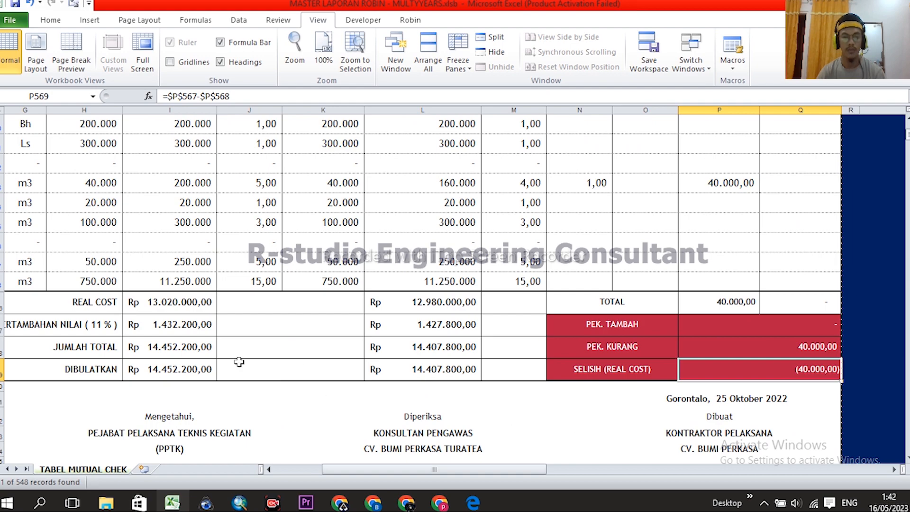
{"action": "left_click", "coordinate": [184, 368]}
{"action": "left_click", "coordinate": [383, 377]}
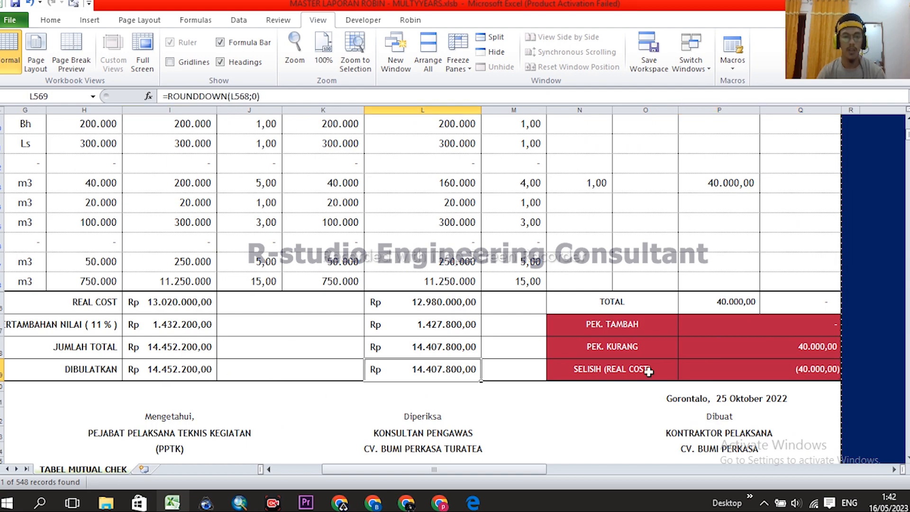
{"action": "left_click", "coordinate": [803, 369]}
{"action": "scroll", "coordinate": [803, 371], "scroll_direction": "up", "scroll_amount": 1}
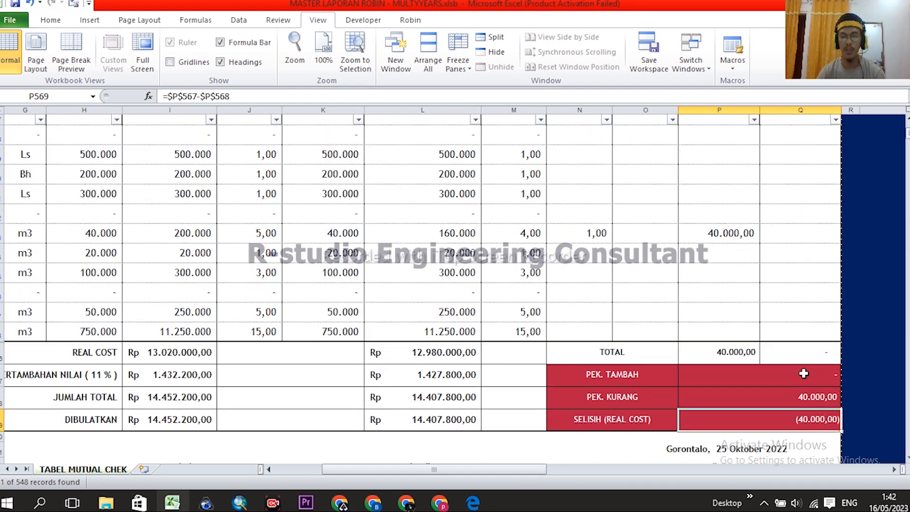
{"action": "scroll", "coordinate": [802, 373], "scroll_direction": "down", "scroll_amount": 1}
{"action": "scroll", "coordinate": [684, 360], "scroll_direction": "up", "scroll_amount": 2}
{"action": "scroll", "coordinate": [667, 358], "scroll_direction": "down", "scroll_amount": 1}
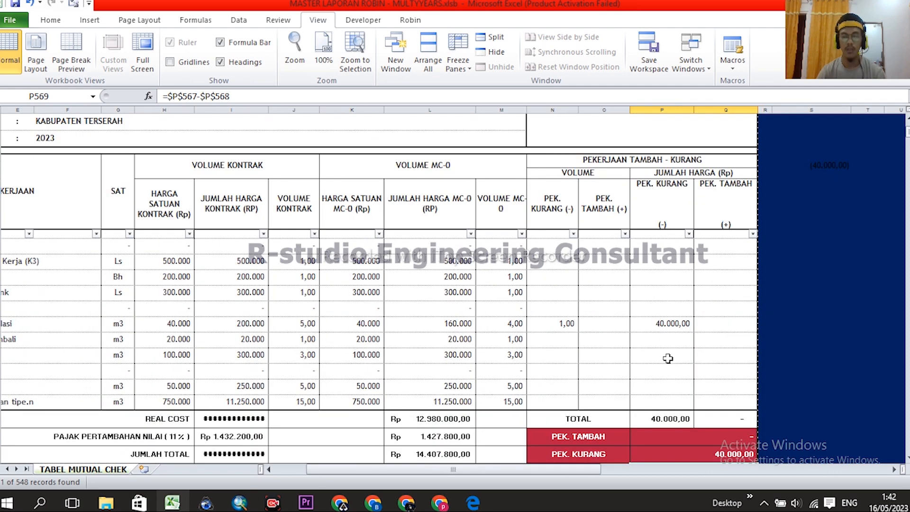
{"action": "scroll", "coordinate": [687, 363], "scroll_direction": "down", "scroll_amount": 2}
{"action": "scroll", "coordinate": [728, 336], "scroll_direction": "down", "scroll_amount": 1}
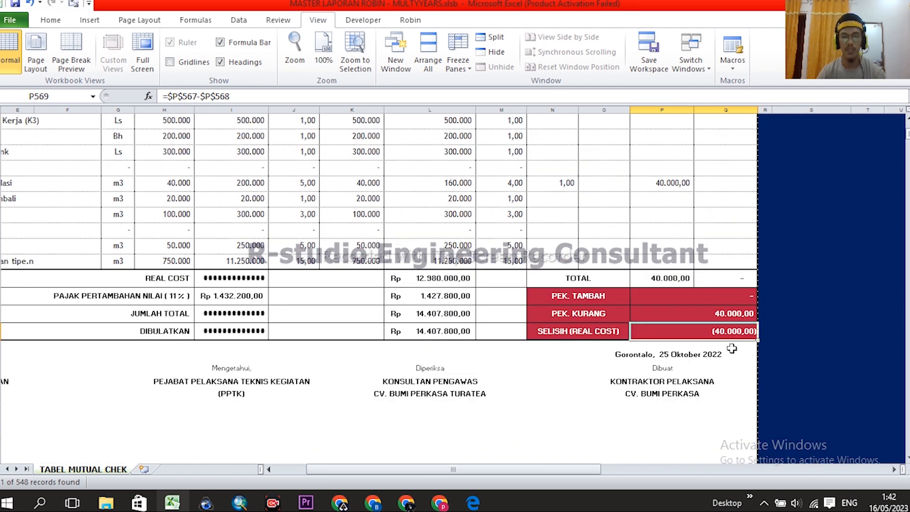
{"action": "left_click", "coordinate": [659, 356]}
{"action": "left_click", "coordinate": [701, 331]}
{"action": "left_click", "coordinate": [729, 311]}
{"action": "left_click", "coordinate": [731, 298]}
{"action": "left_click", "coordinate": [728, 314]}
{"action": "left_click", "coordinate": [723, 334]}
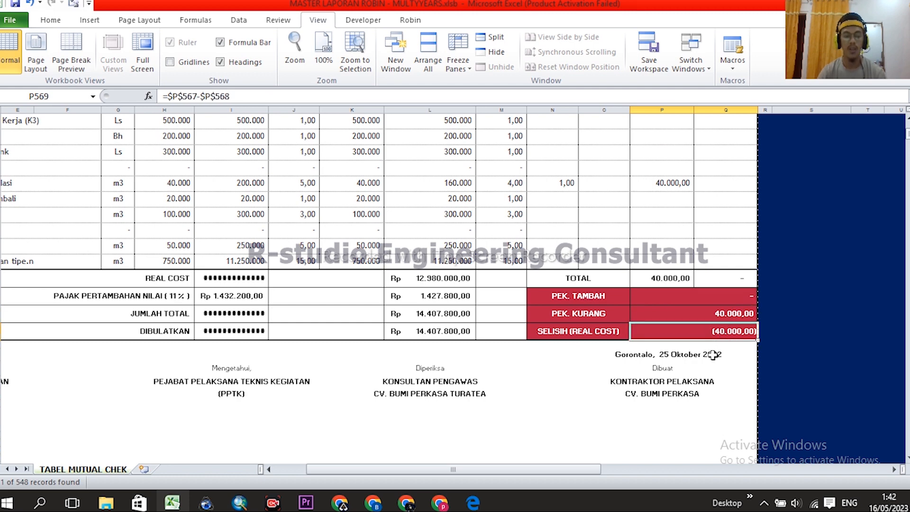
{"action": "left_click", "coordinate": [245, 330]}
{"action": "left_click", "coordinate": [244, 315]}
{"action": "left_click", "coordinate": [244, 296]}
{"action": "left_click", "coordinate": [245, 280]}
{"action": "left_click_drag", "start_coordinate": [722, 277], "coordinate": [725, 331]}
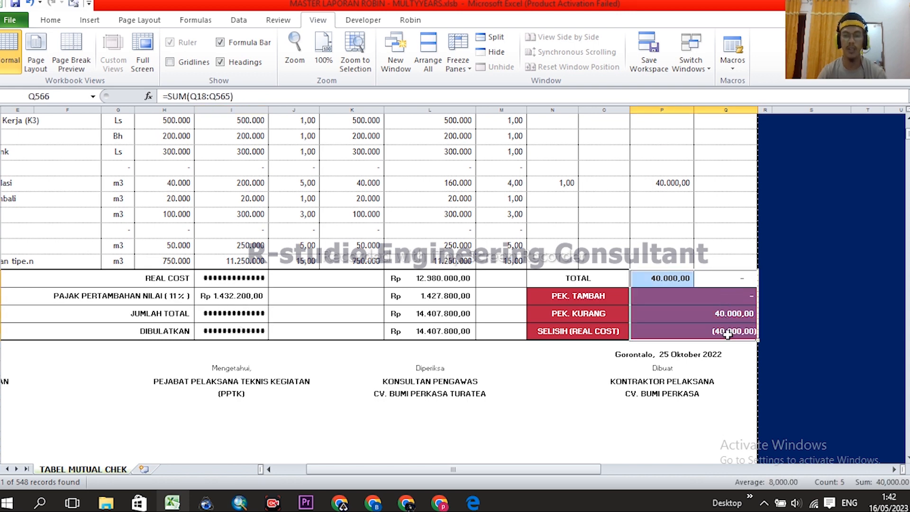
{"action": "left_click", "coordinate": [723, 298]}
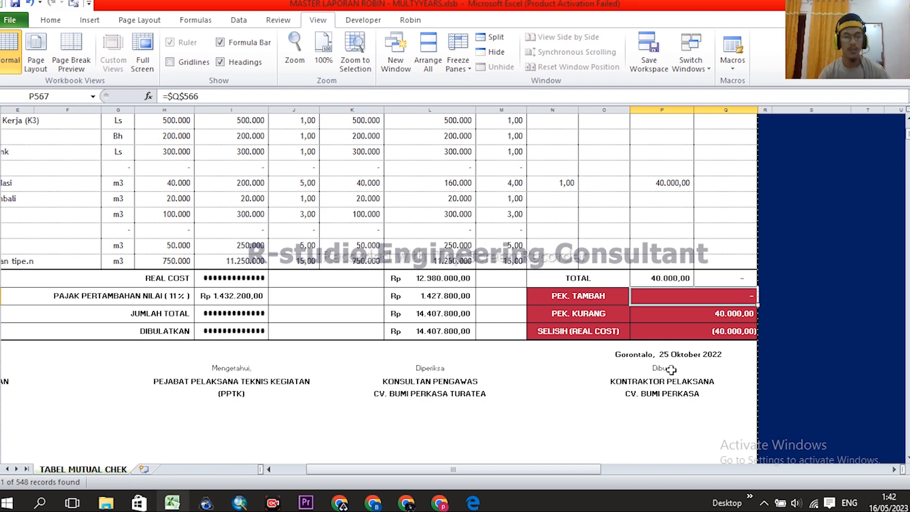
{"action": "left_click", "coordinate": [722, 331]}
- Highlight the VOLUME KONTRAK and VOLUME MC-0 column groups on TABEL MUTUAL CHEK
{"action": "scroll", "coordinate": [616, 356], "scroll_direction": "left", "scroll_amount": 3}
{"action": "scroll", "coordinate": [526, 336], "scroll_direction": "up", "scroll_amount": 20}
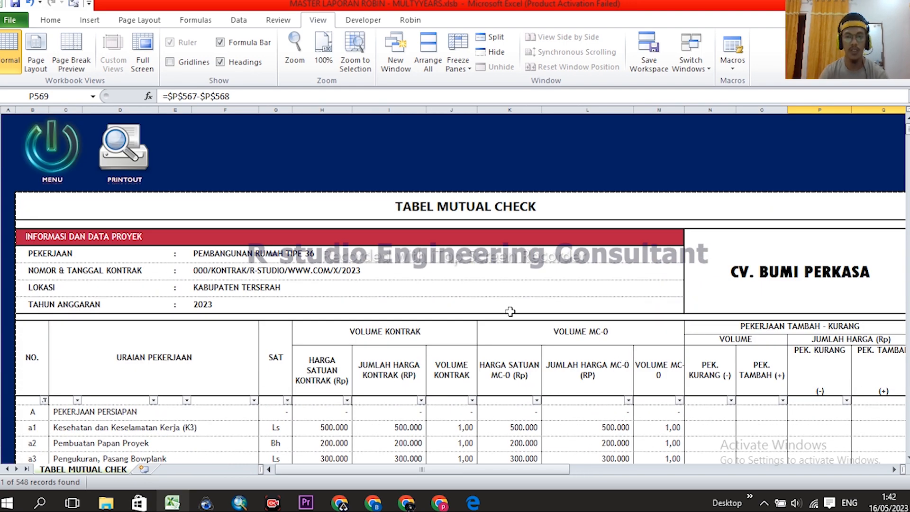
{"action": "scroll", "coordinate": [493, 256], "scroll_direction": "down", "scroll_amount": 1}
{"action": "left_click", "coordinate": [378, 249]}
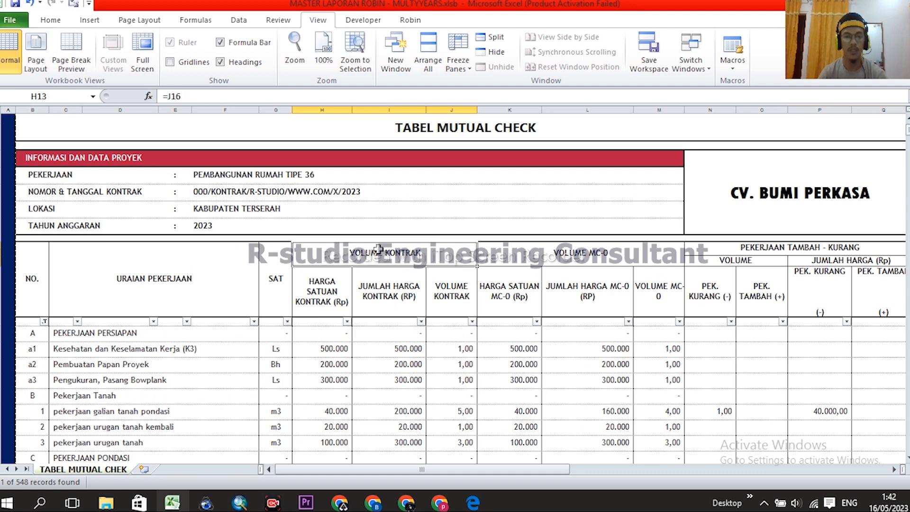
{"action": "left_click_drag", "start_coordinate": [332, 114], "coordinate": [659, 114]}
{"action": "left_click", "coordinate": [576, 254]}
{"action": "left_click", "coordinate": [594, 256]}
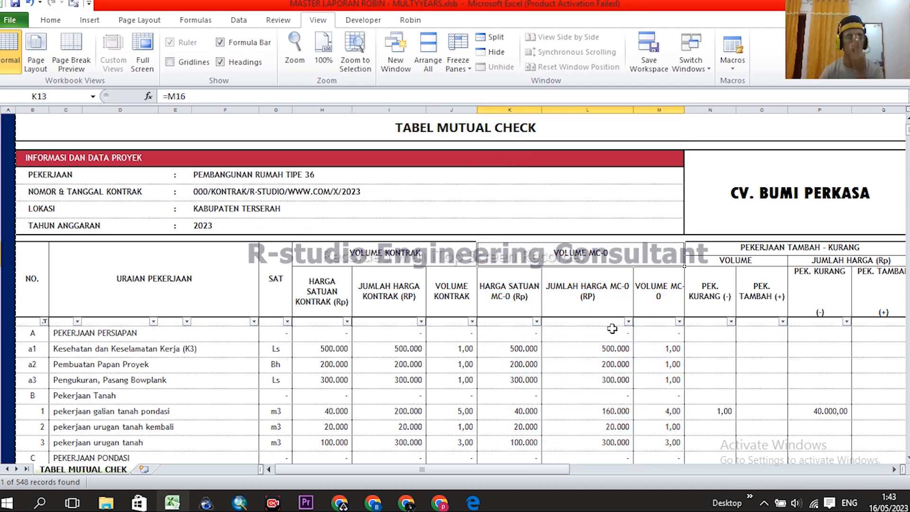
- Scroll to the top of the sheet and return to the MENU launcher
{"action": "scroll", "coordinate": [637, 254], "scroll_direction": "down", "scroll_amount": 1}
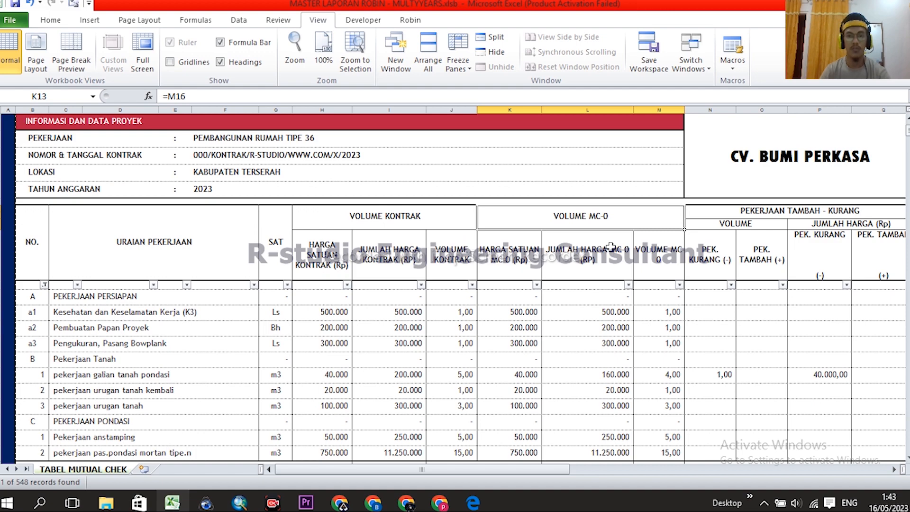
{"action": "scroll", "coordinate": [610, 247], "scroll_direction": "up", "scroll_amount": 1}
{"action": "scroll", "coordinate": [633, 279], "scroll_direction": "up", "scroll_amount": 1}
{"action": "scroll", "coordinate": [533, 236], "scroll_direction": "down", "scroll_amount": 1}
{"action": "scroll", "coordinate": [568, 338], "scroll_direction": "up", "scroll_amount": 1}
{"action": "left_click", "coordinate": [80, 160]}
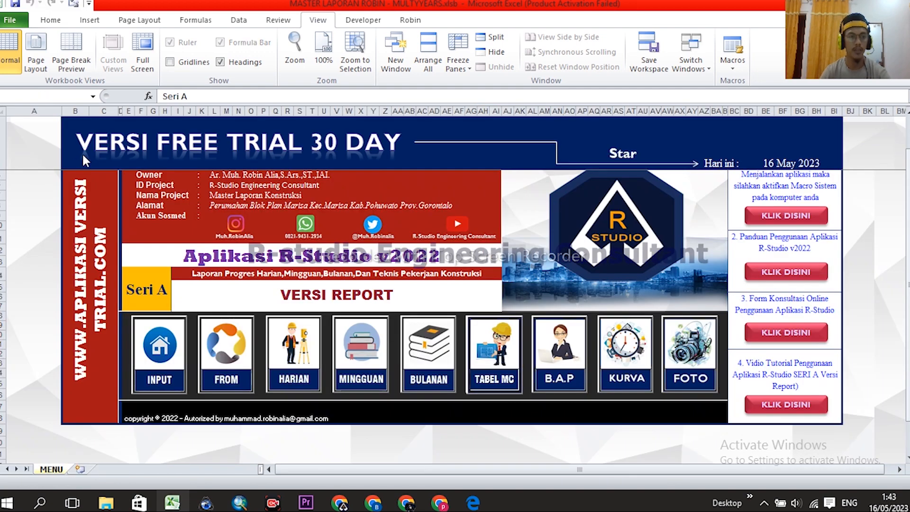
- On FROM HARIAN, set K12 to =H12 so the MC-0 volume follows the contract volume
{"action": "left_click", "coordinate": [222, 347]}
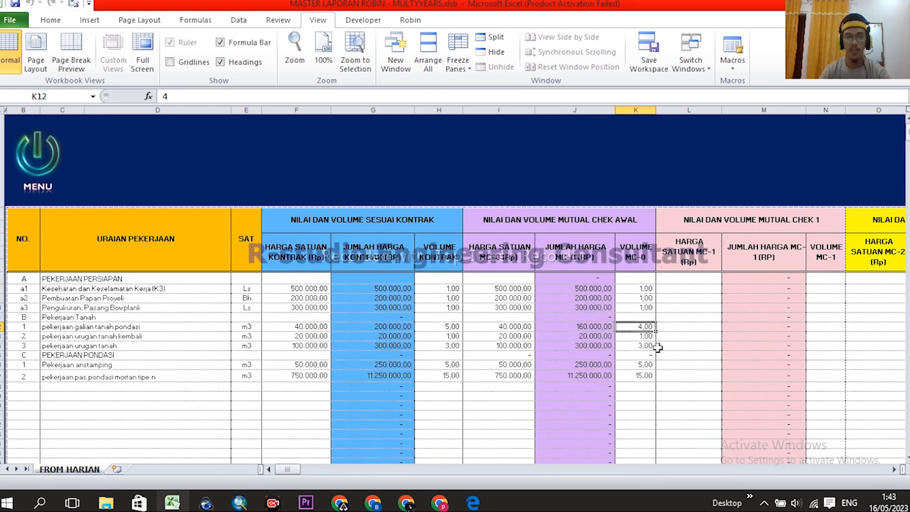
{"action": "type", "text": "="}
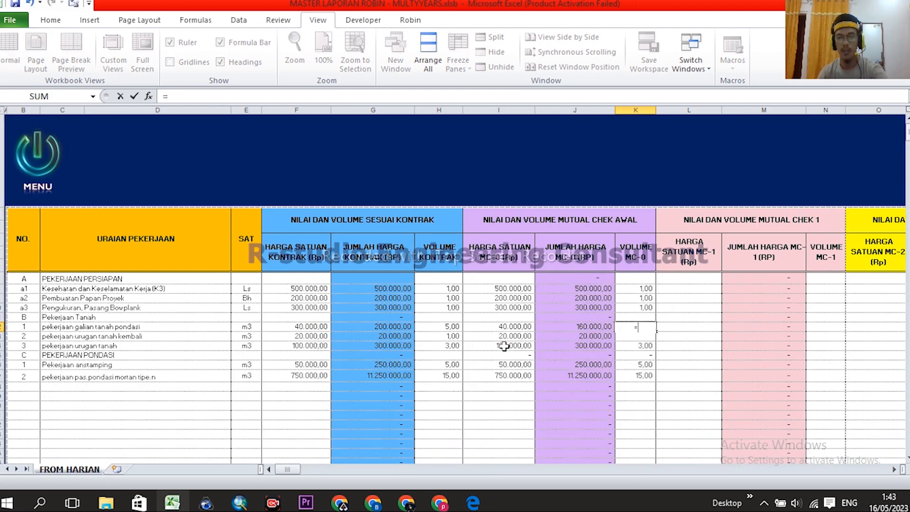
{"action": "left_click", "coordinate": [448, 326]}
{"action": "key", "text": "Return"}
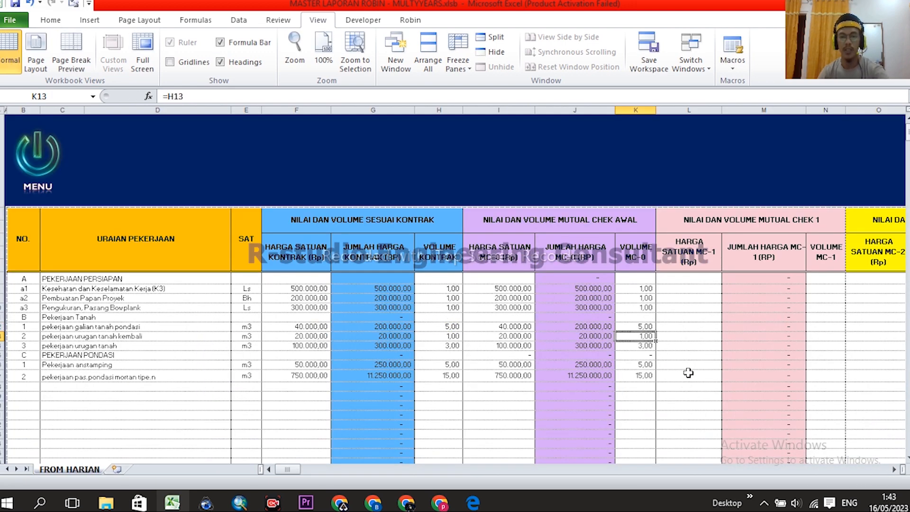
- Check the MC-0 volume formulas down column K below the restored cell
{"action": "left_click", "coordinate": [645, 326]}
{"action": "left_click", "coordinate": [645, 335]}
{"action": "left_click", "coordinate": [647, 345]}
{"action": "left_click", "coordinate": [648, 355]}
{"action": "left_click", "coordinate": [647, 366]}
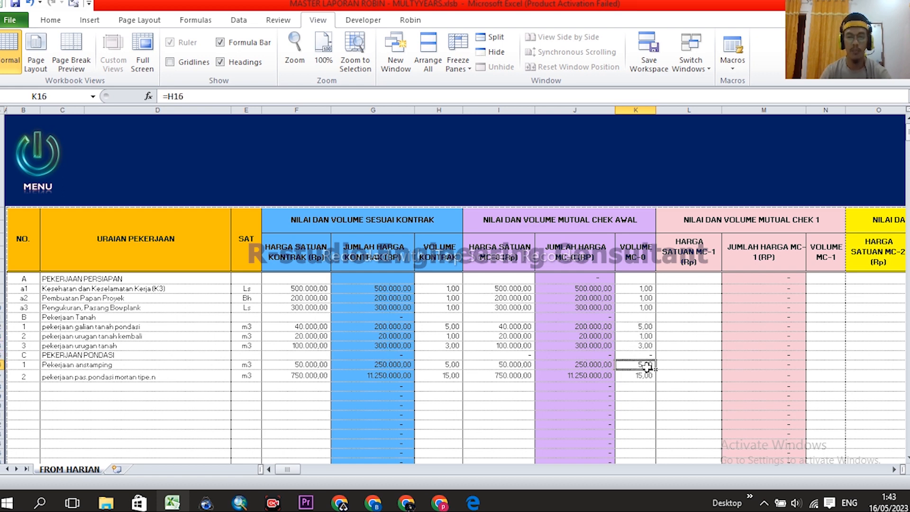
{"action": "left_click", "coordinate": [647, 376]}
- Compare the MC-0 volume values against the MUTUAL CHEK AWAL columns and the empty MC-1 unit price column
{"action": "left_click_drag", "start_coordinate": [638, 290], "coordinate": [646, 371]}
{"action": "left_click", "coordinate": [689, 289]}
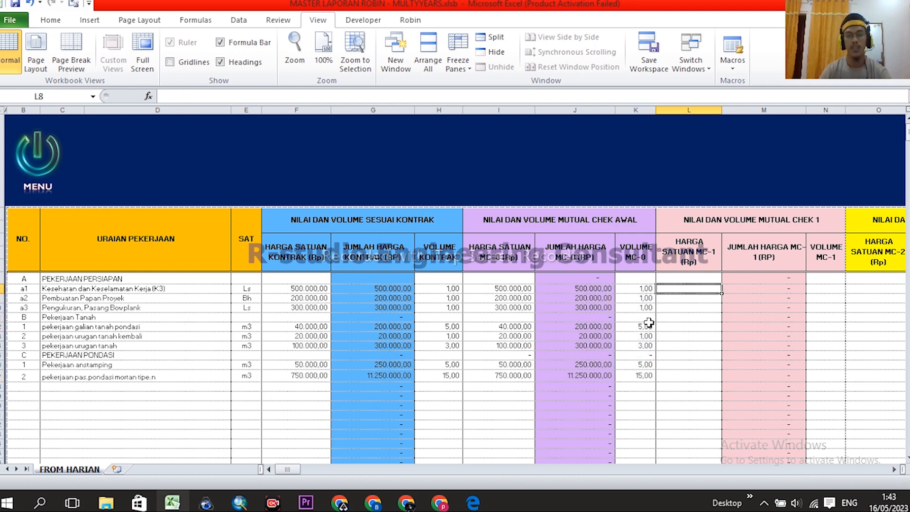
{"action": "left_click", "coordinate": [638, 288]}
{"action": "left_click_drag", "start_coordinate": [638, 288], "coordinate": [647, 377]}
{"action": "left_click_drag", "start_coordinate": [508, 111], "coordinate": [635, 111]}
{"action": "left_click_drag", "start_coordinate": [642, 287], "coordinate": [646, 378]}
{"action": "left_click", "coordinate": [690, 308]}
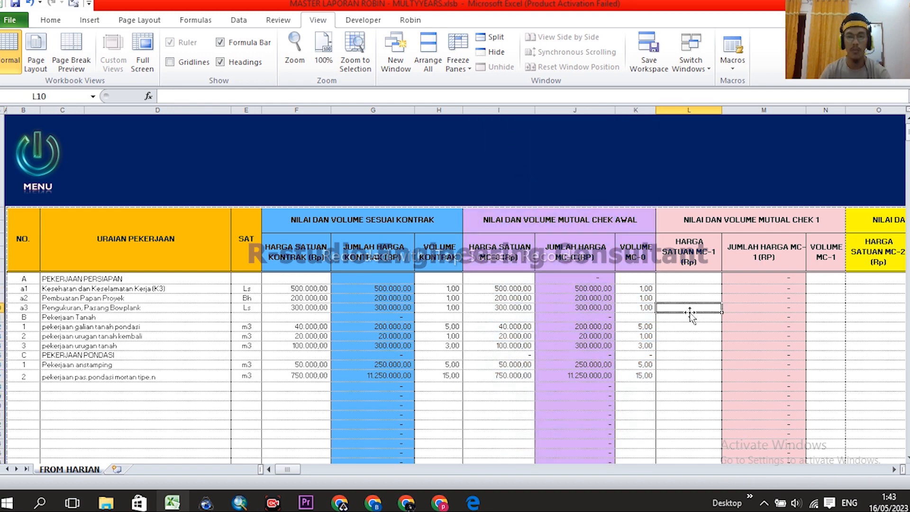
{"action": "left_click_drag", "start_coordinate": [642, 288], "coordinate": [644, 377]}
{"action": "left_click", "coordinate": [690, 328]}
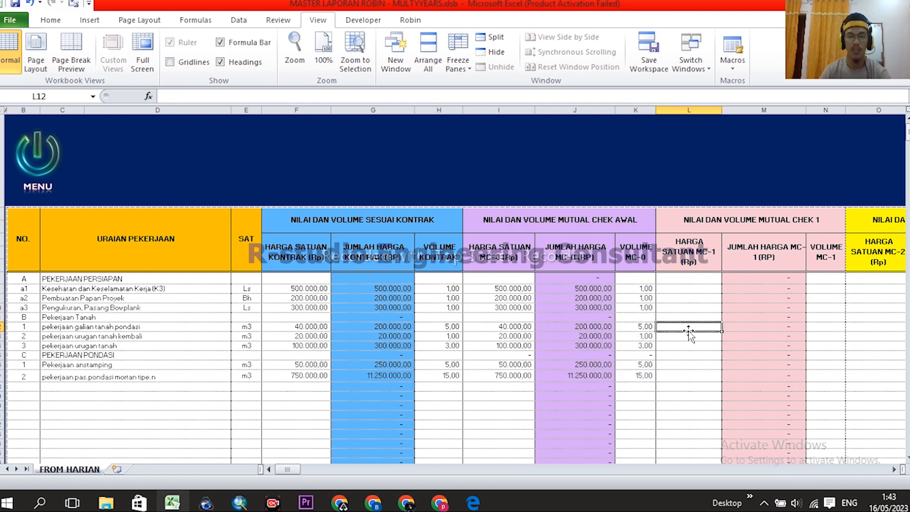
{"action": "scroll", "coordinate": [528, 299], "scroll_direction": "right", "scroll_amount": 1}
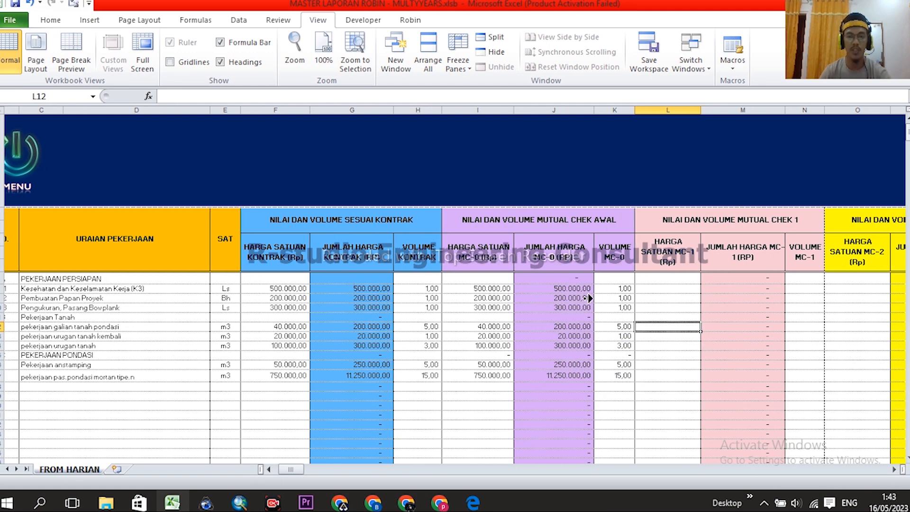
{"action": "scroll", "coordinate": [596, 304], "scroll_direction": "right", "scroll_amount": 2}
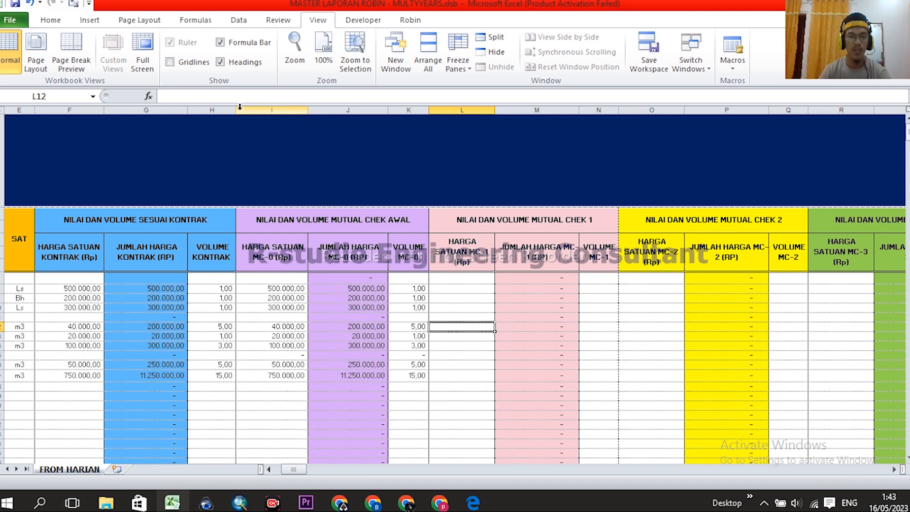
{"action": "left_click_drag", "start_coordinate": [261, 111], "coordinate": [407, 107]}
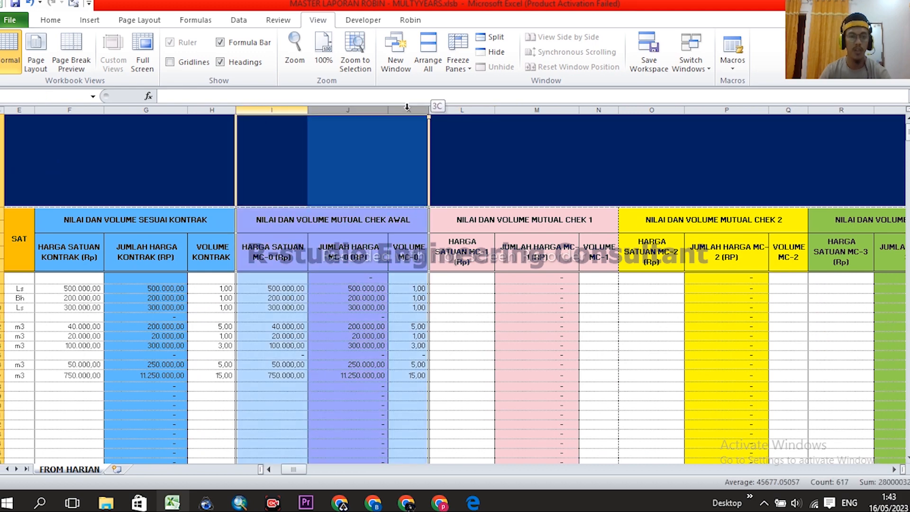
{"action": "left_click_drag", "start_coordinate": [406, 107], "coordinate": [406, 107]}
{"action": "left_click_drag", "start_coordinate": [267, 109], "coordinate": [400, 110]}
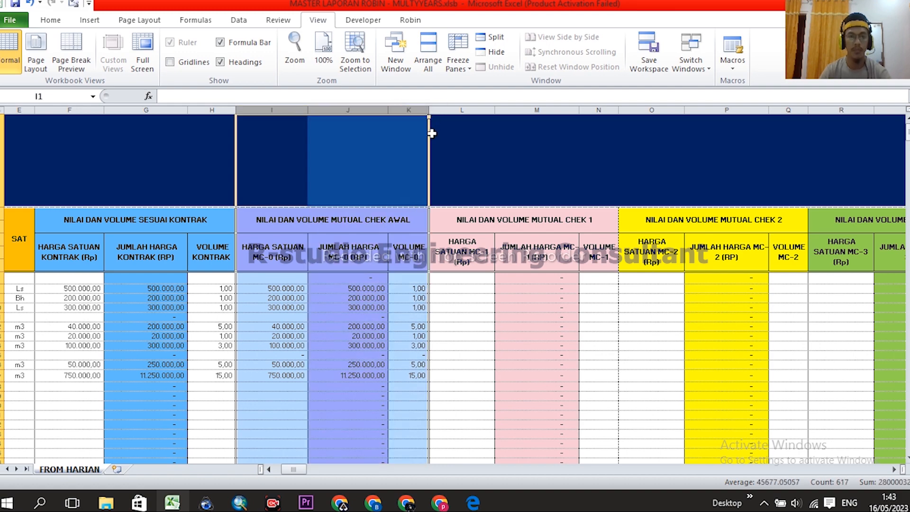
{"action": "left_click_drag", "start_coordinate": [268, 108], "coordinate": [400, 108]}
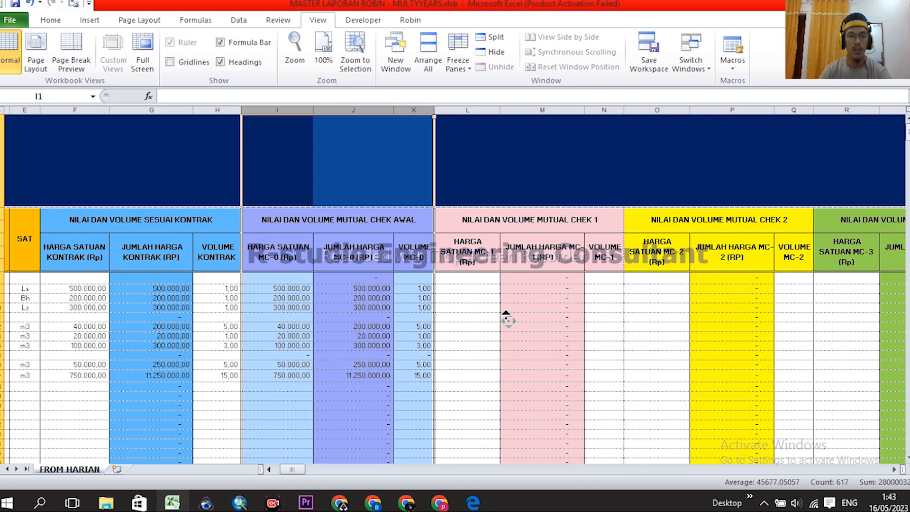
{"action": "left_click", "coordinate": [486, 317]}
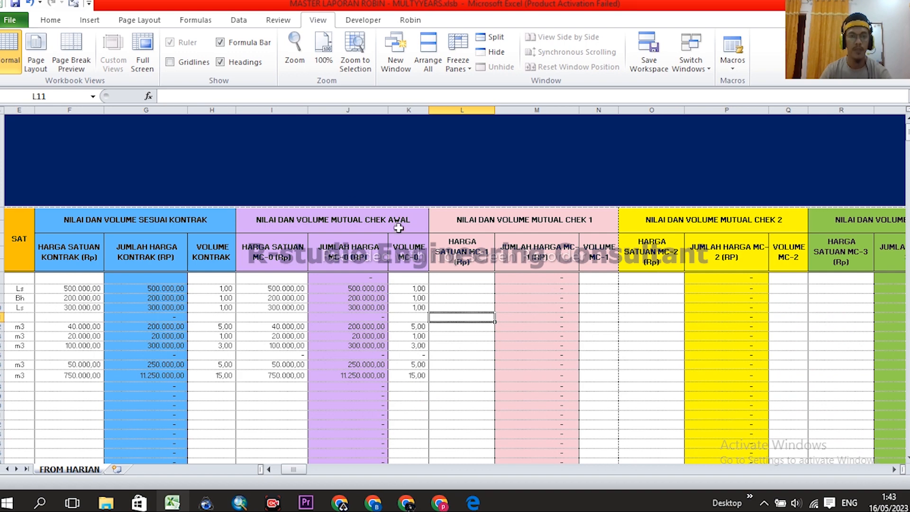
{"action": "left_click_drag", "start_coordinate": [272, 110], "coordinate": [419, 107]}
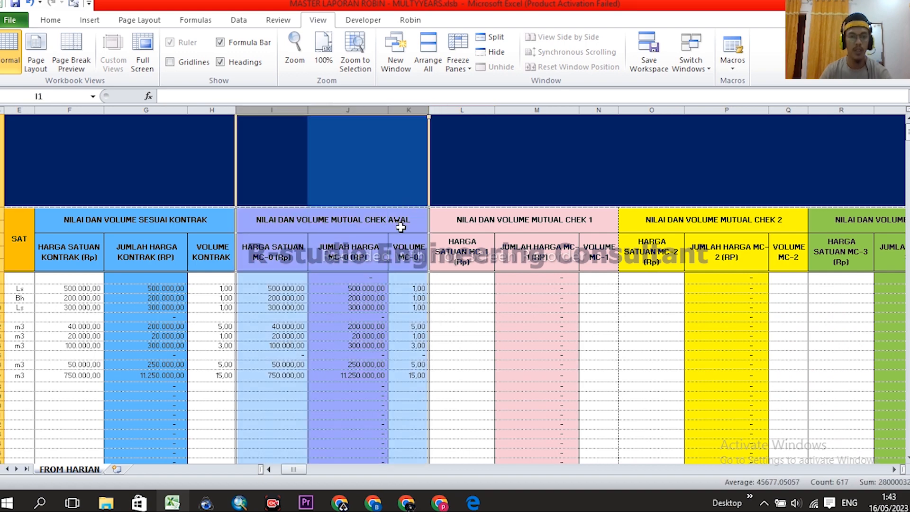
{"action": "left_click_drag", "start_coordinate": [415, 286], "coordinate": [420, 376]}
{"action": "left_click_drag", "start_coordinate": [414, 289], "coordinate": [414, 377]}
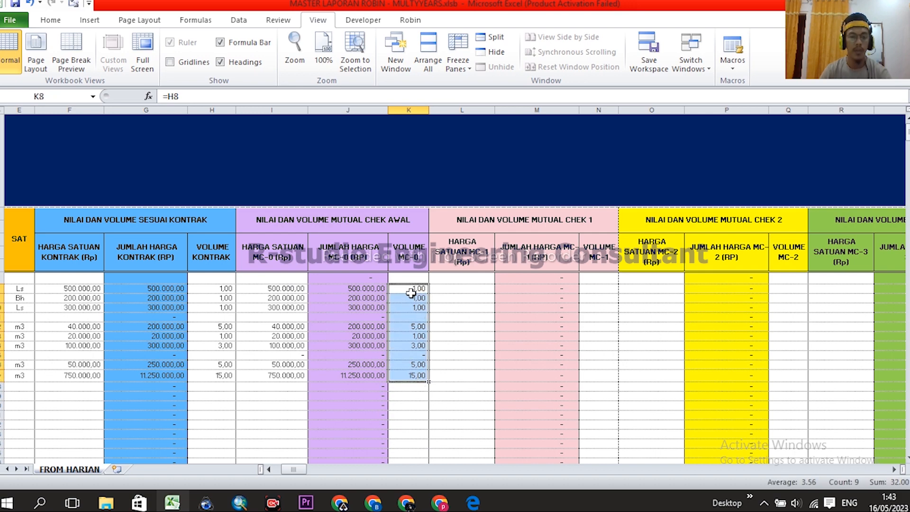
{"action": "left_click_drag", "start_coordinate": [464, 104], "coordinate": [602, 106]}
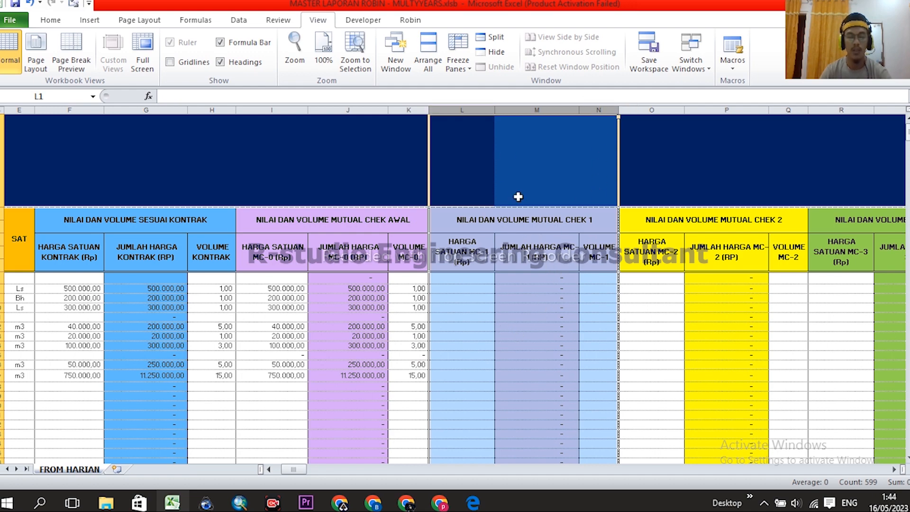
{"action": "left_click", "coordinate": [600, 296]}
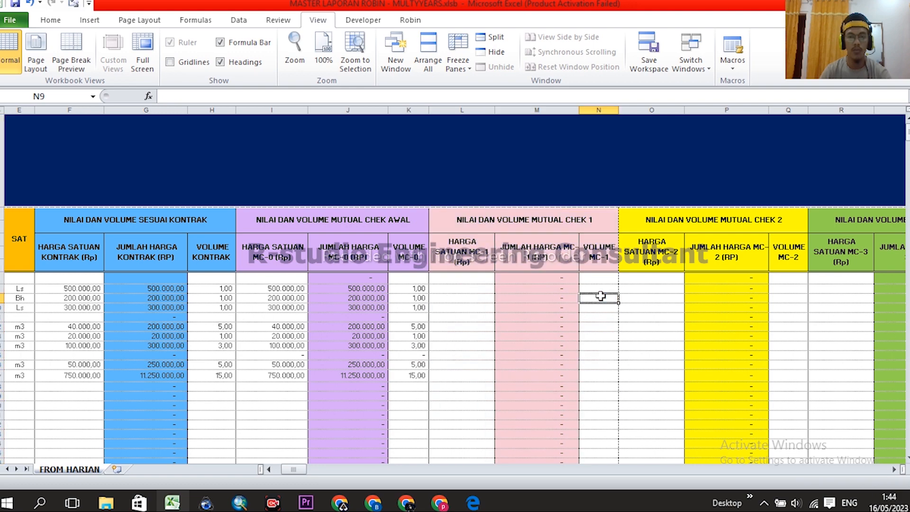
{"action": "left_click", "coordinate": [601, 287]}
{"action": "left_click_drag", "start_coordinate": [604, 371], "coordinate": [604, 376]}
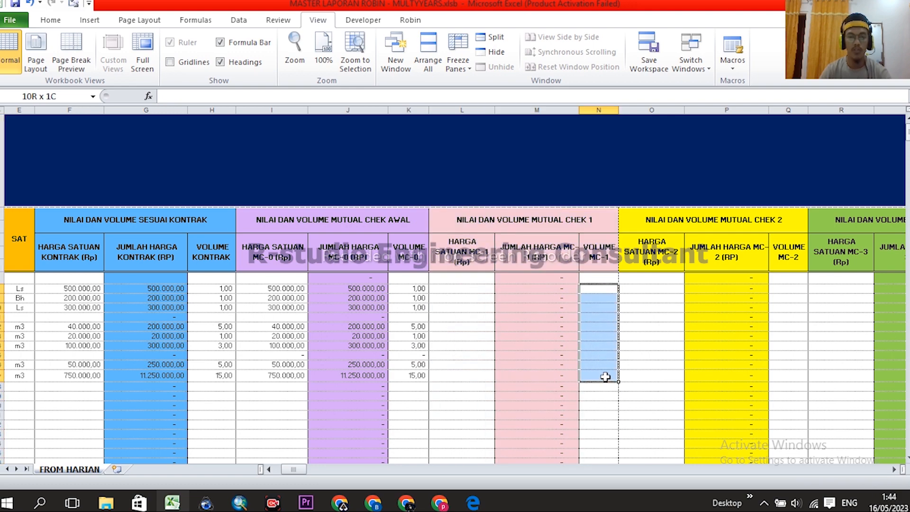
{"action": "left_click_drag", "start_coordinate": [596, 279], "coordinate": [598, 379]}
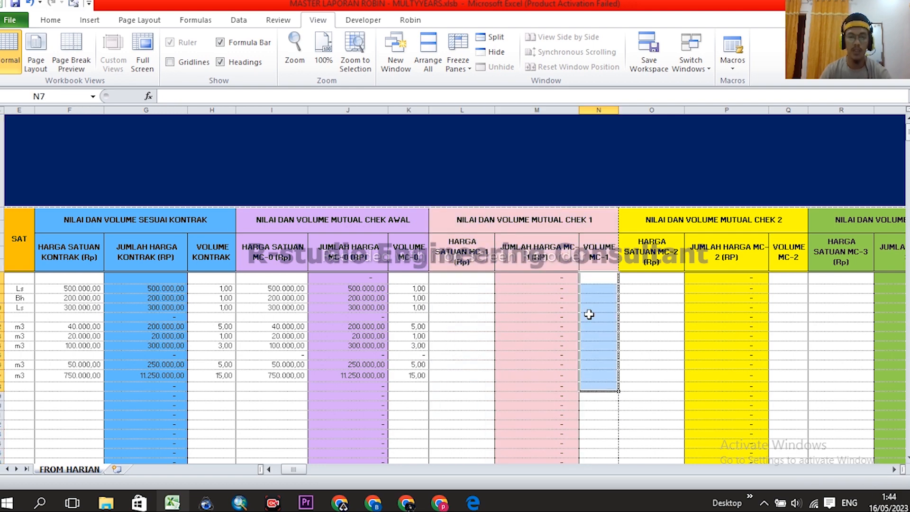
{"action": "left_click", "coordinate": [596, 290]}
{"action": "left_click", "coordinate": [601, 325]}
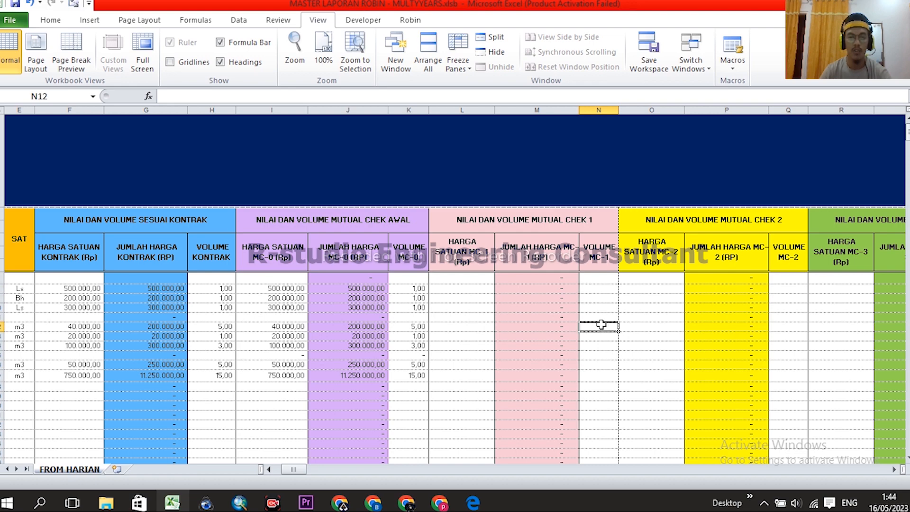
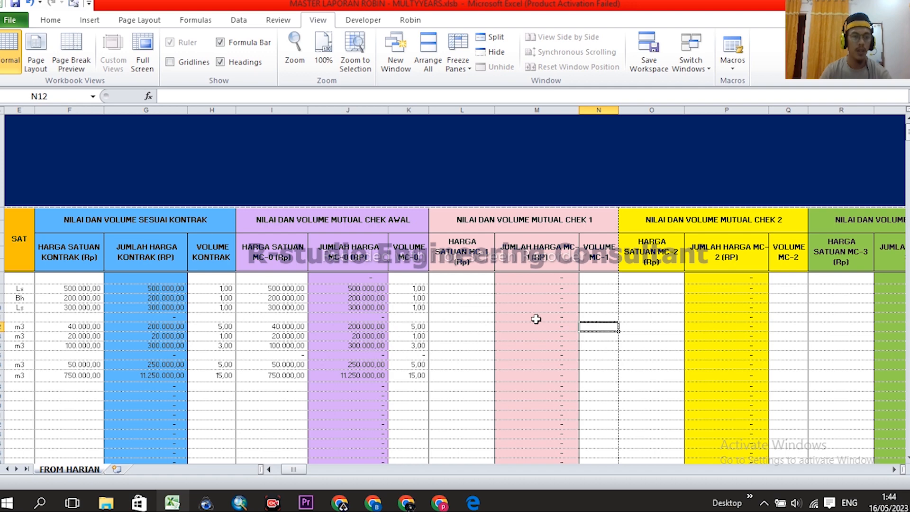
- Go from MENU to the TABEL MUTUAL CHEK sheet and check the SELISIH (REAL COST) value
{"action": "scroll", "coordinate": [534, 319], "scroll_direction": "left", "scroll_amount": 5}
{"action": "left_click", "coordinate": [42, 157]}
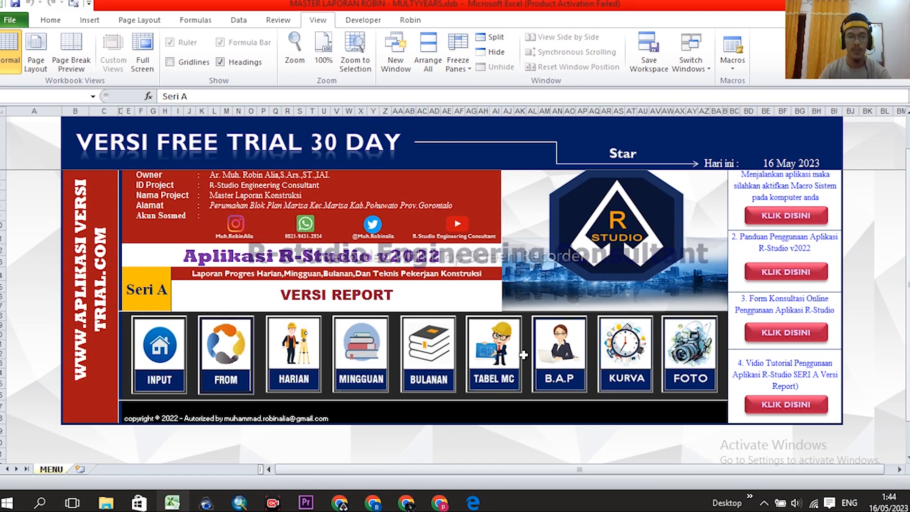
{"action": "left_click", "coordinate": [501, 361]}
{"action": "scroll", "coordinate": [671, 336], "scroll_direction": "down", "scroll_amount": 3}
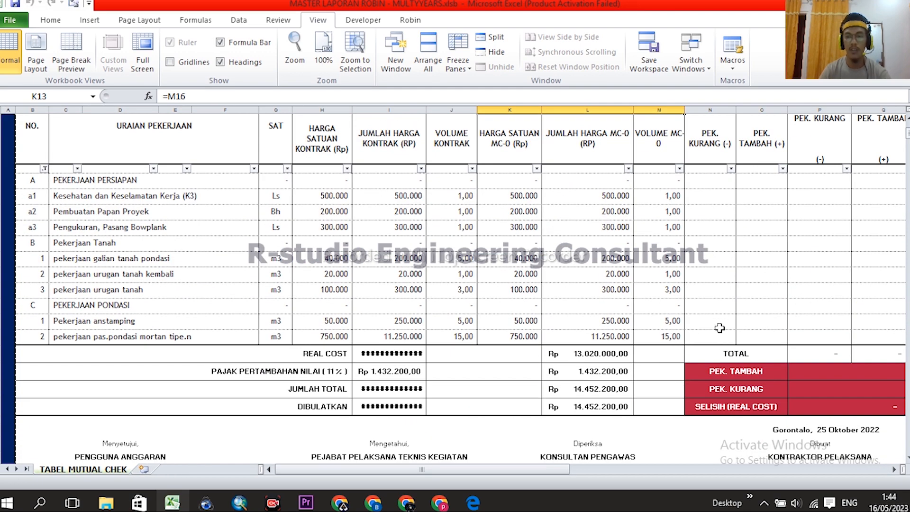
{"action": "scroll", "coordinate": [719, 328], "scroll_direction": "right", "scroll_amount": 2}
{"action": "left_click", "coordinate": [819, 406]}
{"action": "scroll", "coordinate": [784, 369], "scroll_direction": "up", "scroll_amount": 1}
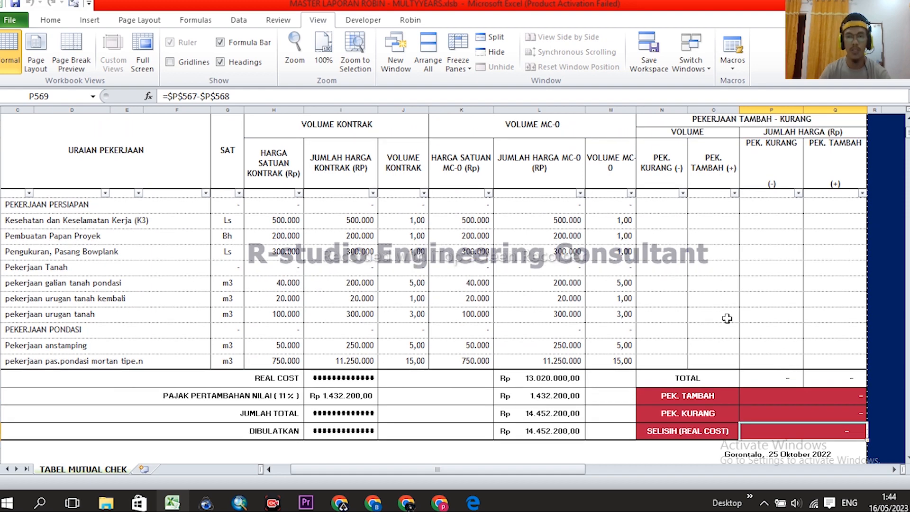
{"action": "scroll", "coordinate": [726, 319], "scroll_direction": "up", "scroll_amount": 1}
- Inspect the PEK. KURANG and PEK. TAMBAH volume columns, then recheck SELISIH (REAL COST)
{"action": "left_click", "coordinate": [670, 177]}
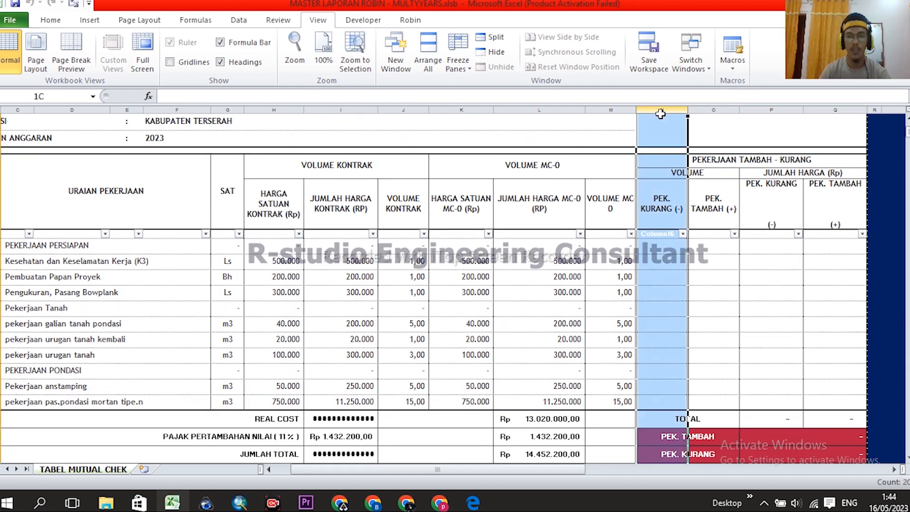
{"action": "left_click", "coordinate": [710, 182]}
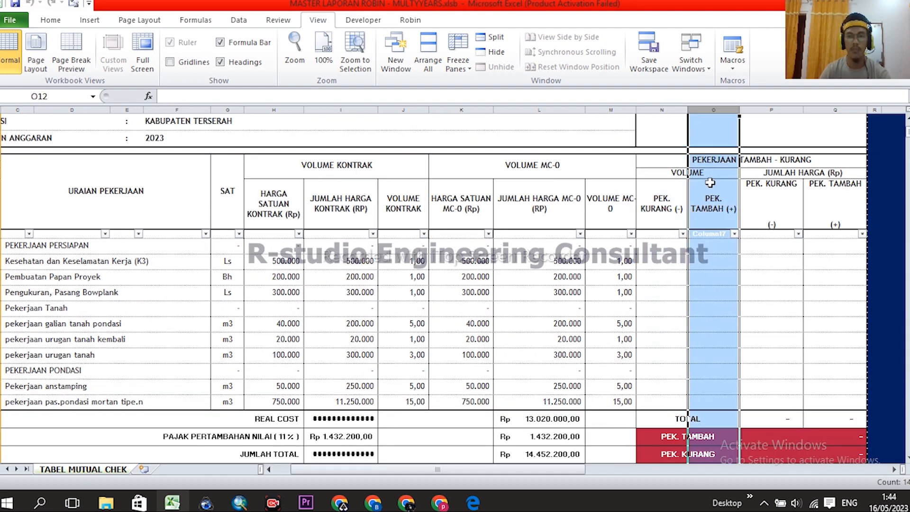
{"action": "left_click", "coordinate": [665, 112]}
{"action": "left_click_drag", "start_coordinate": [699, 276], "coordinate": [734, 292]}
{"action": "scroll", "coordinate": [753, 316], "scroll_direction": "down", "scroll_amount": 2}
{"action": "left_click", "coordinate": [835, 408]}
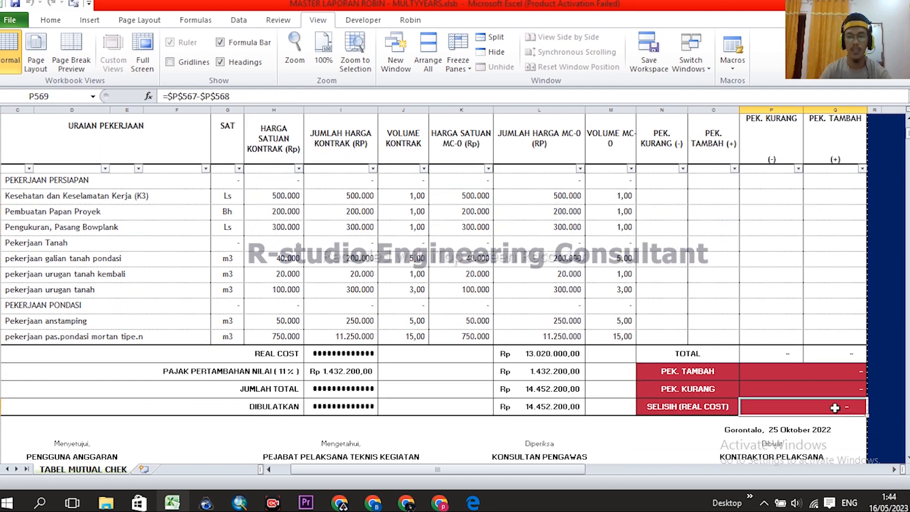
- Scroll back to the top-left of the sheet and return to the MENU dashboard
{"action": "scroll", "coordinate": [676, 374], "scroll_direction": "up", "scroll_amount": 5}
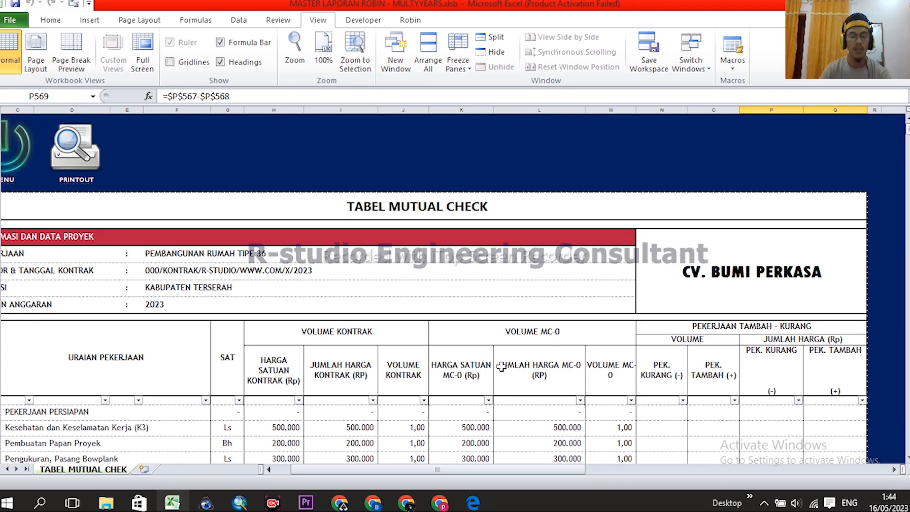
{"action": "scroll", "coordinate": [526, 295], "scroll_direction": "down", "scroll_amount": 3}
{"action": "scroll", "coordinate": [535, 303], "scroll_direction": "up", "scroll_amount": 1}
{"action": "scroll", "coordinate": [550, 348], "scroll_direction": "left", "scroll_amount": 2}
{"action": "scroll", "coordinate": [69, 167], "scroll_direction": "up", "scroll_amount": 2}
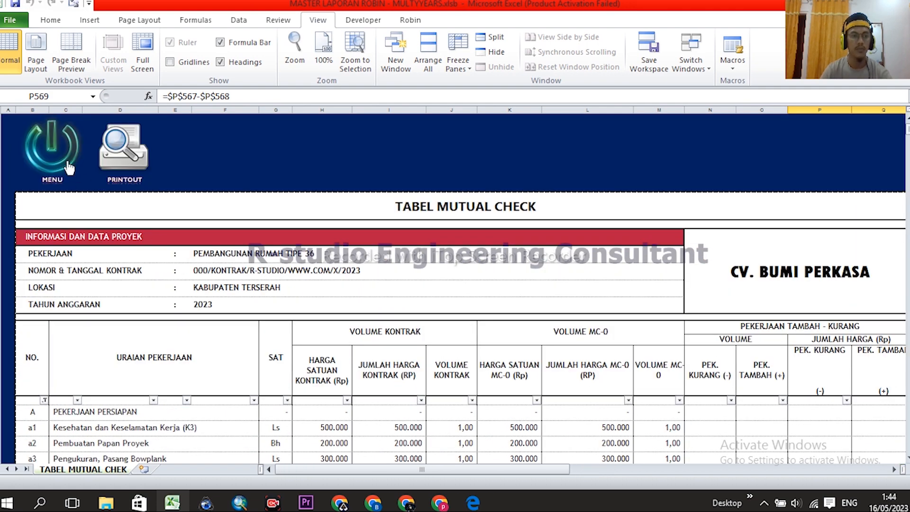
{"action": "left_click", "coordinate": [56, 149]}
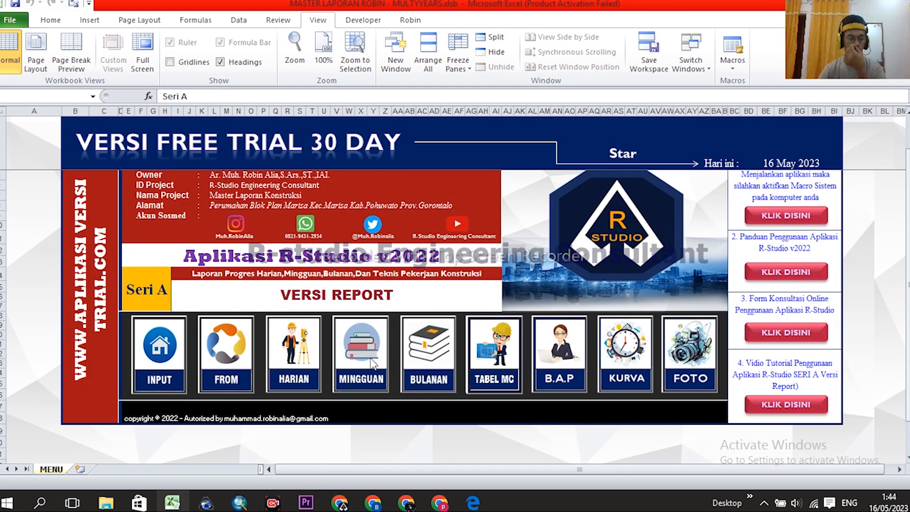
- Open FROM HARIAN and select X8 and Z7:Z12 in the CCO price and volume columns
{"action": "left_click", "coordinate": [242, 352]}
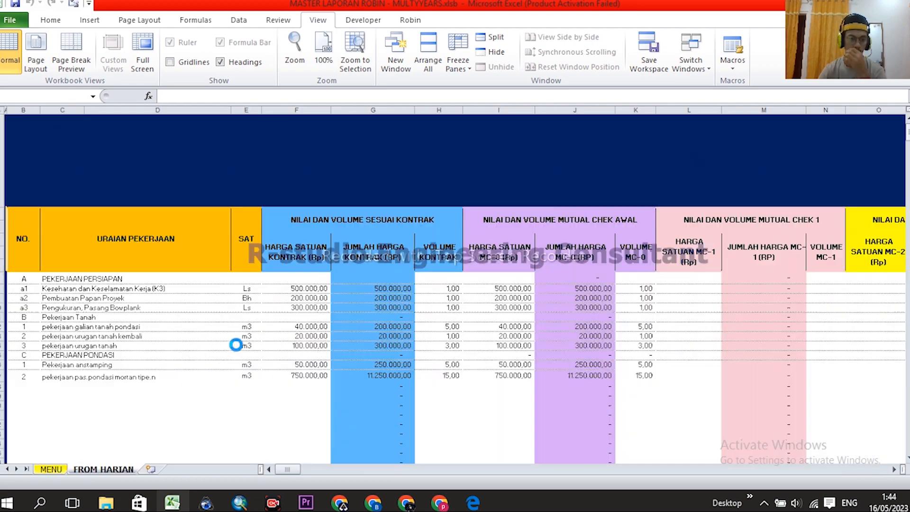
{"action": "scroll", "coordinate": [530, 362], "scroll_direction": "right", "scroll_amount": 3}
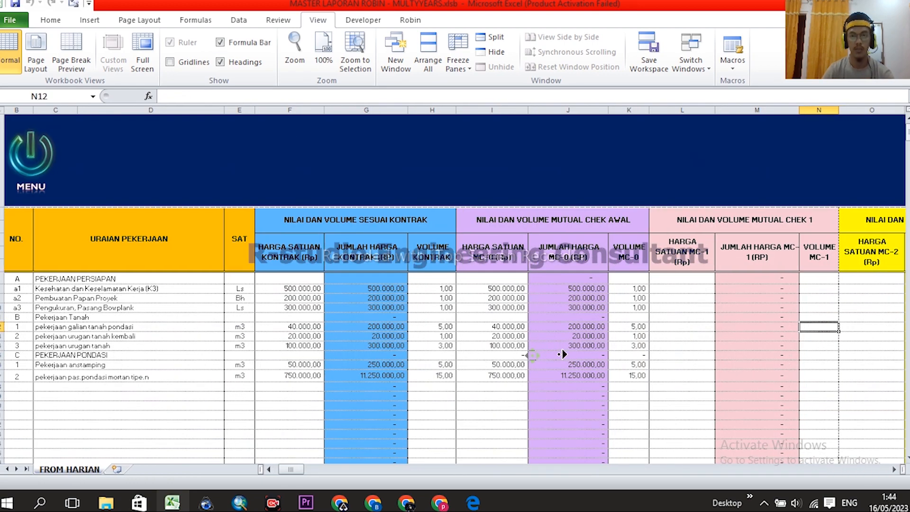
{"action": "scroll", "coordinate": [450, 337], "scroll_direction": "right", "scroll_amount": 1}
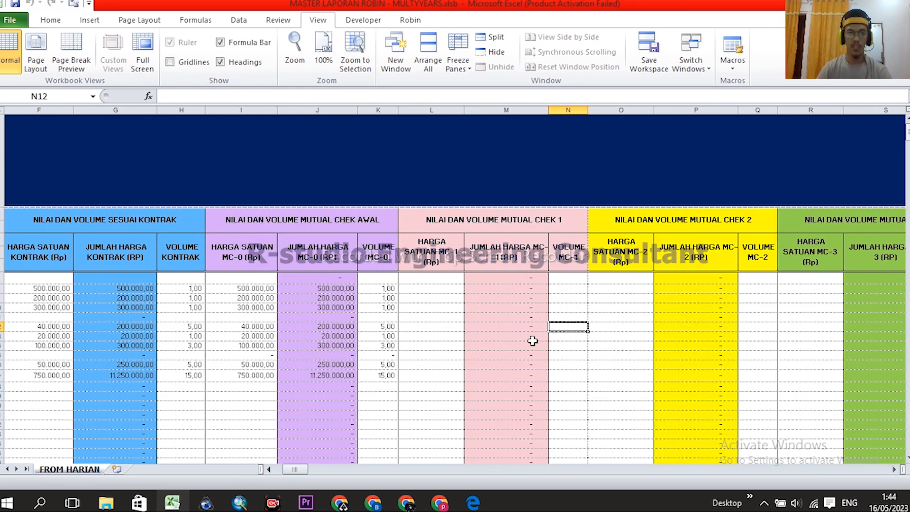
{"action": "left_click_drag", "start_coordinate": [302, 468], "coordinate": [322, 469]}
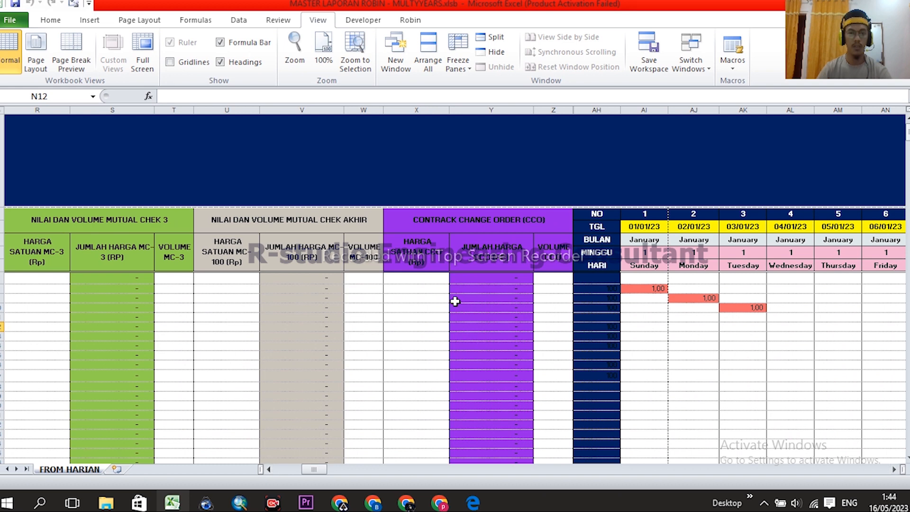
{"action": "left_click", "coordinate": [420, 296]}
{"action": "left_click", "coordinate": [422, 281]}
{"action": "left_click", "coordinate": [424, 288]}
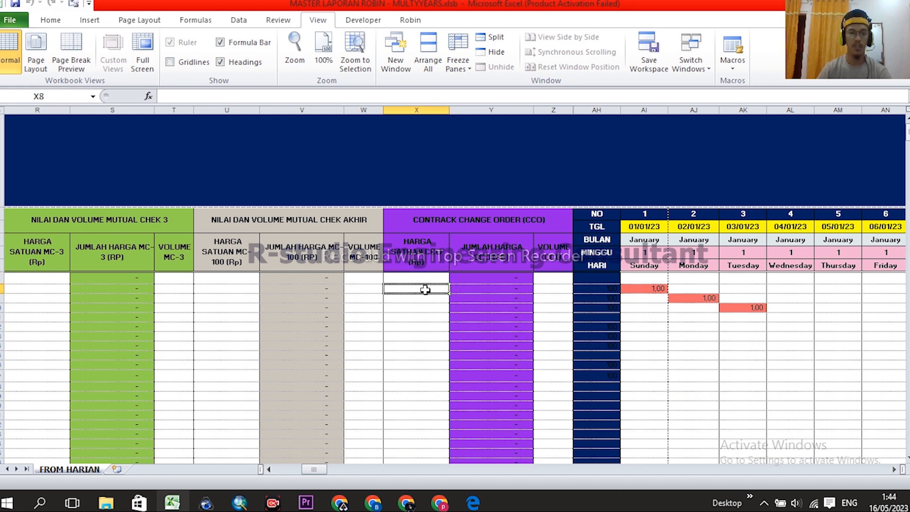
{"action": "left_click_drag", "start_coordinate": [561, 283], "coordinate": [558, 335]}
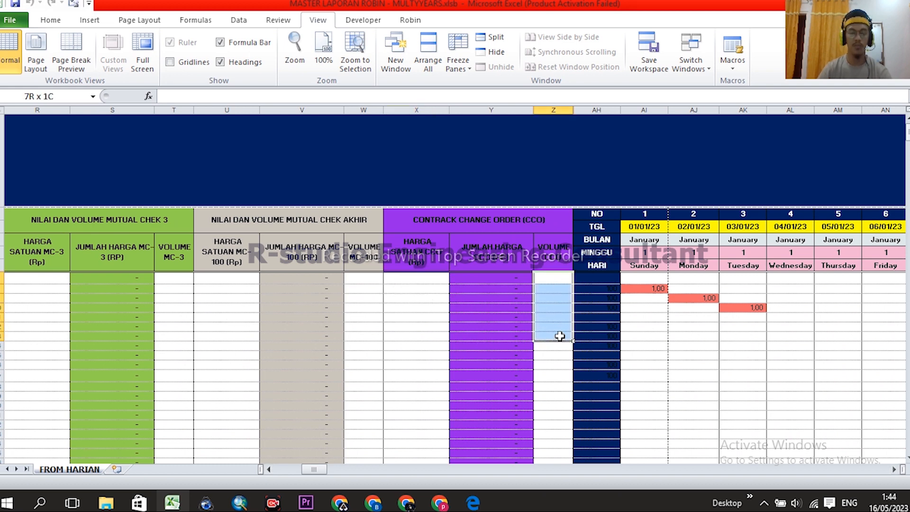
{"action": "left_click", "coordinate": [422, 291]}
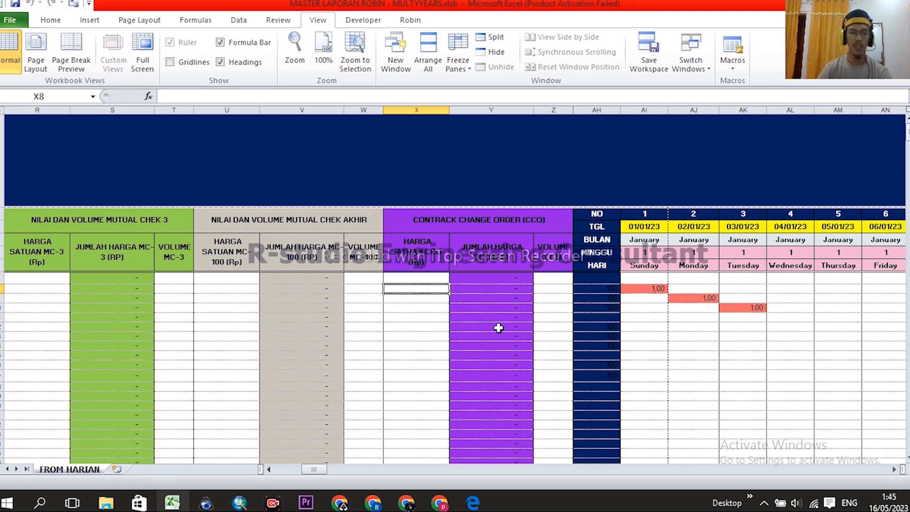
{"action": "scroll", "coordinate": [497, 325], "scroll_direction": "left", "scroll_amount": 1}
- Set the CCO unit price X8 to =F8 and fill it down to X23
{"action": "type", "text": "="}
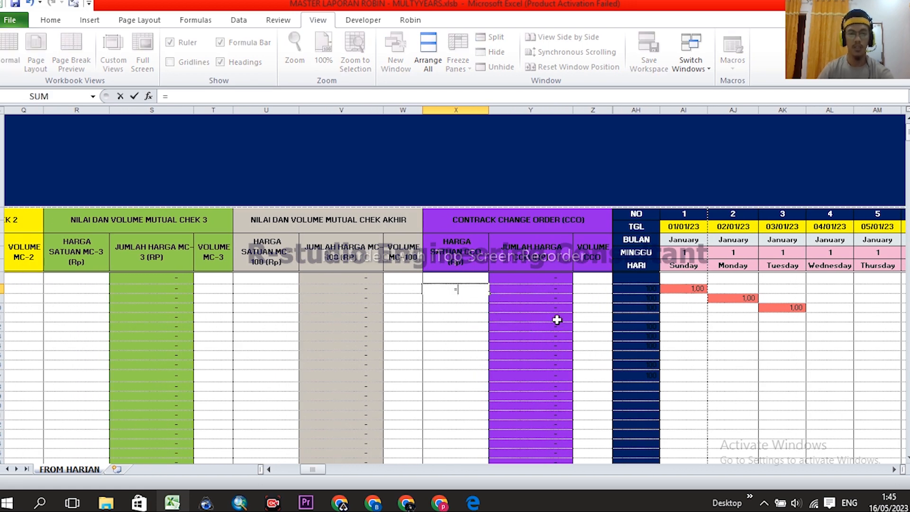
{"action": "middle_click", "coordinate": [600, 324]}
{"action": "left_click", "coordinate": [303, 288]}
{"action": "key", "text": "Return"}
{"action": "left_click", "coordinate": [848, 289]}
{"action": "left_click_drag", "start_coordinate": [869, 292], "coordinate": [874, 435]}
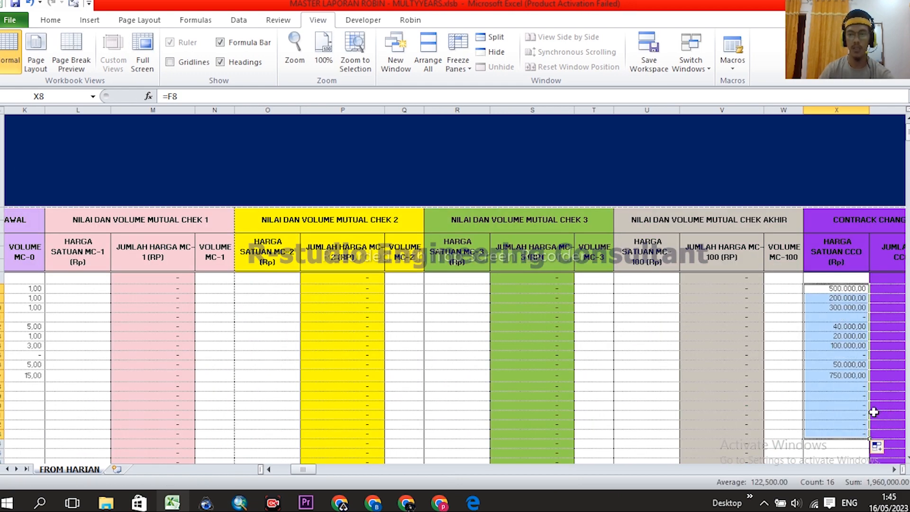
- Set the CCO volume Z8 to =H8 and fill it down to Z23
{"action": "scroll", "coordinate": [790, 382], "scroll_direction": "right", "scroll_amount": 2}
{"action": "scroll", "coordinate": [788, 378], "scroll_direction": "right", "scroll_amount": 2}
{"action": "left_click", "coordinate": [714, 281]}
{"action": "left_click", "coordinate": [743, 289]}
{"action": "type", "text": "="}
{"action": "scroll", "coordinate": [431, 327], "scroll_direction": "left", "scroll_amount": 7}
{"action": "left_click", "coordinate": [438, 288]}
{"action": "key", "text": "Return"}
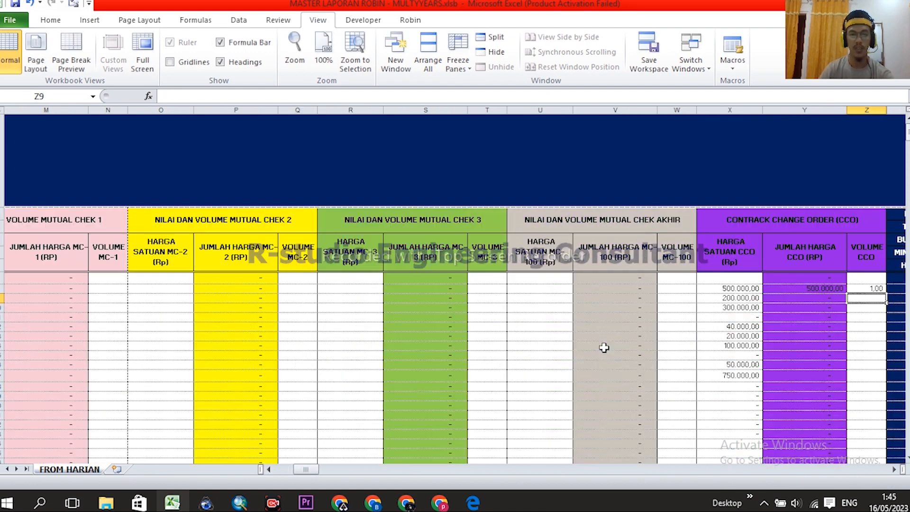
{"action": "scroll", "coordinate": [620, 344], "scroll_direction": "right", "scroll_amount": 3}
{"action": "key", "text": "Up"}
{"action": "left_click_drag", "start_coordinate": [763, 294], "coordinate": [761, 438]}
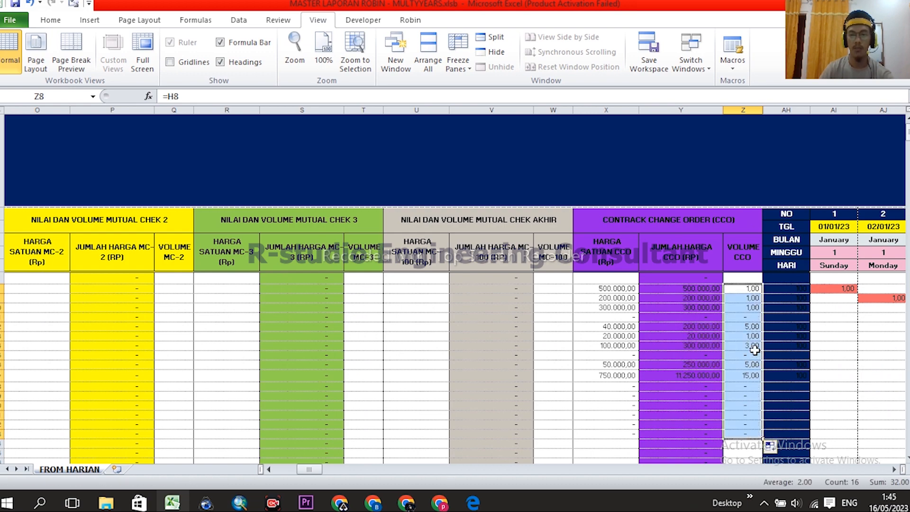
- Override CCO volumes: Z12 to 4, Z14 to 3, Z16 to 4, keeping Z17 at 15,00
{"action": "left_click", "coordinate": [753, 327]}
{"action": "middle_click", "coordinate": [708, 375]}
{"action": "middle_click", "coordinate": [663, 354]}
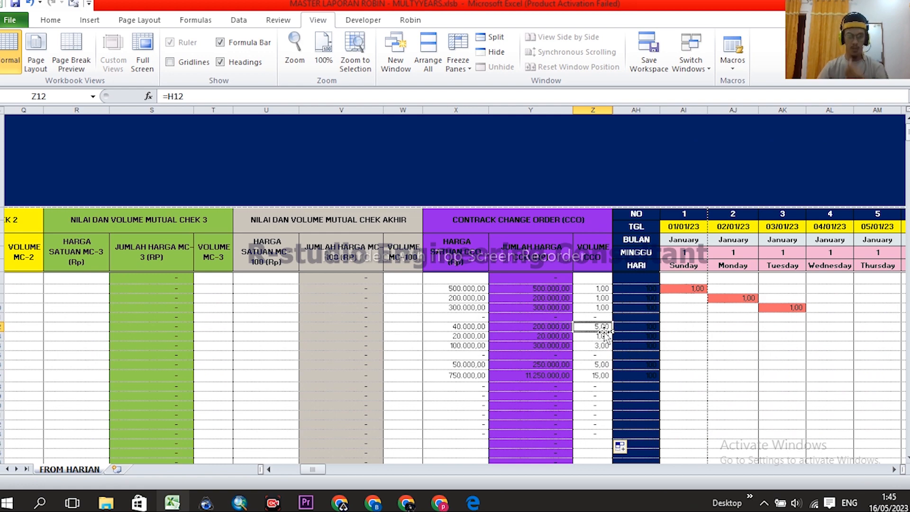
{"action": "type", "text": "4"}
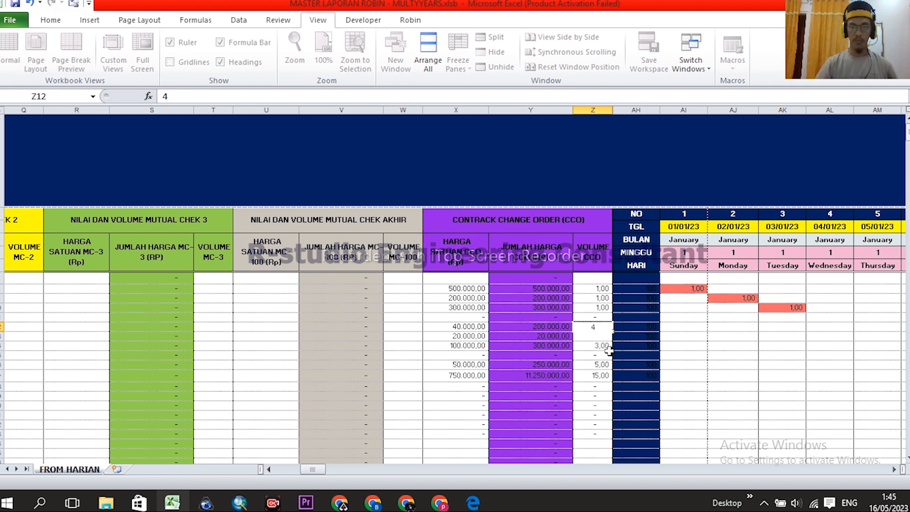
{"action": "key", "text": "Return"}
{"action": "left_click", "coordinate": [610, 348]}
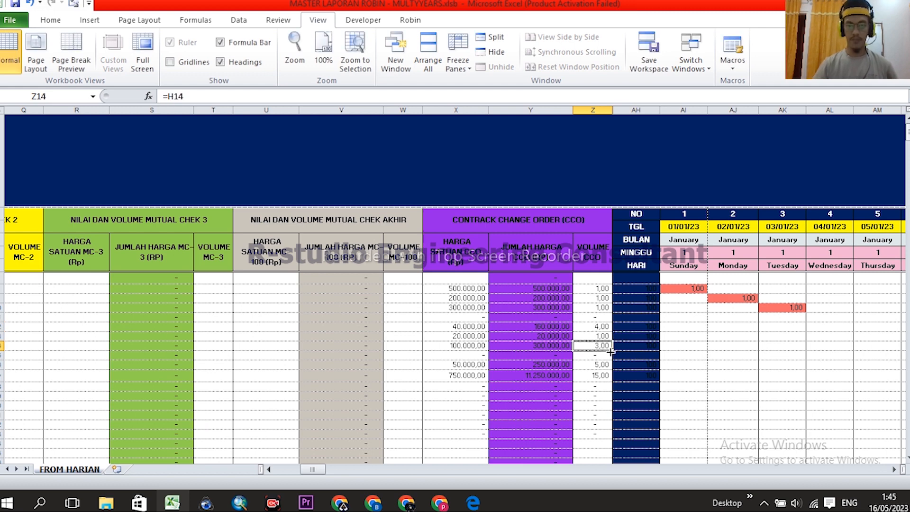
{"action": "type", "text": "3"}
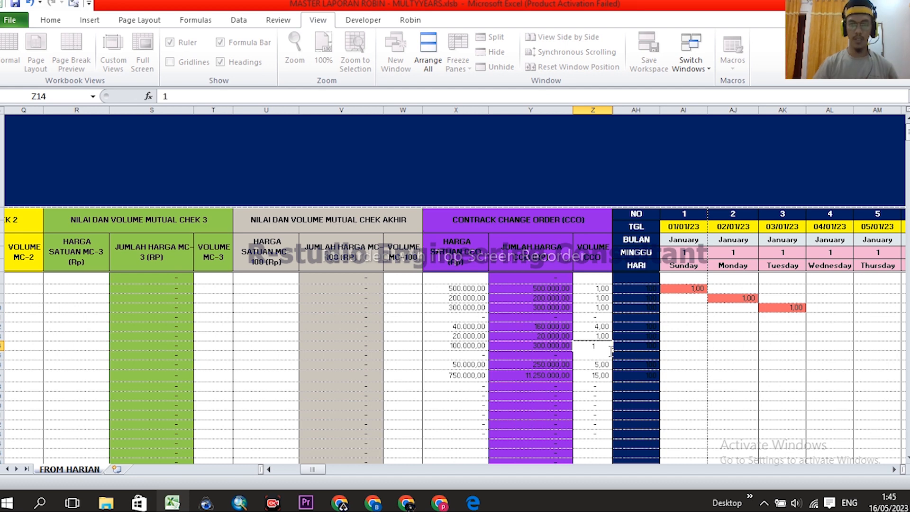
{"action": "key", "text": "Return"}
{"action": "key", "text": "Return"}
{"action": "key", "text": "Return"}
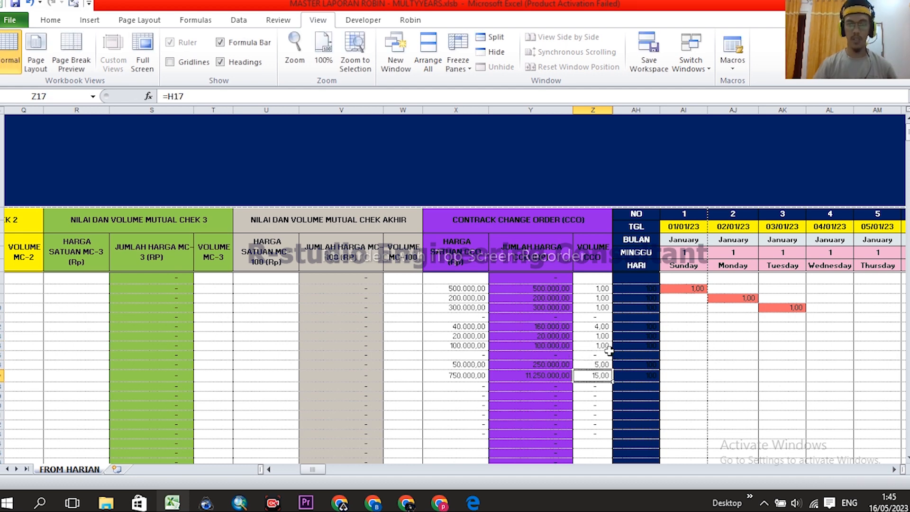
{"action": "type", "text": "1"}
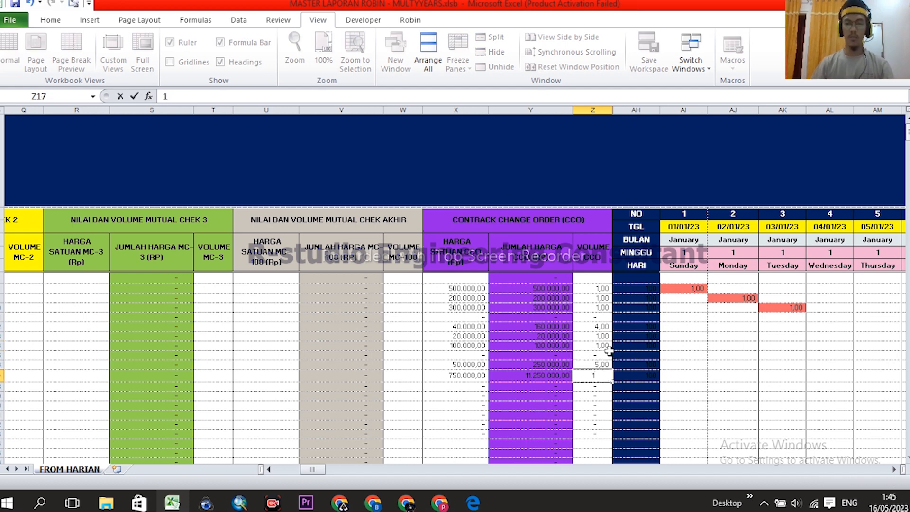
{"action": "key", "text": "Escape"}
{"action": "key", "text": "Up"}
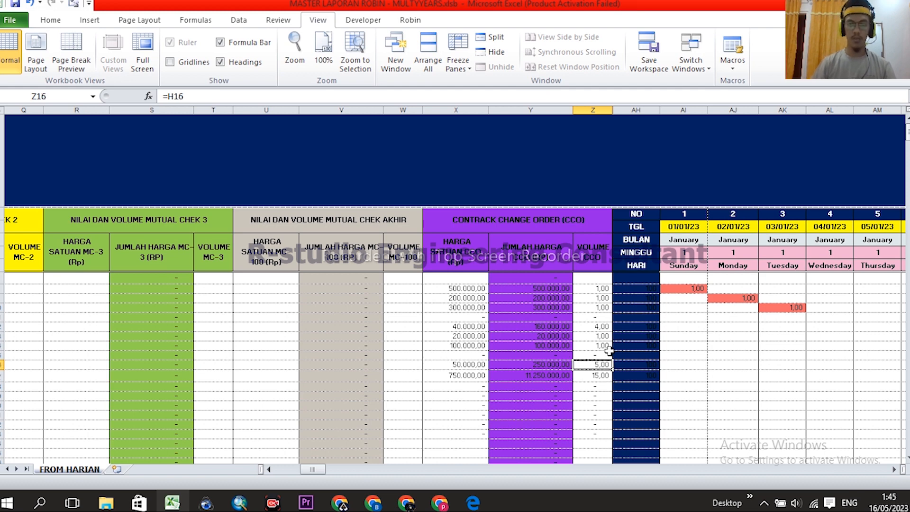
{"action": "type", "text": "4"}
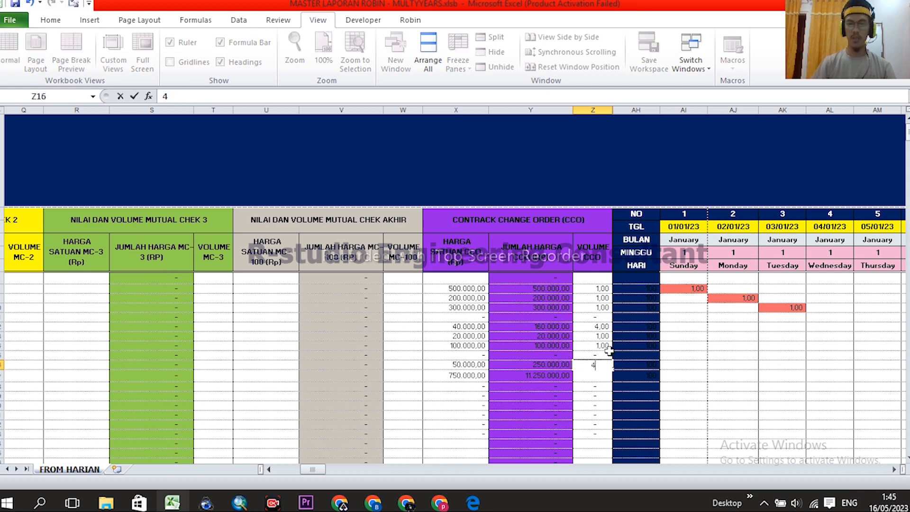
{"action": "key", "text": "Return"}
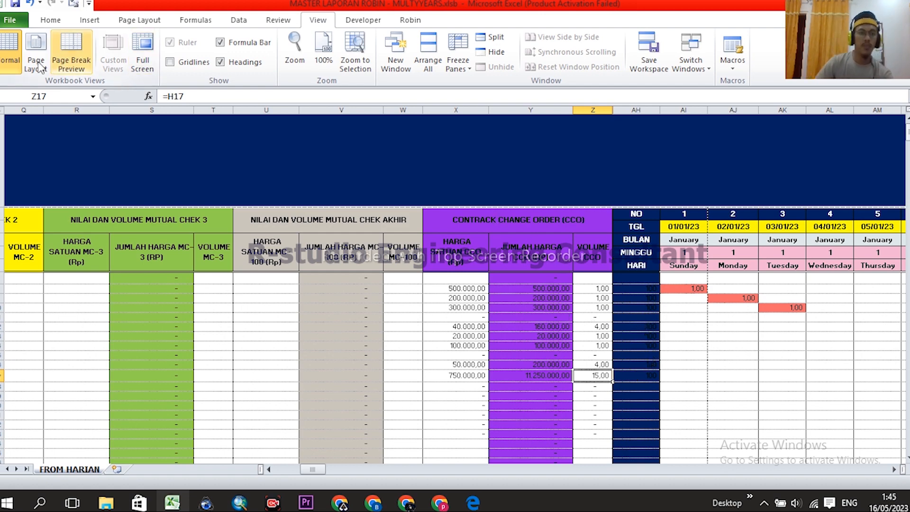
- Return to MENU and open the TABEL MUTUAL CHECK sheet
{"action": "scroll", "coordinate": [674, 315], "scroll_direction": "left", "scroll_amount": 10}
{"action": "left_click", "coordinate": [40, 161]}
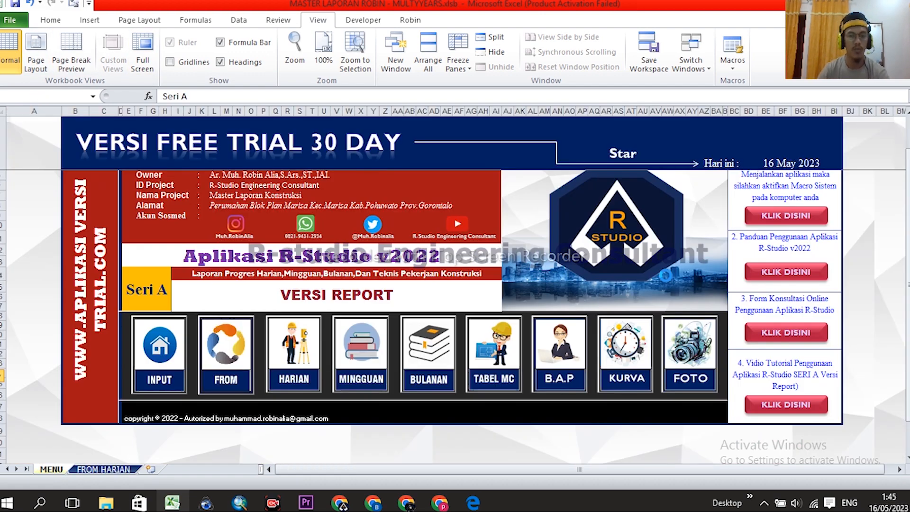
{"action": "left_click", "coordinate": [515, 362]}
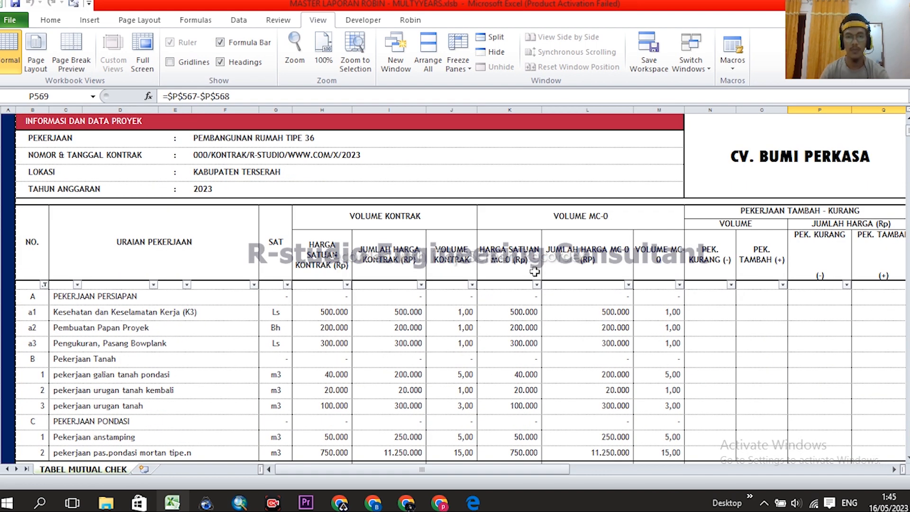
{"action": "scroll", "coordinate": [534, 271], "scroll_direction": "down", "scroll_amount": 1}
- Inspect the VOLUME KONTRAK (H–J) and VOLUME MC-0 (K–M) group headers and their columns
{"action": "left_click", "coordinate": [584, 168]}
{"action": "left_click", "coordinate": [402, 170]}
{"action": "left_click", "coordinate": [588, 166]}
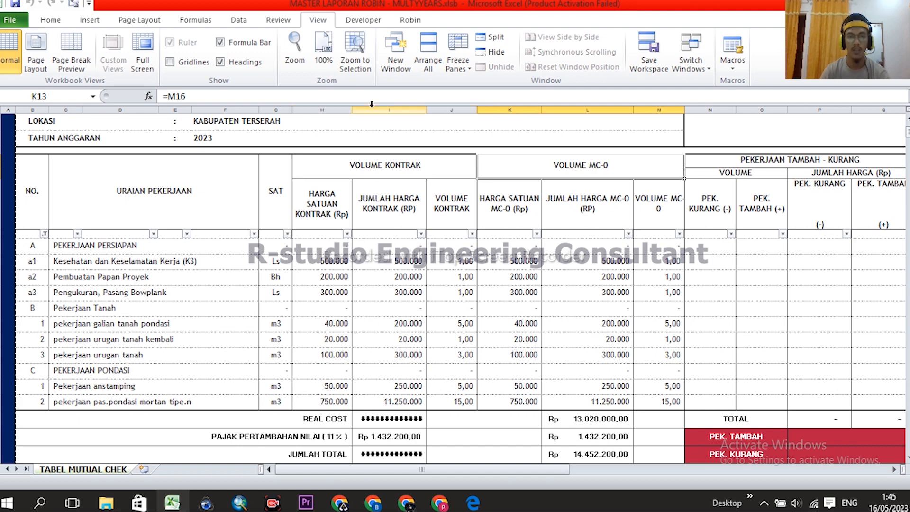
{"action": "left_click_drag", "start_coordinate": [323, 109], "coordinate": [457, 107]}
{"action": "left_click_drag", "start_coordinate": [513, 108], "coordinate": [658, 108]}
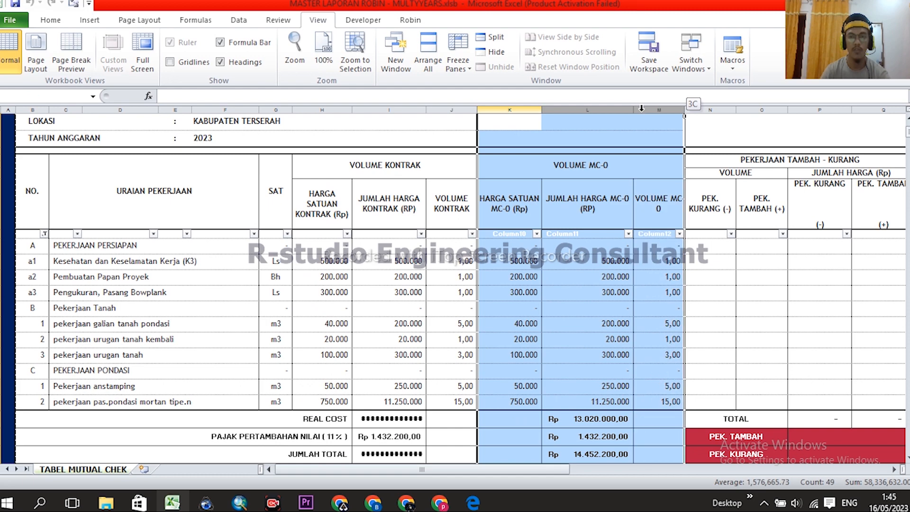
{"action": "left_click", "coordinate": [598, 166]}
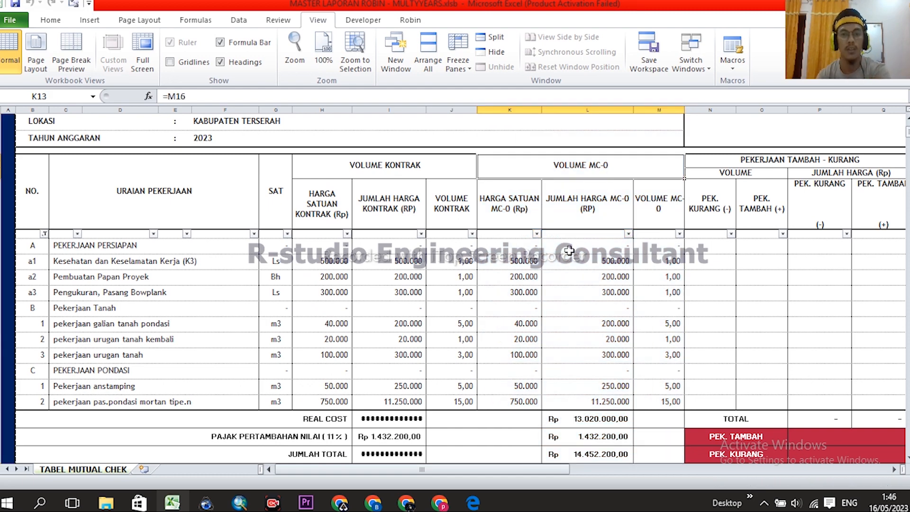
{"action": "scroll", "coordinate": [569, 250], "scroll_direction": "up", "scroll_amount": 1}
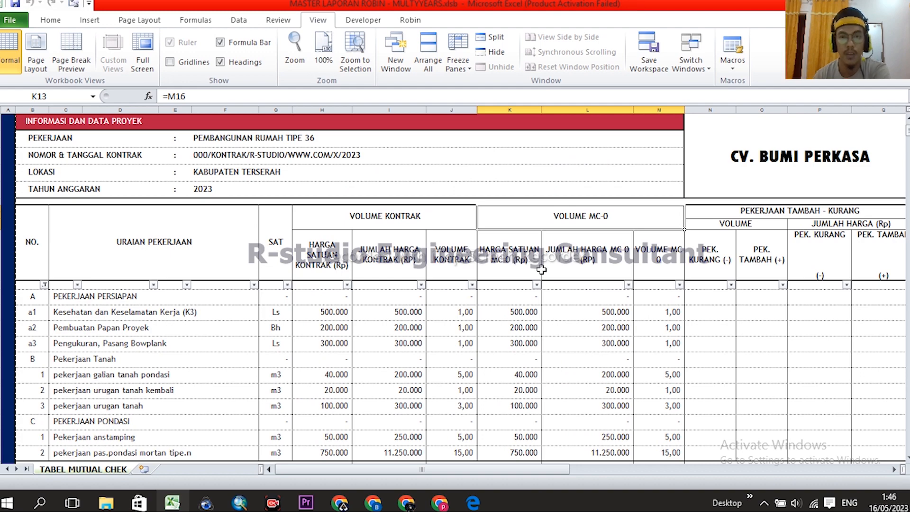
{"action": "scroll", "coordinate": [549, 275], "scroll_direction": "up", "scroll_amount": 1}
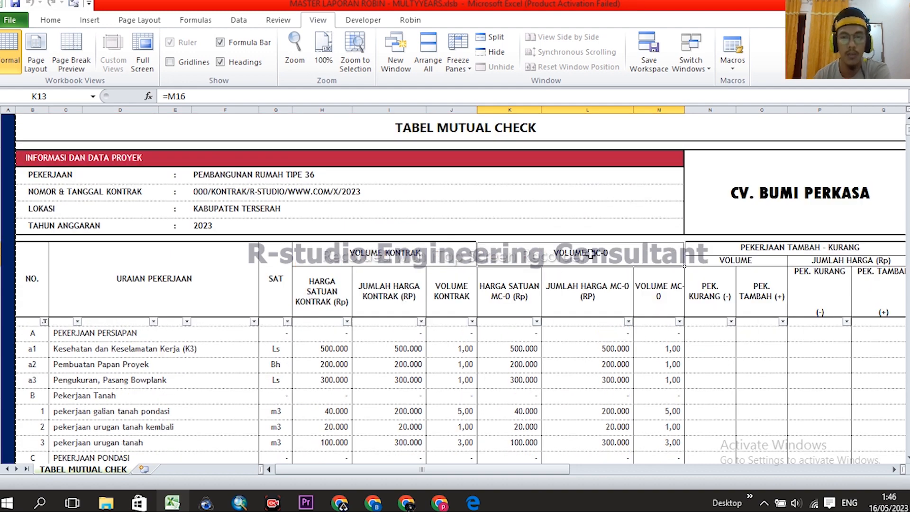
{"action": "scroll", "coordinate": [597, 205], "scroll_direction": "down", "scroll_amount": 1}
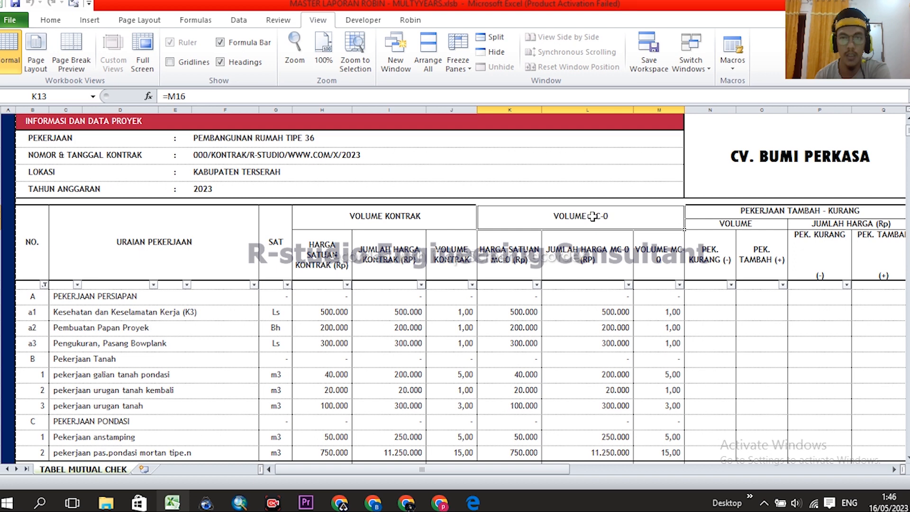
- Compare the VOLUME MC-0 and VOLUME KONTRAK group header formulas and their column headers
{"action": "left_click", "coordinate": [526, 256]}
{"action": "left_click", "coordinate": [581, 216]}
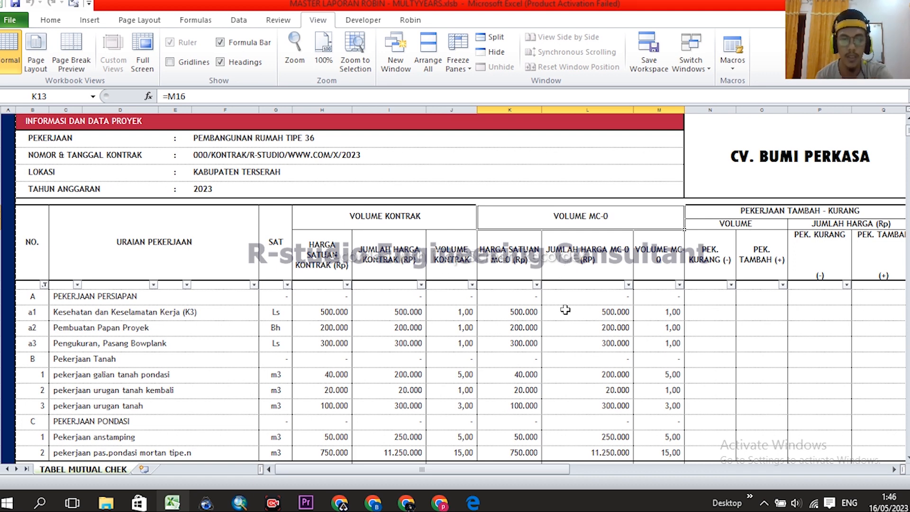
{"action": "left_click", "coordinate": [408, 220]}
{"action": "scroll", "coordinate": [480, 278], "scroll_direction": "up", "scroll_amount": 1}
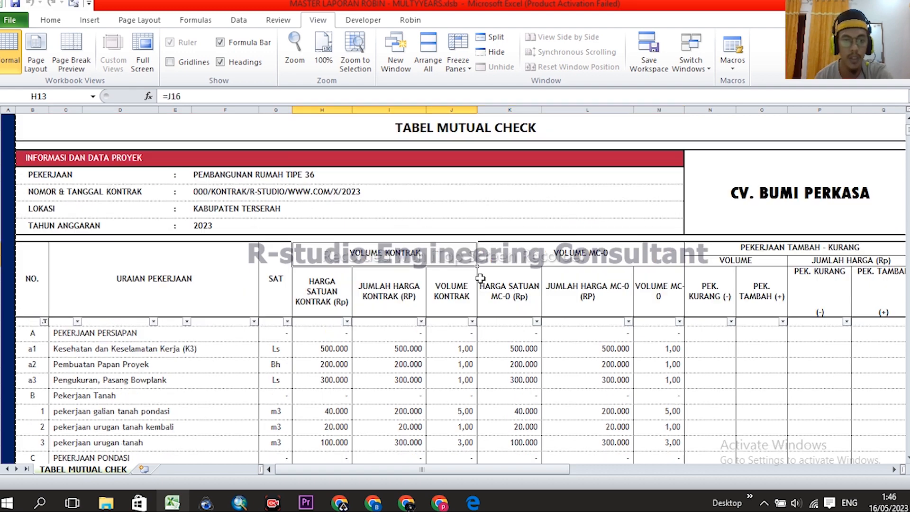
{"action": "scroll", "coordinate": [453, 228], "scroll_direction": "down", "scroll_amount": 1}
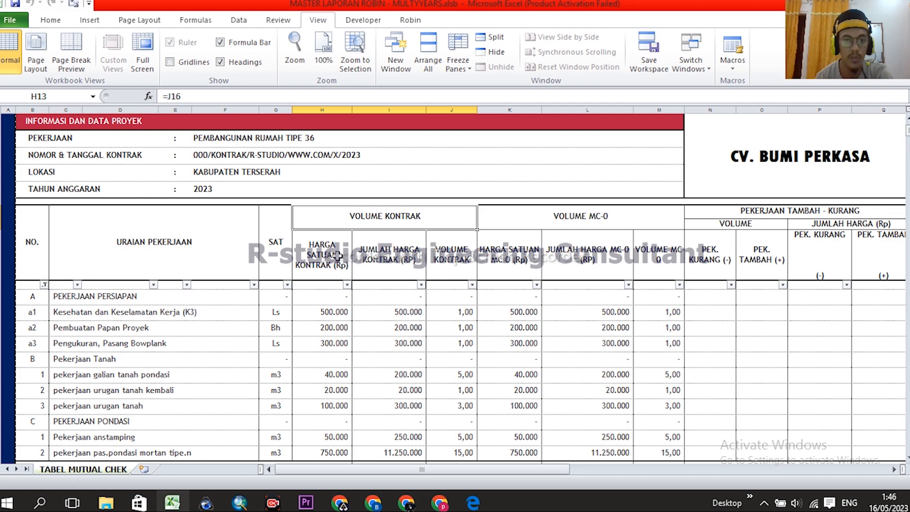
{"action": "left_click", "coordinate": [330, 255]}
{"action": "left_click", "coordinate": [456, 259]}
{"action": "left_click", "coordinate": [331, 254]}
{"action": "left_click", "coordinate": [381, 221]}
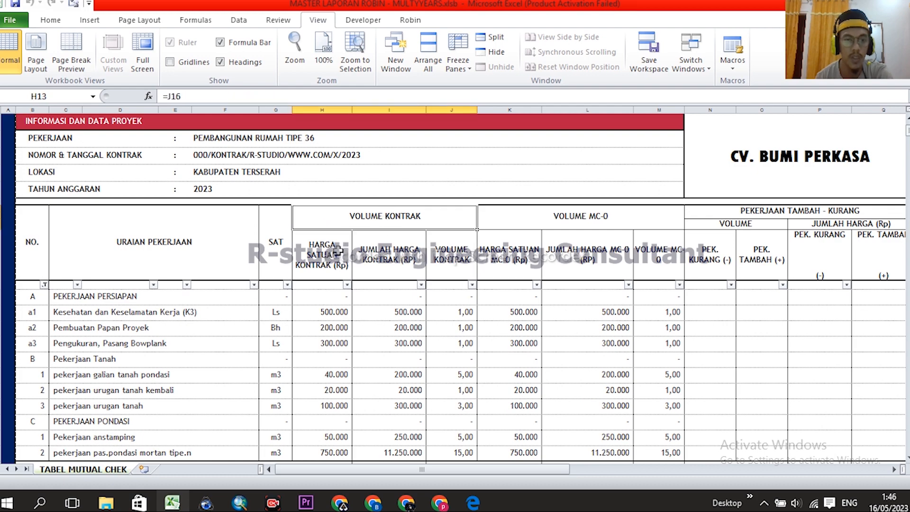
{"action": "left_click", "coordinate": [340, 252]}
- Switch the H16 header to HARGA SATUAN MC-0 (Rp) and review column H's unit prices
{"action": "left_click", "coordinate": [358, 275]}
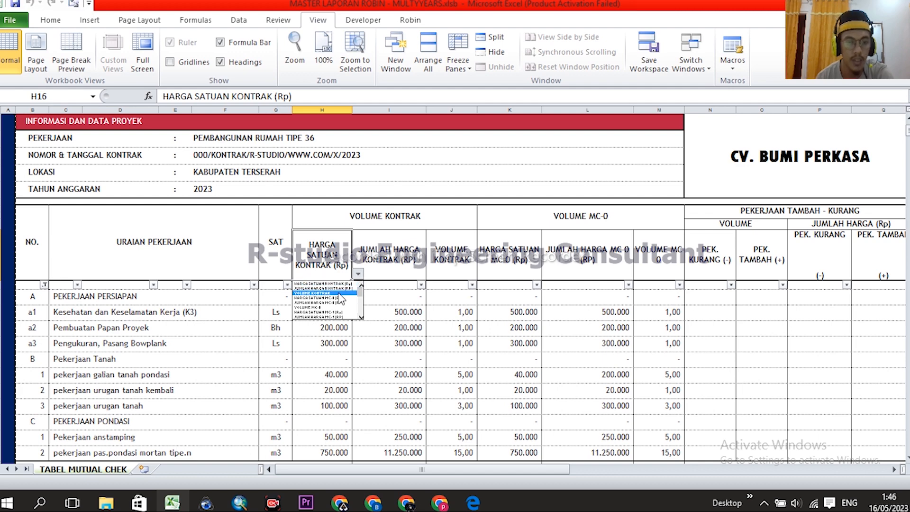
{"action": "left_click", "coordinate": [379, 258]}
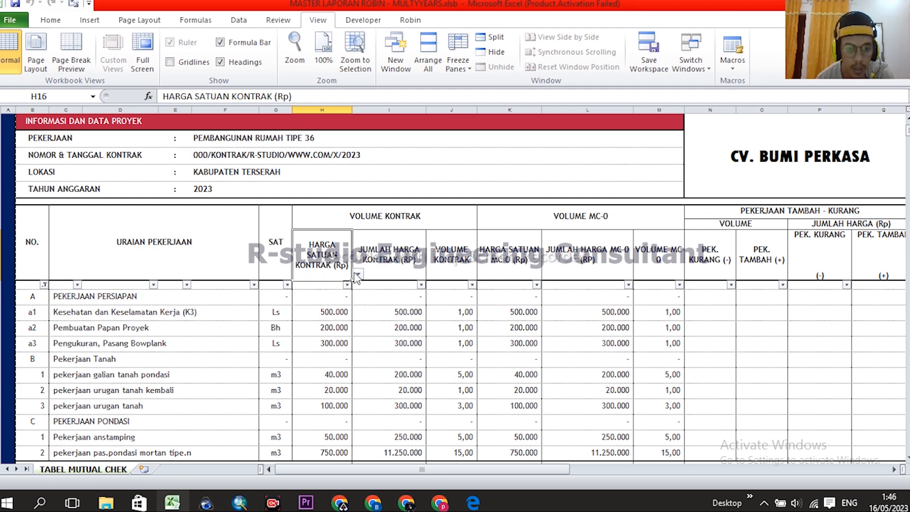
{"action": "left_click", "coordinate": [358, 275]}
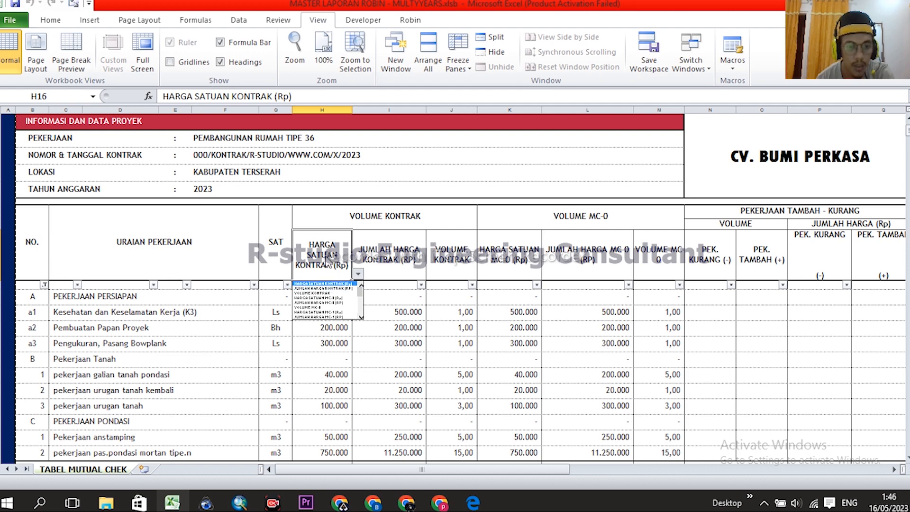
{"action": "left_click", "coordinate": [321, 297]}
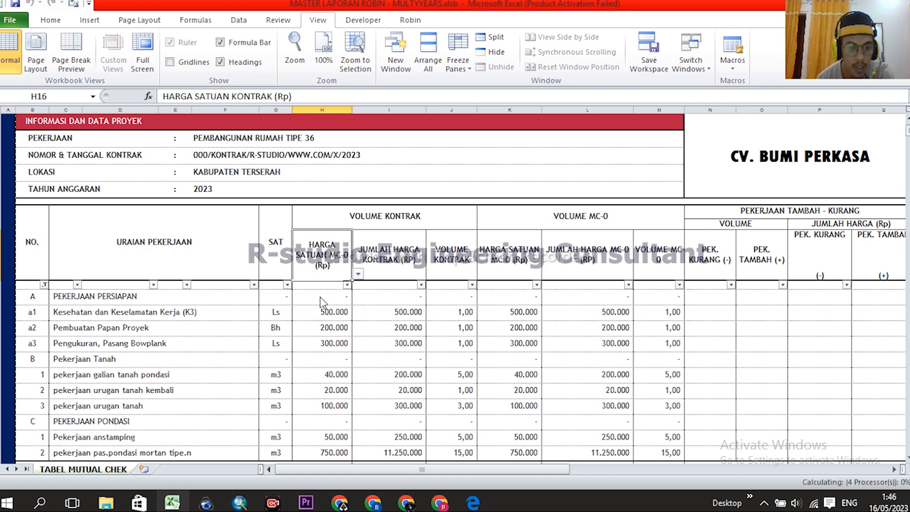
{"action": "scroll", "coordinate": [360, 291], "scroll_direction": "down", "scroll_amount": 1}
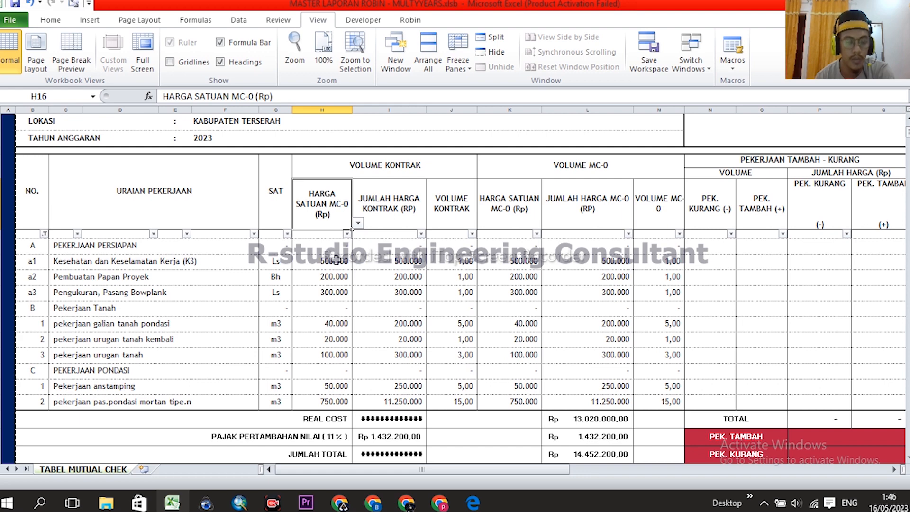
{"action": "scroll", "coordinate": [336, 237], "scroll_direction": "up", "scroll_amount": 1}
{"action": "scroll", "coordinate": [333, 250], "scroll_direction": "down", "scroll_amount": 2}
{"action": "left_click_drag", "start_coordinate": [330, 205], "coordinate": [344, 359]}
{"action": "scroll", "coordinate": [343, 334], "scroll_direction": "up", "scroll_amount": 1}
{"action": "left_click_drag", "start_coordinate": [328, 246], "coordinate": [335, 396]}
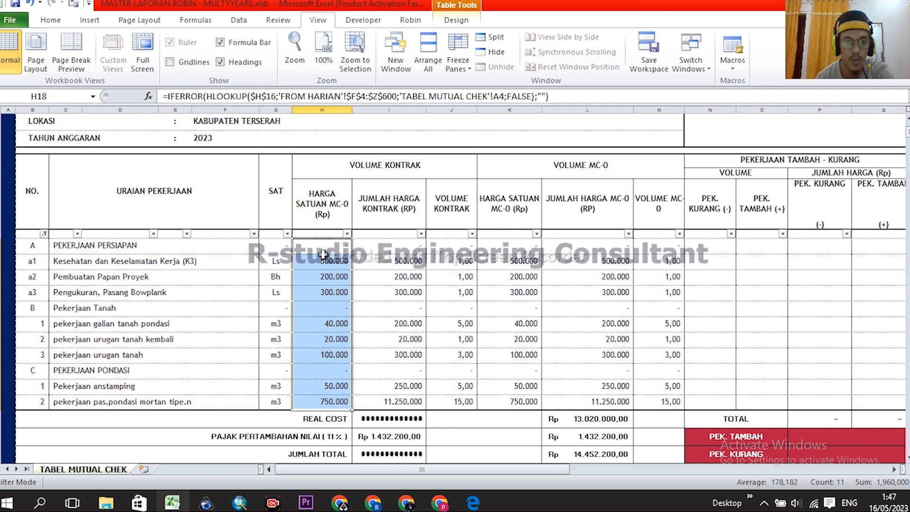
{"action": "left_click_drag", "start_coordinate": [329, 245], "coordinate": [337, 342]}
- Check the I19 lookup formula and switch the I16 header to JUMLAH HARGA MC-0 (RP)
{"action": "left_click", "coordinate": [325, 201]}
{"action": "left_click", "coordinate": [403, 207]}
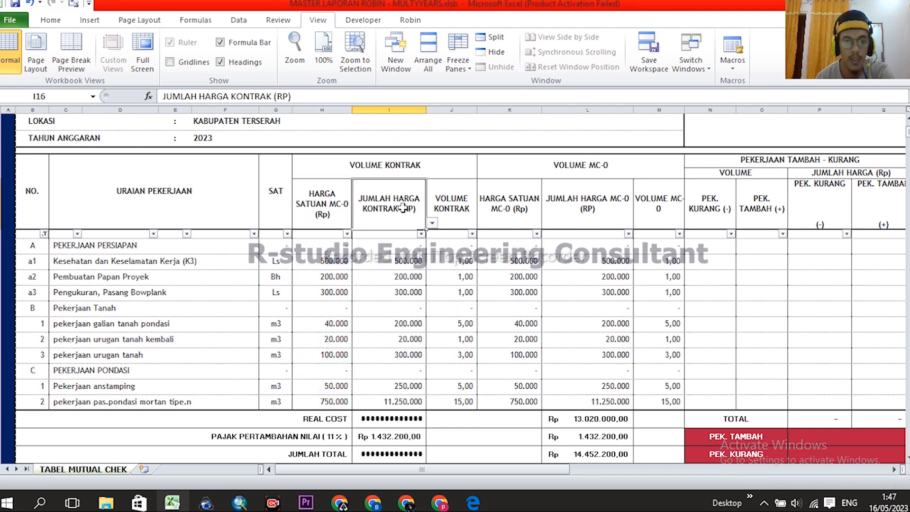
{"action": "left_click", "coordinate": [432, 224]}
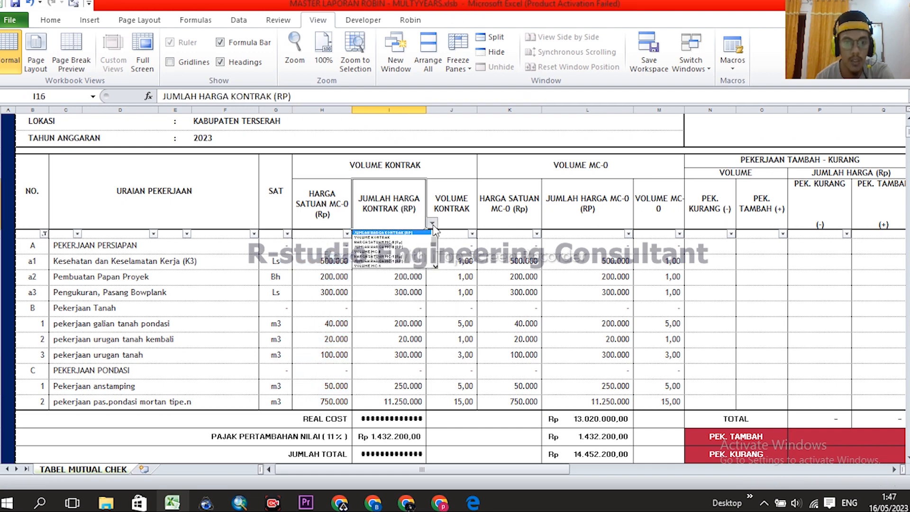
{"action": "scroll", "coordinate": [437, 246], "scroll_direction": "up", "scroll_amount": 1}
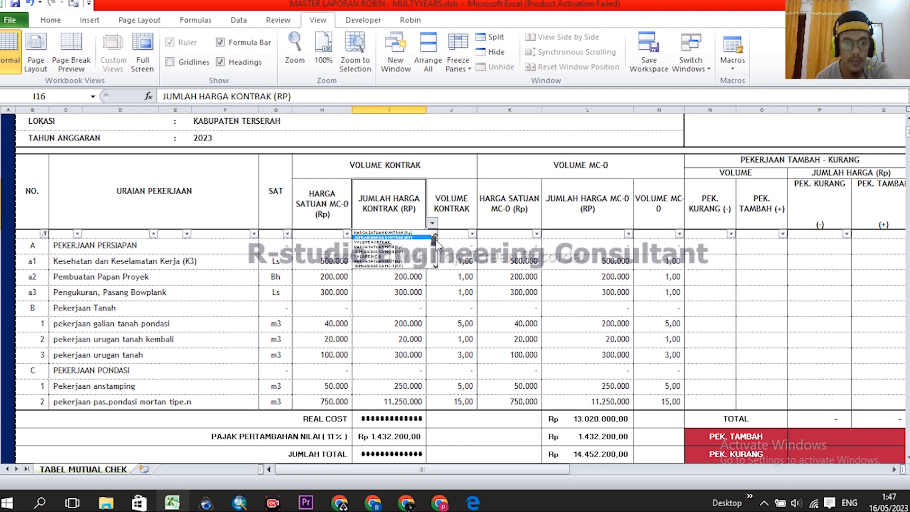
{"action": "left_click", "coordinate": [410, 299]}
{"action": "left_click", "coordinate": [403, 262]}
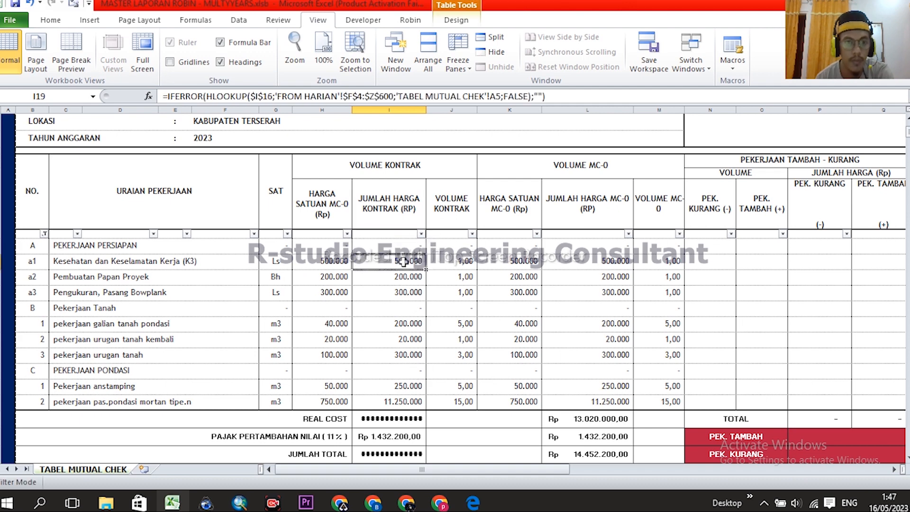
{"action": "double_click", "coordinate": [405, 264]}
{"action": "key", "text": "Escape"}
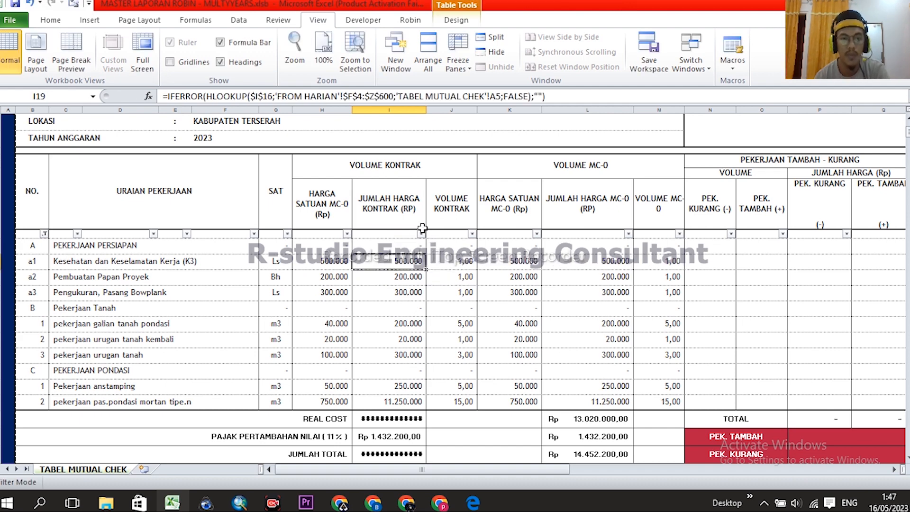
{"action": "left_click", "coordinate": [417, 204]}
{"action": "left_click", "coordinate": [431, 224]}
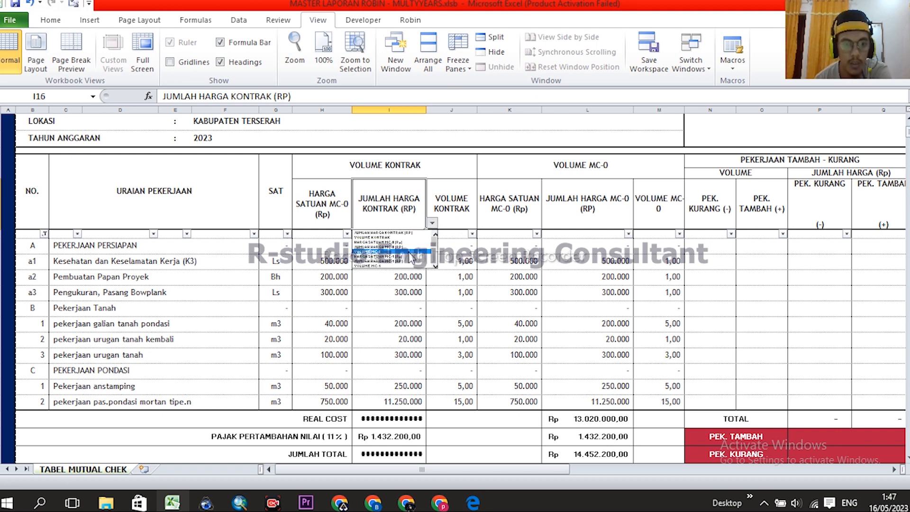
{"action": "left_click", "coordinate": [384, 248]}
- Switch the J16 header to VOLUME MC-0 and verify the J19 volume lookup formula
{"action": "left_click", "coordinate": [451, 214]}
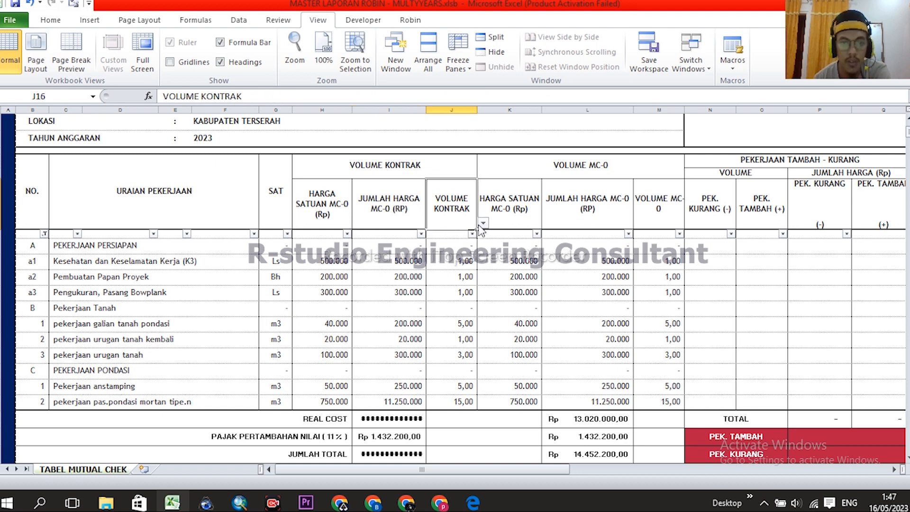
{"action": "left_click", "coordinate": [483, 223]}
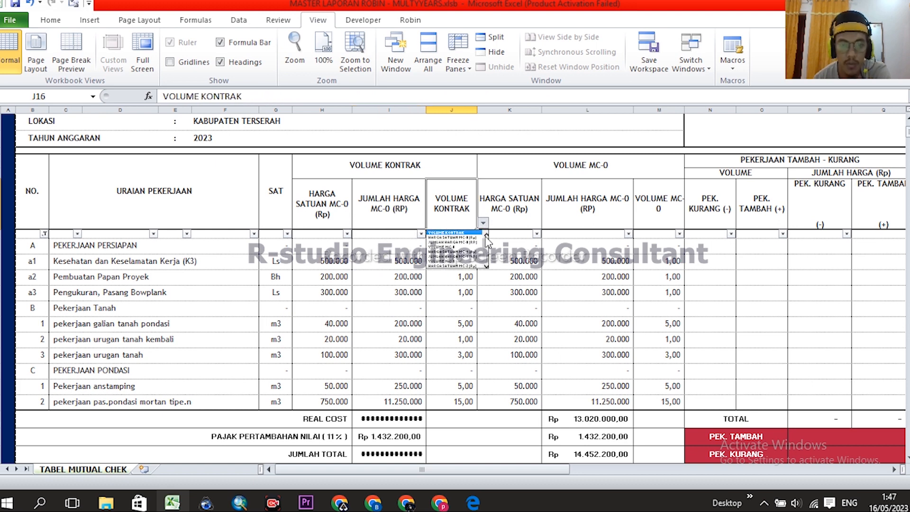
{"action": "left_click", "coordinate": [445, 246]}
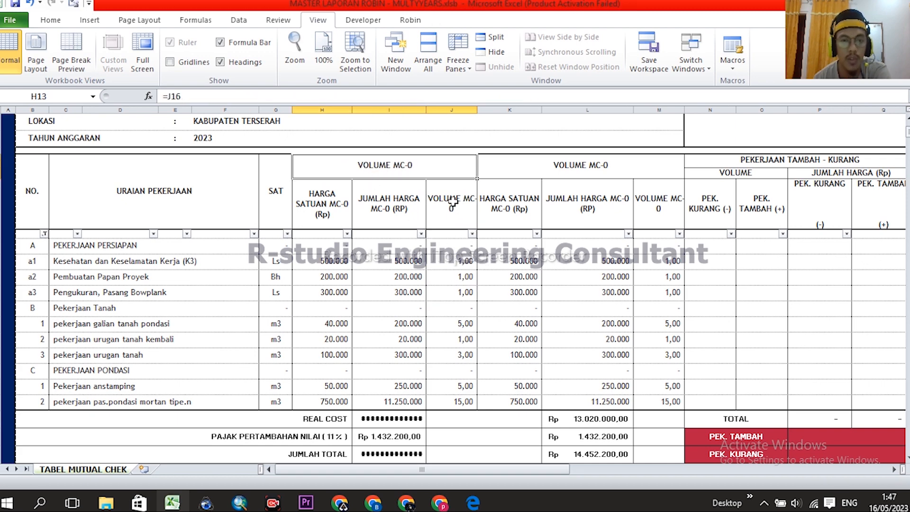
{"action": "left_click", "coordinate": [457, 261]}
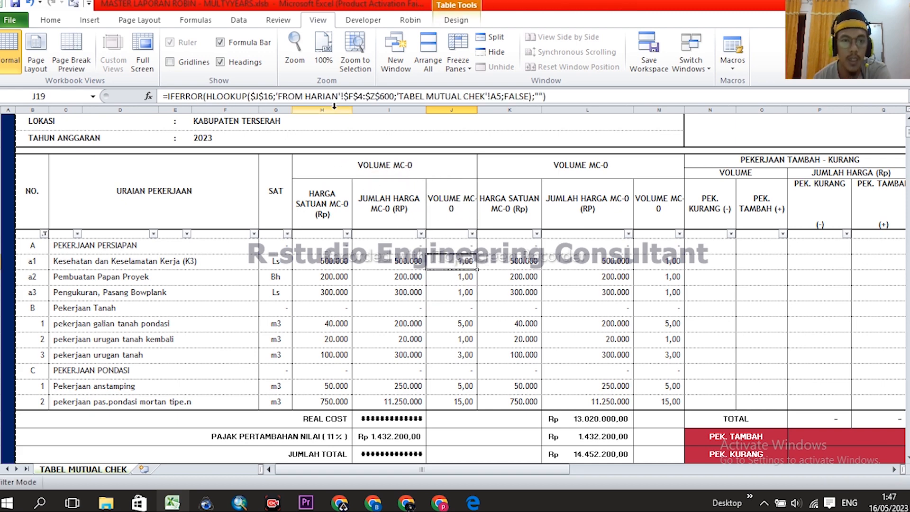
{"action": "left_click_drag", "start_coordinate": [322, 109], "coordinate": [451, 110]}
{"action": "left_click", "coordinate": [469, 262]}
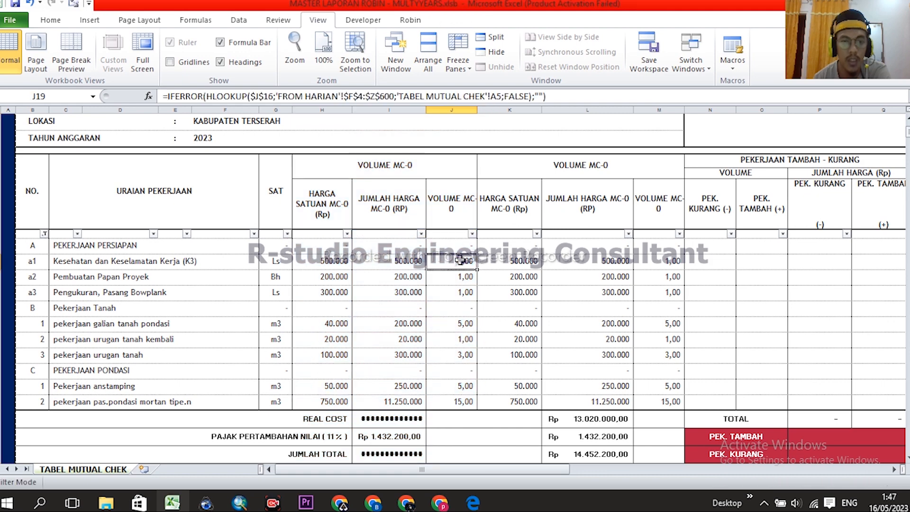
{"action": "scroll", "coordinate": [448, 251], "scroll_direction": "down", "scroll_amount": 1}
{"action": "scroll", "coordinate": [467, 265], "scroll_direction": "up", "scroll_amount": 1}
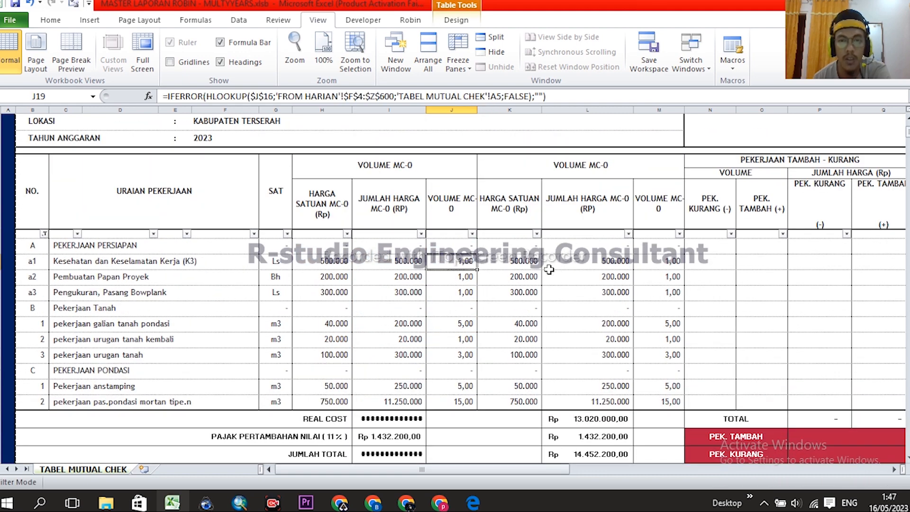
{"action": "scroll", "coordinate": [584, 265], "scroll_direction": "up", "scroll_amount": 2}
{"action": "scroll", "coordinate": [595, 260], "scroll_direction": "down", "scroll_amount": 1}
- Change the K16 header from HARGA SATUAN MC-0 to HARGA SATUAN CCO (Rp)
{"action": "left_click", "coordinate": [596, 219]}
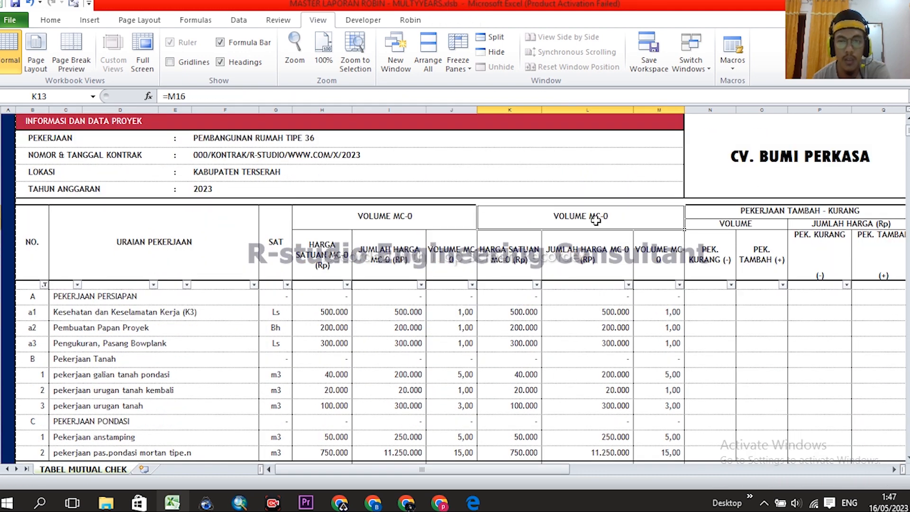
{"action": "scroll", "coordinate": [598, 215], "scroll_direction": "down", "scroll_amount": 1}
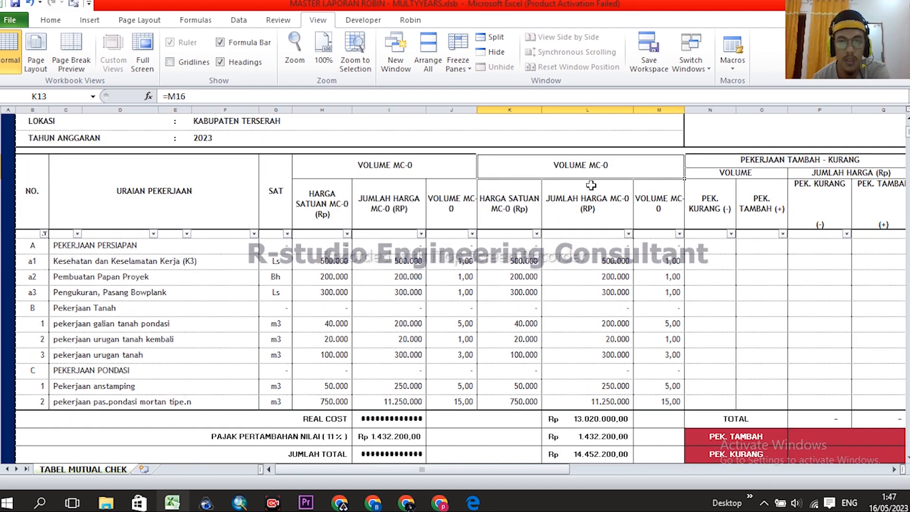
{"action": "left_click", "coordinate": [522, 204]}
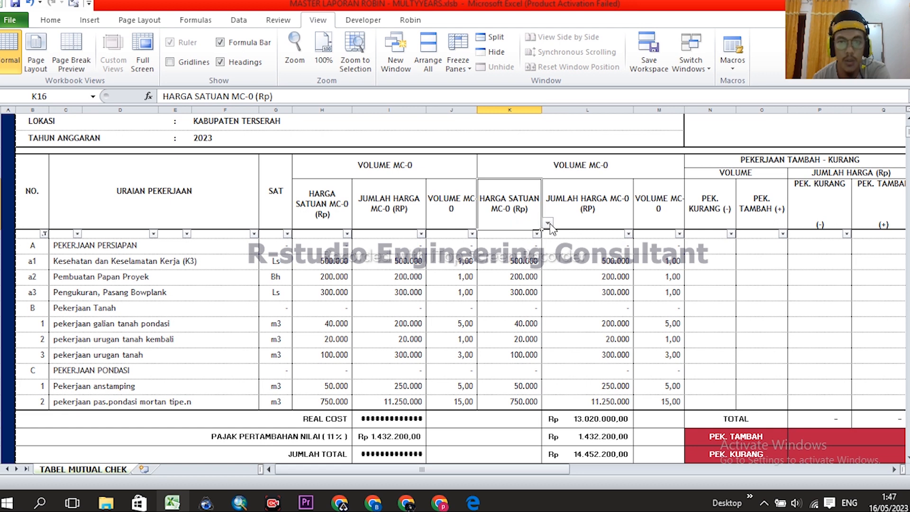
{"action": "left_click", "coordinate": [548, 223]}
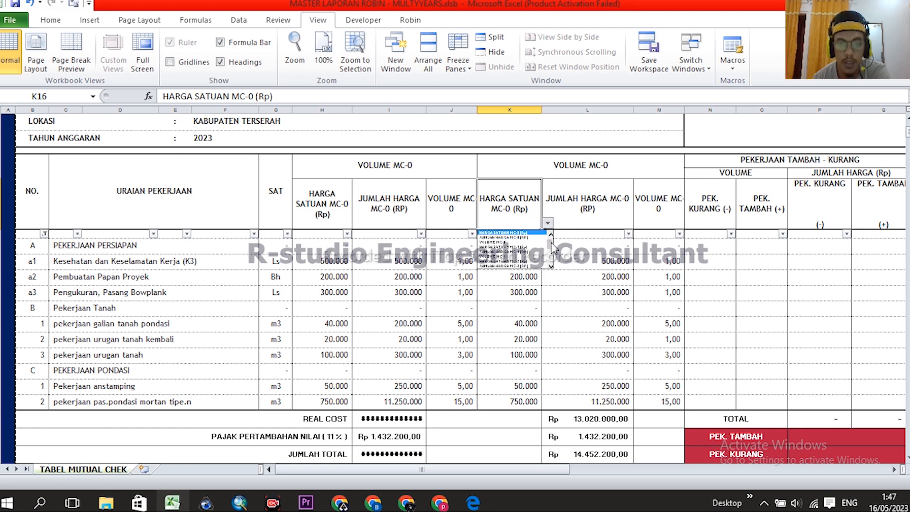
{"action": "left_click_drag", "start_coordinate": [550, 243], "coordinate": [554, 259]}
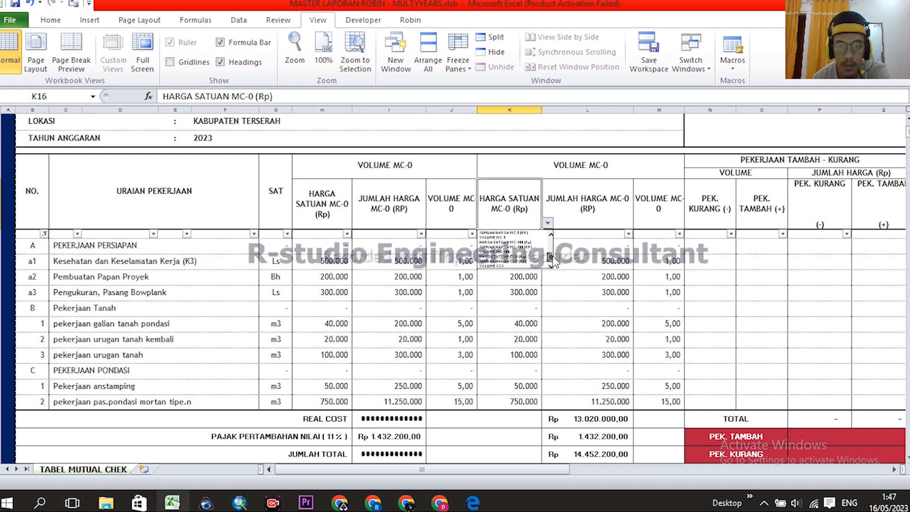
{"action": "left_click", "coordinate": [523, 257]}
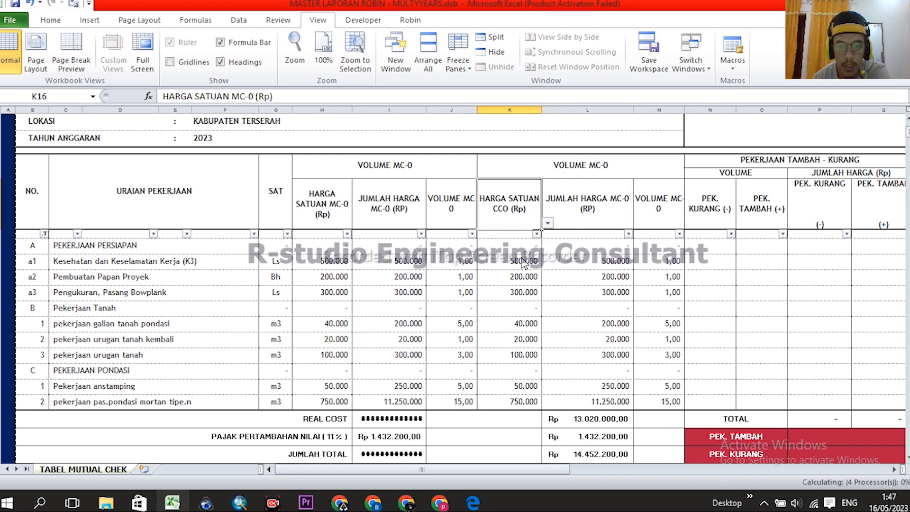
- Change the L16 header to JUMLAH HARGA CCO (RP)
{"action": "left_click", "coordinate": [596, 211]}
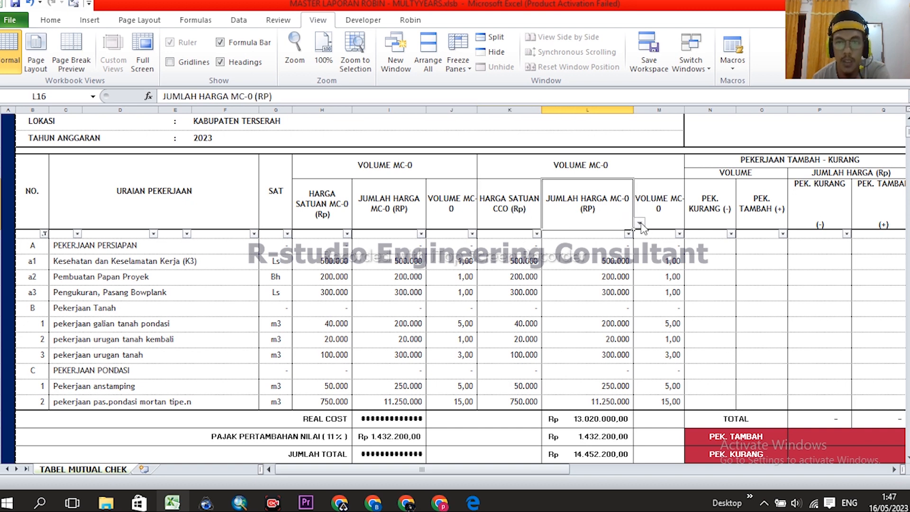
{"action": "left_click", "coordinate": [639, 223]}
{"action": "left_click_drag", "start_coordinate": [643, 251], "coordinate": [647, 266]}
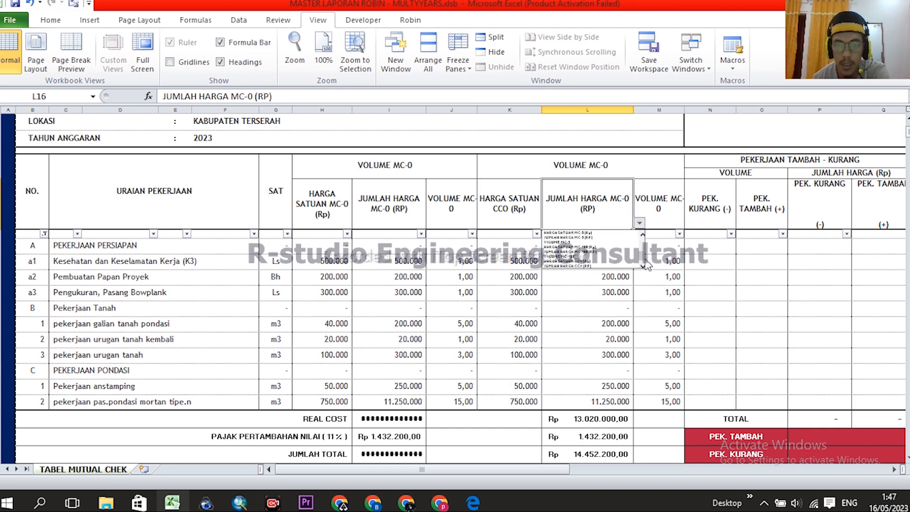
{"action": "left_click", "coordinate": [572, 266]}
- Change the M16 header to VOLUME CCO and review the recalculated values
{"action": "left_click", "coordinate": [673, 220]}
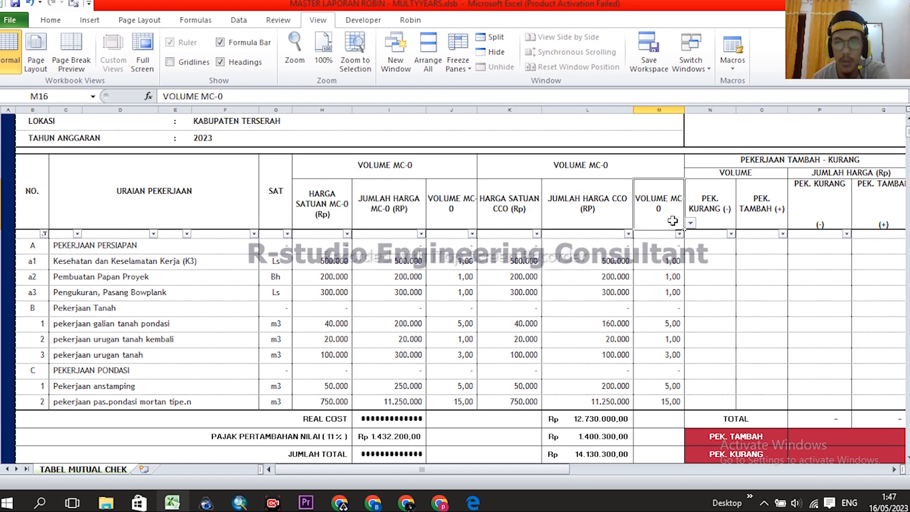
{"action": "left_click", "coordinate": [690, 223]}
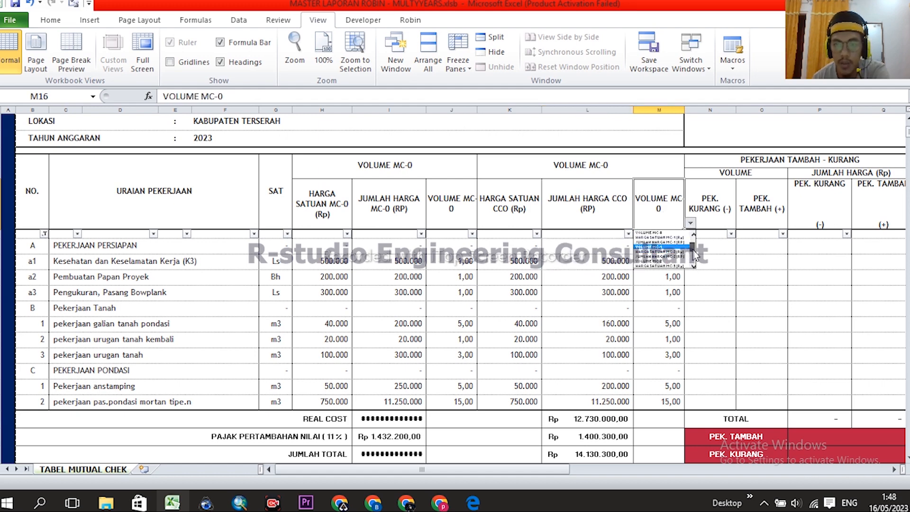
{"action": "left_click", "coordinate": [659, 265]}
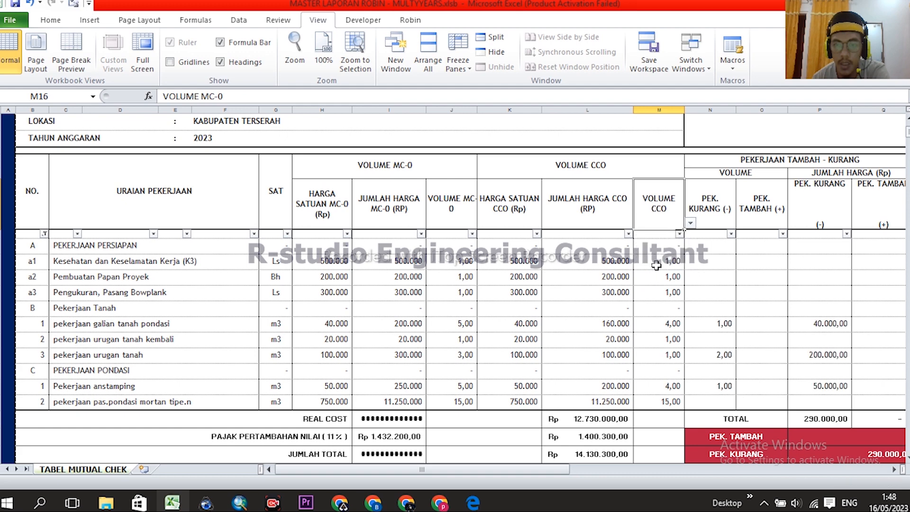
{"action": "left_click", "coordinate": [654, 306]}
{"action": "scroll", "coordinate": [640, 259], "scroll_direction": "right", "scroll_amount": 4}
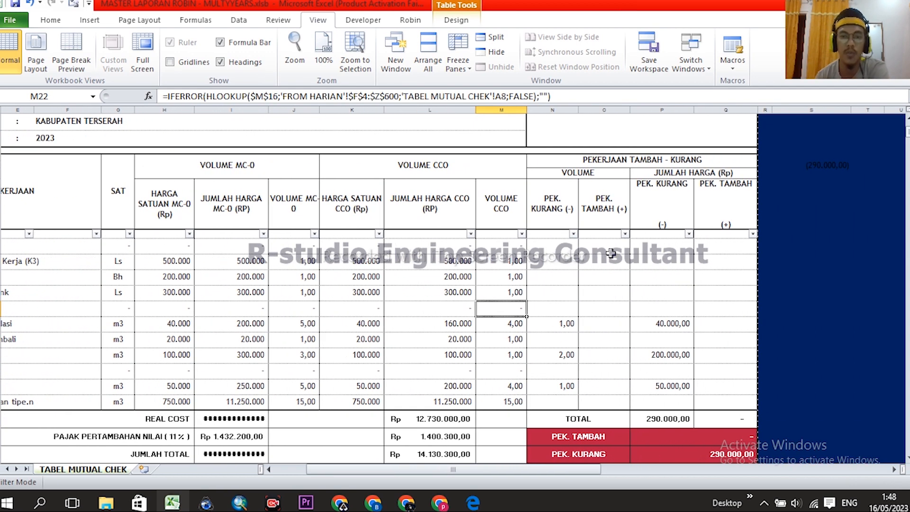
{"action": "left_click", "coordinate": [449, 175]}
{"action": "scroll", "coordinate": [387, 278], "scroll_direction": "up", "scroll_amount": 2}
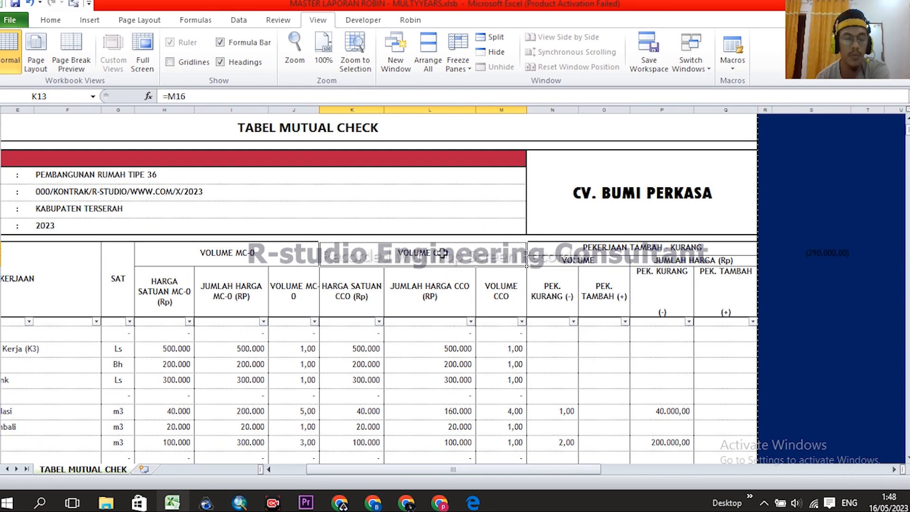
{"action": "left_click_drag", "start_coordinate": [165, 110], "coordinate": [294, 109]}
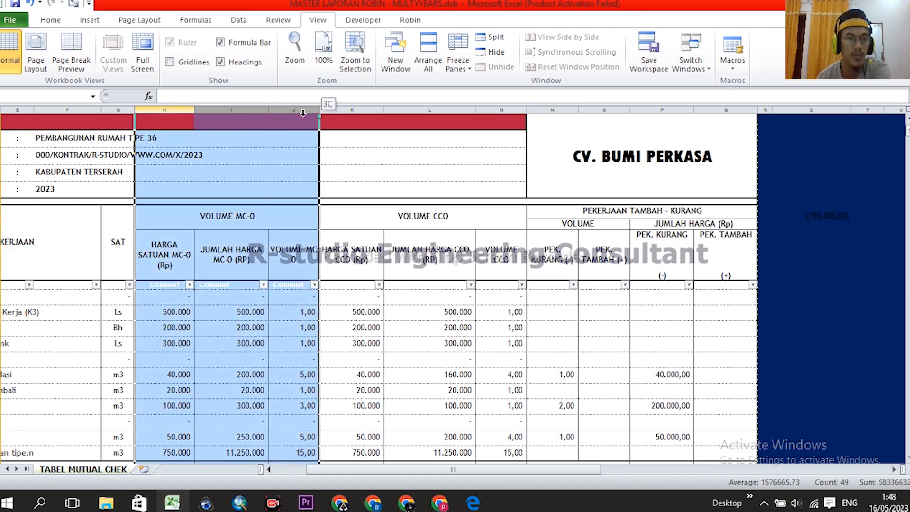
{"action": "left_click", "coordinate": [354, 109]}
{"action": "left_click_drag", "start_coordinate": [356, 106], "coordinate": [455, 110]}
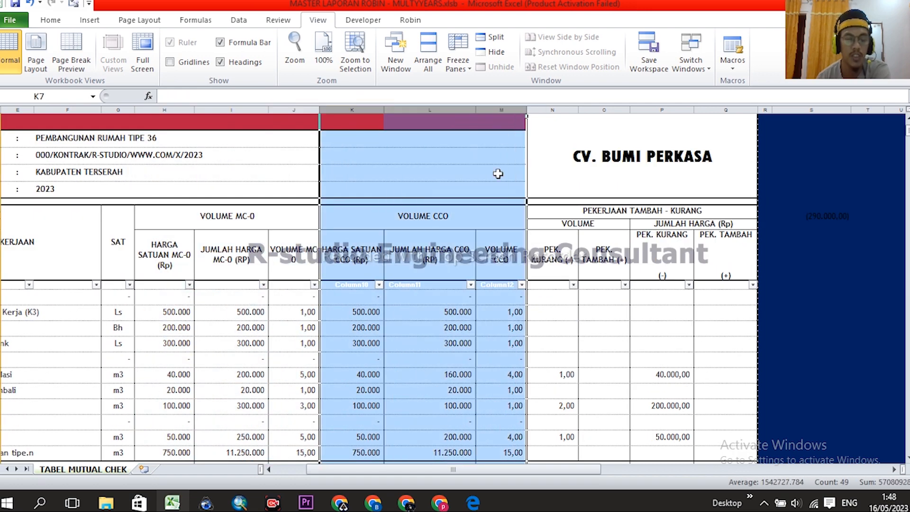
{"action": "left_click", "coordinate": [445, 327]}
{"action": "scroll", "coordinate": [416, 231], "scroll_direction": "up", "scroll_amount": 1}
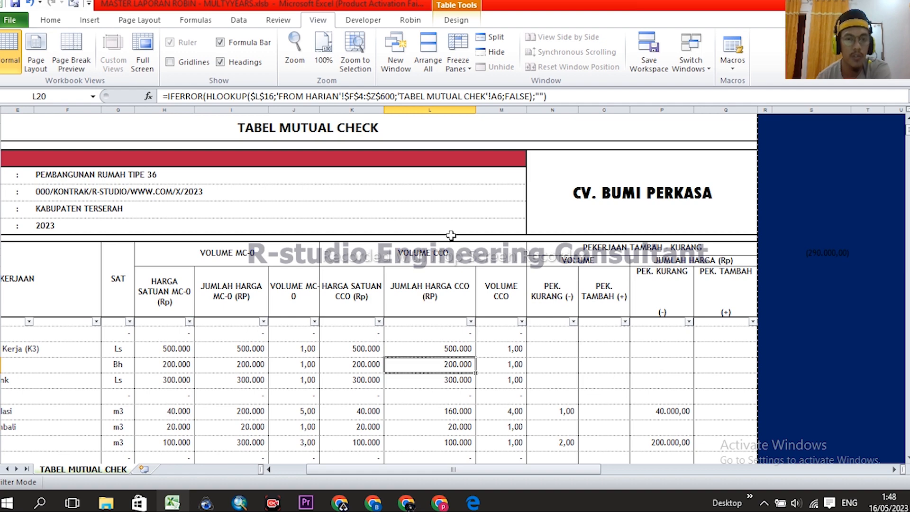
{"action": "scroll", "coordinate": [438, 212], "scroll_direction": "left", "scroll_amount": 2}
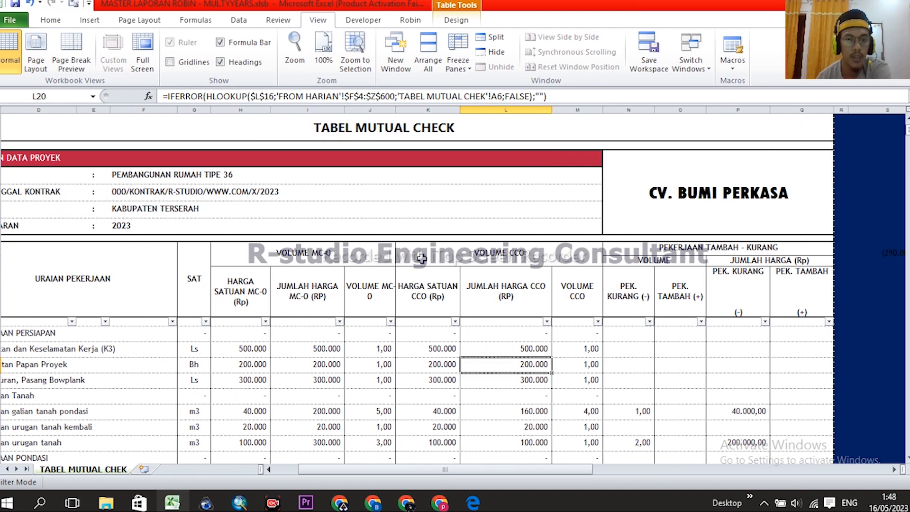
{"action": "left_click", "coordinate": [308, 255]}
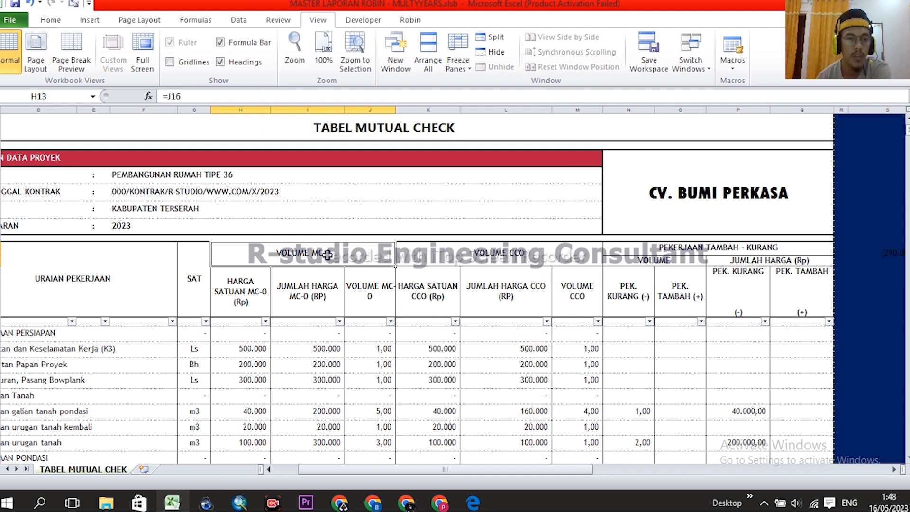
{"action": "left_click_drag", "start_coordinate": [242, 109], "coordinate": [367, 109]}
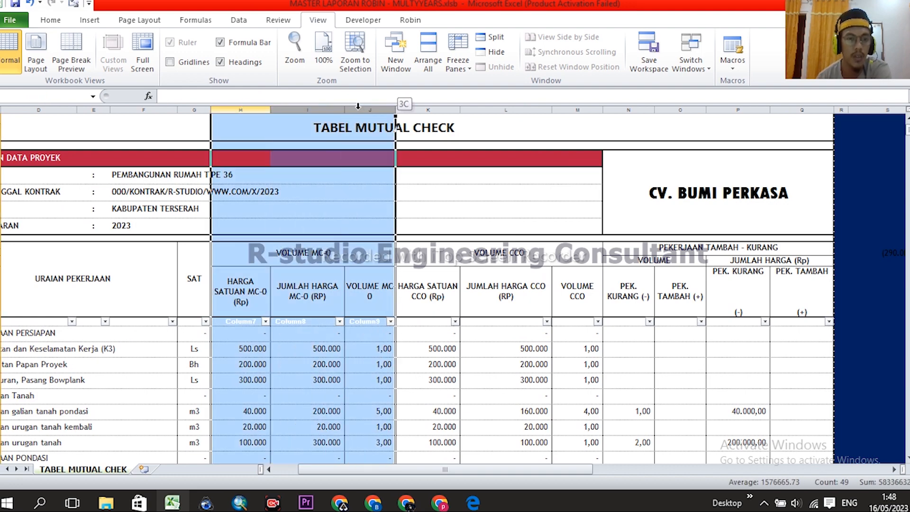
{"action": "left_click_drag", "start_coordinate": [445, 107], "coordinate": [578, 108]}
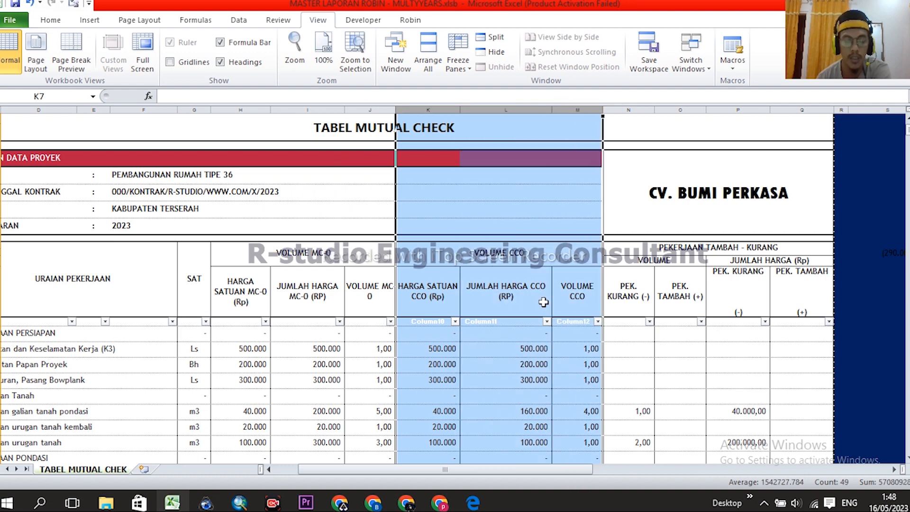
{"action": "left_click", "coordinate": [522, 256]}
{"action": "left_click_drag", "start_coordinate": [437, 108], "coordinate": [577, 109]}
{"action": "left_click", "coordinate": [512, 254]}
{"action": "left_click_drag", "start_coordinate": [440, 110], "coordinate": [566, 108]}
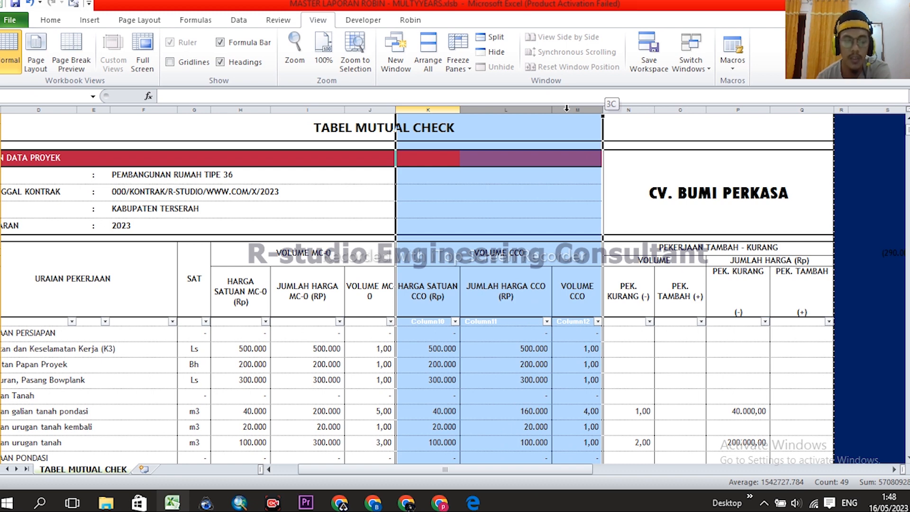
{"action": "left_click_drag", "start_coordinate": [566, 108], "coordinate": [566, 108]}
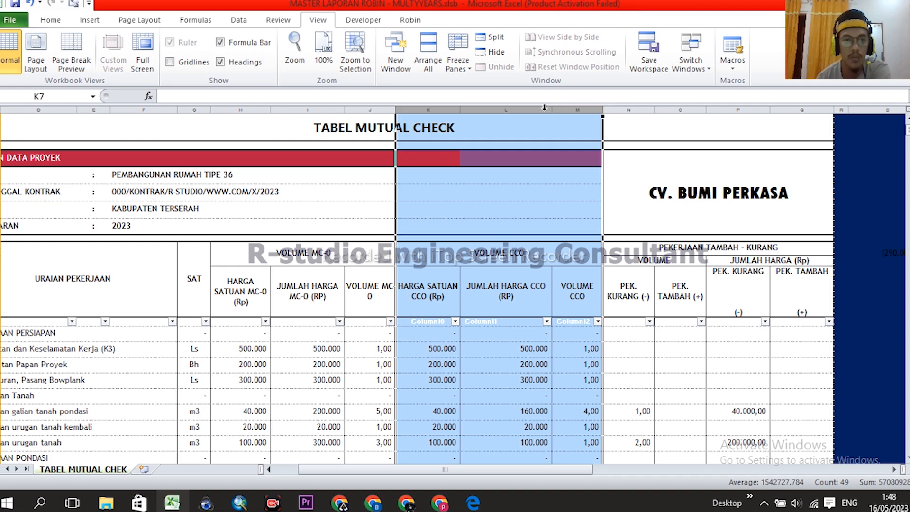
{"action": "left_click_drag", "start_coordinate": [258, 110], "coordinate": [367, 108]}
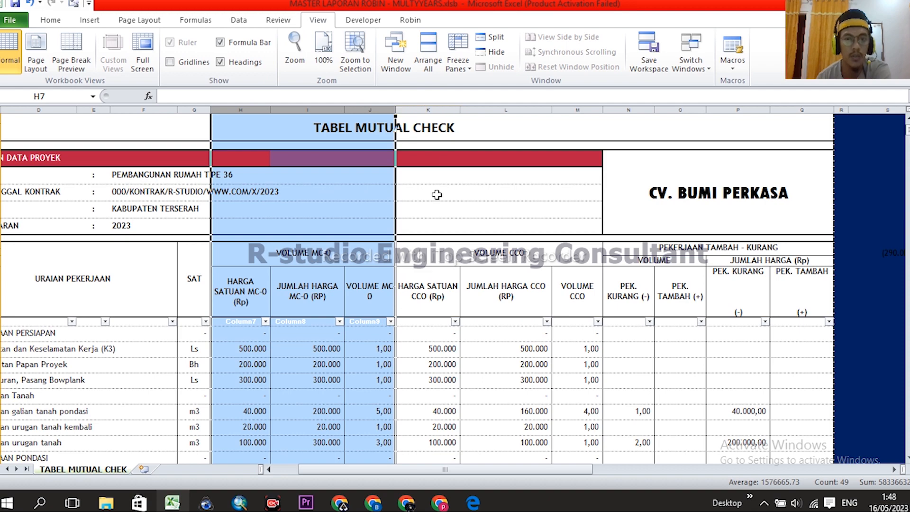
{"action": "left_click", "coordinate": [458, 253]}
{"action": "left_click_drag", "start_coordinate": [242, 109], "coordinate": [356, 110]}
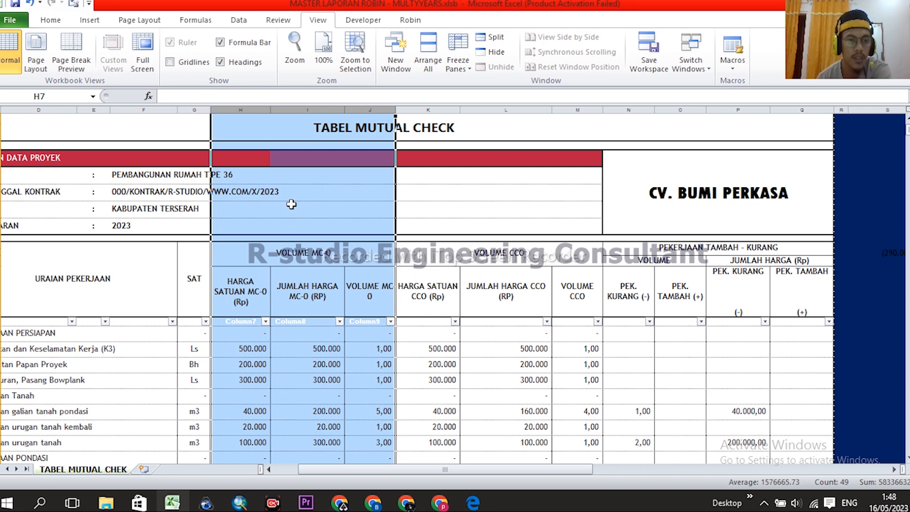
{"action": "left_click_drag", "start_coordinate": [241, 110], "coordinate": [359, 108]}
{"action": "left_click_drag", "start_coordinate": [192, 107], "coordinate": [96, 102]}
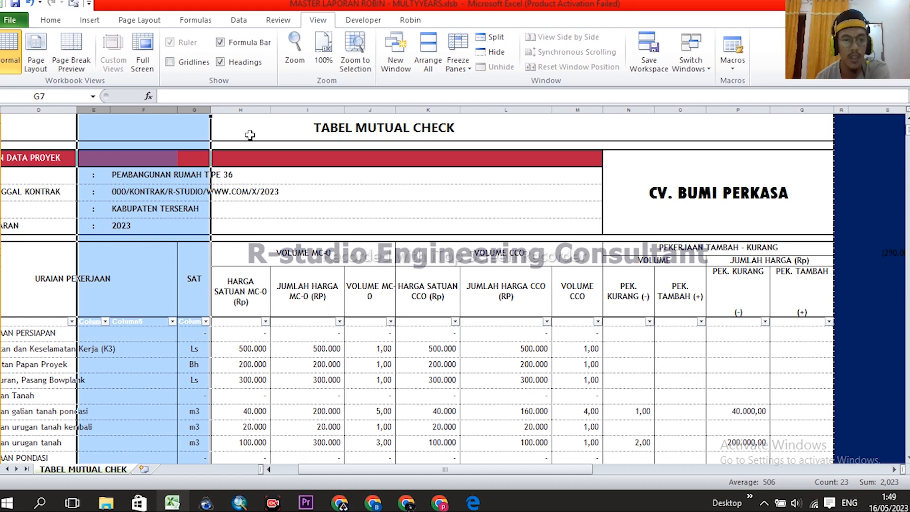
{"action": "left_click_drag", "start_coordinate": [241, 109], "coordinate": [378, 112]}
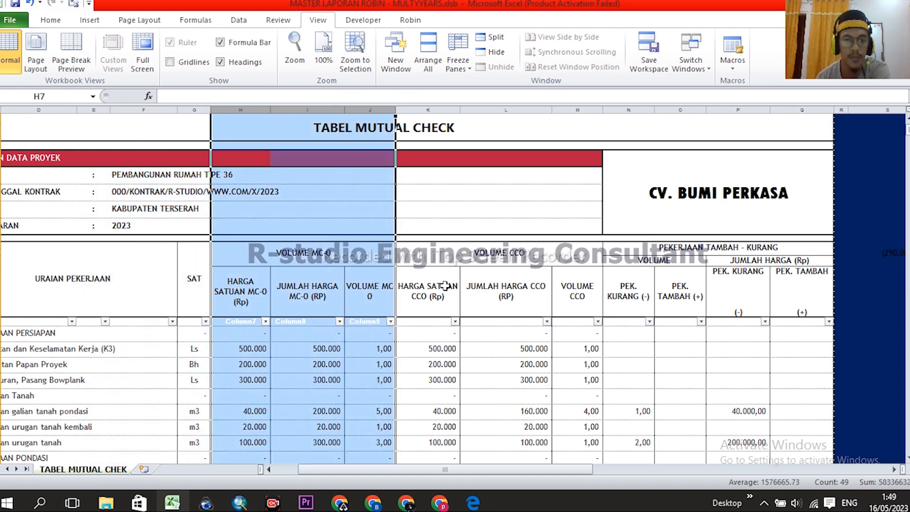
{"action": "left_click", "coordinate": [496, 256]}
{"action": "scroll", "coordinate": [506, 213], "scroll_direction": "down", "scroll_amount": 1}
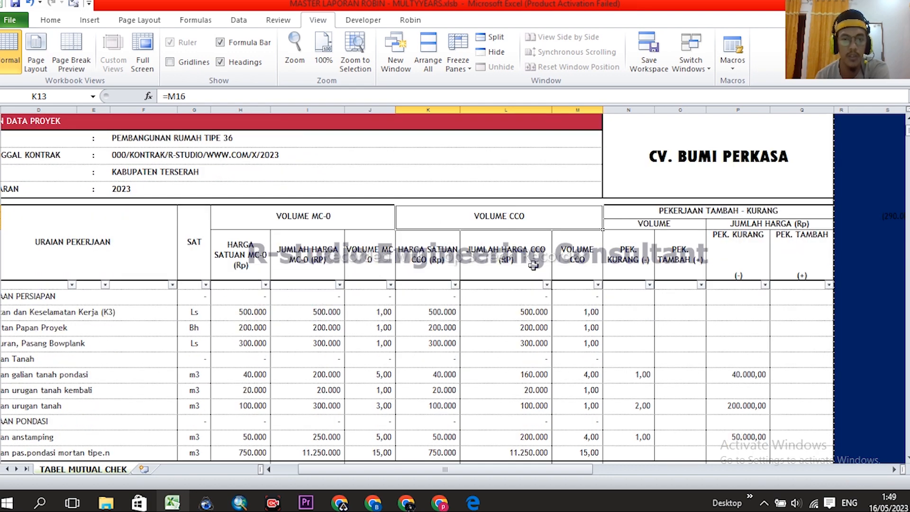
{"action": "scroll", "coordinate": [527, 218], "scroll_direction": "down", "scroll_amount": 1}
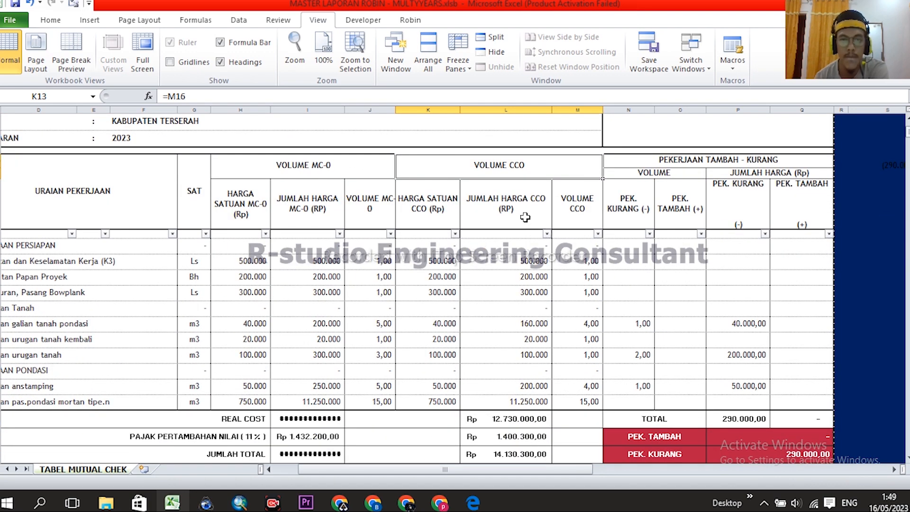
{"action": "left_click_drag", "start_coordinate": [248, 108], "coordinate": [372, 111]}
{"action": "left_click_drag", "start_coordinate": [428, 109], "coordinate": [579, 110]}
{"action": "scroll", "coordinate": [738, 228], "scroll_direction": "down", "scroll_amount": 1}
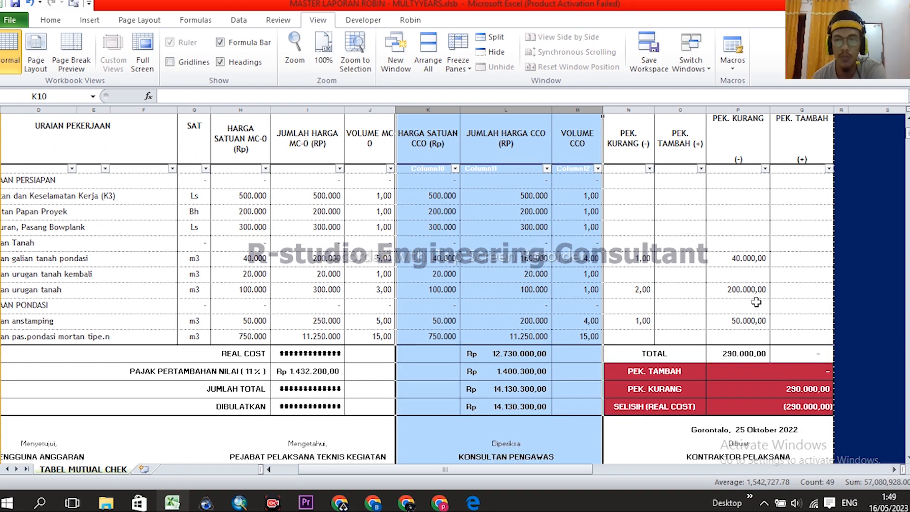
{"action": "scroll", "coordinate": [757, 260], "scroll_direction": "down", "scroll_amount": 1}
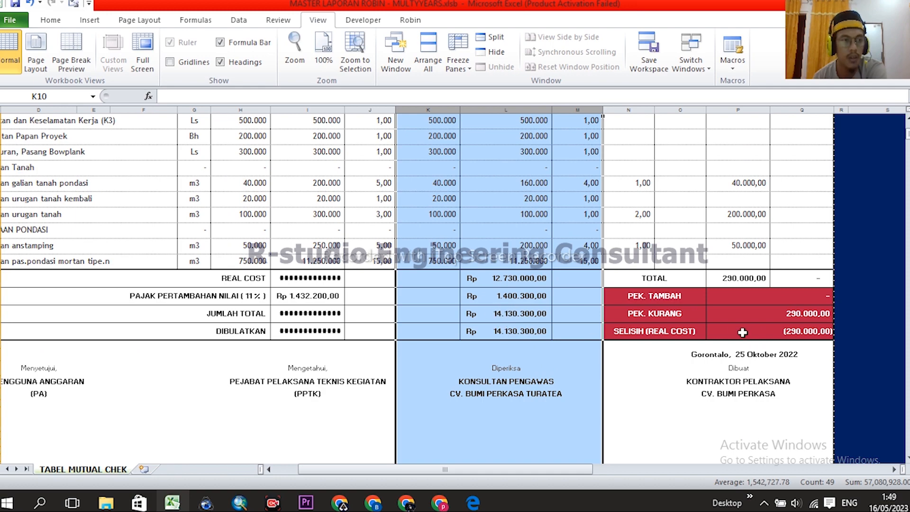
{"action": "scroll", "coordinate": [790, 314], "scroll_direction": "up", "scroll_amount": 3}
{"action": "scroll", "coordinate": [789, 289], "scroll_direction": "down", "scroll_amount": 1}
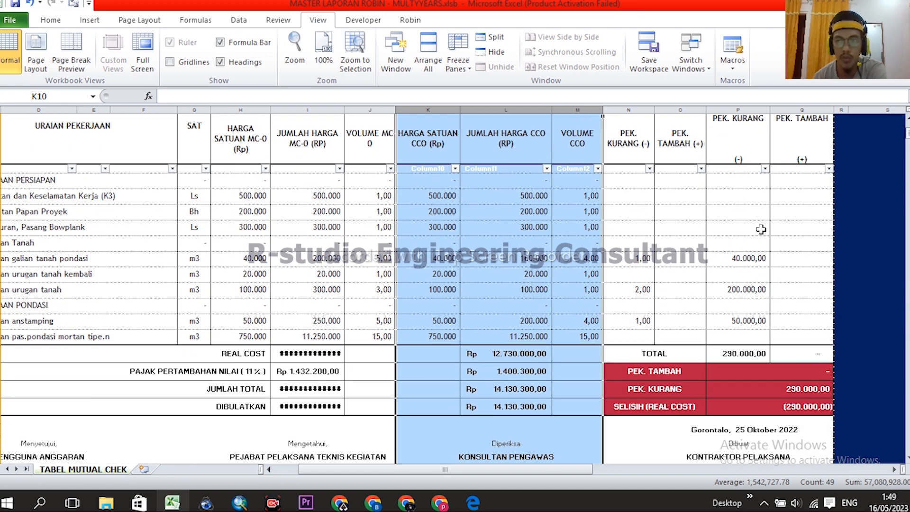
{"action": "left_click", "coordinate": [813, 401]}
{"action": "scroll", "coordinate": [799, 331], "scroll_direction": "down", "scroll_amount": 2}
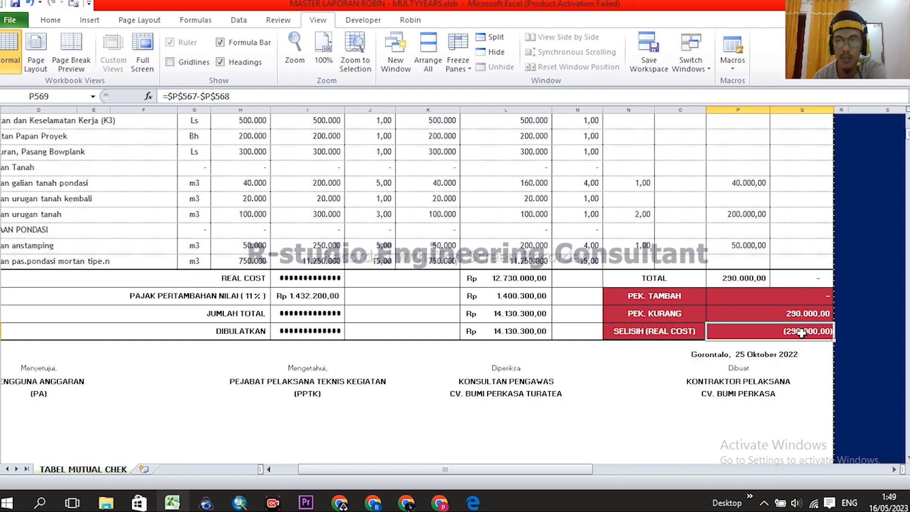
- Inspect the SELISIH (REAL COST) formula in P569 on the mutual check table
{"action": "left_click", "coordinate": [789, 367]}
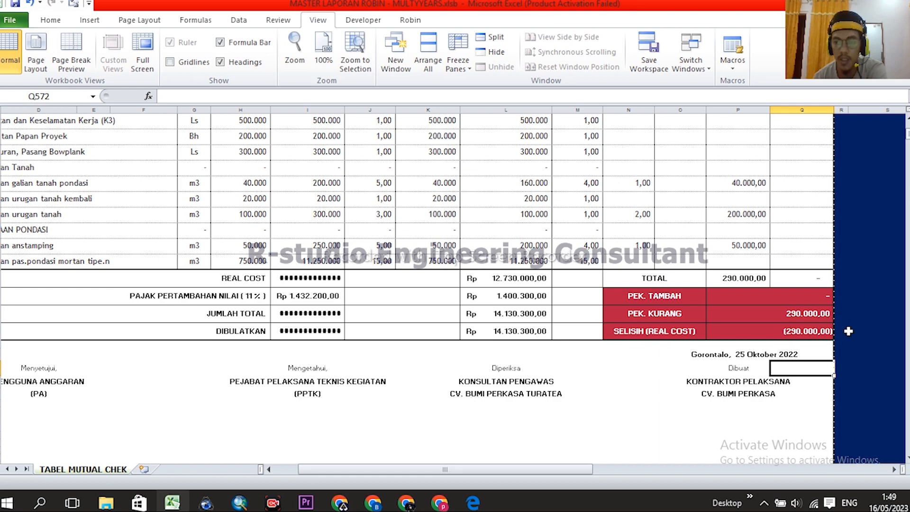
{"action": "left_click", "coordinate": [808, 330]}
{"action": "scroll", "coordinate": [803, 333], "scroll_direction": "up", "scroll_amount": 2}
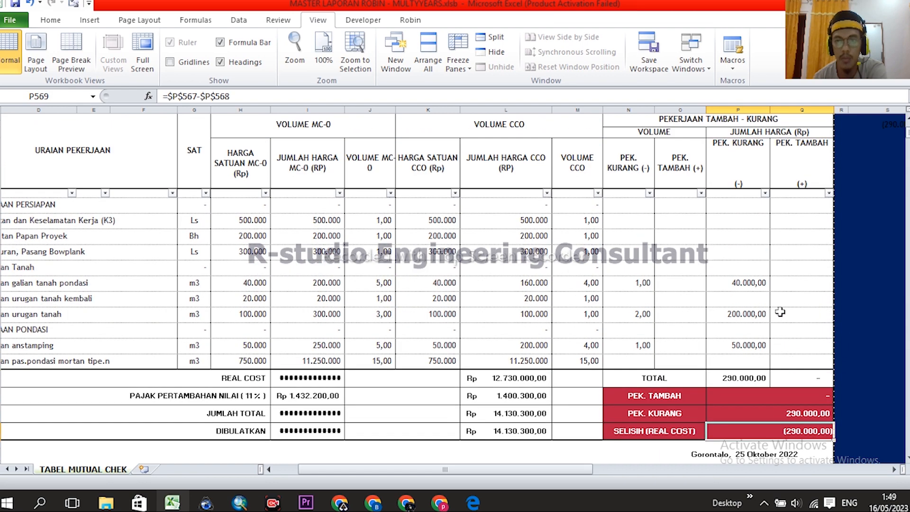
{"action": "scroll", "coordinate": [719, 278], "scroll_direction": "down", "scroll_amount": 1}
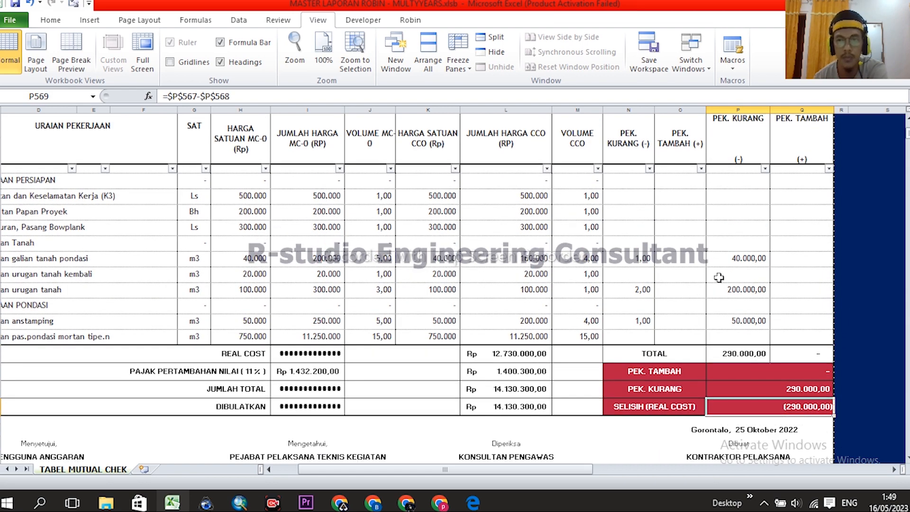
{"action": "scroll", "coordinate": [719, 278], "scroll_direction": "down", "scroll_amount": 2}
{"action": "scroll", "coordinate": [761, 321], "scroll_direction": "up", "scroll_amount": 7}
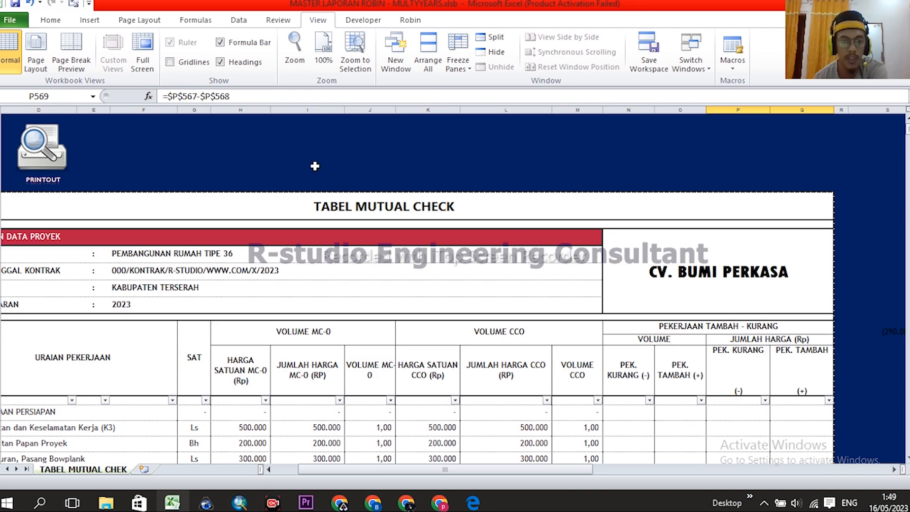
{"action": "scroll", "coordinate": [677, 264], "scroll_direction": "down", "scroll_amount": 3}
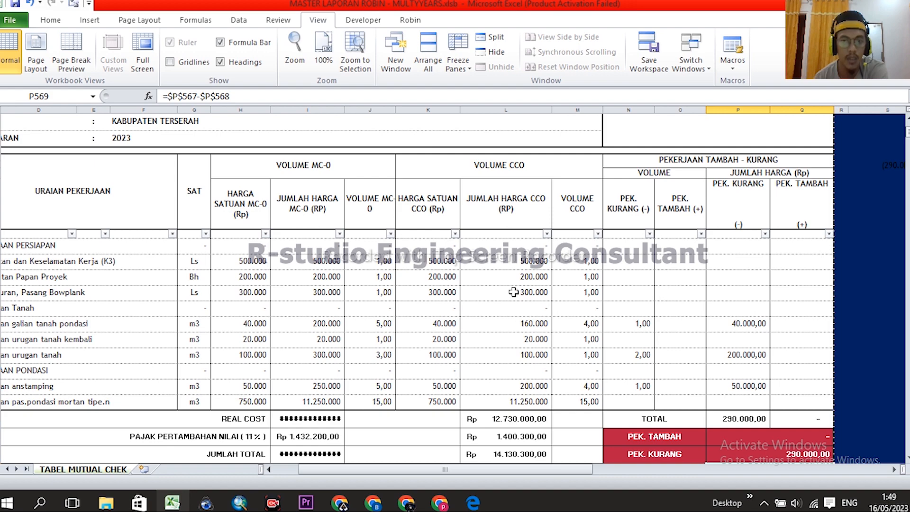
{"action": "scroll", "coordinate": [742, 279], "scroll_direction": "down", "scroll_amount": 1}
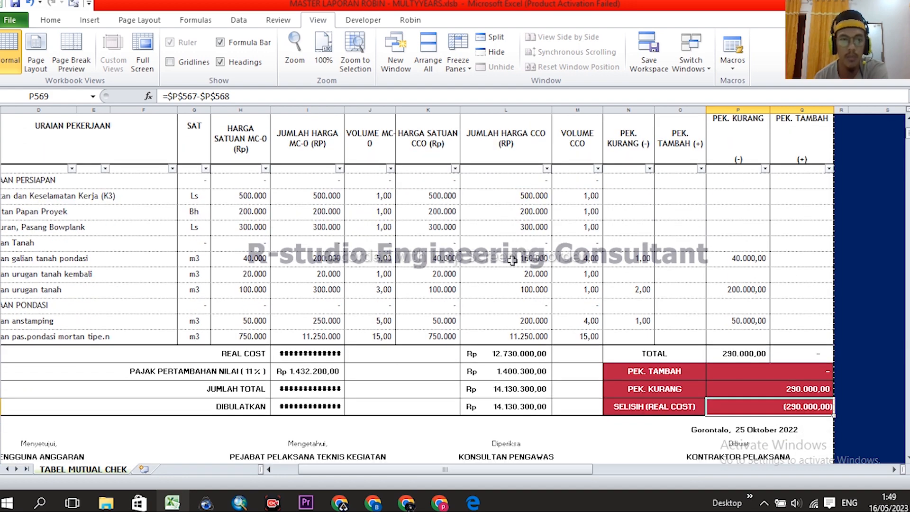
{"action": "scroll", "coordinate": [528, 235], "scroll_direction": "up", "scroll_amount": 2}
{"action": "scroll", "coordinate": [578, 319], "scroll_direction": "up", "scroll_amount": 2}
{"action": "scroll", "coordinate": [589, 320], "scroll_direction": "down", "scroll_amount": 5}
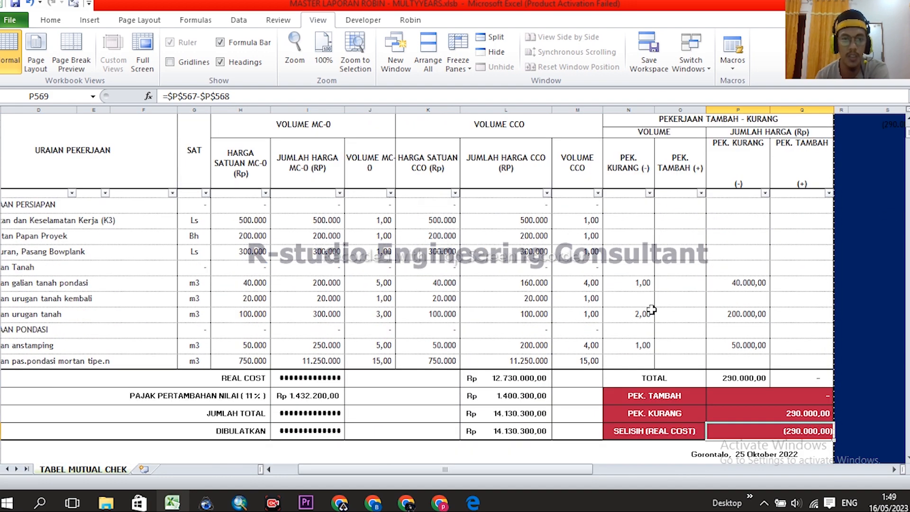
{"action": "scroll", "coordinate": [716, 251], "scroll_direction": "down", "scroll_amount": 1}
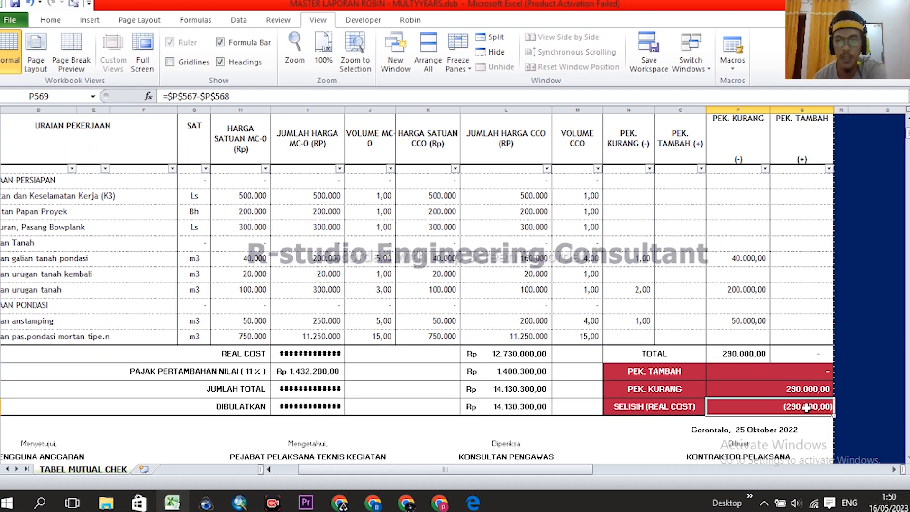
{"action": "scroll", "coordinate": [798, 269], "scroll_direction": "down", "scroll_amount": 3}
- Check the Gorontalo date formula in O571, then return to the SELISIH result
{"action": "left_click", "coordinate": [801, 317]}
{"action": "left_click", "coordinate": [803, 284]}
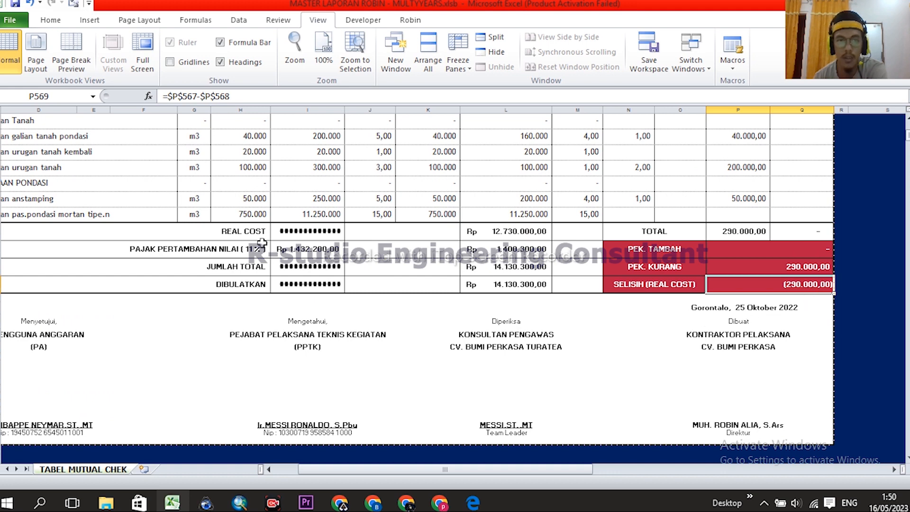
{"action": "left_click", "coordinate": [789, 307]}
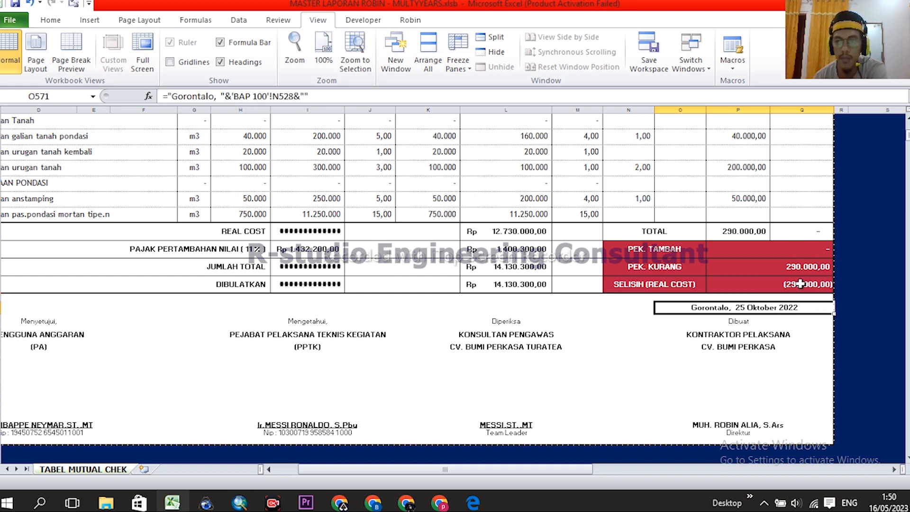
{"action": "left_click", "coordinate": [802, 284]}
{"action": "scroll", "coordinate": [802, 336], "scroll_direction": "up", "scroll_amount": 3}
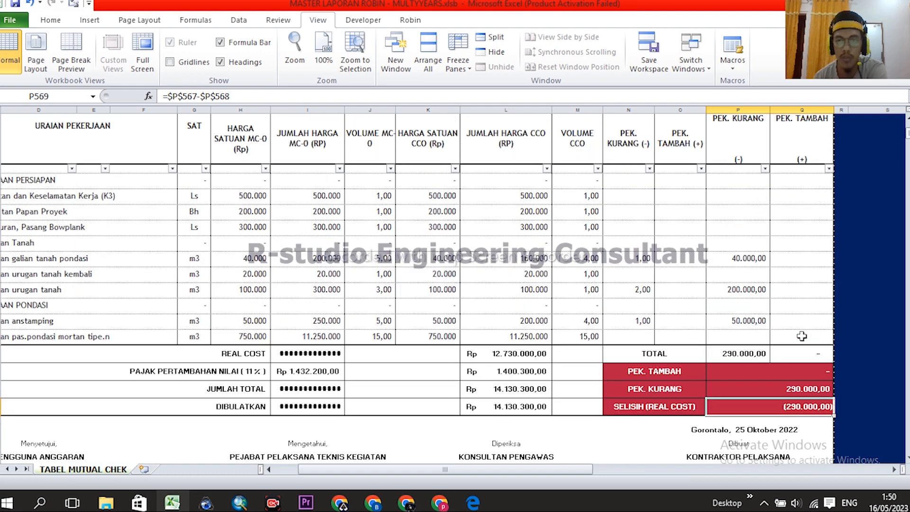
- Check the PEK. KURANG formula in P23, then go back to the MENU sheet
{"action": "left_click", "coordinate": [748, 260]}
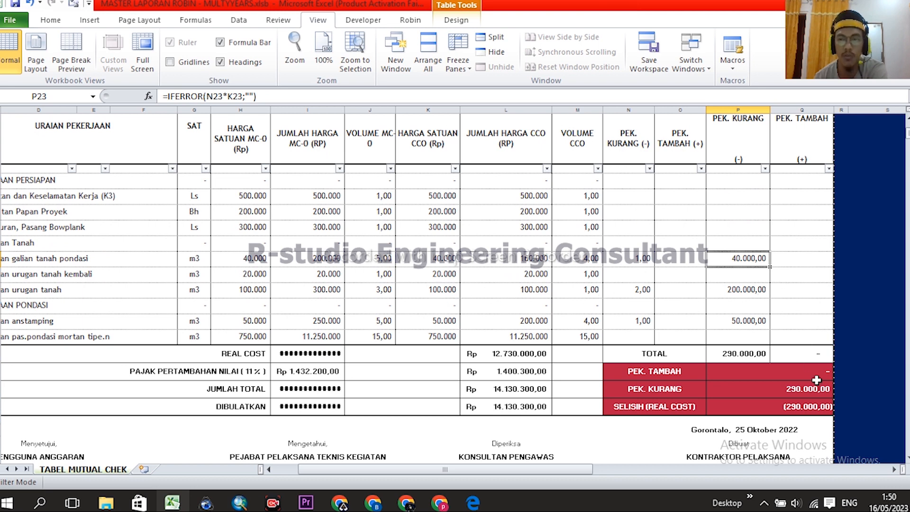
{"action": "left_click", "coordinate": [813, 403]}
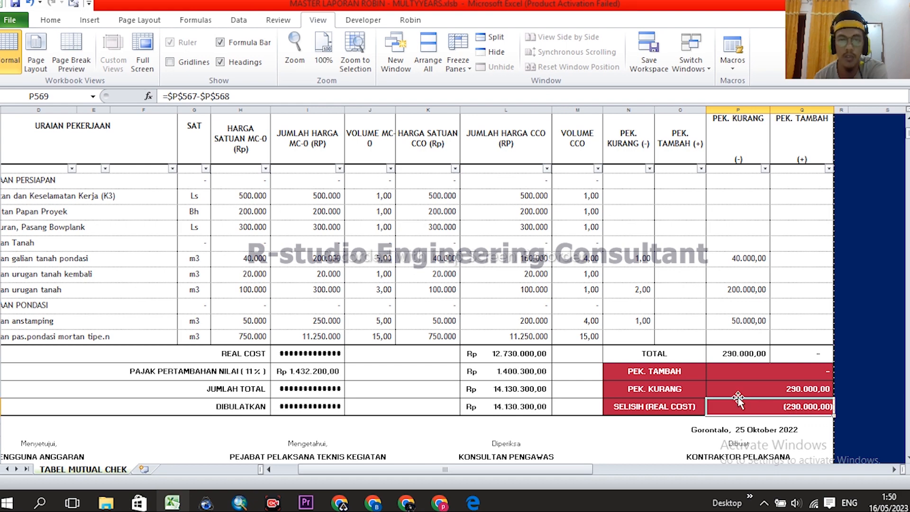
{"action": "scroll", "coordinate": [670, 367], "scroll_direction": "up", "scroll_amount": 3}
{"action": "scroll", "coordinate": [666, 366], "scroll_direction": "down", "scroll_amount": 3}
{"action": "scroll", "coordinate": [666, 366], "scroll_direction": "up", "scroll_amount": 4}
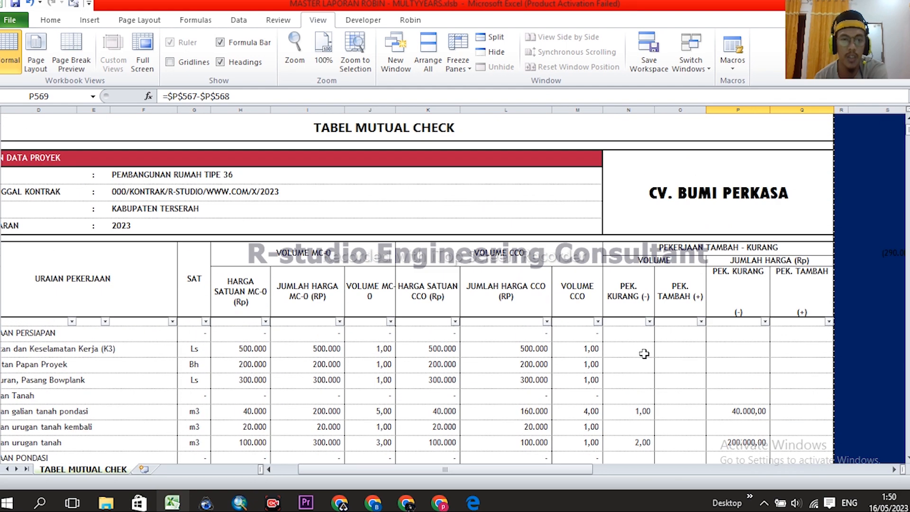
{"action": "scroll", "coordinate": [496, 335], "scroll_direction": "up", "scroll_amount": 2}
{"action": "scroll", "coordinate": [496, 334], "scroll_direction": "left", "scroll_amount": 3}
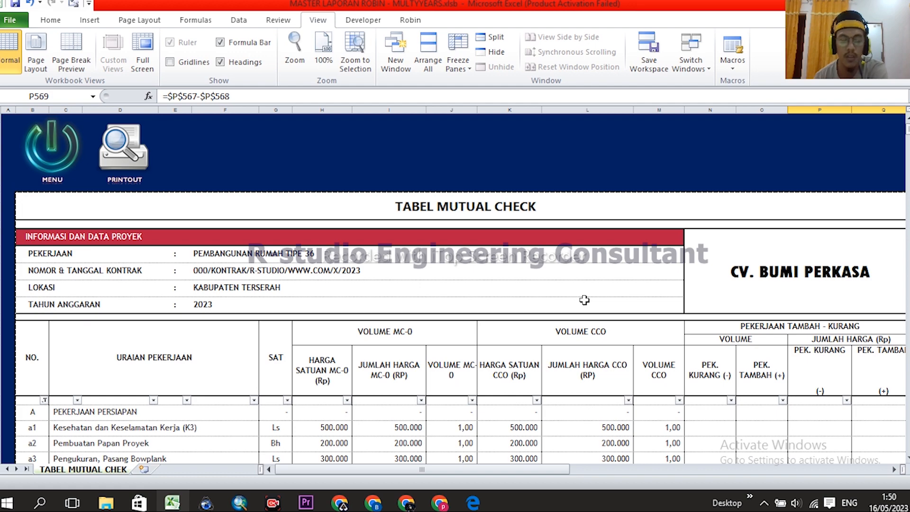
{"action": "left_click", "coordinate": [48, 142]}
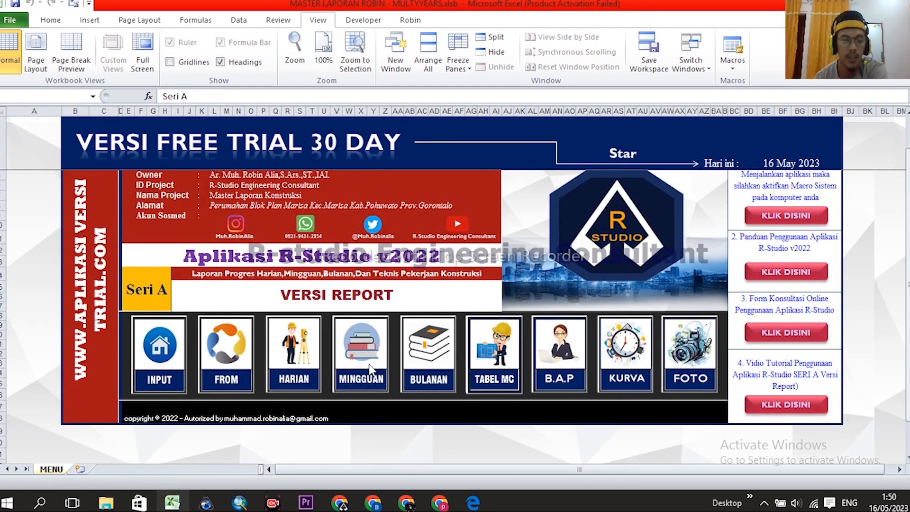
- On the FROM HARIAN sheet, check the MC-0 volume formula in K17 and row 17's totals
{"action": "left_click", "coordinate": [231, 353]}
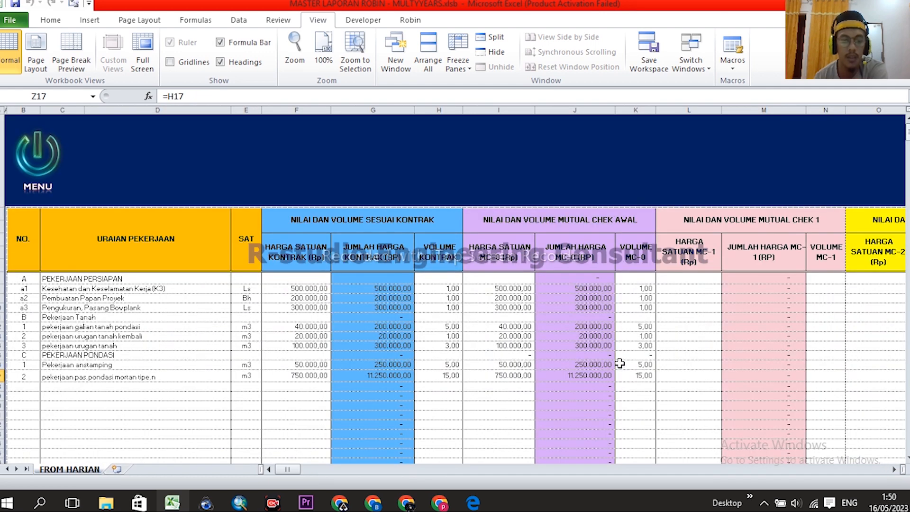
{"action": "scroll", "coordinate": [611, 364], "scroll_direction": "down", "scroll_amount": 3}
{"action": "scroll", "coordinate": [603, 306], "scroll_direction": "right", "scroll_amount": 1}
{"action": "scroll", "coordinate": [603, 306], "scroll_direction": "up", "scroll_amount": 3}
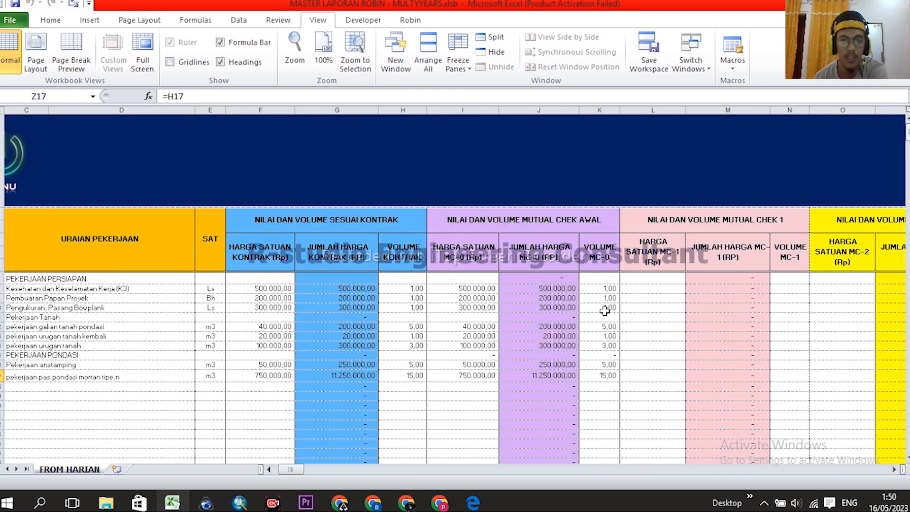
{"action": "scroll", "coordinate": [623, 317], "scroll_direction": "down", "scroll_amount": 1}
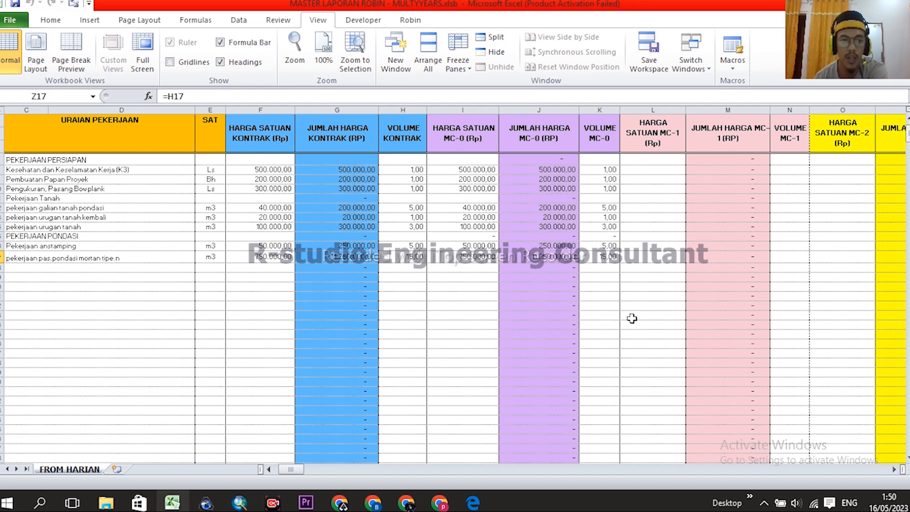
{"action": "scroll", "coordinate": [632, 319], "scroll_direction": "up", "scroll_amount": 1}
{"action": "scroll", "coordinate": [632, 322], "scroll_direction": "down", "scroll_amount": 1}
{"action": "scroll", "coordinate": [632, 320], "scroll_direction": "up", "scroll_amount": 1}
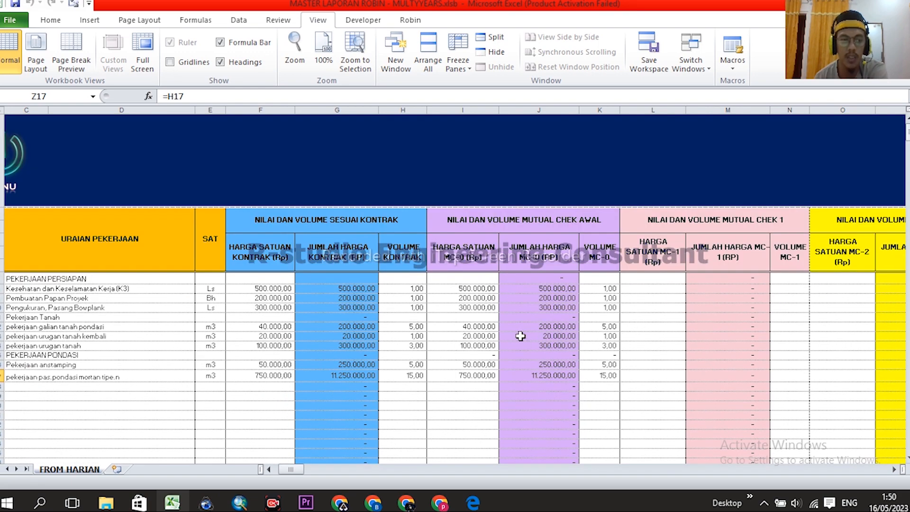
{"action": "left_click", "coordinate": [609, 374]}
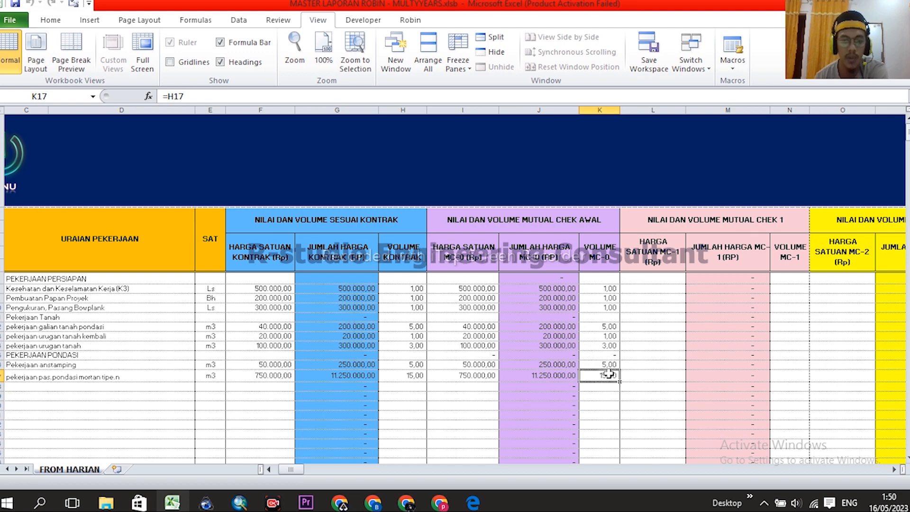
{"action": "left_click", "coordinate": [4, 378]}
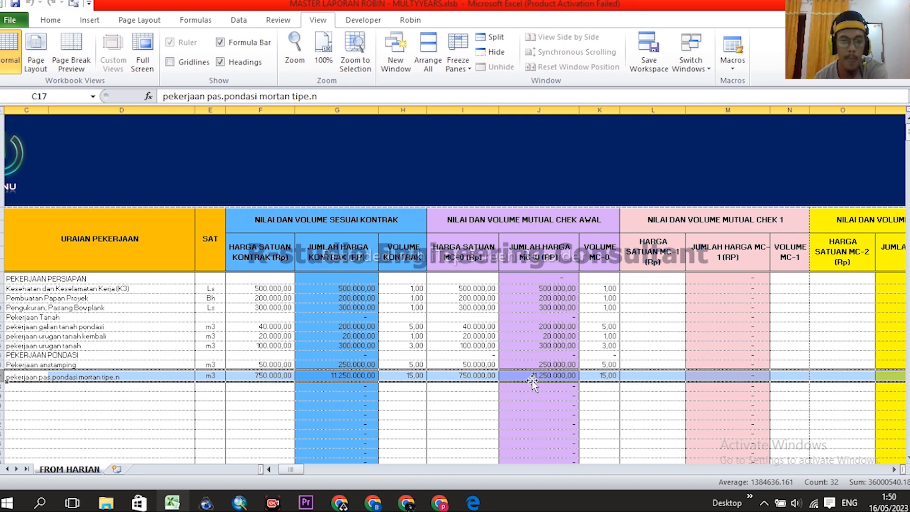
{"action": "left_click", "coordinate": [604, 375]}
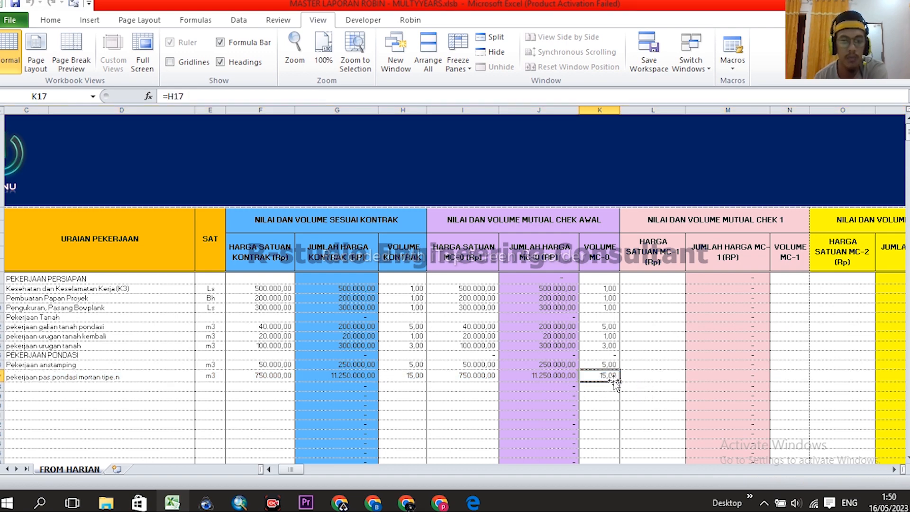
- Move right to the CCO columns and check the Volume CCO of 15,00 in Z17
{"action": "scroll", "coordinate": [609, 379], "scroll_direction": "right", "scroll_amount": 1}
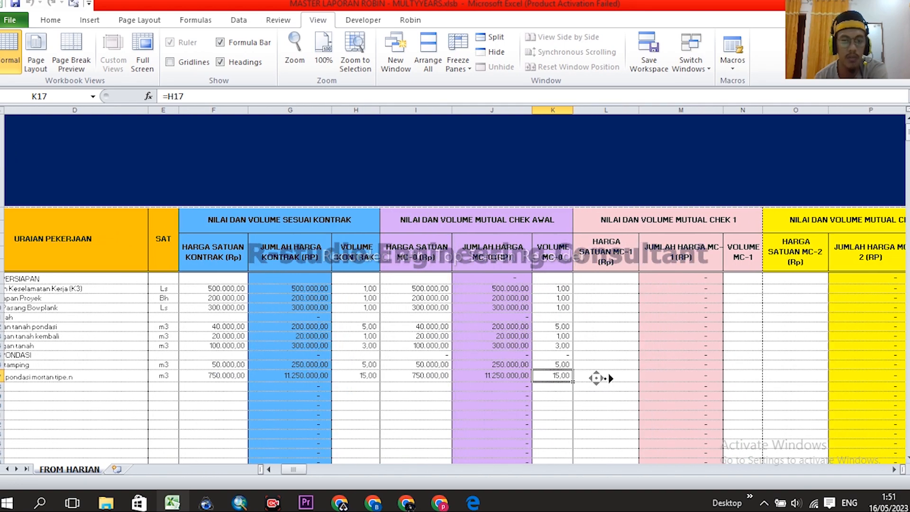
{"action": "scroll", "coordinate": [595, 377], "scroll_direction": "right", "scroll_amount": 2}
{"action": "scroll", "coordinate": [622, 378], "scroll_direction": "right", "scroll_amount": 12}
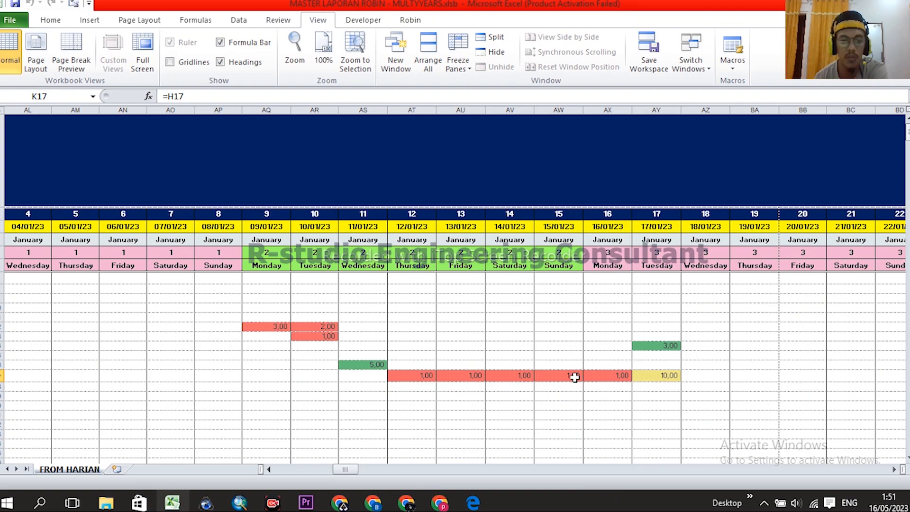
{"action": "scroll", "coordinate": [421, 374], "scroll_direction": "left", "scroll_amount": 6}
{"action": "left_click", "coordinate": [685, 375]}
{"action": "scroll", "coordinate": [713, 328], "scroll_direction": "down", "scroll_amount": 1}
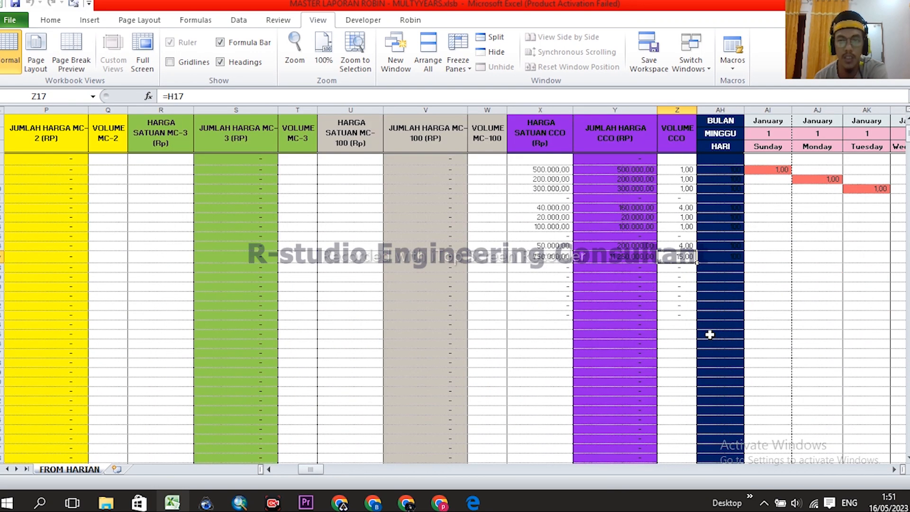
{"action": "scroll", "coordinate": [710, 334], "scroll_direction": "up", "scroll_amount": 1}
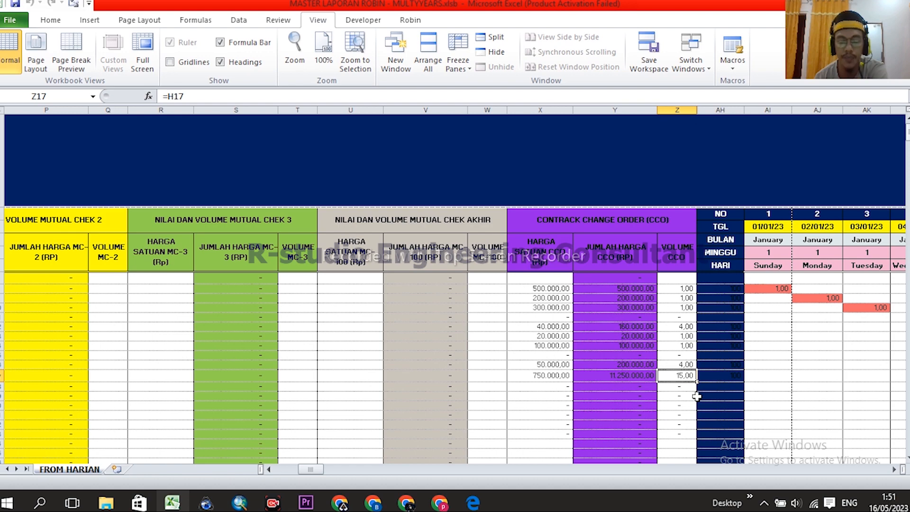
- Select Volume CCO cells Z8:Z17 to read their sum
{"action": "left_click", "coordinate": [682, 110]}
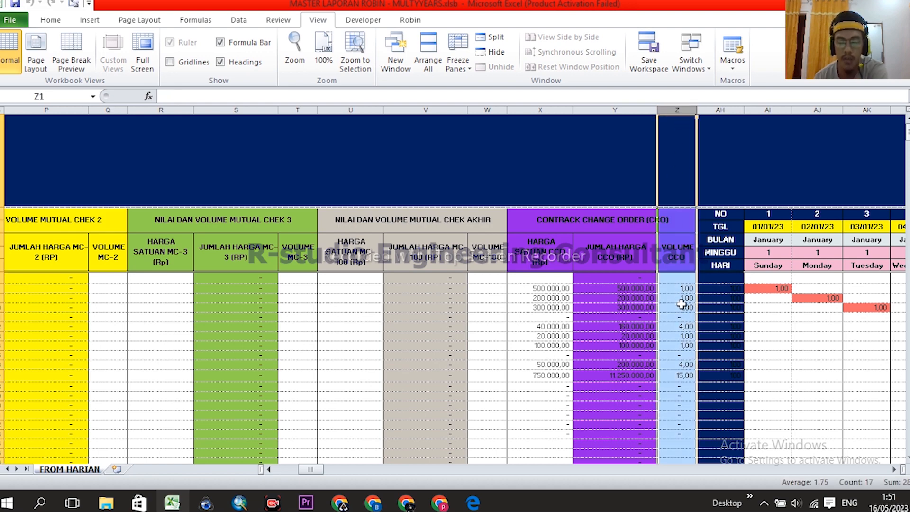
{"action": "left_click_drag", "start_coordinate": [684, 287], "coordinate": [686, 376]}
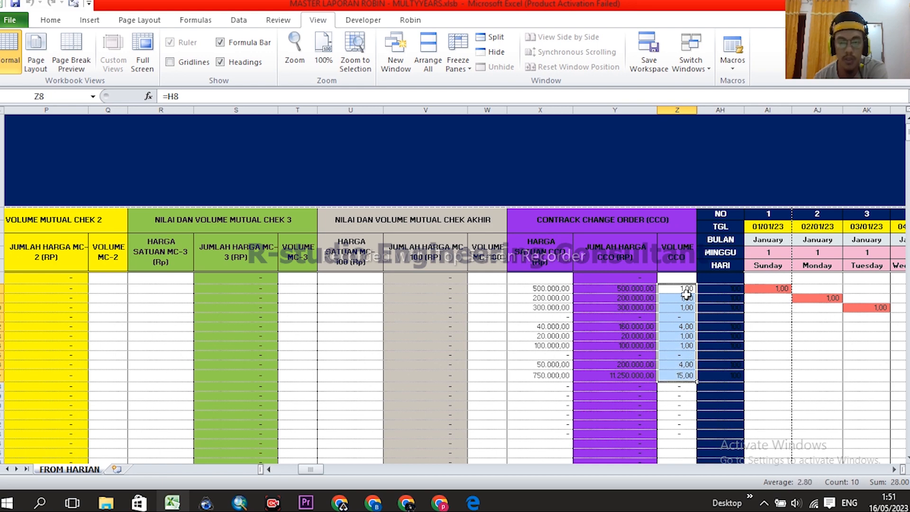
{"action": "left_click_drag", "start_coordinate": [680, 290], "coordinate": [682, 377]}
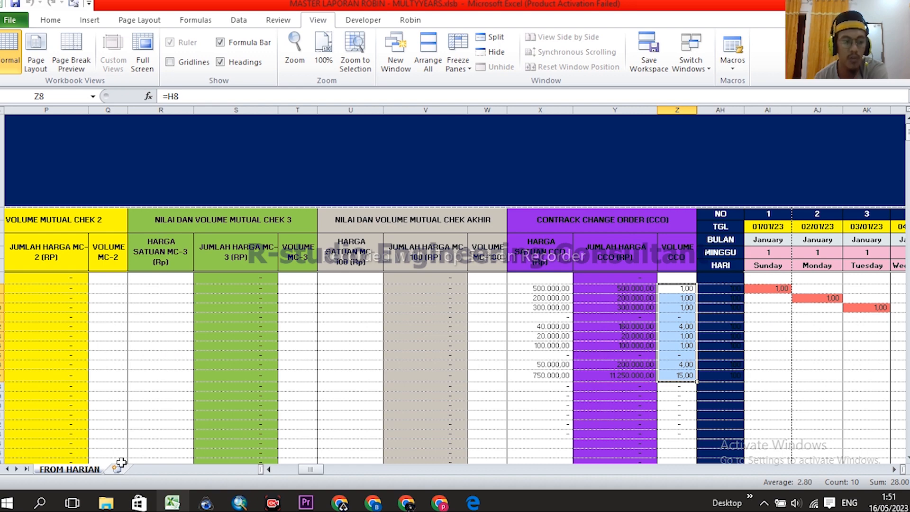
- Re-enter the formula =H8 in cell Z8
{"action": "left_click", "coordinate": [687, 289]}
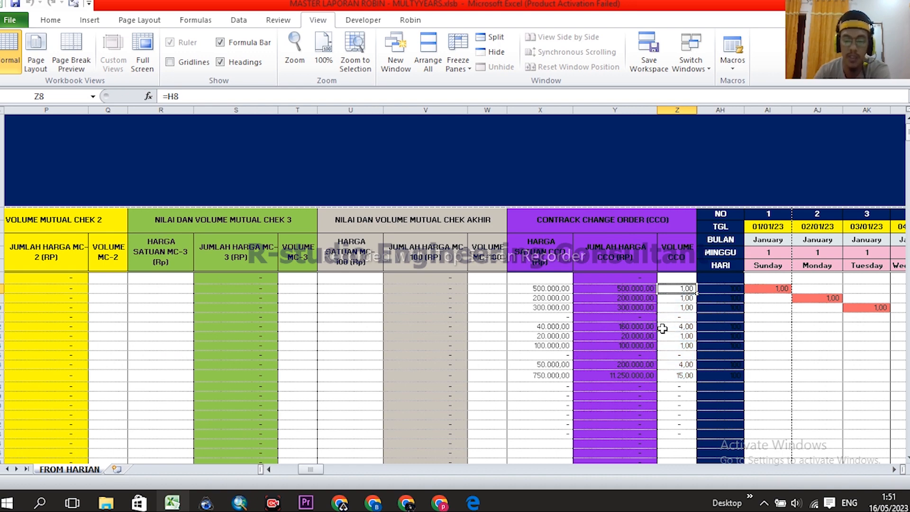
{"action": "type", "text": "="}
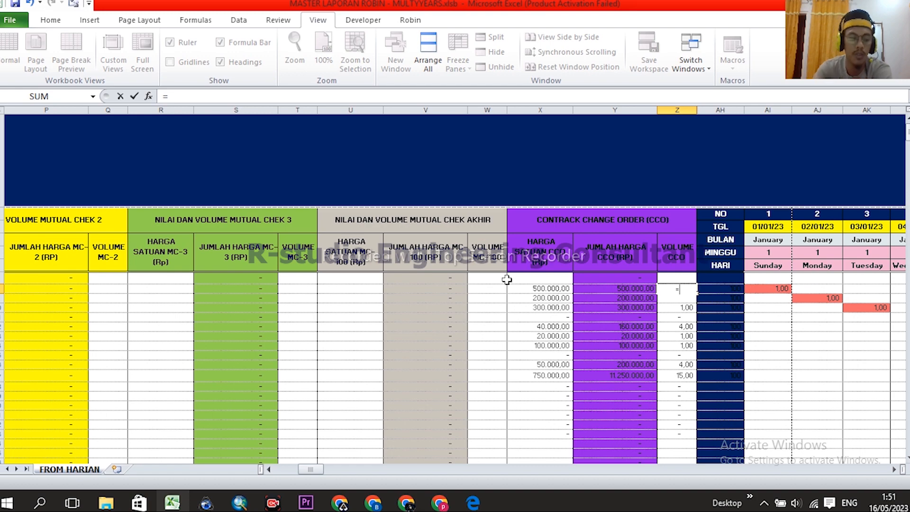
{"action": "type", "text": "H8"}
{"action": "key", "text": "ctrl+Return"}
{"action": "scroll", "coordinate": [679, 267], "scroll_direction": "down", "scroll_amount": 3}
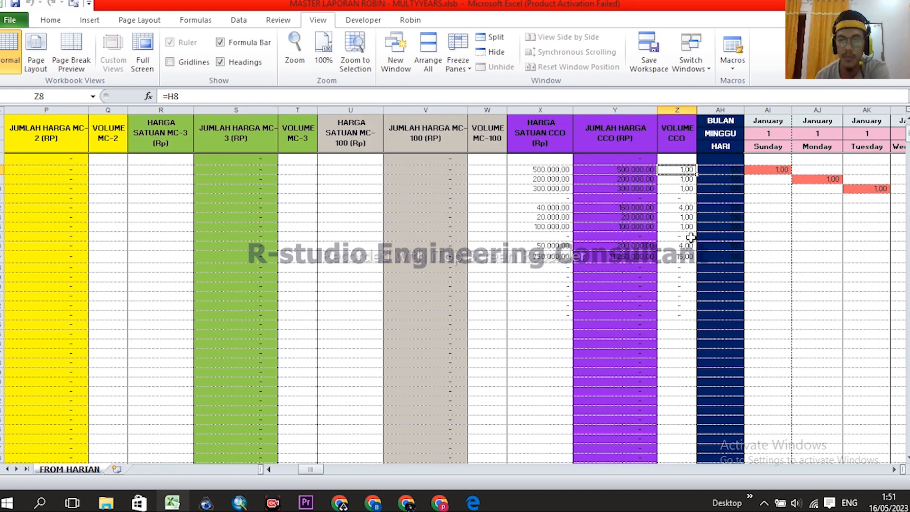
{"action": "scroll", "coordinate": [687, 287], "scroll_direction": "up", "scroll_amount": 3}
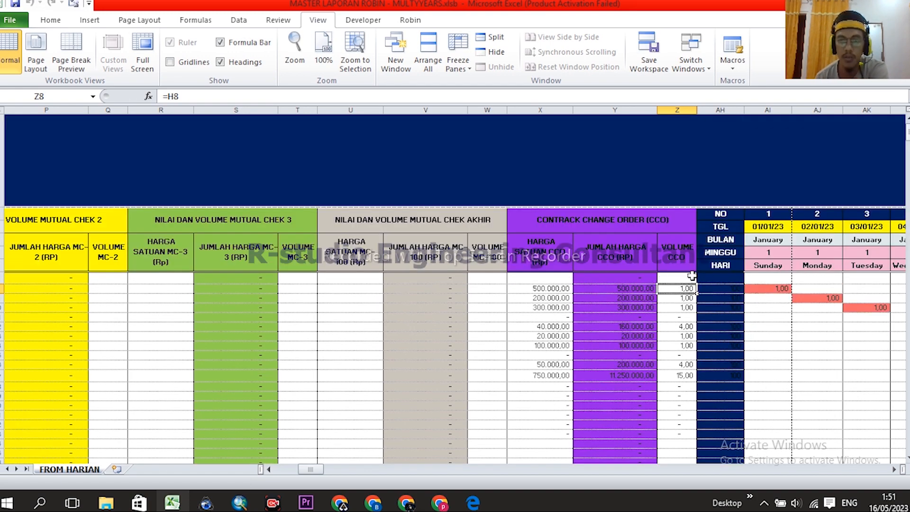
{"action": "scroll", "coordinate": [683, 290], "scroll_direction": "down", "scroll_amount": 3}
- Enter 20 as the Volume CCO in Z17 for the mortar foundation row
{"action": "left_click", "coordinate": [680, 257]}
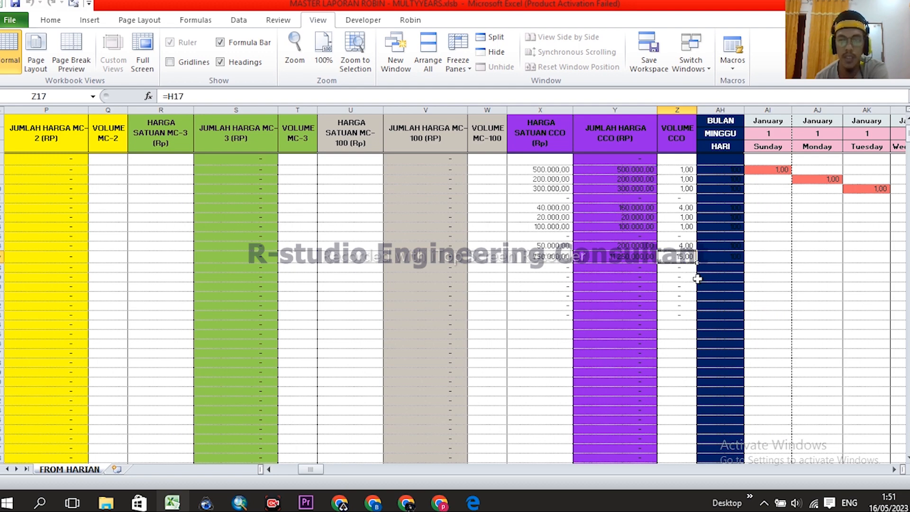
{"action": "scroll", "coordinate": [697, 280], "scroll_direction": "up", "scroll_amount": 3}
{"action": "scroll", "coordinate": [699, 341], "scroll_direction": "down", "scroll_amount": 3}
{"action": "scroll", "coordinate": [698, 311], "scroll_direction": "up", "scroll_amount": 3}
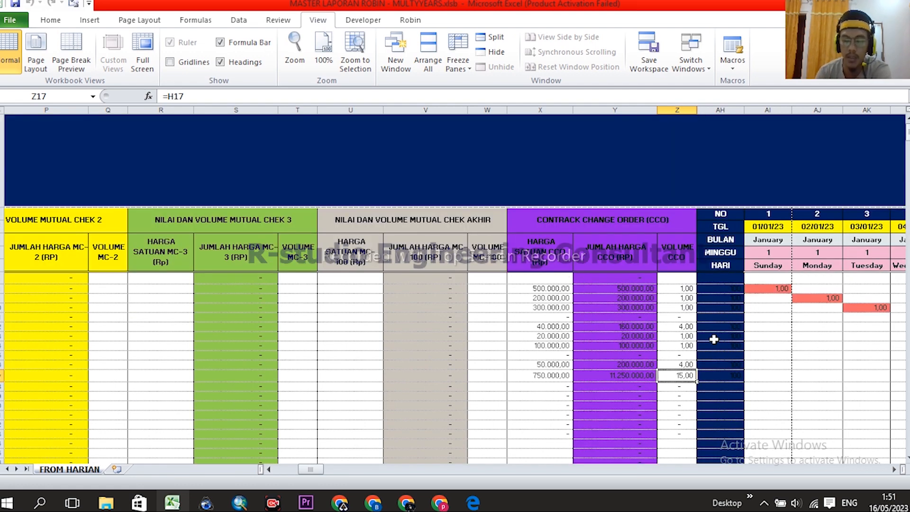
{"action": "type", "text": "20"}
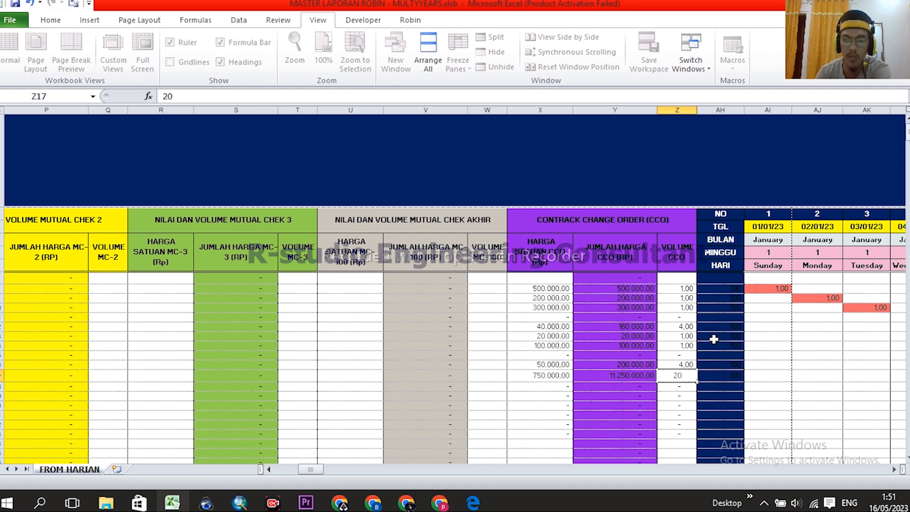
{"action": "key", "text": "Return"}
{"action": "scroll", "coordinate": [661, 377], "scroll_direction": "right", "scroll_amount": 1}
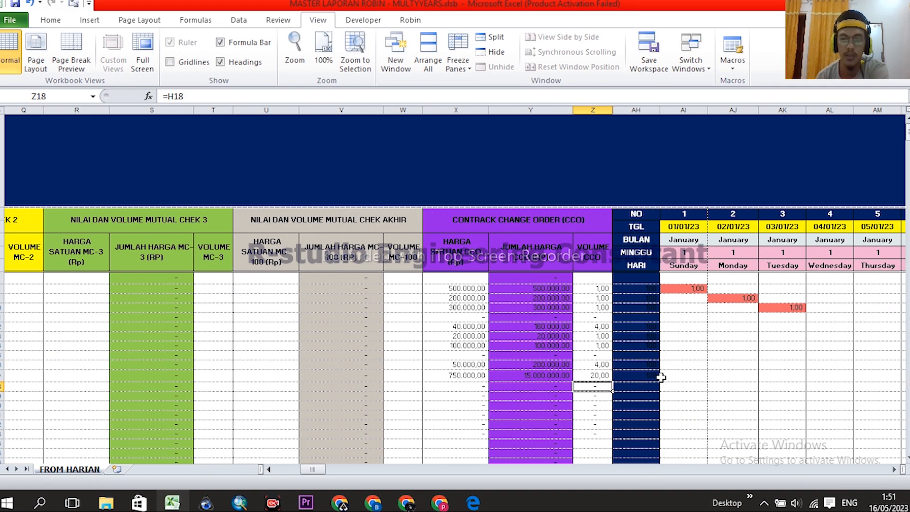
{"action": "scroll", "coordinate": [514, 371], "scroll_direction": "left", "scroll_amount": 5}
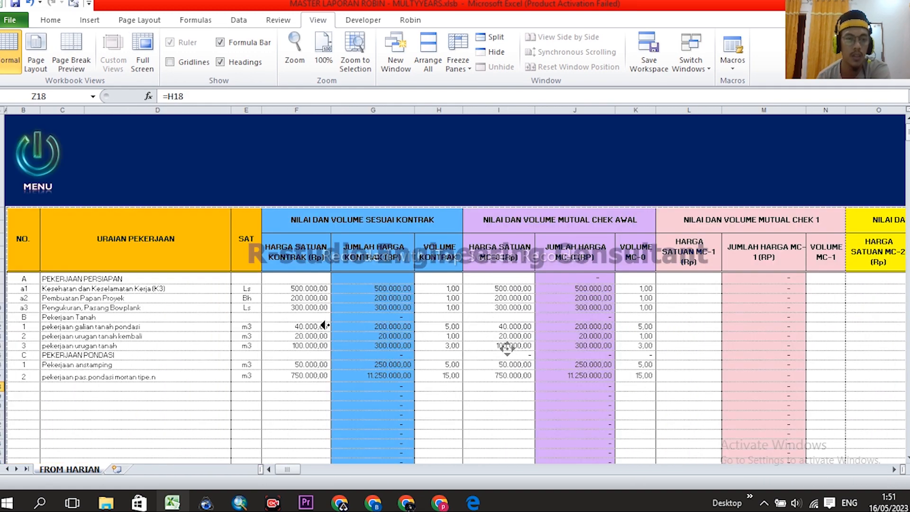
- Go via MENU to the TABEL MUTUAL CHEK sheet and check the updated 20,00 CCO volume
{"action": "left_click", "coordinate": [45, 155]}
{"action": "left_click", "coordinate": [502, 356]}
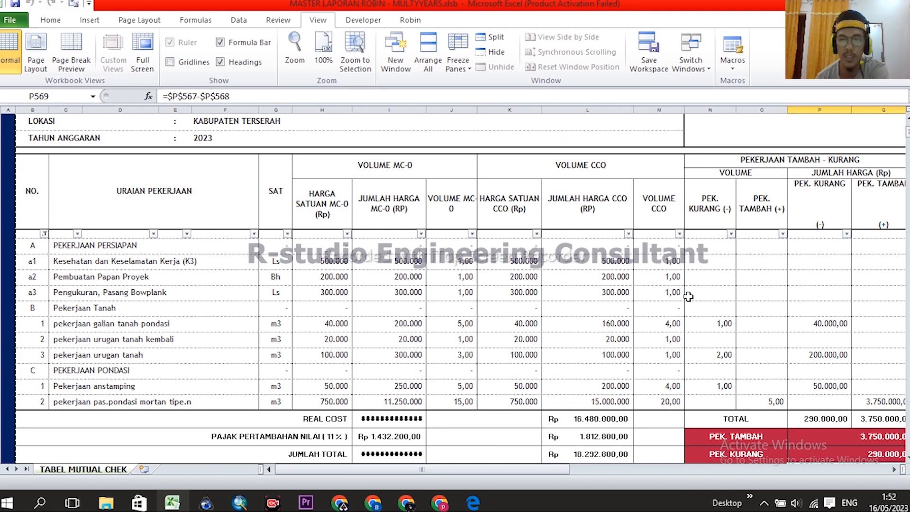
{"action": "scroll", "coordinate": [688, 297], "scroll_direction": "down", "scroll_amount": 1}
{"action": "left_click", "coordinate": [669, 361]}
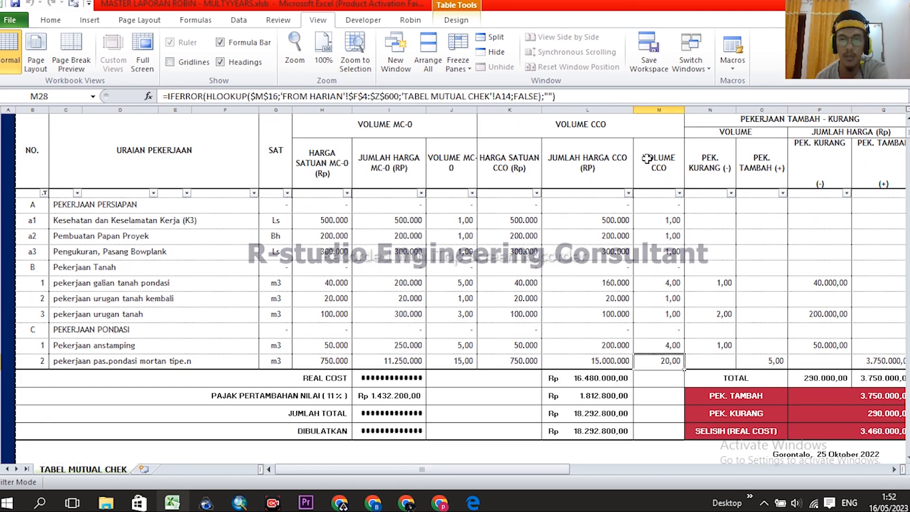
- Inspect the SELISIH (REAL COST), PEK. KURANG and PEK. TAMBAH formulas
{"action": "scroll", "coordinate": [806, 412], "scroll_direction": "right", "scroll_amount": 2}
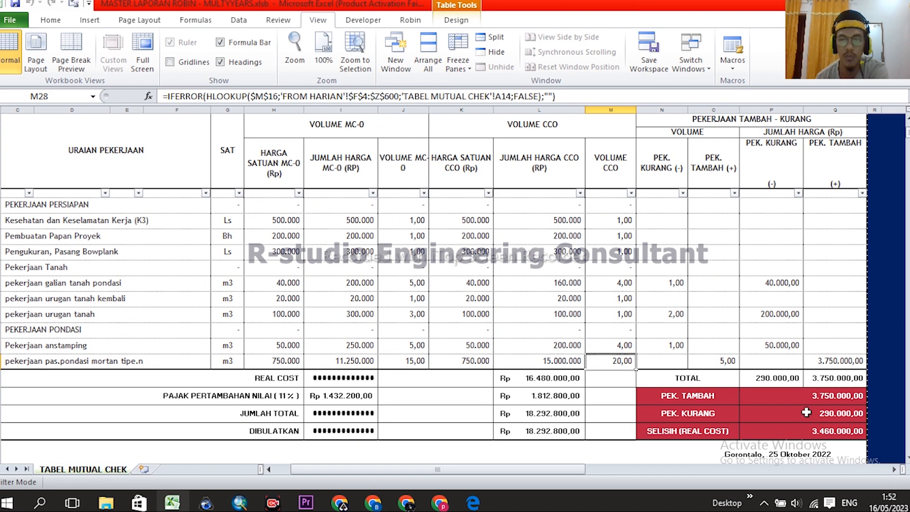
{"action": "left_click", "coordinate": [834, 431]}
{"action": "scroll", "coordinate": [854, 375], "scroll_direction": "down", "scroll_amount": 1}
{"action": "left_click", "coordinate": [846, 423]}
{"action": "scroll", "coordinate": [846, 419], "scroll_direction": "down", "scroll_amount": 1}
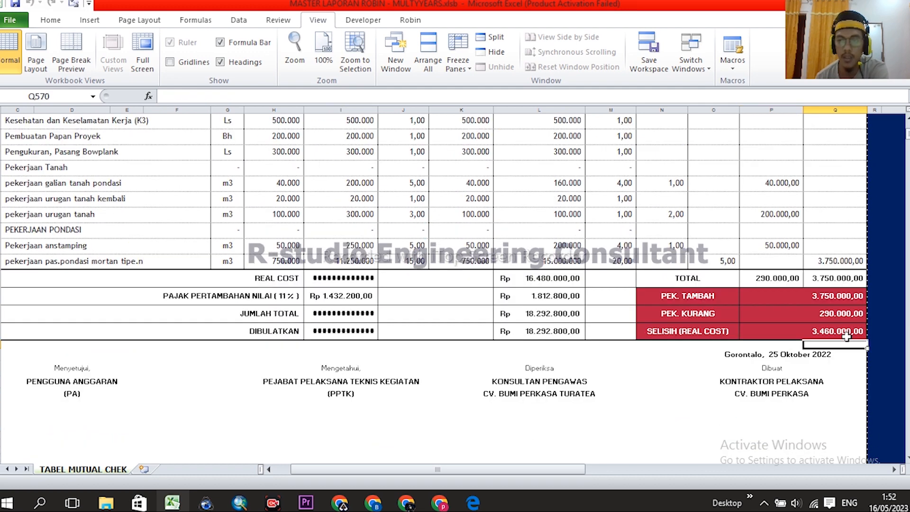
{"action": "left_click", "coordinate": [834, 333]}
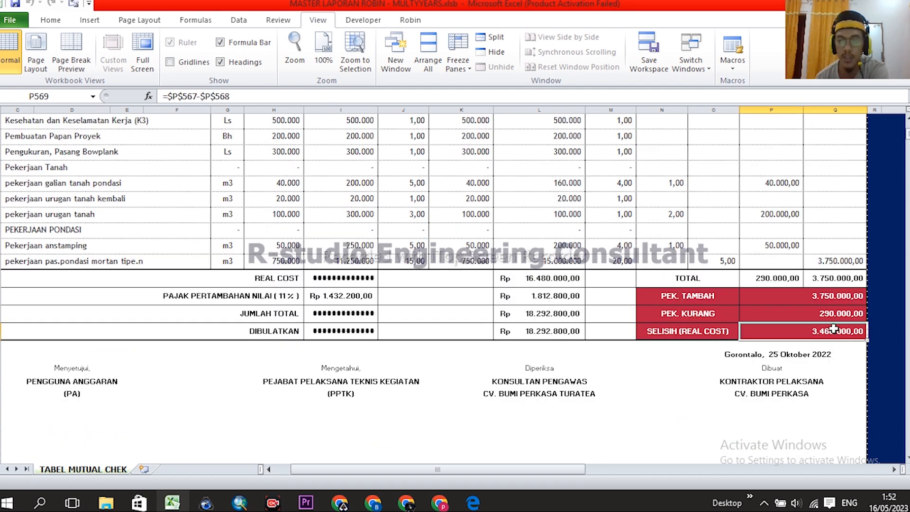
{"action": "left_click", "coordinate": [816, 318]}
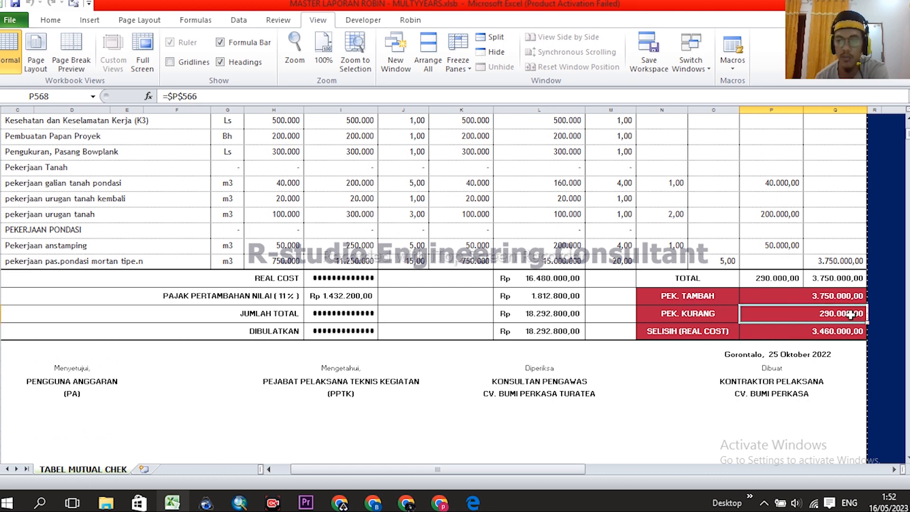
{"action": "left_click", "coordinate": [826, 298]}
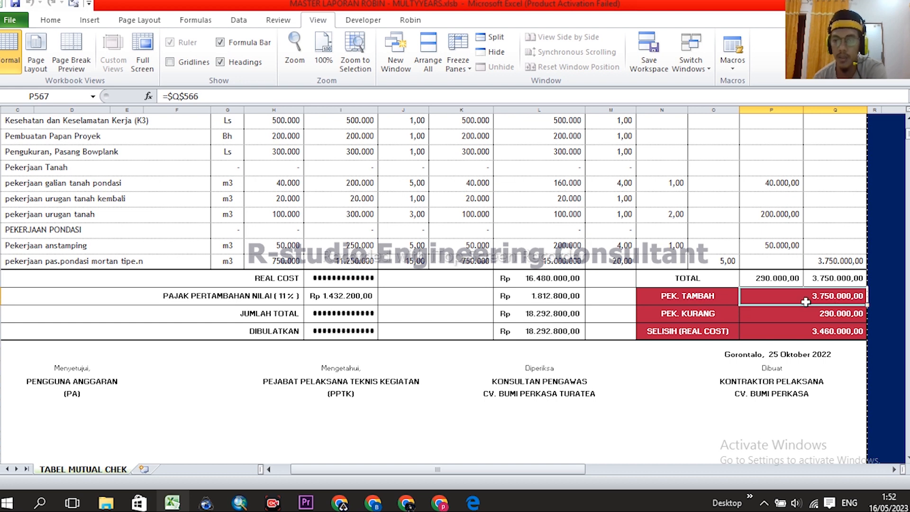
- Select PEK. TAMBAH and PEK. KURANG together to see their sum, then recheck SELISIH
{"action": "left_click", "coordinate": [834, 313]}
{"action": "left_click_drag", "start_coordinate": [835, 295], "coordinate": [834, 315]}
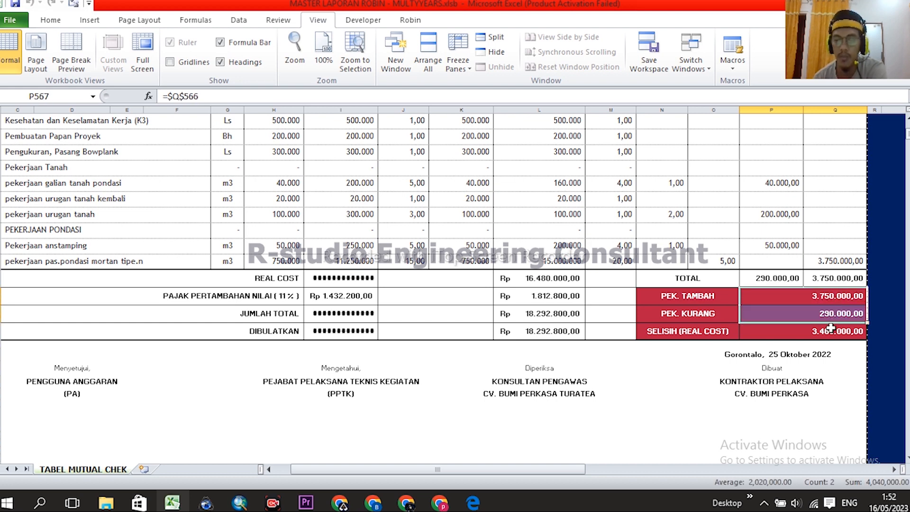
{"action": "left_click", "coordinate": [827, 333]}
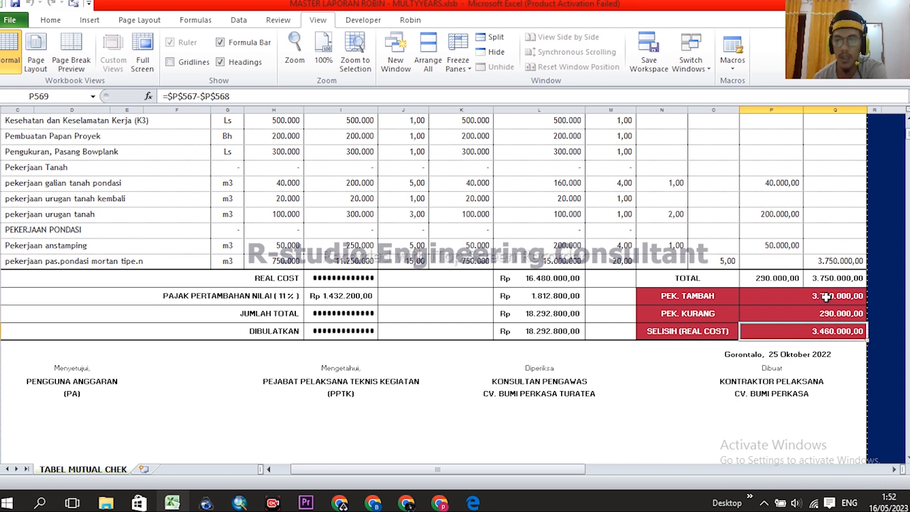
{"action": "left_click", "coordinate": [687, 296]}
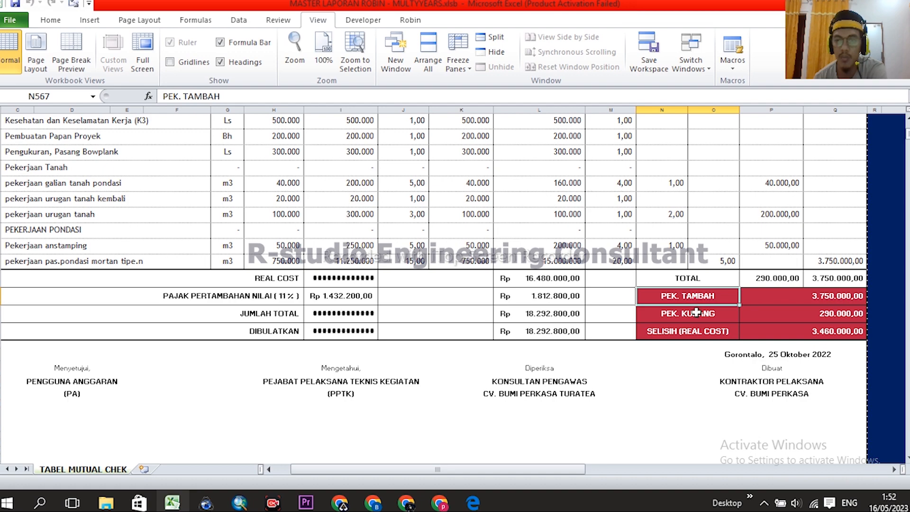
{"action": "left_click", "coordinate": [695, 312]}
{"action": "left_click", "coordinate": [829, 331]}
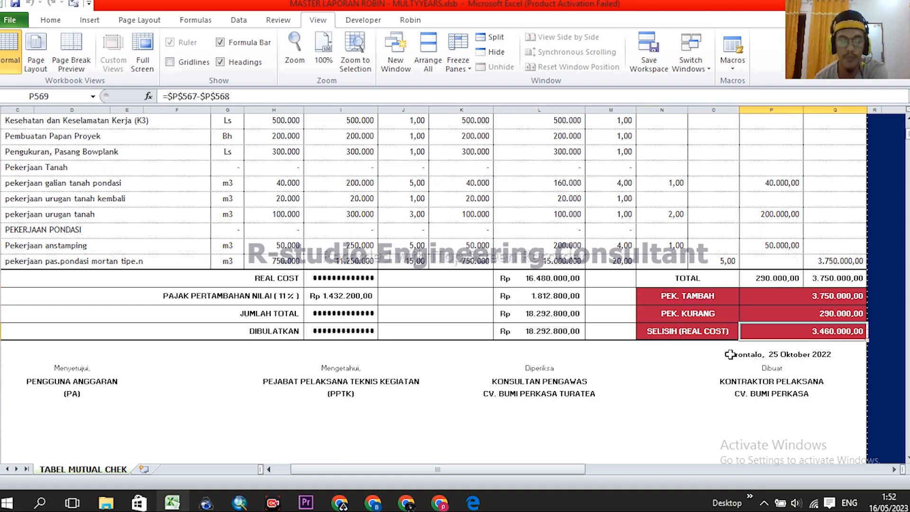
{"action": "scroll", "coordinate": [738, 360], "scroll_direction": "up", "scroll_amount": 3}
{"action": "scroll", "coordinate": [738, 357], "scroll_direction": "up", "scroll_amount": 2}
{"action": "scroll", "coordinate": [740, 348], "scroll_direction": "down", "scroll_amount": 2}
{"action": "scroll", "coordinate": [796, 320], "scroll_direction": "down", "scroll_amount": 2}
{"action": "scroll", "coordinate": [664, 252], "scroll_direction": "down", "scroll_amount": 3}
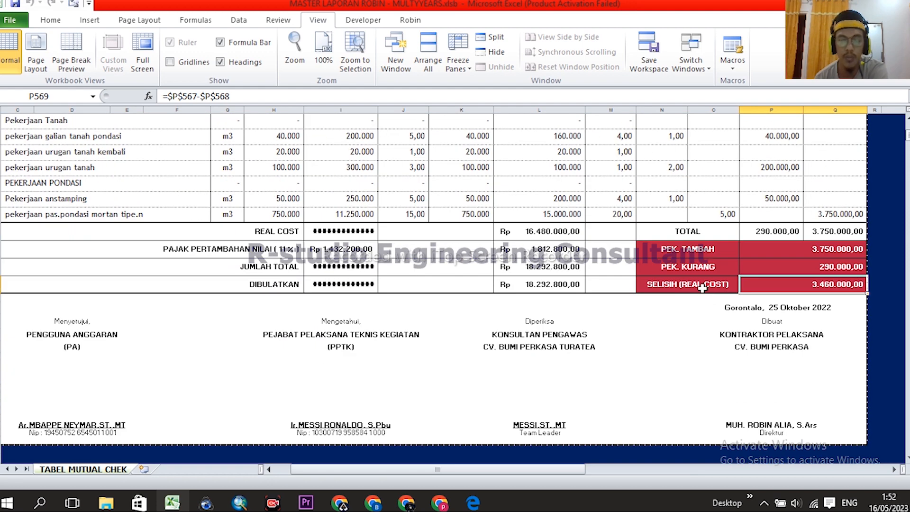
- Review the Gorontalo date cell and the SELISIH, PEK. KURANG and PEK. TAMBAH values again
{"action": "left_click", "coordinate": [777, 308]}
{"action": "left_click", "coordinate": [826, 286]}
{"action": "left_click", "coordinate": [832, 268]}
{"action": "left_click", "coordinate": [832, 255]}
{"action": "left_click", "coordinate": [834, 269]}
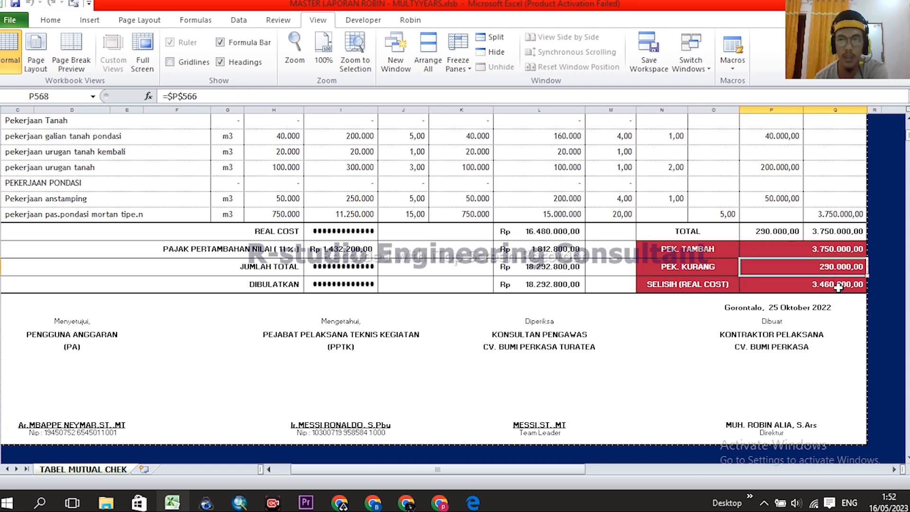
{"action": "left_click", "coordinate": [836, 285]}
{"action": "left_click", "coordinate": [781, 309]}
{"action": "left_click", "coordinate": [832, 284]}
{"action": "left_click", "coordinate": [832, 267]}
{"action": "left_click", "coordinate": [829, 250]}
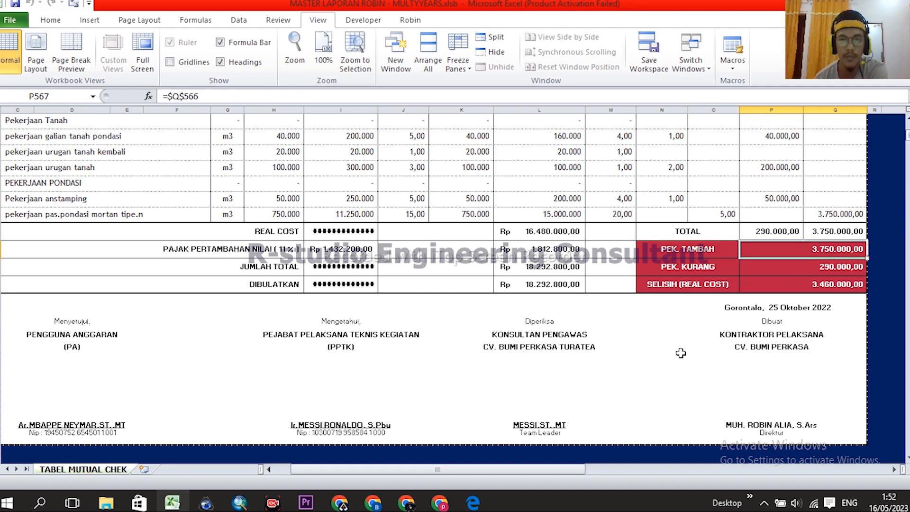
{"action": "scroll", "coordinate": [681, 353], "scroll_direction": "up", "scroll_amount": 20}
{"action": "scroll", "coordinate": [570, 310], "scroll_direction": "left", "scroll_amount": 2}
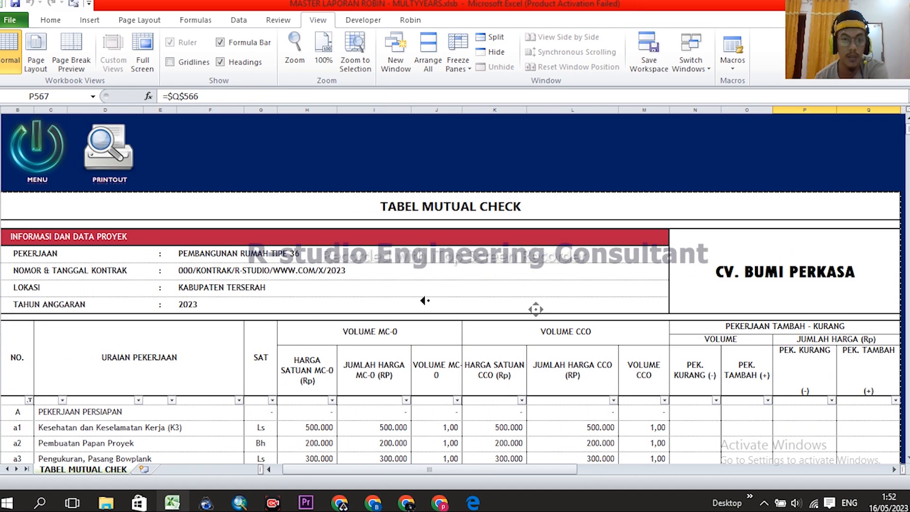
{"action": "scroll", "coordinate": [586, 275], "scroll_direction": "down", "scroll_amount": 3}
{"action": "scroll", "coordinate": [600, 288], "scroll_direction": "up", "scroll_amount": 1}
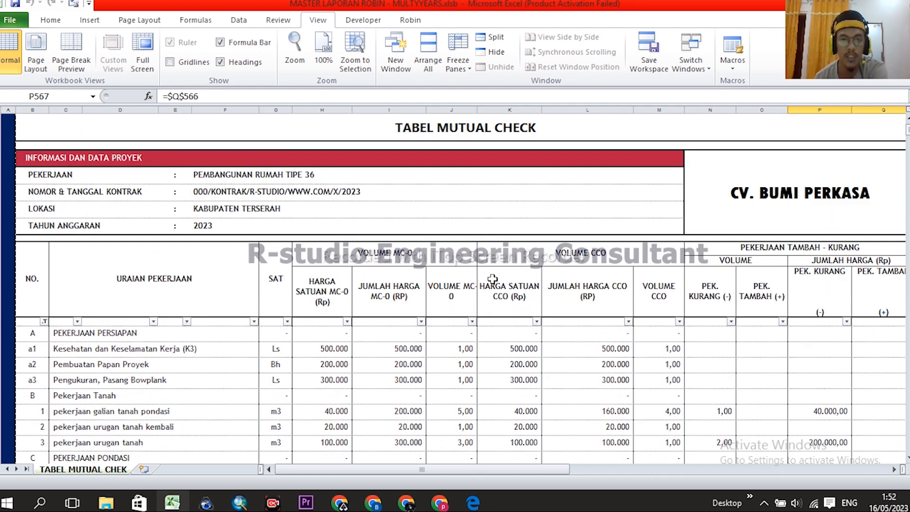
{"action": "scroll", "coordinate": [521, 277], "scroll_direction": "right", "scroll_amount": 2}
{"action": "scroll", "coordinate": [606, 296], "scroll_direction": "down", "scroll_amount": 4}
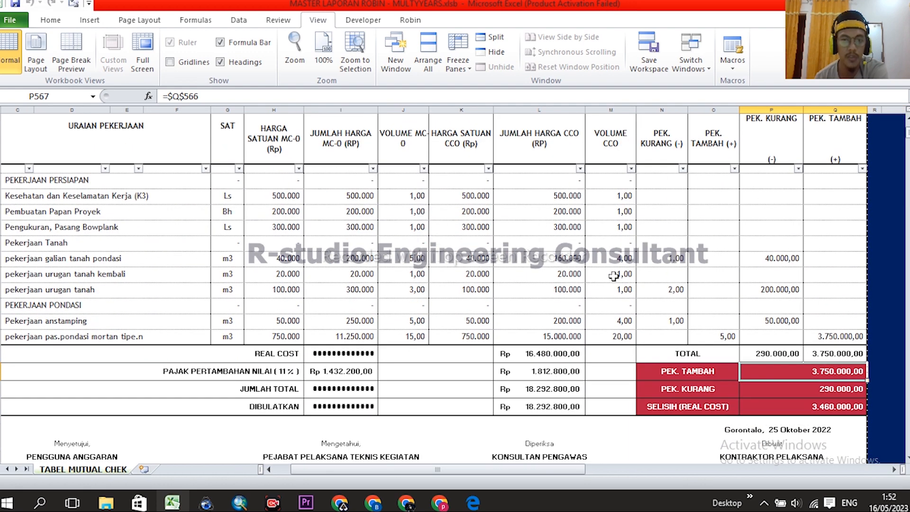
{"action": "scroll", "coordinate": [644, 283], "scroll_direction": "down", "scroll_amount": 4}
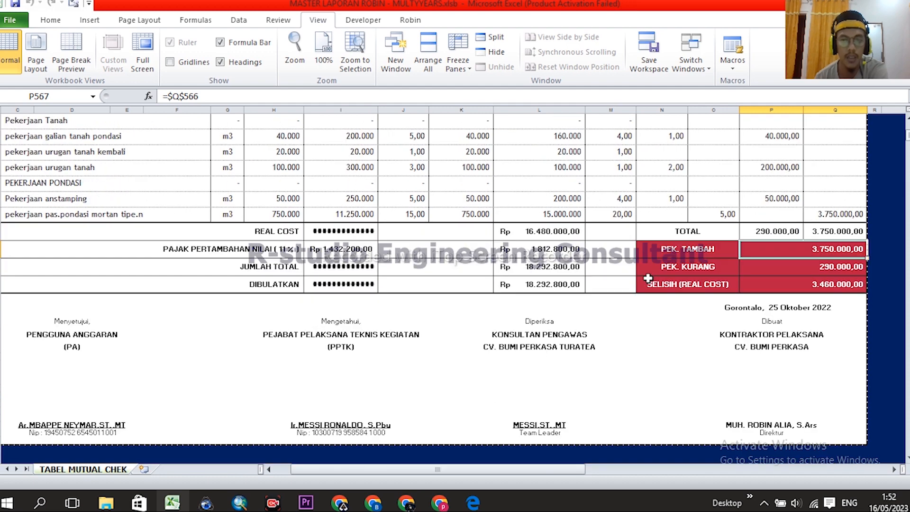
{"action": "scroll", "coordinate": [649, 283], "scroll_direction": "up", "scroll_amount": 6}
{"action": "left_click_drag", "start_coordinate": [274, 110], "coordinate": [592, 109]}
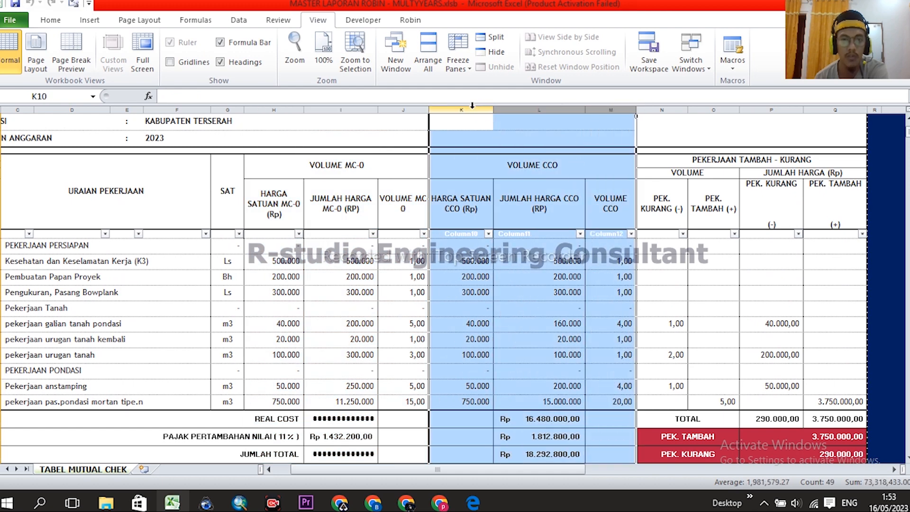
{"action": "left_click_drag", "start_coordinate": [461, 109], "coordinate": [608, 105]}
{"action": "left_click", "coordinate": [729, 276]}
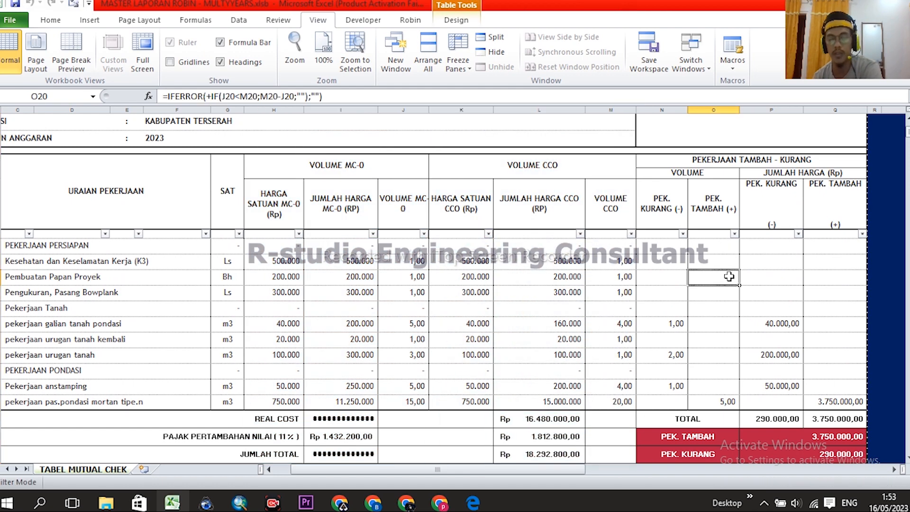
{"action": "scroll", "coordinate": [731, 279], "scroll_direction": "up", "scroll_amount": 3}
{"action": "scroll", "coordinate": [532, 273], "scroll_direction": "left", "scroll_amount": 2}
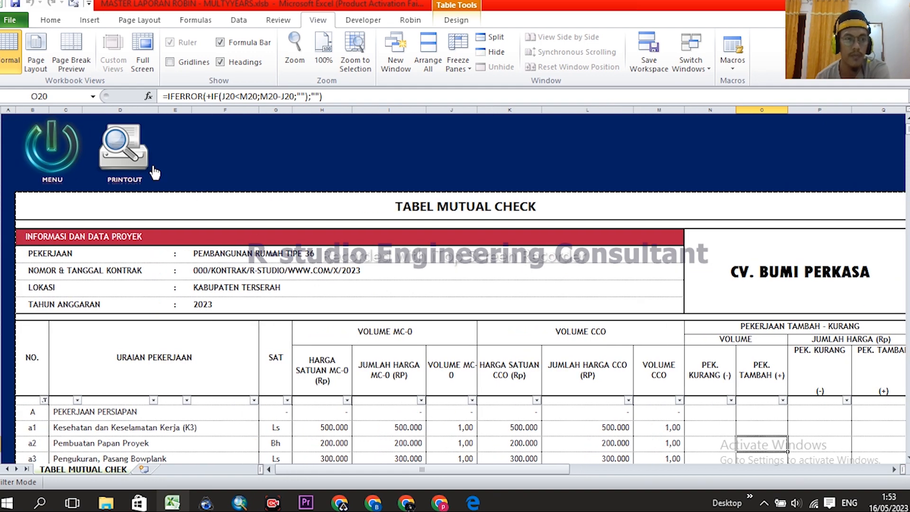
- Open the BAP 100 sheet from MENU and look over the form's project information block
{"action": "left_click", "coordinate": [60, 149]}
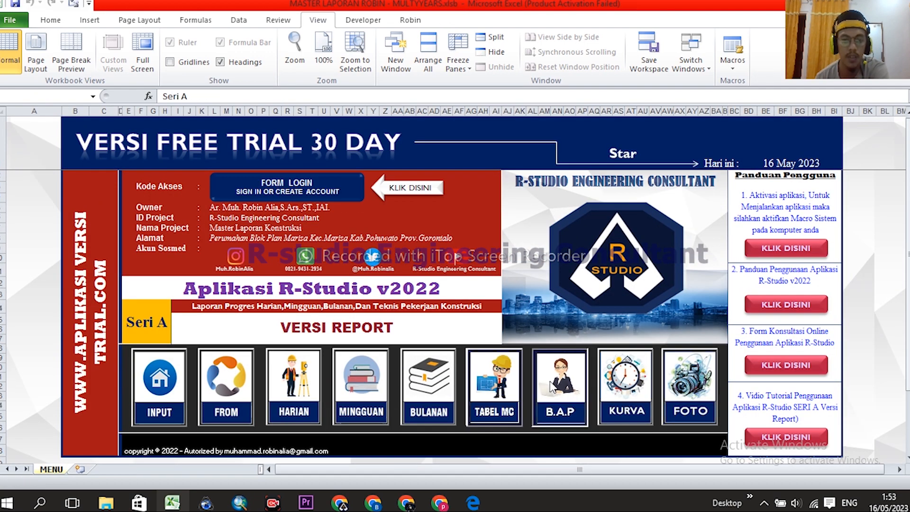
{"action": "left_click", "coordinate": [550, 374]}
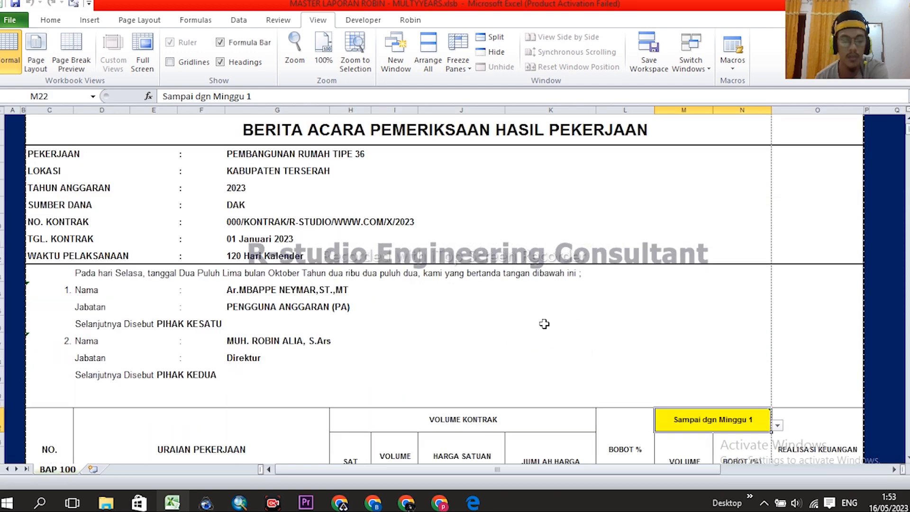
{"action": "left_click", "coordinate": [564, 298]}
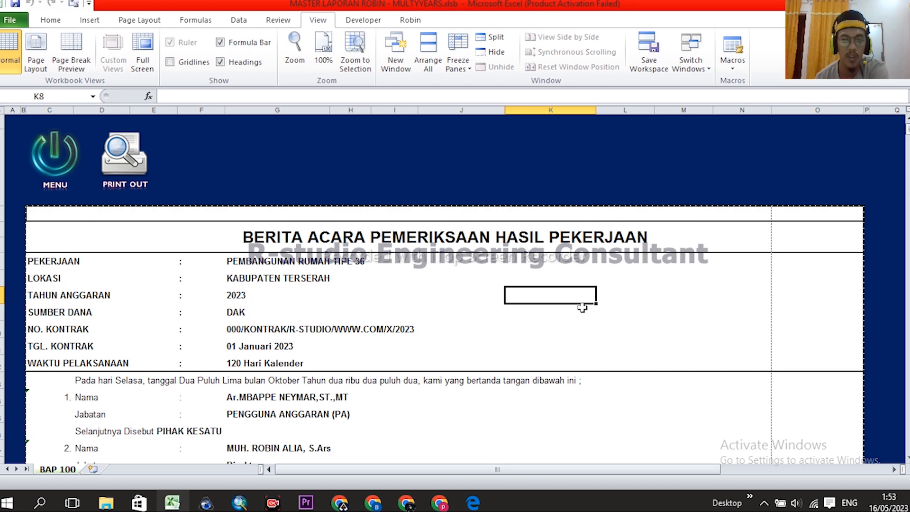
{"action": "scroll", "coordinate": [592, 320], "scroll_direction": "down", "scroll_amount": 5}
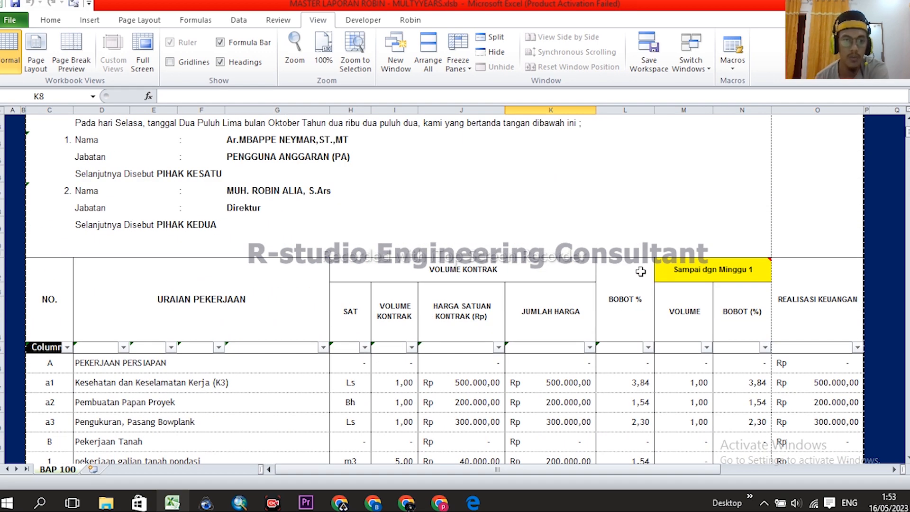
{"action": "scroll", "coordinate": [635, 270], "scroll_direction": "up", "scroll_amount": 5}
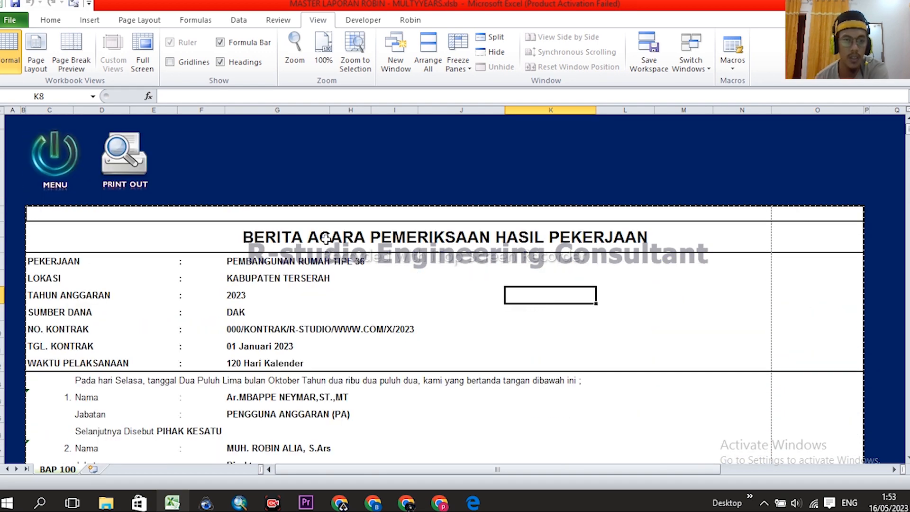
{"action": "left_click_drag", "start_coordinate": [35, 213], "coordinate": [825, 327]}
{"action": "left_click", "coordinate": [543, 291]}
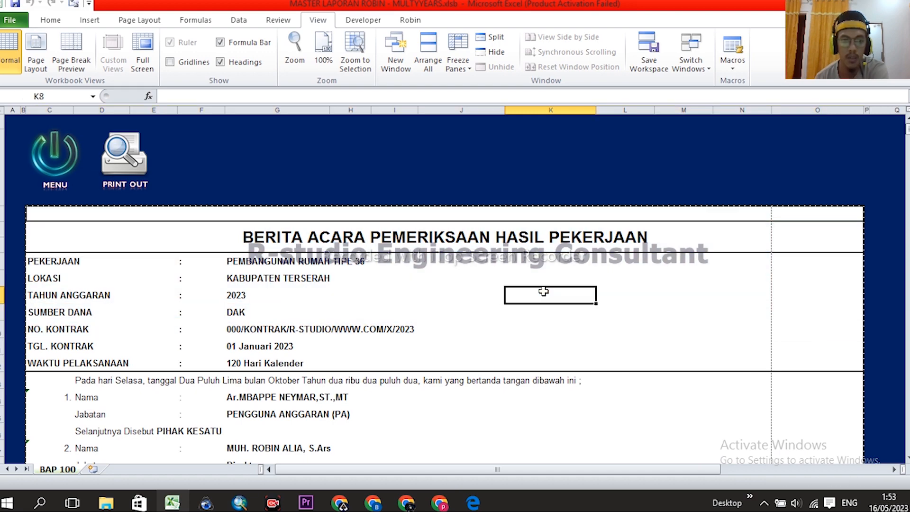
- Read the comment on the Sampai dgn Minggu 1 cell M22 and view the VOLUME KONTRAK heading
{"action": "scroll", "coordinate": [549, 301], "scroll_direction": "down", "scroll_amount": 5}
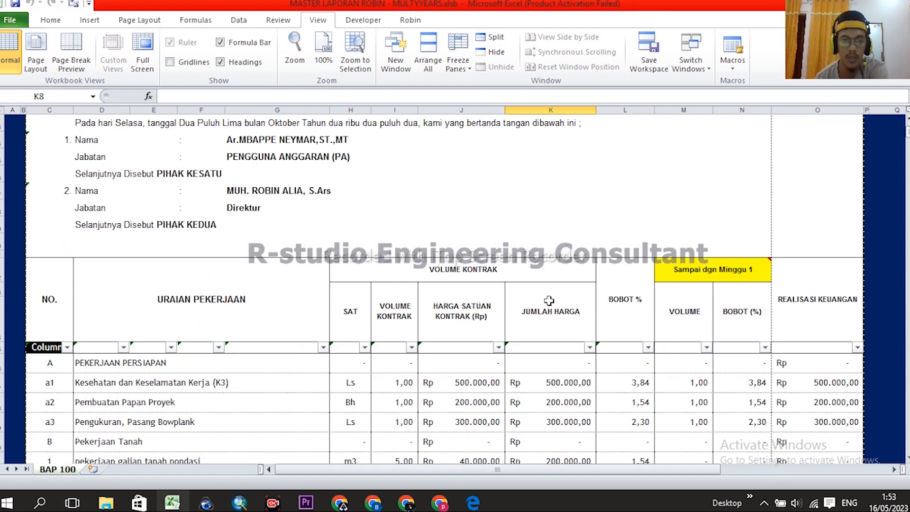
{"action": "left_click", "coordinate": [690, 273]}
{"action": "scroll", "coordinate": [689, 273], "scroll_direction": "up", "scroll_amount": 5}
{"action": "left_click", "coordinate": [572, 323]}
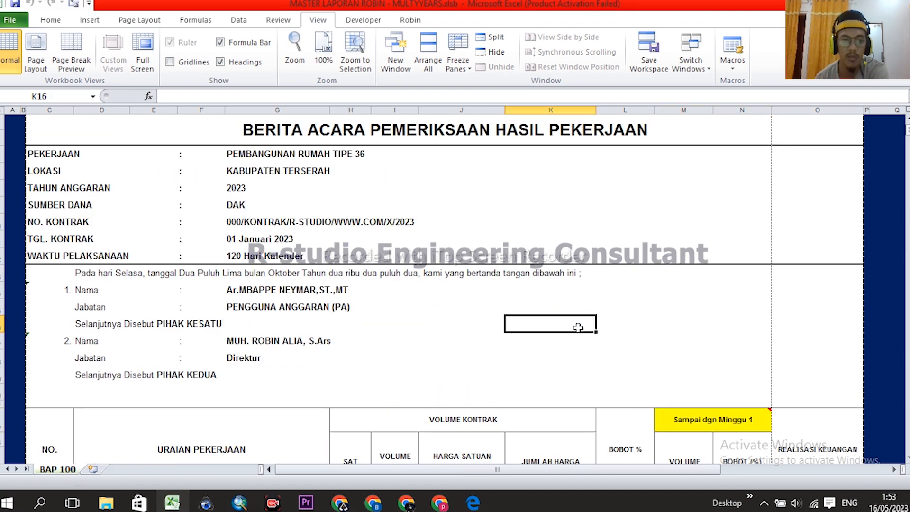
{"action": "scroll", "coordinate": [573, 320], "scroll_direction": "up", "scroll_amount": 2}
{"action": "scroll", "coordinate": [713, 321], "scroll_direction": "down", "scroll_amount": 3}
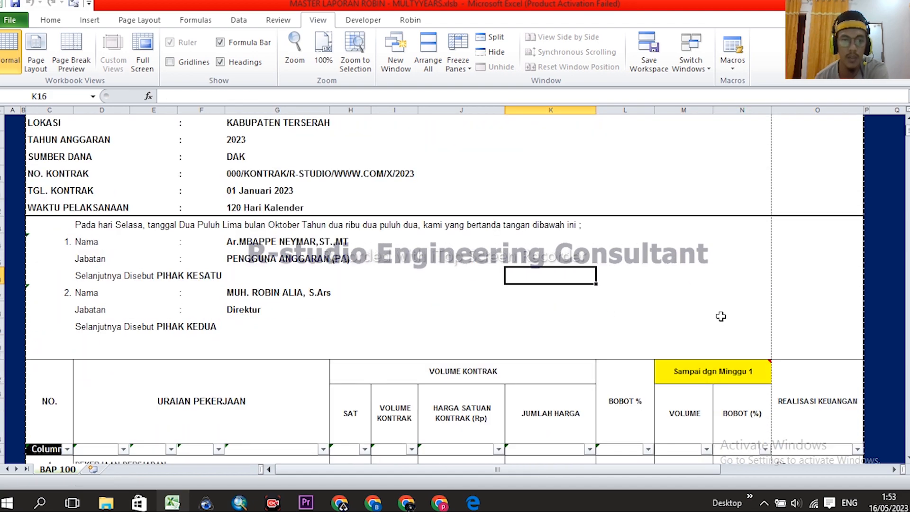
{"action": "scroll", "coordinate": [722, 316], "scroll_direction": "down", "scroll_amount": 2}
{"action": "left_click", "coordinate": [744, 272]}
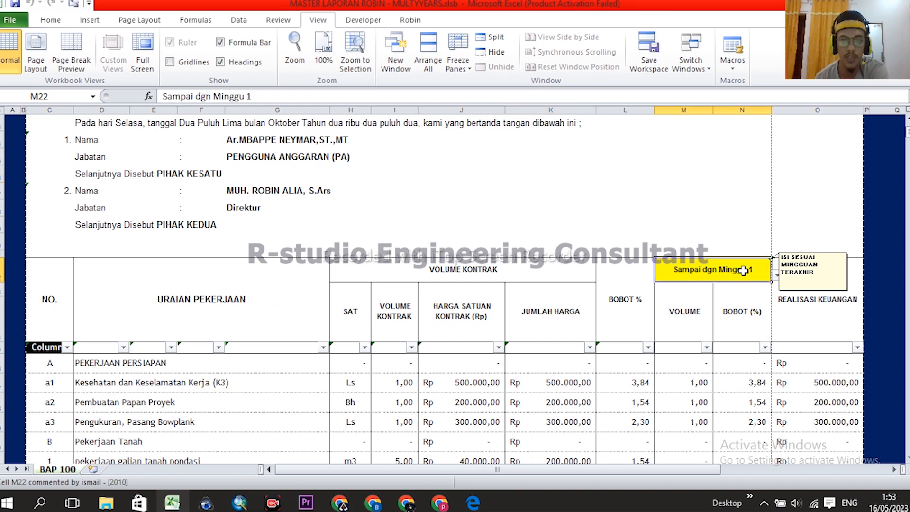
{"action": "mouse_move", "coordinate": [701, 269]}
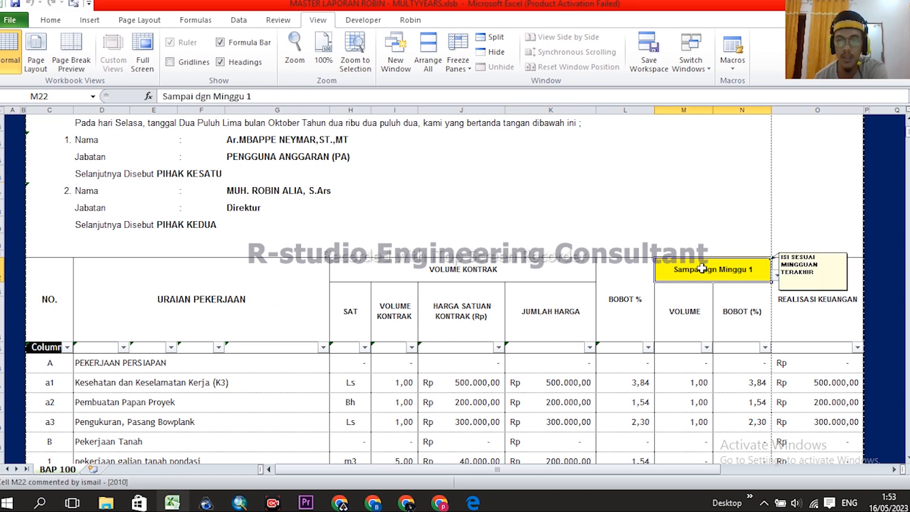
{"action": "scroll", "coordinate": [720, 228], "scroll_direction": "down", "scroll_amount": 2}
{"action": "scroll", "coordinate": [536, 232], "scroll_direction": "up", "scroll_amount": 4}
{"action": "scroll", "coordinate": [526, 279], "scroll_direction": "down", "scroll_amount": 4}
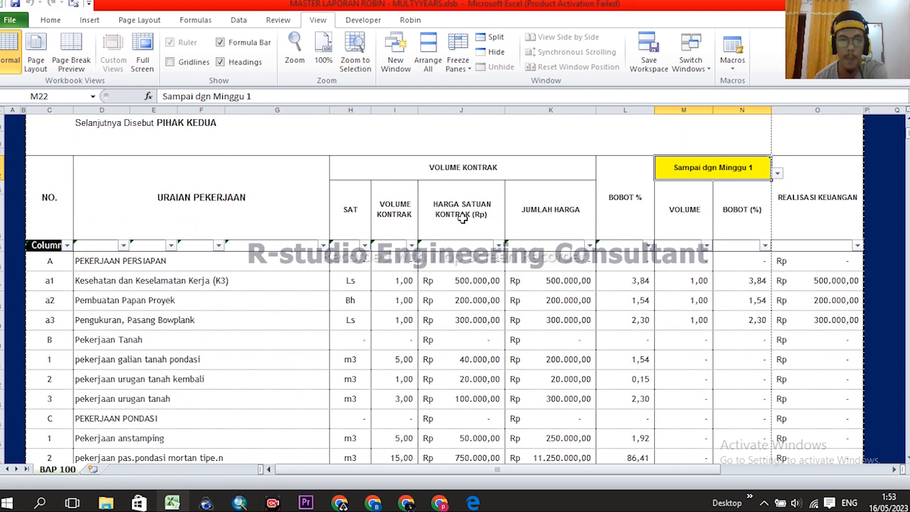
{"action": "left_click", "coordinate": [485, 165]}
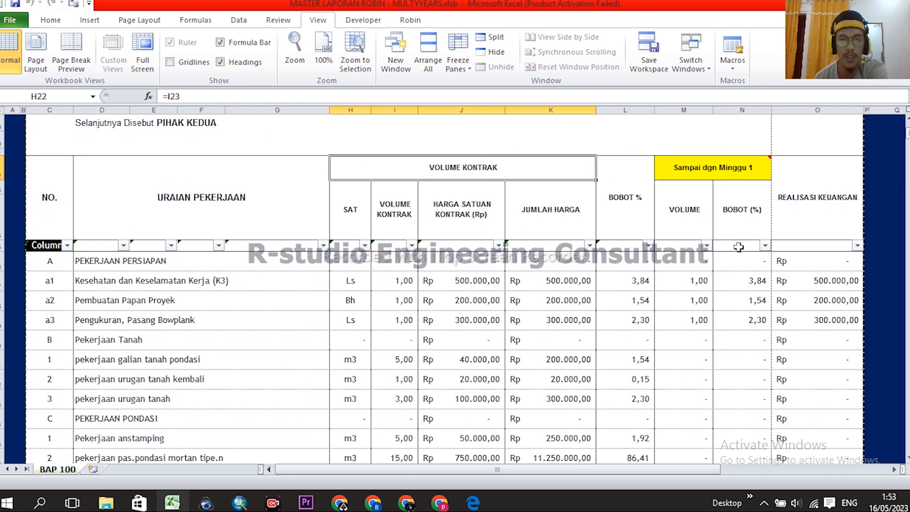
{"action": "scroll", "coordinate": [697, 254], "scroll_direction": "up", "scroll_amount": 2}
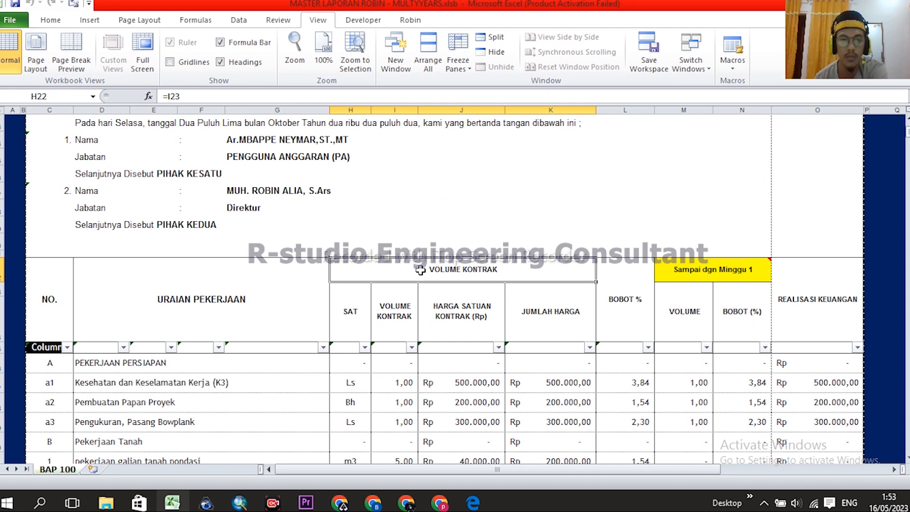
- Try switching I23's heading to HARGA SATUAN MC-0 (Rp) and widening column I, then undo the widening
{"action": "left_click", "coordinate": [400, 312]}
{"action": "left_click", "coordinate": [424, 289]}
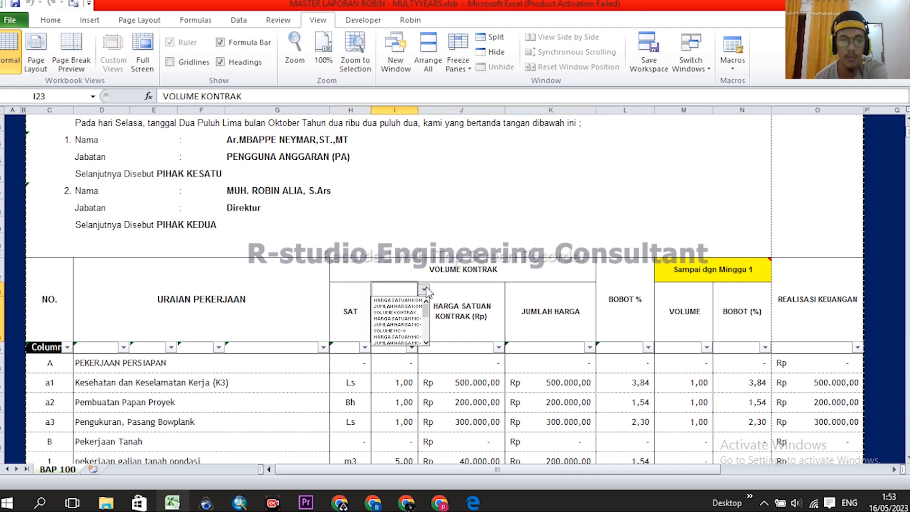
{"action": "left_click", "coordinate": [453, 272]}
{"action": "left_click", "coordinate": [424, 290]}
{"action": "left_click", "coordinate": [397, 318]}
{"action": "left_click_drag", "start_coordinate": [417, 108], "coordinate": [439, 108]}
{"action": "left_click", "coordinate": [514, 308]}
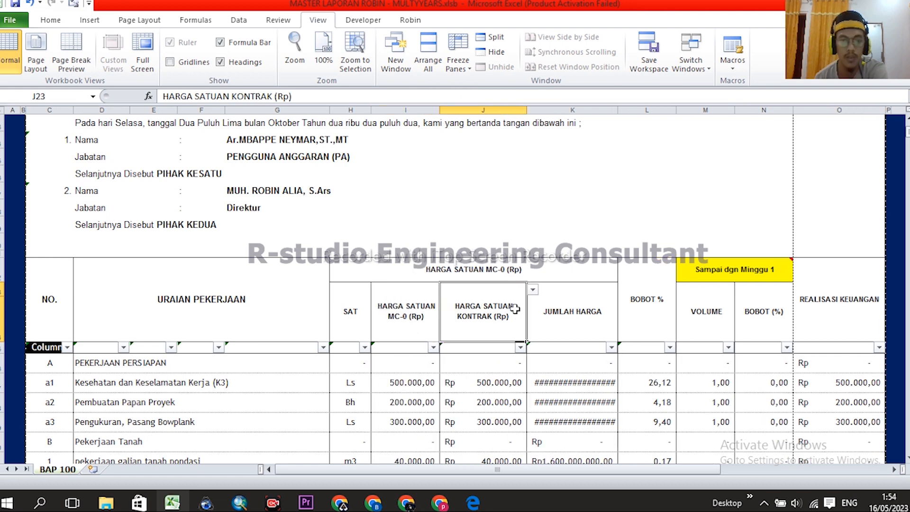
{"action": "left_click", "coordinate": [421, 318]}
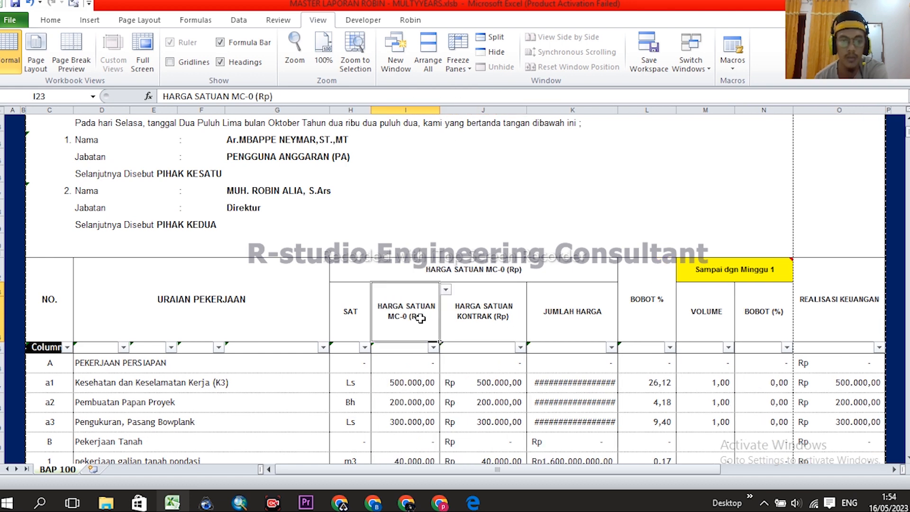
{"action": "key", "text": "ctrl+z"}
- Auto-fit column I and view the lookup formula behind row a1's contract price
{"action": "left_click", "coordinate": [467, 322]}
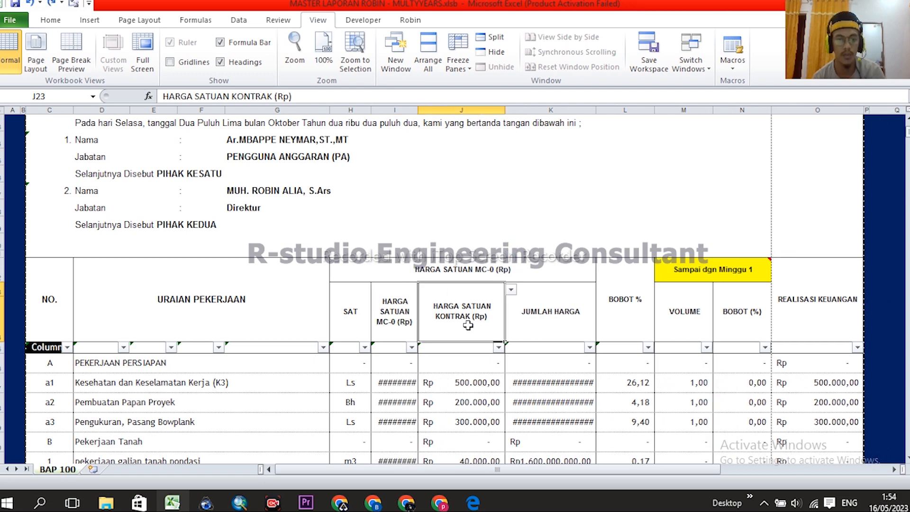
{"action": "scroll", "coordinate": [517, 310], "scroll_direction": "down", "scroll_amount": 3}
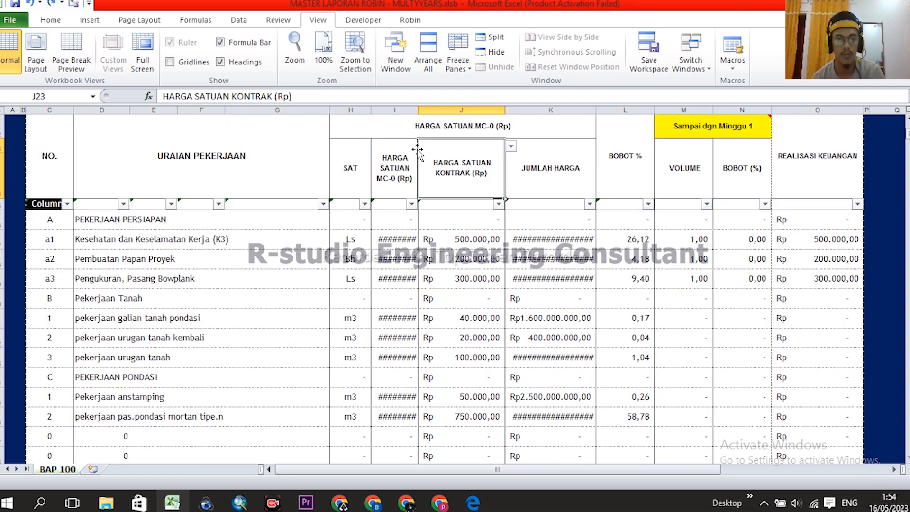
{"action": "double_click", "coordinate": [418, 110]}
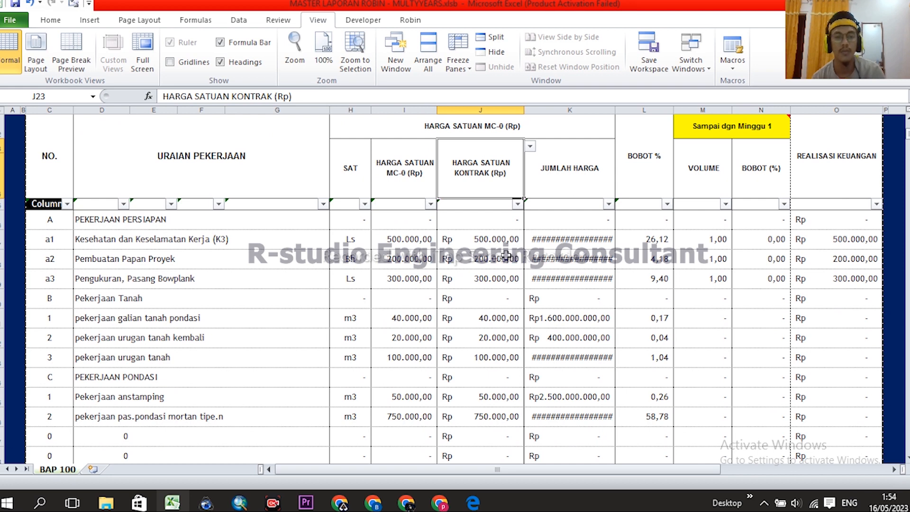
{"action": "double_click", "coordinate": [499, 239]}
{"action": "key", "text": "Escape"}
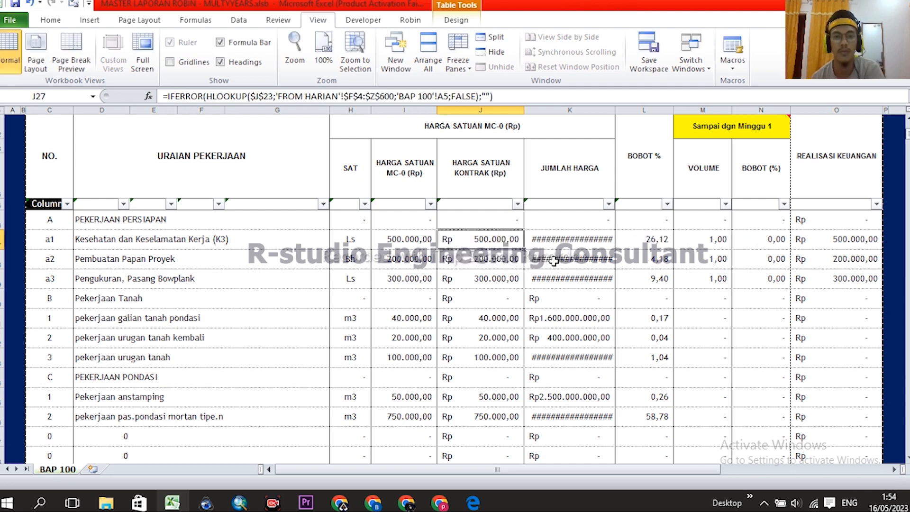
{"action": "scroll", "coordinate": [437, 224], "scroll_direction": "up", "scroll_amount": 1}
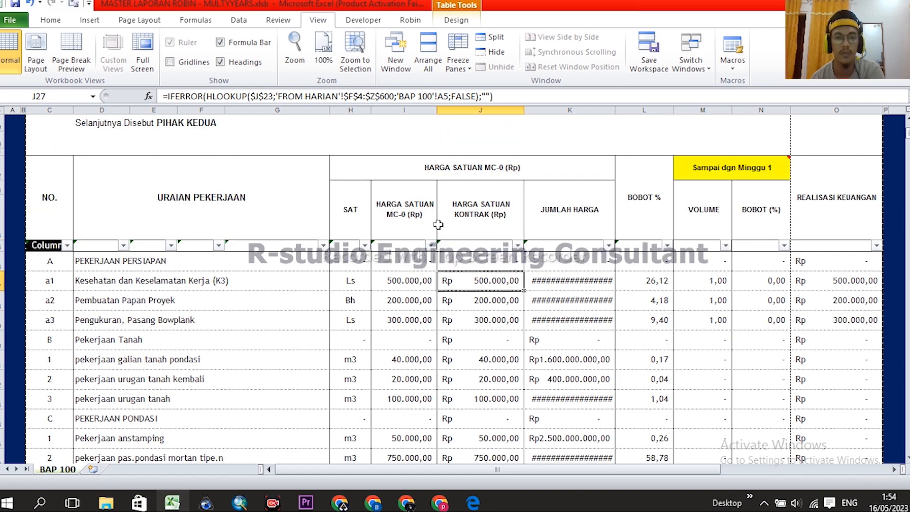
{"action": "left_click", "coordinate": [415, 206]}
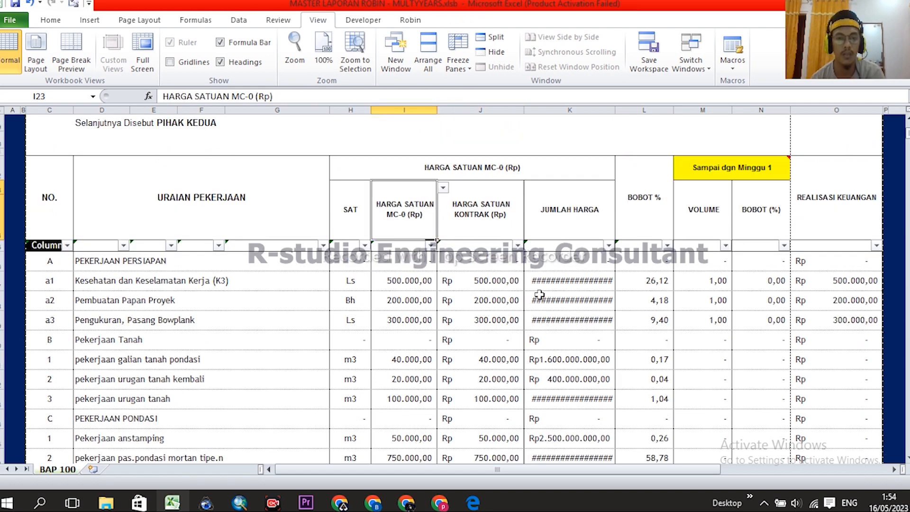
- Widen the JUMLAH HARGA column and inspect the K27 formula
{"action": "left_click_drag", "start_coordinate": [617, 112], "coordinate": [636, 111]}
{"action": "left_click", "coordinate": [599, 284]}
{"action": "double_click", "coordinate": [598, 283]}
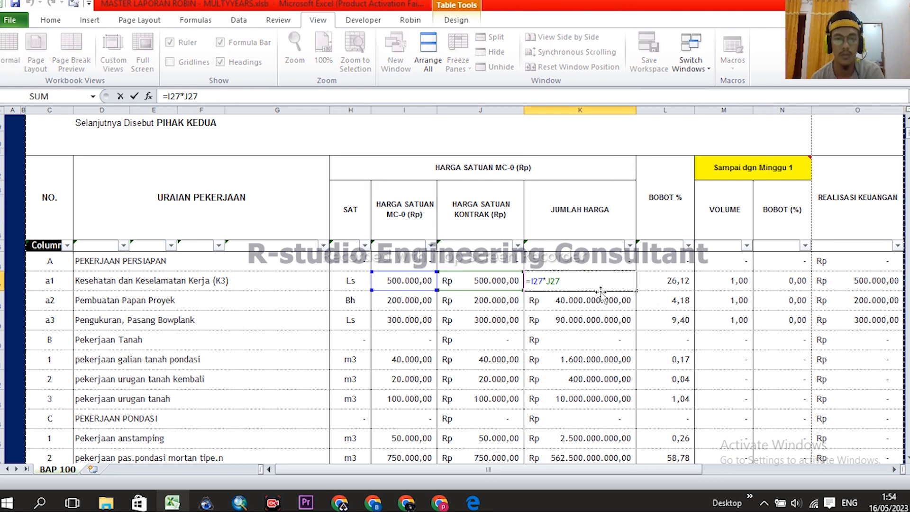
{"action": "key", "text": "Escape"}
- Set the I23 and J23 headings to VOLUME MC-0 and HARGA SATUAN MC-0 (Rp)
{"action": "left_click", "coordinate": [408, 211]}
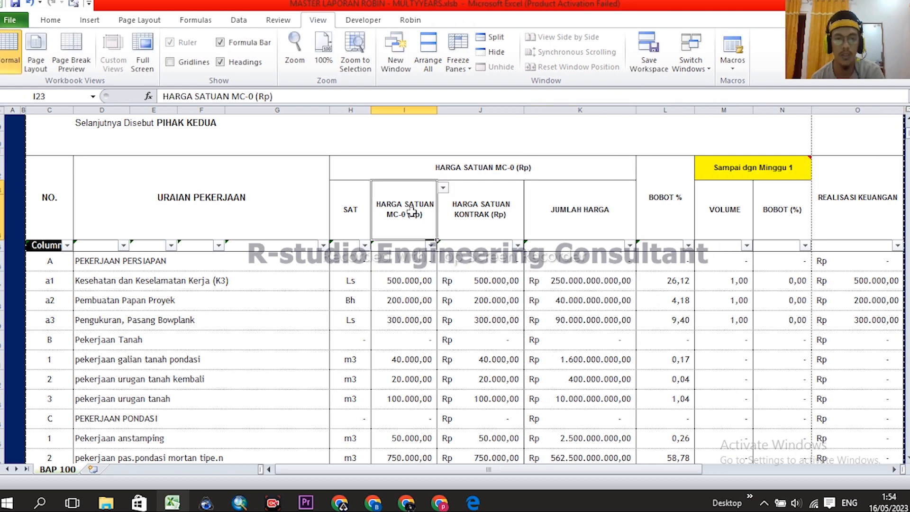
{"action": "left_click", "coordinate": [443, 188]}
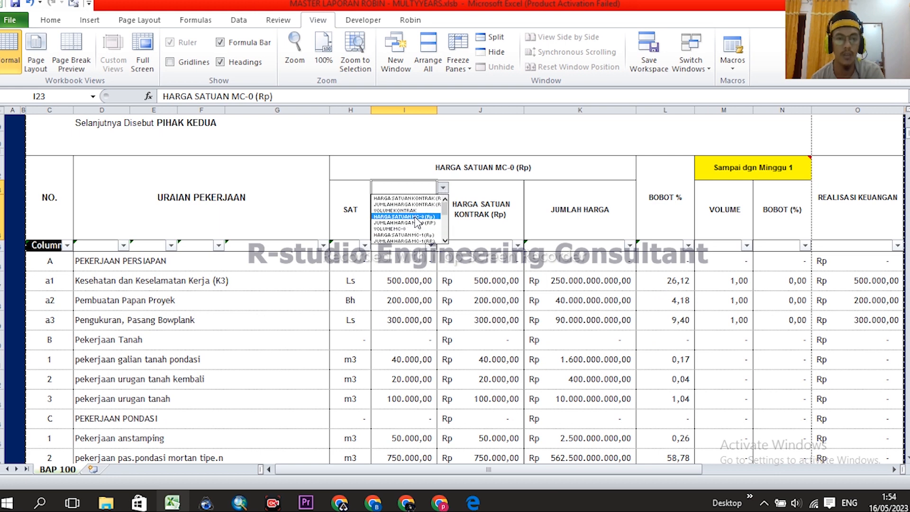
{"action": "left_click", "coordinate": [412, 229]}
{"action": "left_click", "coordinate": [471, 286]}
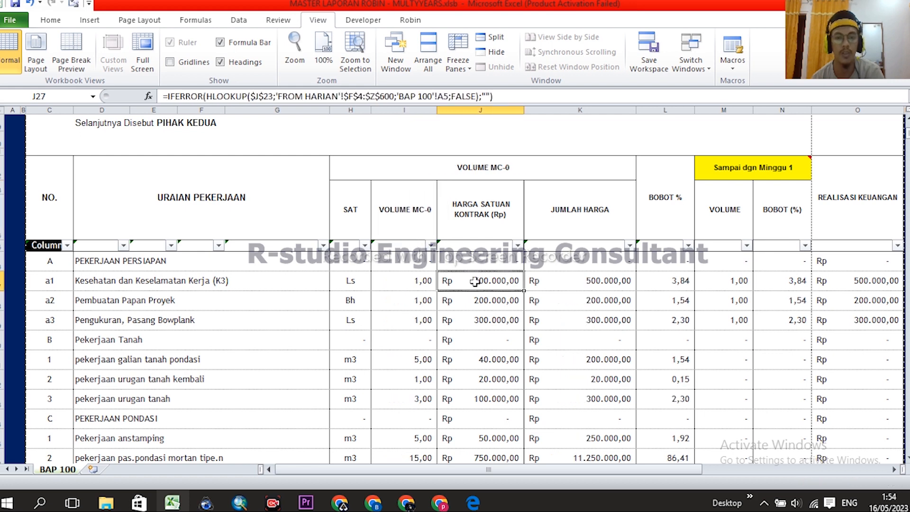
{"action": "left_click", "coordinate": [476, 219]}
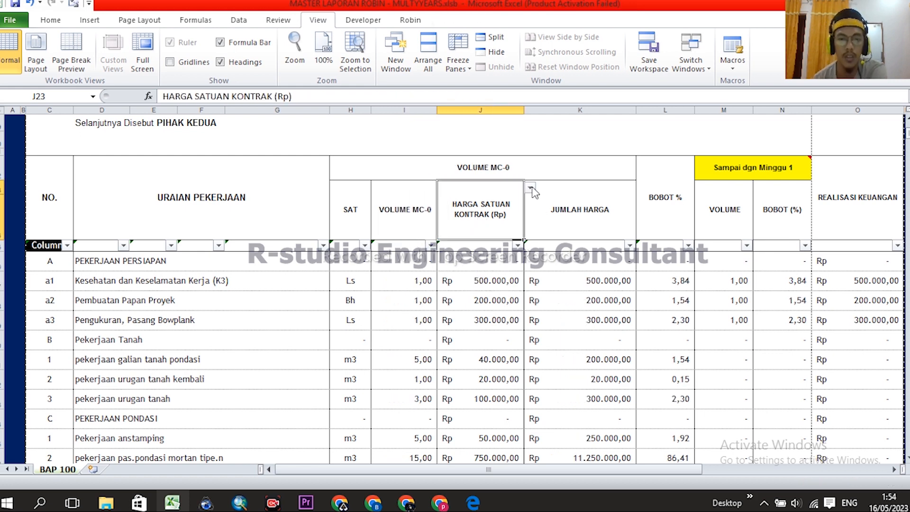
{"action": "left_click", "coordinate": [530, 188]}
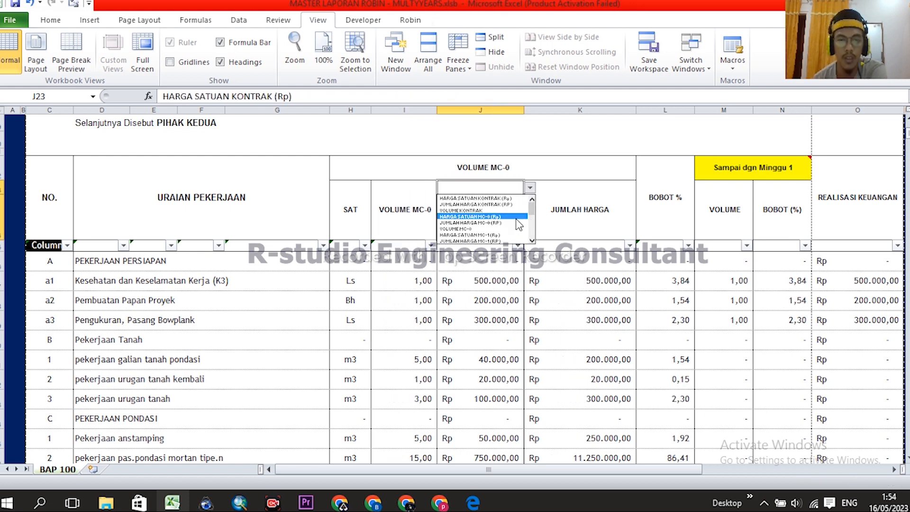
{"action": "left_click", "coordinate": [491, 216]}
- Verify K27's =I27*J27 amount and the a1 BOBOT % value of 3,84
{"action": "left_click", "coordinate": [591, 266]}
{"action": "left_click", "coordinate": [591, 221]}
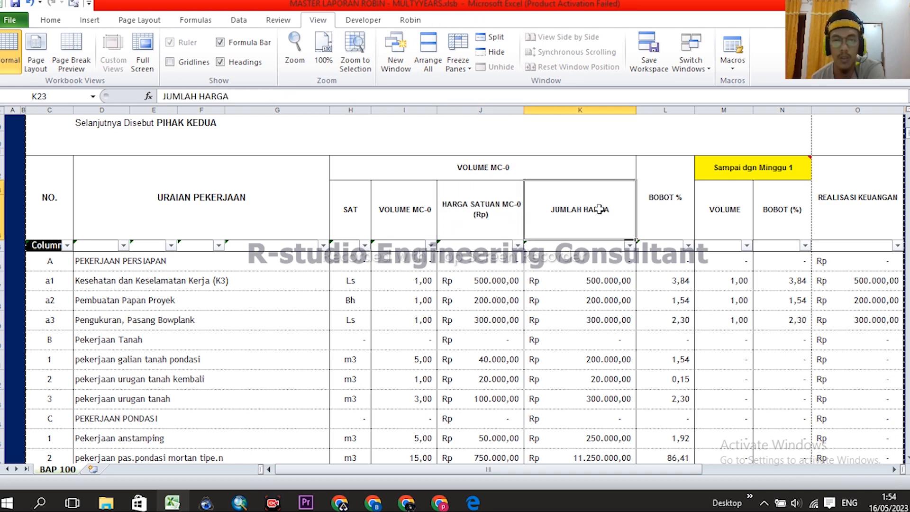
{"action": "left_click", "coordinate": [595, 281]}
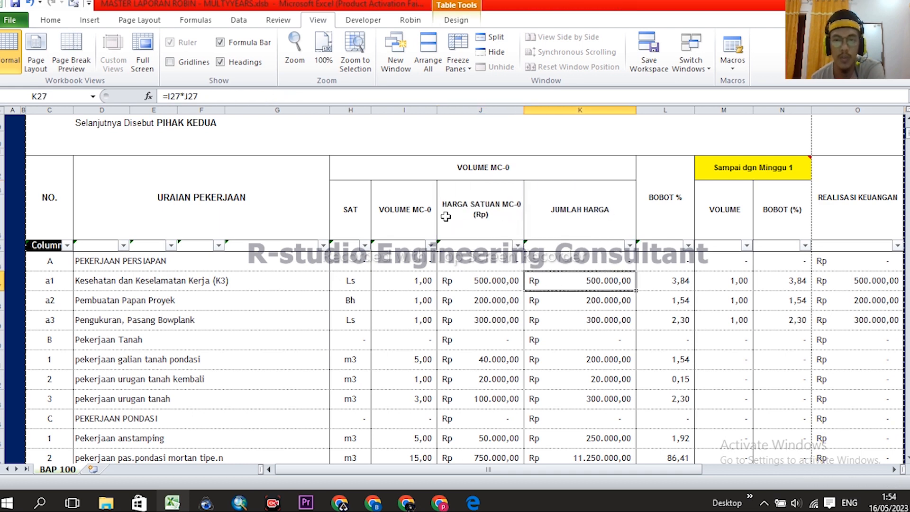
{"action": "double_click", "coordinate": [591, 282]}
{"action": "key", "text": "Escape"}
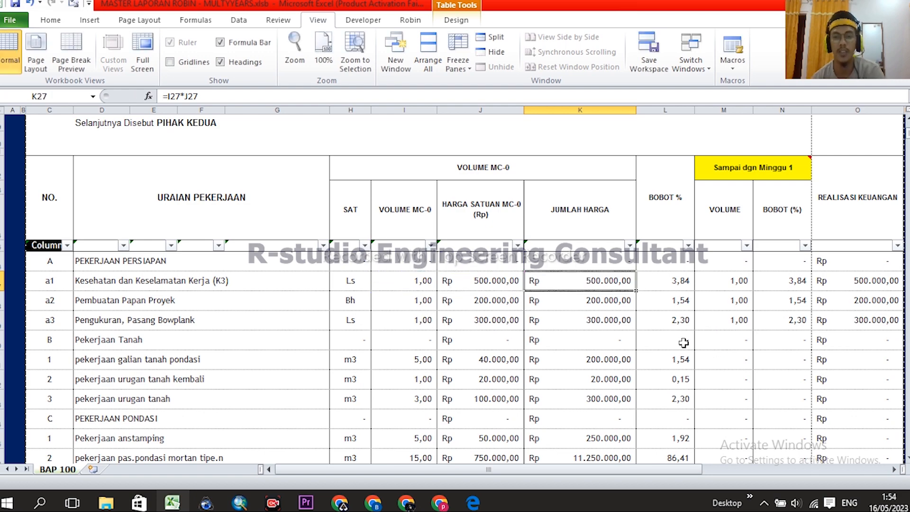
{"action": "left_click", "coordinate": [663, 280]}
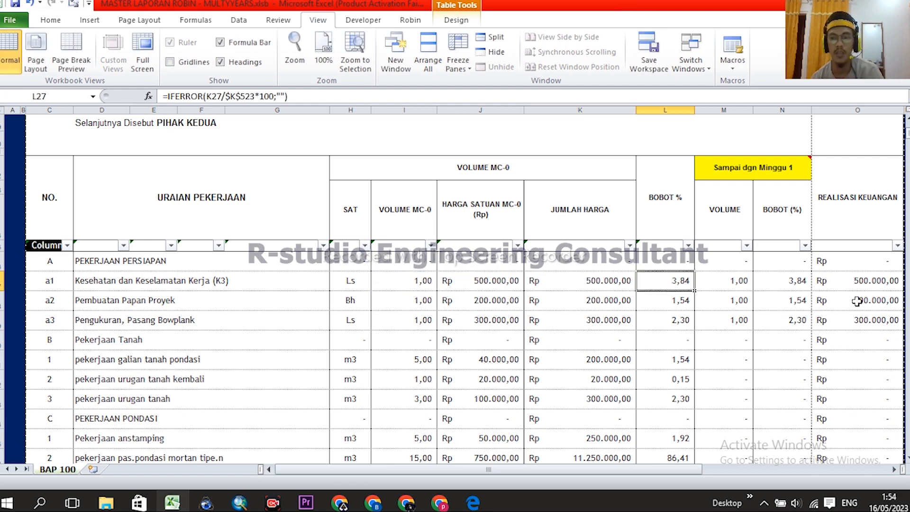
- Apply the Column1 AutoFilter to the BAP 100 table
{"action": "scroll", "coordinate": [810, 285], "scroll_direction": "up", "scroll_amount": 2}
{"action": "left_click", "coordinate": [775, 265]}
{"action": "left_click", "coordinate": [759, 190]}
{"action": "left_click", "coordinate": [770, 278]}
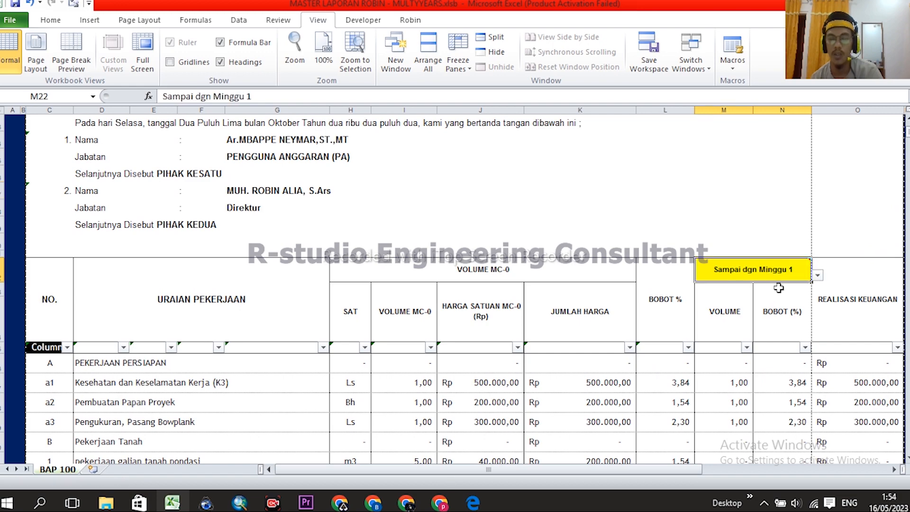
{"action": "scroll", "coordinate": [805, 298], "scroll_direction": "down", "scroll_amount": 3}
{"action": "scroll", "coordinate": [866, 307], "scroll_direction": "up", "scroll_amount": 3}
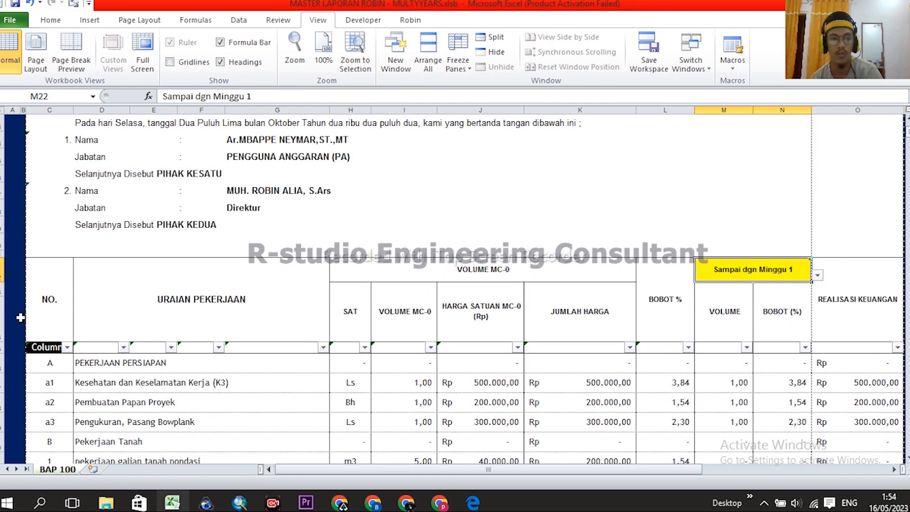
{"action": "scroll", "coordinate": [22, 317], "scroll_direction": "down", "scroll_amount": 3}
{"action": "left_click", "coordinate": [68, 204]}
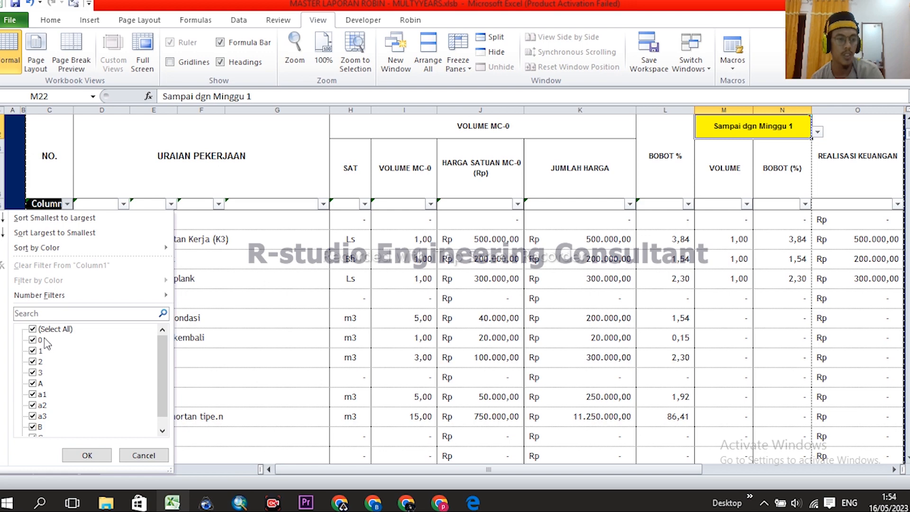
{"action": "left_click", "coordinate": [87, 455]}
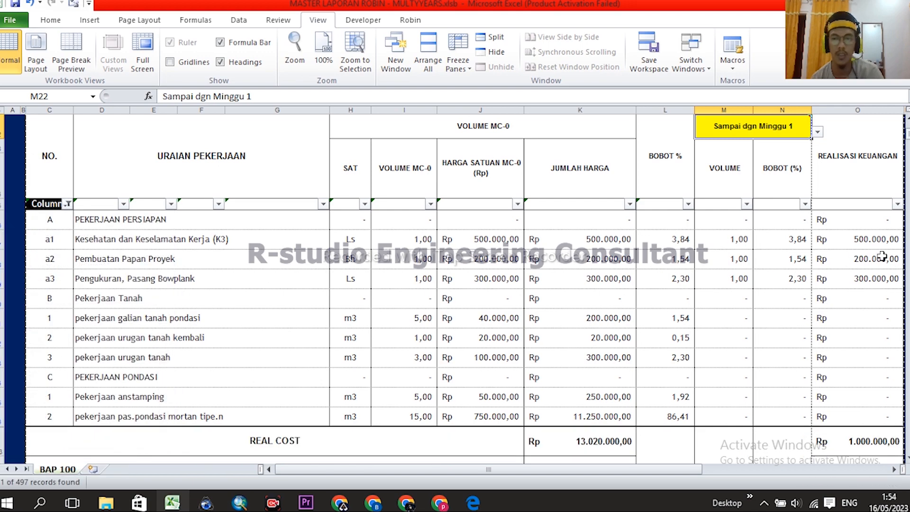
- Check the filtered cumulative weight total of 7,68 %
{"action": "scroll", "coordinate": [862, 297], "scroll_direction": "down", "scroll_amount": 3}
{"action": "left_click", "coordinate": [719, 280]}
{"action": "scroll", "coordinate": [752, 336], "scroll_direction": "up", "scroll_amount": 3}
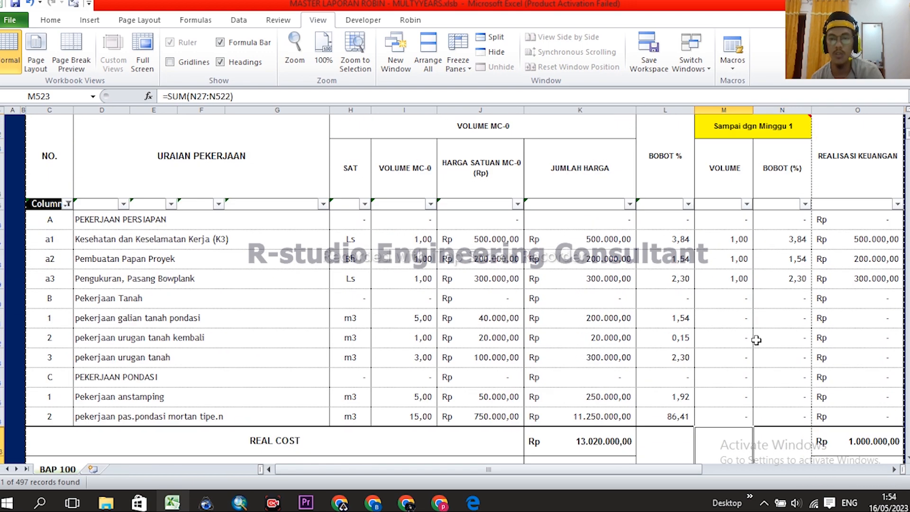
{"action": "scroll", "coordinate": [736, 287], "scroll_direction": "down", "scroll_amount": 3}
{"action": "scroll", "coordinate": [756, 347], "scroll_direction": "up", "scroll_amount": 3}
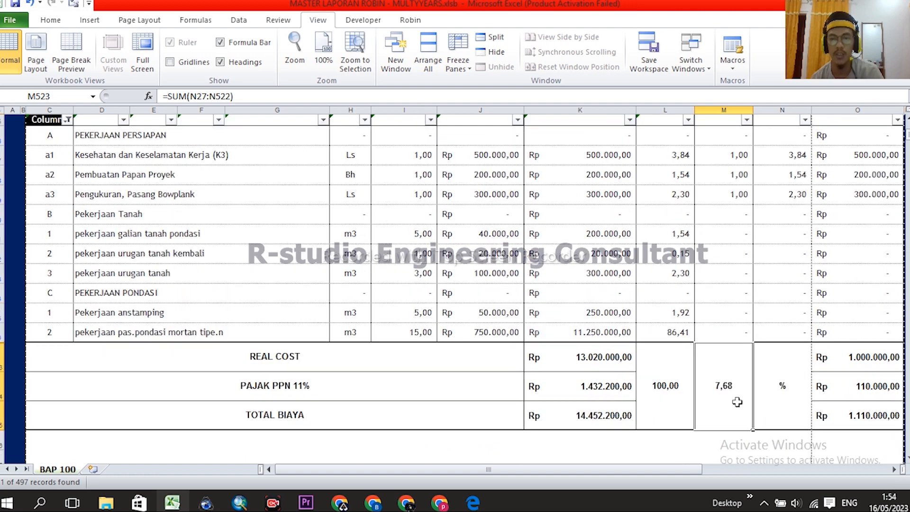
{"action": "scroll", "coordinate": [758, 379], "scroll_direction": "up", "scroll_amount": 5}
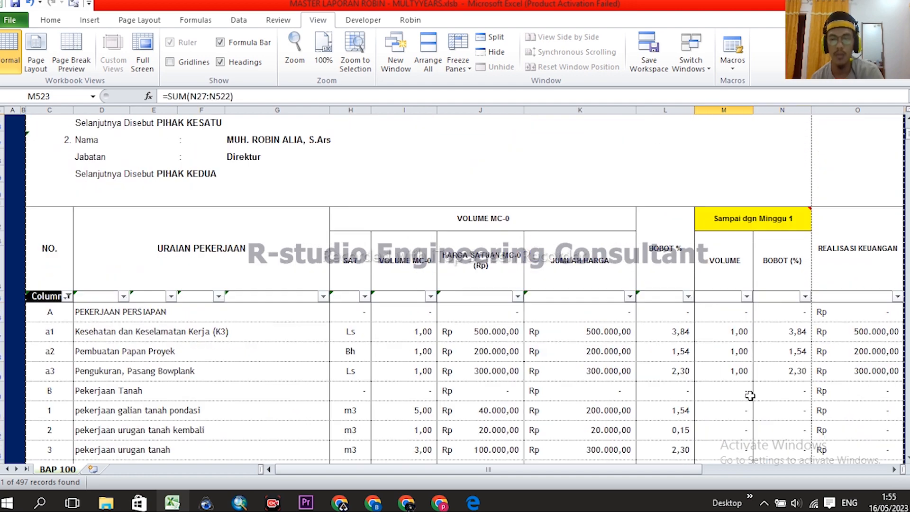
{"action": "left_click", "coordinate": [592, 236]}
{"action": "scroll", "coordinate": [592, 237], "scroll_direction": "up", "scroll_amount": 5}
- Open the MINGGUAN weekly report from MENU and set its week number to 1
{"action": "left_click", "coordinate": [47, 163]}
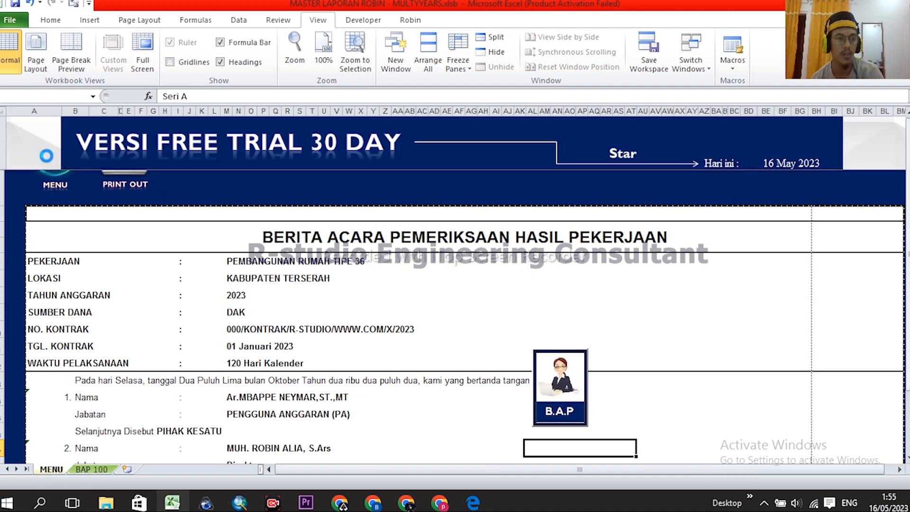
{"action": "left_click", "coordinate": [375, 381]}
{"action": "left_click", "coordinate": [621, 195]}
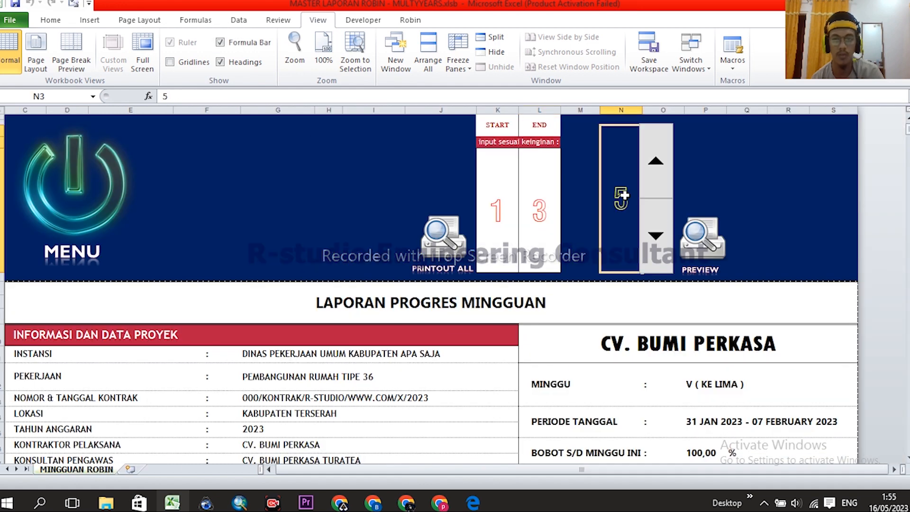
{"action": "type", "text": "1"}
{"action": "key", "text": "Return"}
- Check the weekly BOBOT value, then return to BAP 100 via MENU > B.A.P
{"action": "scroll", "coordinate": [814, 294], "scroll_direction": "down", "scroll_amount": 3}
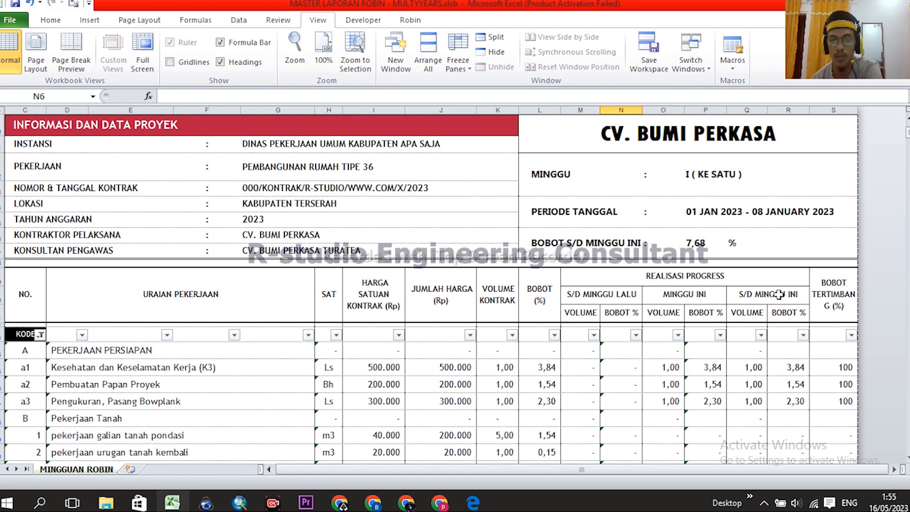
{"action": "left_click", "coordinate": [701, 243]}
{"action": "scroll", "coordinate": [732, 338], "scroll_direction": "up", "scroll_amount": 5}
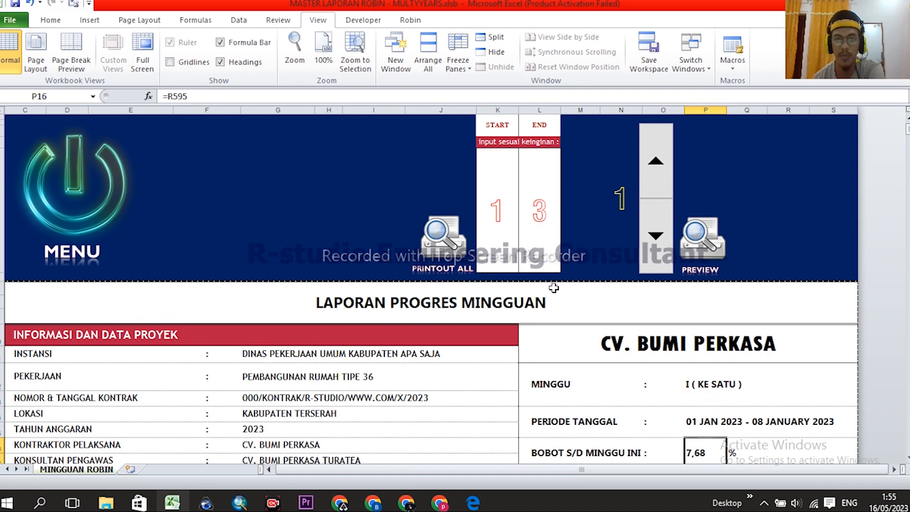
{"action": "left_click", "coordinate": [79, 170]}
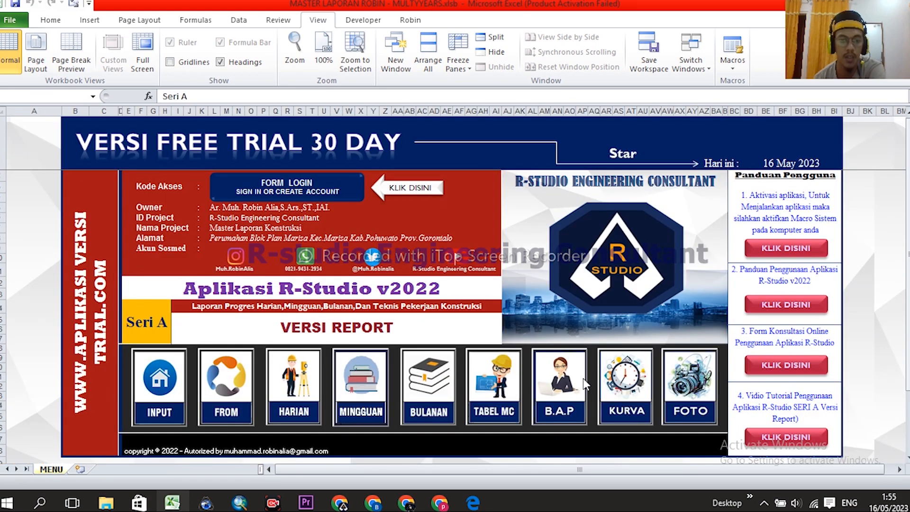
{"action": "left_click", "coordinate": [570, 384]}
{"action": "scroll", "coordinate": [702, 327], "scroll_direction": "down", "scroll_amount": 3}
- Switch BAP 100 to cover up to week 2 and confirm the 34,33 cumulative weight
{"action": "left_click", "coordinate": [784, 318]}
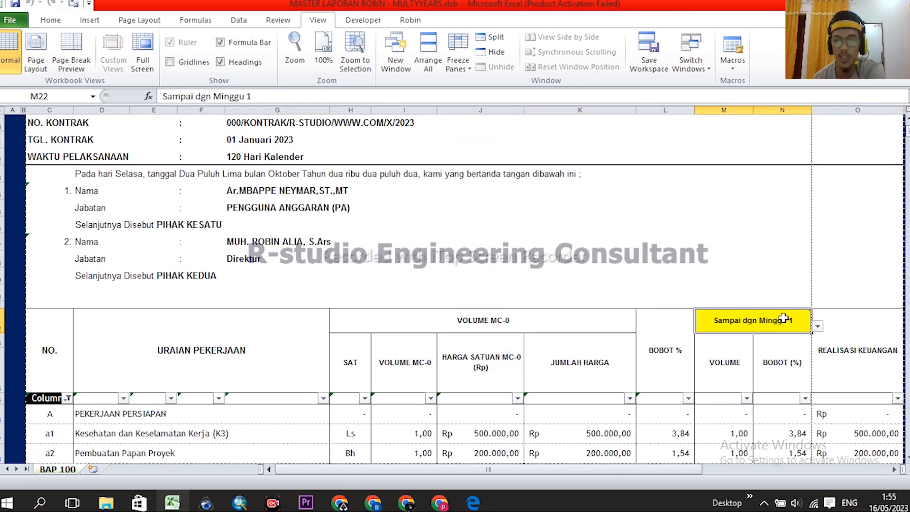
{"action": "scroll", "coordinate": [837, 275], "scroll_direction": "down", "scroll_amount": 2}
{"action": "left_click", "coordinate": [818, 224]}
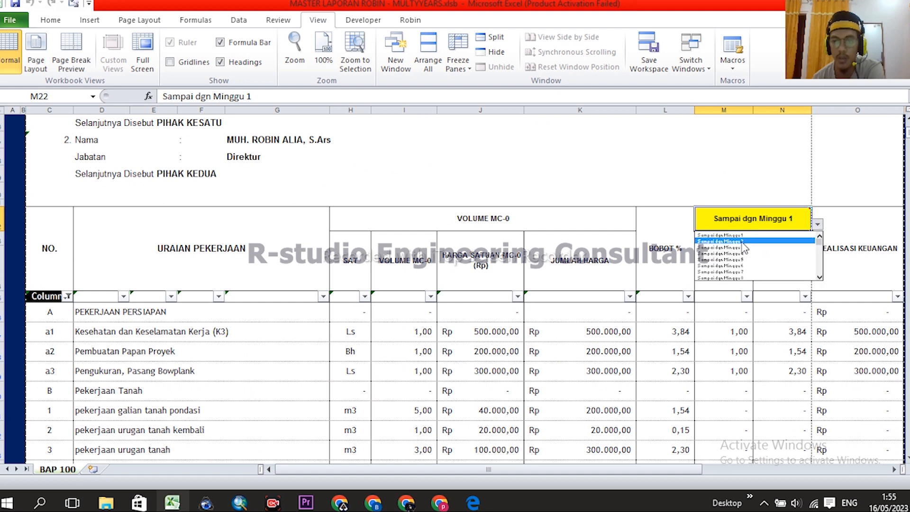
{"action": "left_click", "coordinate": [742, 241]}
{"action": "scroll", "coordinate": [805, 303], "scroll_direction": "down", "scroll_amount": 2}
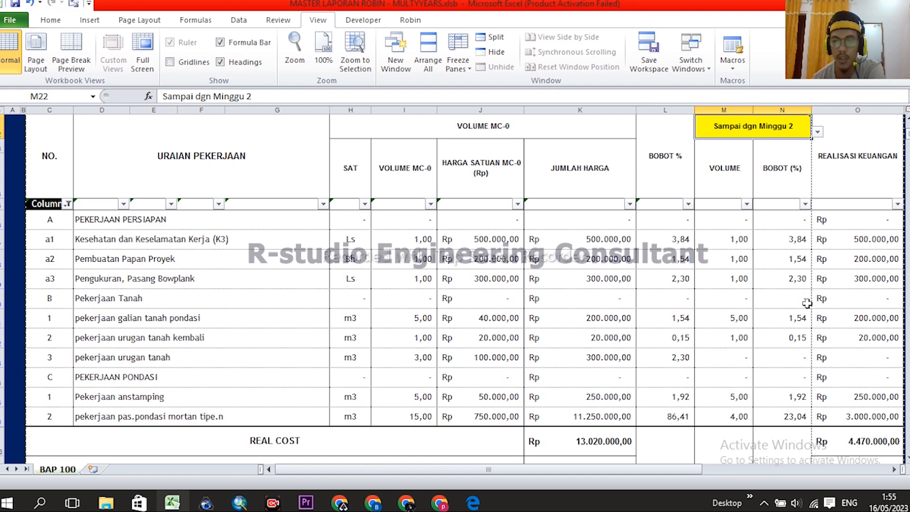
{"action": "left_click", "coordinate": [793, 266]}
{"action": "scroll", "coordinate": [806, 294], "scroll_direction": "down", "scroll_amount": 3}
{"action": "left_click", "coordinate": [729, 298]}
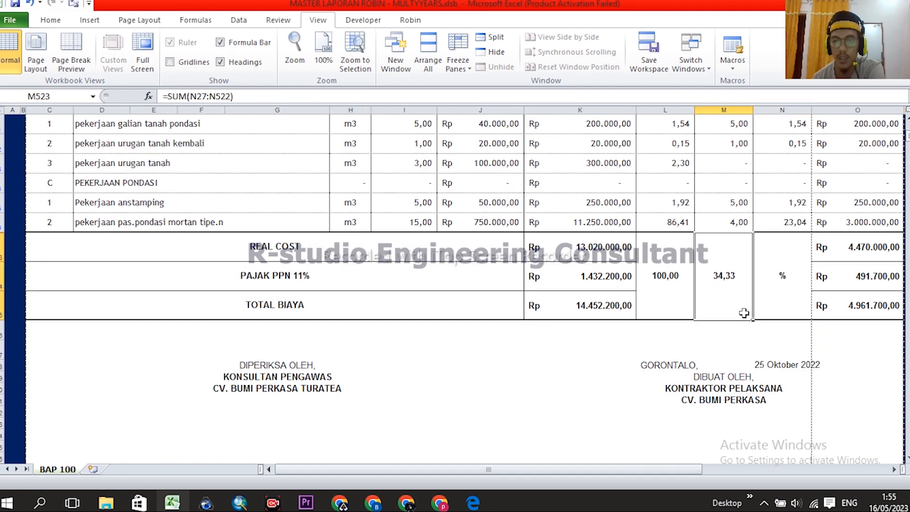
{"action": "scroll", "coordinate": [730, 304], "scroll_direction": "up", "scroll_amount": 3}
{"action": "scroll", "coordinate": [742, 323], "scroll_direction": "down", "scroll_amount": 2}
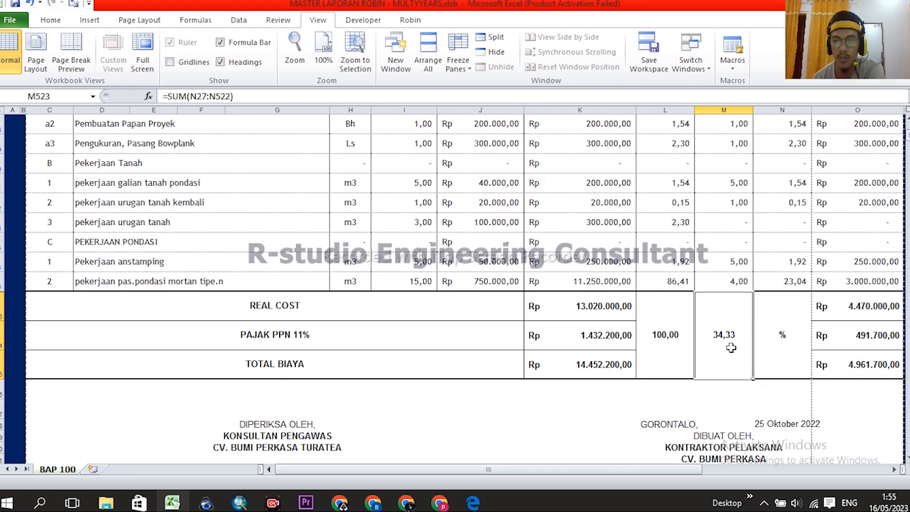
{"action": "scroll", "coordinate": [628, 276], "scroll_direction": "up", "scroll_amount": 5}
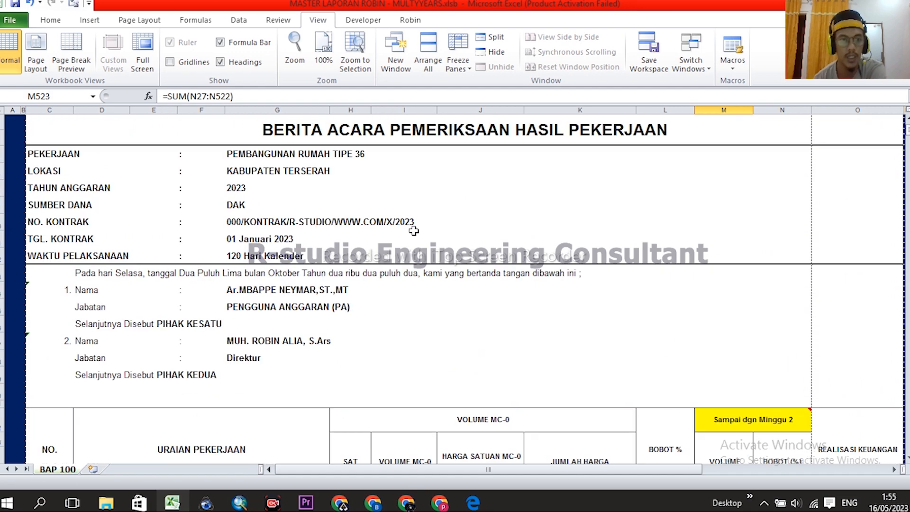
{"action": "scroll", "coordinate": [339, 327], "scroll_direction": "up", "scroll_amount": 3}
- Open MINGGUAN from MENU and raise the report week to 2, showing 34,33
{"action": "left_click", "coordinate": [58, 158]}
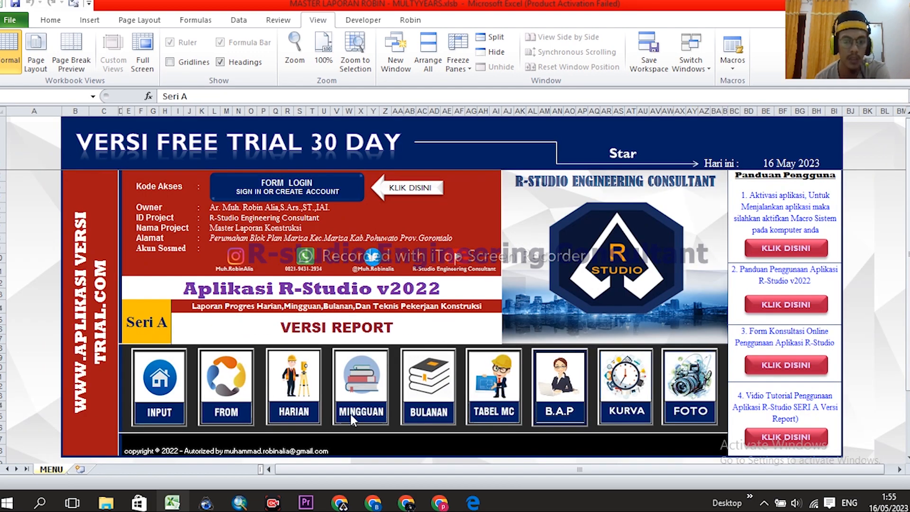
{"action": "left_click", "coordinate": [373, 385]}
{"action": "left_click", "coordinate": [661, 154]}
{"action": "scroll", "coordinate": [723, 363], "scroll_direction": "down", "scroll_amount": 3}
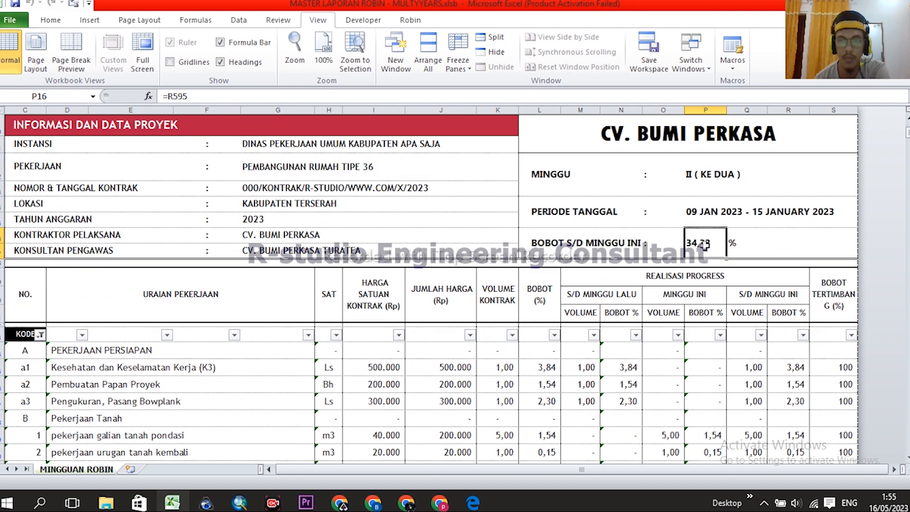
{"action": "left_click", "coordinate": [747, 243]}
{"action": "scroll", "coordinate": [682, 334], "scroll_direction": "up", "scroll_amount": 3}
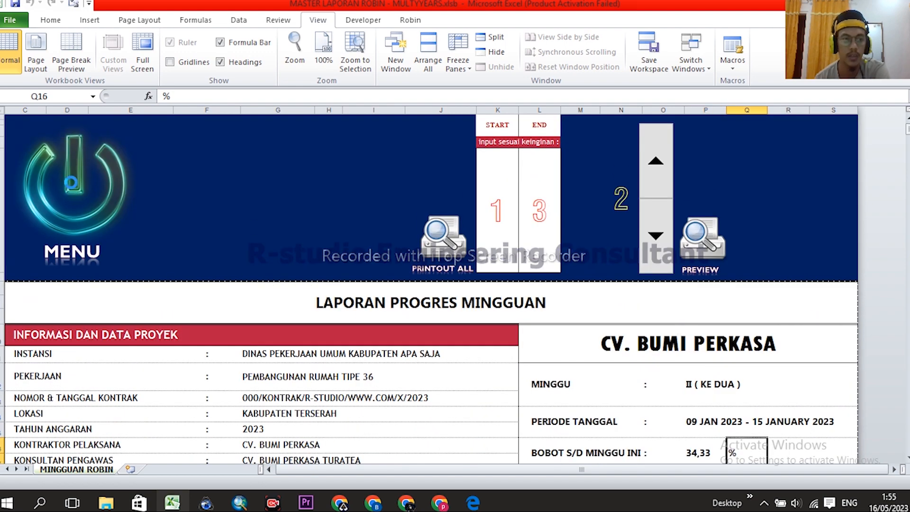
- Return to the BAP 100 sheet via MENU > B.A.P and check cell L7
{"action": "left_click", "coordinate": [72, 190]}
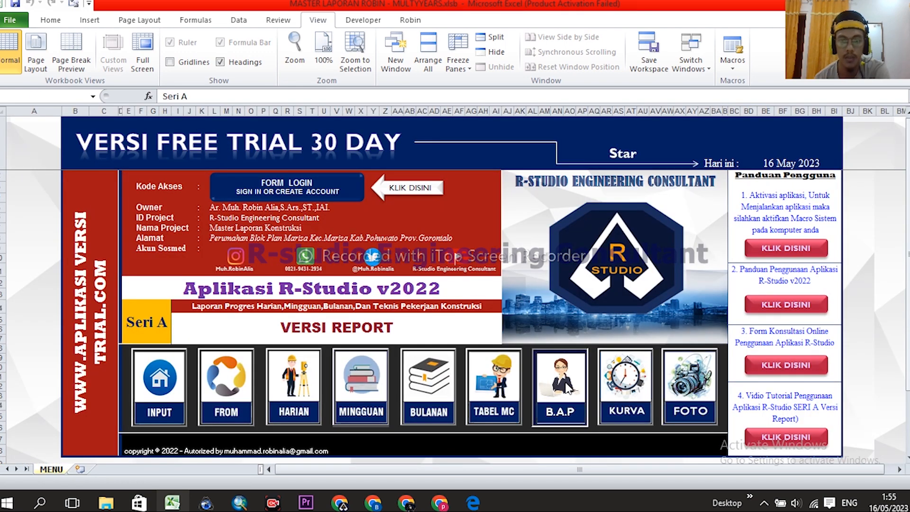
{"action": "left_click", "coordinate": [568, 388]}
{"action": "left_click", "coordinate": [696, 294]}
{"action": "scroll", "coordinate": [521, 344], "scroll_direction": "down", "scroll_amount": 5}
{"action": "scroll", "coordinate": [164, 243], "scroll_direction": "up", "scroll_amount": 5}
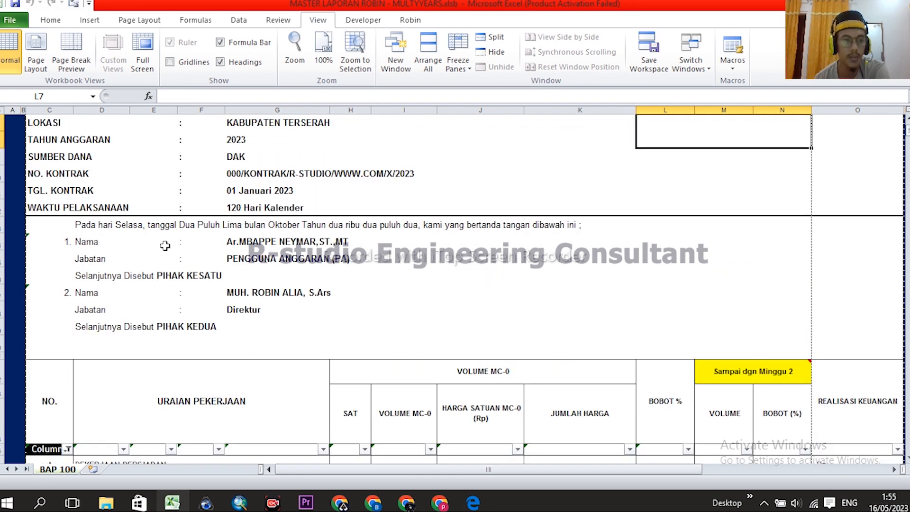
{"action": "left_click_drag", "start_coordinate": [38, 261], "coordinate": [311, 400]}
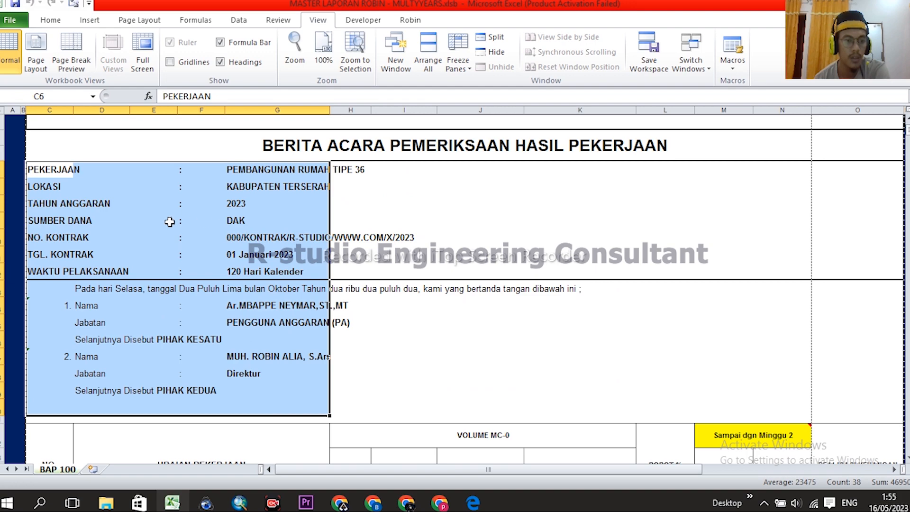
{"action": "left_click", "coordinate": [84, 290]}
{"action": "scroll", "coordinate": [296, 293], "scroll_direction": "down", "scroll_amount": 2}
{"action": "scroll", "coordinate": [250, 308], "scroll_direction": "up", "scroll_amount": 2}
{"action": "left_click", "coordinate": [75, 311]}
{"action": "left_click", "coordinate": [84, 275]}
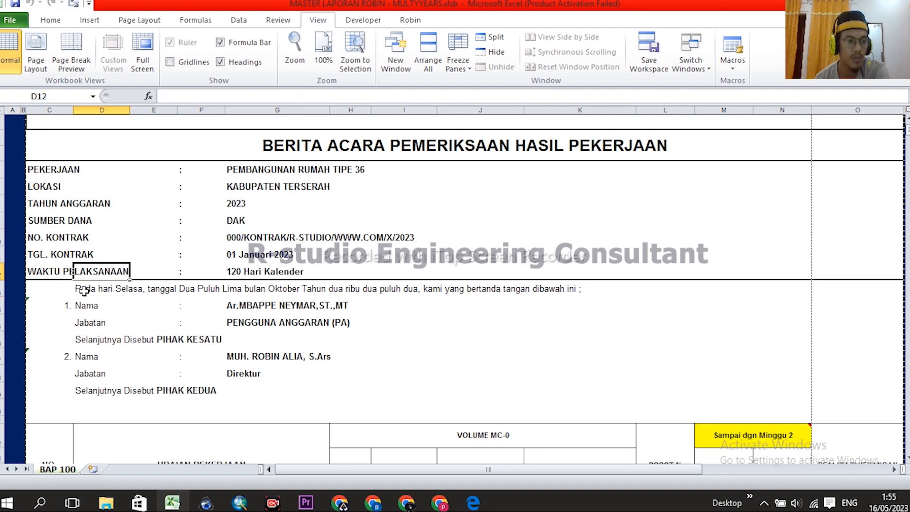
{"action": "left_click", "coordinate": [83, 290]}
{"action": "left_click_drag", "start_coordinate": [164, 96], "coordinate": [858, 96]}
{"action": "left_click", "coordinate": [710, 98]}
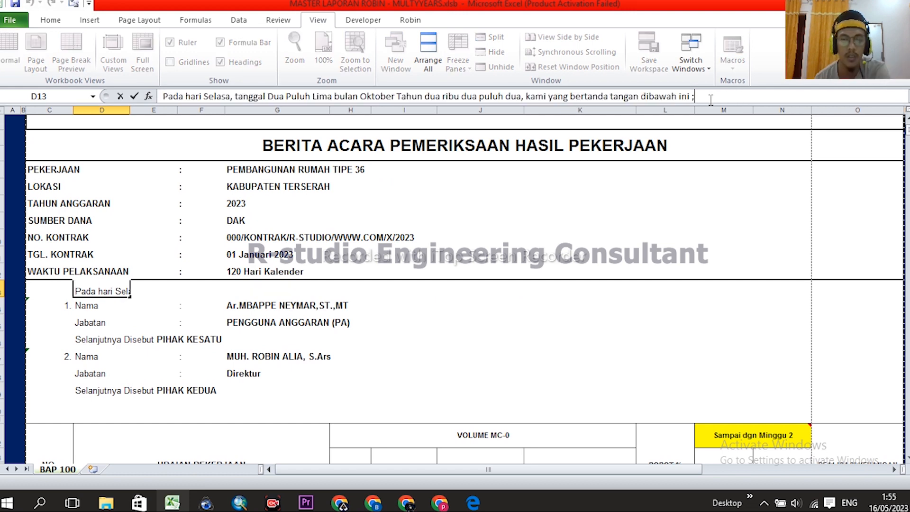
{"action": "left_click", "coordinate": [661, 243]}
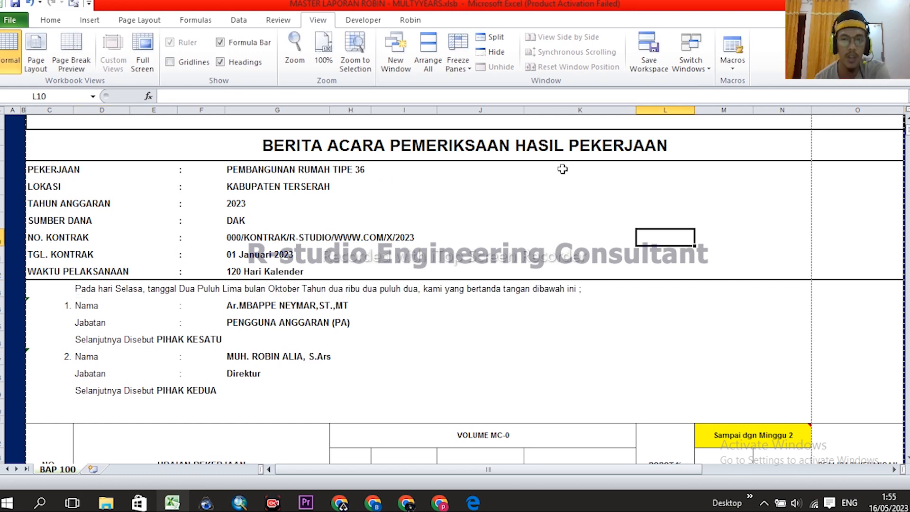
{"action": "left_click", "coordinate": [84, 288]}
{"action": "scroll", "coordinate": [557, 303], "scroll_direction": "down", "scroll_amount": 2}
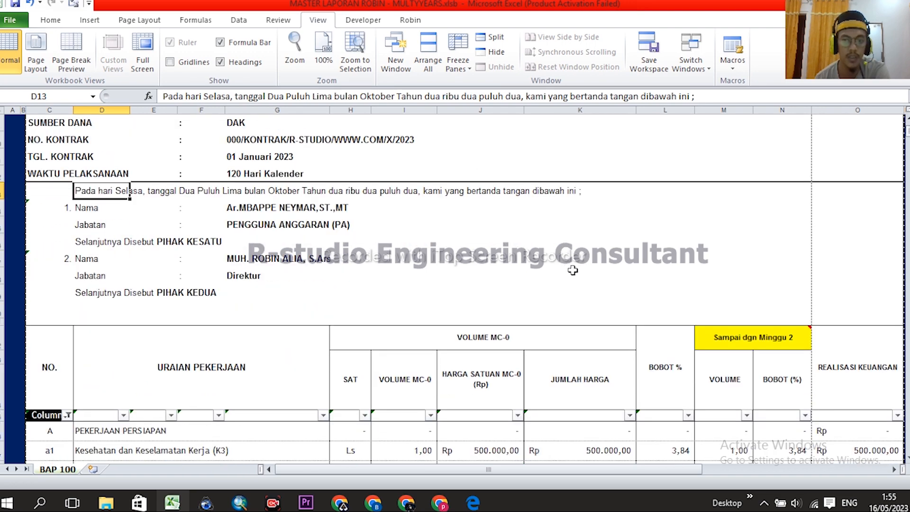
{"action": "left_click", "coordinate": [354, 235]}
{"action": "scroll", "coordinate": [770, 266], "scroll_direction": "down", "scroll_amount": 12}
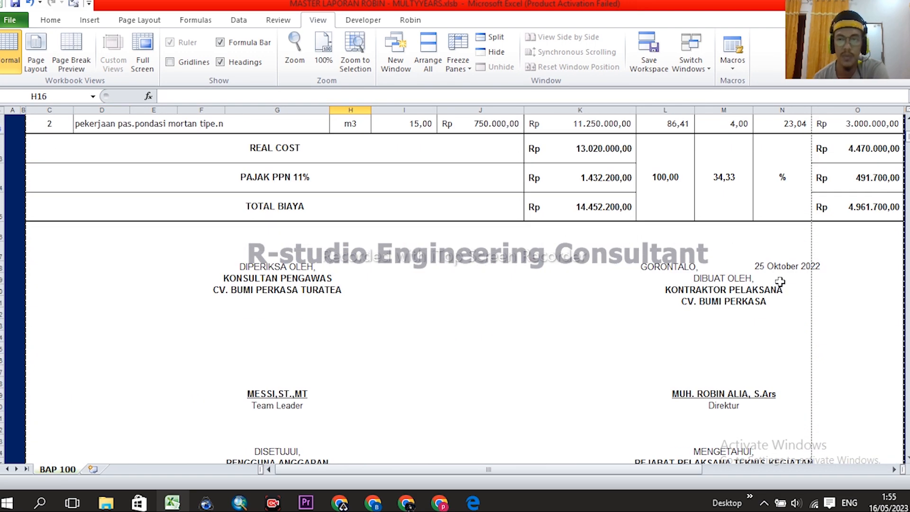
{"action": "mouse_move", "coordinate": [252, 136]}
{"action": "left_mouse_down"}
{"action": "mouse_move", "coordinate": [294, 142]}
{"action": "mouse_move", "coordinate": [857, 379]}
{"action": "mouse_move", "coordinate": [816, 388]}
{"action": "mouse_move", "coordinate": [780, 377]}
{"action": "mouse_move", "coordinate": [779, 365]}
{"action": "left_mouse_up"}
{"action": "left_click", "coordinate": [725, 181]}
{"action": "left_click", "coordinate": [724, 172]}
{"action": "left_click", "coordinate": [737, 159]}
{"action": "left_click", "coordinate": [774, 160]}
{"action": "scroll", "coordinate": [791, 274], "scroll_direction": "up", "scroll_amount": 3}
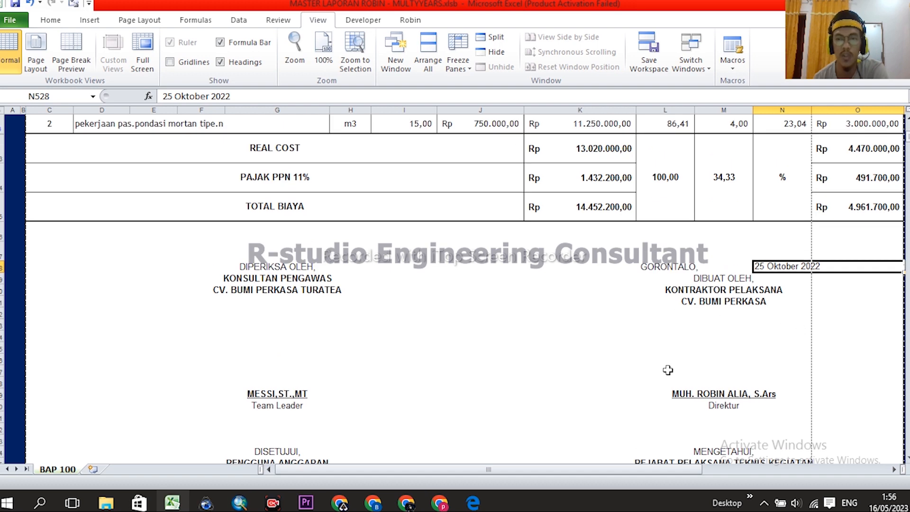
{"action": "scroll", "coordinate": [648, 362], "scroll_direction": "up", "scroll_amount": 2}
{"action": "left_click", "coordinate": [715, 229]}
{"action": "scroll", "coordinate": [824, 365], "scroll_direction": "up", "scroll_amount": 2}
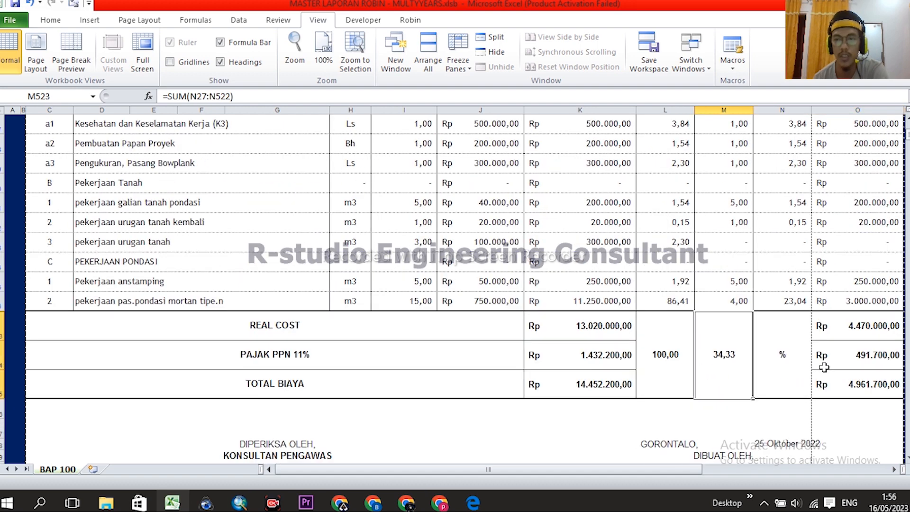
{"action": "left_click", "coordinate": [589, 386]}
{"action": "left_click", "coordinate": [866, 385]}
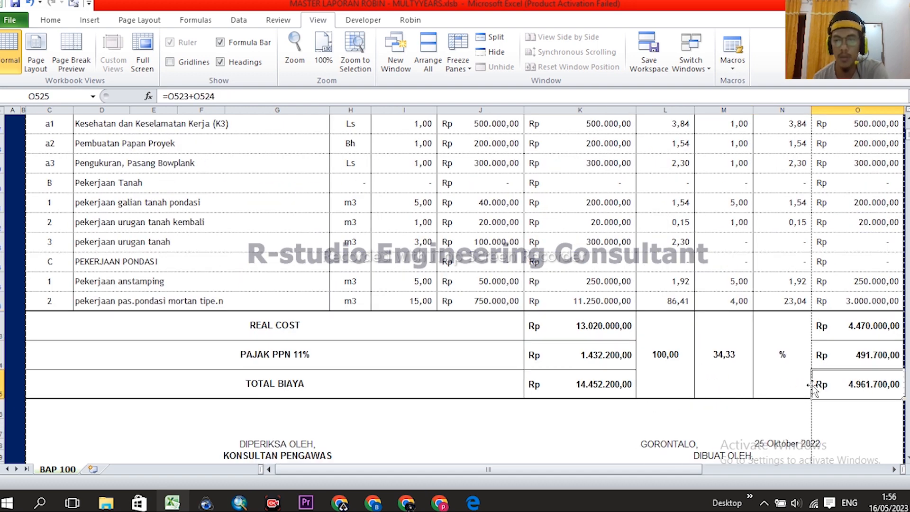
{"action": "left_click", "coordinate": [731, 360]}
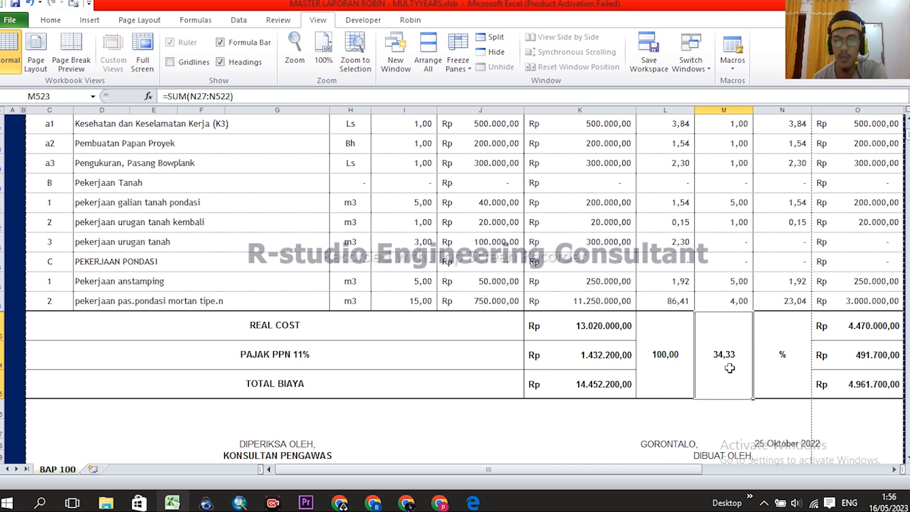
{"action": "left_click", "coordinate": [862, 386]}
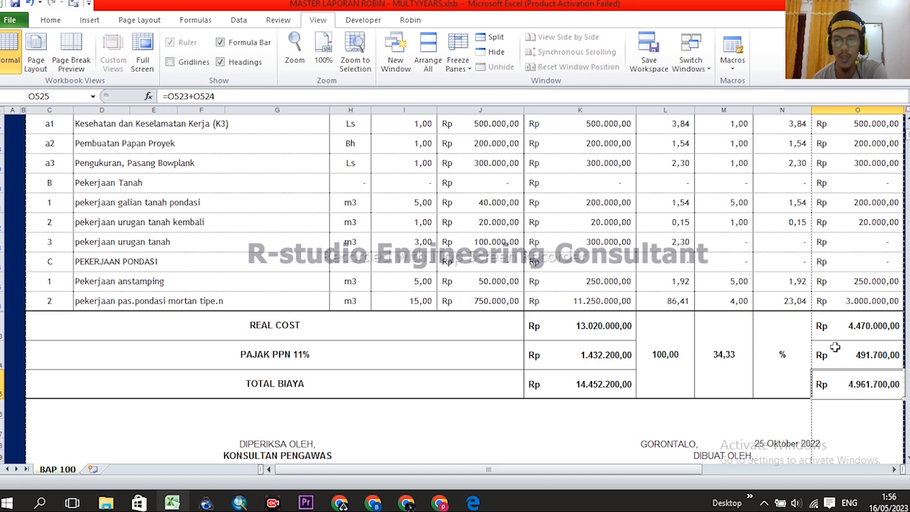
{"action": "scroll", "coordinate": [835, 347], "scroll_direction": "up", "scroll_amount": 4}
{"action": "scroll", "coordinate": [862, 250], "scroll_direction": "down", "scroll_amount": 5}
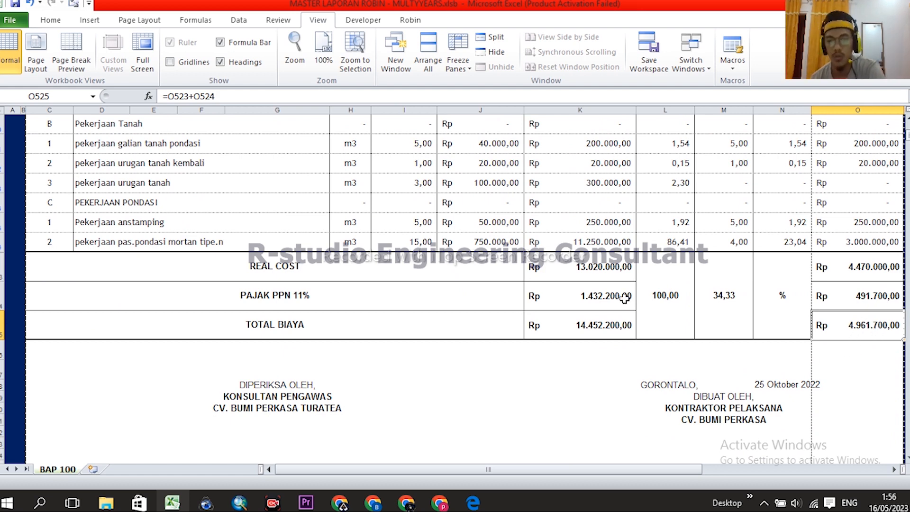
- Scroll from the BAP 100 totals to the top and go back to MENU
{"action": "left_click", "coordinate": [820, 365]}
{"action": "scroll", "coordinate": [789, 339], "scroll_direction": "up", "scroll_amount": 10}
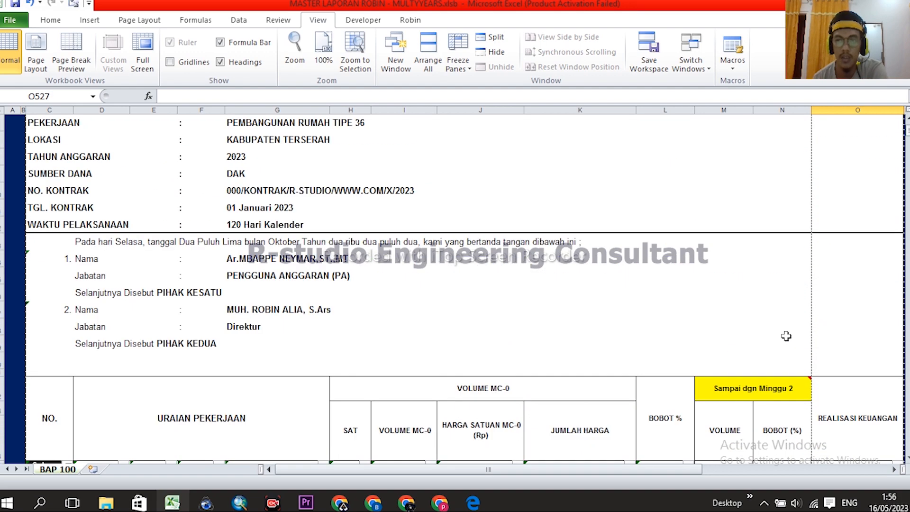
{"action": "scroll", "coordinate": [734, 328], "scroll_direction": "up", "scroll_amount": 3}
{"action": "left_click", "coordinate": [64, 160]}
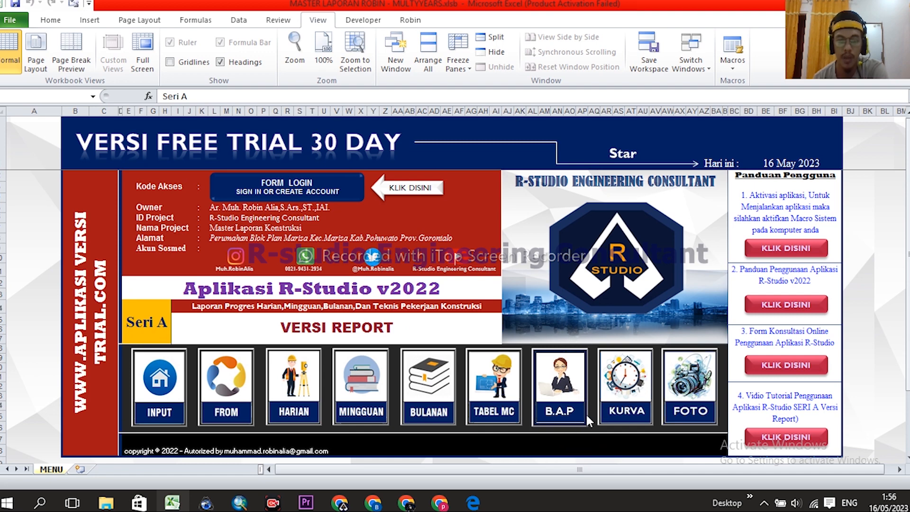
- Open the RESCHEDULE sheet via KURVA and inspect plan weights in H18 and H15
{"action": "left_click", "coordinate": [628, 384]}
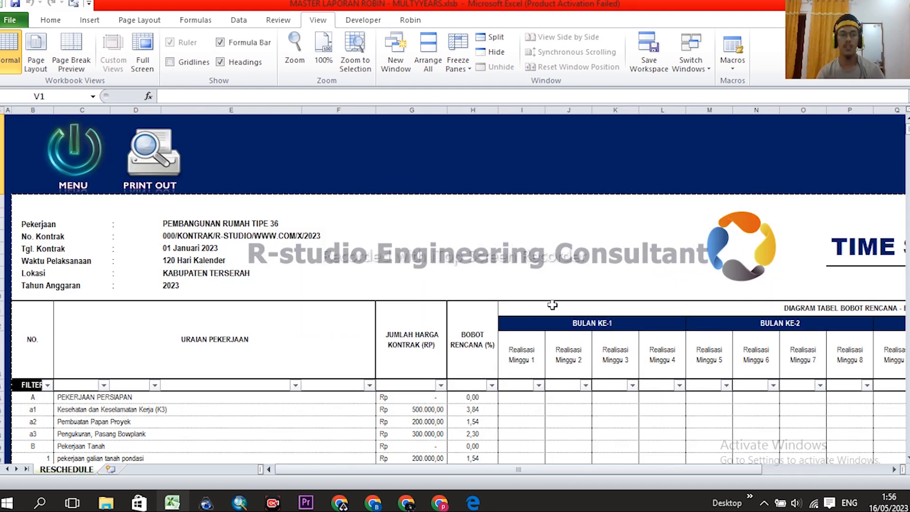
{"action": "scroll", "coordinate": [545, 308], "scroll_direction": "down", "scroll_amount": 3}
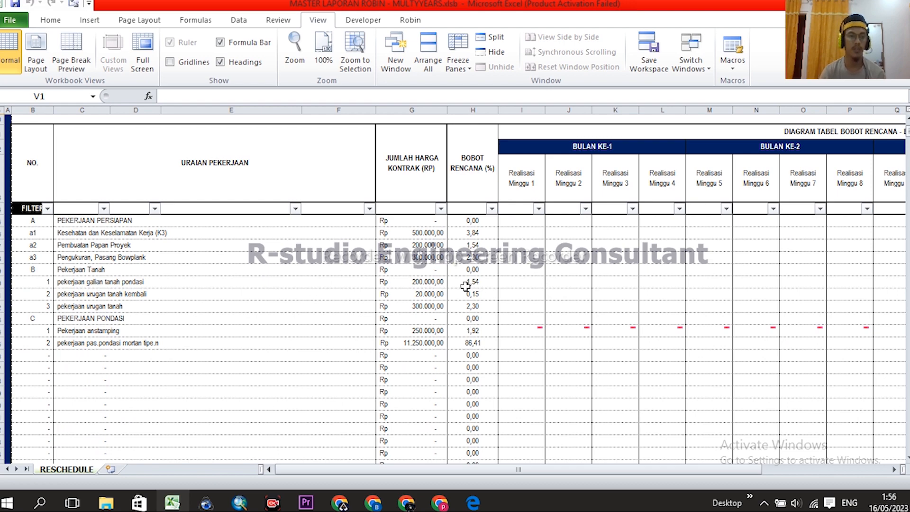
{"action": "left_click", "coordinate": [476, 255]}
{"action": "left_click", "coordinate": [469, 220]}
{"action": "scroll", "coordinate": [590, 332], "scroll_direction": "up", "scroll_amount": 2}
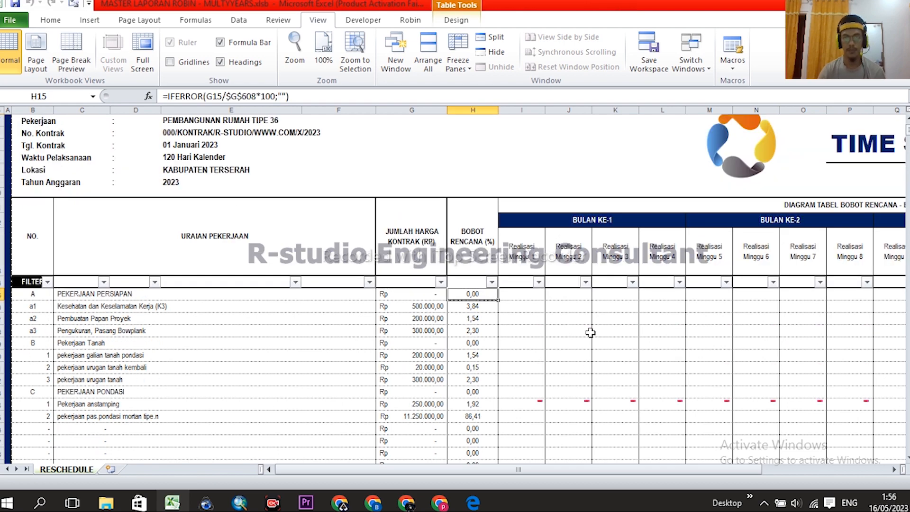
{"action": "scroll", "coordinate": [577, 257], "scroll_direction": "down", "scroll_amount": 10}
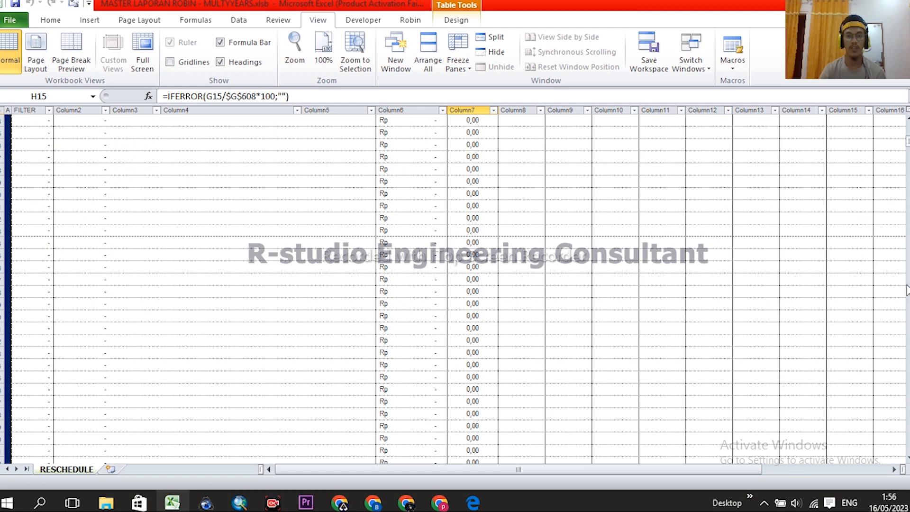
{"action": "left_click_drag", "start_coordinate": [909, 141], "coordinate": [908, 141]}
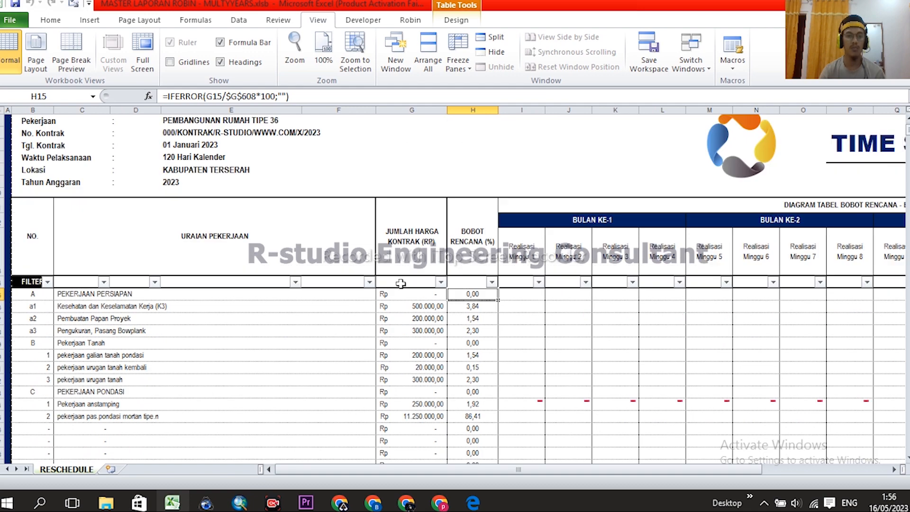
{"action": "scroll", "coordinate": [402, 273], "scroll_direction": "down", "scroll_amount": 1}
- Click through week-1 cells I16 to I20, cancelling a started formula in I16
{"action": "left_click", "coordinate": [464, 293]}
{"action": "left_click", "coordinate": [513, 279]}
{"action": "left_click", "coordinate": [522, 270]}
{"action": "left_click", "coordinate": [525, 291]}
{"action": "left_click", "coordinate": [530, 319]}
{"action": "left_click", "coordinate": [531, 282]}
{"action": "left_click", "coordinate": [532, 268]}
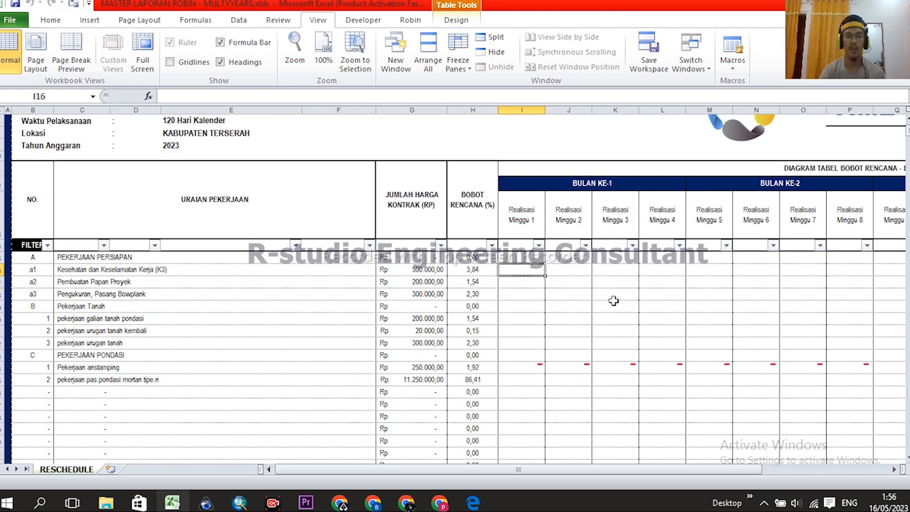
{"action": "left_click", "coordinate": [532, 282]}
{"action": "left_click", "coordinate": [533, 269]}
{"action": "left_click", "coordinate": [528, 284]}
{"action": "left_click", "coordinate": [528, 270]}
{"action": "type", "text": "="}
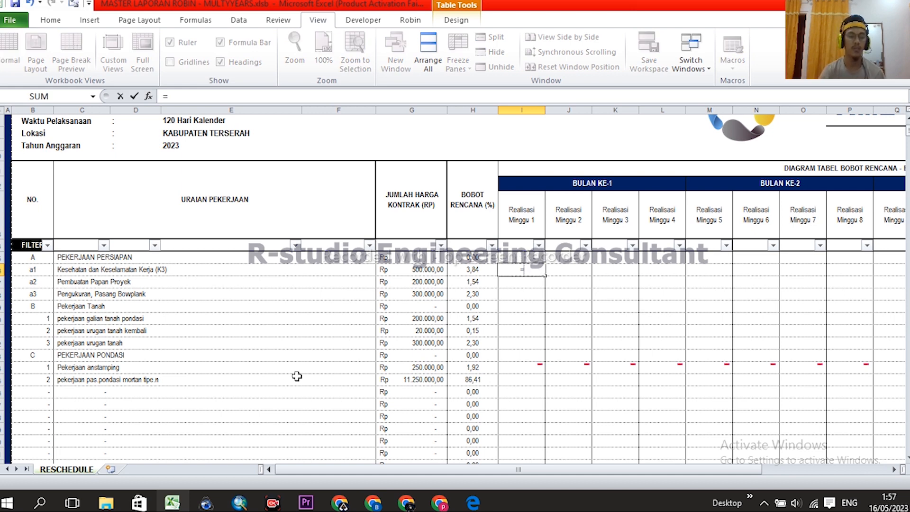
{"action": "key", "text": "Escape"}
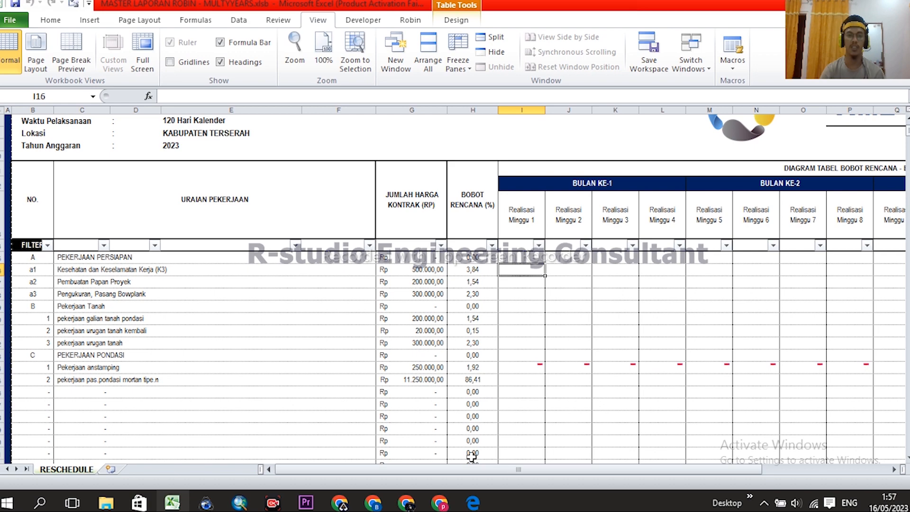
- Scroll through the RESCHEDULE table to review its work items and weights
{"action": "scroll", "coordinate": [645, 363], "scroll_direction": "up", "scroll_amount": 3}
{"action": "scroll", "coordinate": [645, 362], "scroll_direction": "down", "scroll_amount": 3}
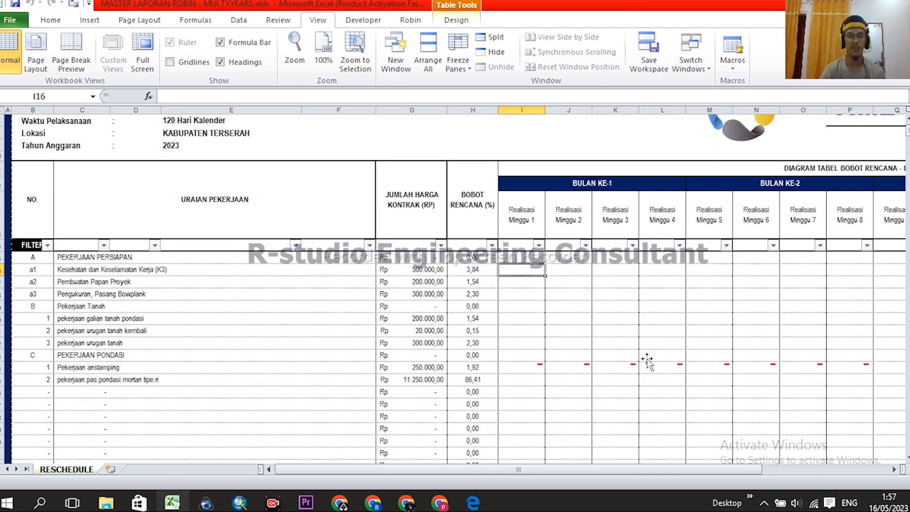
{"action": "scroll", "coordinate": [682, 349], "scroll_direction": "up", "scroll_amount": 3}
{"action": "left_click", "coordinate": [568, 260]}
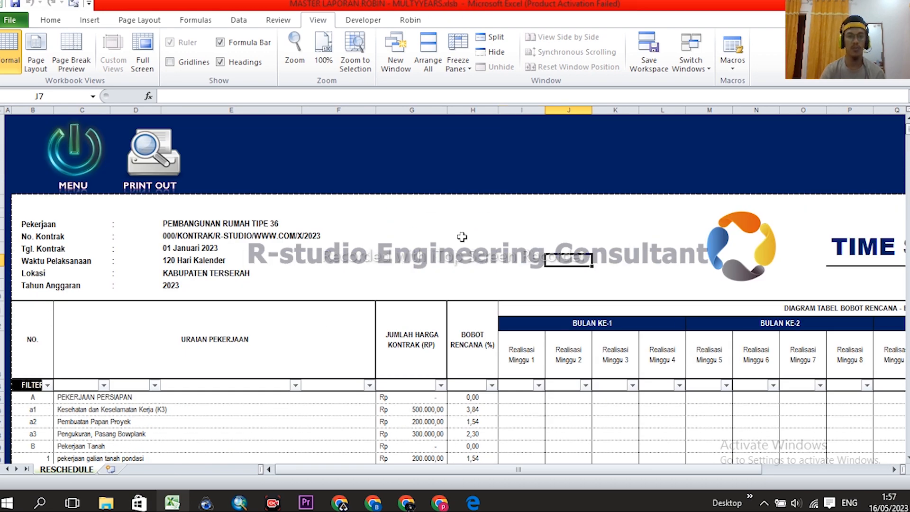
{"action": "scroll", "coordinate": [502, 284], "scroll_direction": "down", "scroll_amount": 3}
{"action": "scroll", "coordinate": [503, 256], "scroll_direction": "up", "scroll_amount": 3}
{"action": "scroll", "coordinate": [521, 256], "scroll_direction": "down", "scroll_amount": 2}
{"action": "scroll", "coordinate": [493, 262], "scroll_direction": "up", "scroll_amount": 1}
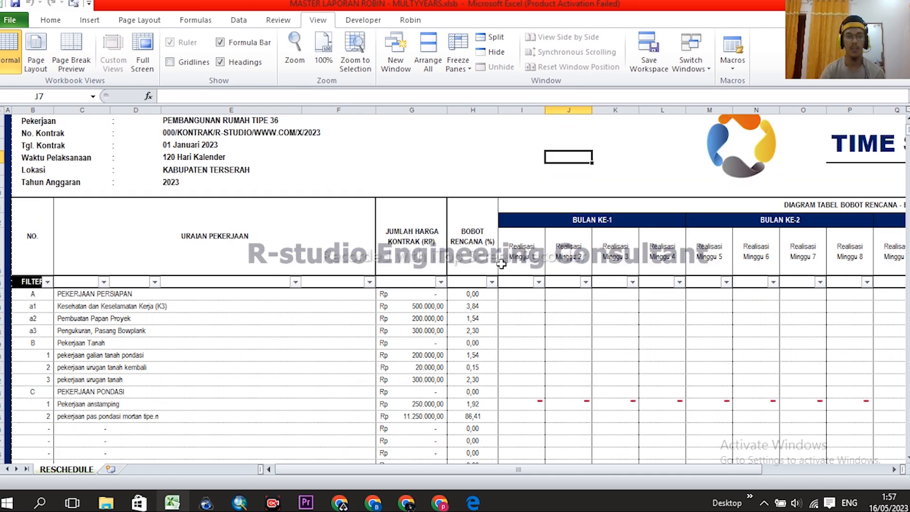
{"action": "scroll", "coordinate": [623, 295], "scroll_direction": "up", "scroll_amount": 1}
{"action": "left_click", "coordinate": [466, 251]}
{"action": "scroll", "coordinate": [497, 245], "scroll_direction": "down", "scroll_amount": 2}
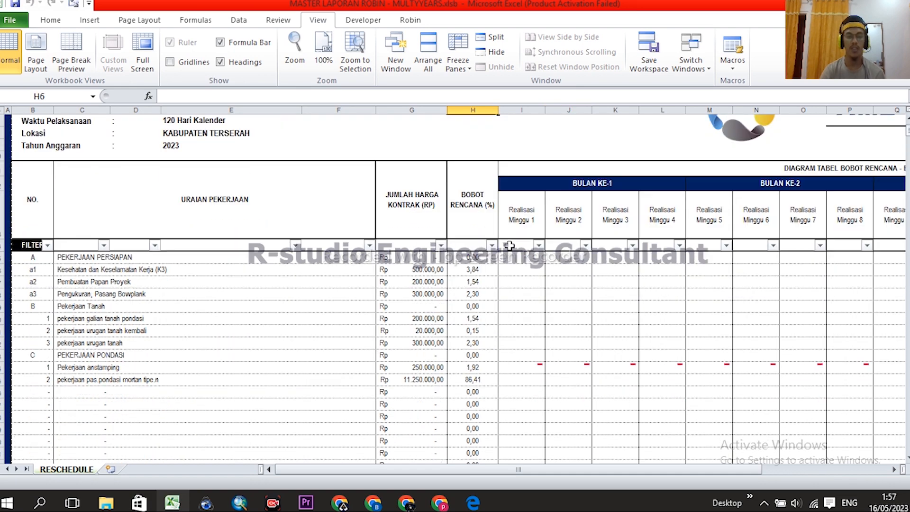
{"action": "scroll", "coordinate": [595, 263], "scroll_direction": "up", "scroll_amount": 3}
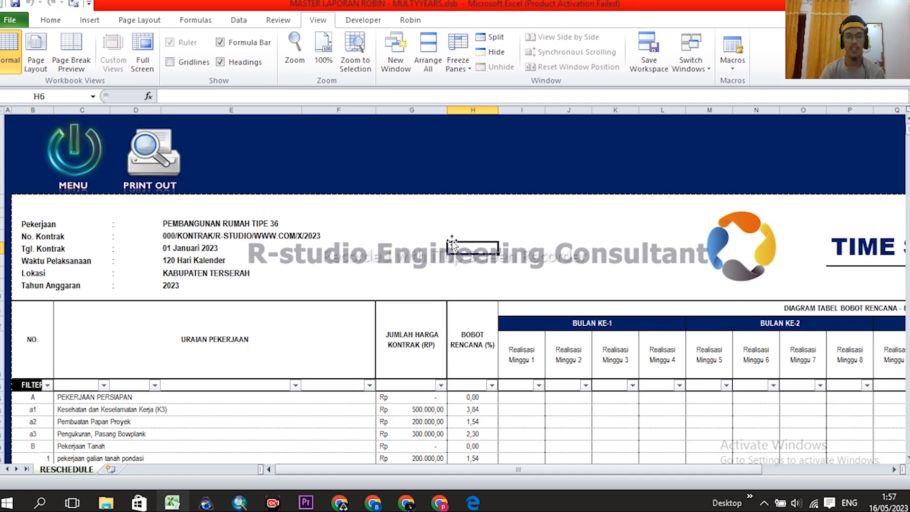
{"action": "scroll", "coordinate": [488, 250], "scroll_direction": "down", "scroll_amount": 2}
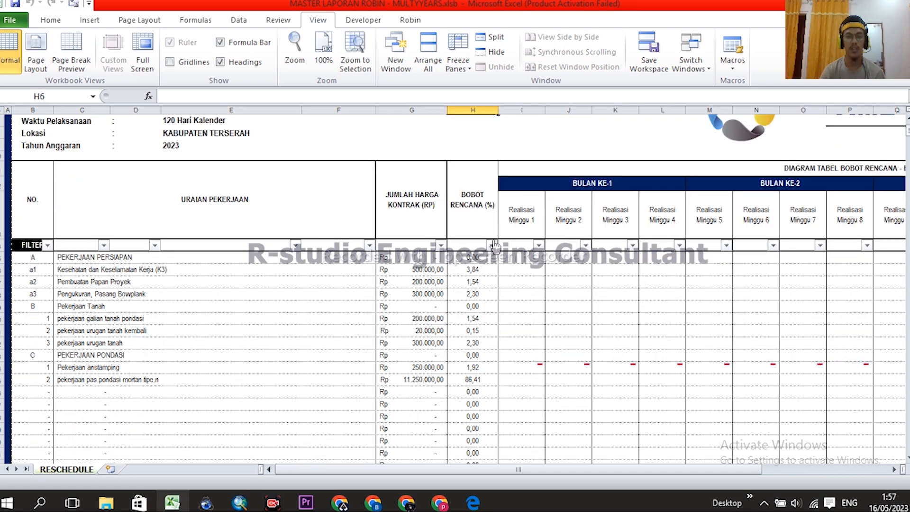
{"action": "scroll", "coordinate": [507, 250], "scroll_direction": "up", "scroll_amount": 1}
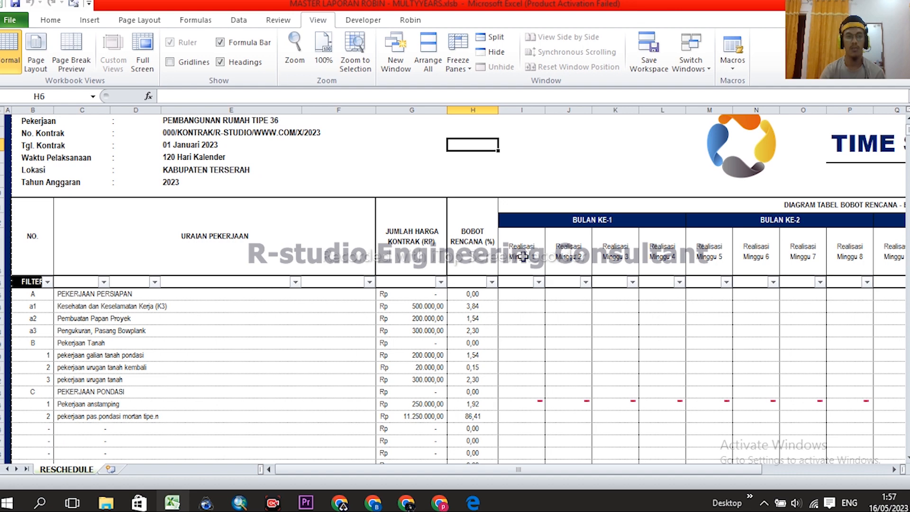
{"action": "scroll", "coordinate": [523, 257], "scroll_direction": "up", "scroll_amount": 2}
{"action": "scroll", "coordinate": [527, 243], "scroll_direction": "down", "scroll_amount": 1}
- Point out the schedule's header cells and the empty weekly Realisasi columns
{"action": "left_click", "coordinate": [473, 158]}
{"action": "left_click", "coordinate": [473, 146]}
{"action": "left_click", "coordinate": [536, 152]}
{"action": "left_click", "coordinate": [492, 161]}
{"action": "left_click", "coordinate": [529, 160]}
{"action": "left_click", "coordinate": [571, 159]}
{"action": "left_click", "coordinate": [616, 159]}
{"action": "scroll", "coordinate": [599, 287], "scroll_direction": "down", "scroll_amount": 5}
{"action": "scroll", "coordinate": [551, 304], "scroll_direction": "up", "scroll_amount": 4}
{"action": "scroll", "coordinate": [549, 288], "scroll_direction": "up", "scroll_amount": 4}
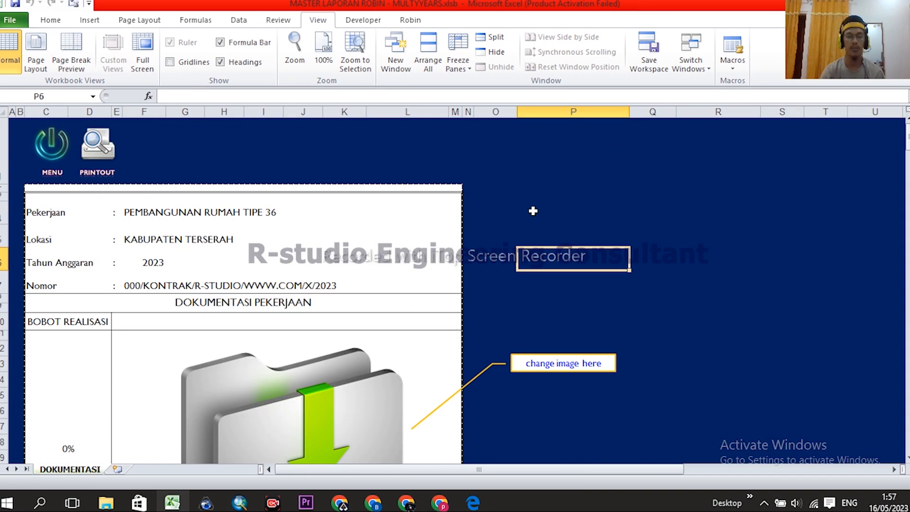
- Scroll to the first documentation photo on DOKUMENTASI and check its right-click options
{"action": "scroll", "coordinate": [533, 211], "scroll_direction": "down", "scroll_amount": 3}
{"action": "left_click", "coordinate": [666, 297]}
{"action": "right_click", "coordinate": [255, 204]}
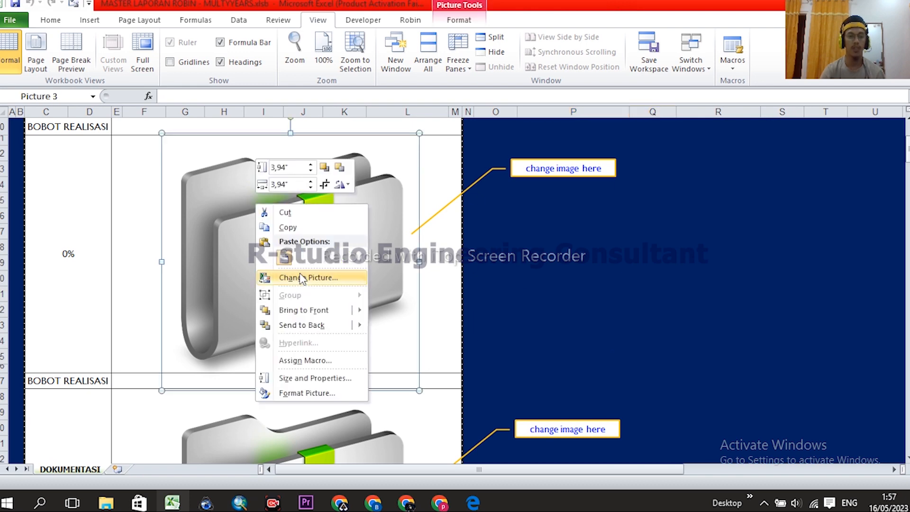
{"action": "left_click", "coordinate": [672, 276]}
{"action": "scroll", "coordinate": [354, 285], "scroll_direction": "up", "scroll_amount": 4}
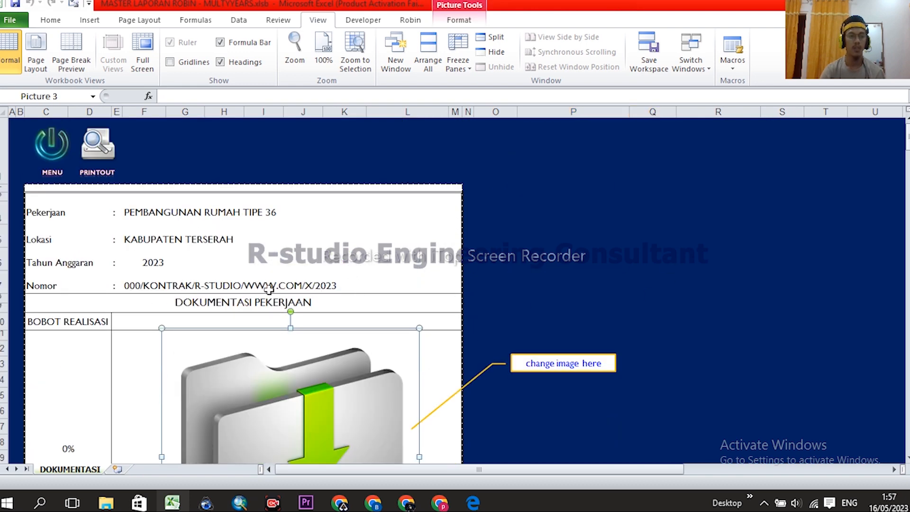
{"action": "scroll", "coordinate": [280, 290], "scroll_direction": "down", "scroll_amount": 7}
{"action": "scroll", "coordinate": [304, 295], "scroll_direction": "down", "scroll_amount": 2}
{"action": "scroll", "coordinate": [315, 299], "scroll_direction": "up", "scroll_amount": 8}
{"action": "scroll", "coordinate": [479, 230], "scroll_direction": "down", "scroll_amount": 3}
{"action": "left_click", "coordinate": [629, 221]}
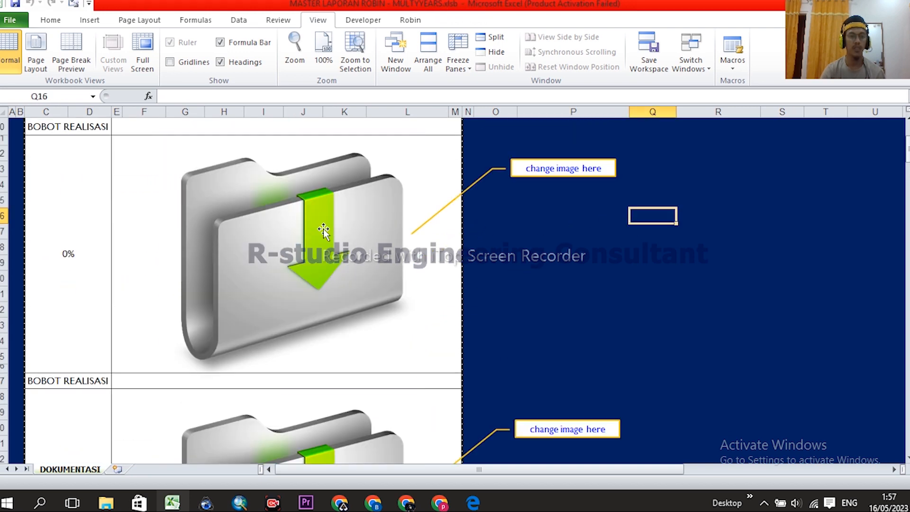
- Choose Change Picture for the first documentation photo to open the Insert Picture dialog
{"action": "right_click", "coordinate": [321, 219]}
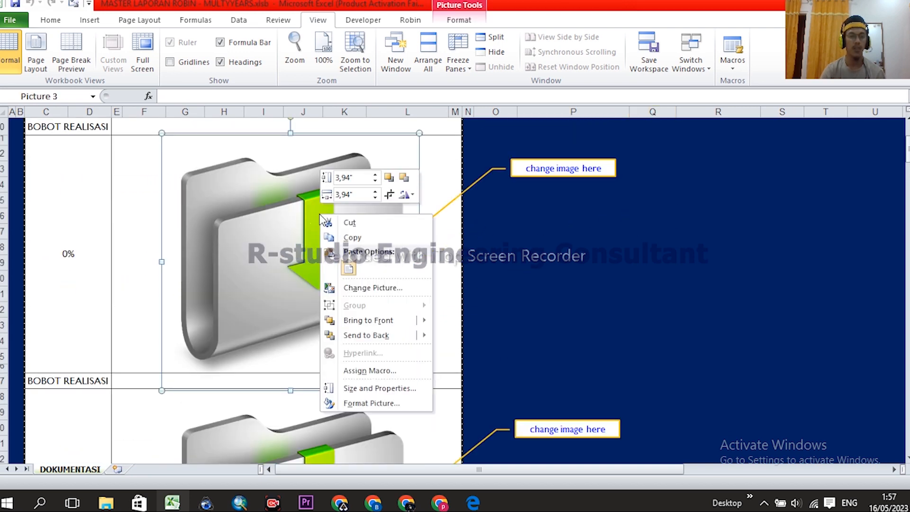
{"action": "right_click", "coordinate": [310, 227]}
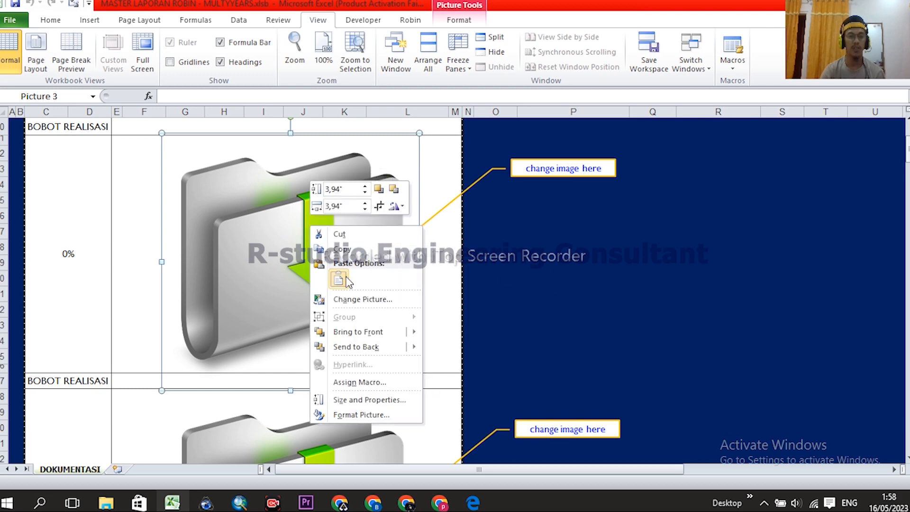
{"action": "left_click", "coordinate": [356, 299]}
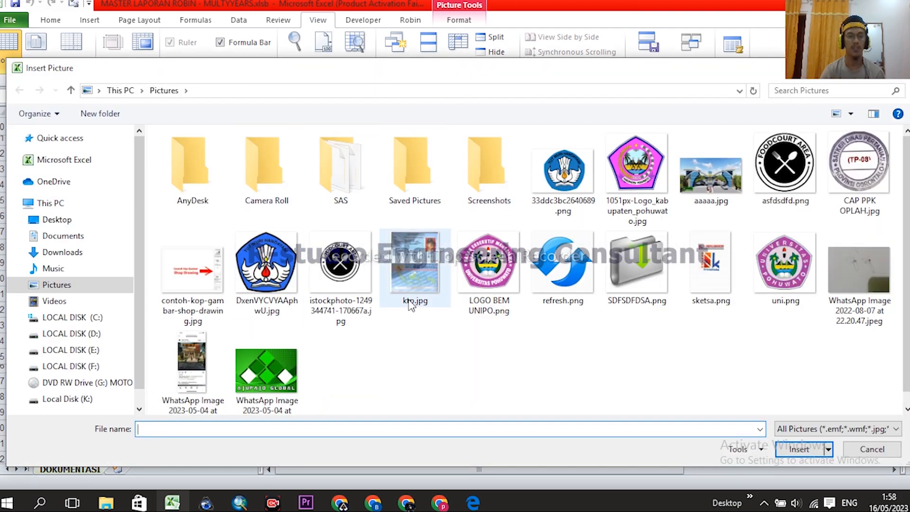
{"action": "left_click", "coordinate": [267, 270]}
{"action": "left_click", "coordinate": [369, 283]}
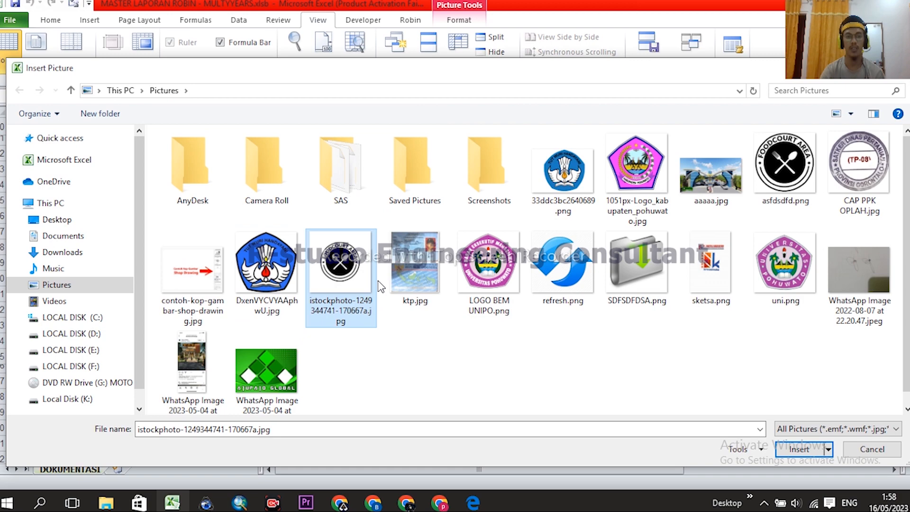
{"action": "left_click", "coordinate": [800, 448]}
- Deselect the new logo and go back to the MENU dashboard
{"action": "left_click", "coordinate": [653, 278]}
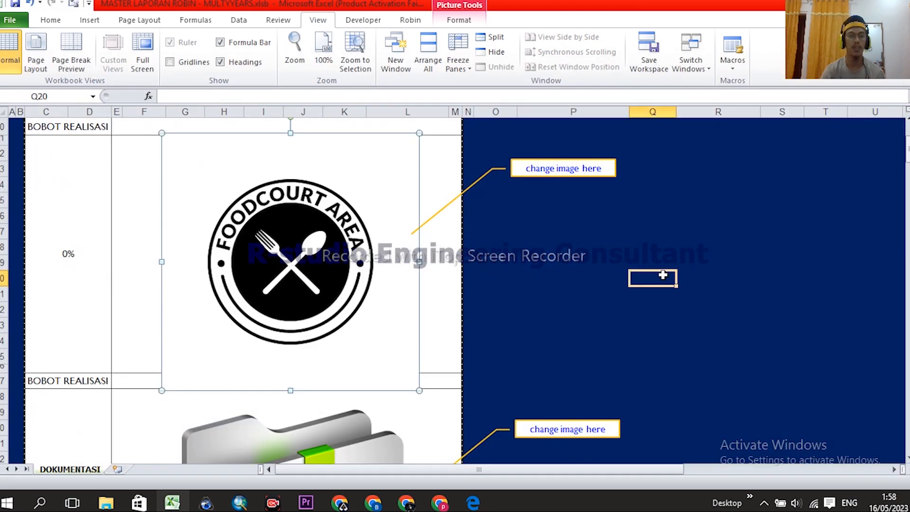
{"action": "scroll", "coordinate": [377, 274], "scroll_direction": "down", "scroll_amount": 1}
{"action": "scroll", "coordinate": [365, 273], "scroll_direction": "up", "scroll_amount": 2}
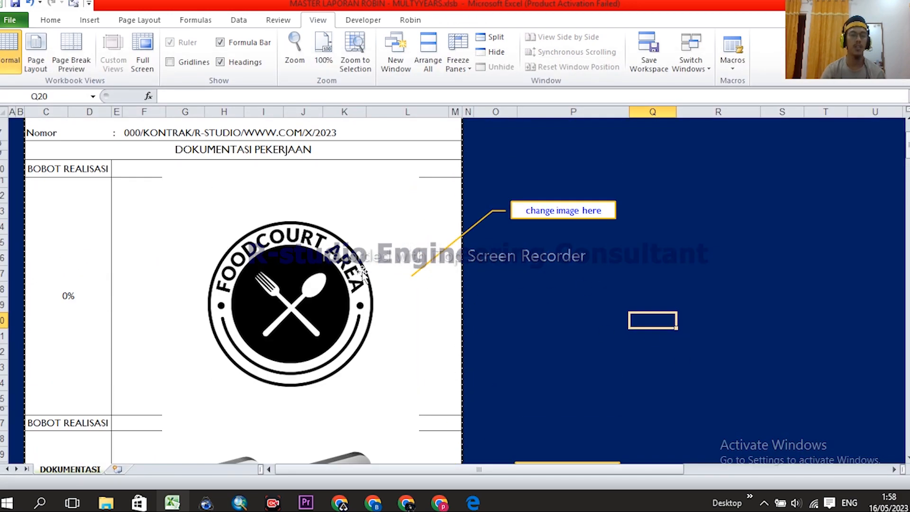
{"action": "left_click", "coordinate": [335, 250]}
{"action": "left_click", "coordinate": [663, 292]}
{"action": "scroll", "coordinate": [349, 295], "scroll_direction": "up", "scroll_amount": 3}
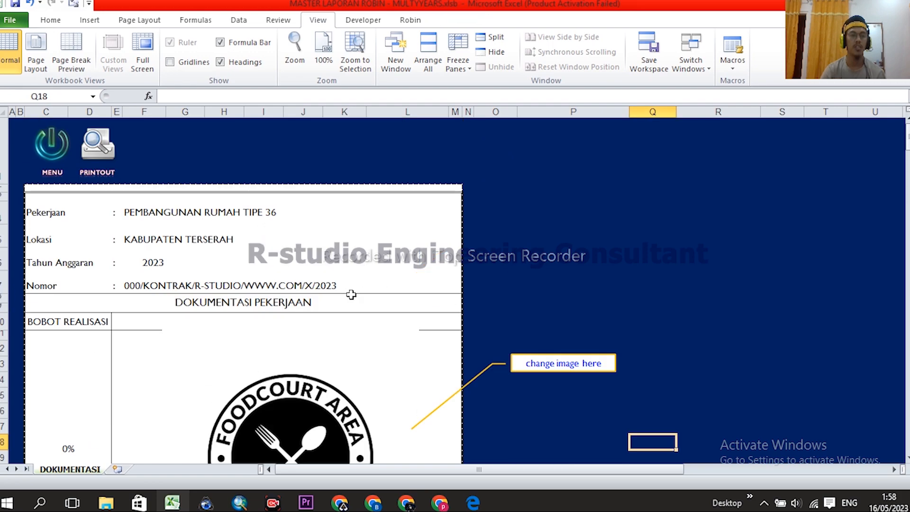
{"action": "scroll", "coordinate": [426, 303], "scroll_direction": "down", "scroll_amount": 3}
{"action": "scroll", "coordinate": [408, 314], "scroll_direction": "up", "scroll_amount": 3}
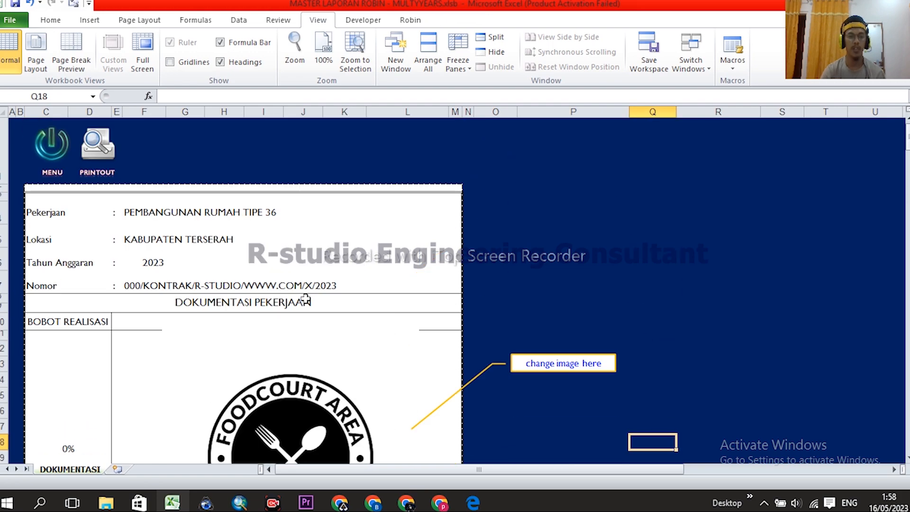
{"action": "left_click", "coordinate": [59, 156]}
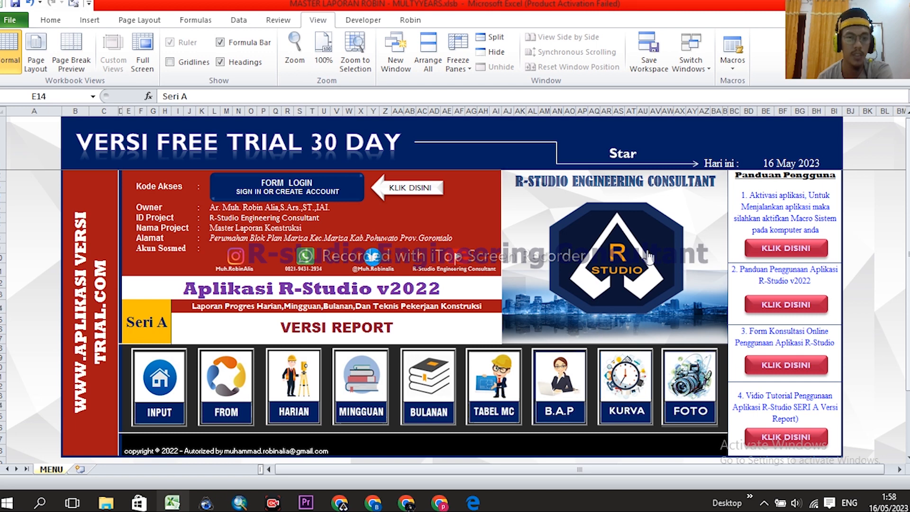
{"action": "scroll", "coordinate": [349, 221], "scroll_direction": "down", "scroll_amount": 1}
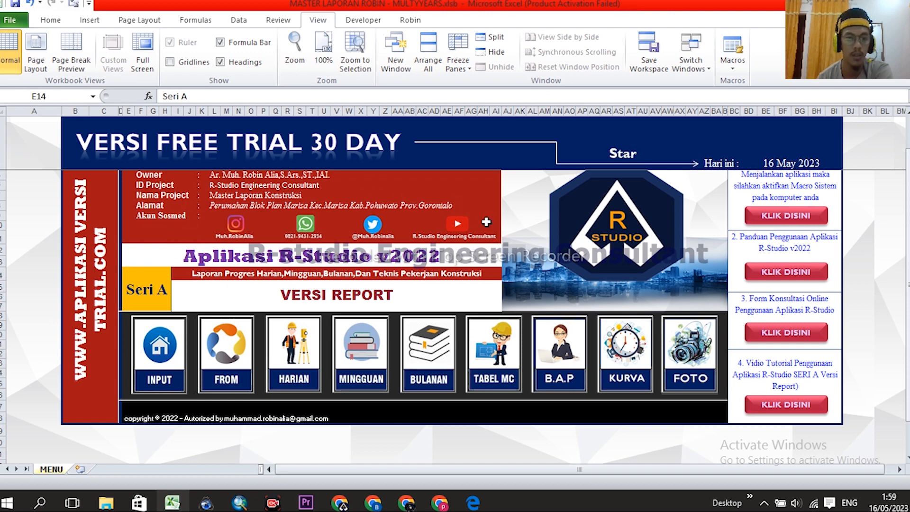
{"action": "scroll", "coordinate": [297, 234], "scroll_direction": "up", "scroll_amount": 2}
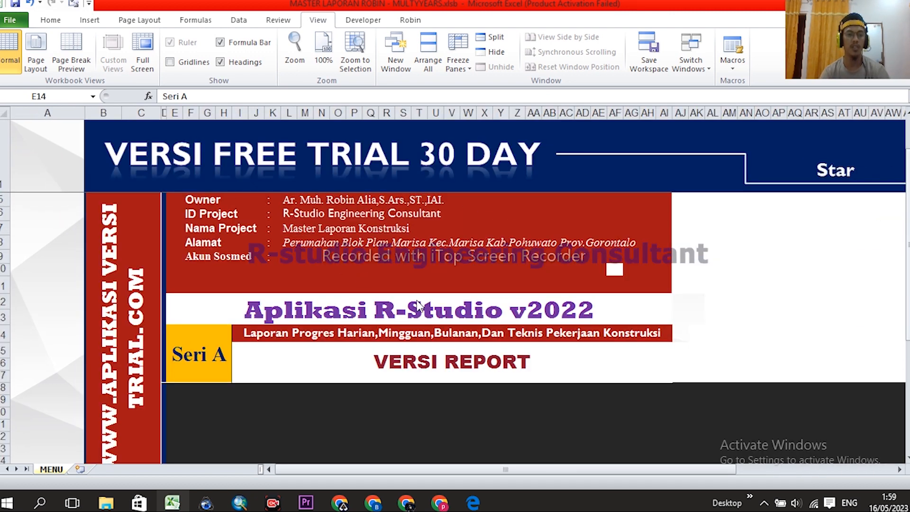
{"action": "scroll", "coordinate": [534, 319], "scroll_direction": "up", "scroll_amount": 1}
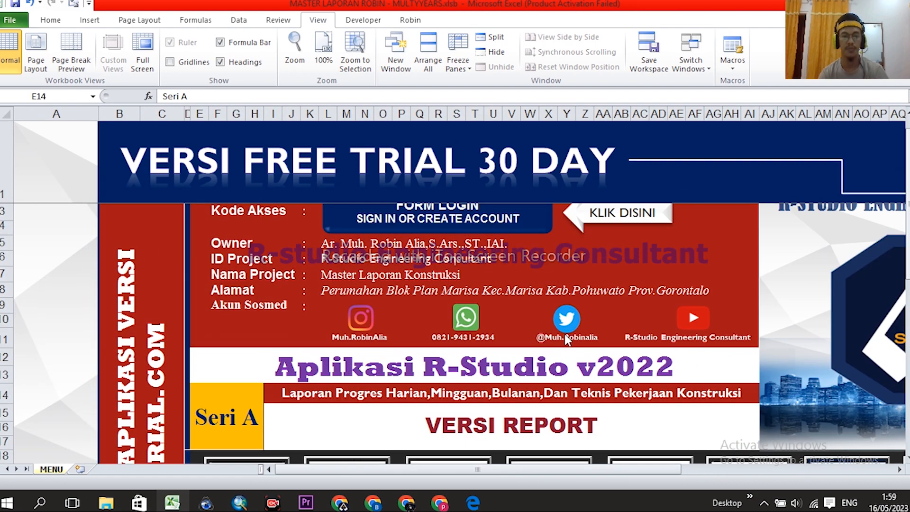
{"action": "scroll", "coordinate": [611, 287], "scroll_direction": "down", "scroll_amount": 1}
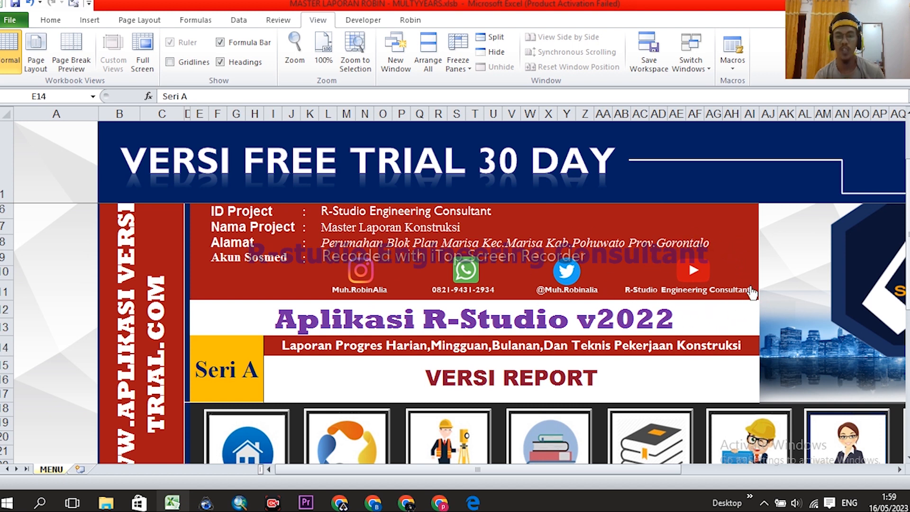
{"action": "scroll", "coordinate": [312, 321], "scroll_direction": "down", "scroll_amount": 2}
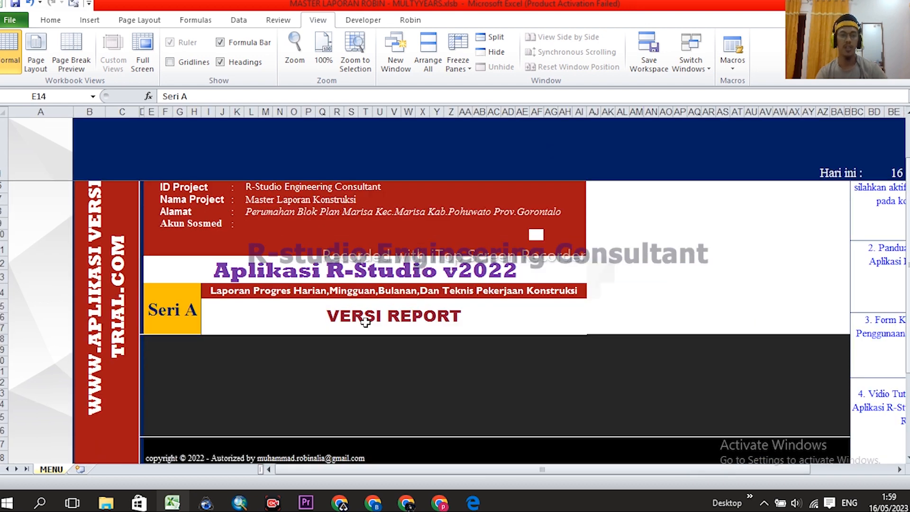
{"action": "scroll", "coordinate": [313, 321], "scroll_direction": "down", "scroll_amount": 1}
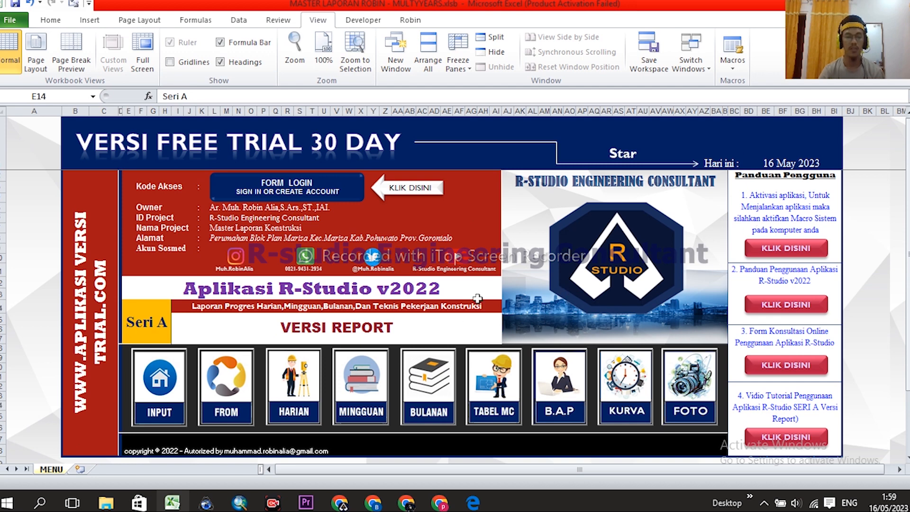
{"action": "scroll", "coordinate": [443, 303], "scroll_direction": "down", "scroll_amount": 1}
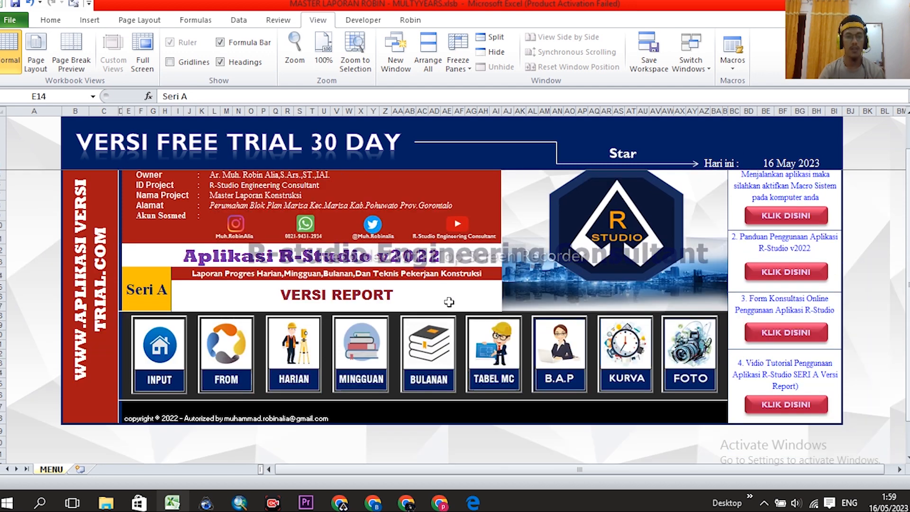
{"action": "scroll", "coordinate": [449, 302], "scroll_direction": "up", "scroll_amount": 1}
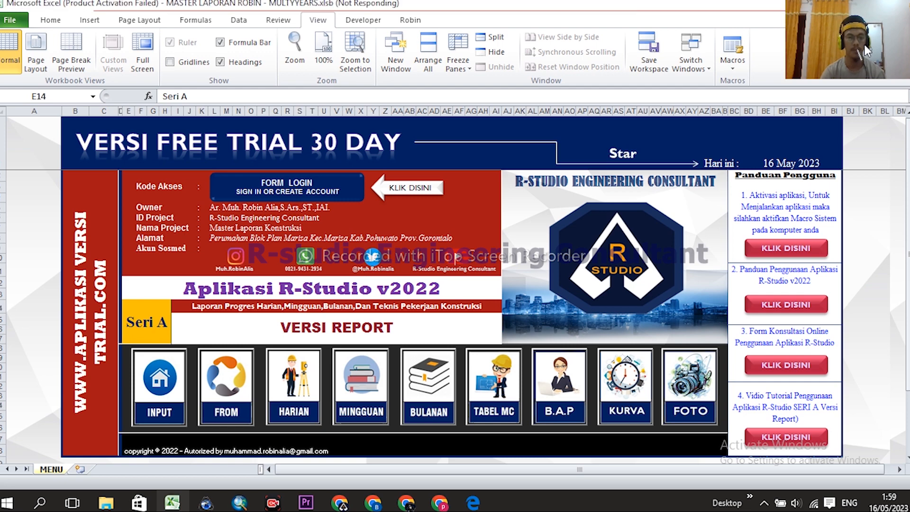
{"action": "left_click", "coordinate": [269, 506]}
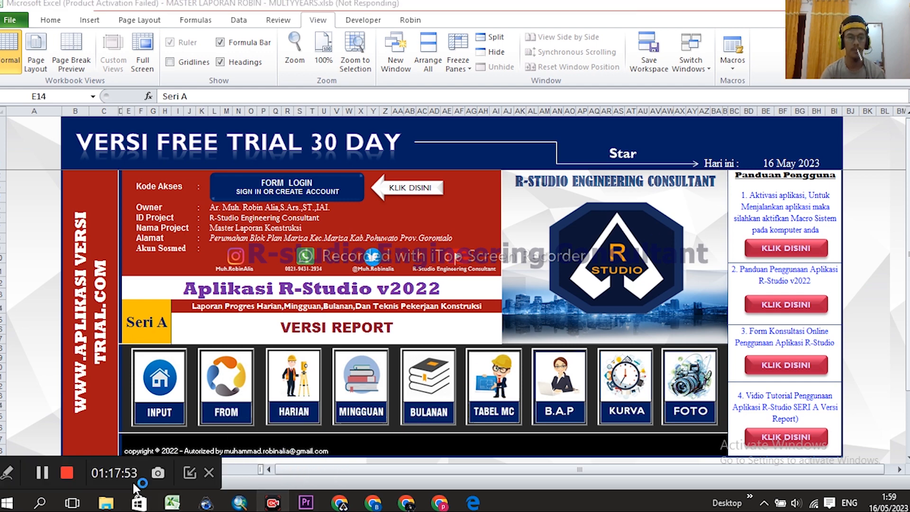